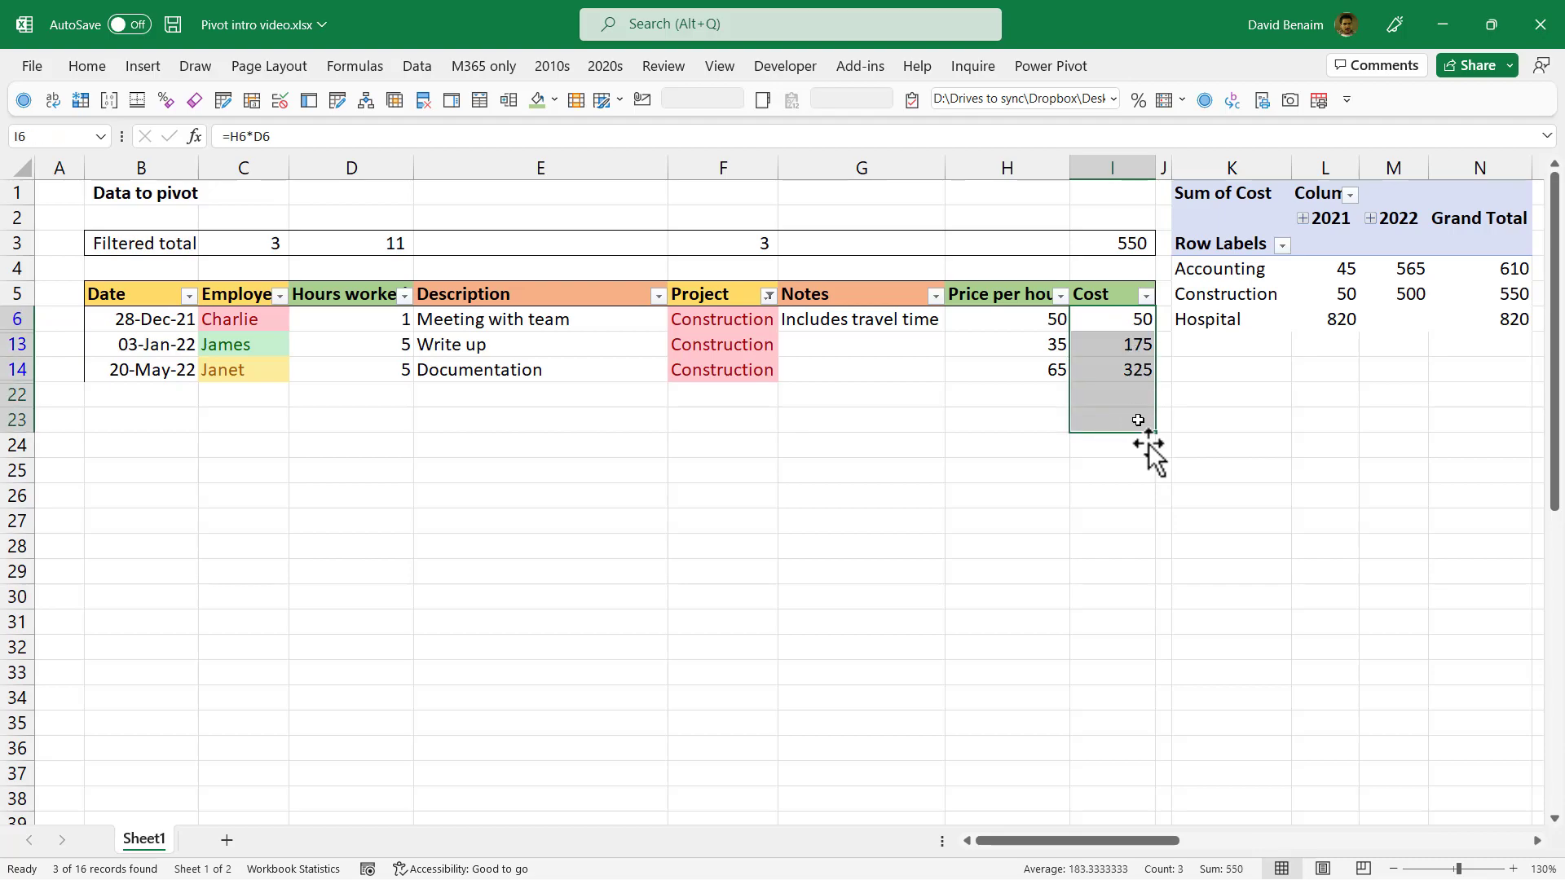
Compare the filtered Construction costs with the Construction row of the existing pivot table, and turn off the data filter.
mouse_move(1479, 294)
left_mouse_down()
mouse_move(1223, 295)
mouse_move(1473, 295)
left_mouse_up()
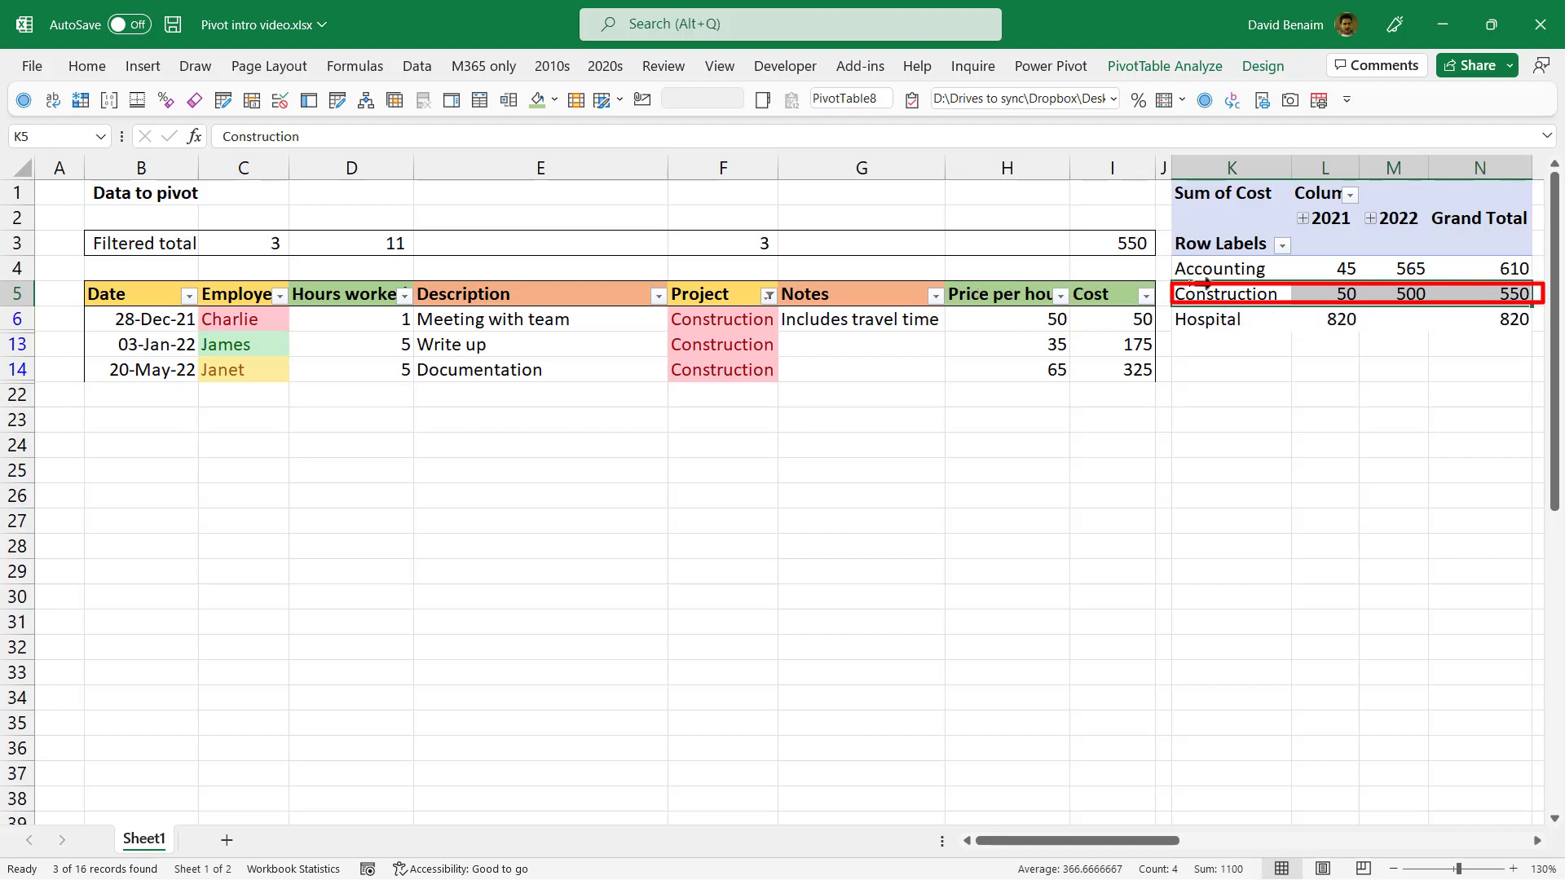
left_click(1403, 319)
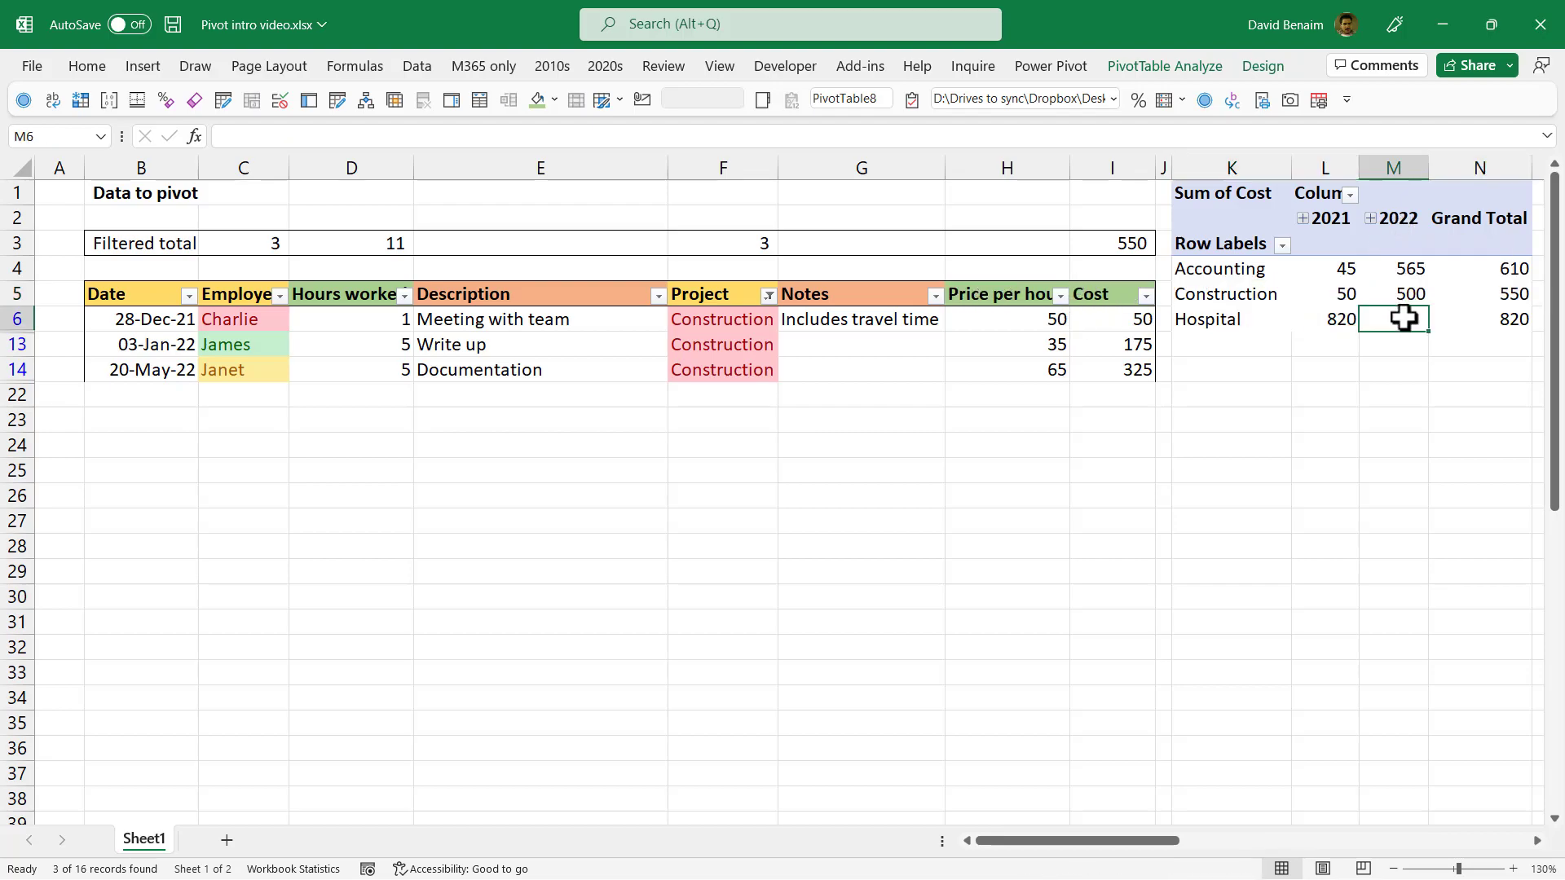
left_click(495, 293)
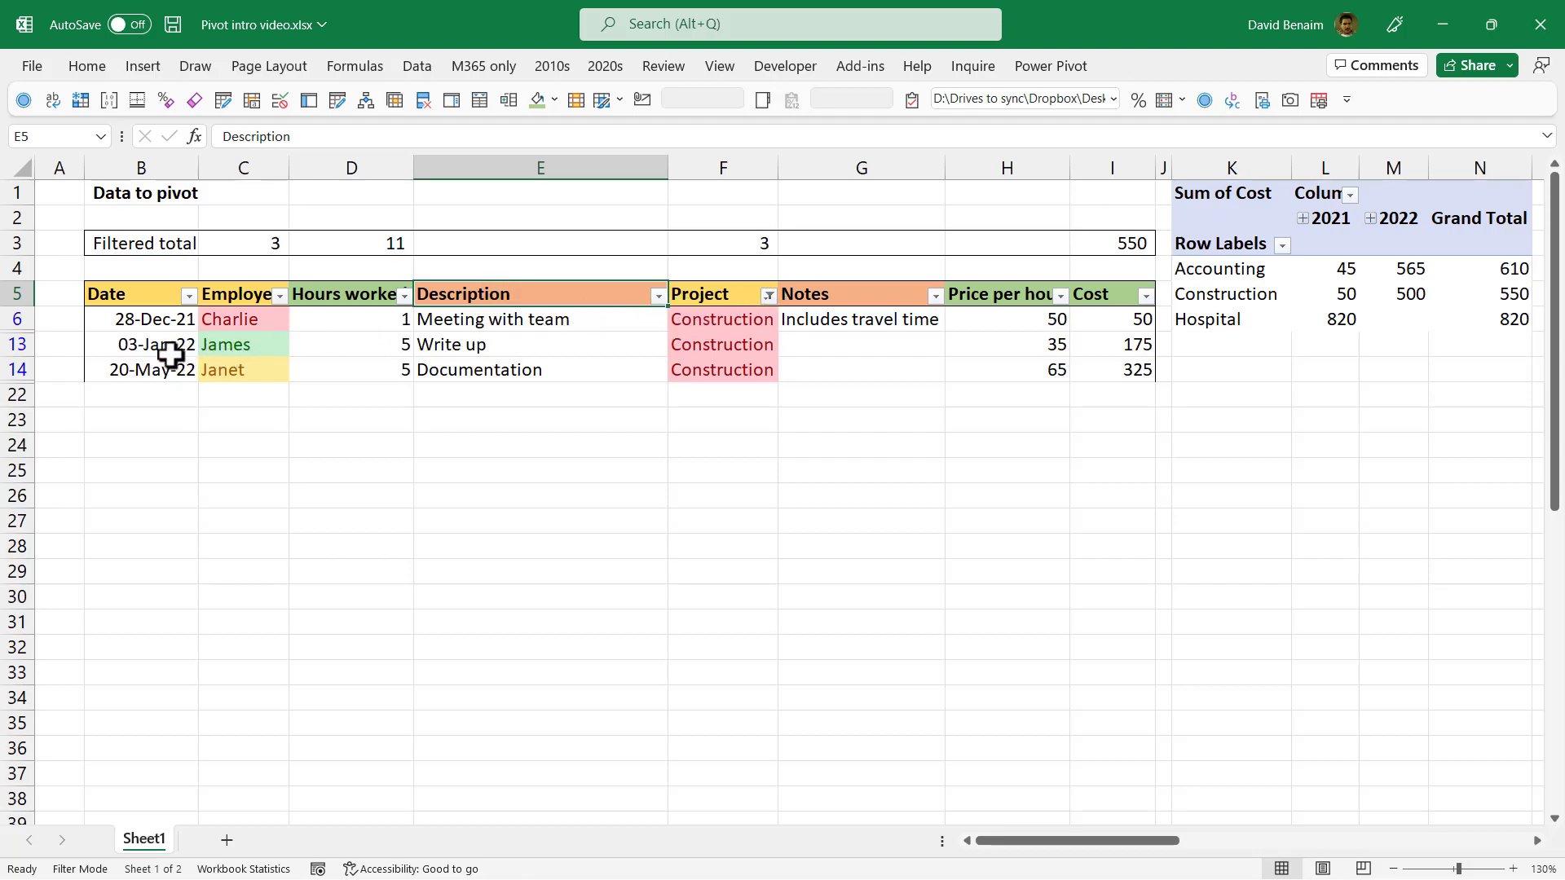
left_click_drag(1142, 345, 1135, 365)
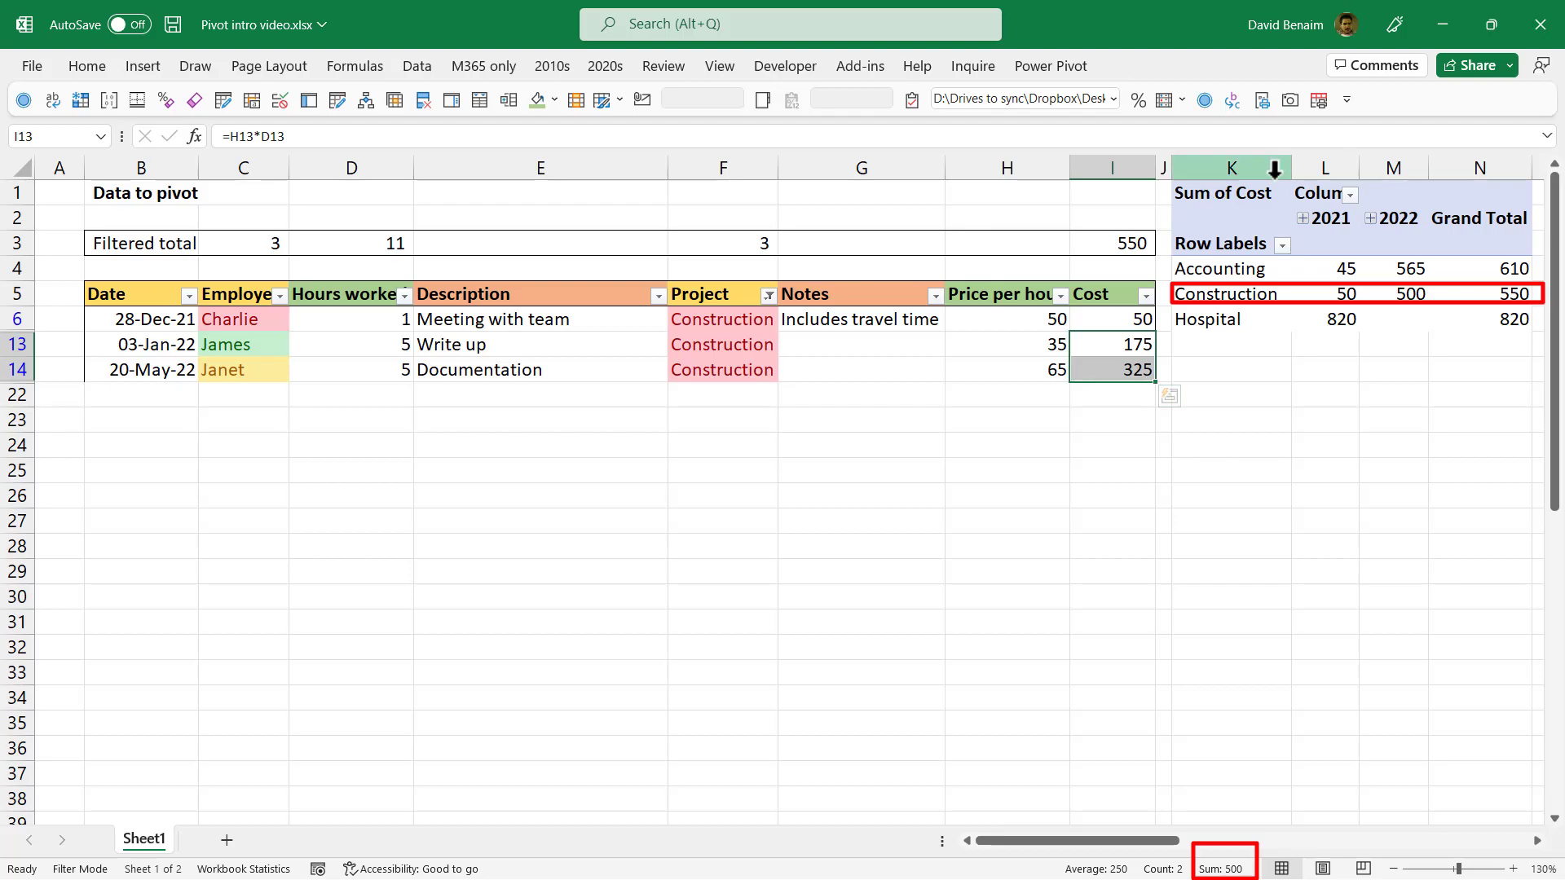
left_click_drag(1281, 200, 1466, 322)
left_click(747, 298)
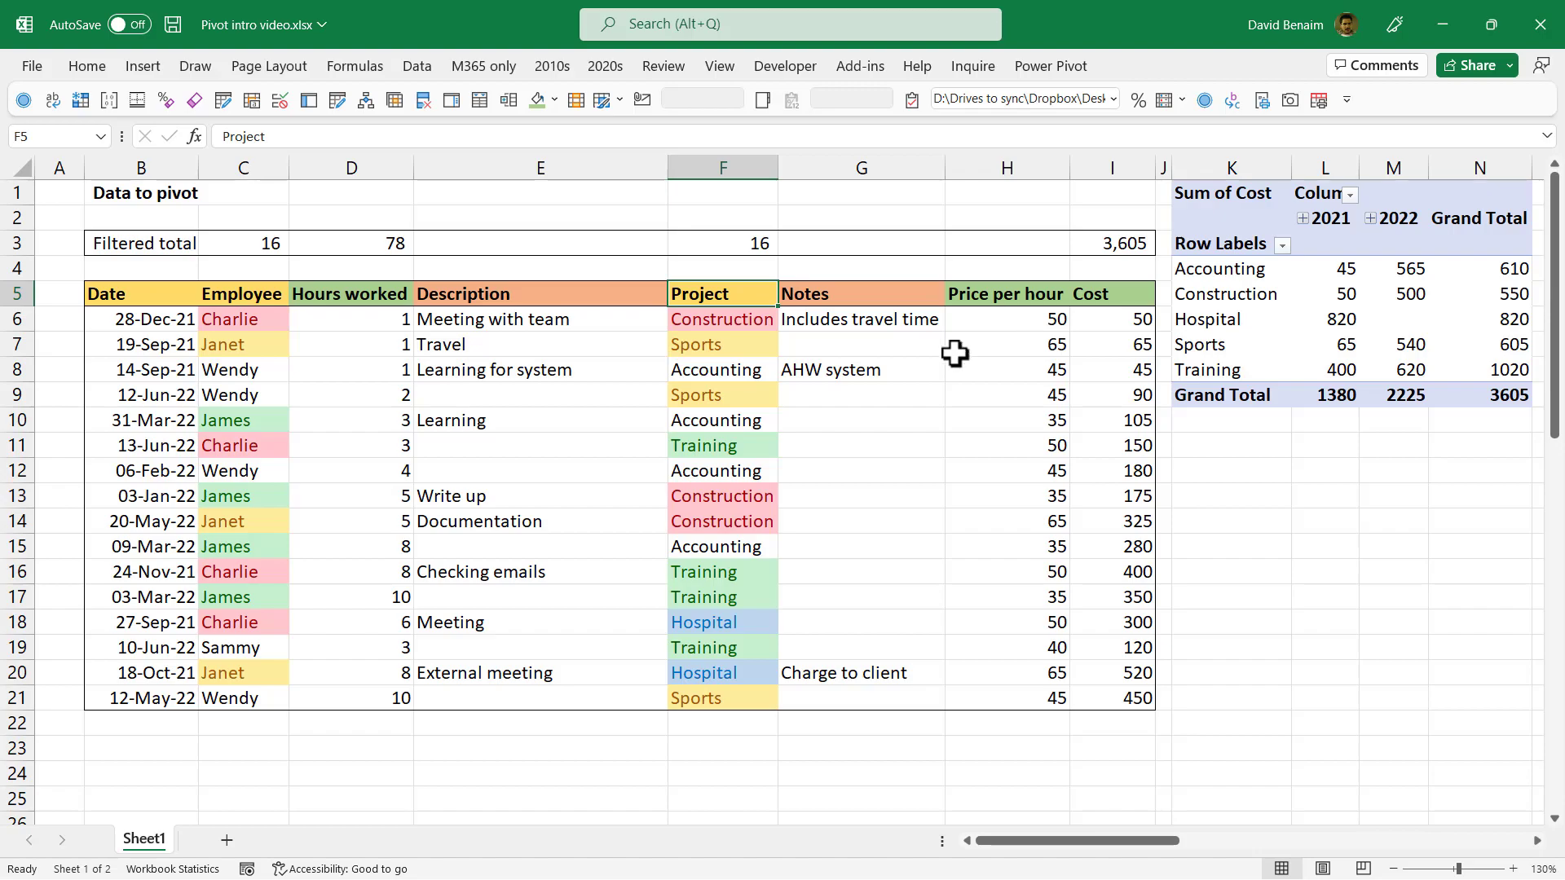
Create a PivotTable from the data range B5:I21, placed on the existing worksheet at cell B23.
left_click(138, 299)
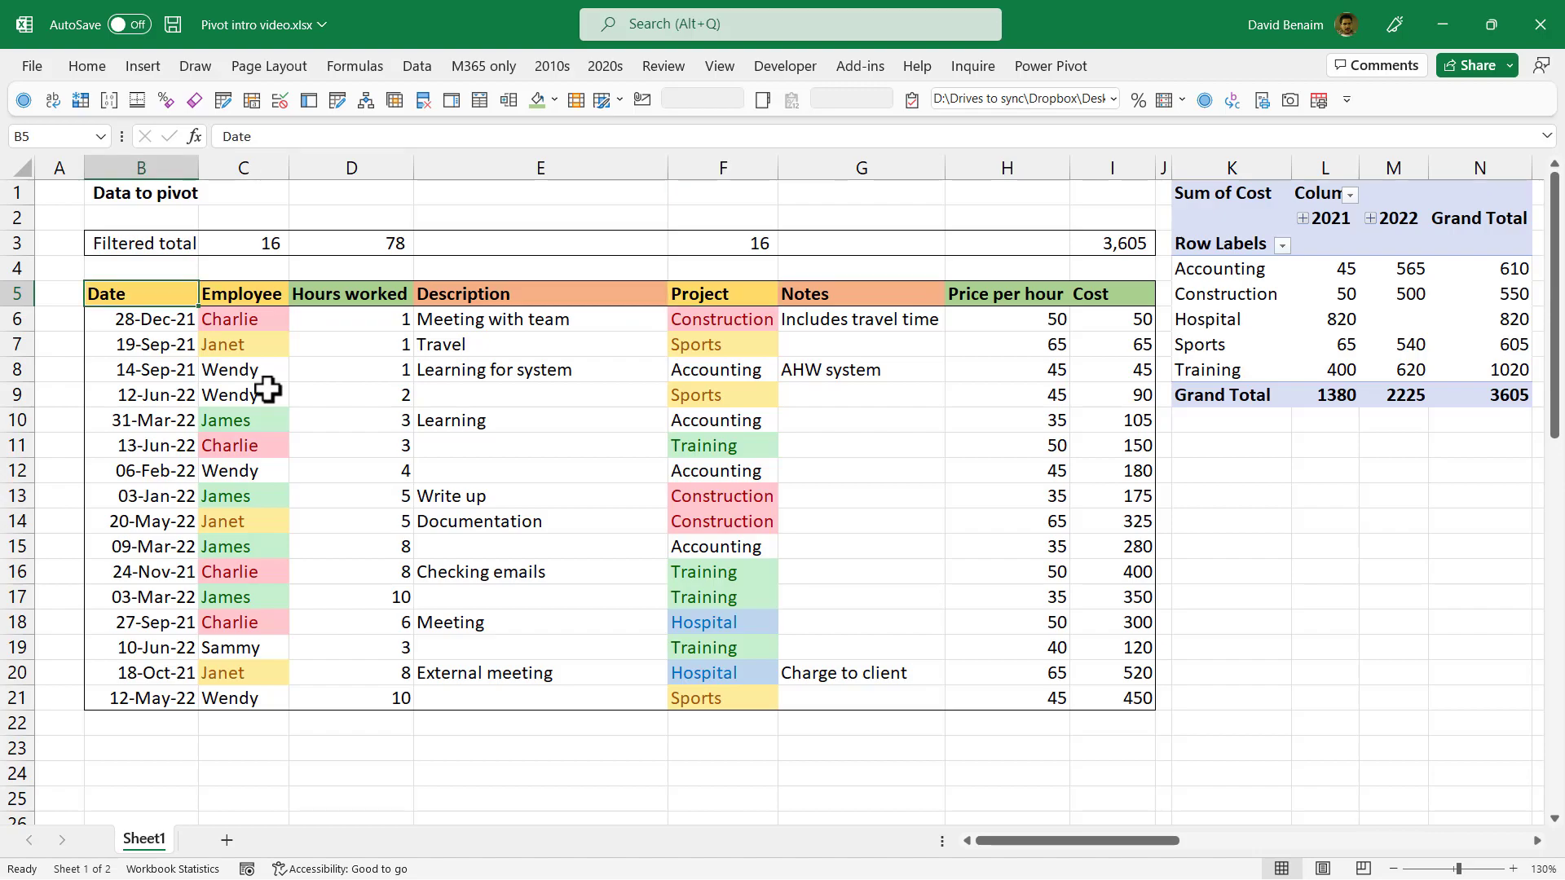
mouse_move(164, 294)
left_mouse_down()
mouse_move(754, 507)
mouse_move(1117, 702)
mouse_move(1113, 689)
left_mouse_up()
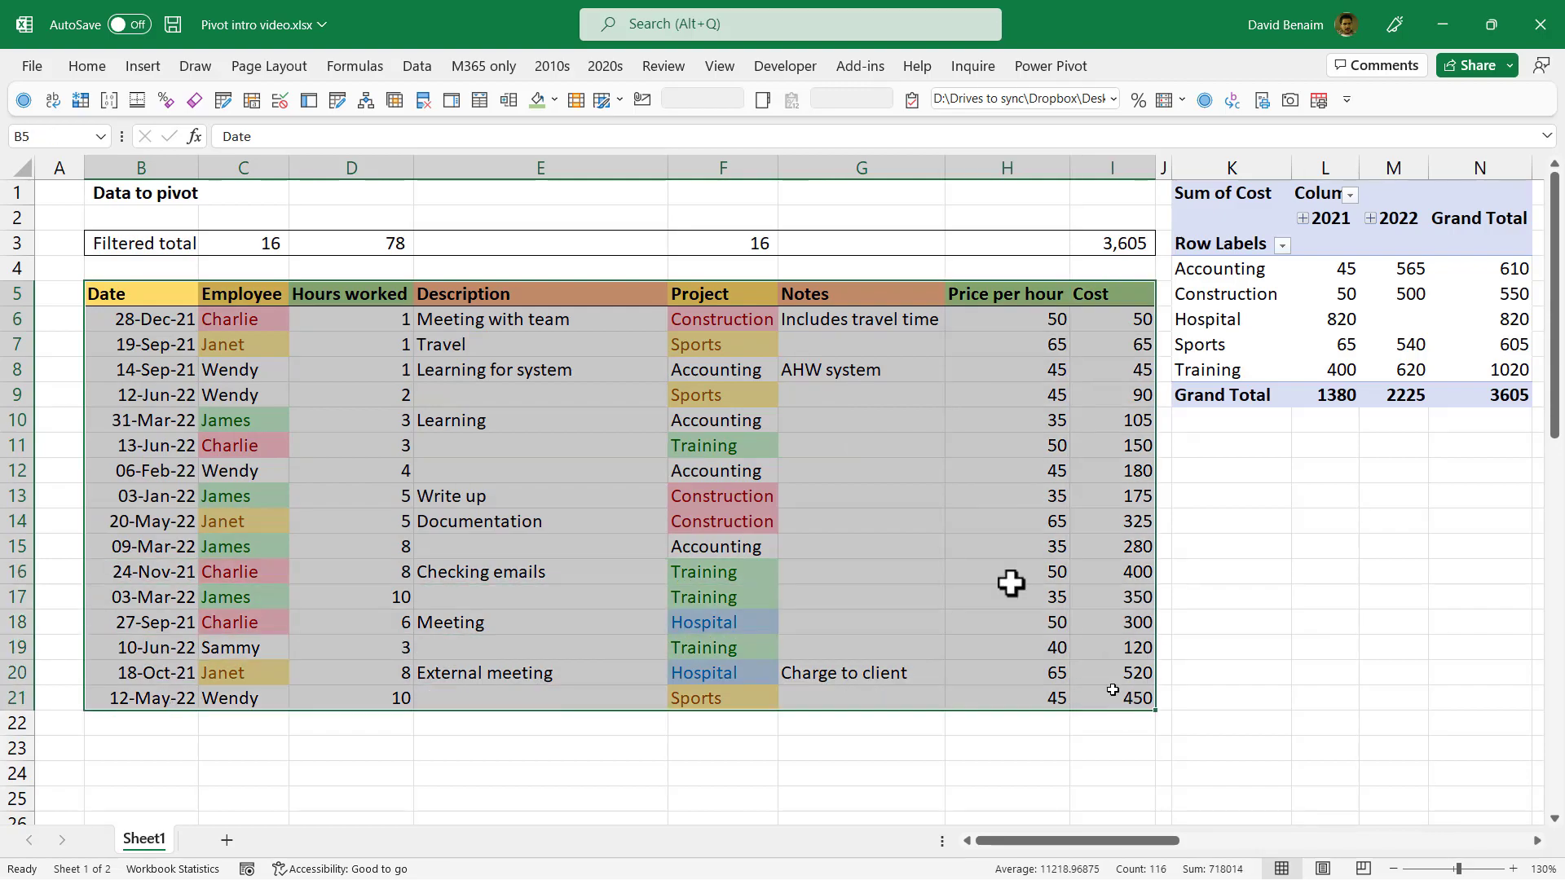
left_click(152, 62)
left_click(62, 106)
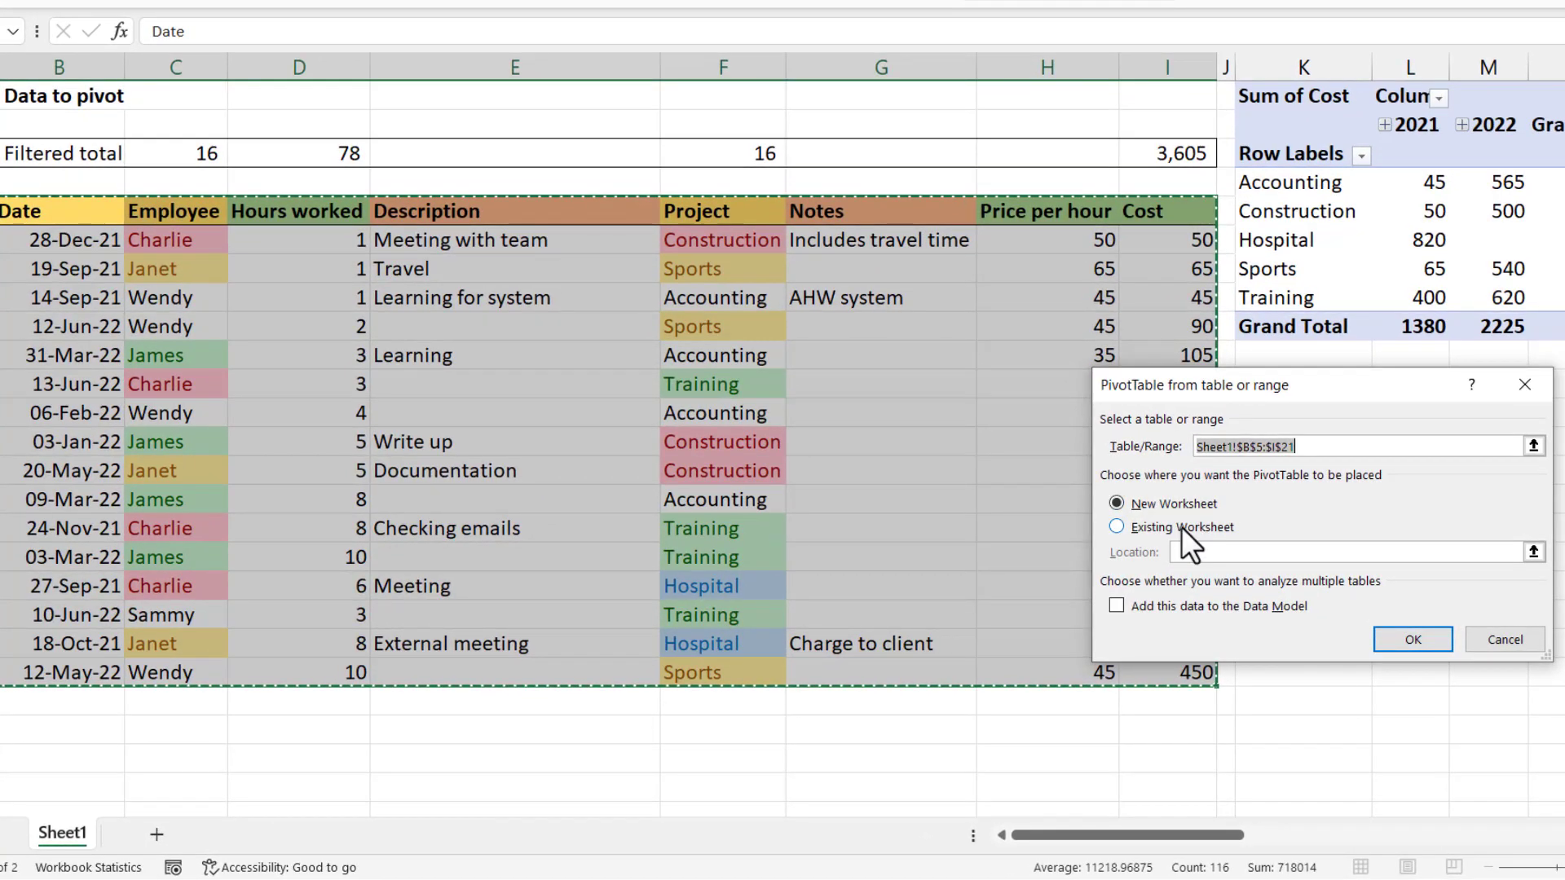
left_click(1180, 527)
left_click(1534, 552)
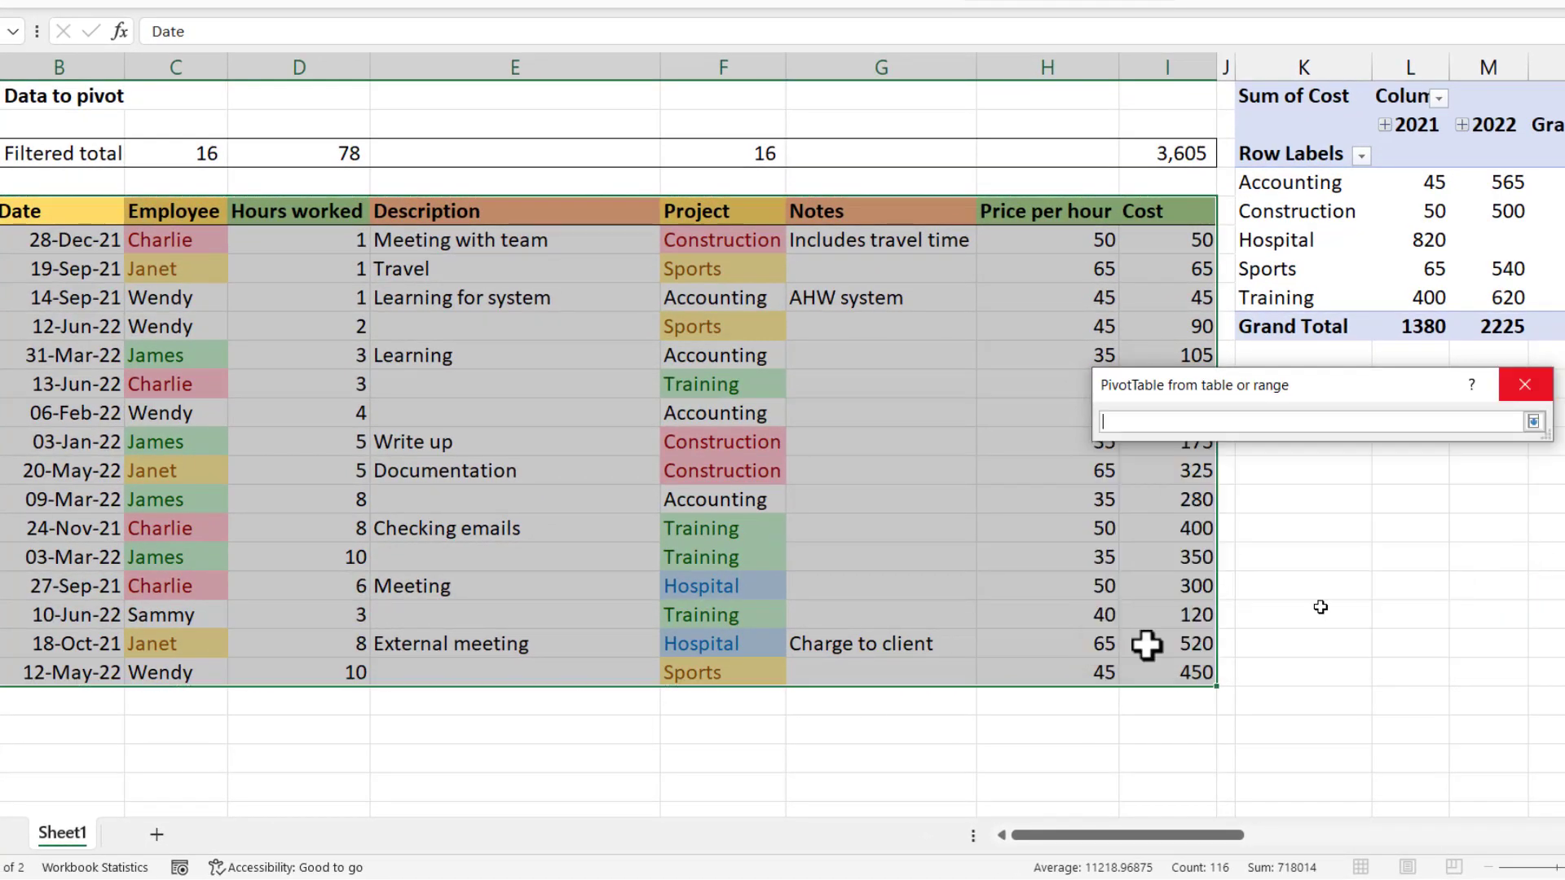
left_click(89, 733)
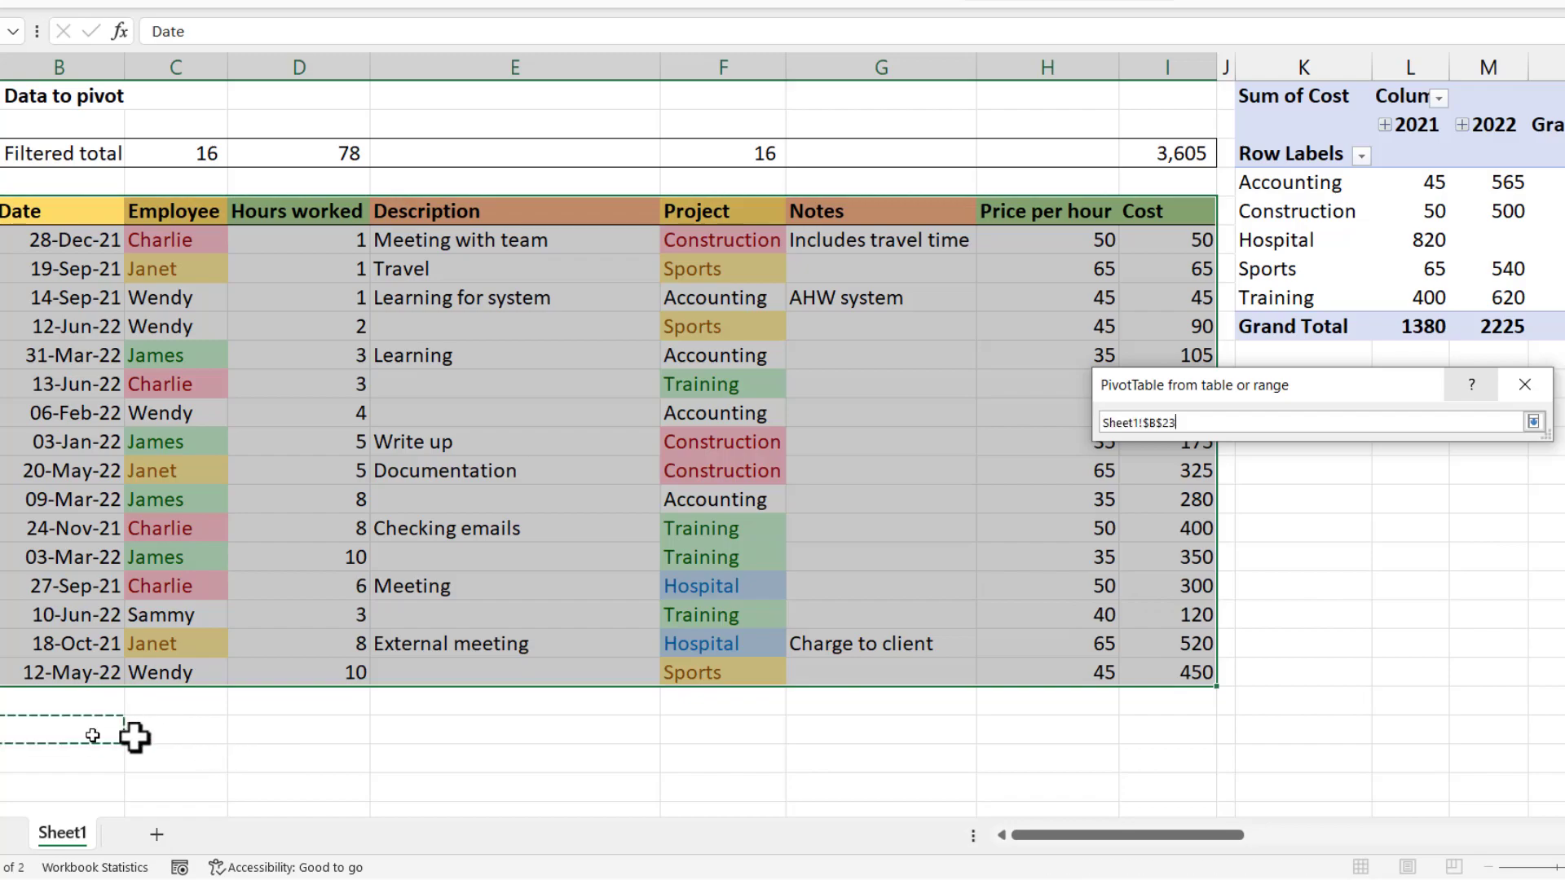
key("Return")
key("Return")
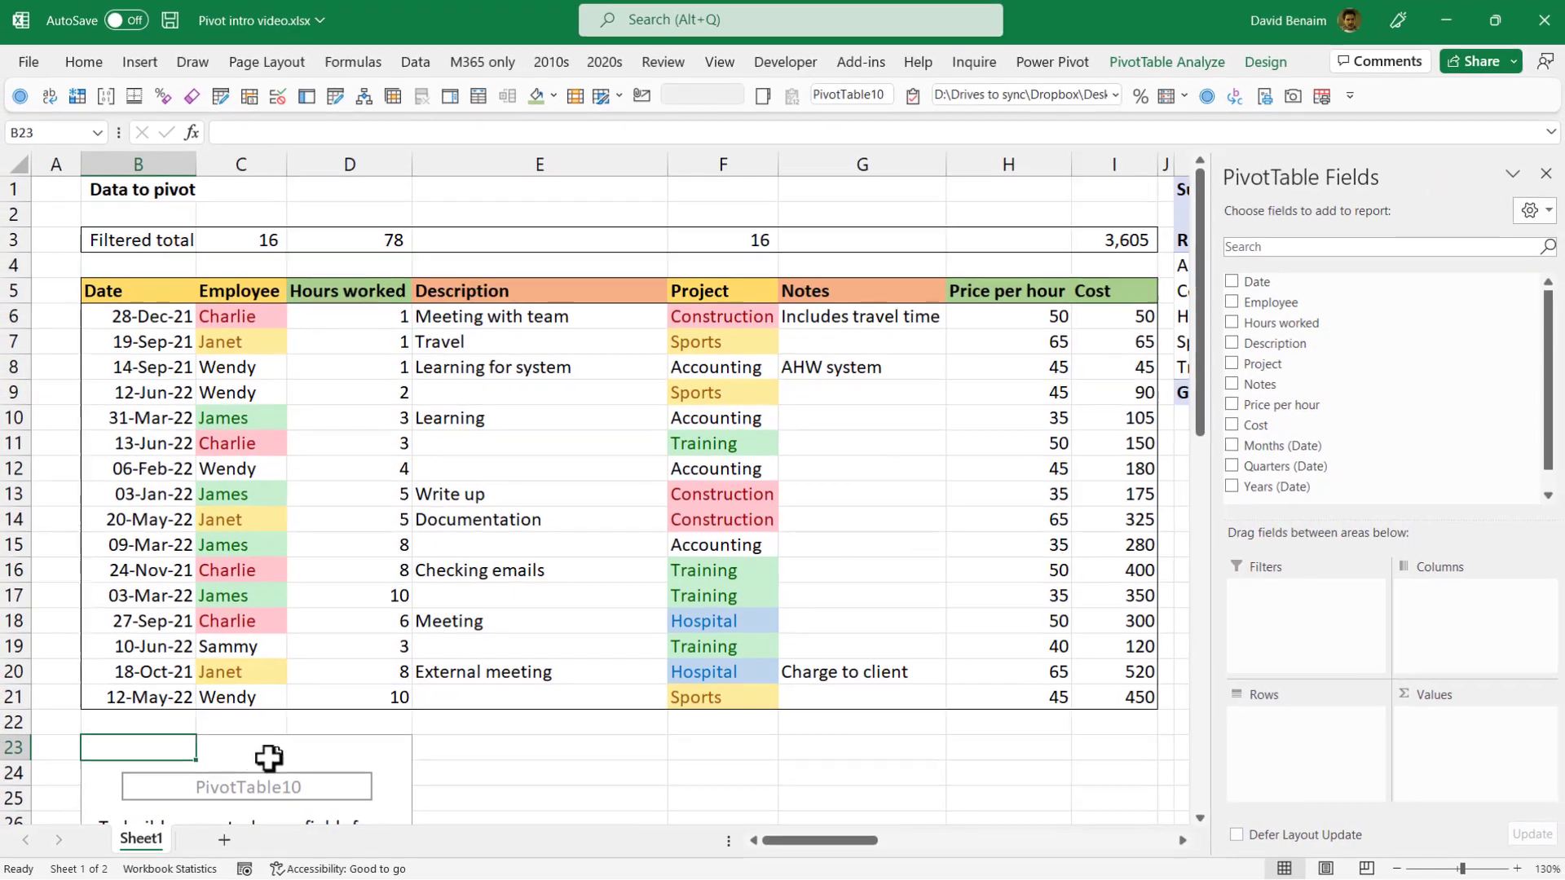
Build the new pivot table with Project as rows and the sum of Cost as values.
scroll(185, 788, "down", 3)
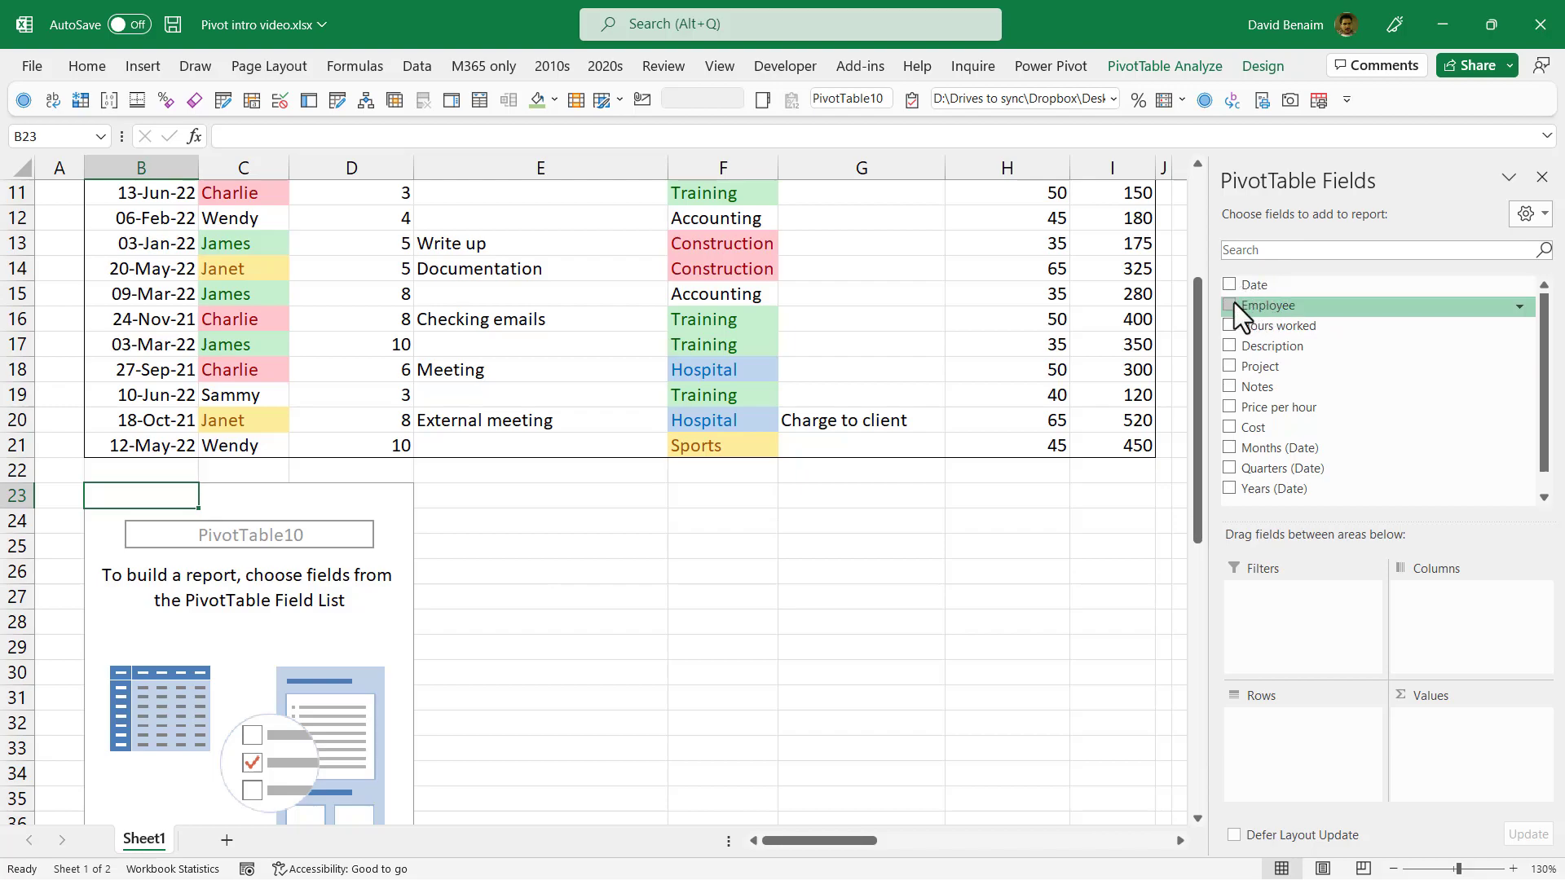
left_click(1228, 366)
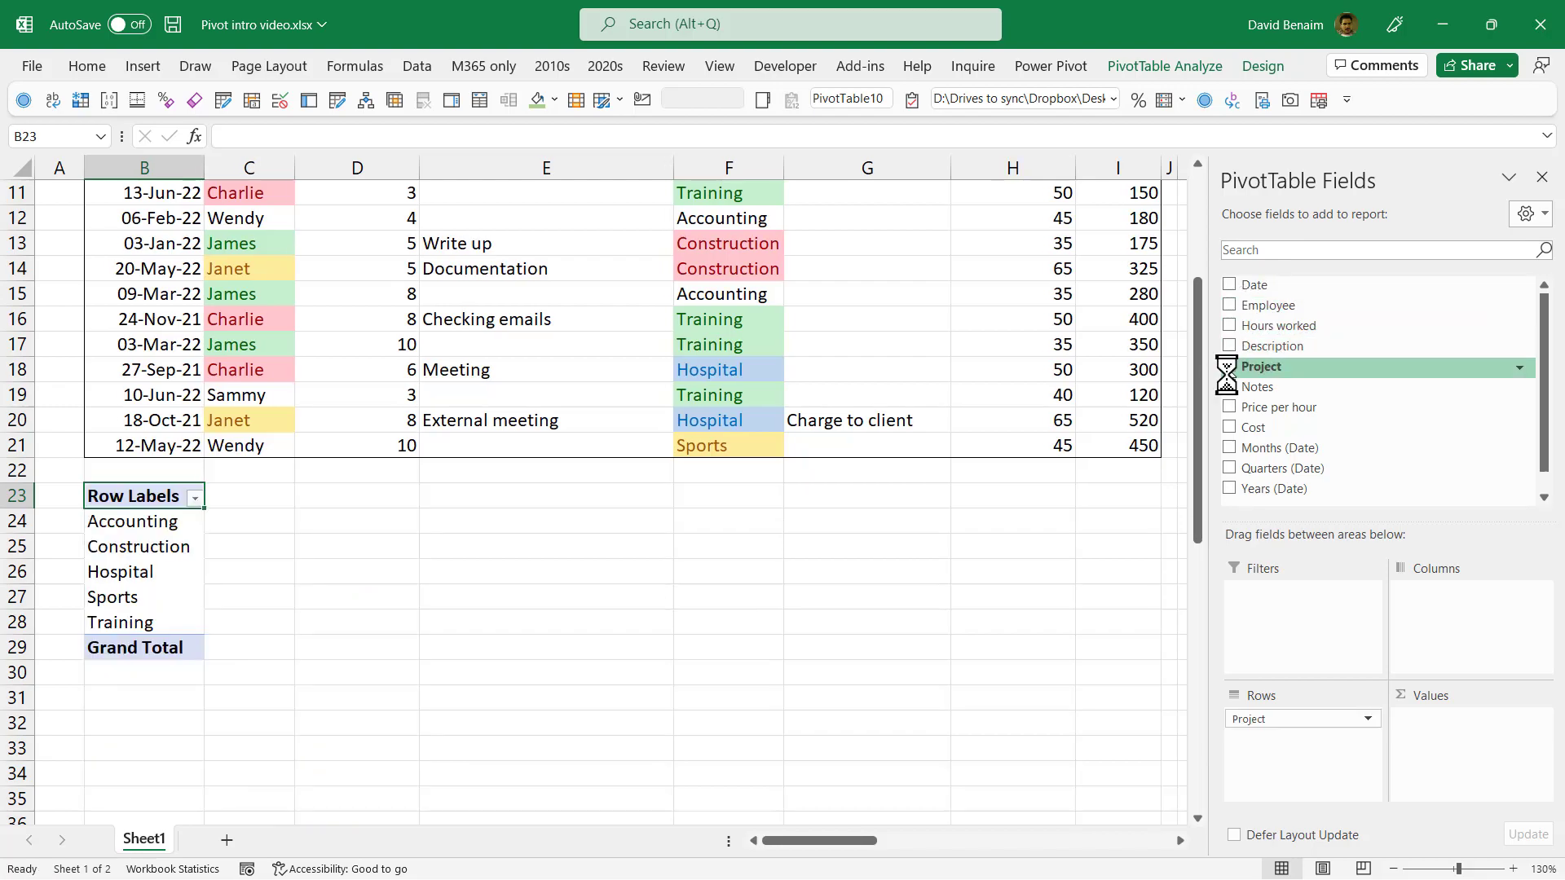
left_click(1226, 427)
Examine the Construction row and the Sum of Cost column in the new pivot table against the source data.
left_click_drag(281, 546, 190, 546)
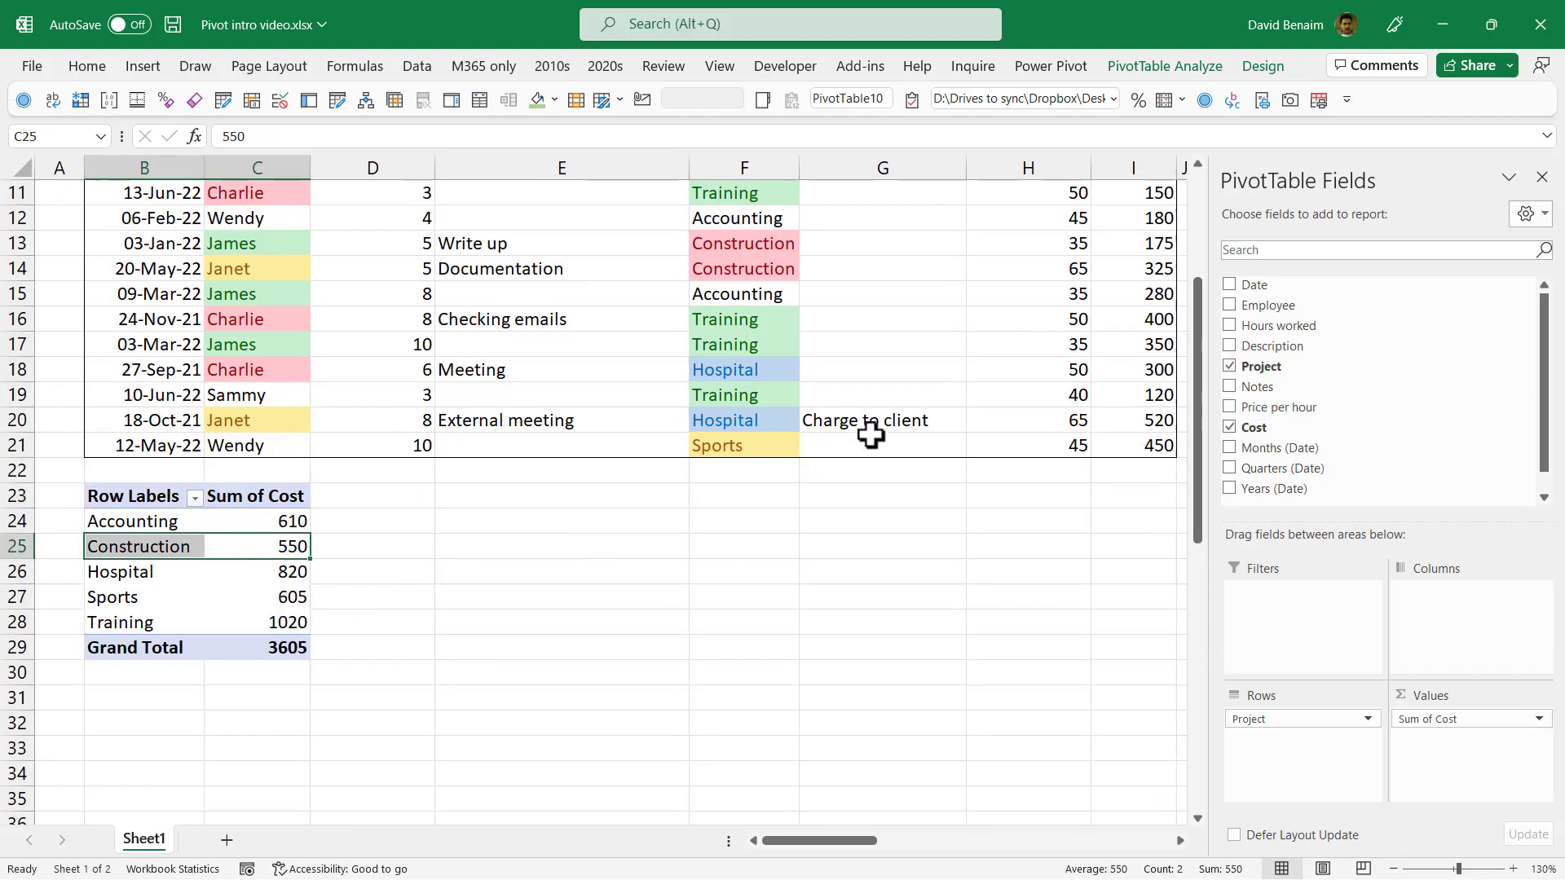
scroll(870, 437, "up", 4)
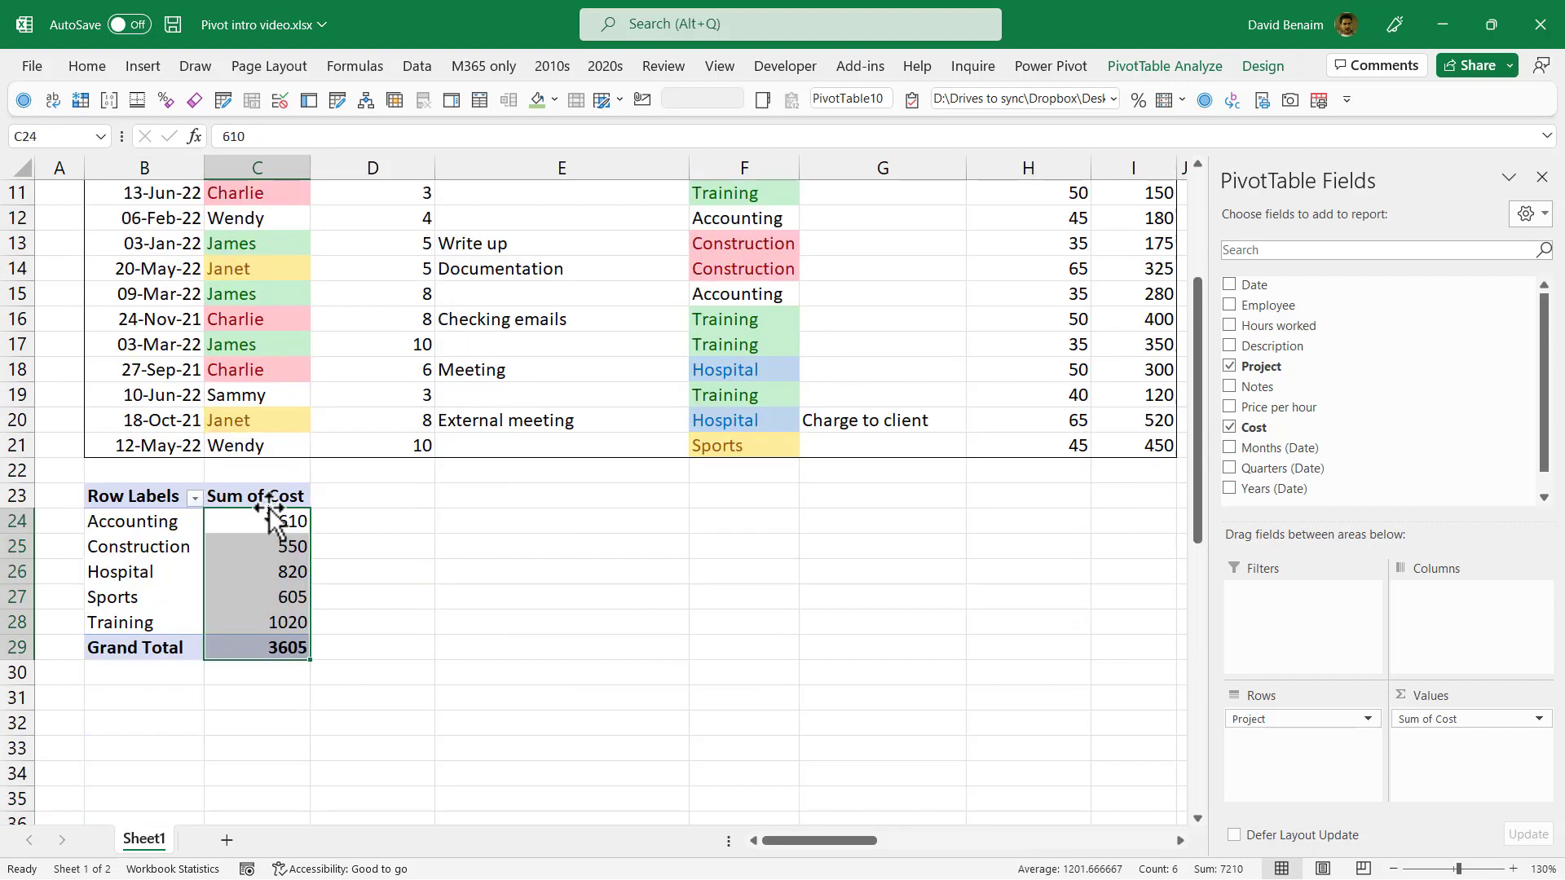
left_click(269, 499)
scroll(640, 522, "up", 3)
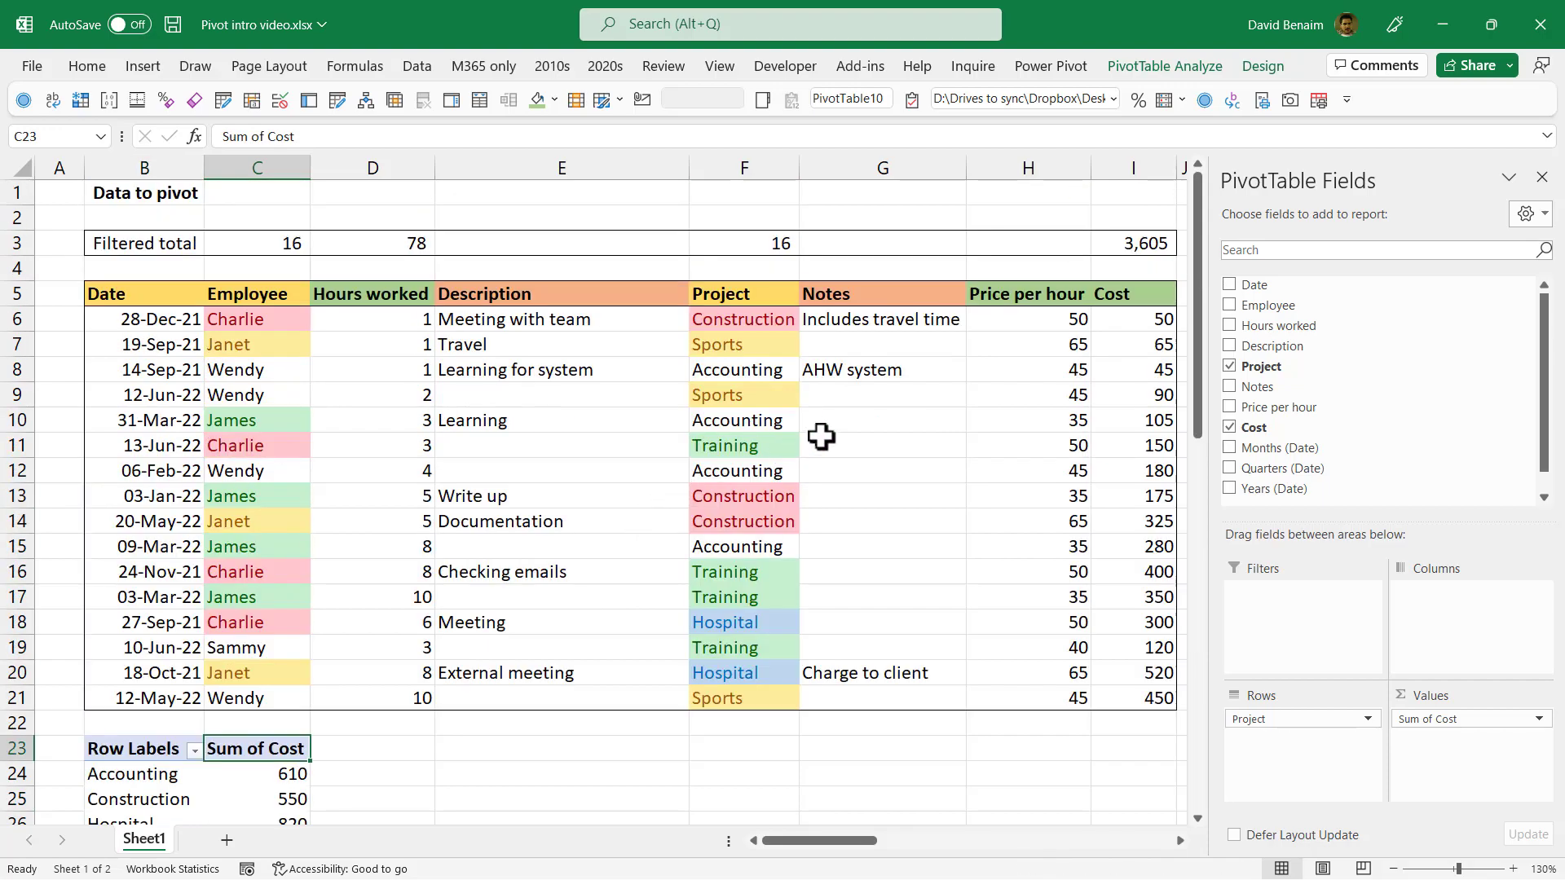
Filter the source data's Project column to Sports only and select the remaining Cost values to check their sum.
left_click(774, 294)
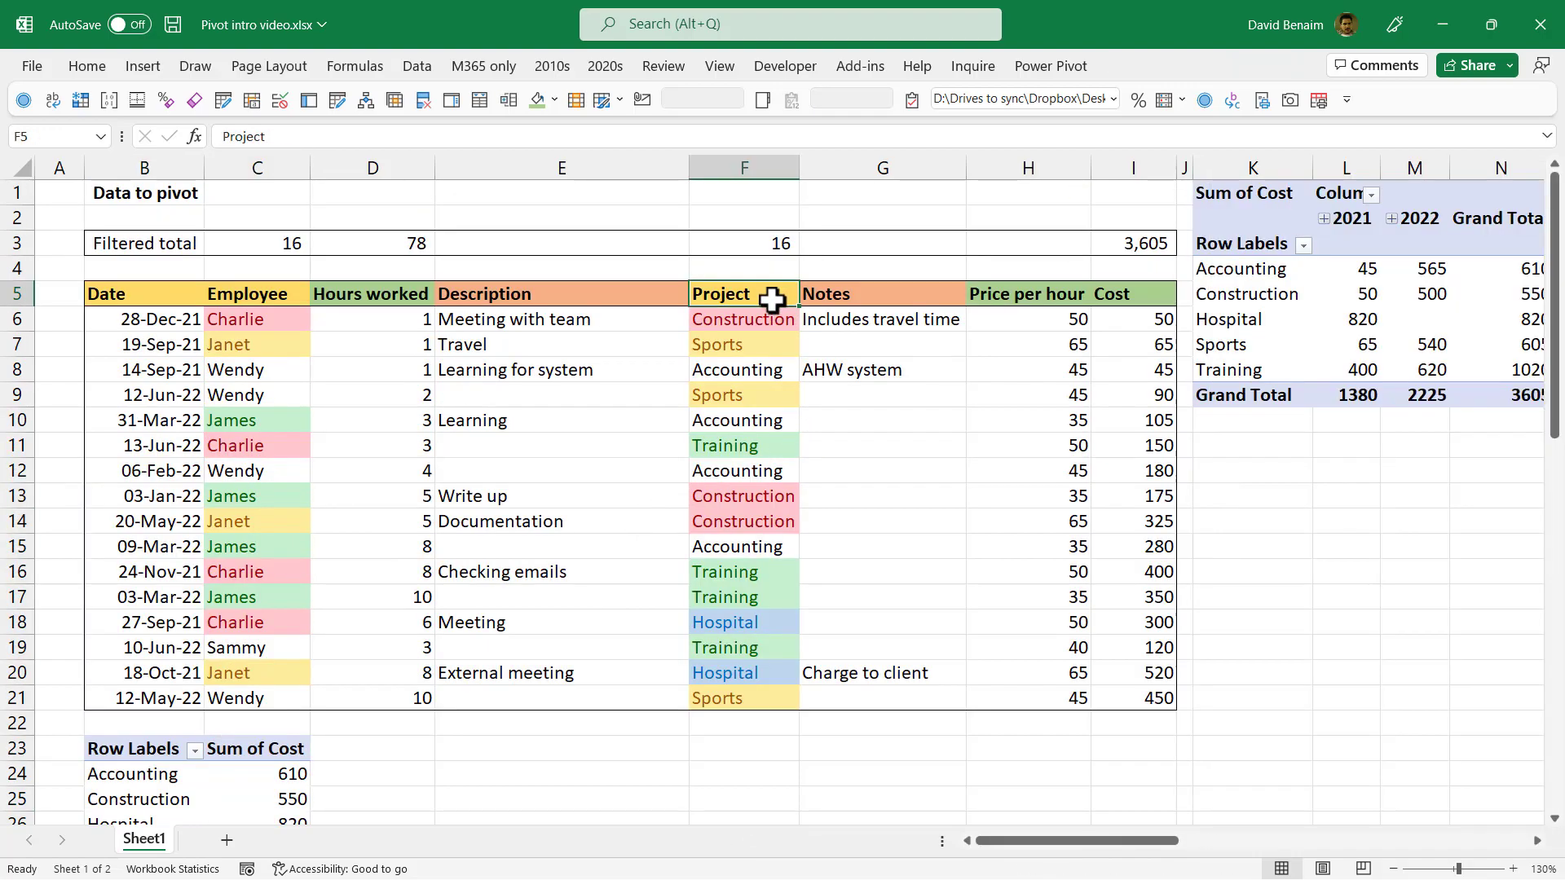
key("ctrl+shift+l")
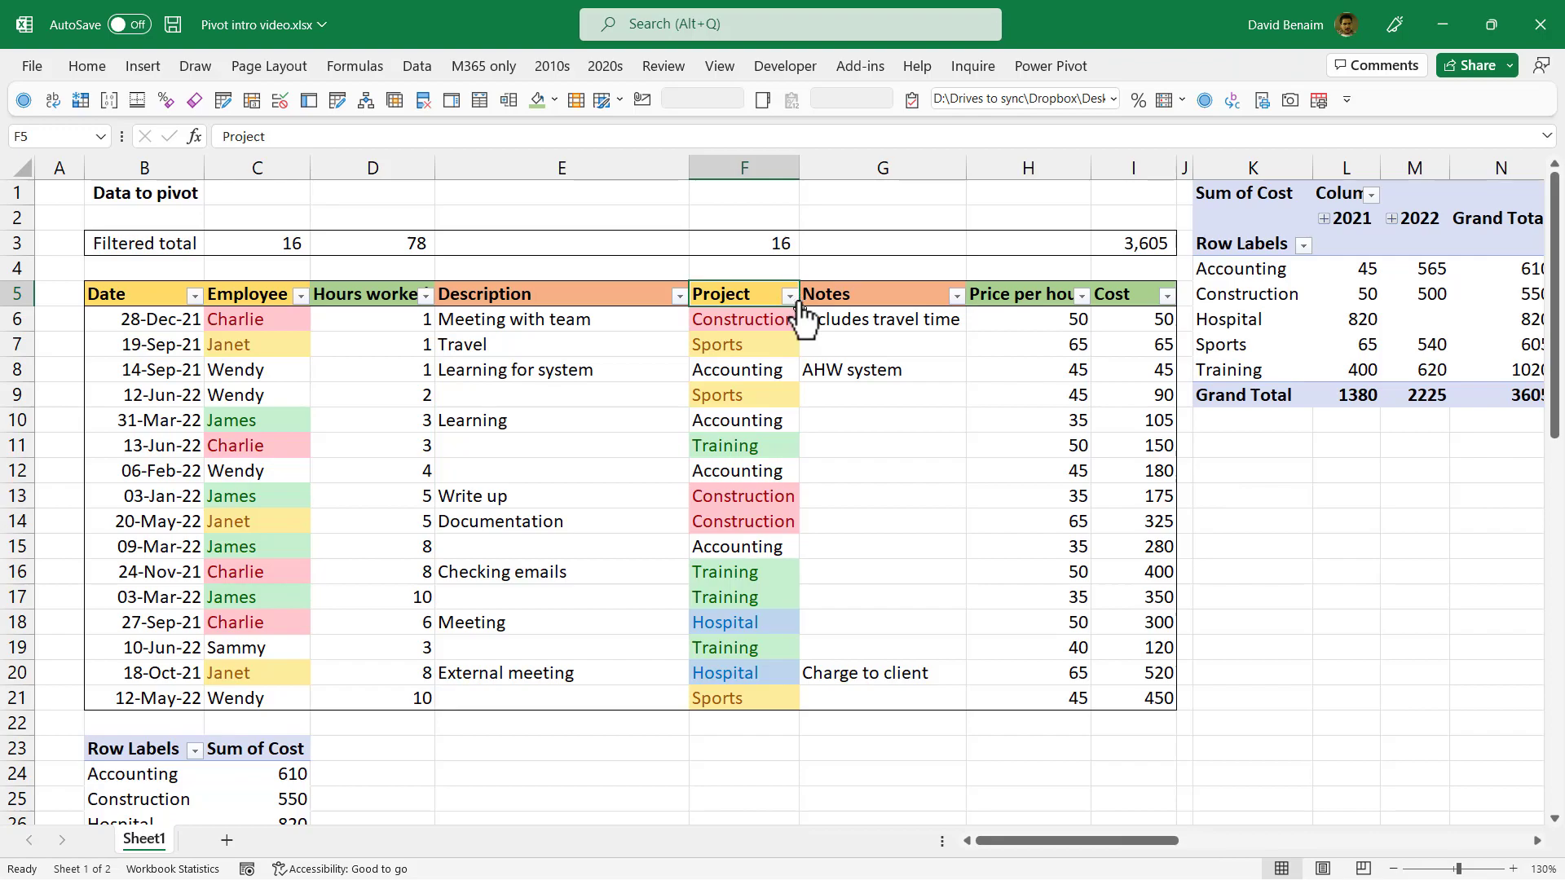
left_click(789, 295)
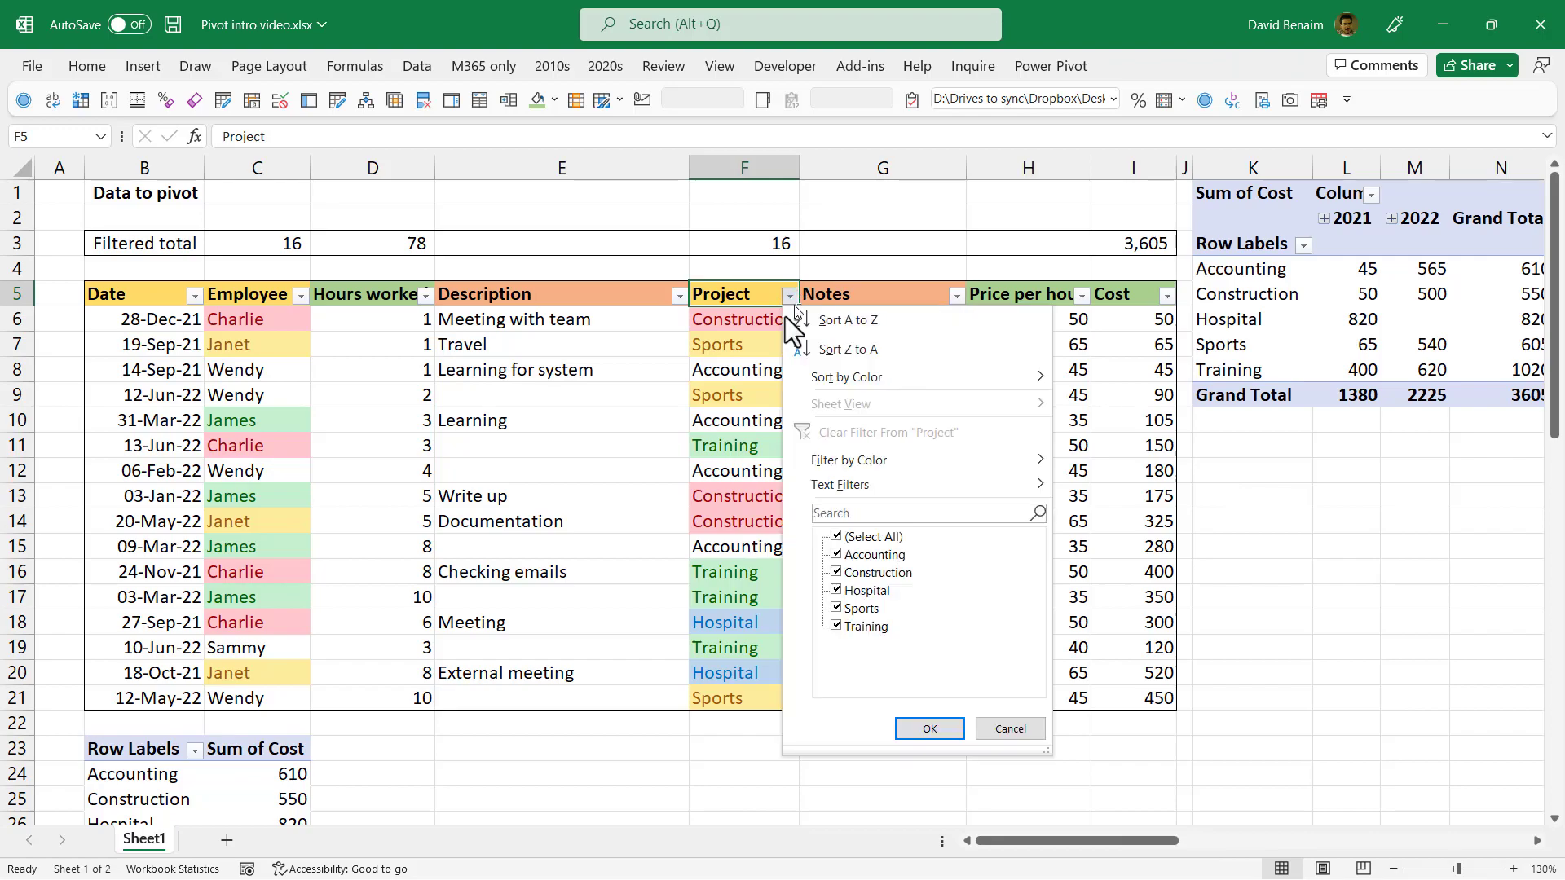
left_click(837, 608)
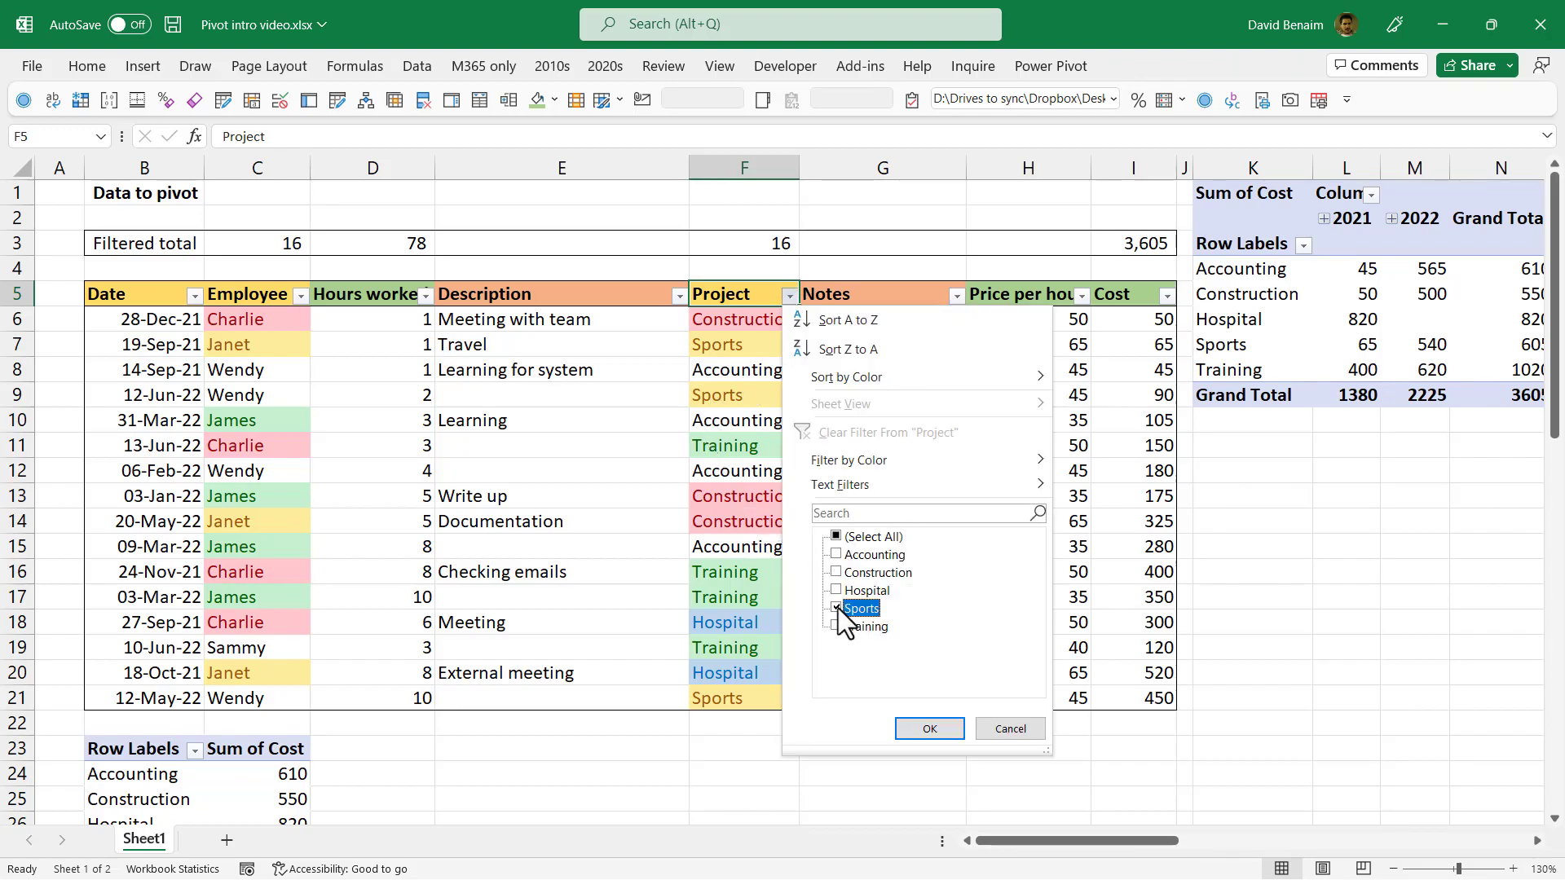
left_click(927, 740)
left_click_drag(1126, 326, 1137, 370)
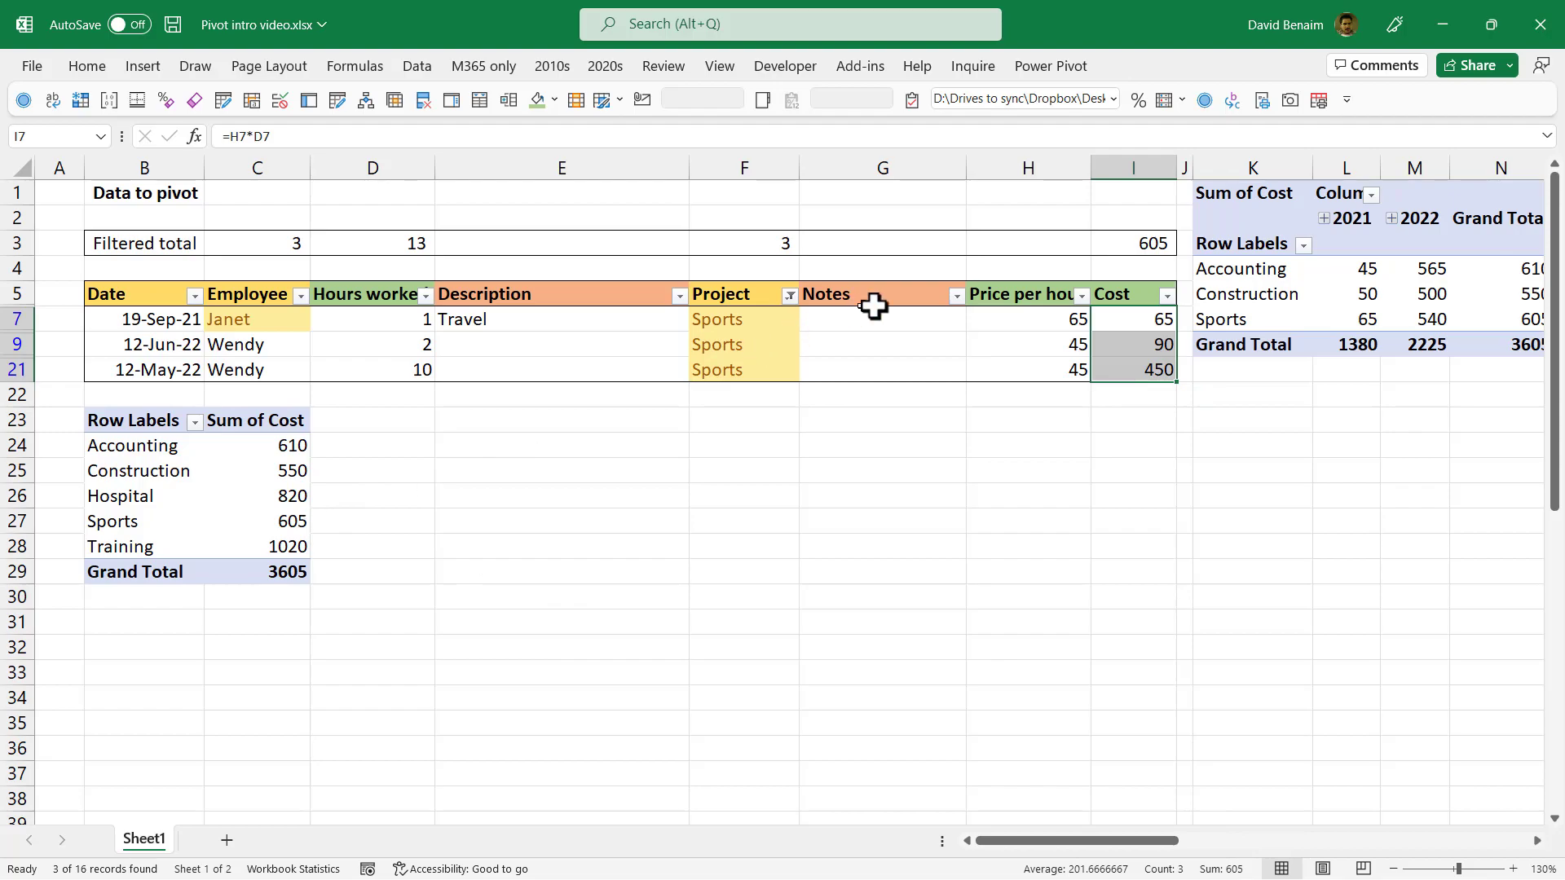
Turn off the filter on the source data so all projects are listed.
left_click(990, 318)
key("ctrl+shift+l")
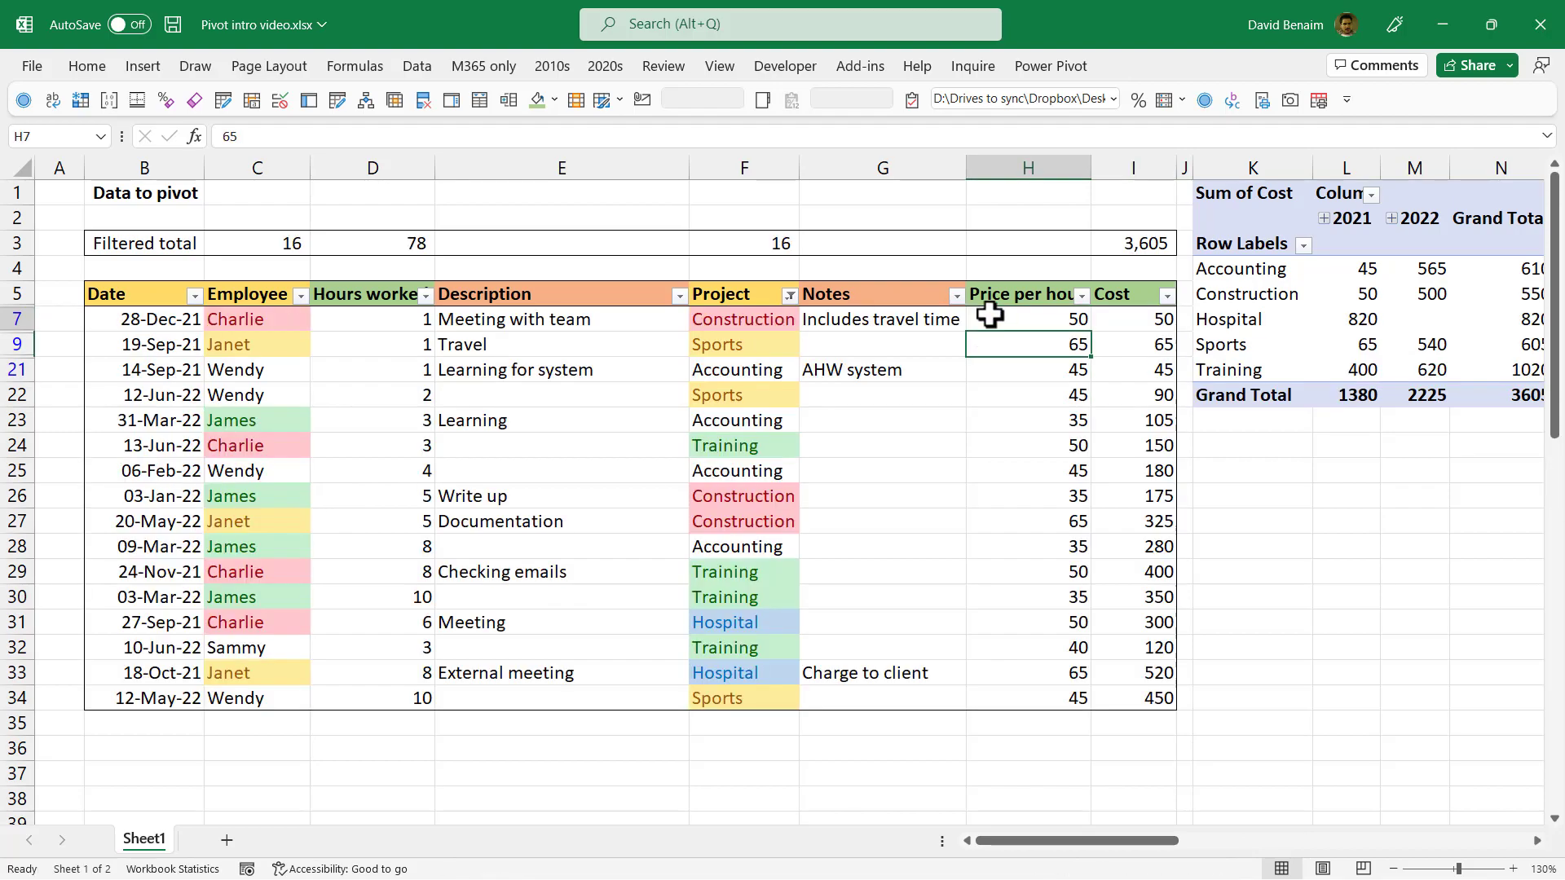
key("Left")
key("Left")
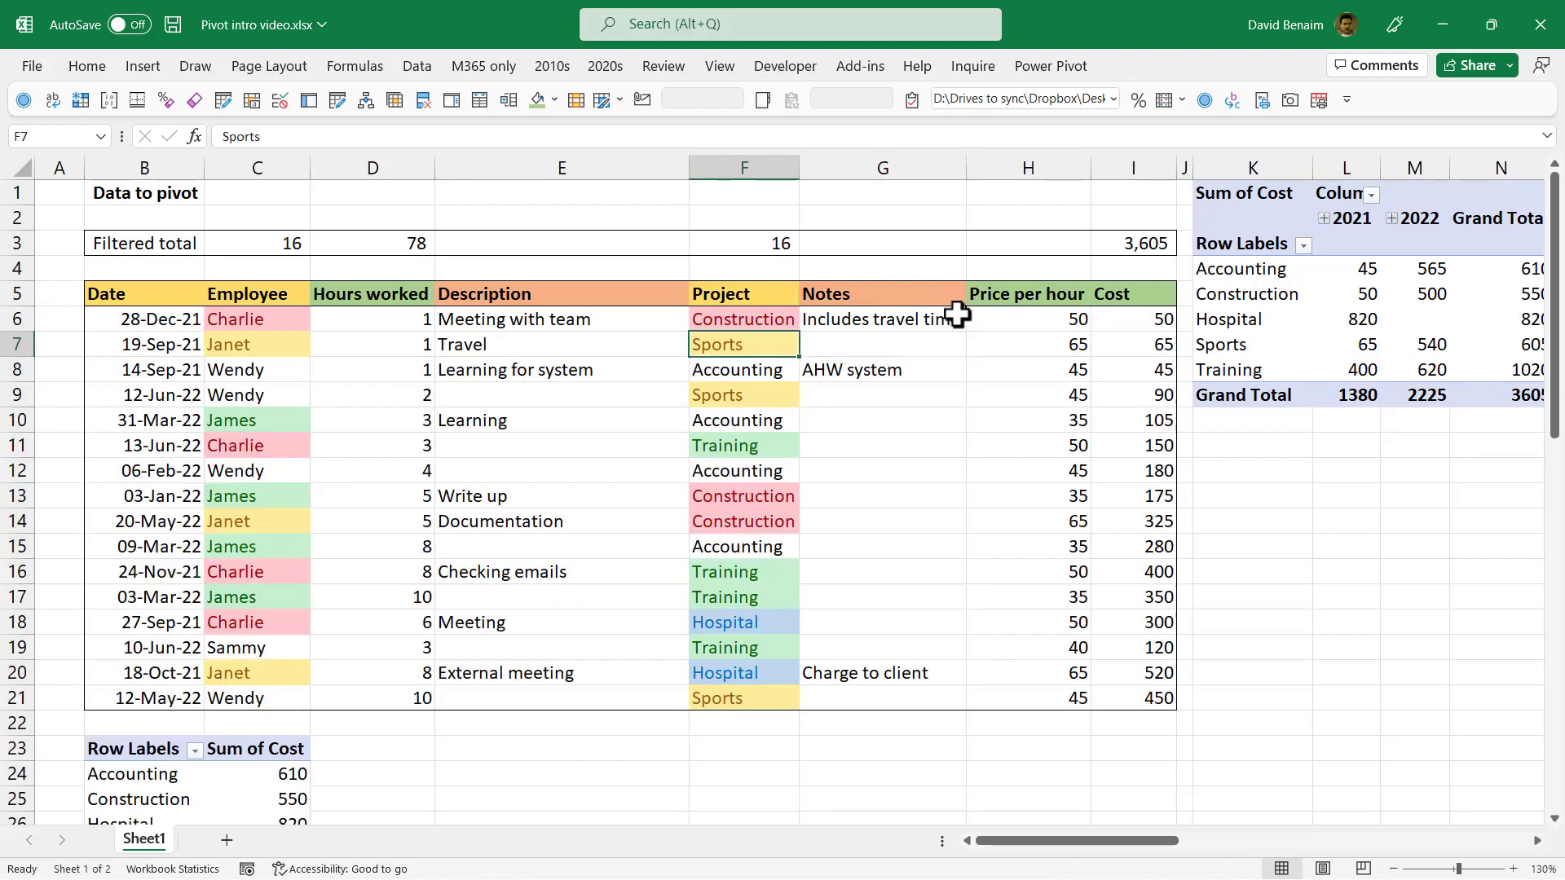
Add Employee to the pivot table's rows beneath Project, and inspect the employee costs under Accounting.
scroll(489, 557, "down", 3)
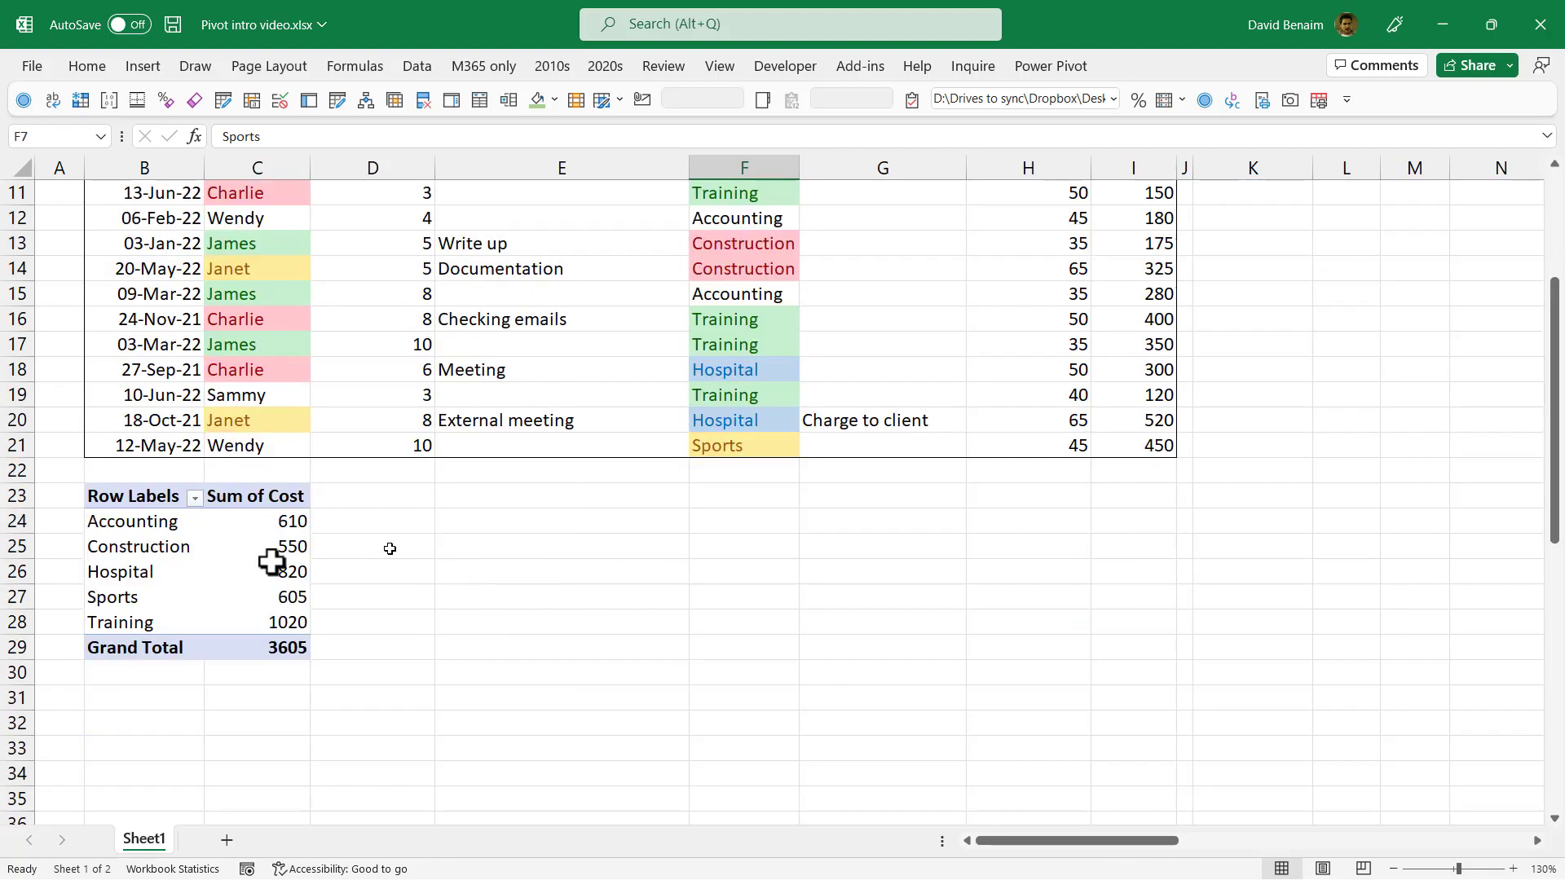
left_click(215, 565)
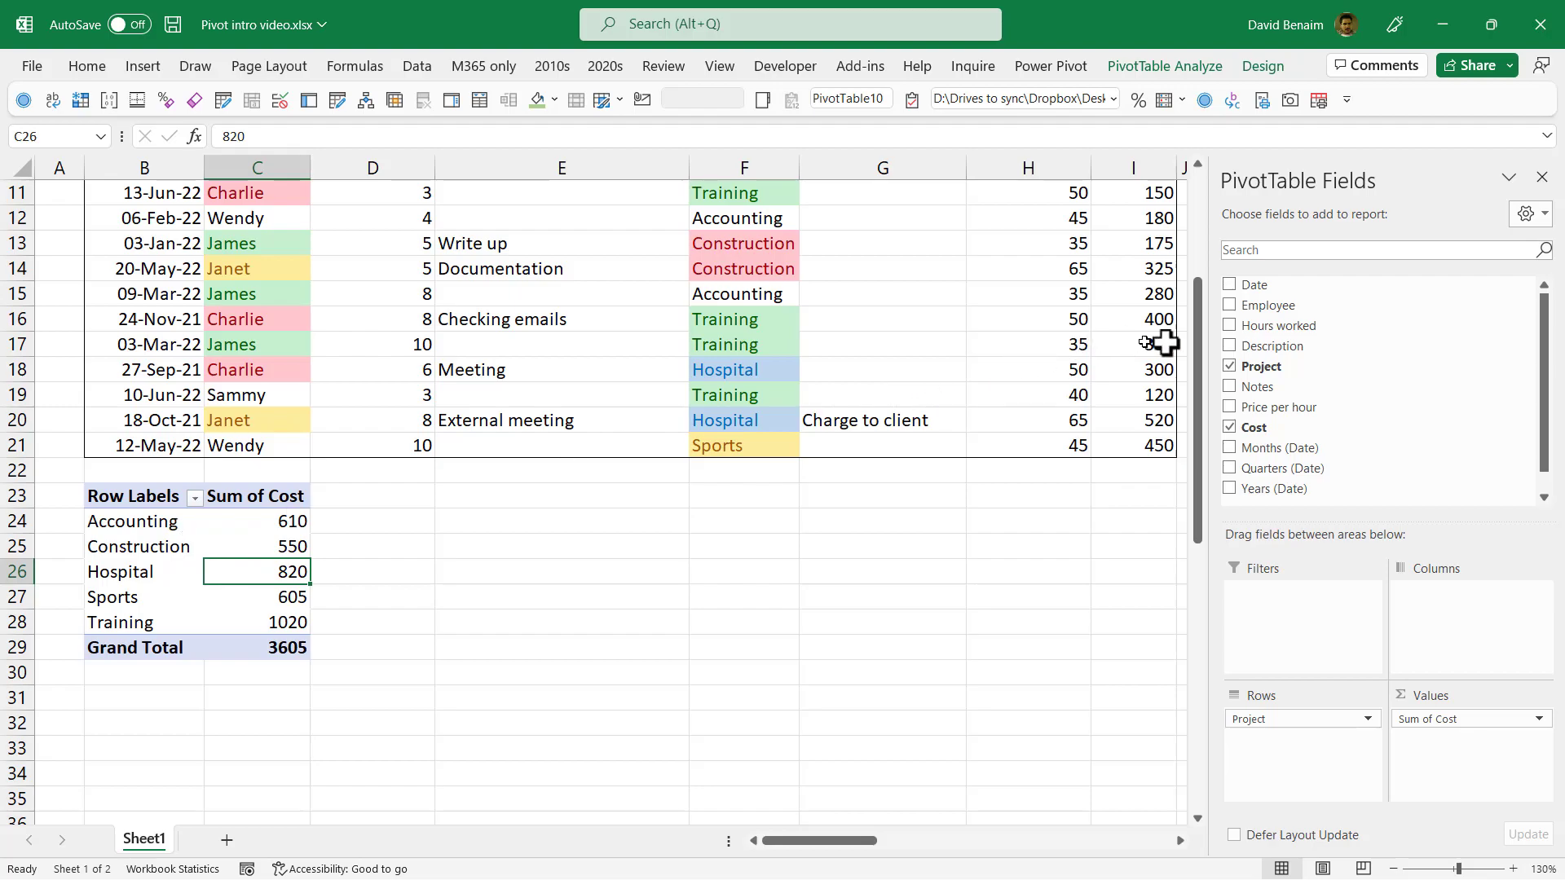
left_click(1229, 306)
left_click_drag(146, 549, 262, 564)
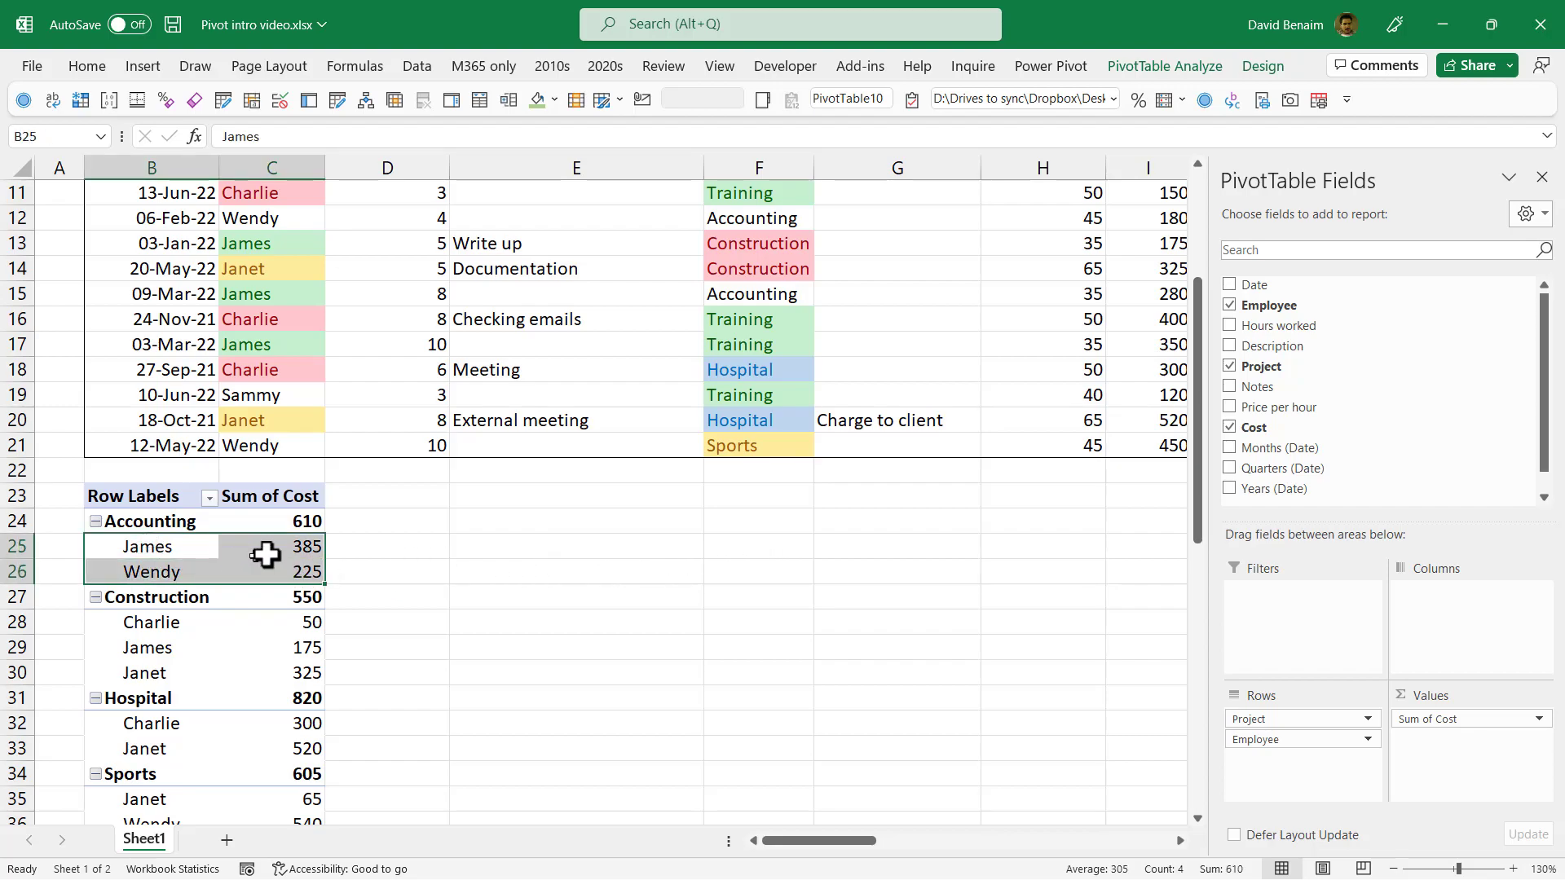
left_click_drag(283, 542, 284, 528)
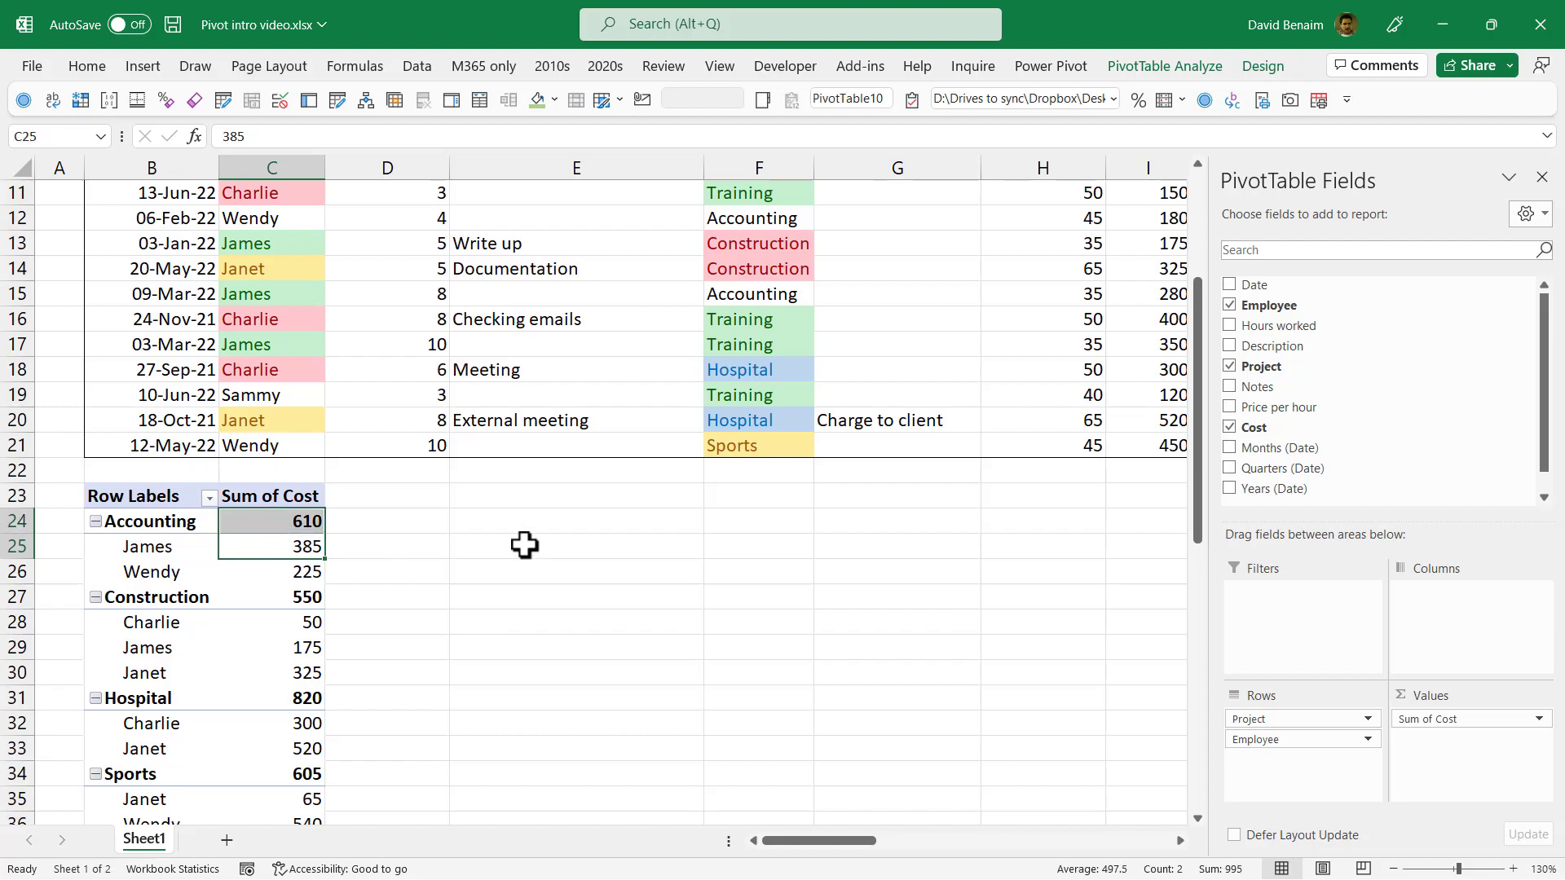
Turn on filtering for the source data and filter the Project column to Accounting only.
scroll(524, 545, "up", 4)
left_click(542, 295)
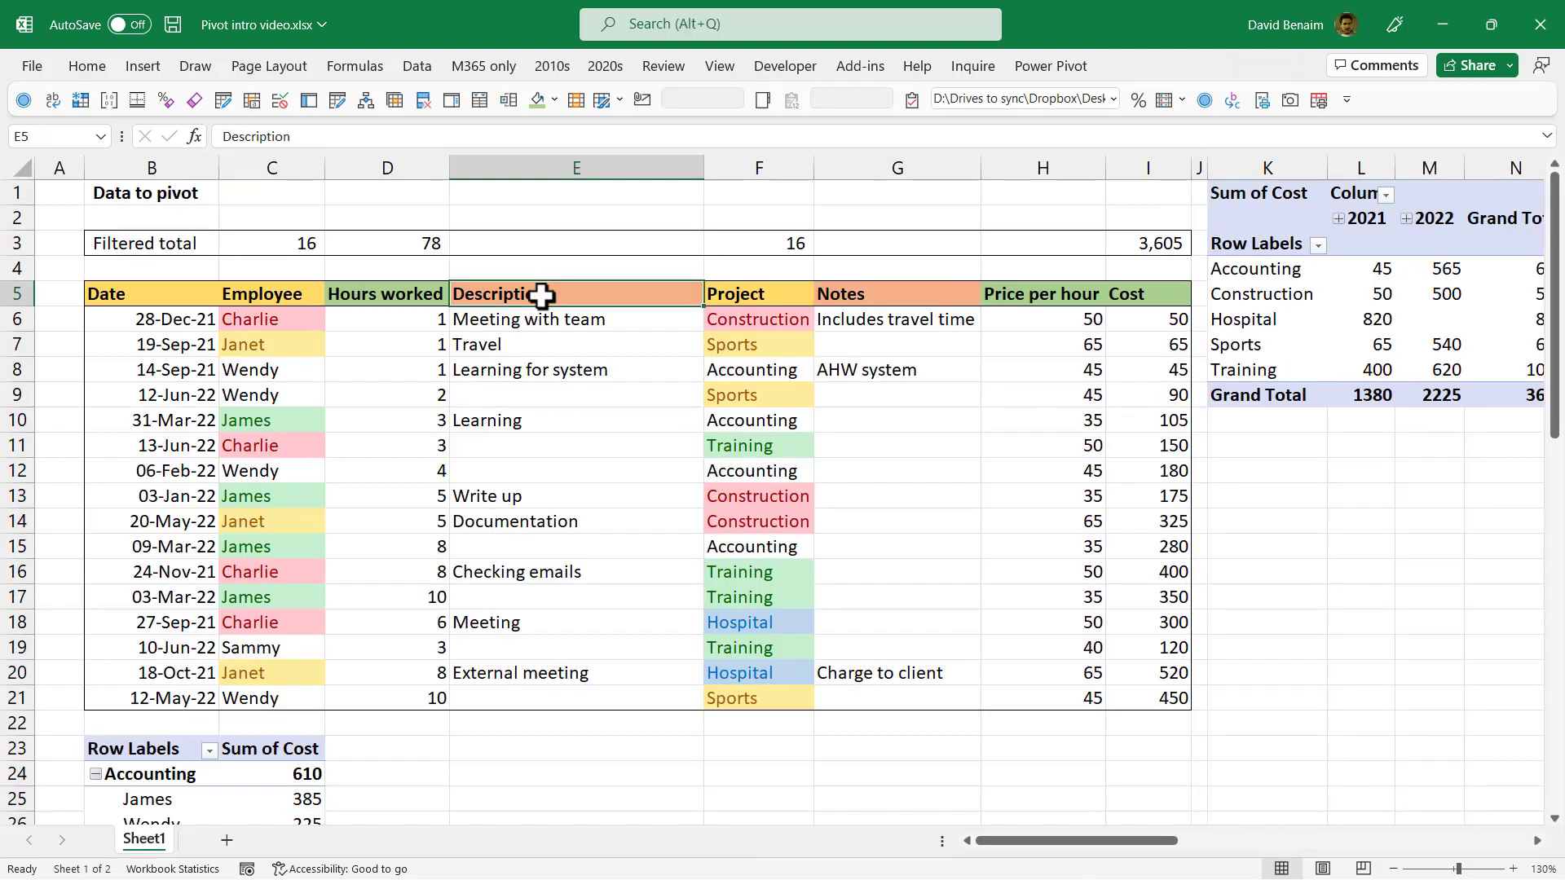
key("ctrl+shift+l")
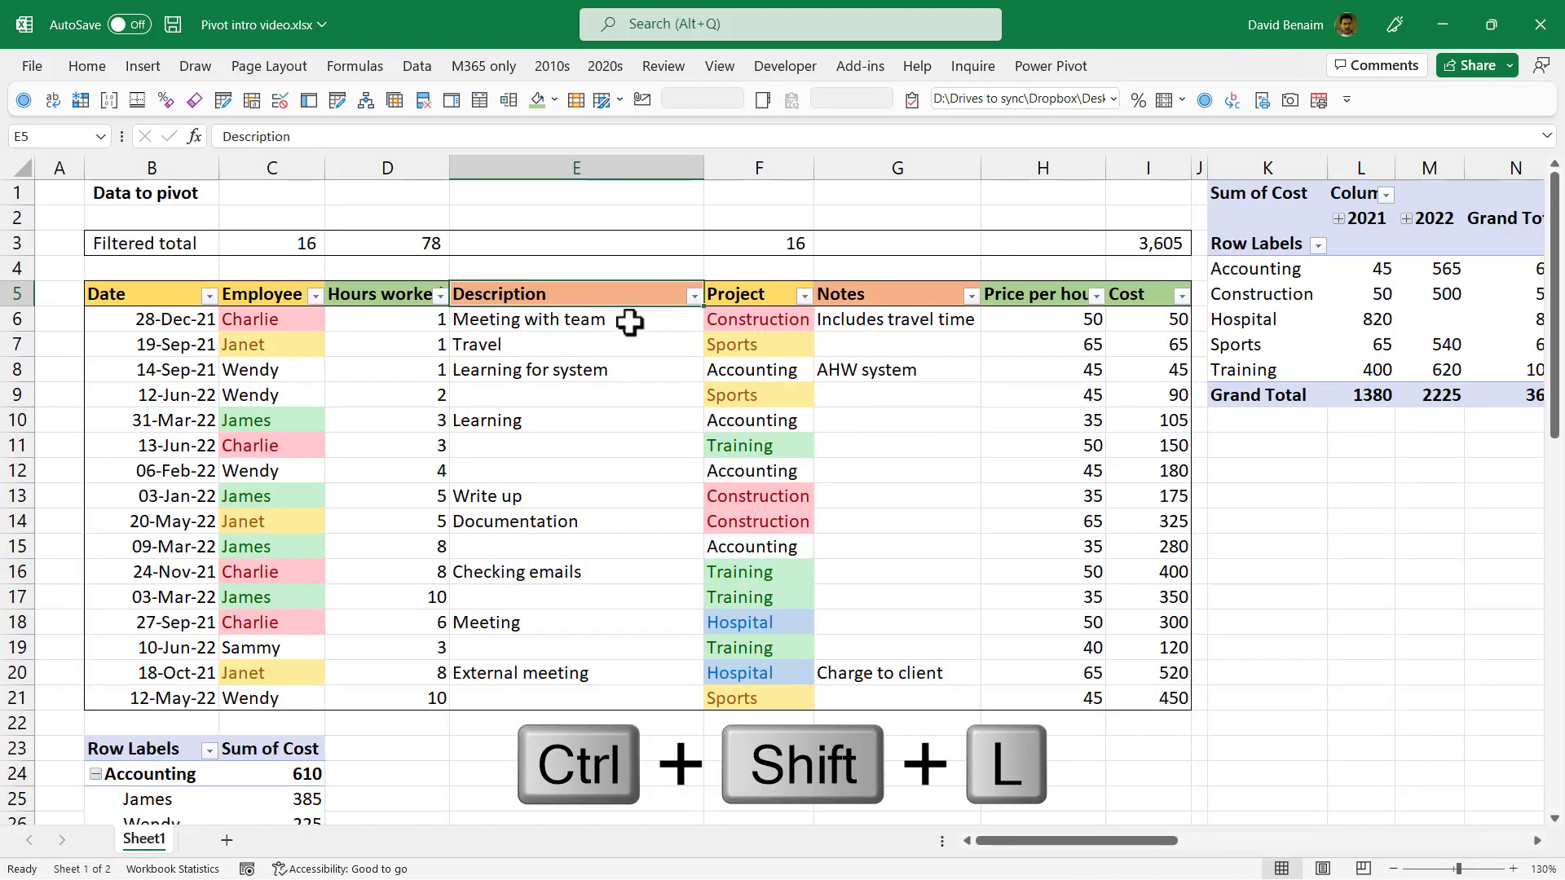
left_click(804, 296)
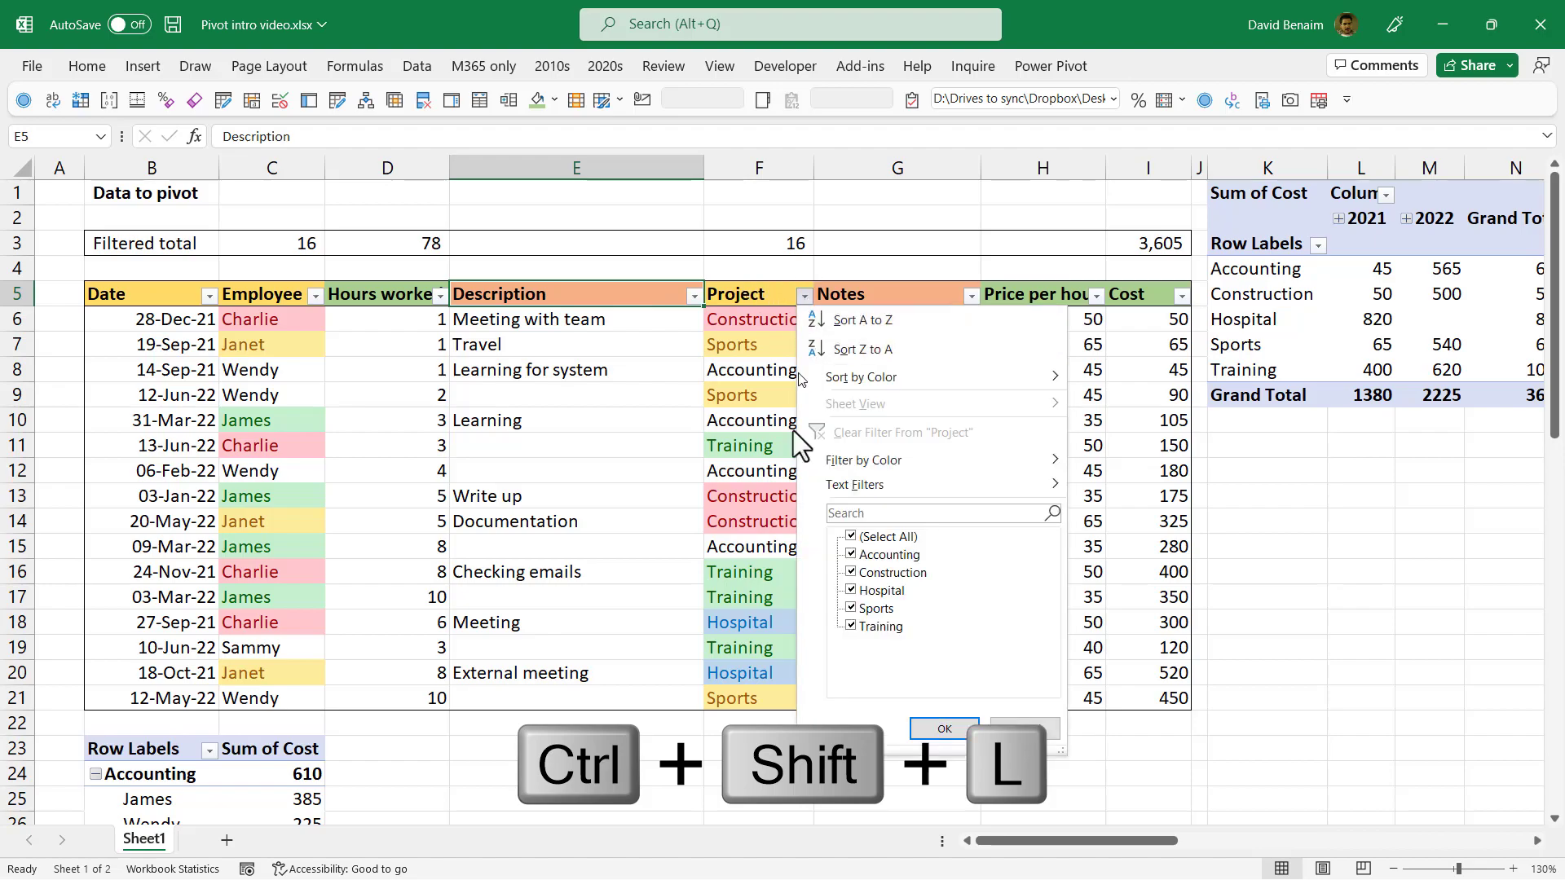
left_click(853, 536)
left_click(852, 556)
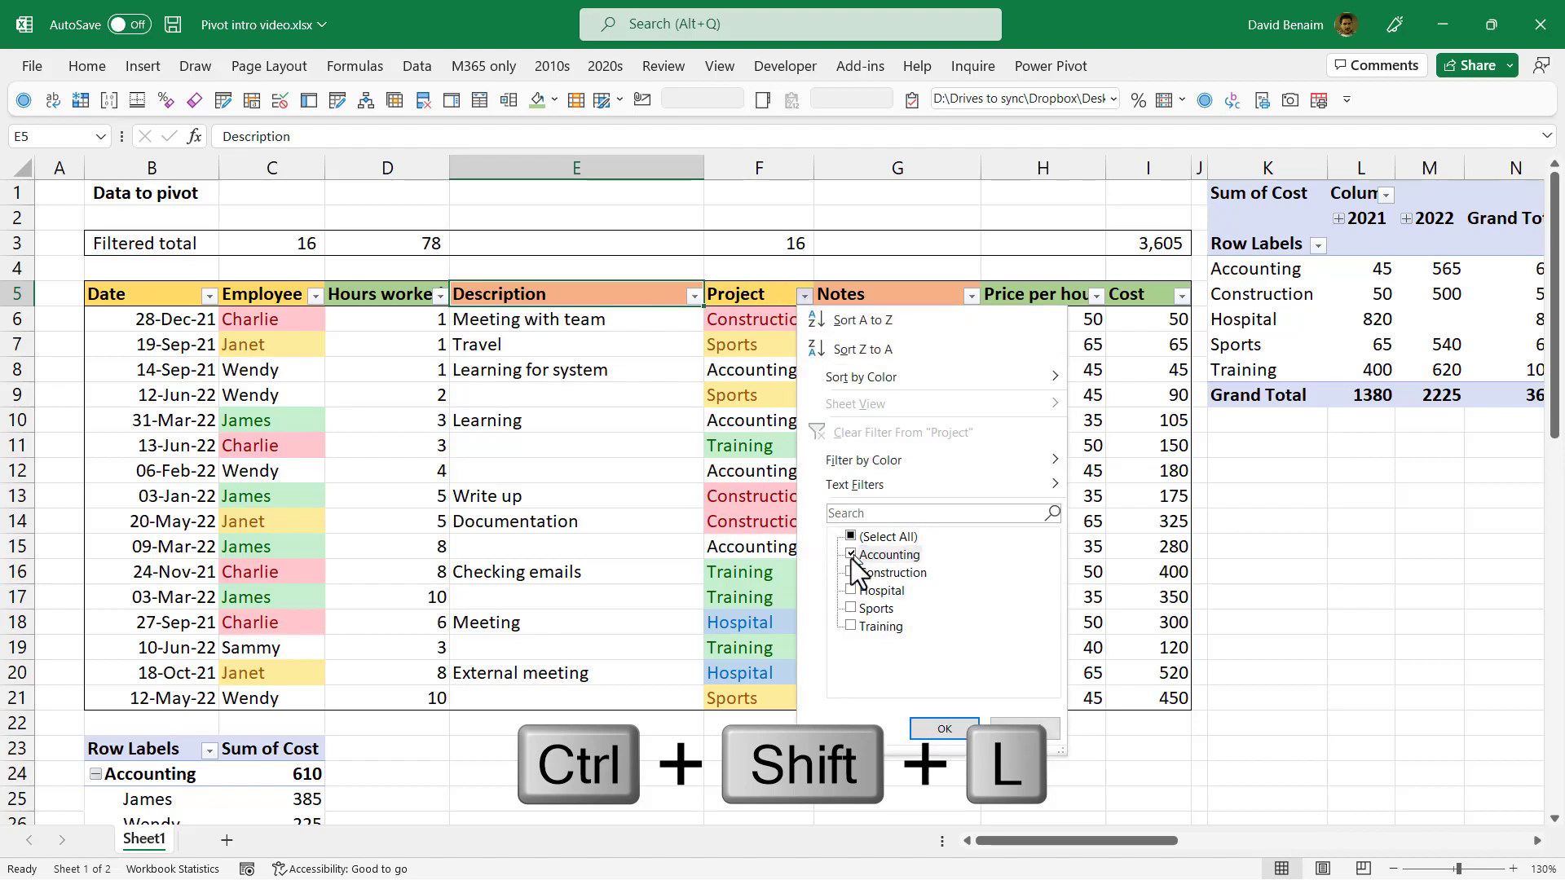
left_click(943, 728)
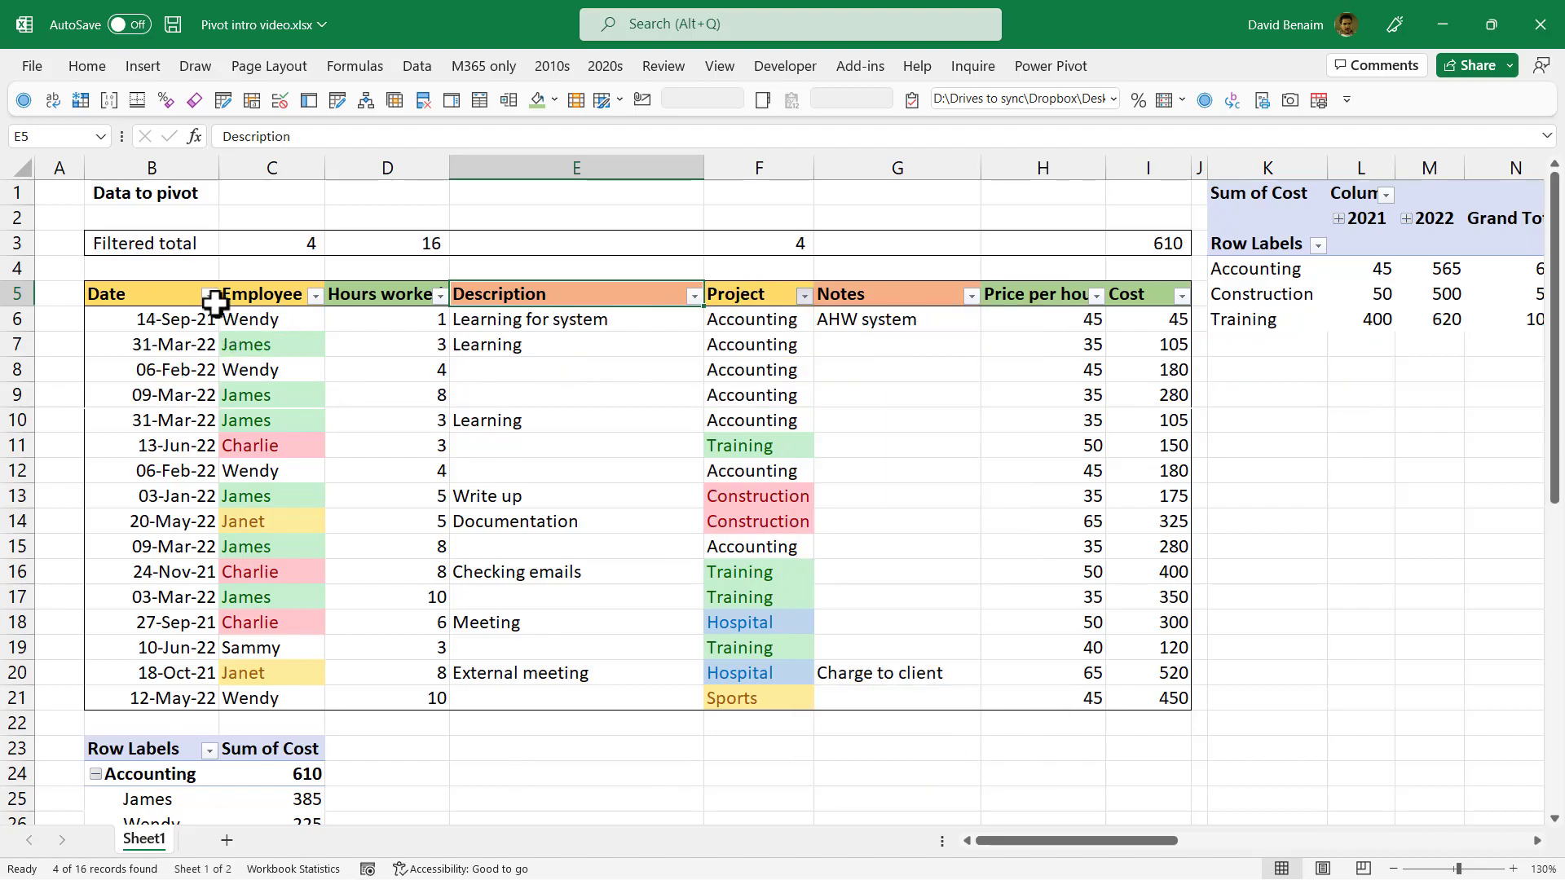
Filter the Employee column to show only the first employee in the list.
left_click(315, 296)
left_click(363, 536)
left_click(362, 555)
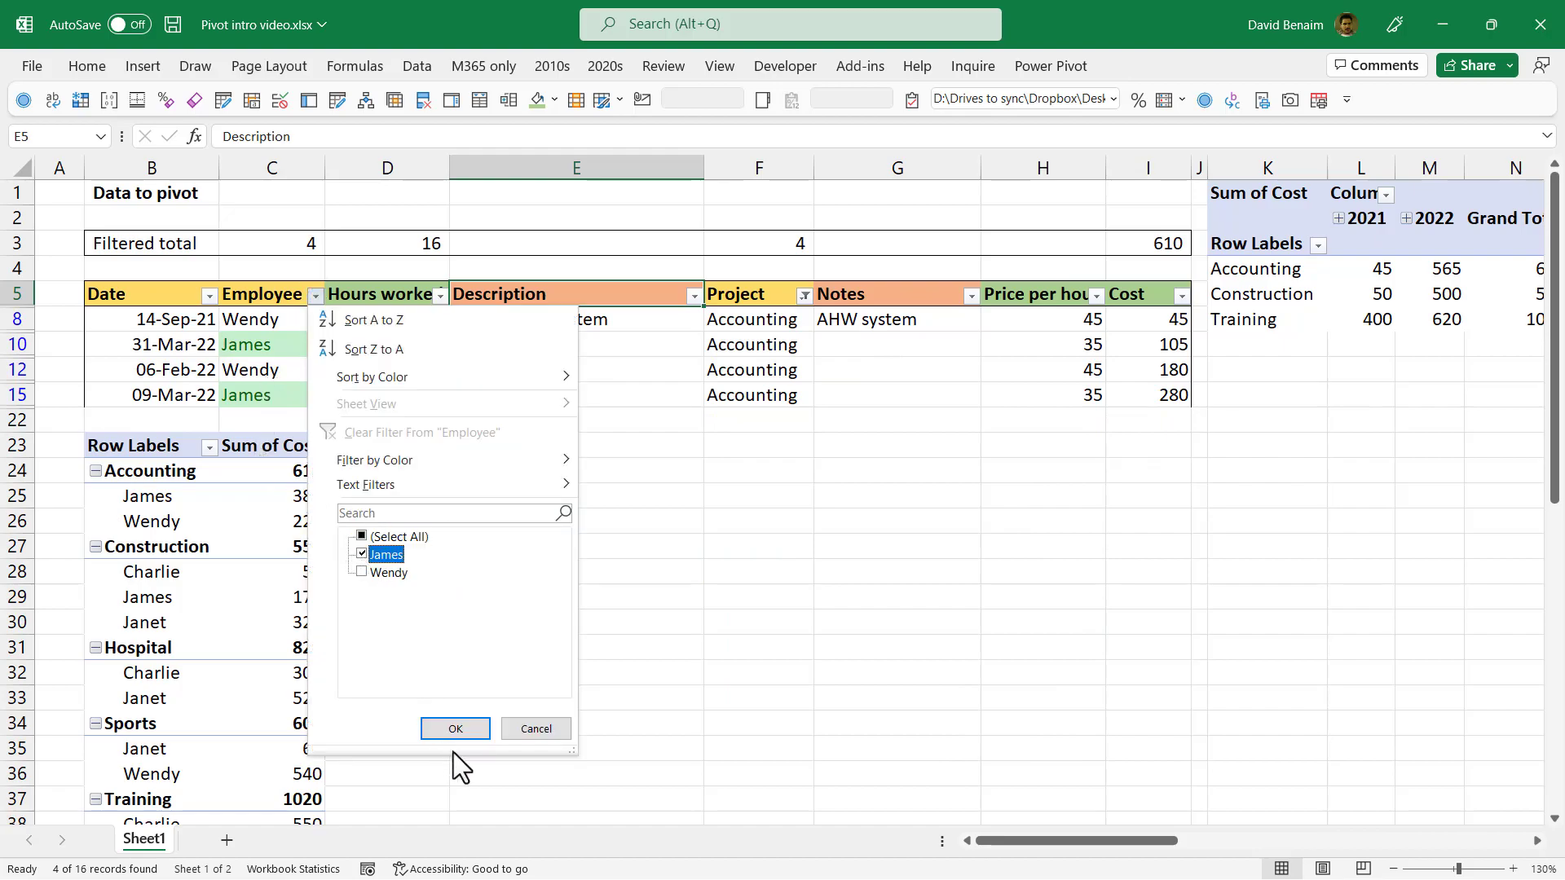
left_click(455, 728)
Compare the sum of the filtered Cost values with that employee's Accounting cost in the pivot table.
mouse_move(1131, 323)
left_mouse_down()
mouse_move(1152, 318)
mouse_move(1149, 344)
left_mouse_up()
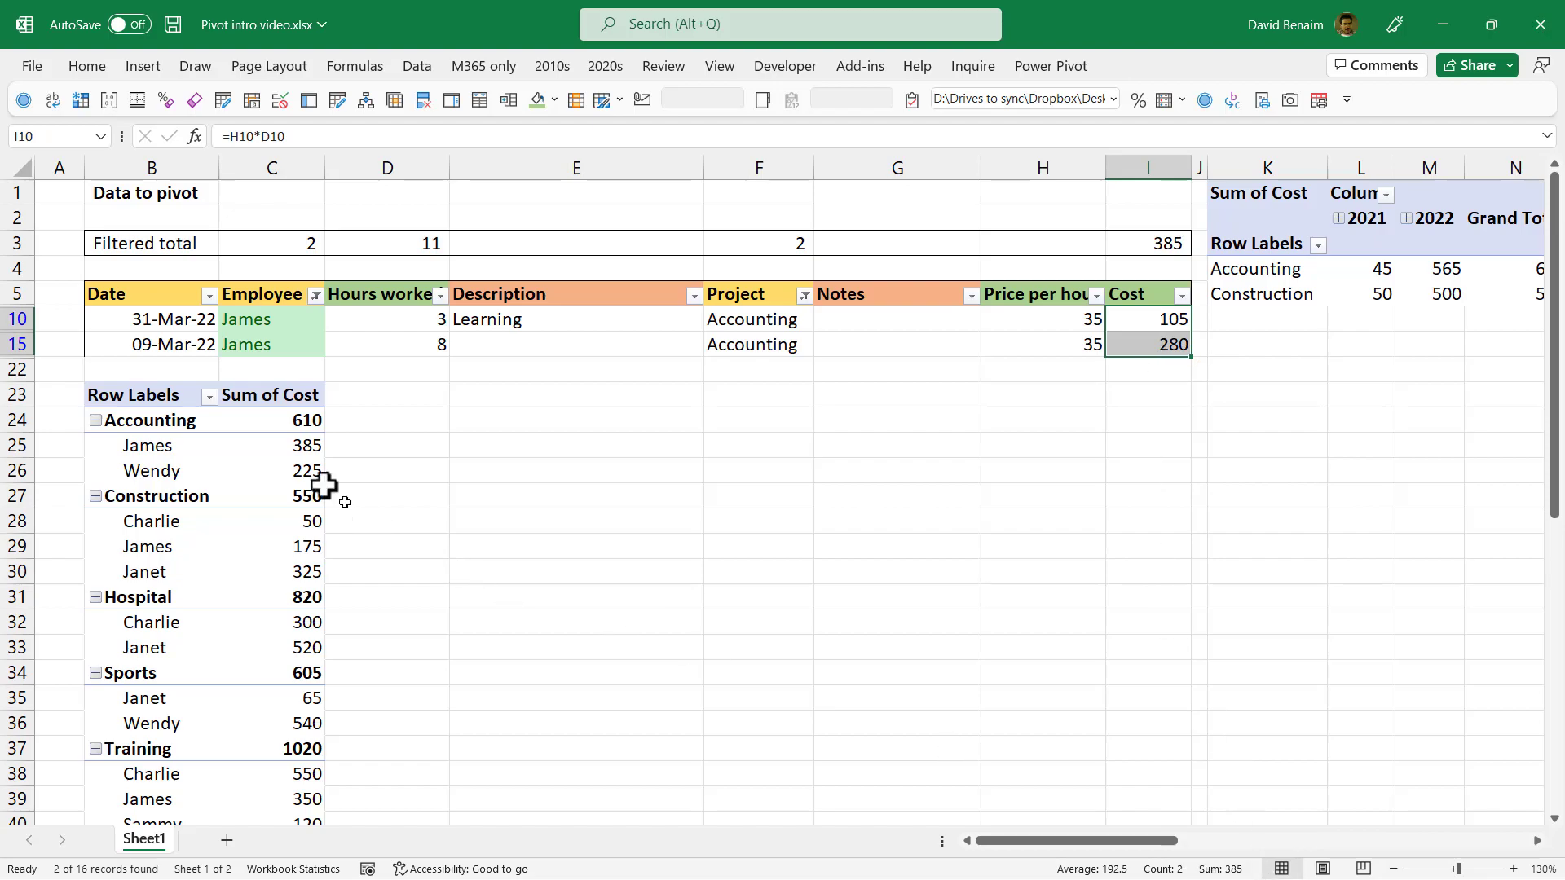
left_click(305, 451)
left_click(384, 330)
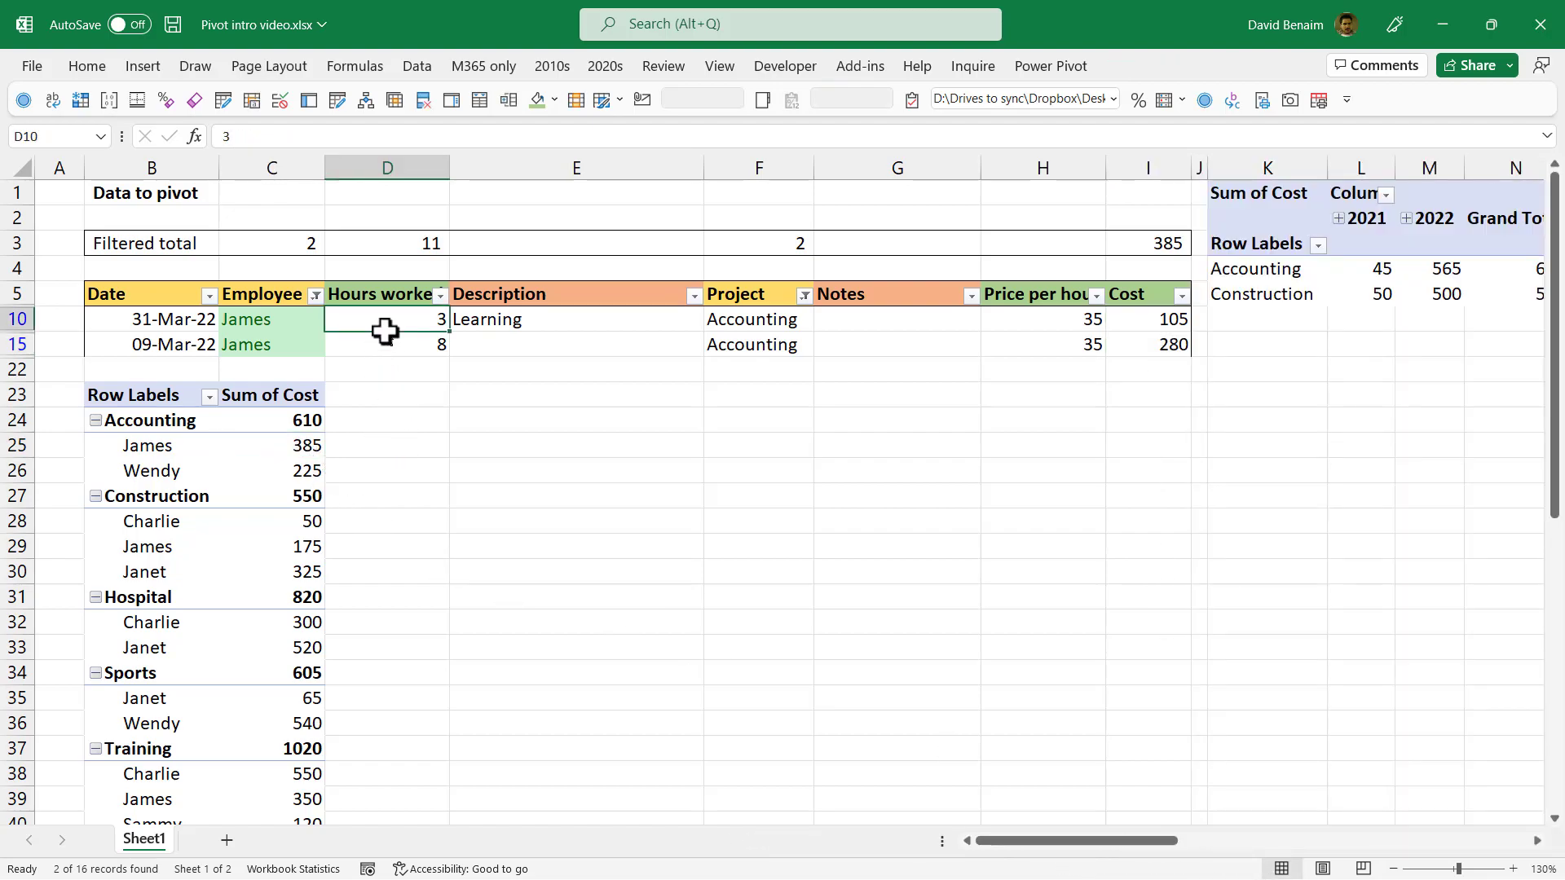
Turn off filtering for the source data and extract the records behind the first employee's Accounting cost onto a new sheet.
key("ctrl+shift+l")
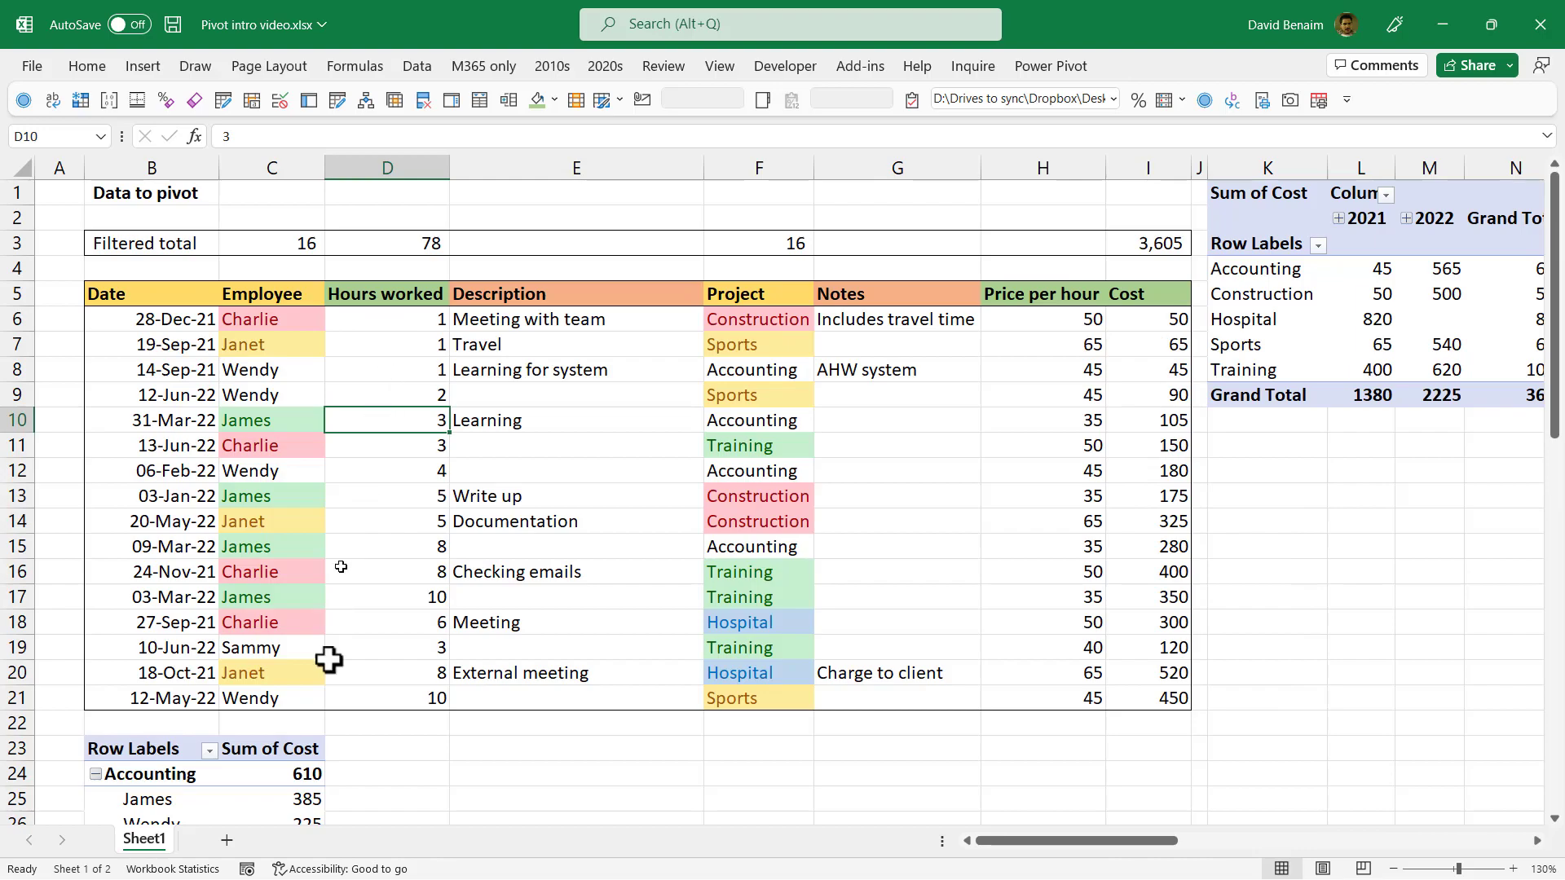
left_click(300, 799)
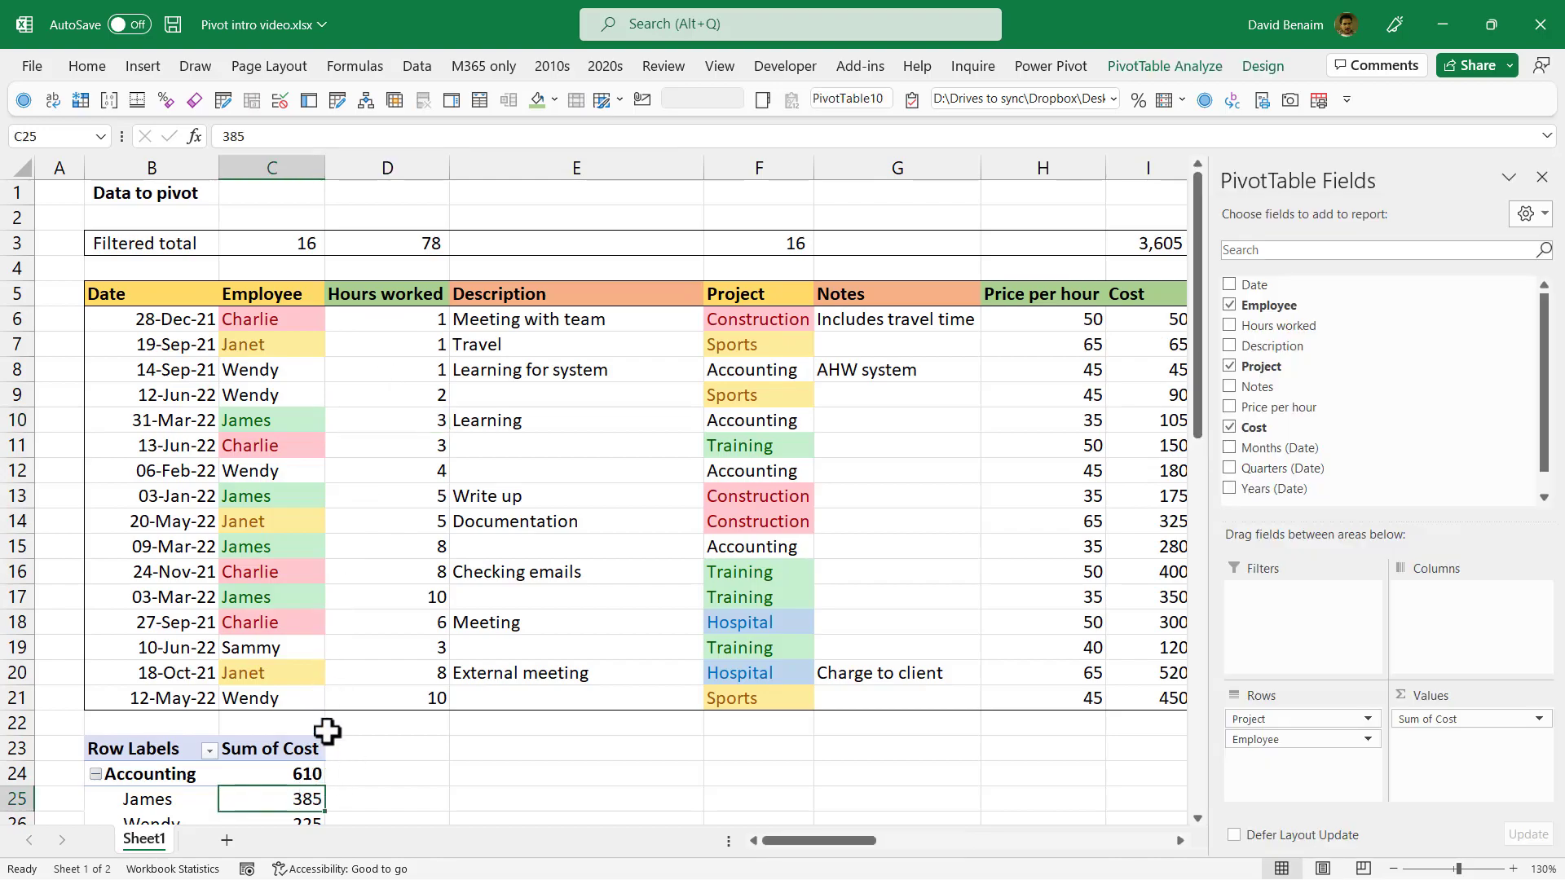
scroll(326, 732, "down", 2)
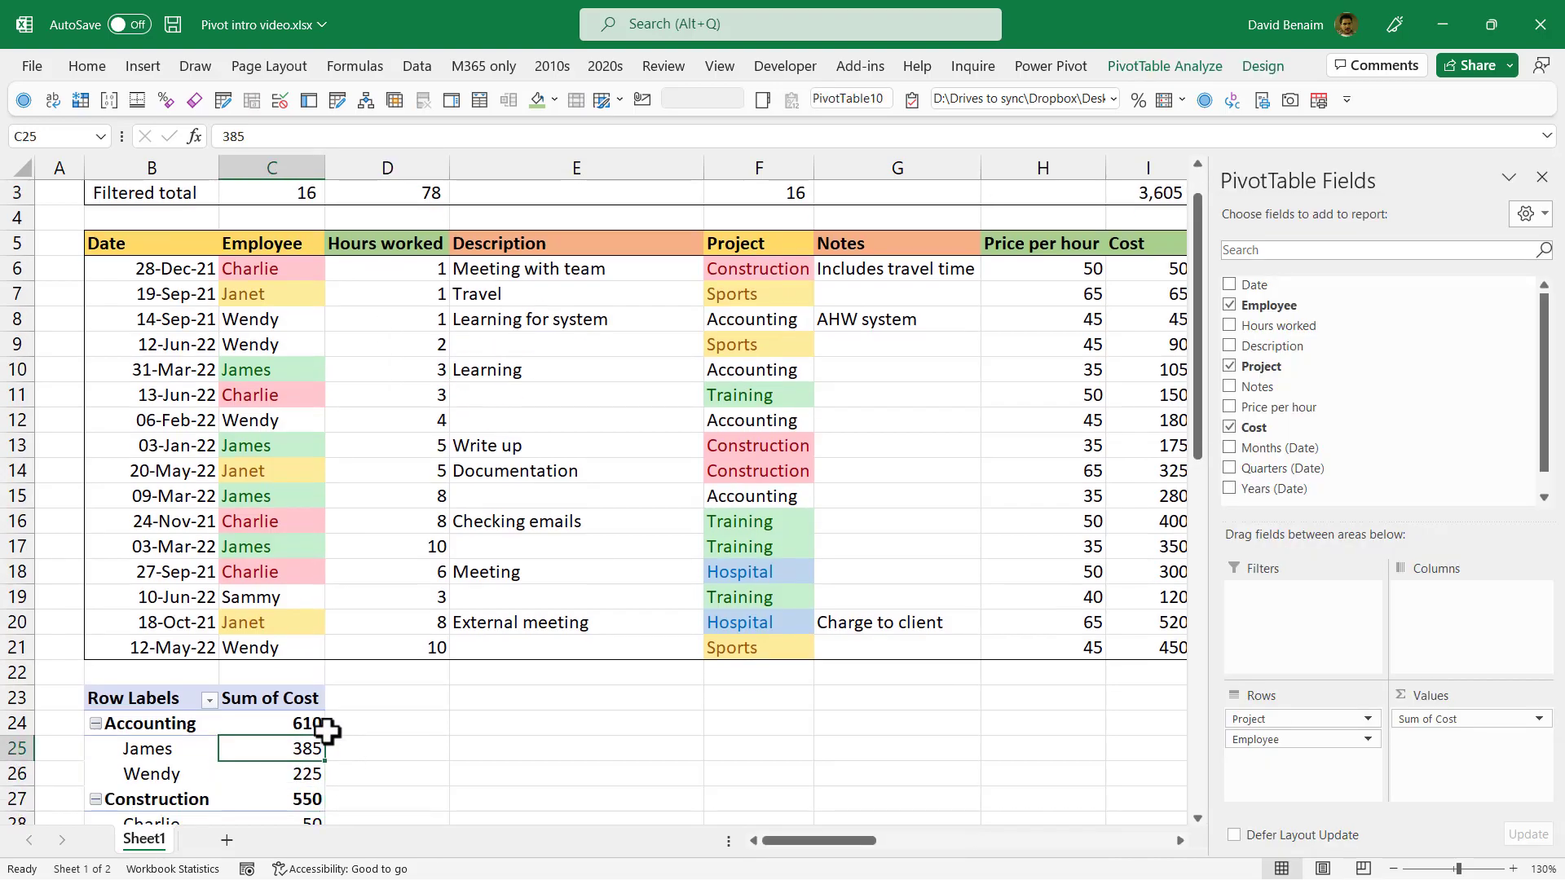
double_click(302, 748)
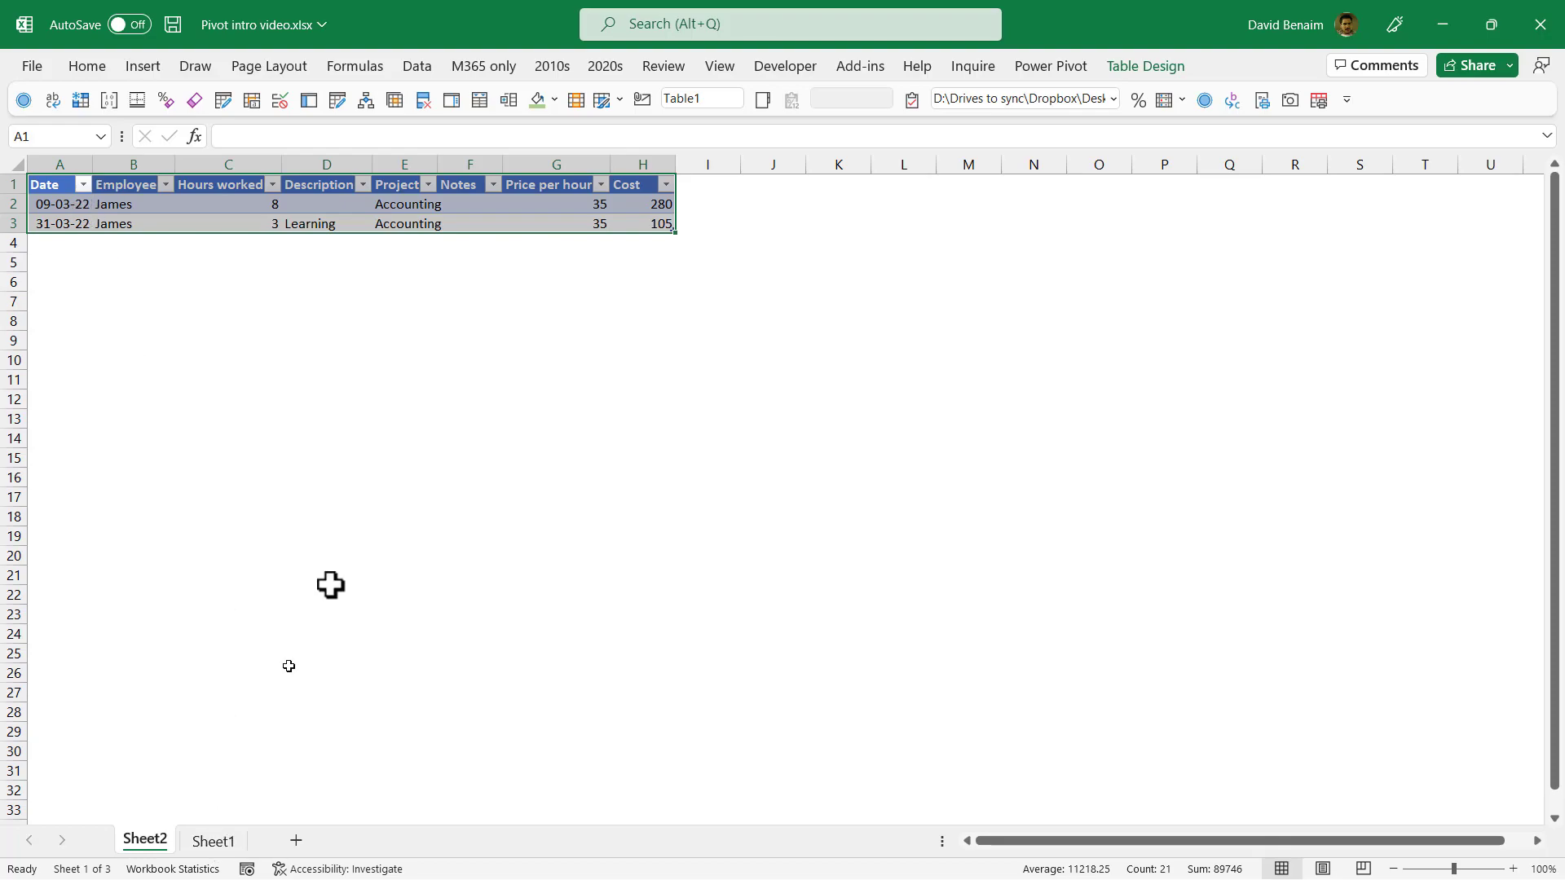
left_click(471, 209)
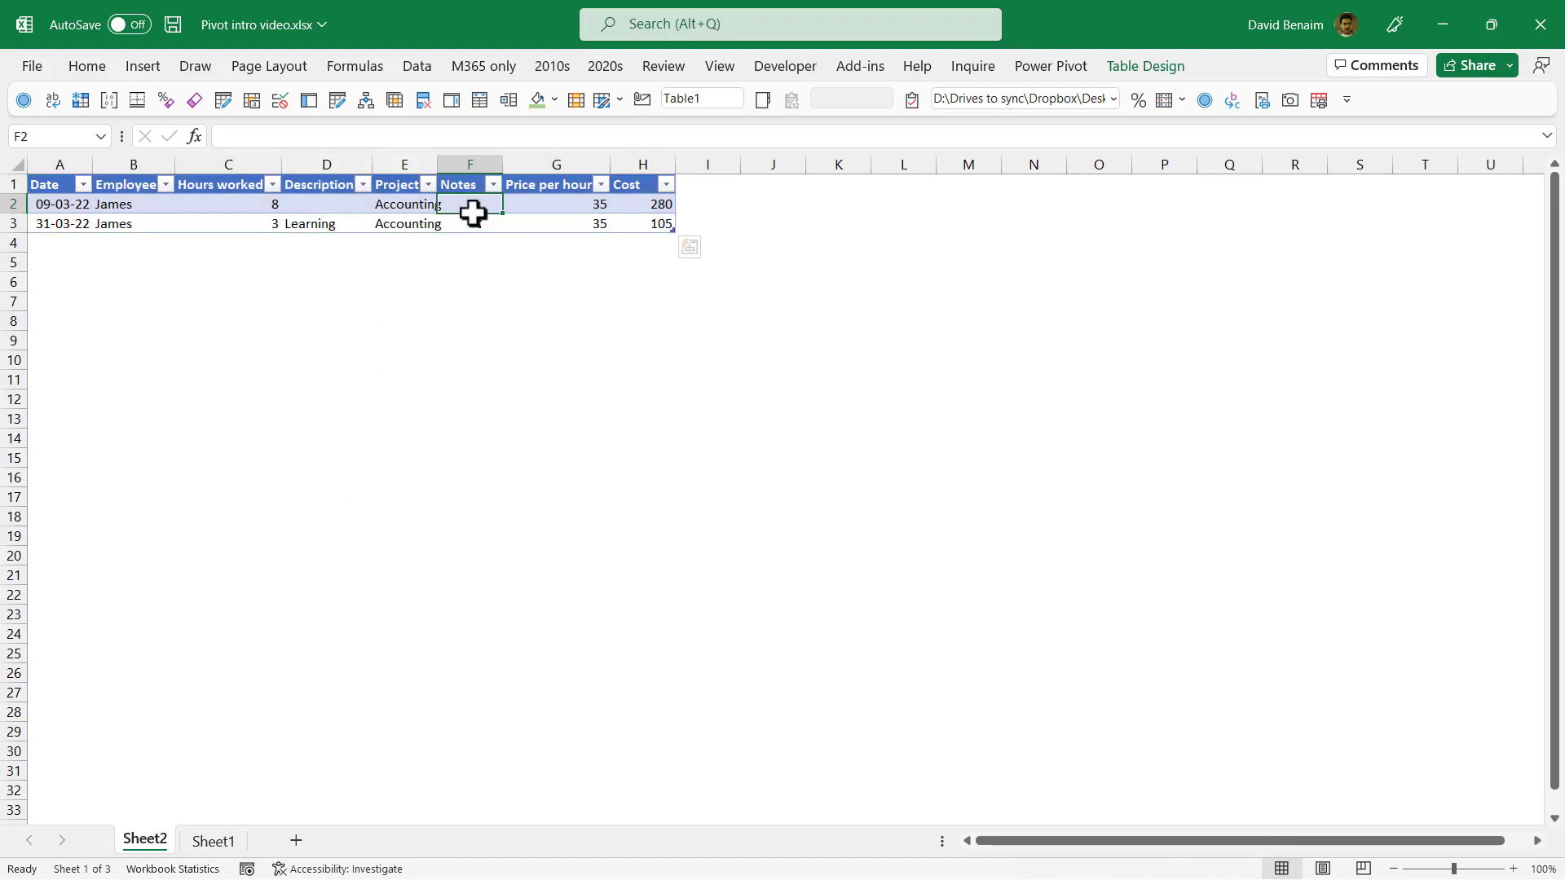
left_click(1145, 66)
left_click(510, 218)
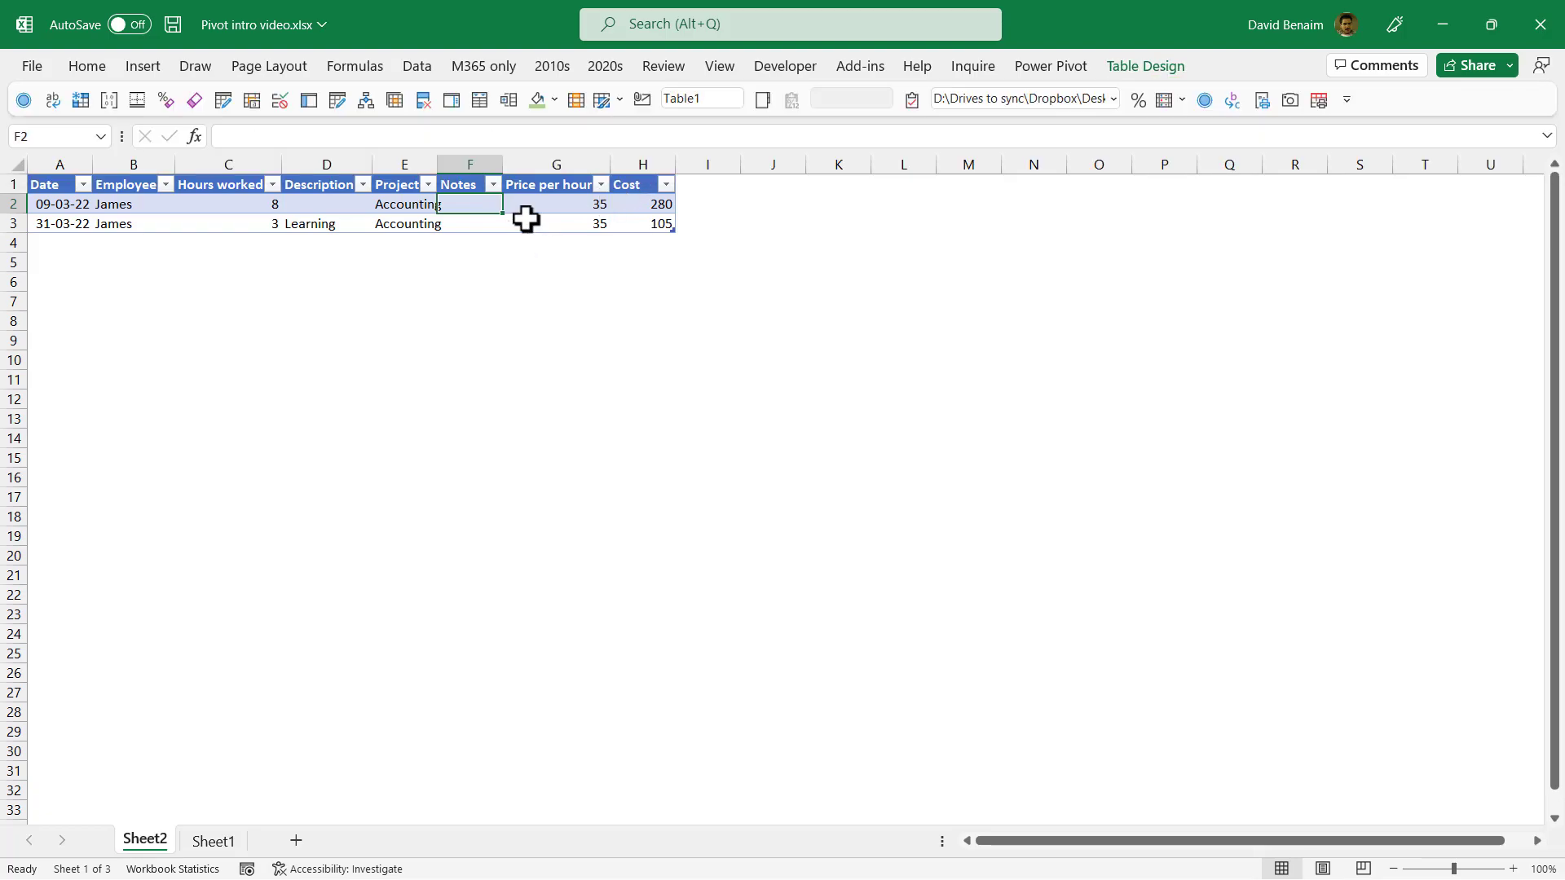
left_click(515, 225)
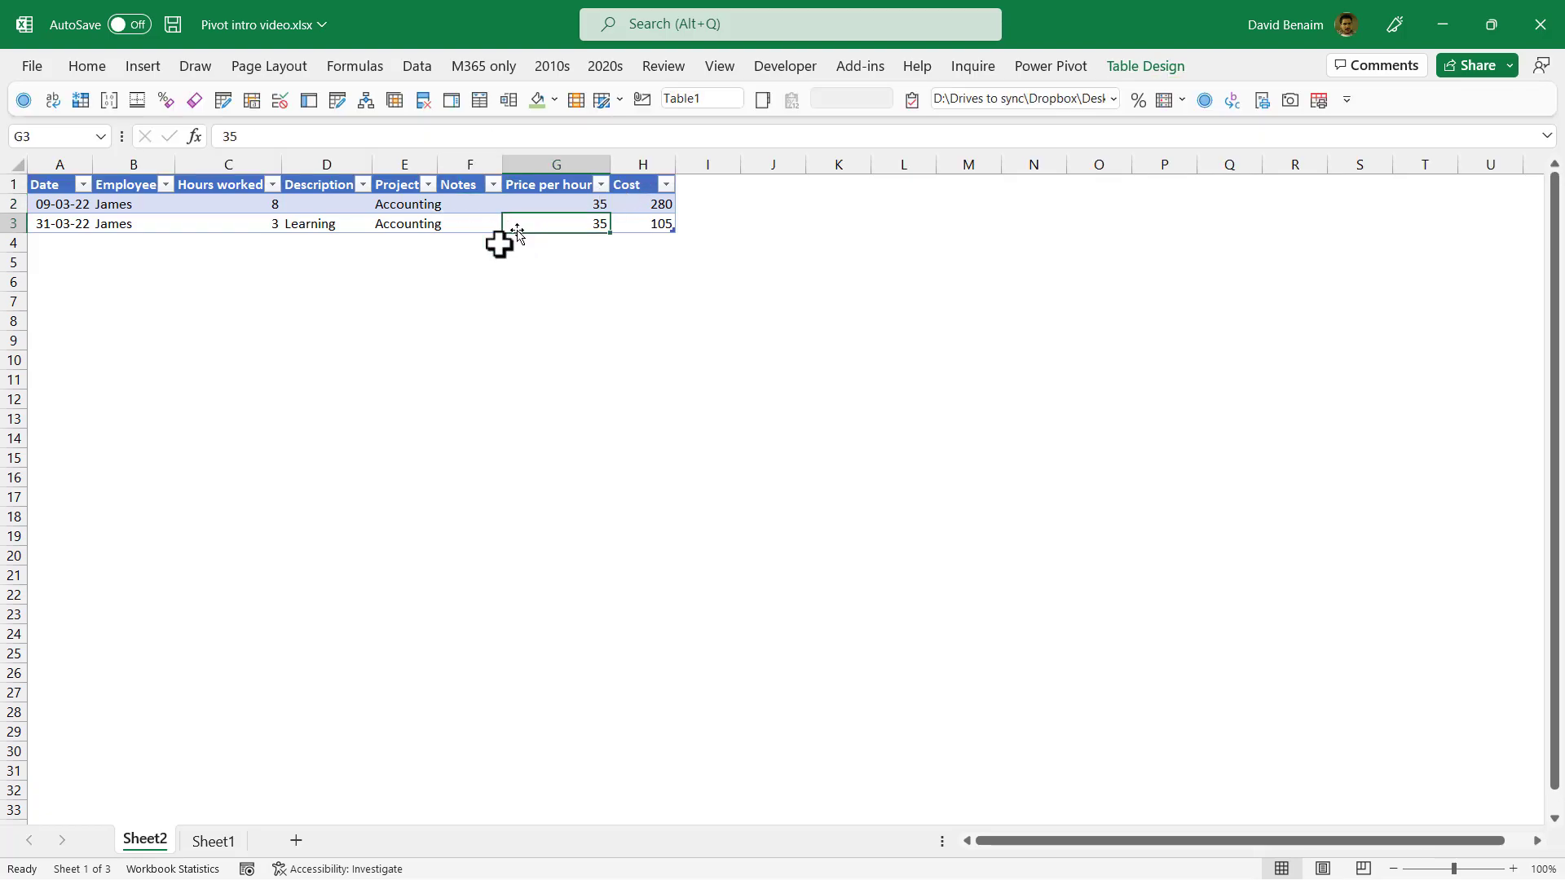
Delete the extracted-details sheet, Sheet2, from the workbook.
left_click(210, 839)
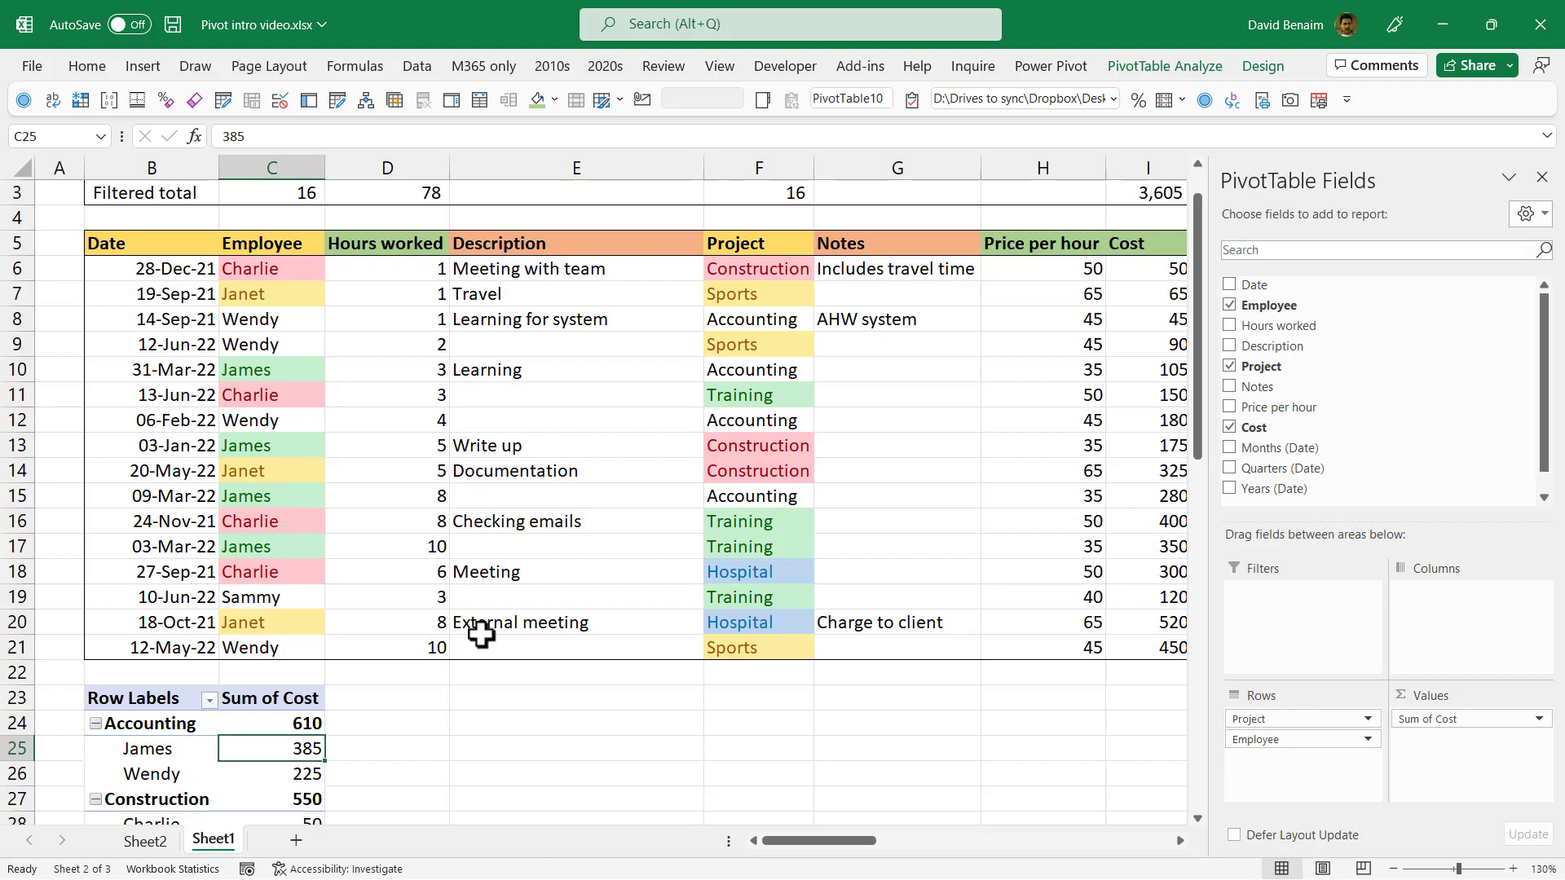
right_click(155, 841)
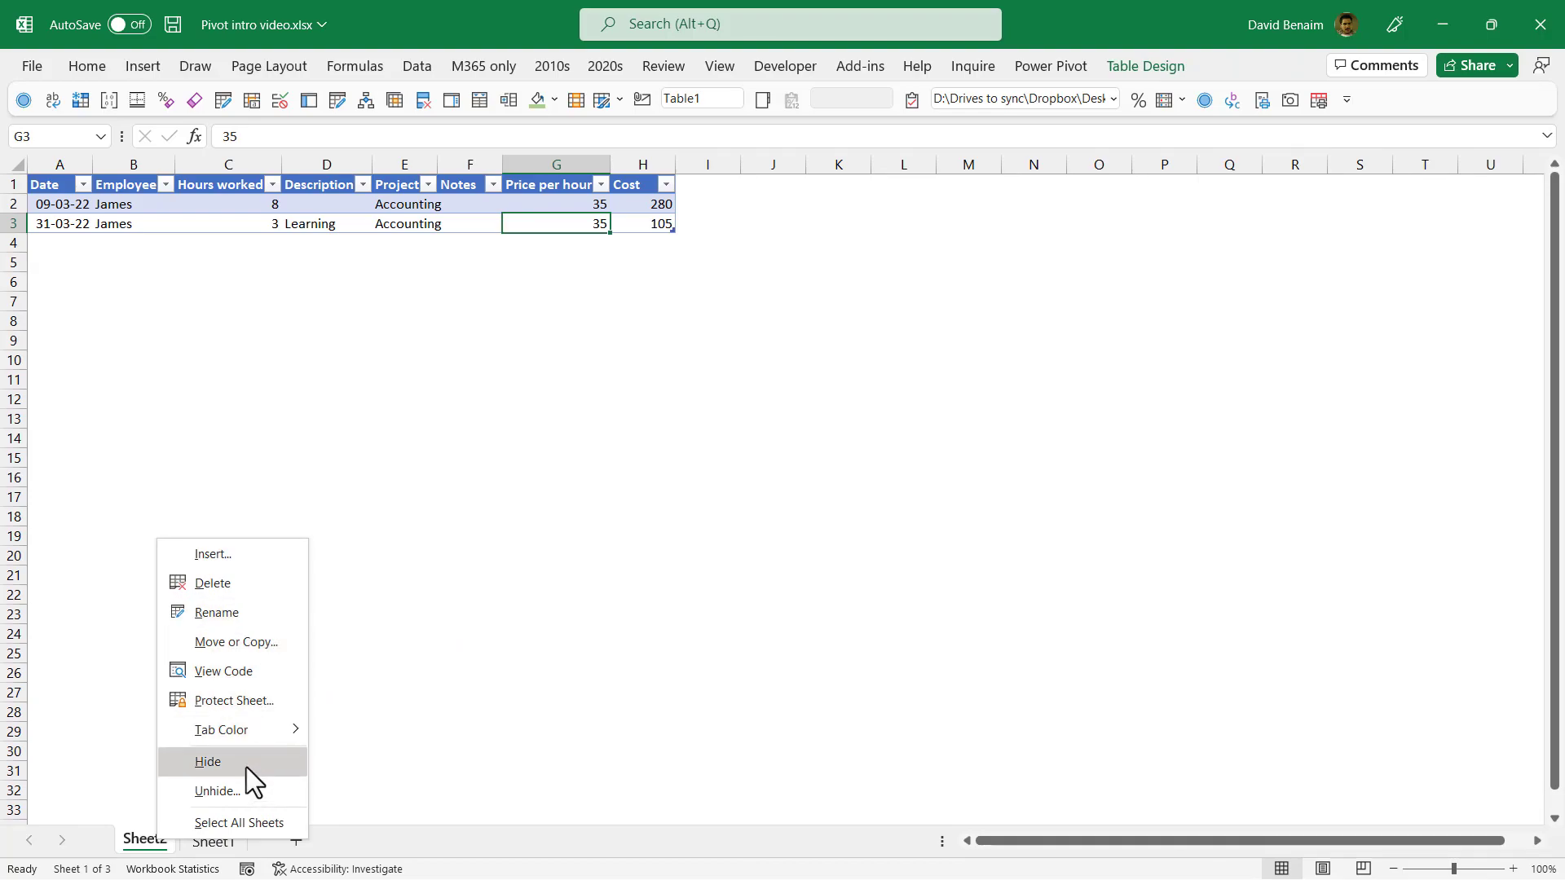
left_click(259, 586)
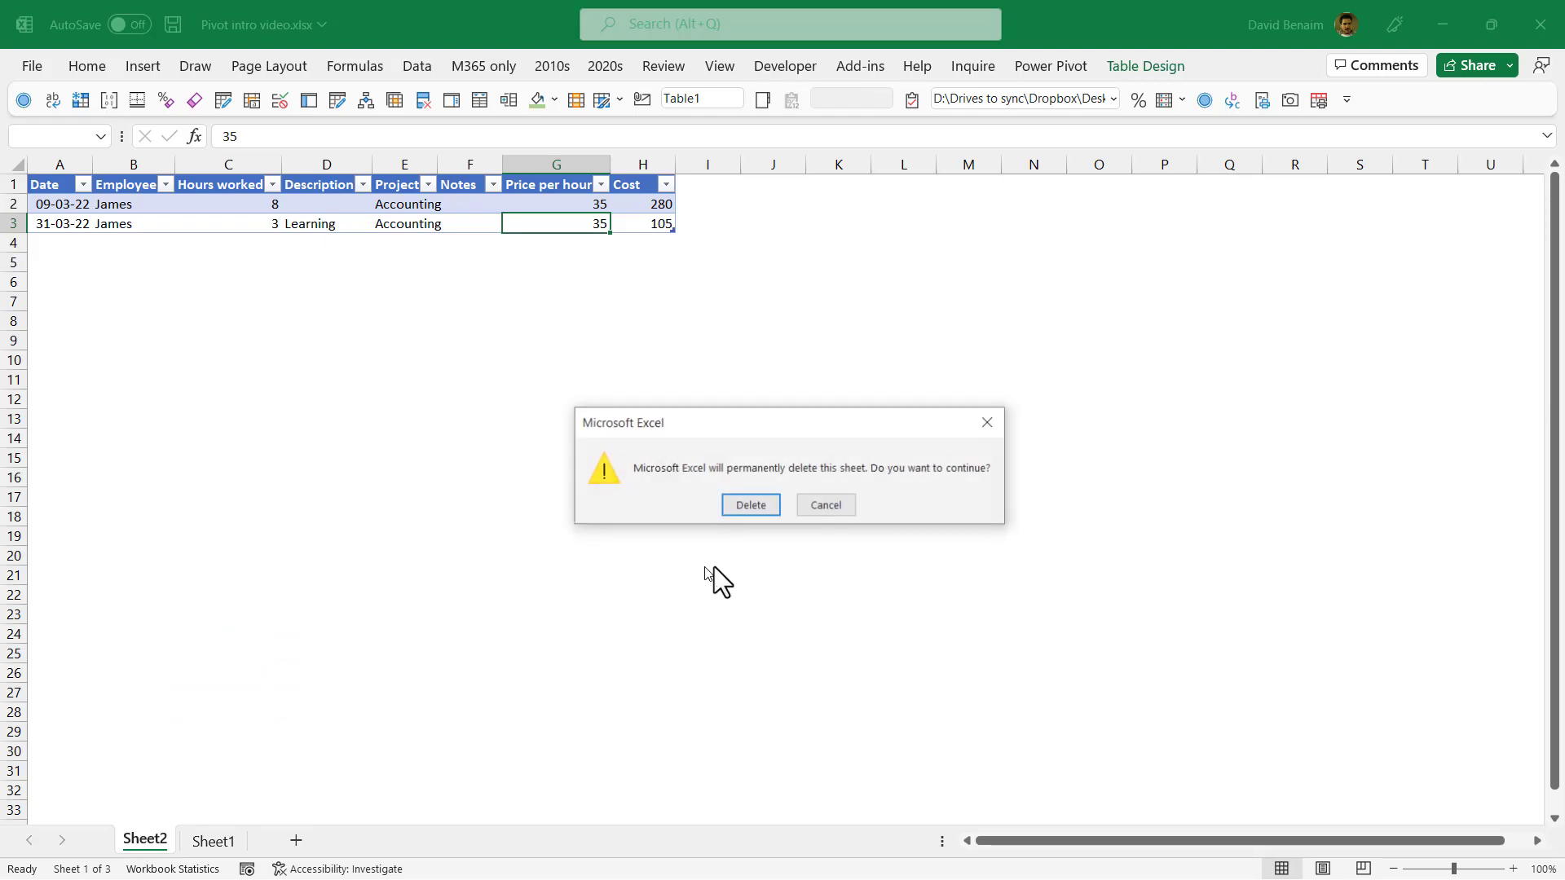
left_click(750, 505)
Move Employee above Project in the lower pivot table's rows and select the project costs under the first employee.
left_click(302, 440)
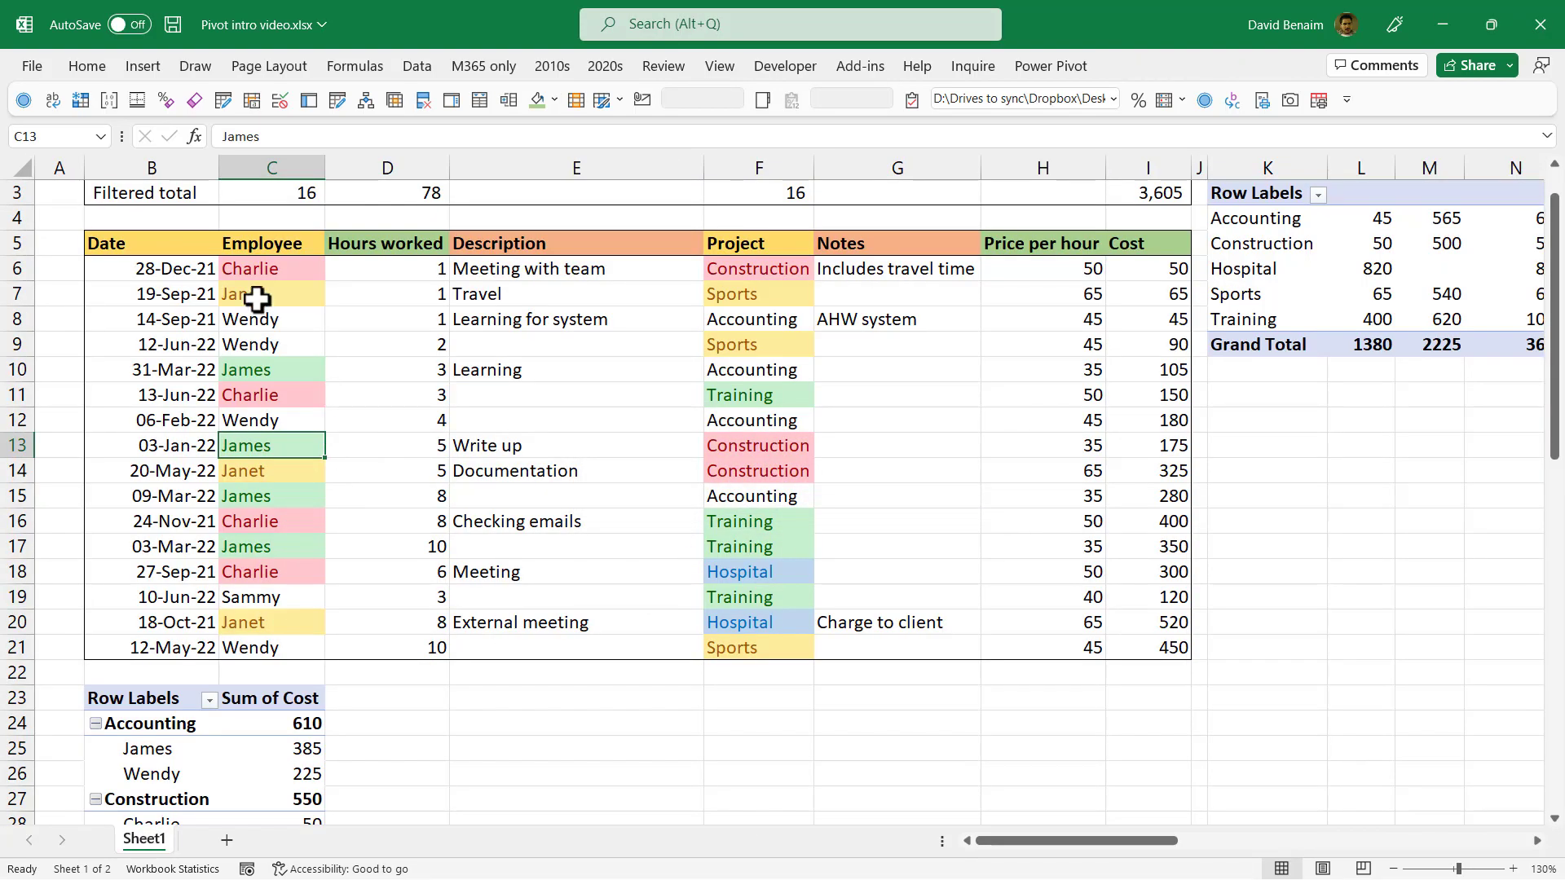
left_click(266, 748)
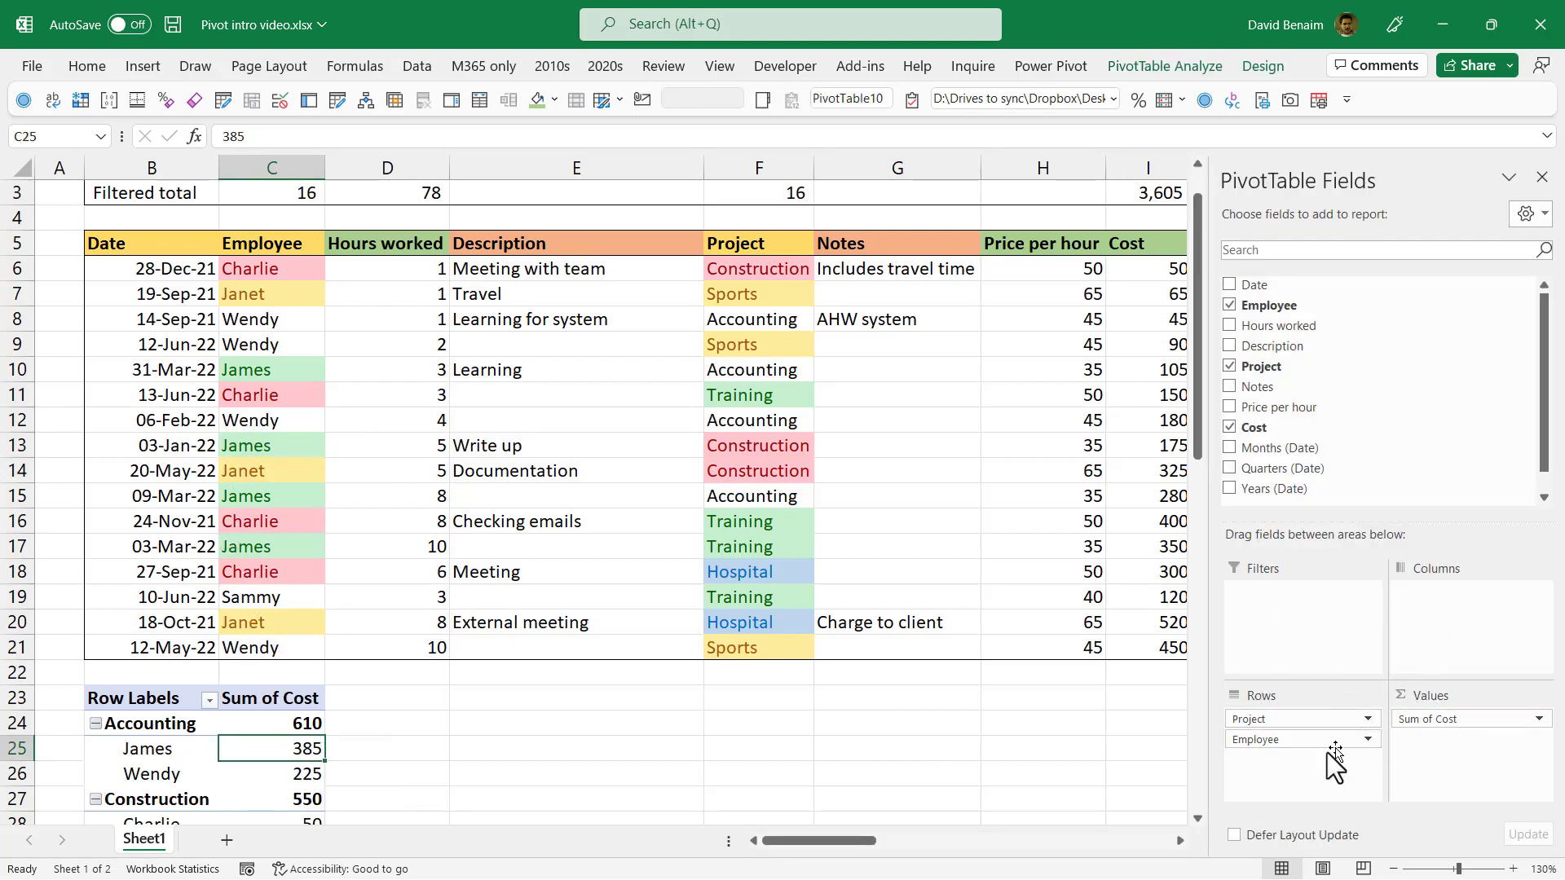
left_click_drag(1282, 747, 1285, 709)
left_click(282, 727)
key("Down")
key("Down")
key("Down")
key("Down")
key("Up")
key("Up")
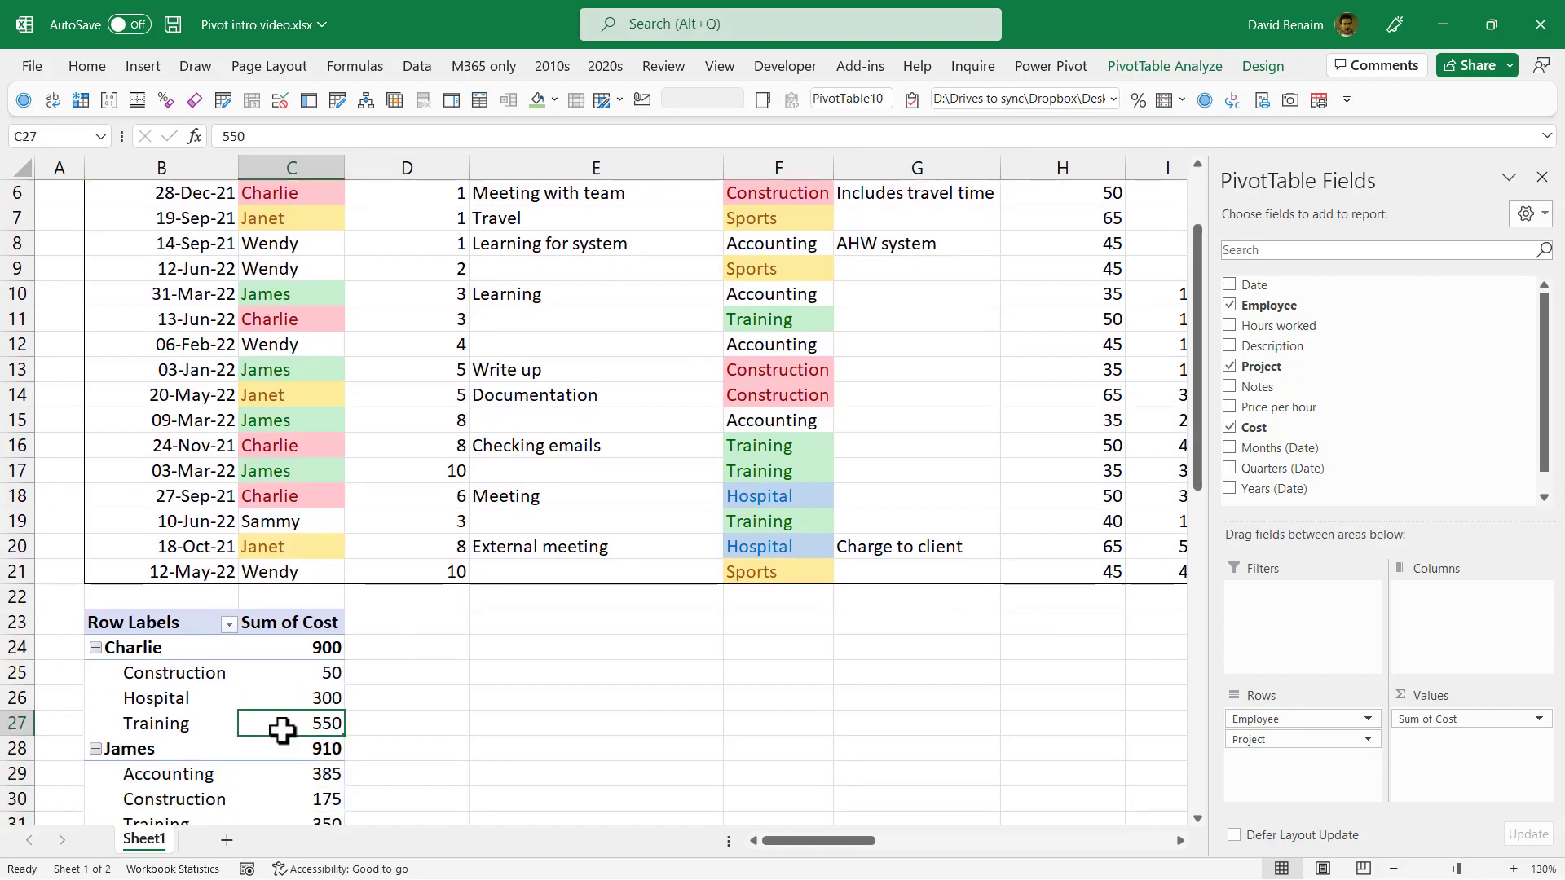
key("shift+Up")
key("shift+Up")
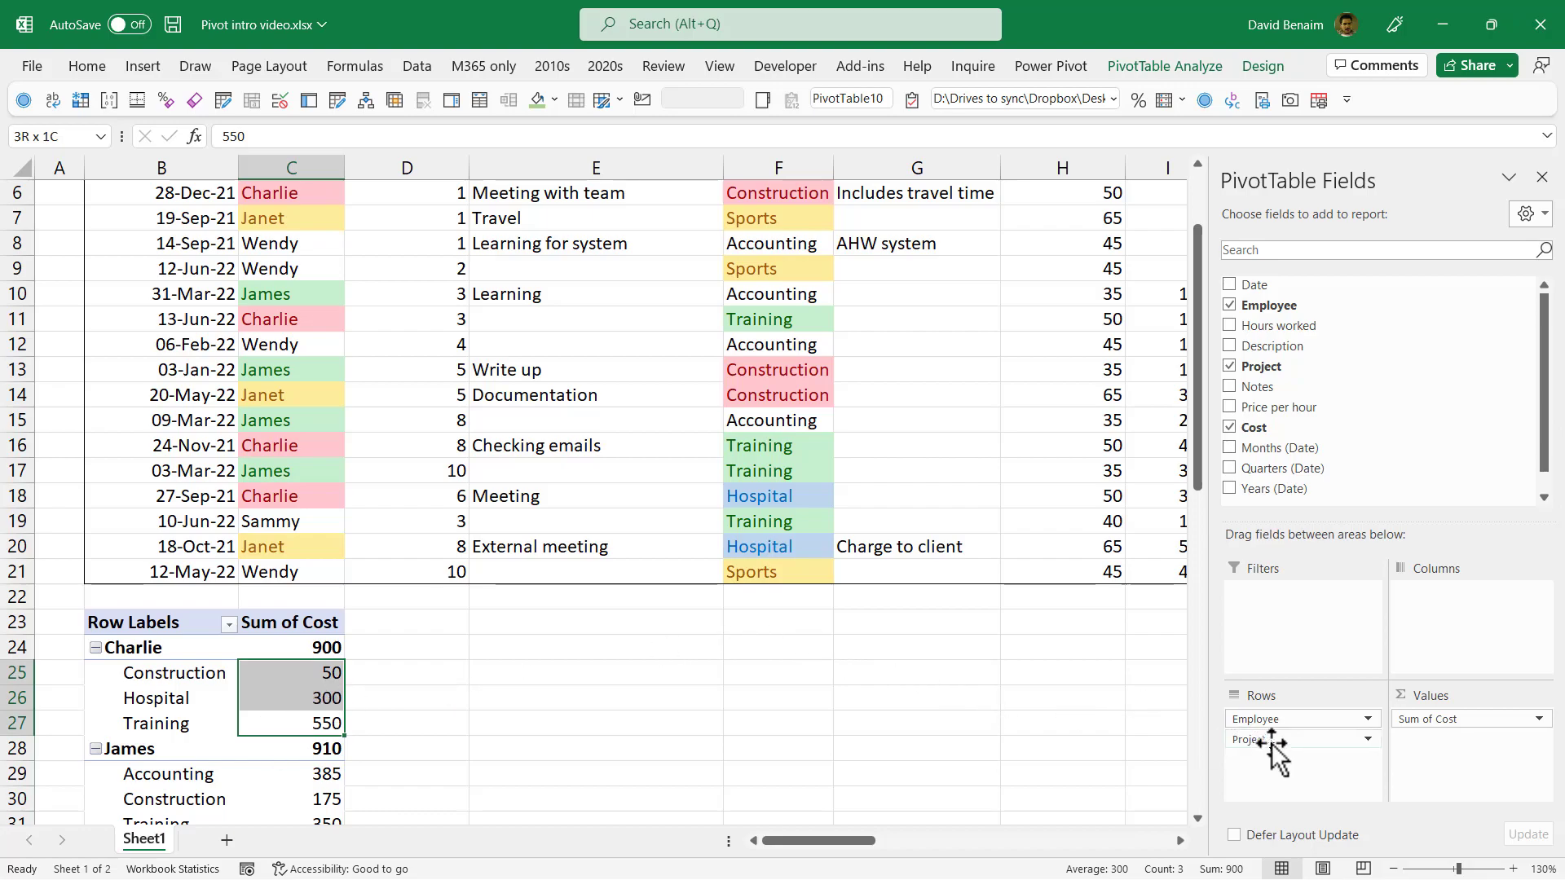
Move Employee from the lower pivot table's rows to its columns and inspect the Accounting and Construction costs by employee.
left_click_drag(1270, 719, 1519, 644)
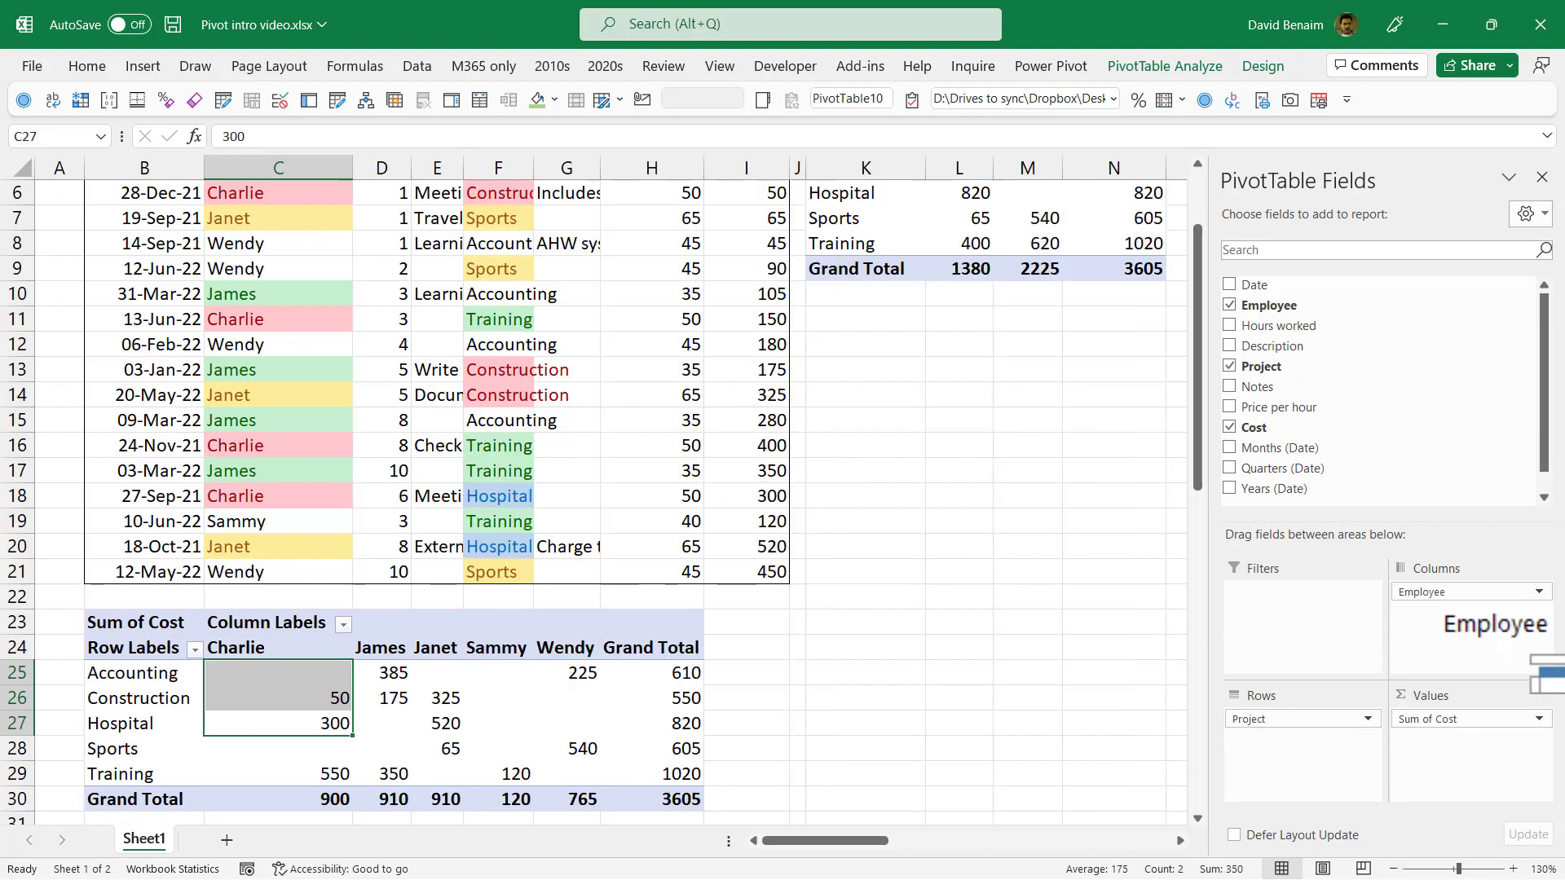
left_click(267, 672)
key("Right")
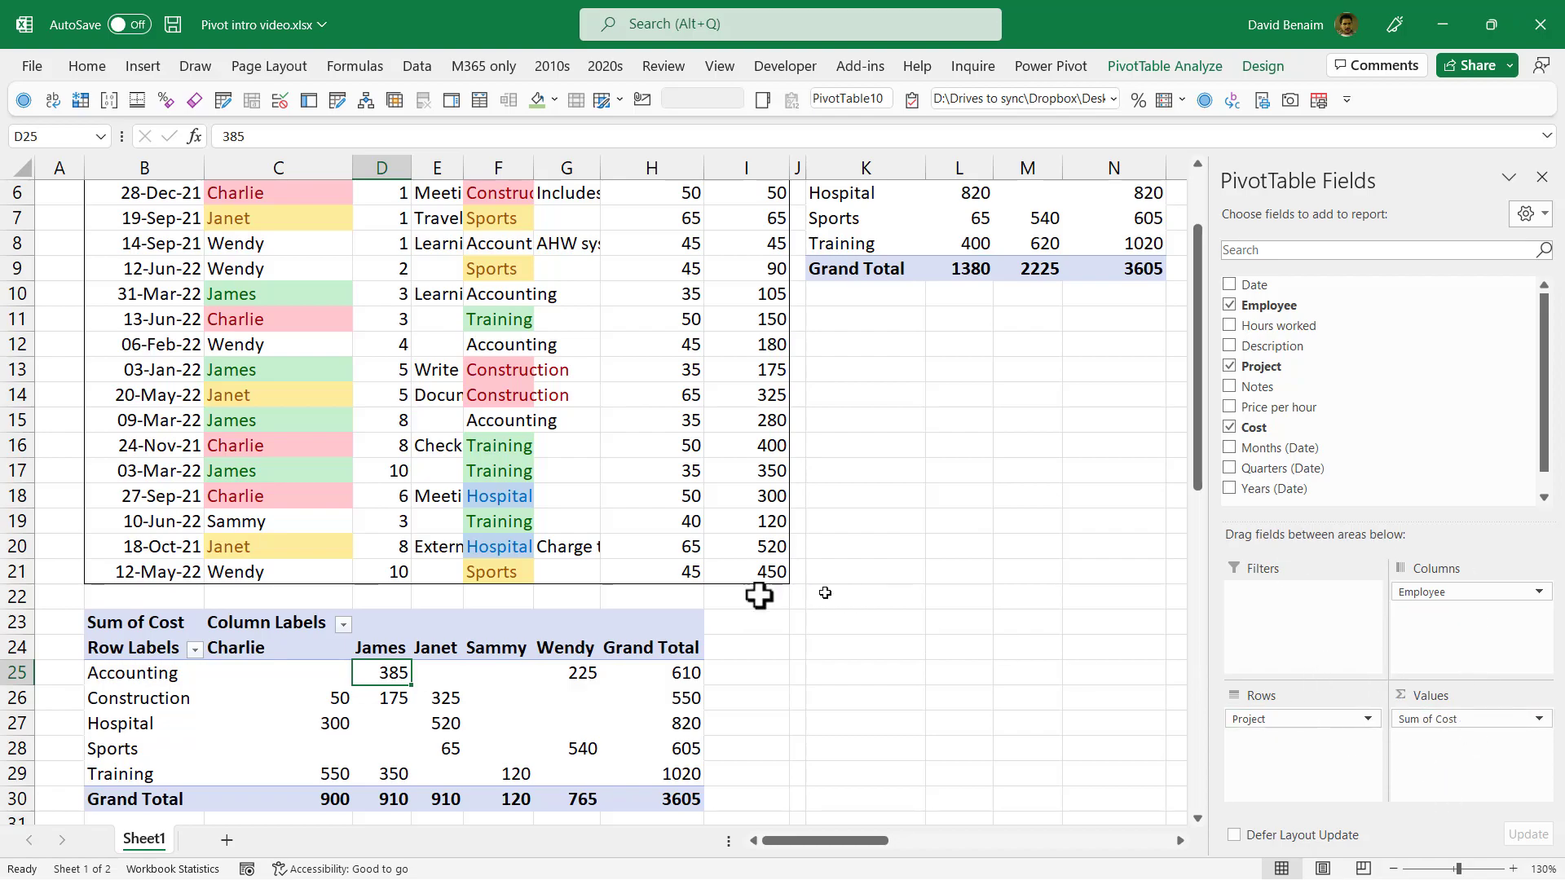
left_click(306, 674)
left_click(346, 701)
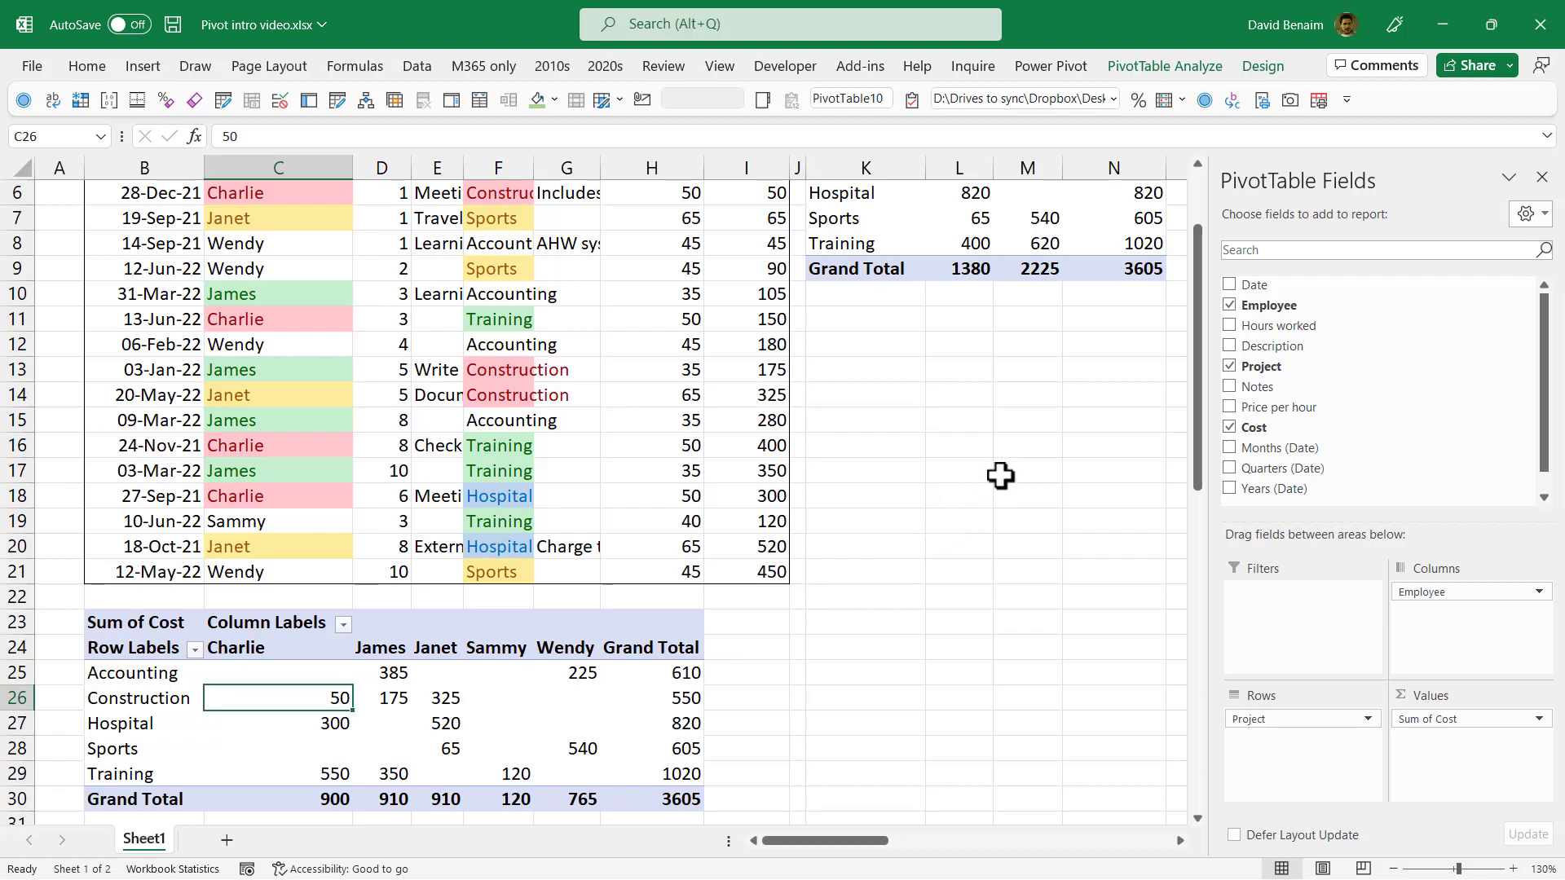
Add Hours worked, Description, Notes, Price per hour and Employee to the year-based pivot table and look over the whole layout.
scroll(999, 471, "up", 2)
left_click(937, 300)
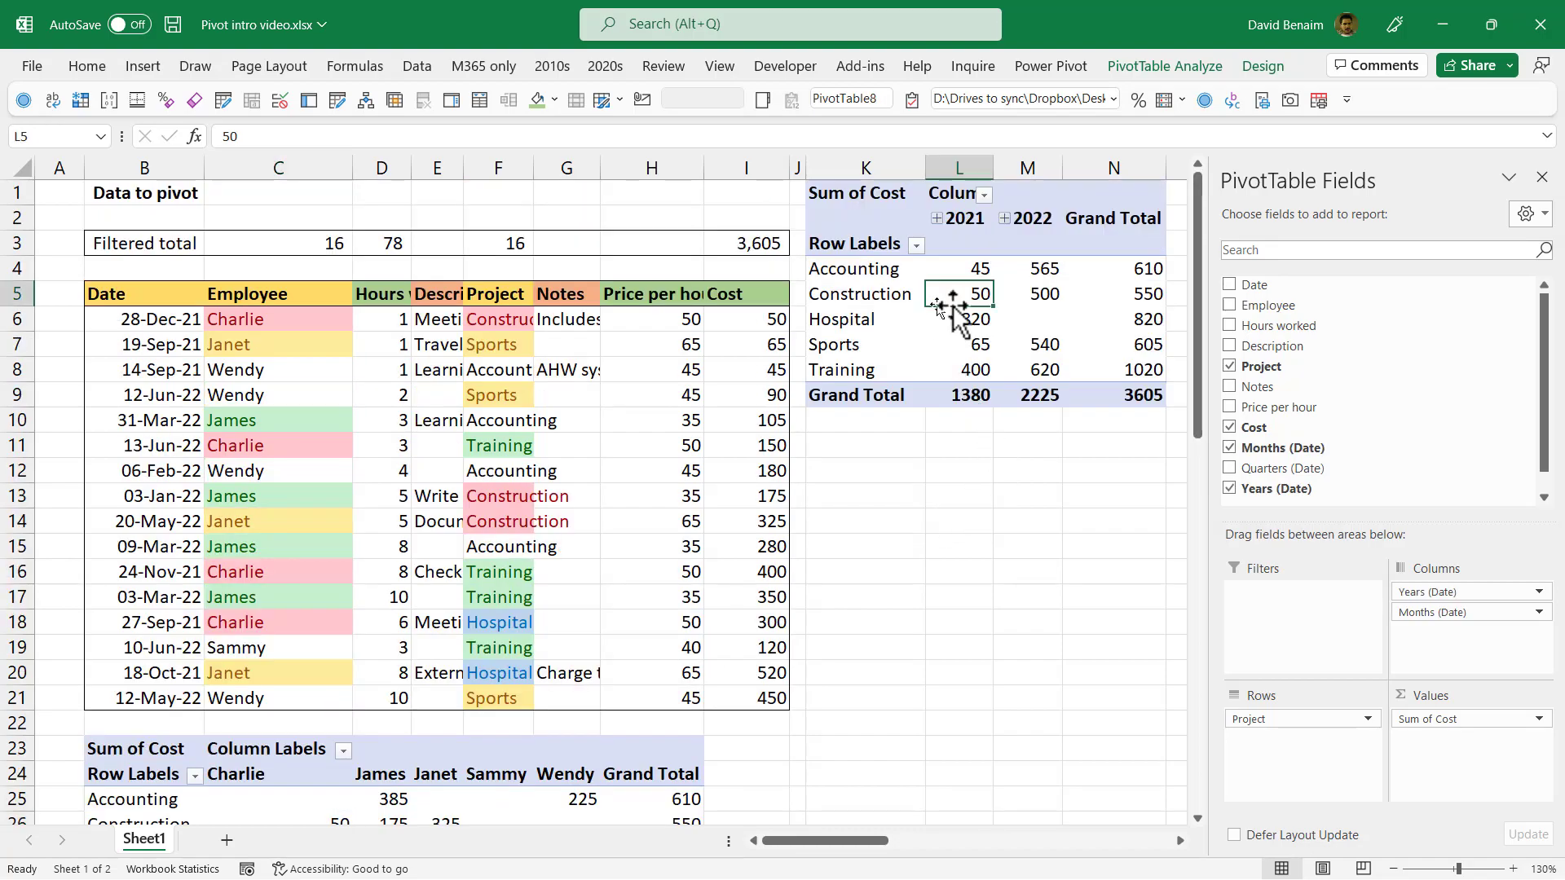
left_click(1227, 303)
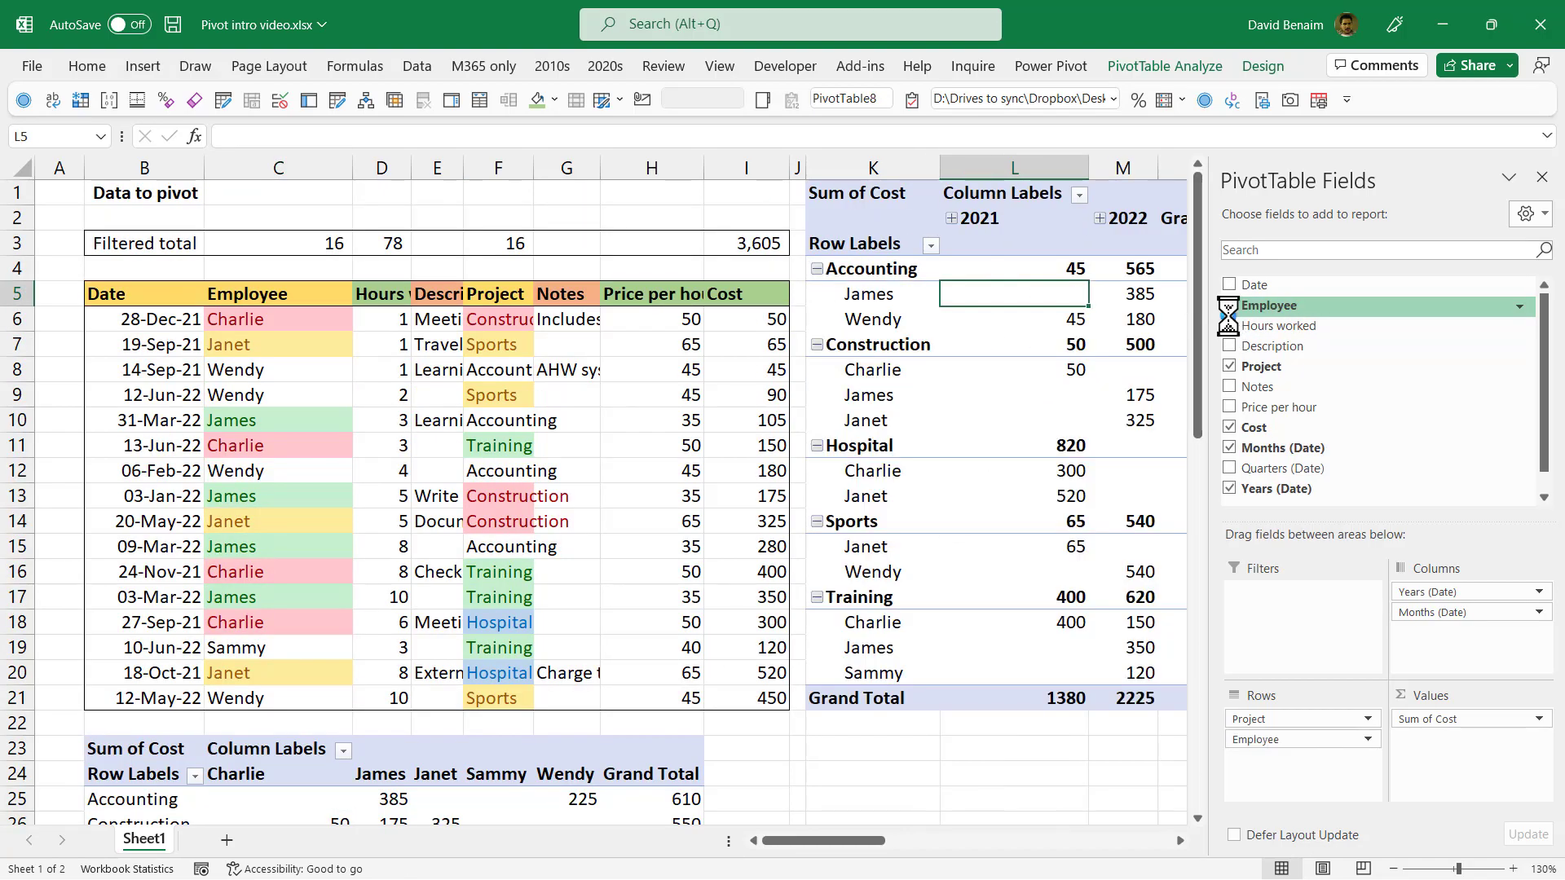
left_click(1228, 307)
left_click(1228, 325)
left_click(1229, 347)
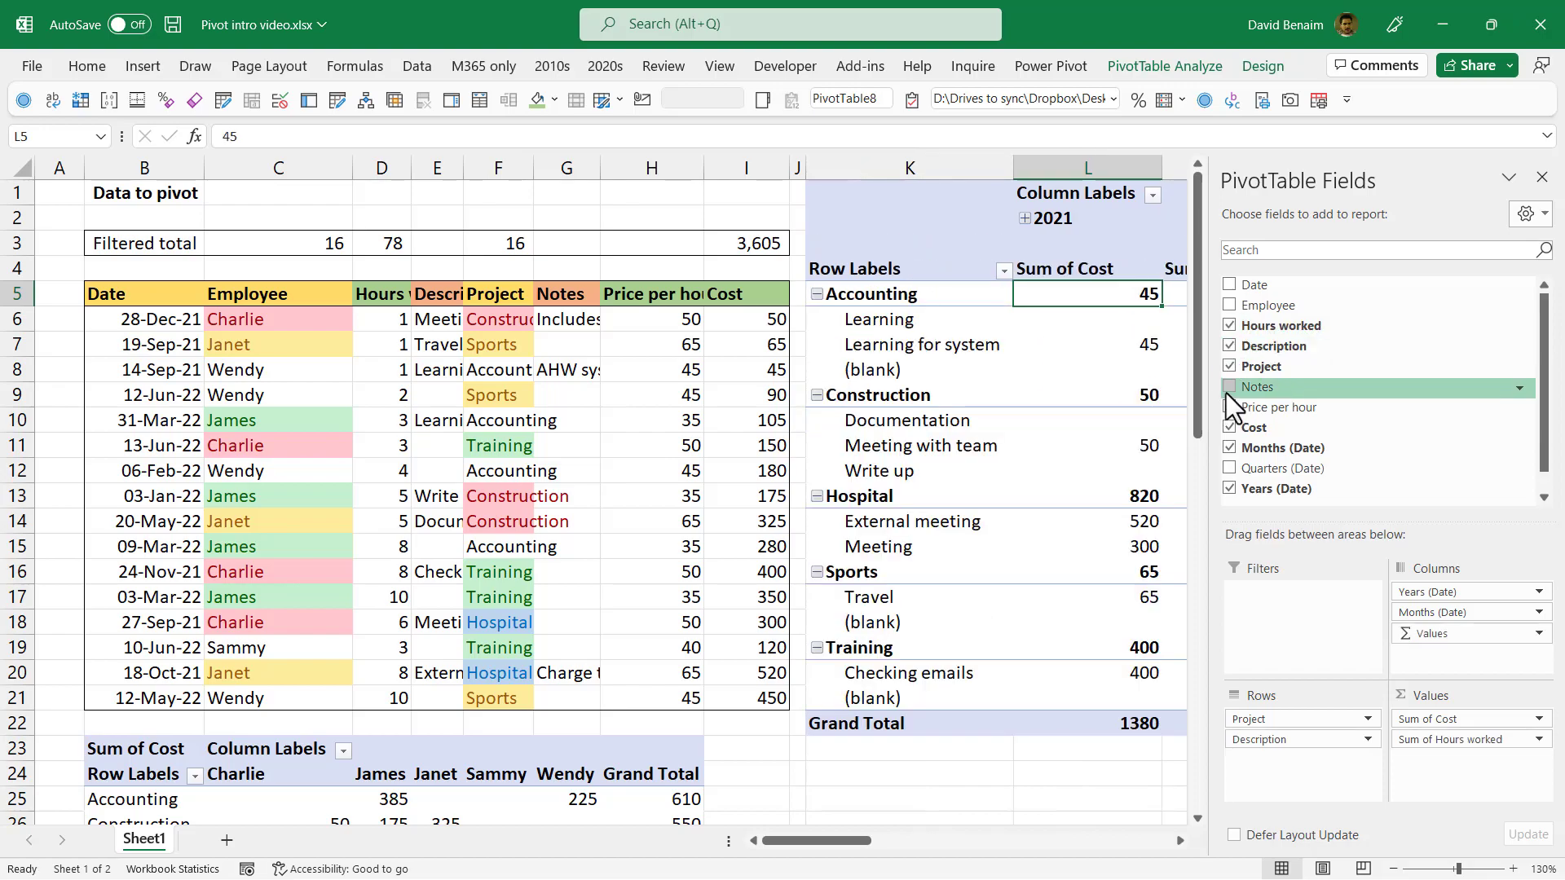
left_click(1227, 390)
left_click(1229, 406)
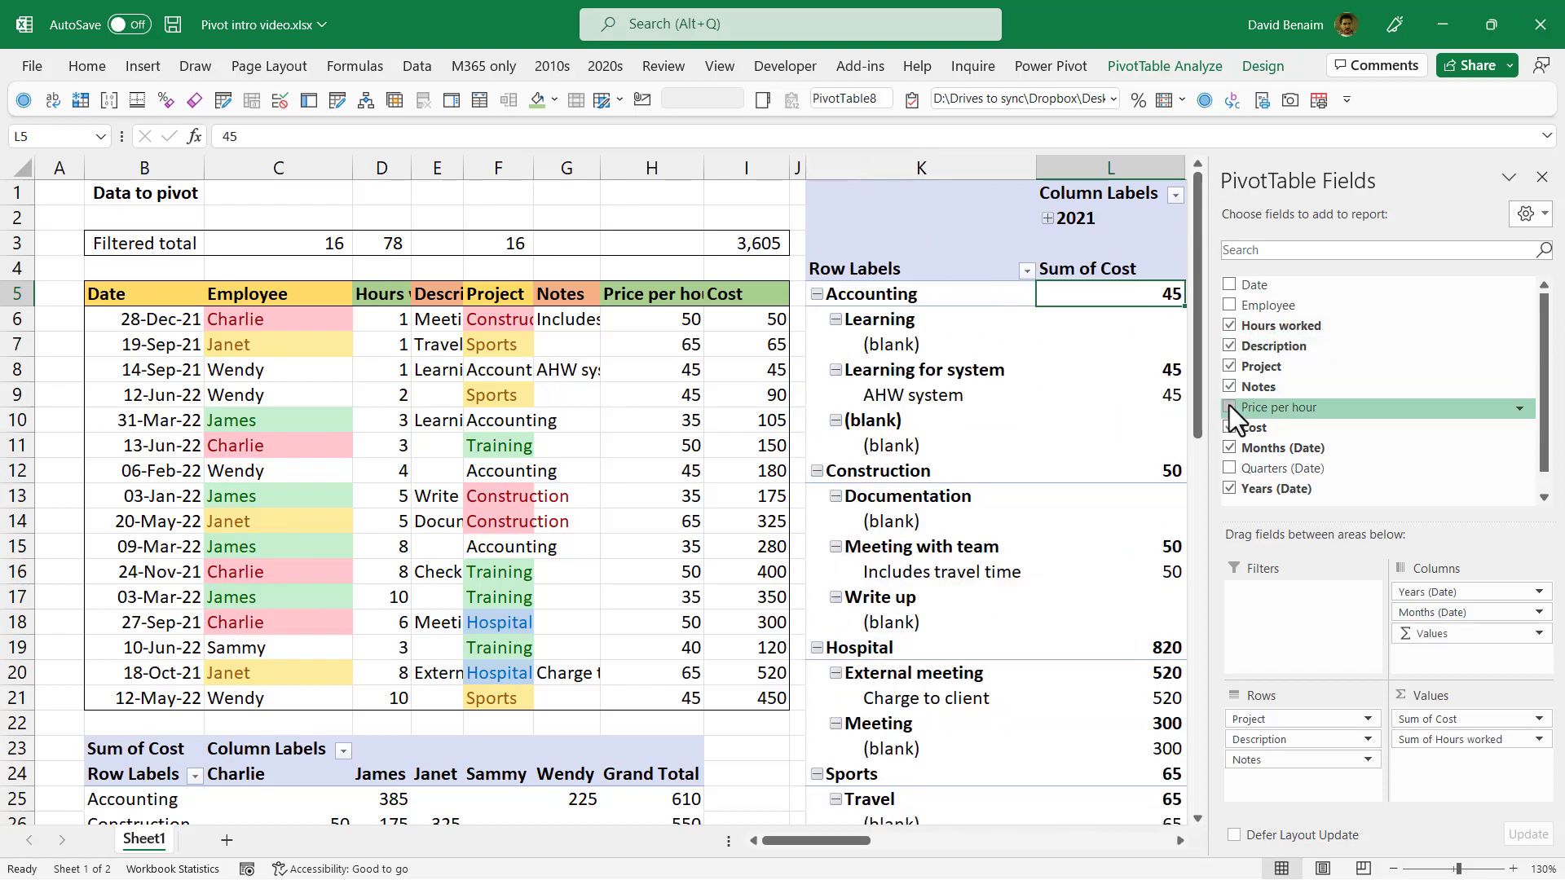
left_click(1229, 305)
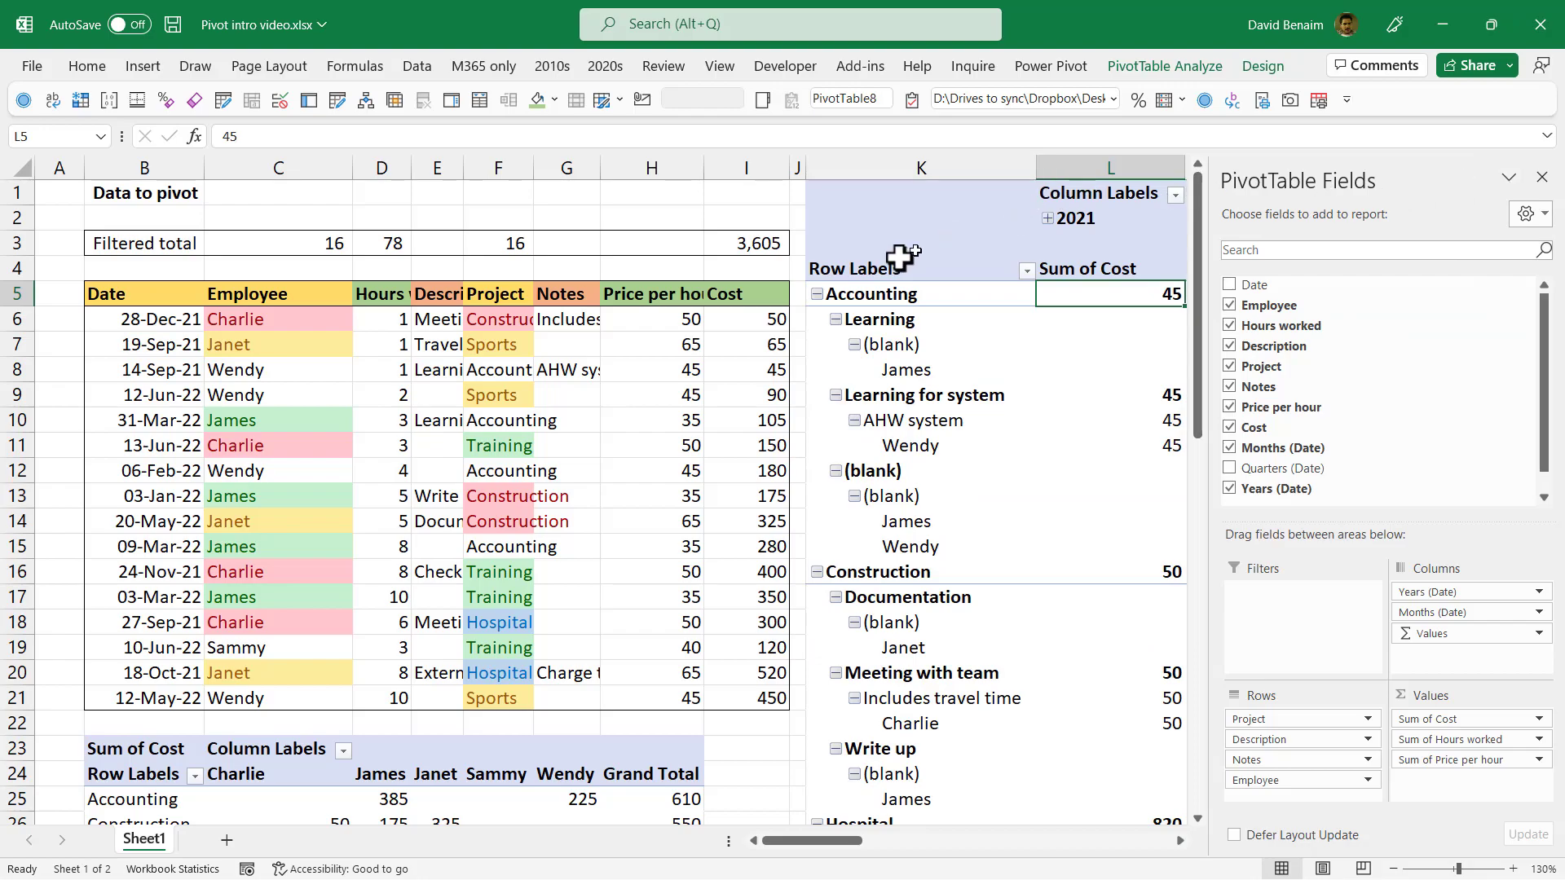
left_click(940, 290)
scroll(1035, 412, "down", 5, "ctrl")
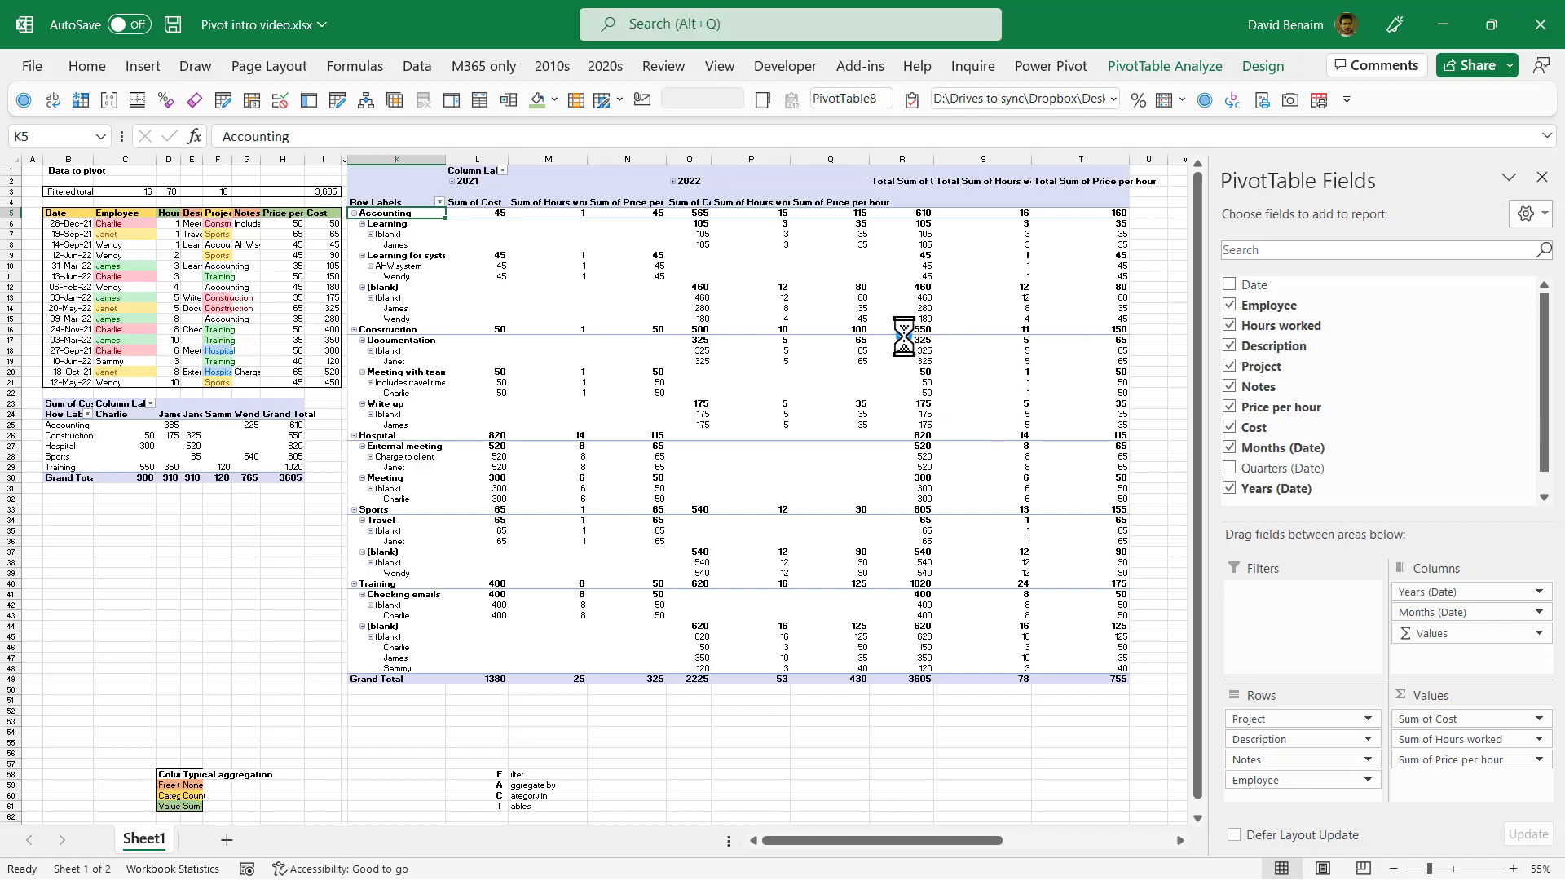
scroll(904, 336, "up", 2, "ctrl")
scroll(904, 335, "up", 2, "ctrl")
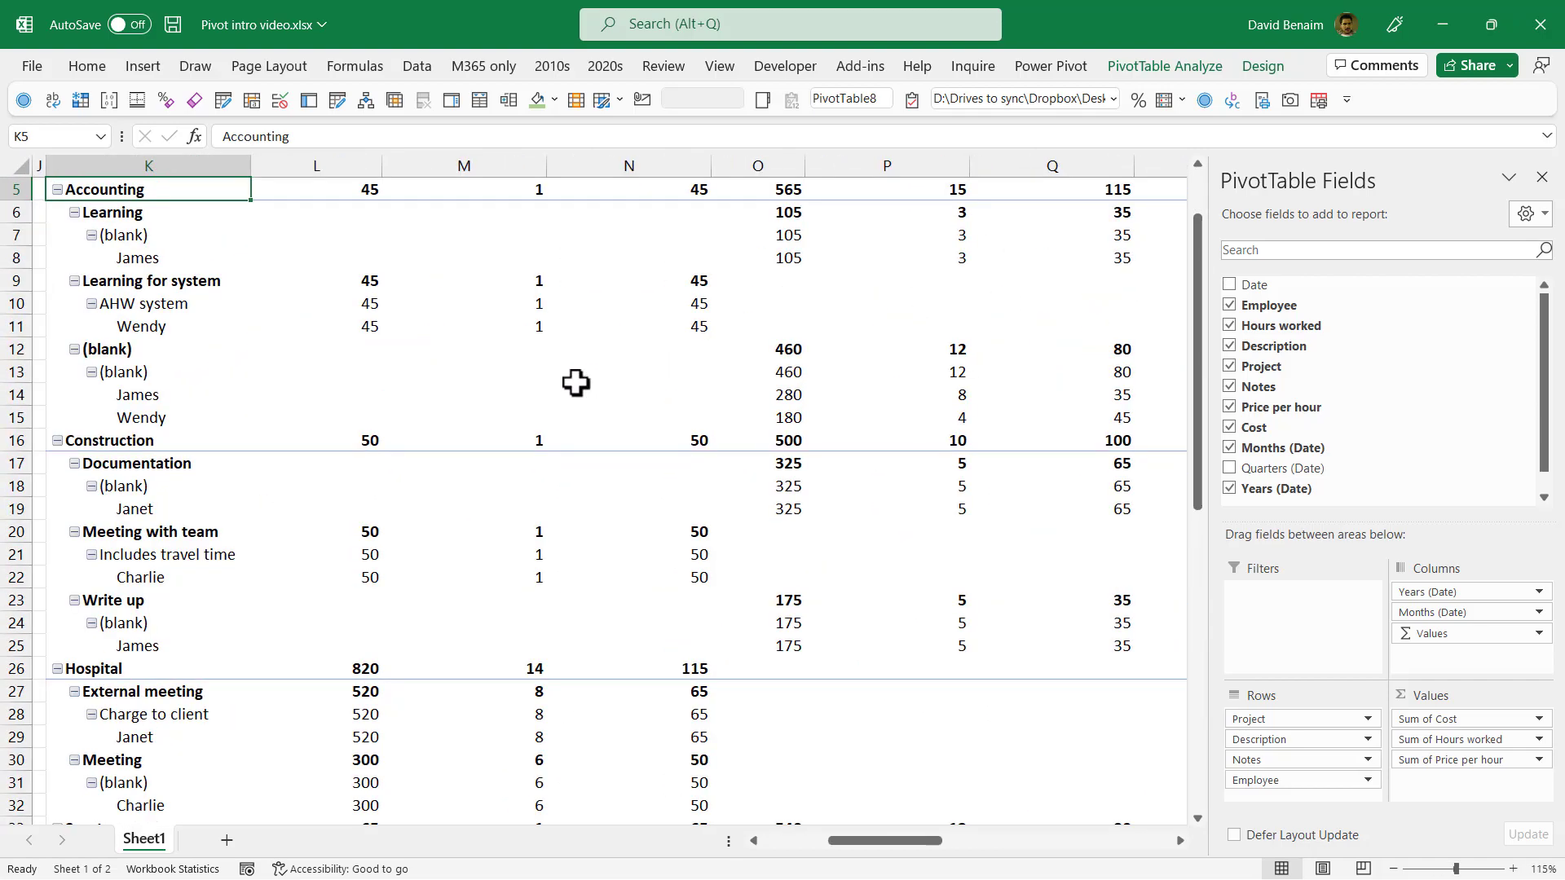
scroll(576, 381, "up", 1)
Remove all fields from the year-based pivot table, including Employee, Hours worked, Description, Project, Notes, Price per hour, Cost, Months and Years.
left_click(326, 248)
left_click(1229, 305)
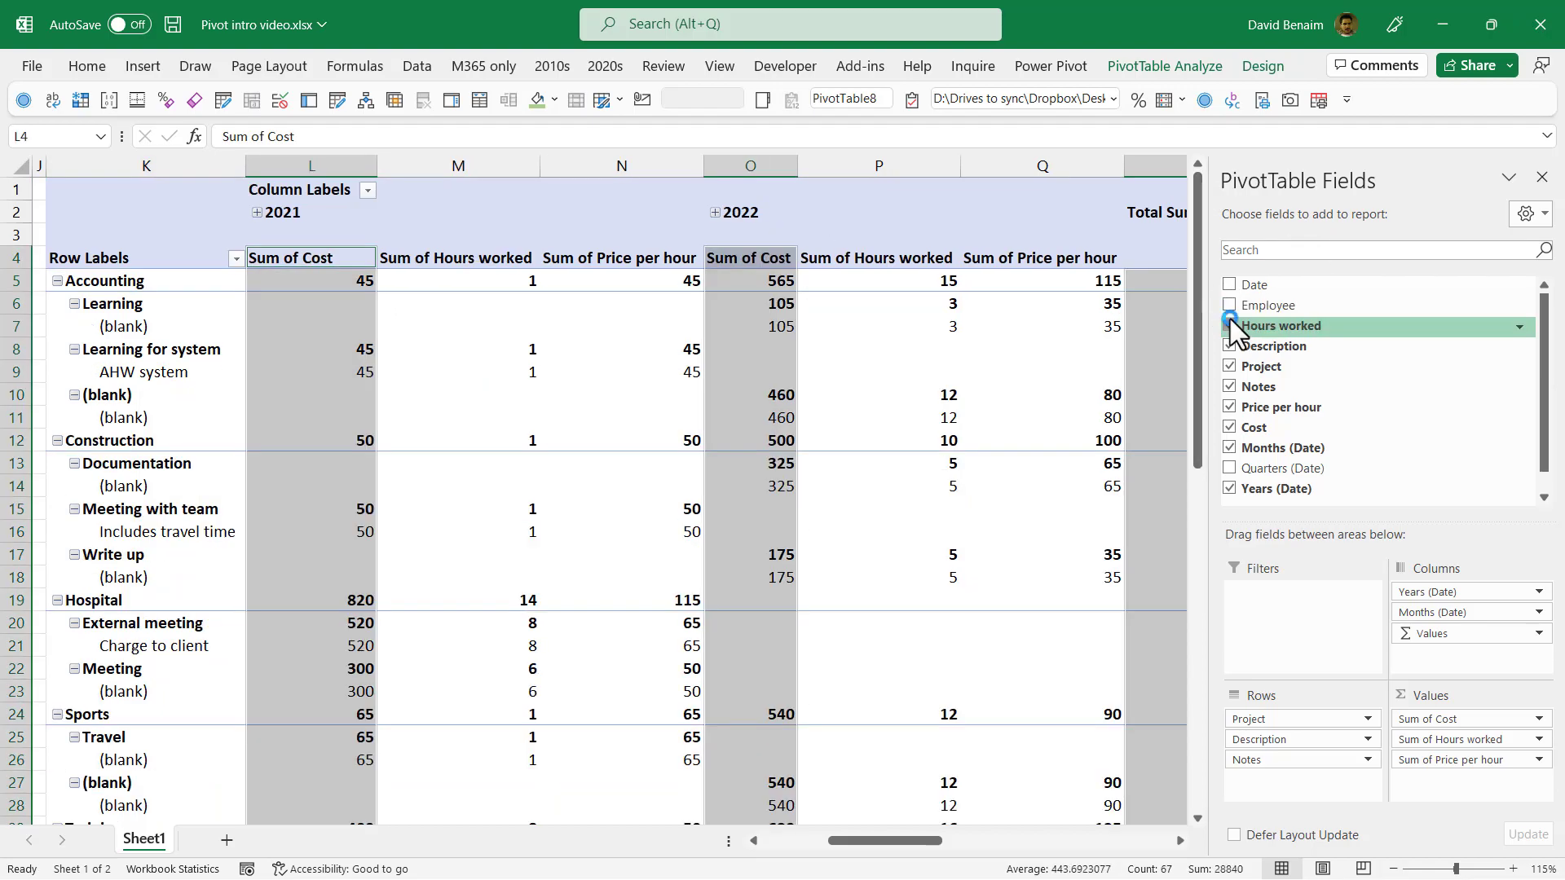
left_click(1228, 325)
left_click(1229, 346)
left_click(1228, 366)
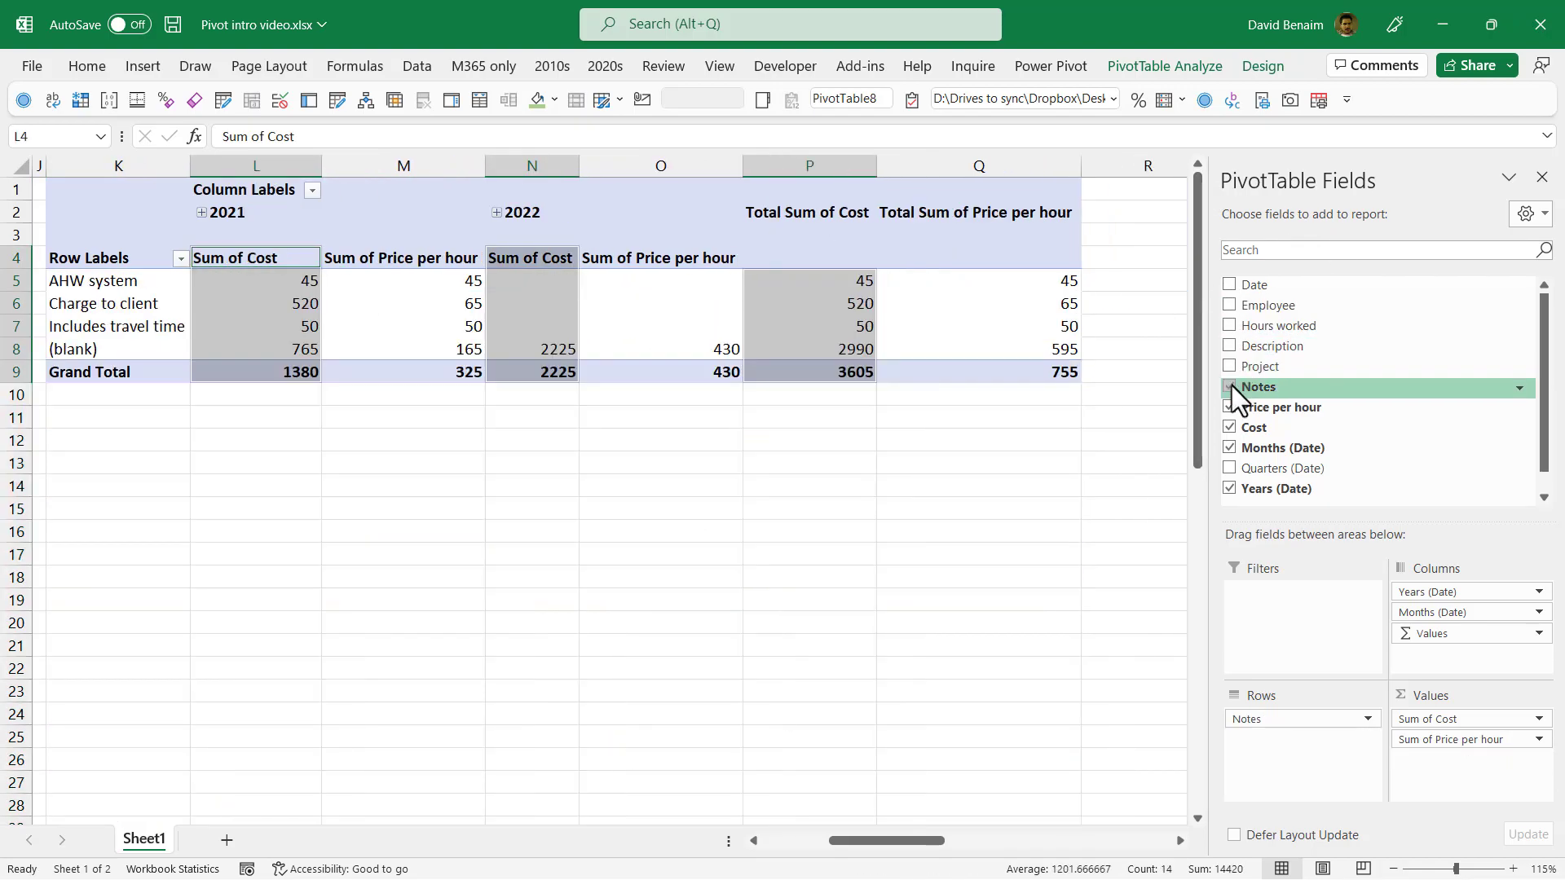
left_click(1229, 386)
left_click(1229, 407)
left_click(1229, 427)
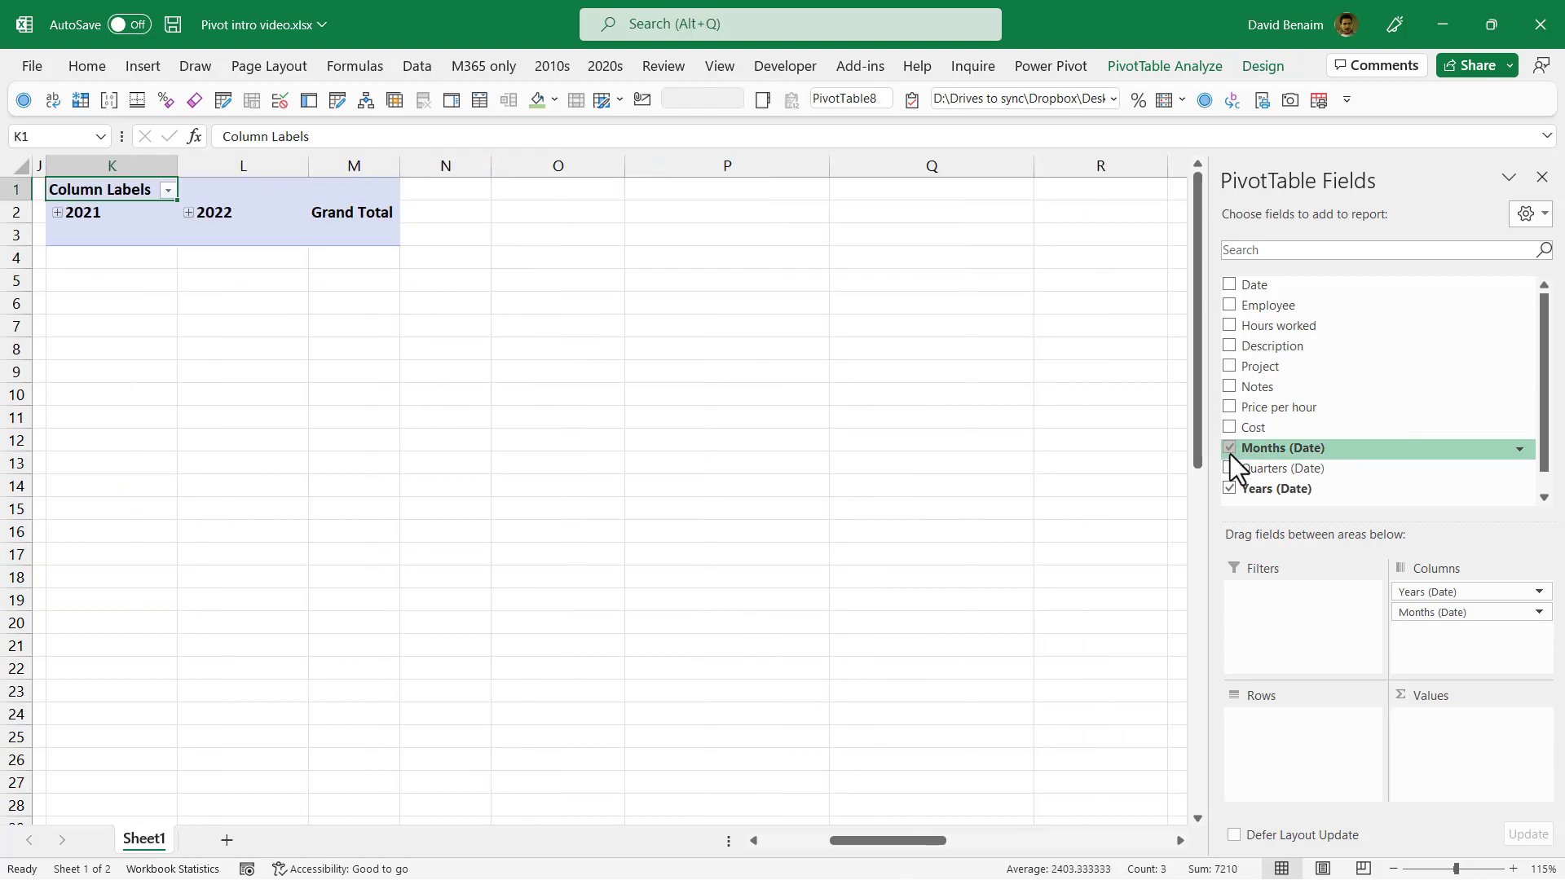
left_click(1229, 447)
left_click(1229, 488)
scroll(1332, 419, "down", 1)
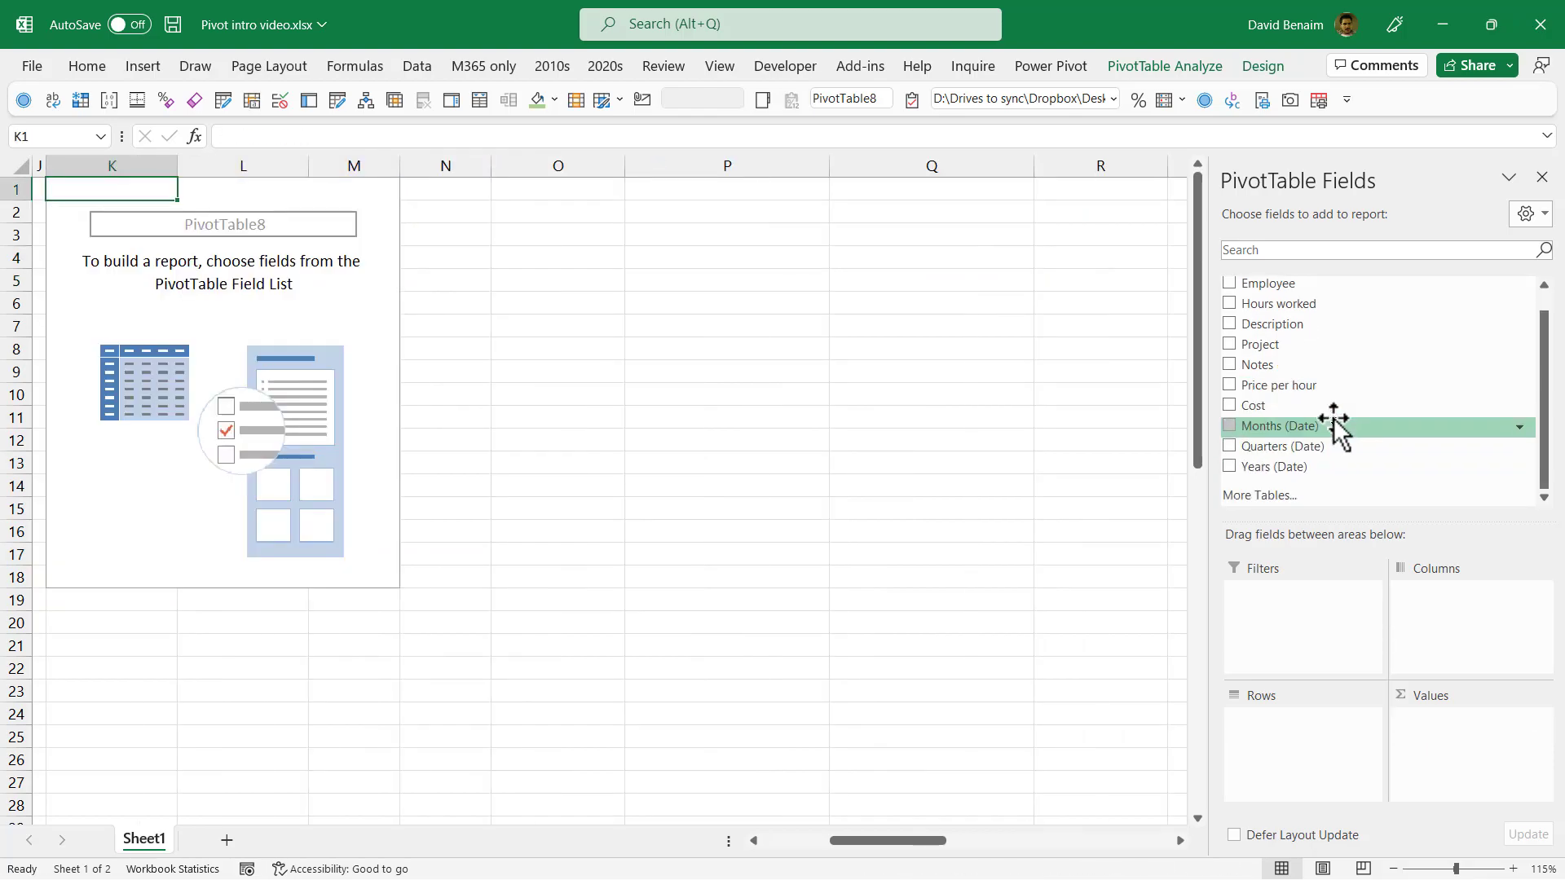
Examine the colour-coded column headers of the source data and select the free-type Description and Notes columns.
left_click_drag(639, 366, 17, 101)
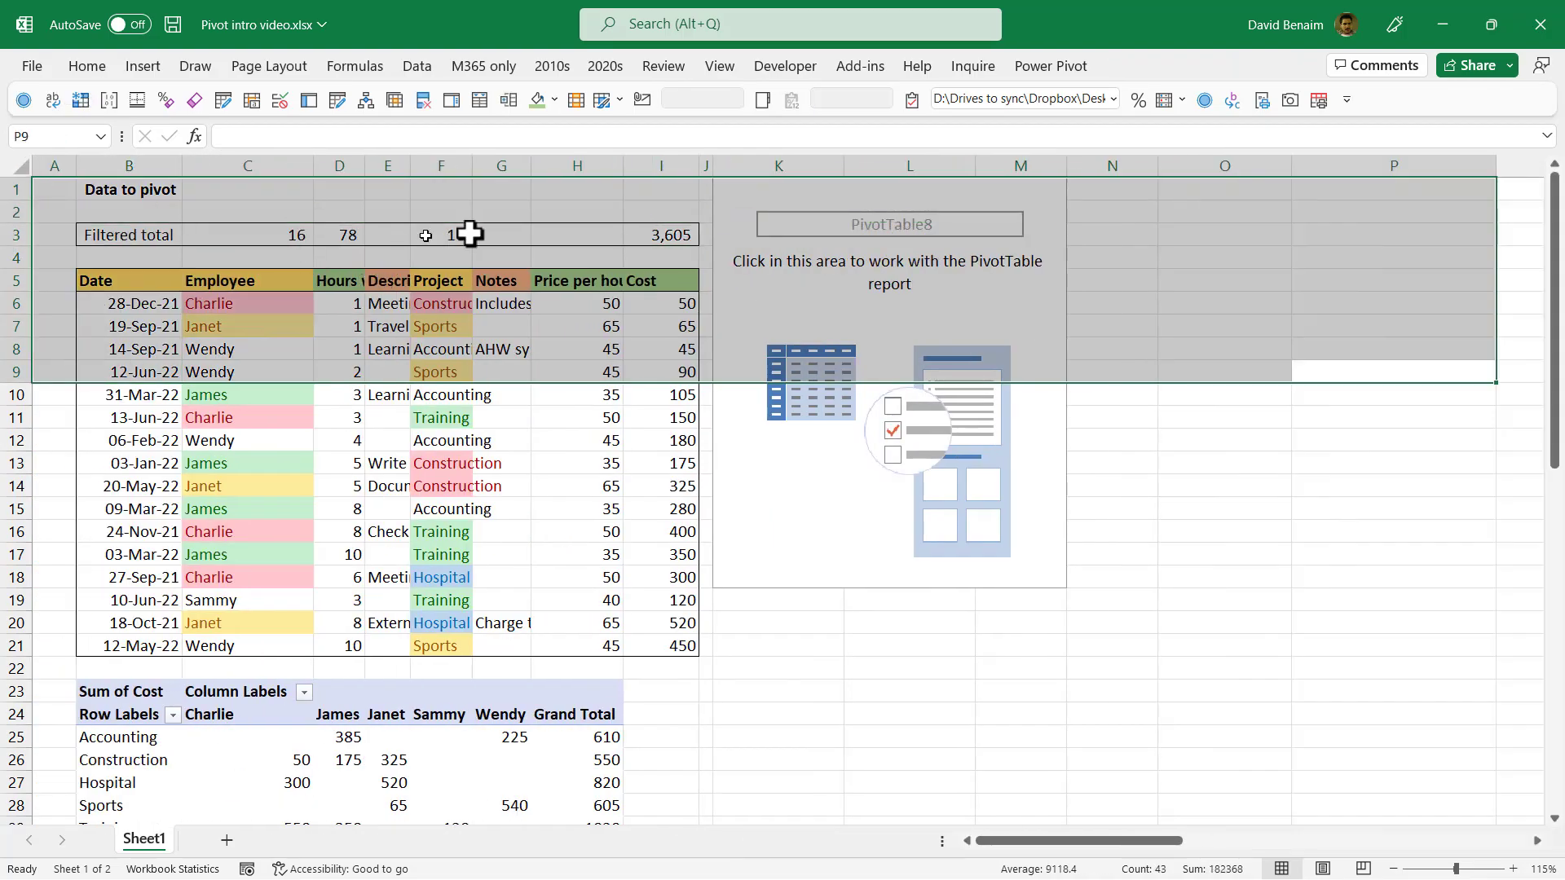
left_click(846, 264)
left_click(1111, 657)
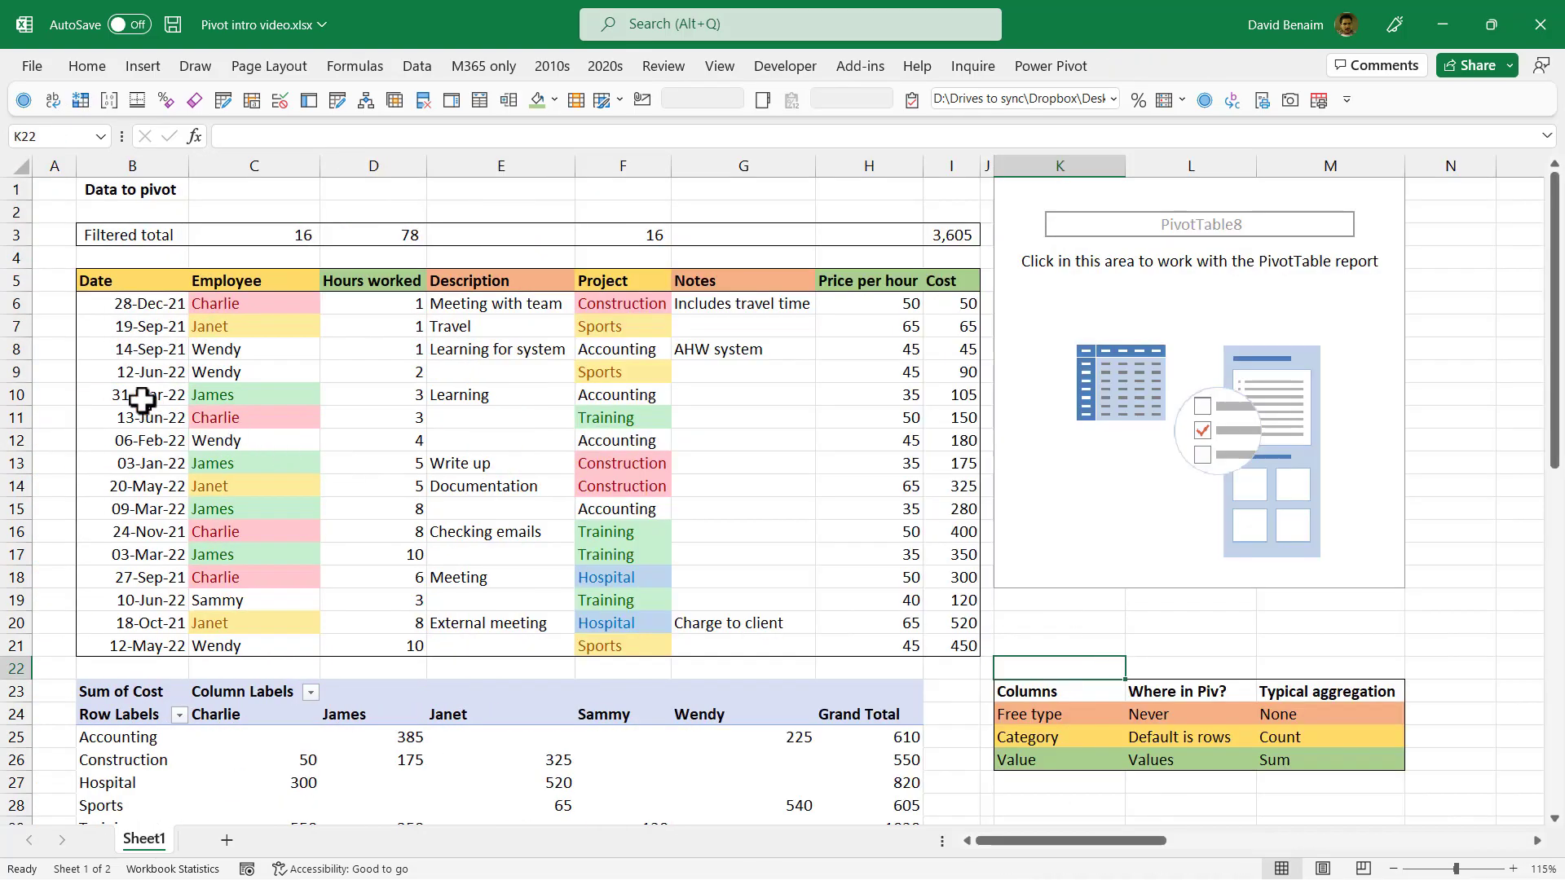
left_click_drag(106, 285, 939, 286)
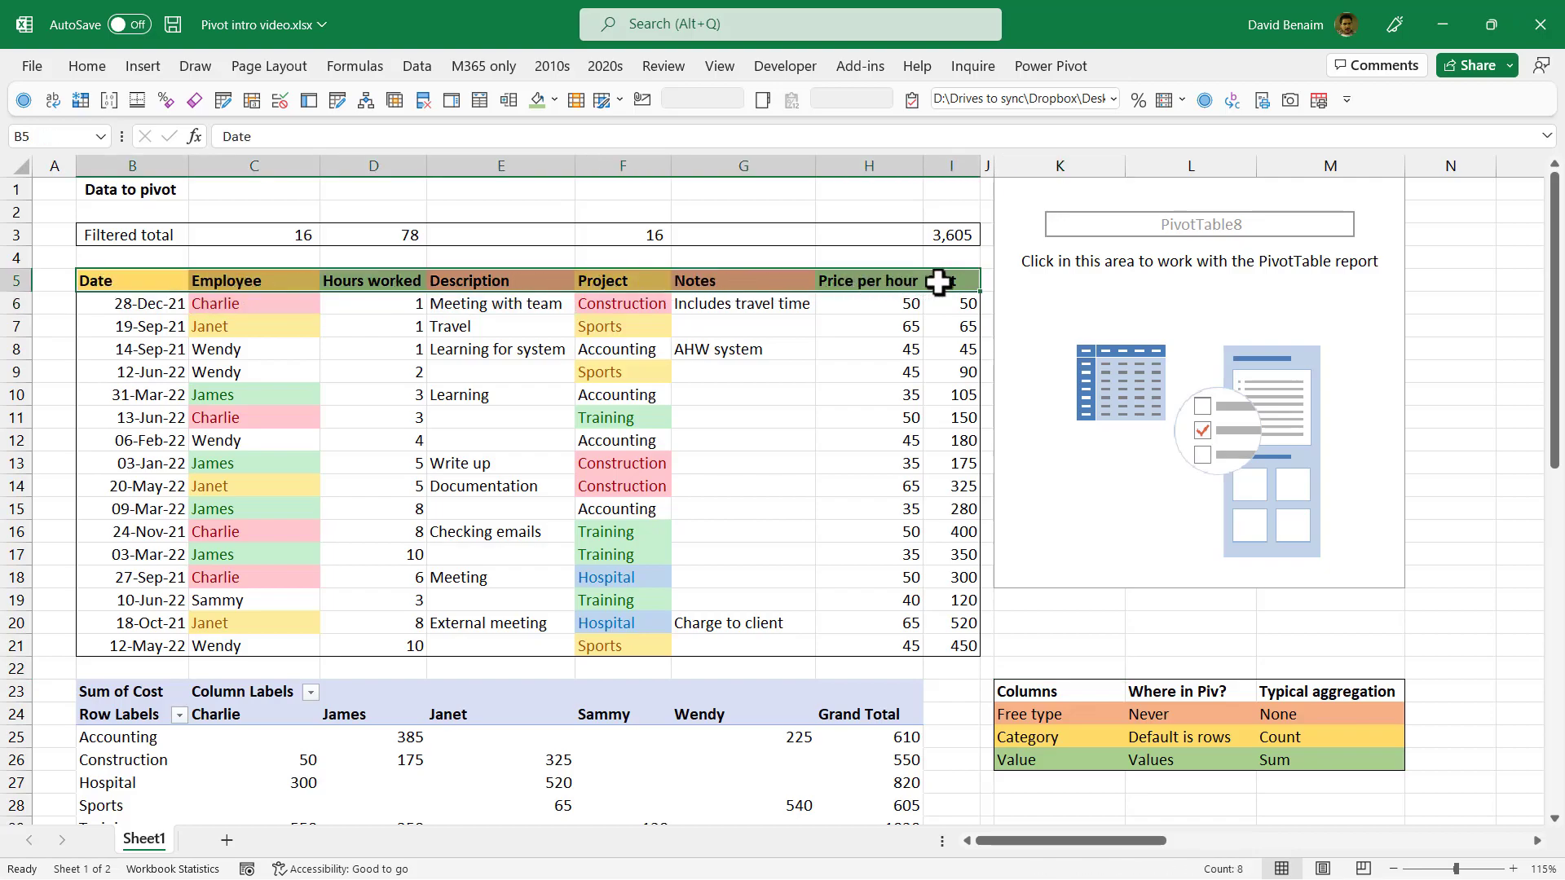
left_click(868, 326)
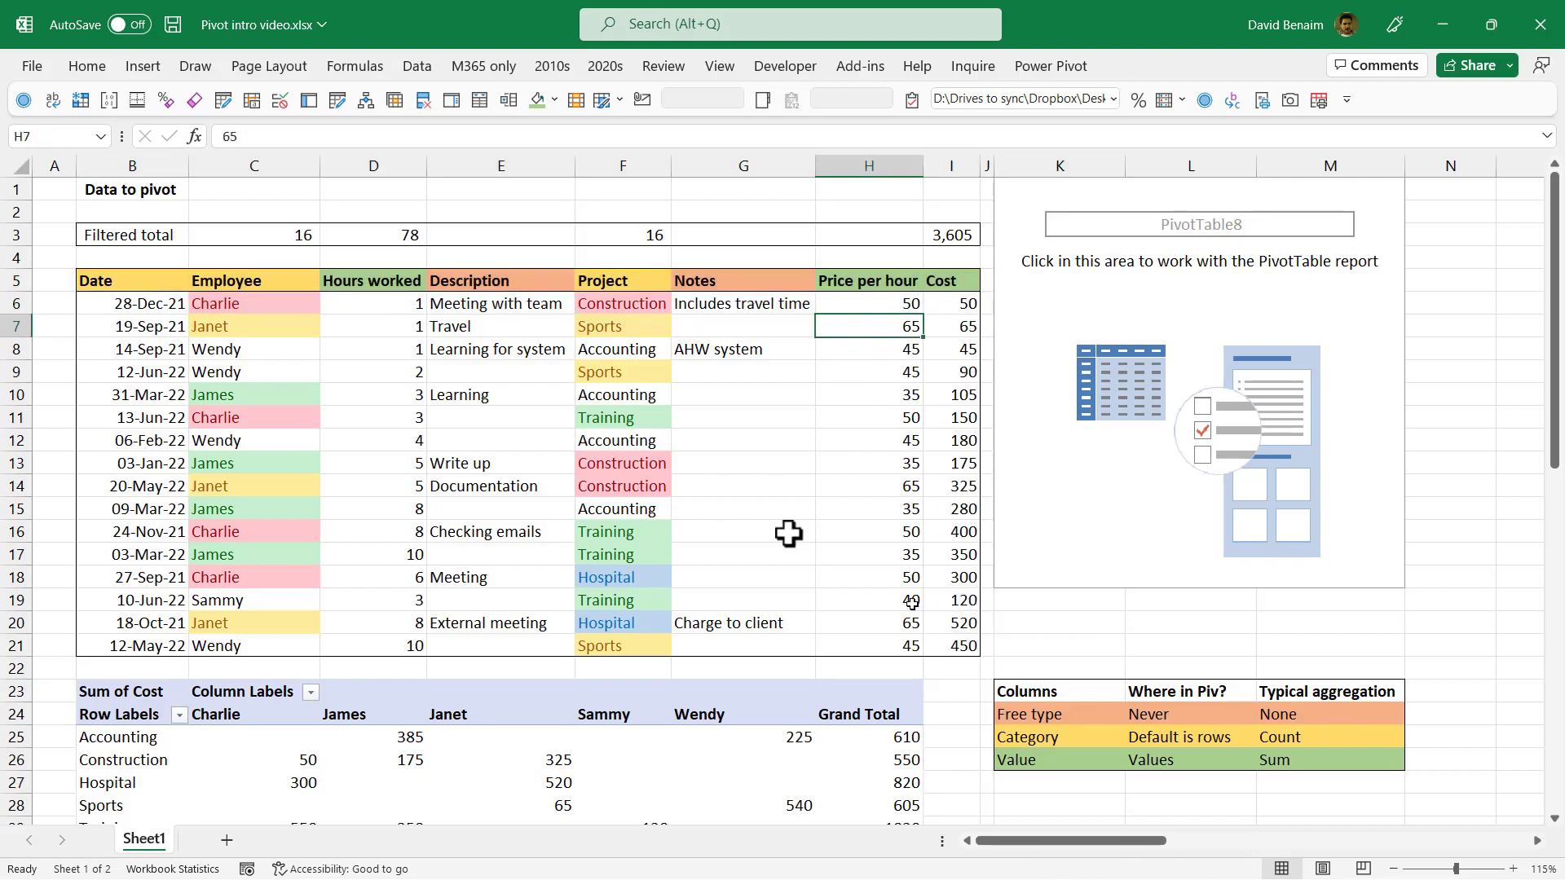
left_click_drag(524, 285, 530, 645)
left_click_drag(751, 277, 758, 637)
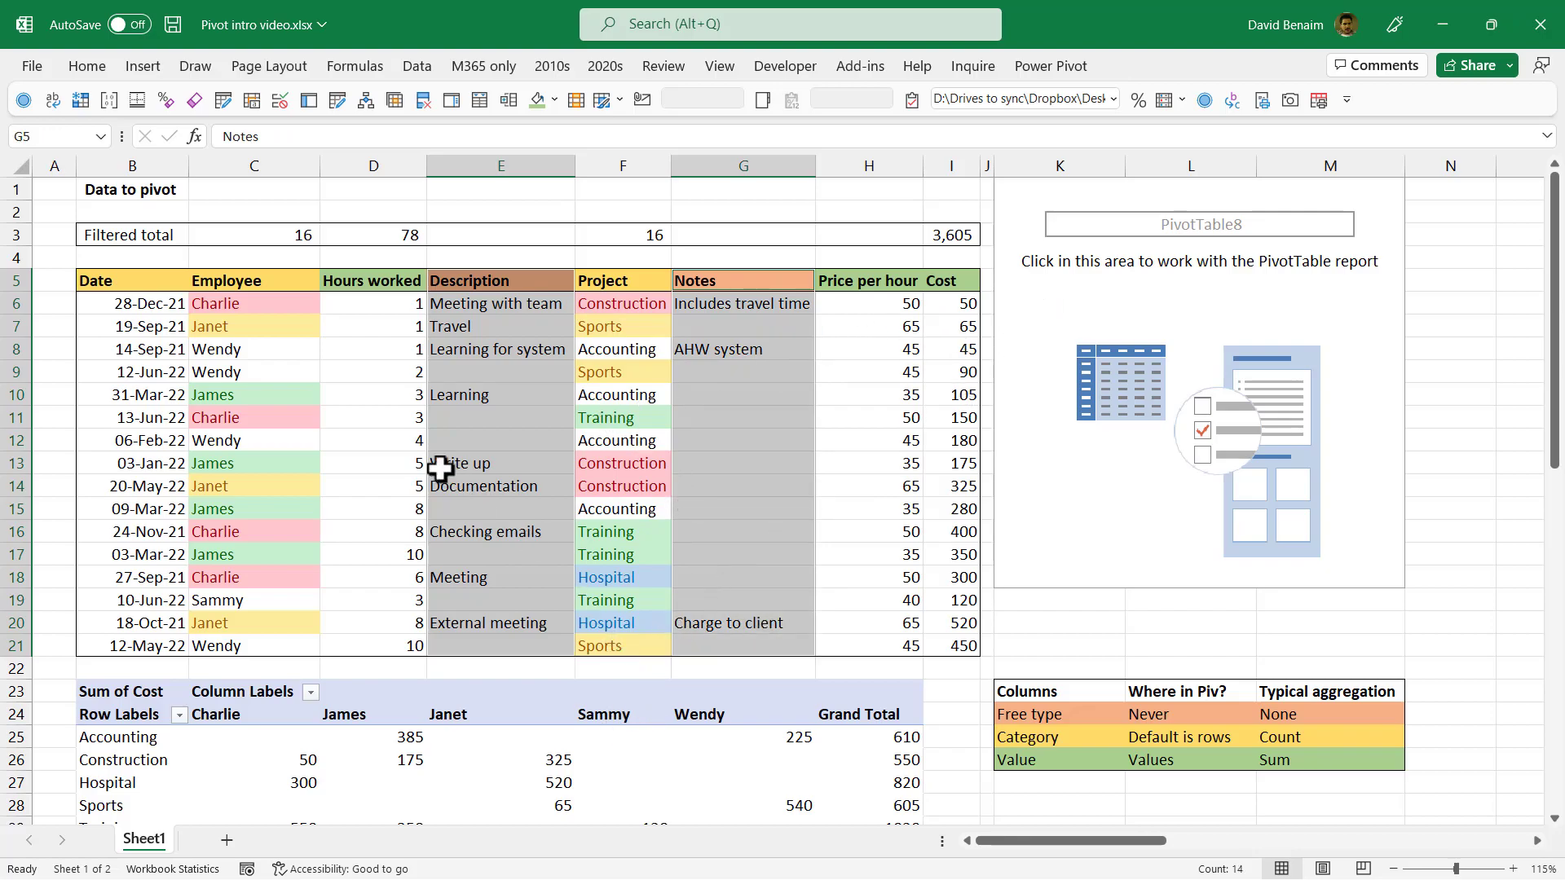
Compare the Date and Employee headers with the Category row of the column-type key, checking where such fields go in a pivot table.
left_click_drag(152, 282, 249, 288)
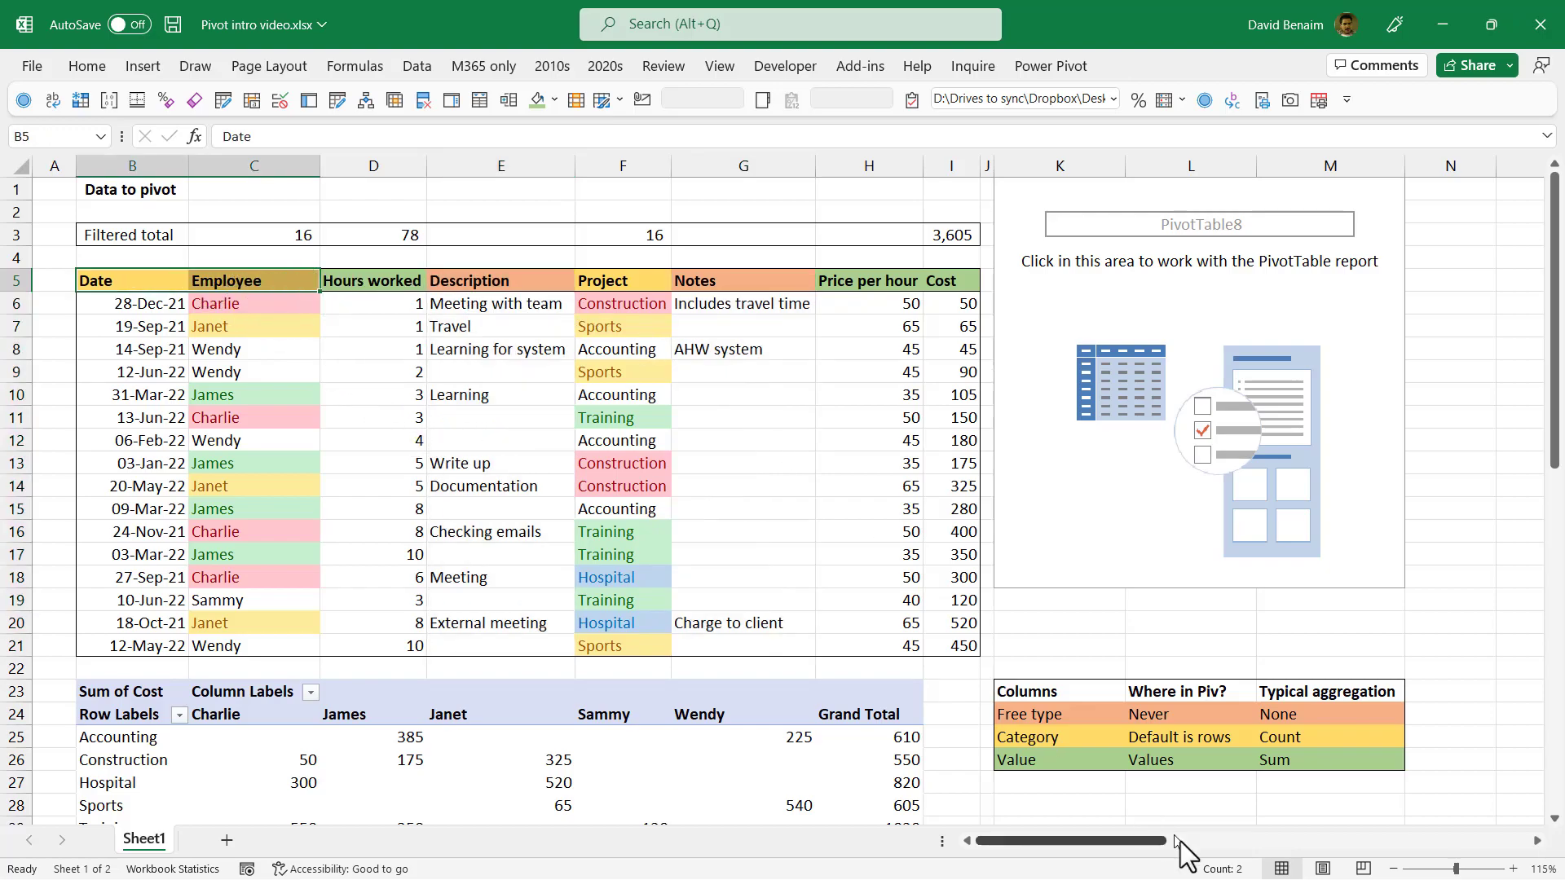
left_click(1048, 737)
left_click_drag(1048, 737, 1215, 742)
left_click(1201, 741)
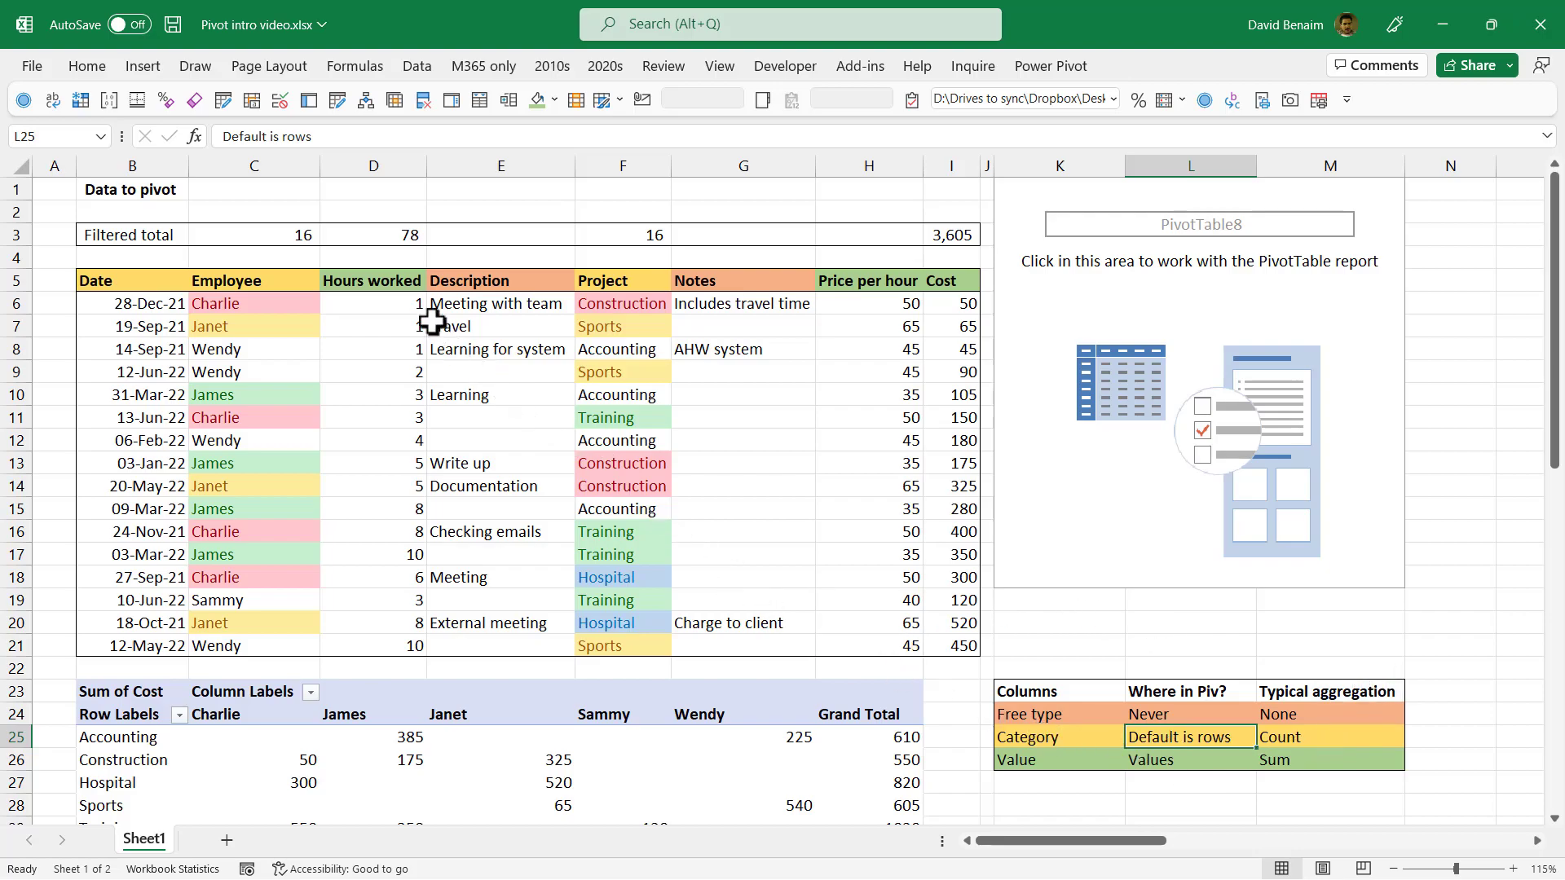
Add the Employee and Hours worked fields to the empty pivot table beside the source data, using their default areas.
left_click(409, 281)
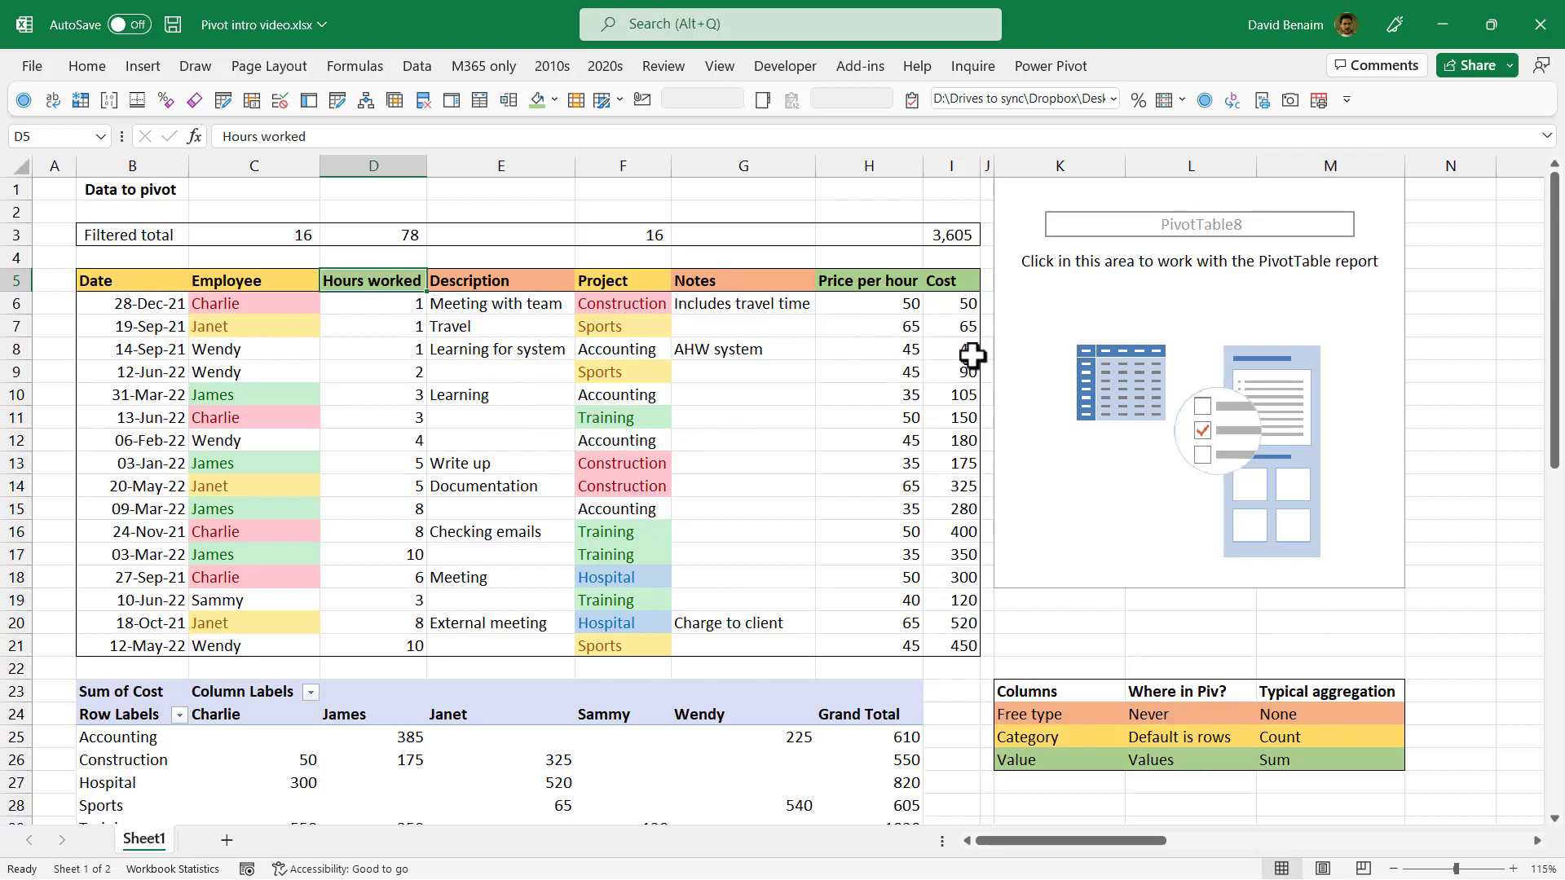
left_click(1028, 281)
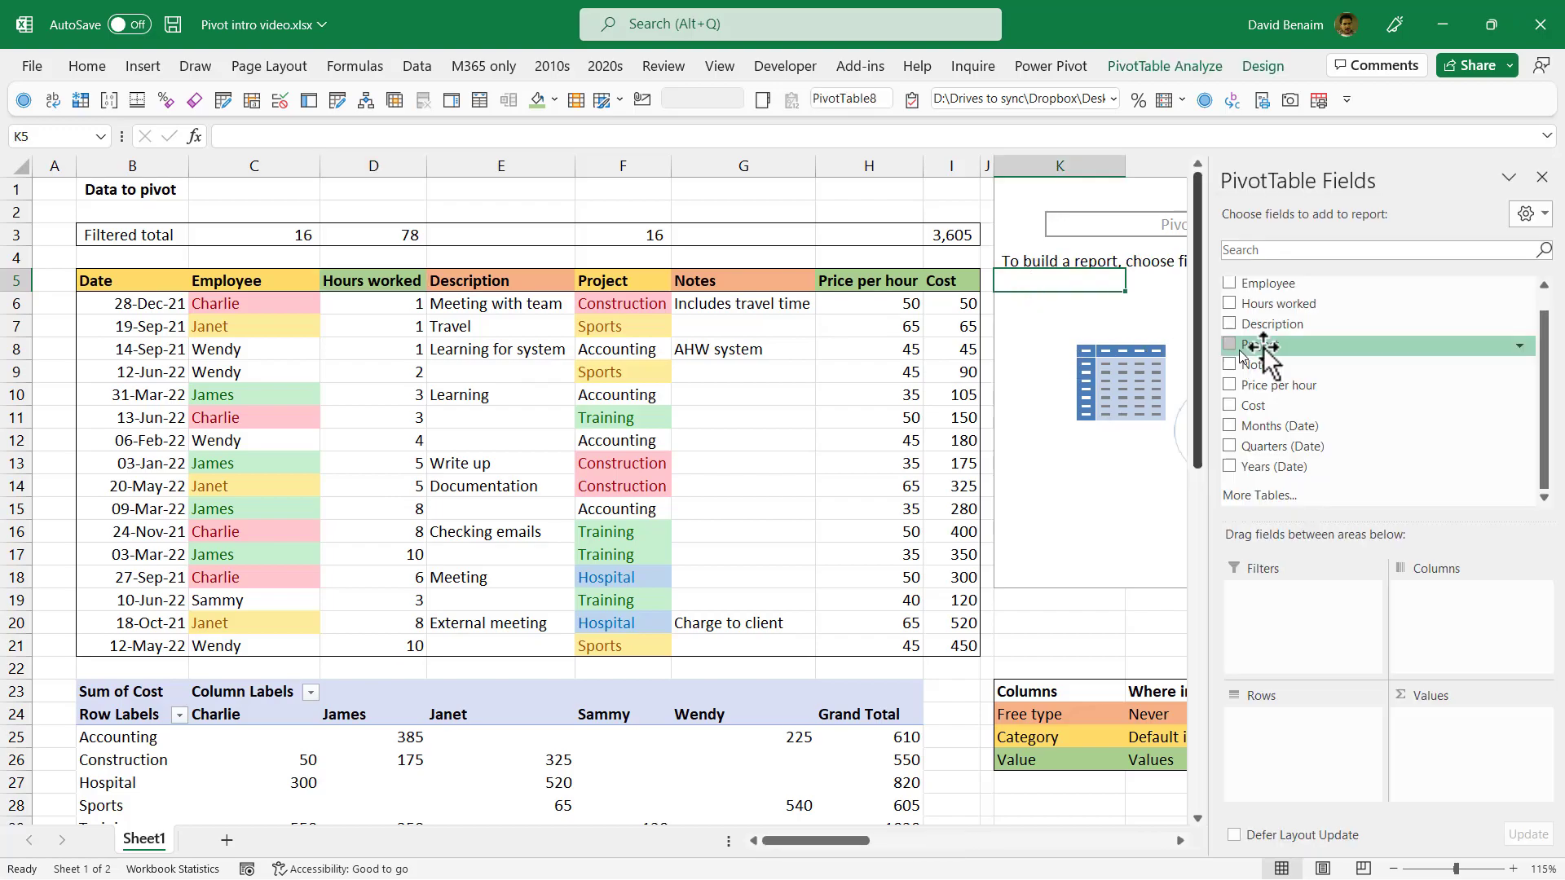
scroll(1255, 342, "up", 1)
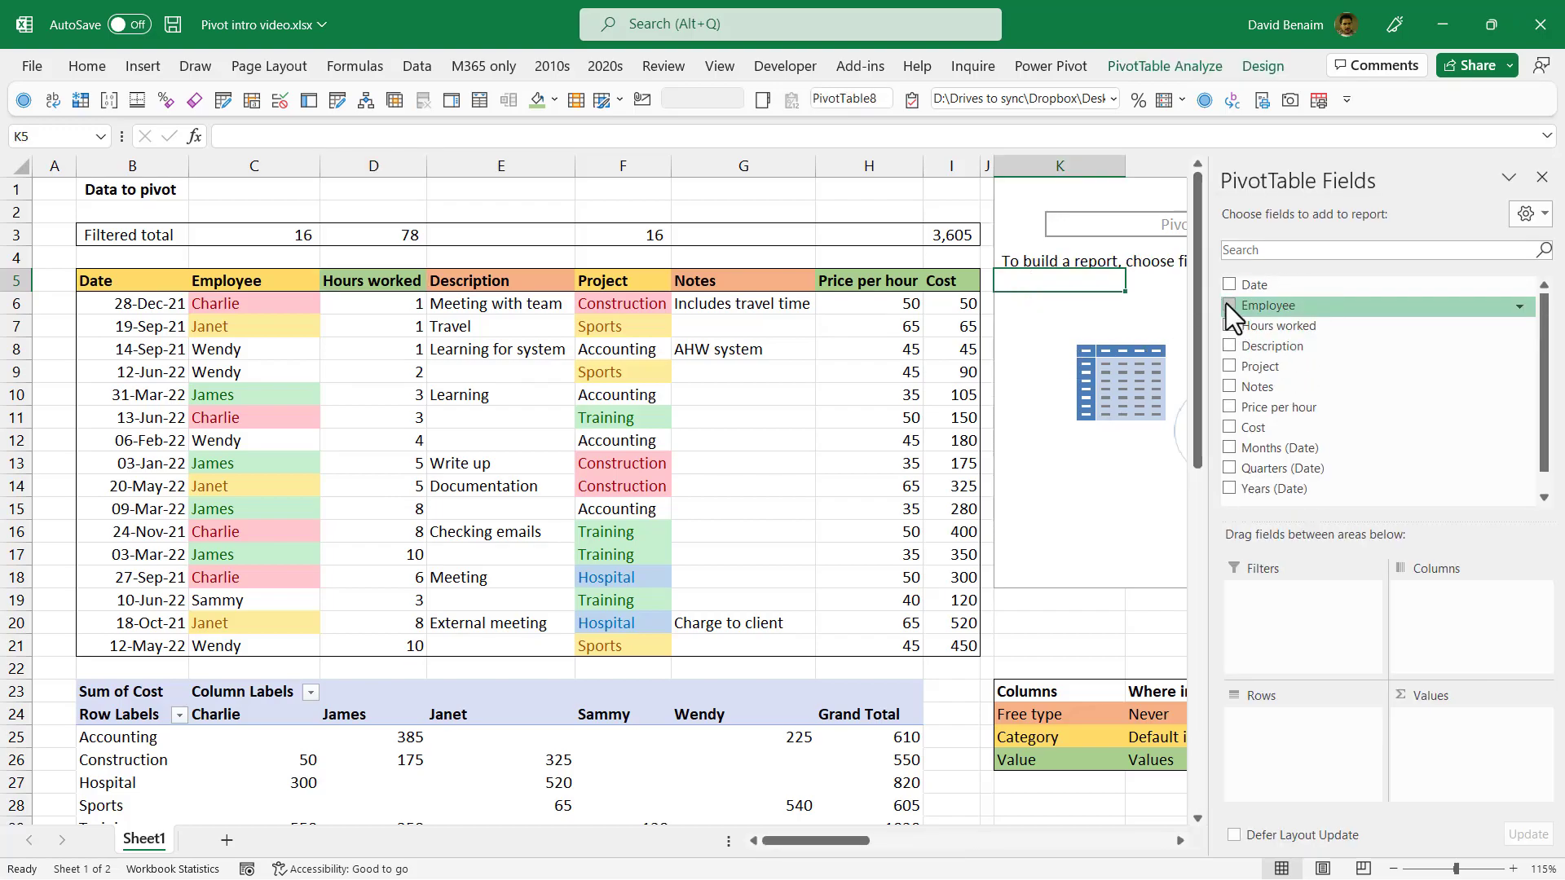
left_click(1228, 304)
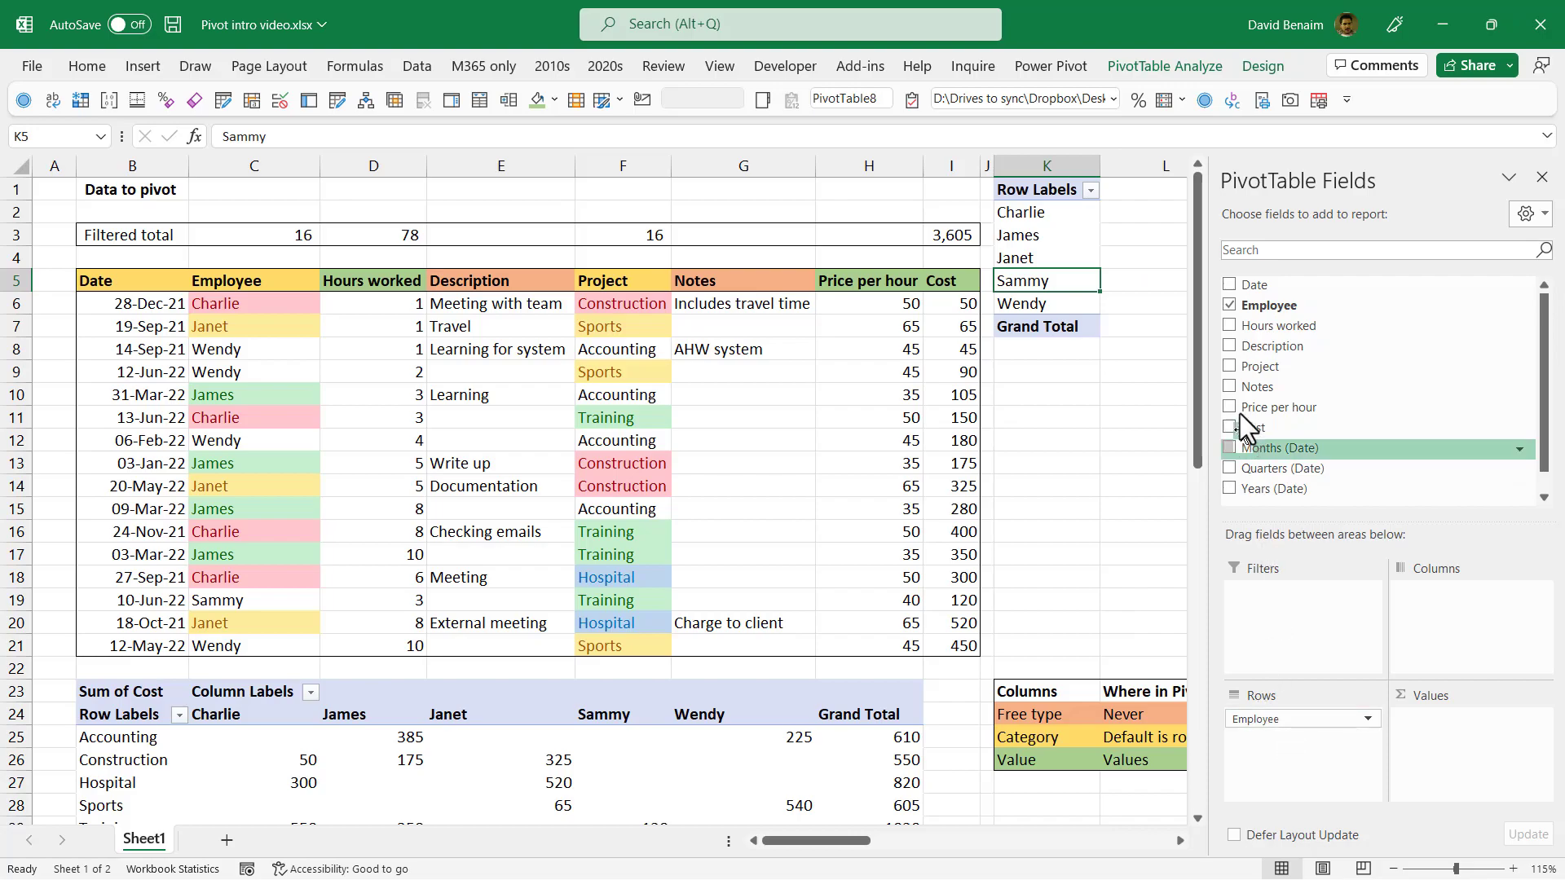
left_click(1229, 325)
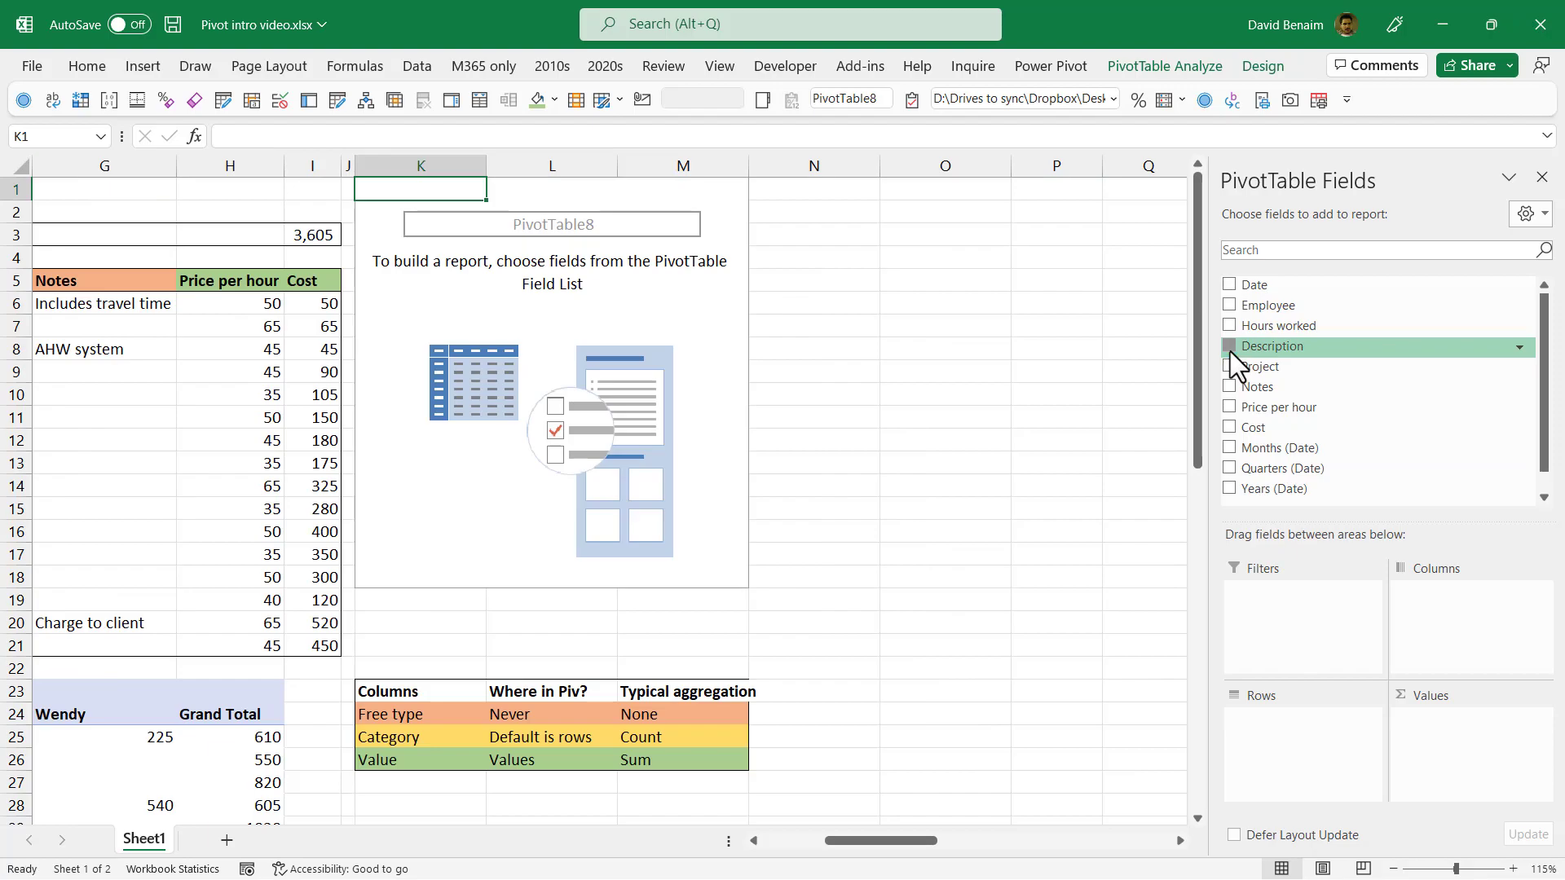
Build the emptied pivot table with Description as rows and the sum of Cost as values.
left_click(1230, 351)
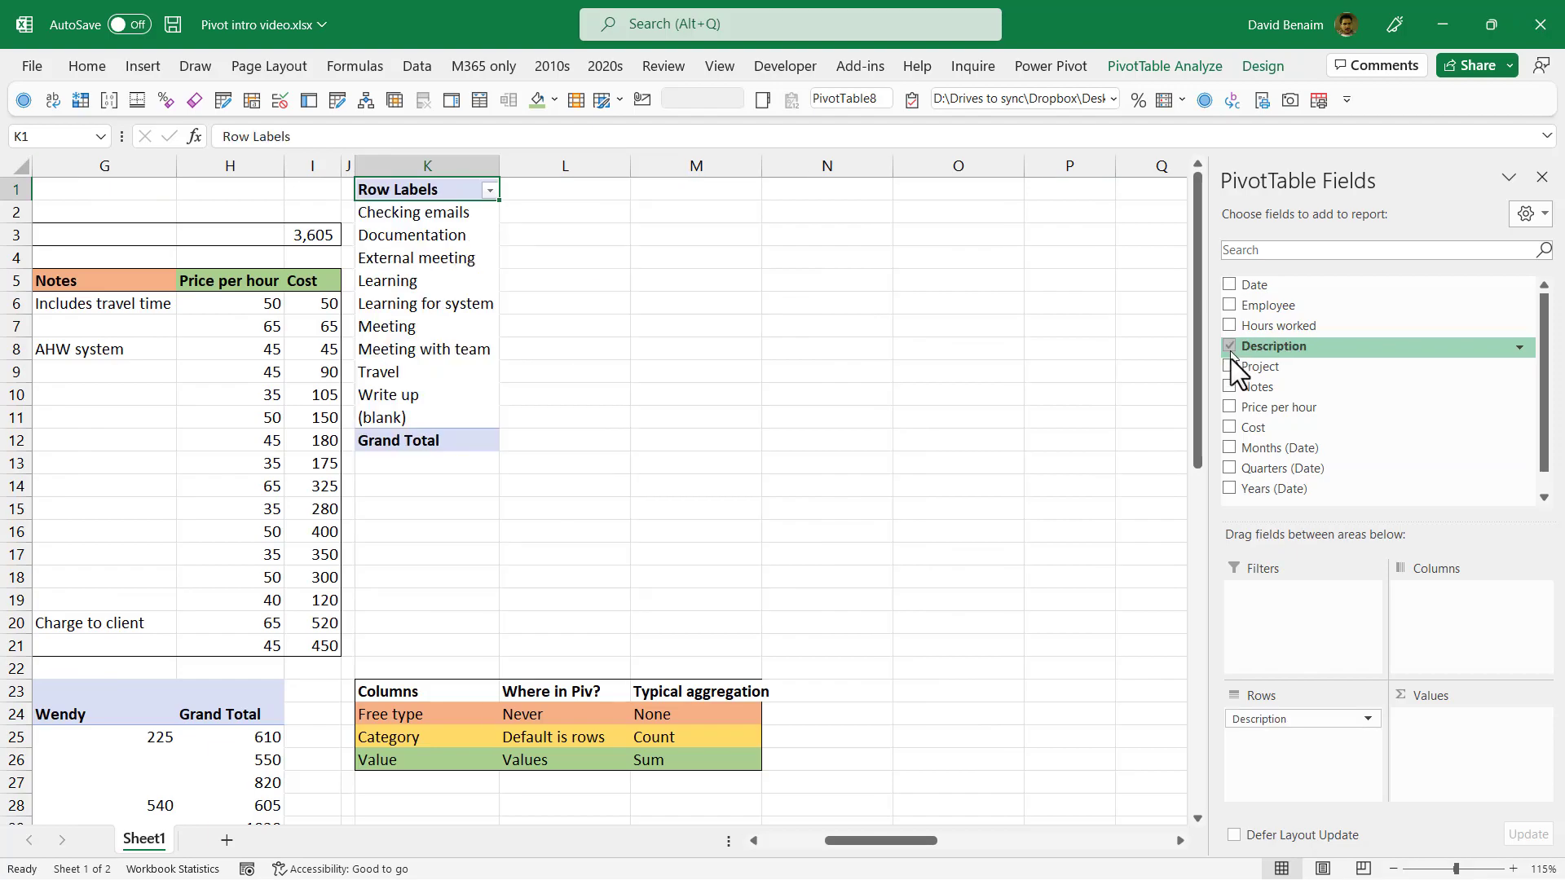
left_click(1229, 428)
Compare the description rows of the pivot table with the source data, selecting the costs of Meeting and Meeting with team.
left_click_drag(440, 367, 45, 395)
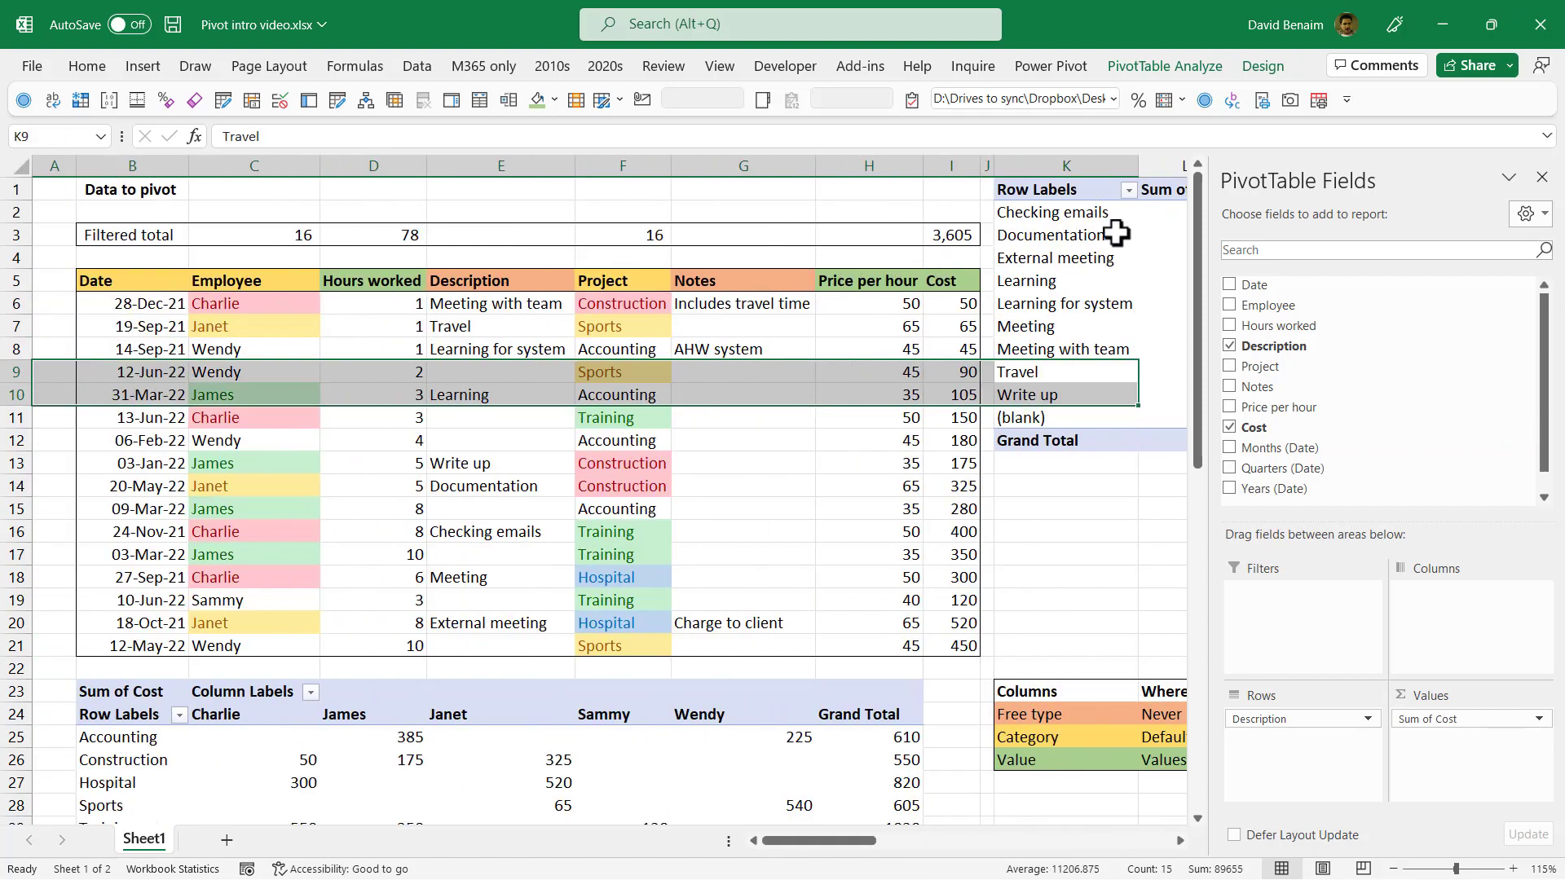
left_click(1104, 258)
key("Down")
key("Down")
key("Down")
key("Down")
key("Up")
key("Right")
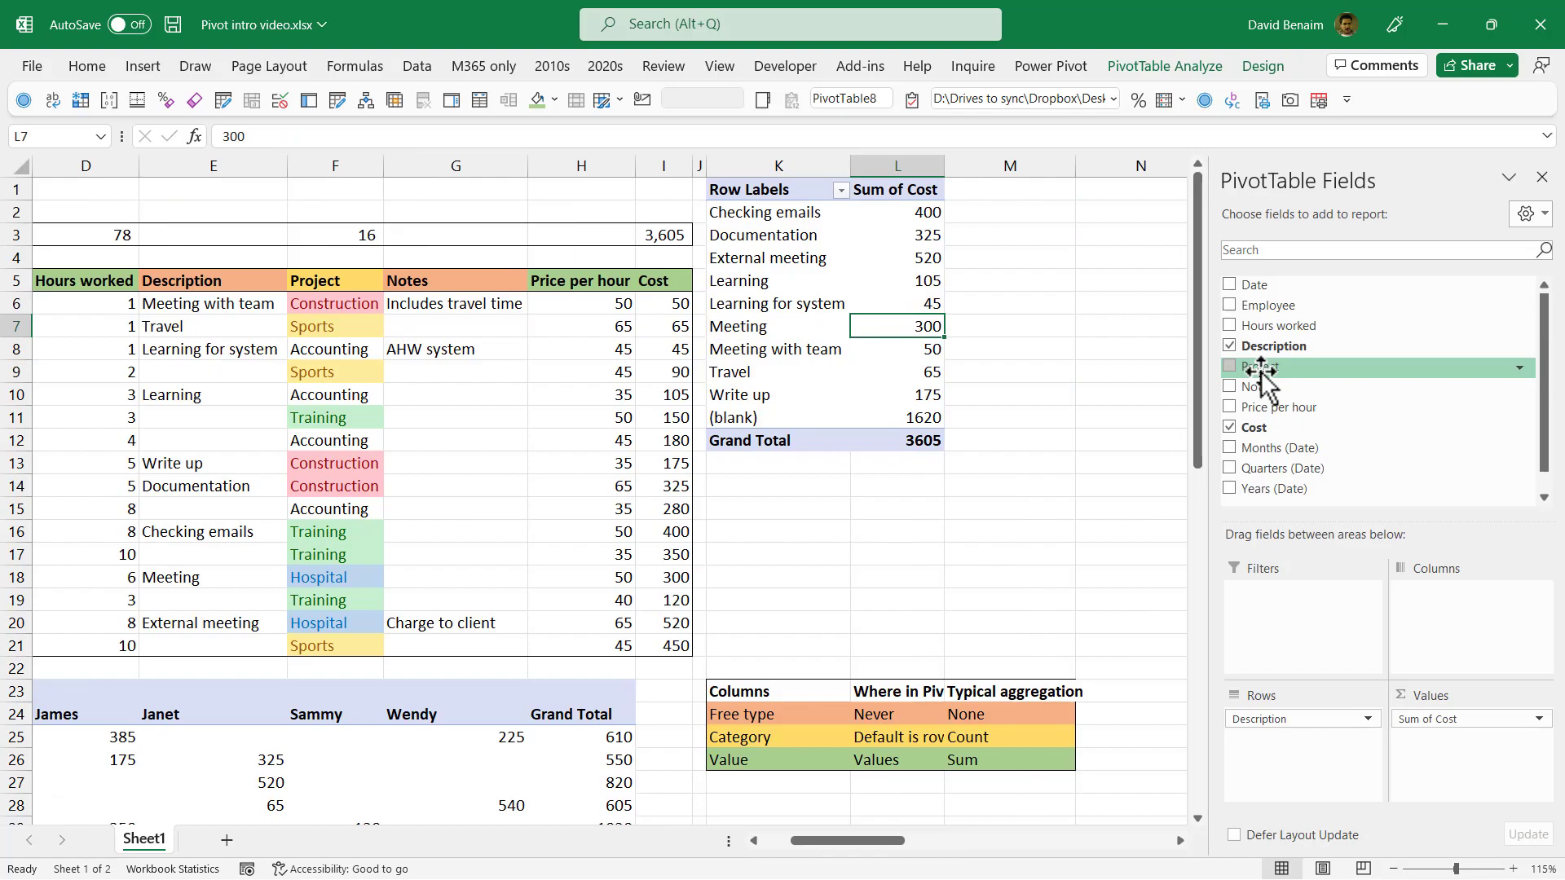
key("shift+Down")
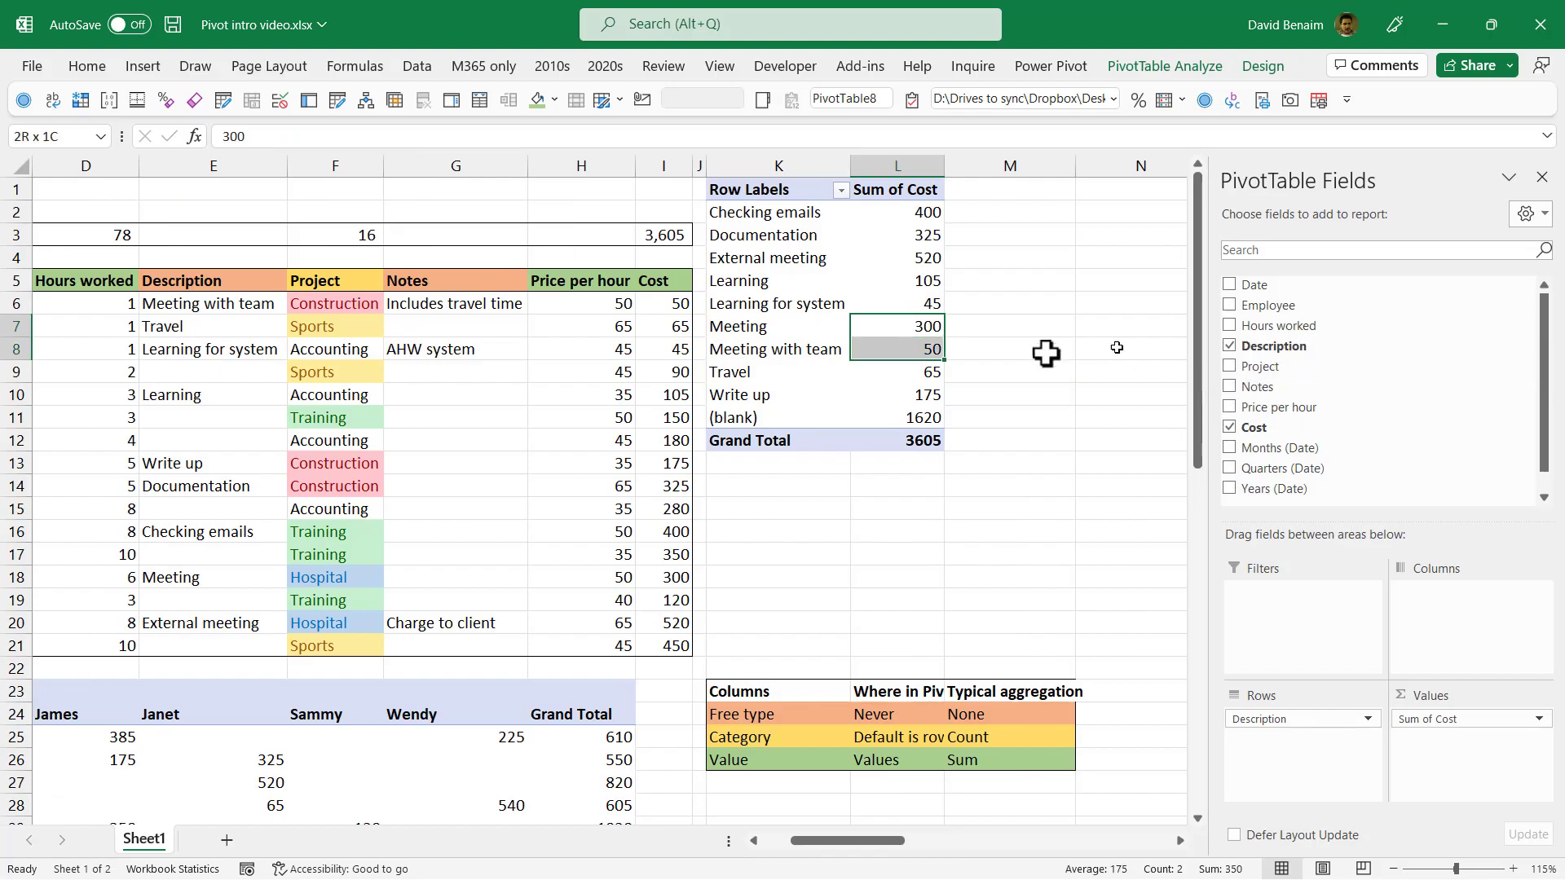
Examine the cost of the blank description row, and move back to the source data's columns for comparison.
left_click_drag(816, 420, 915, 416)
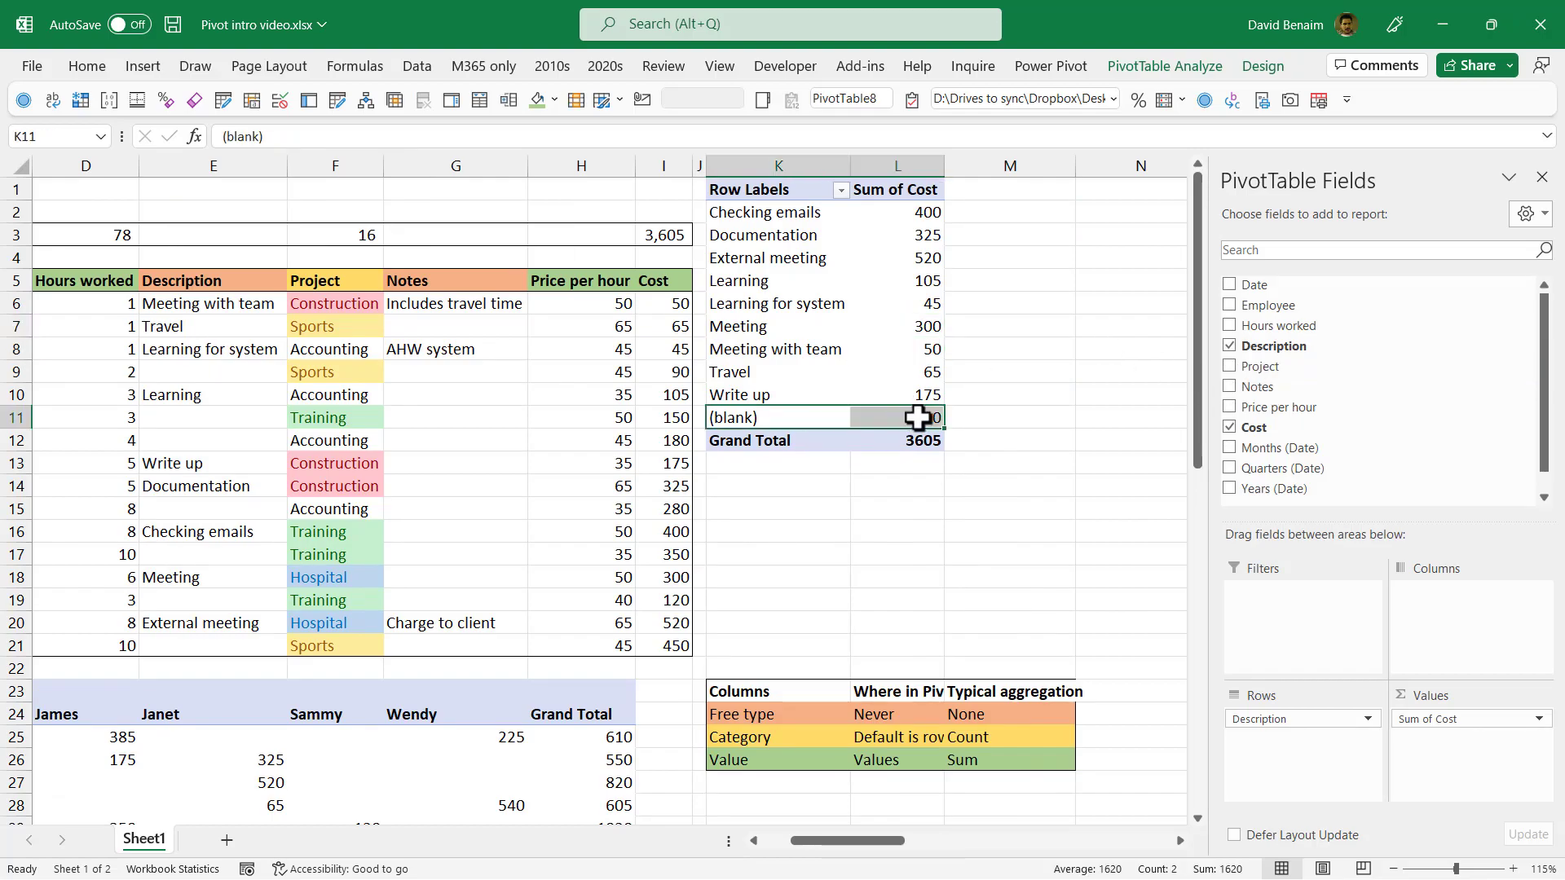
left_click(880, 352)
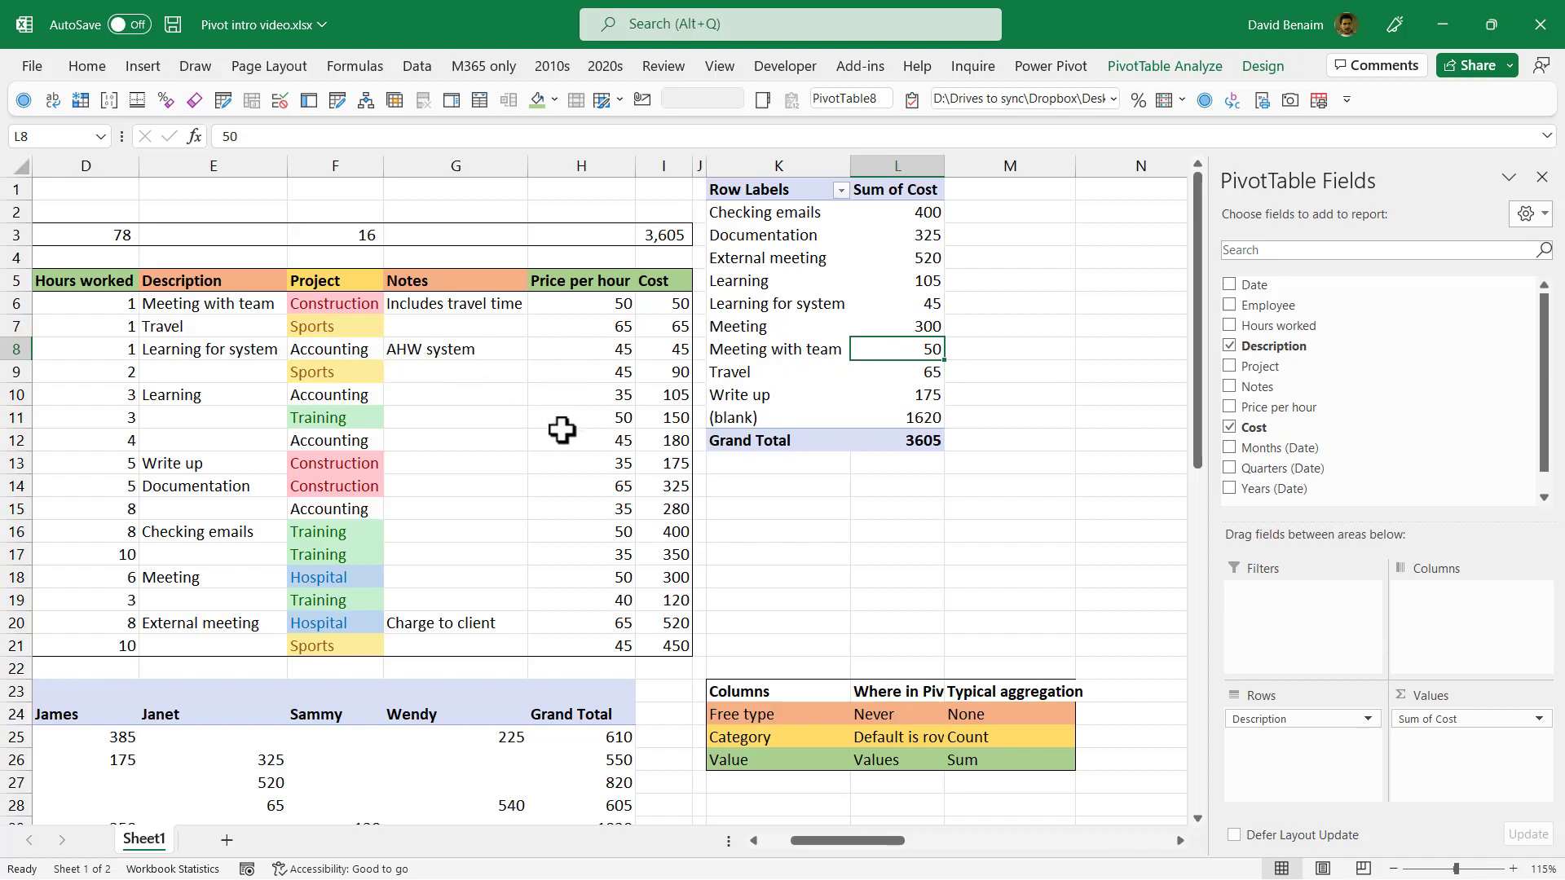
key("Left")
key("Left")
key("Left")
key("Left")
key("Left")
key("Left")
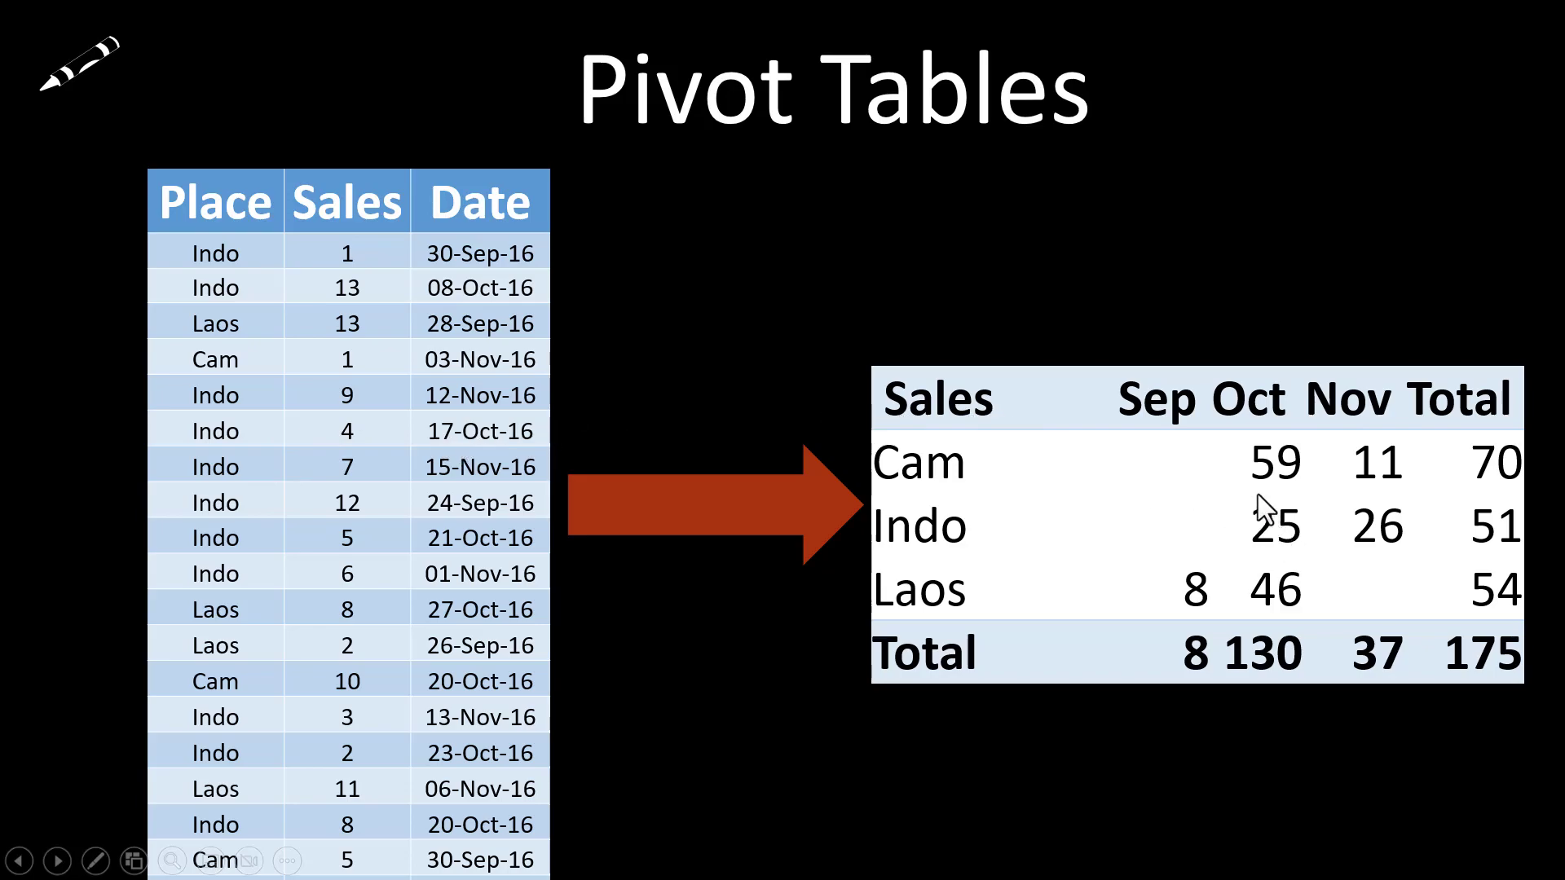
key("Right")
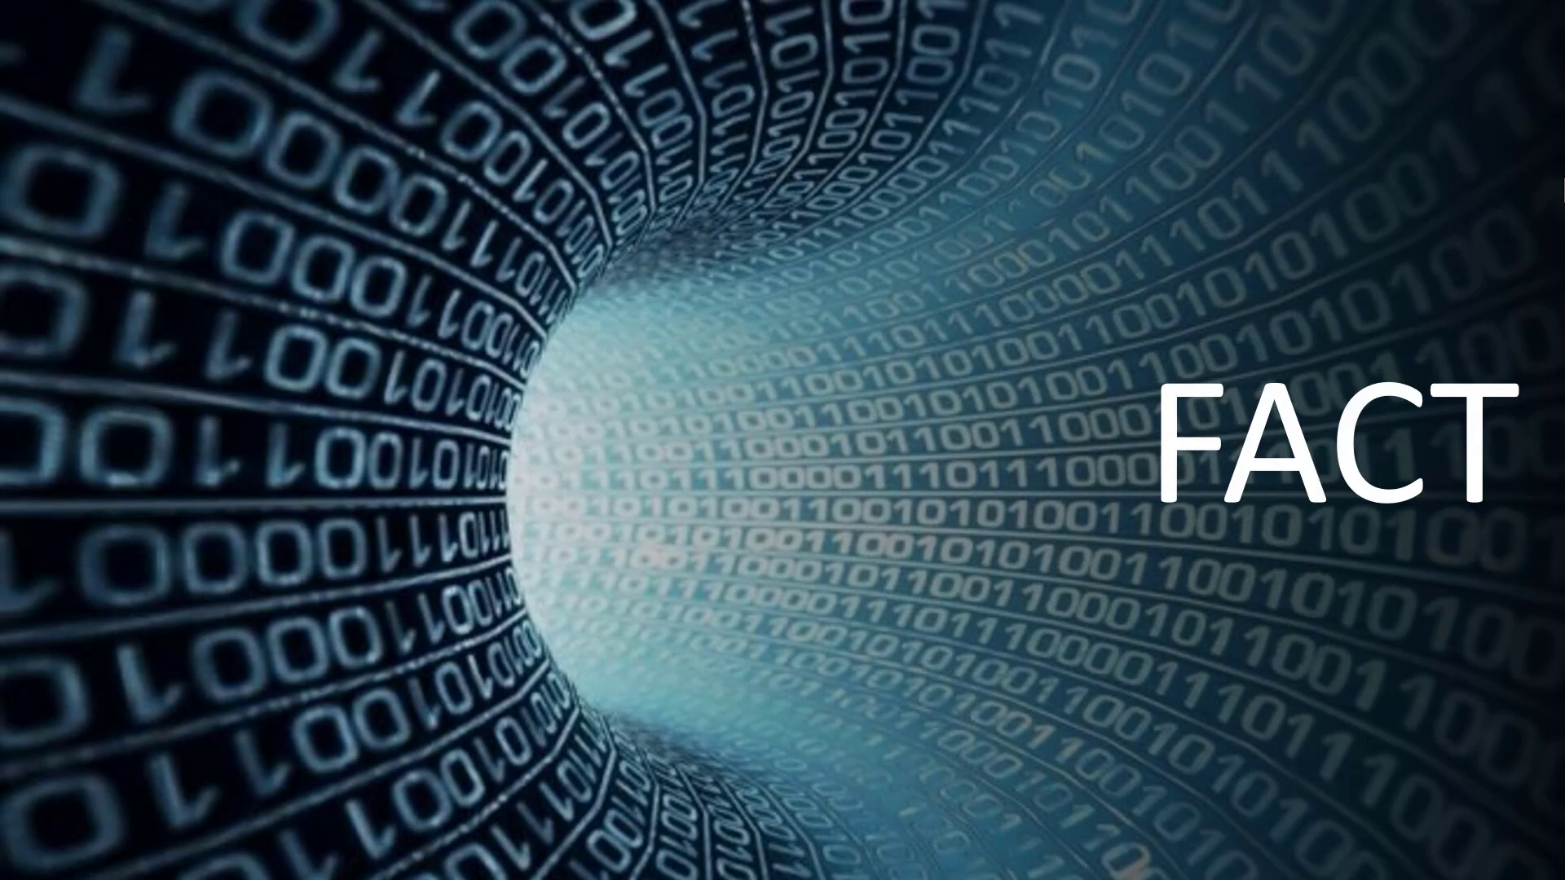
key("Right")
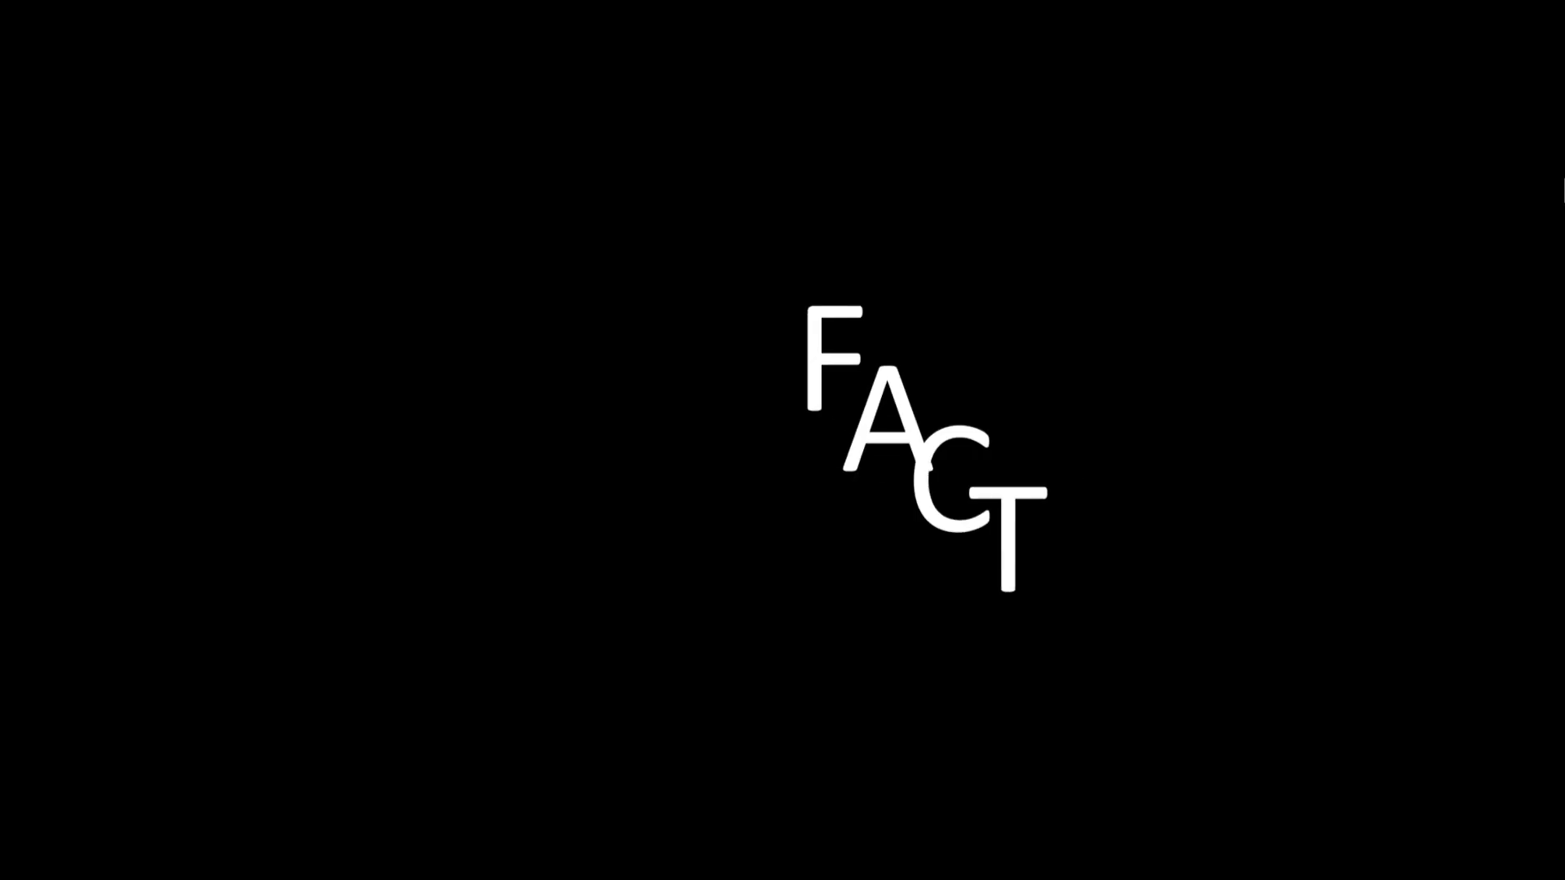
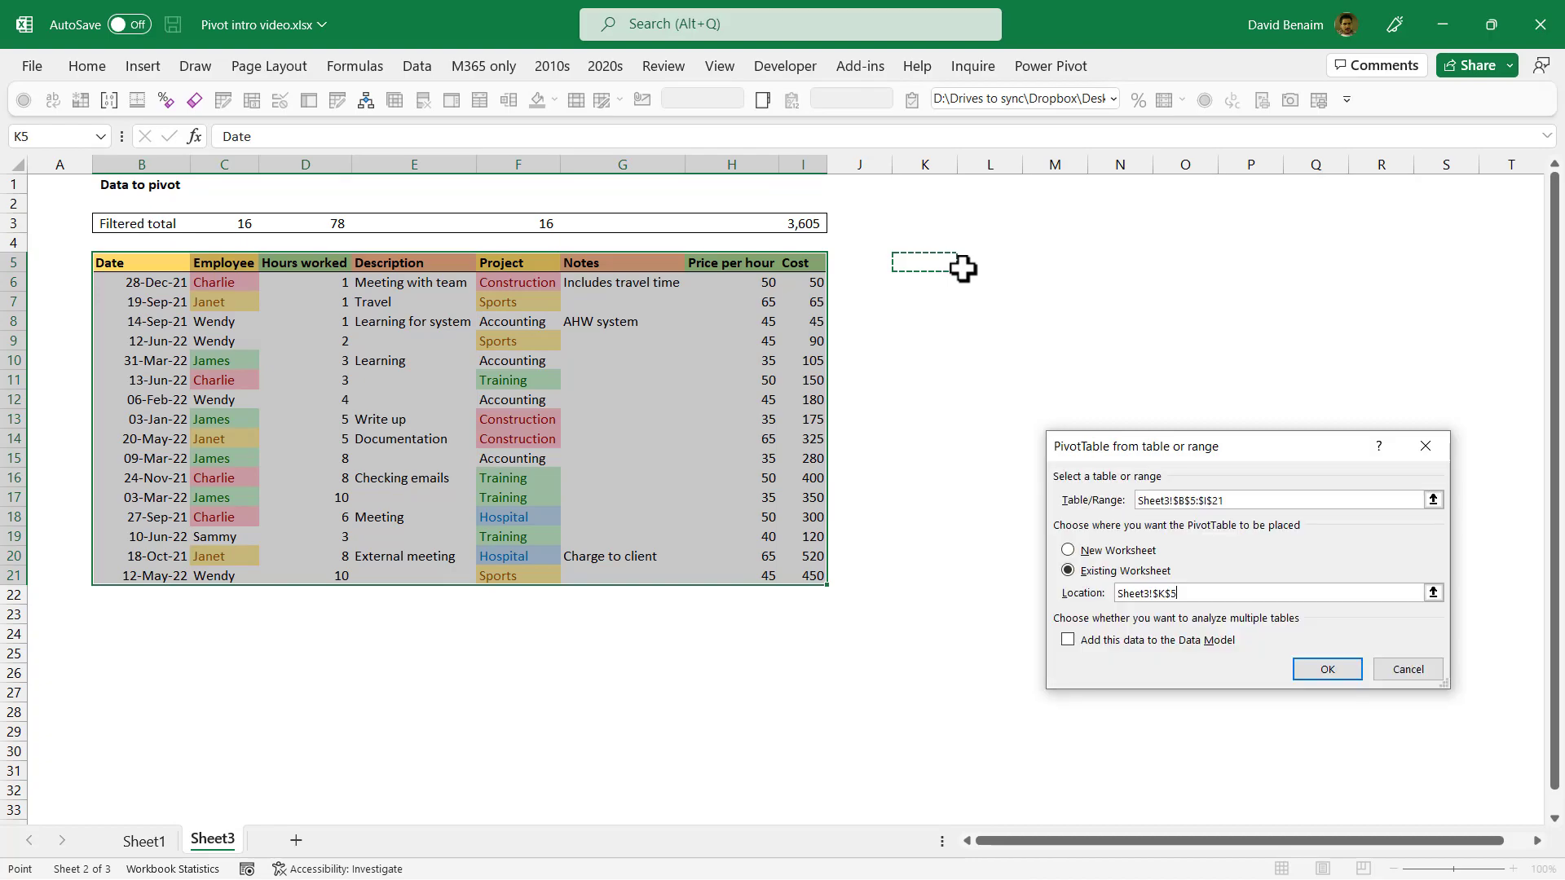
Create a pivot table from Sheet3 range B5:I21 at cell K5 with Date as rows and the sum of Hours worked as values.
key("Return")
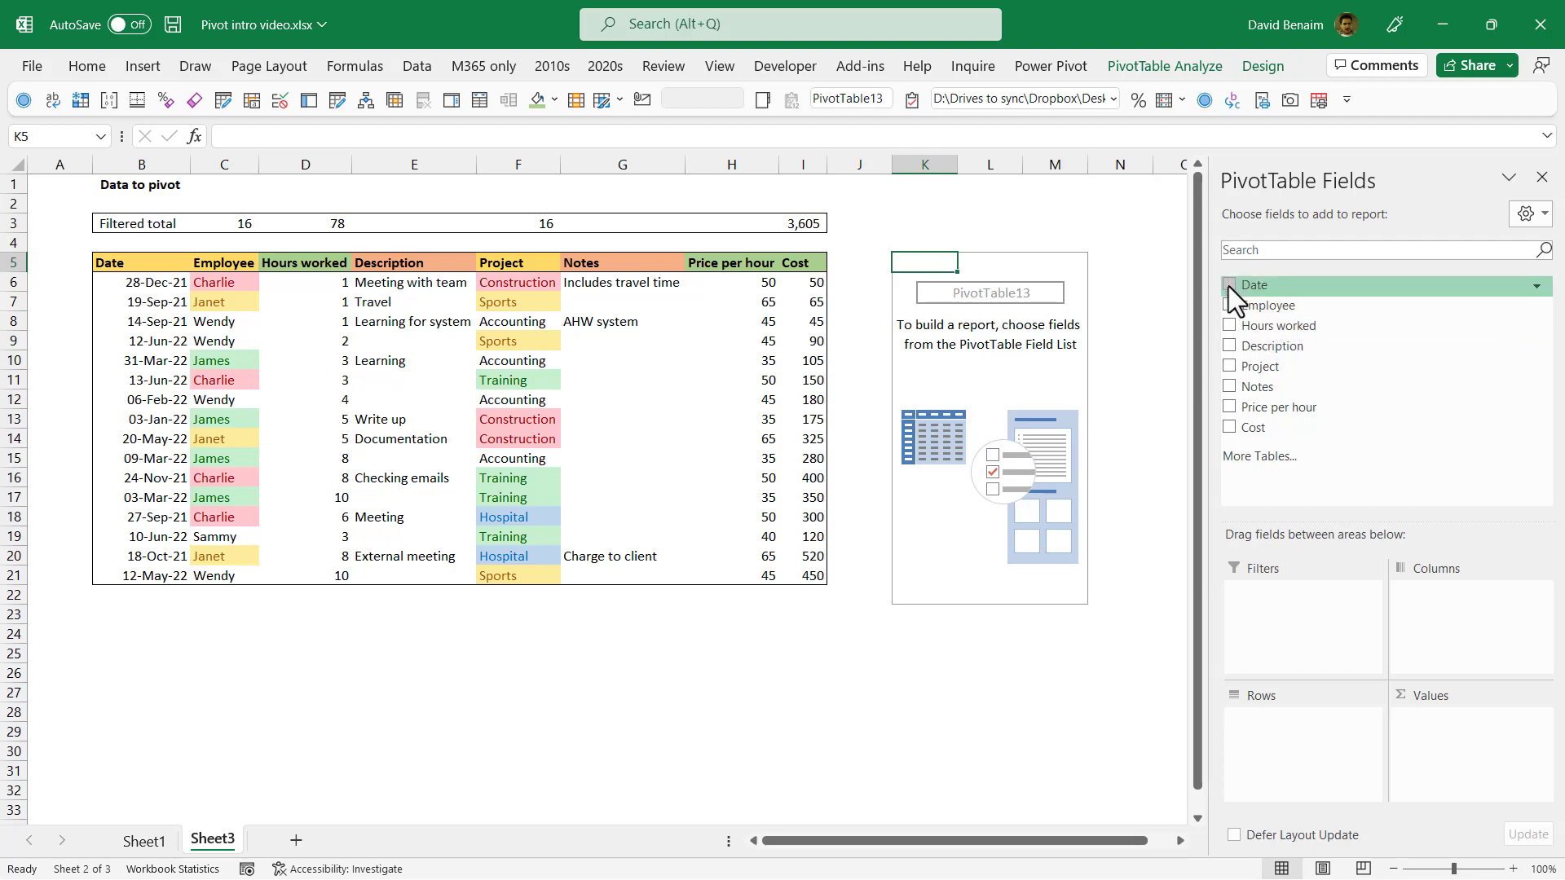
left_click(1230, 324)
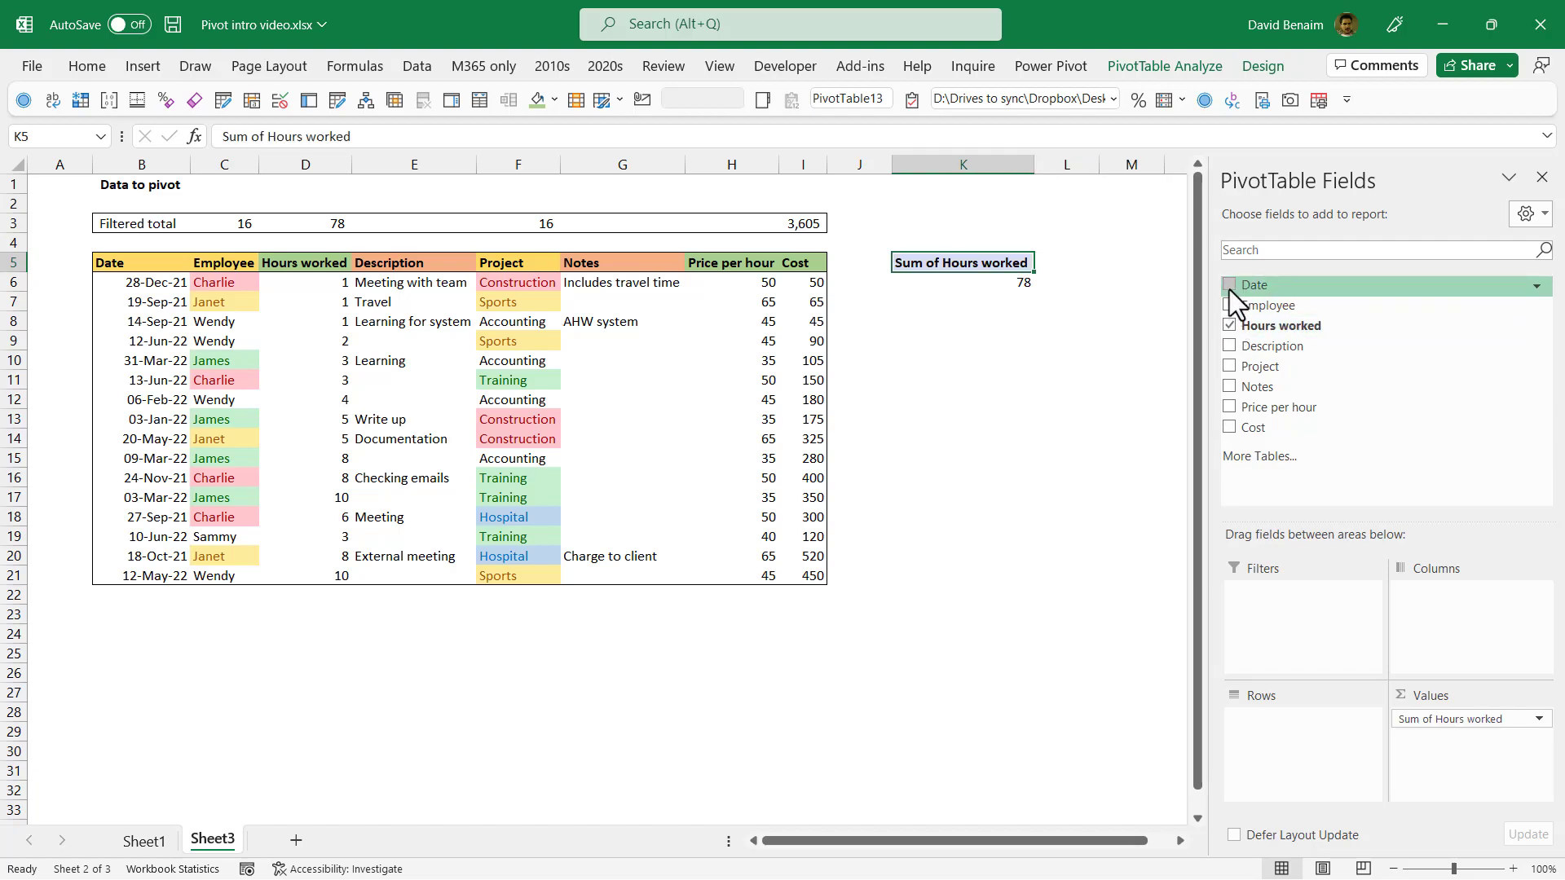
left_click(1229, 290)
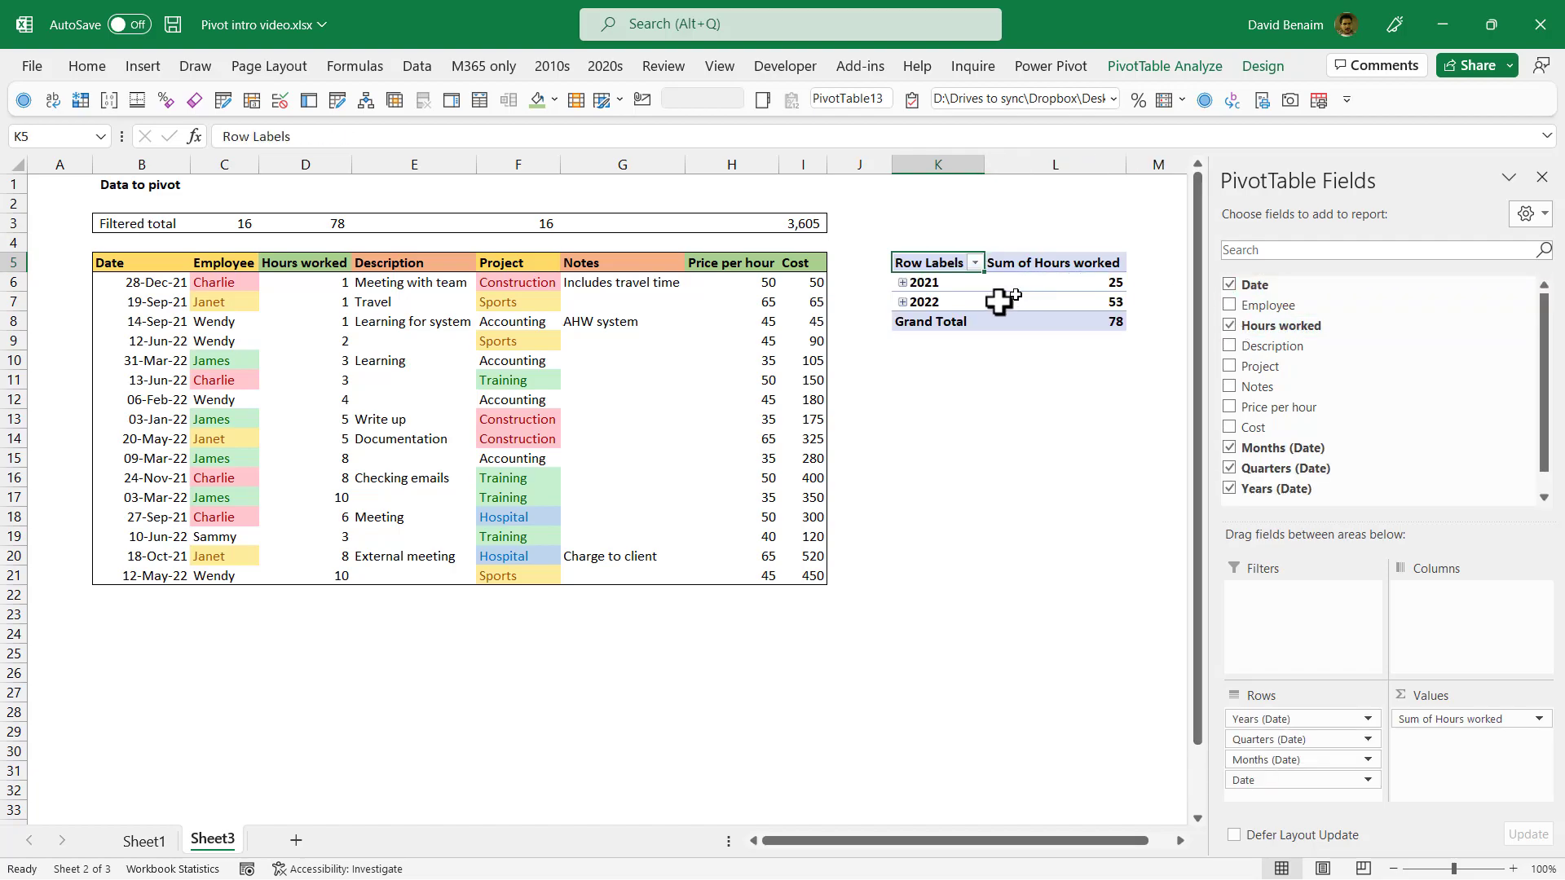
Expand 2021, Qtr3 and Sep in the new pivot table to inspect the hours down to individual dates.
left_click(925, 284)
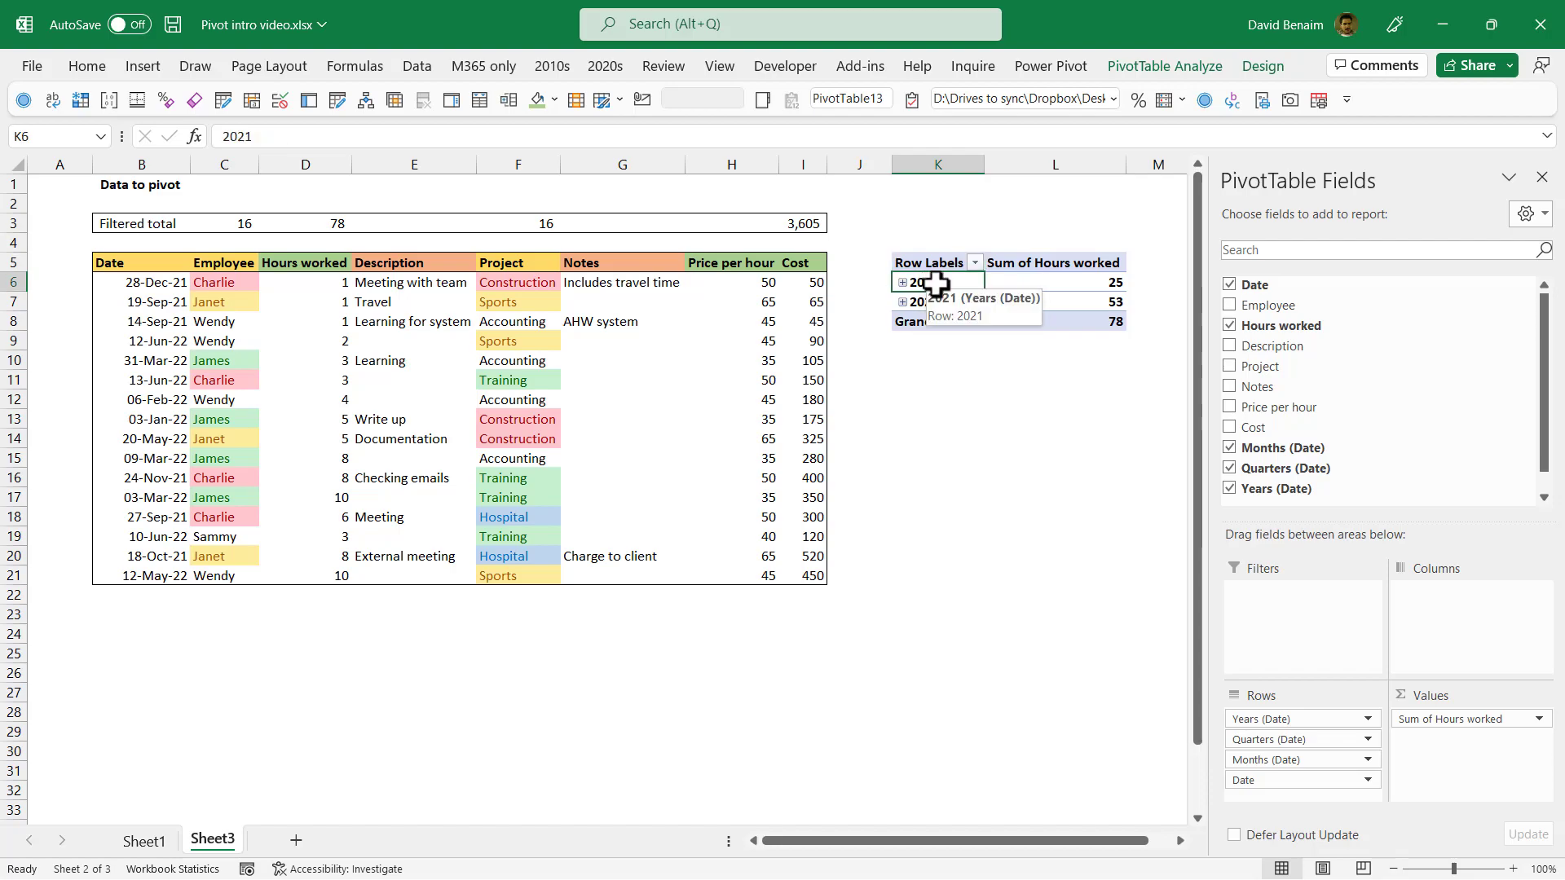
left_click(902, 282)
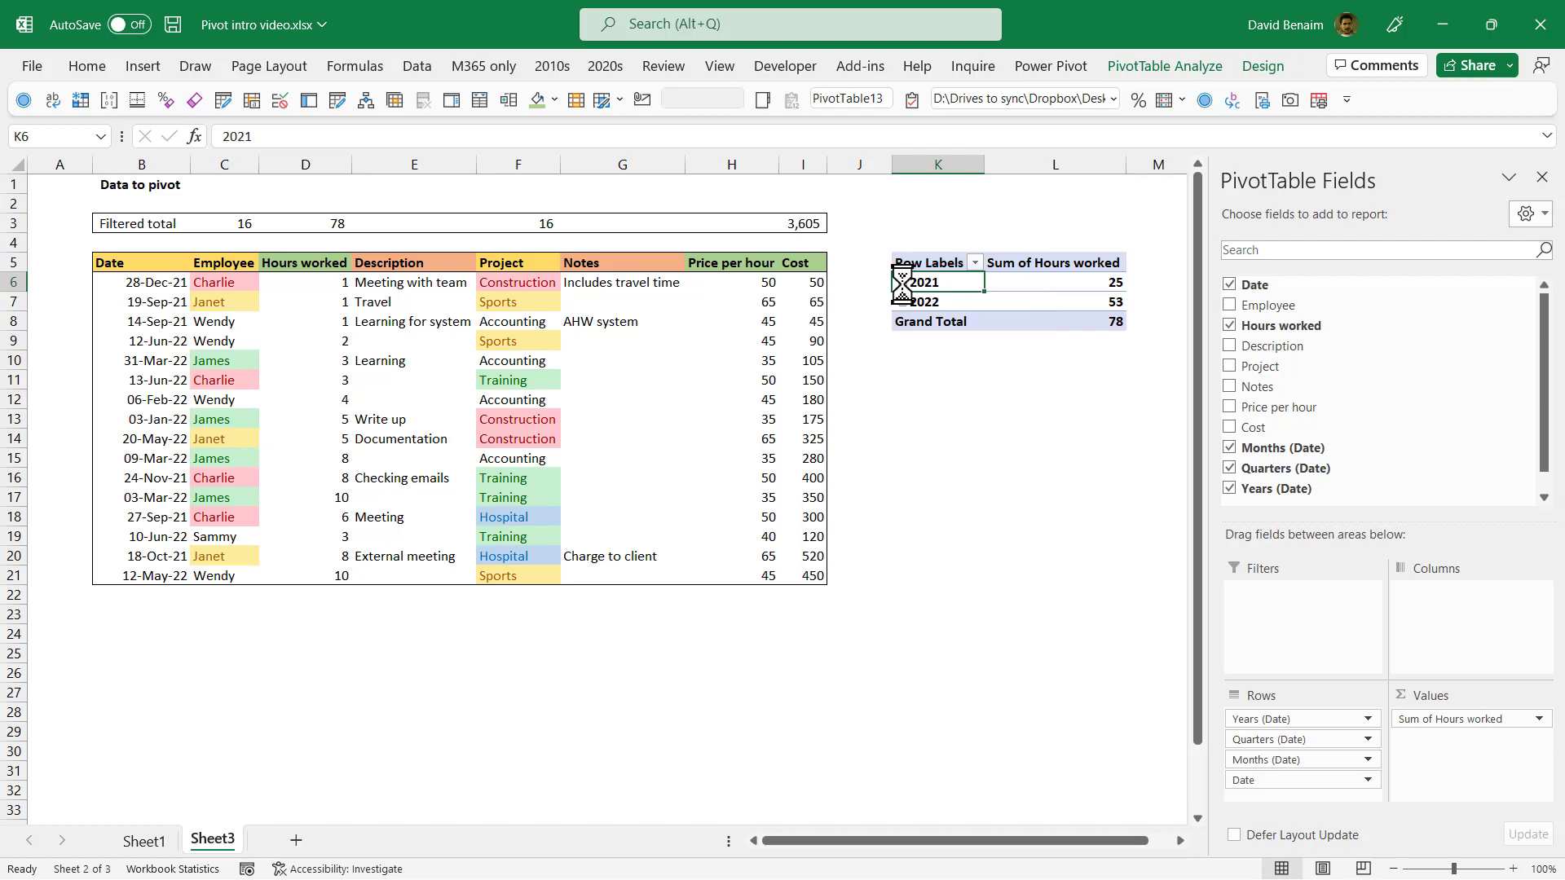
left_click(916, 302)
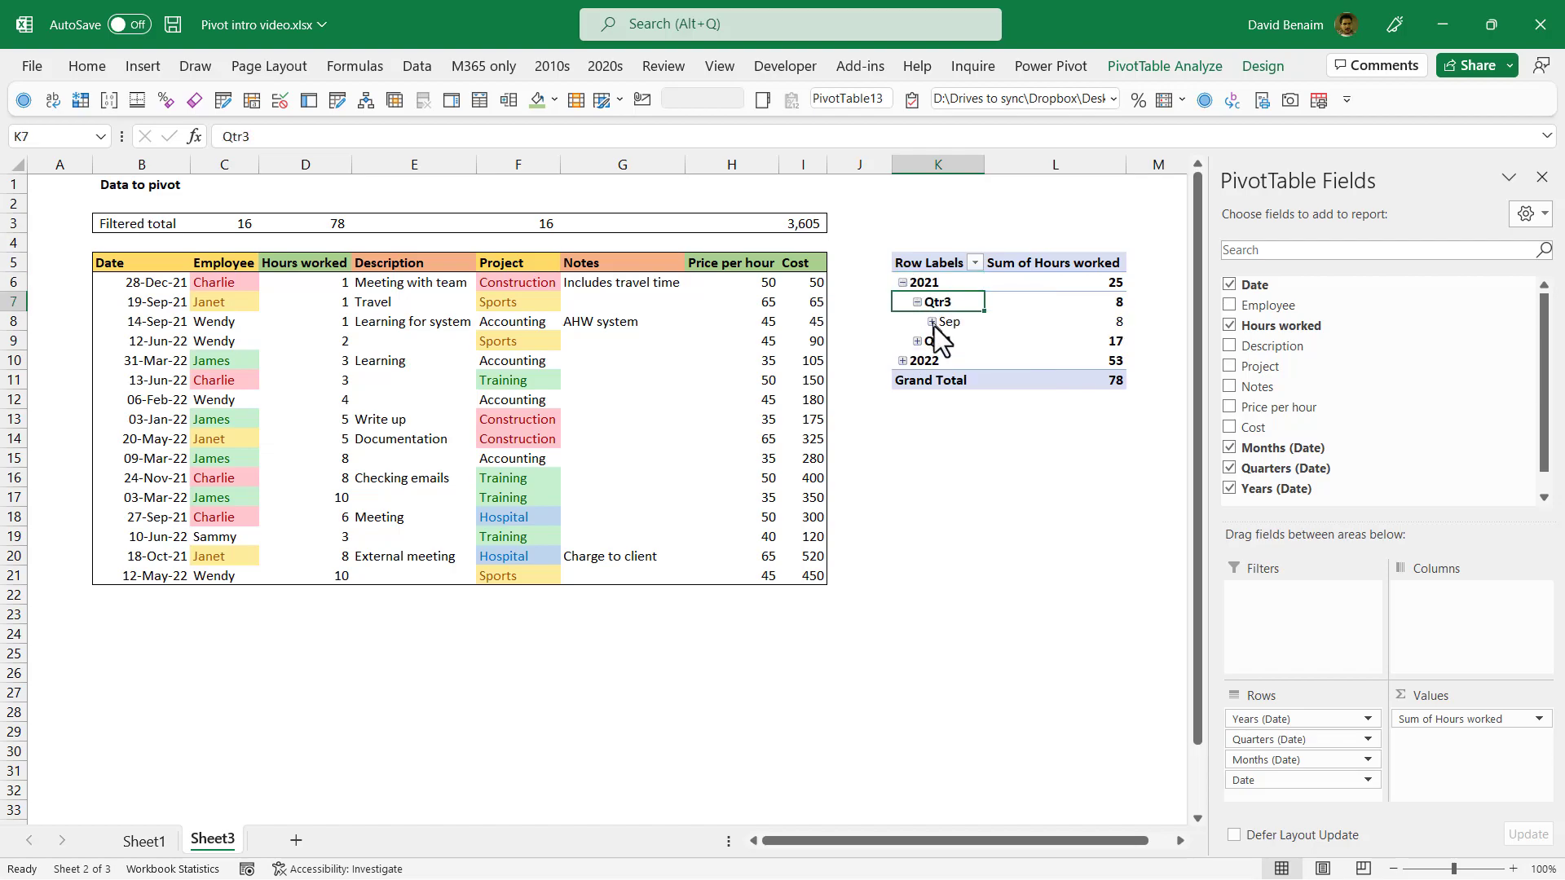
left_click(931, 322)
Ungroup the date rows of the pivot table so each individual date is listed, and look over the dates.
right_click(982, 322)
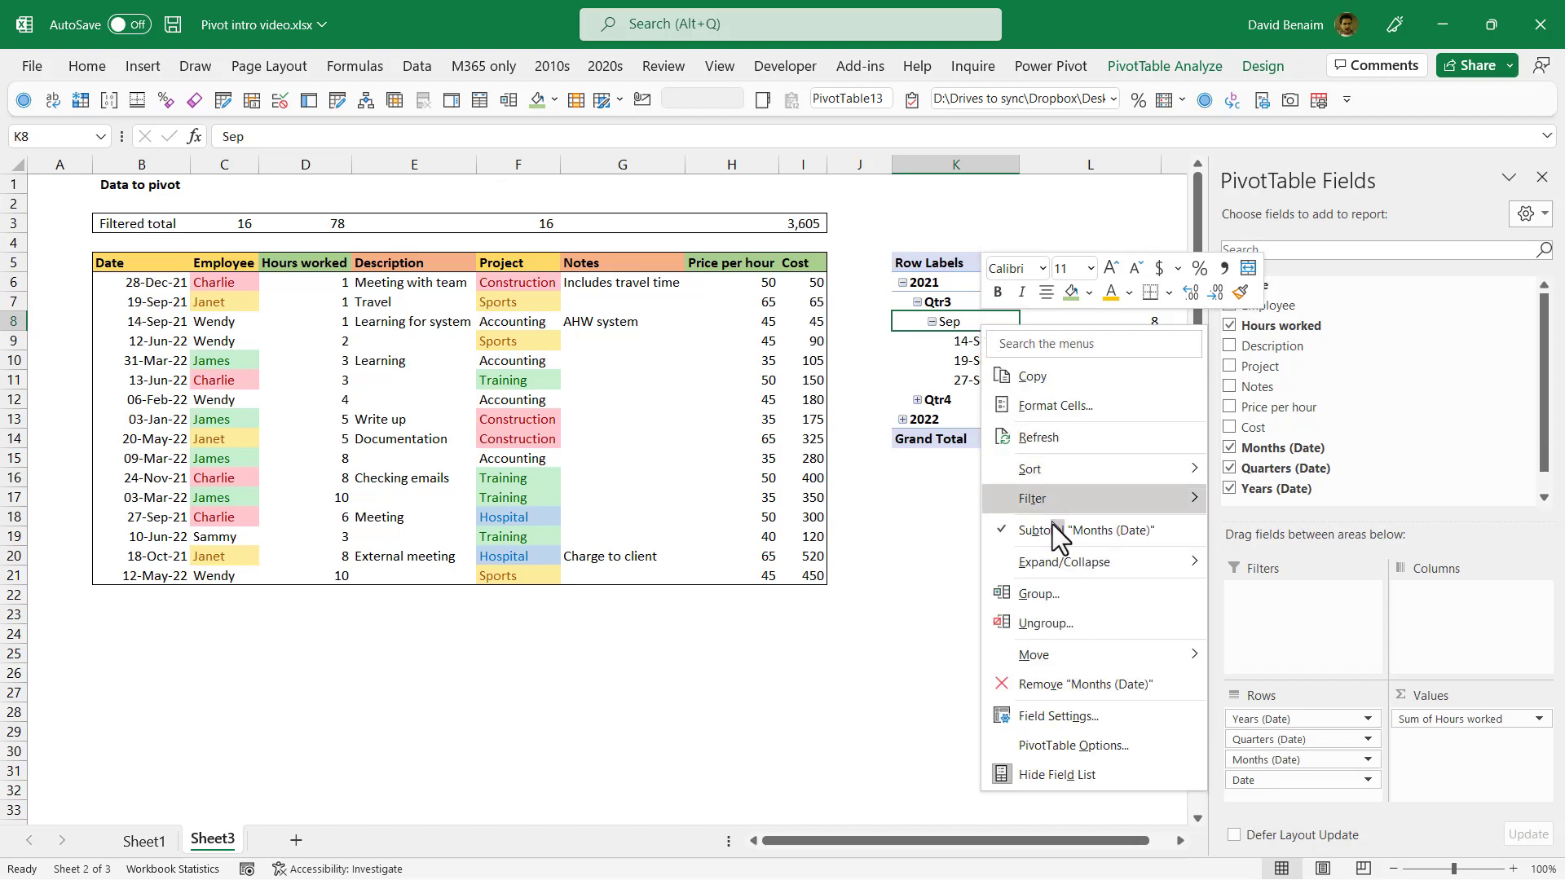
left_click(1084, 621)
left_click_drag(954, 284, 975, 572)
left_click(950, 323)
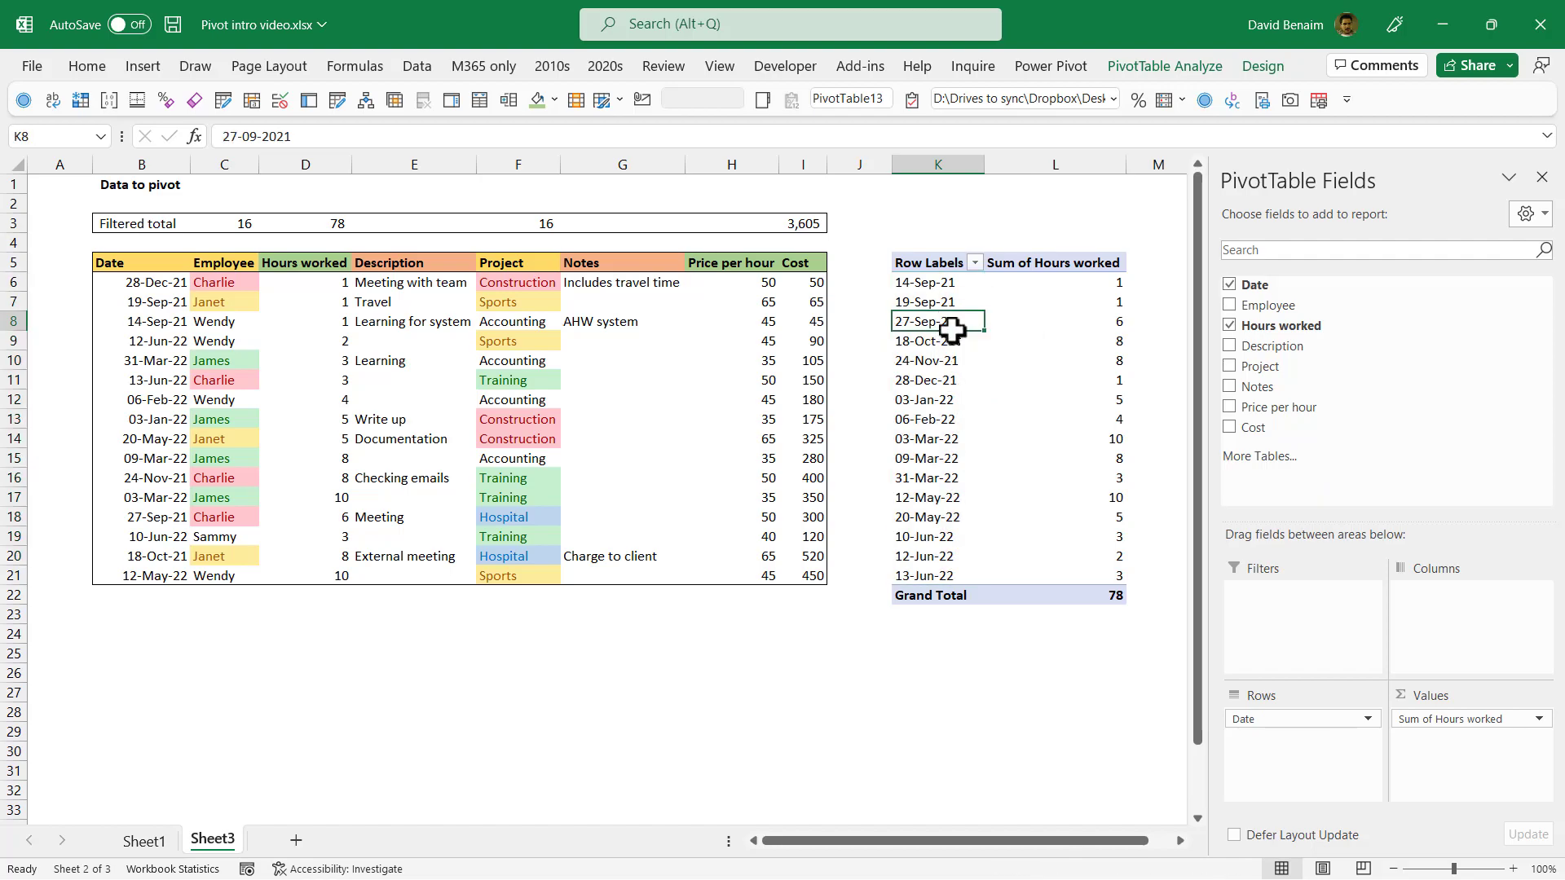
Group the pivot table's dates by both Months and Years.
right_click(941, 323)
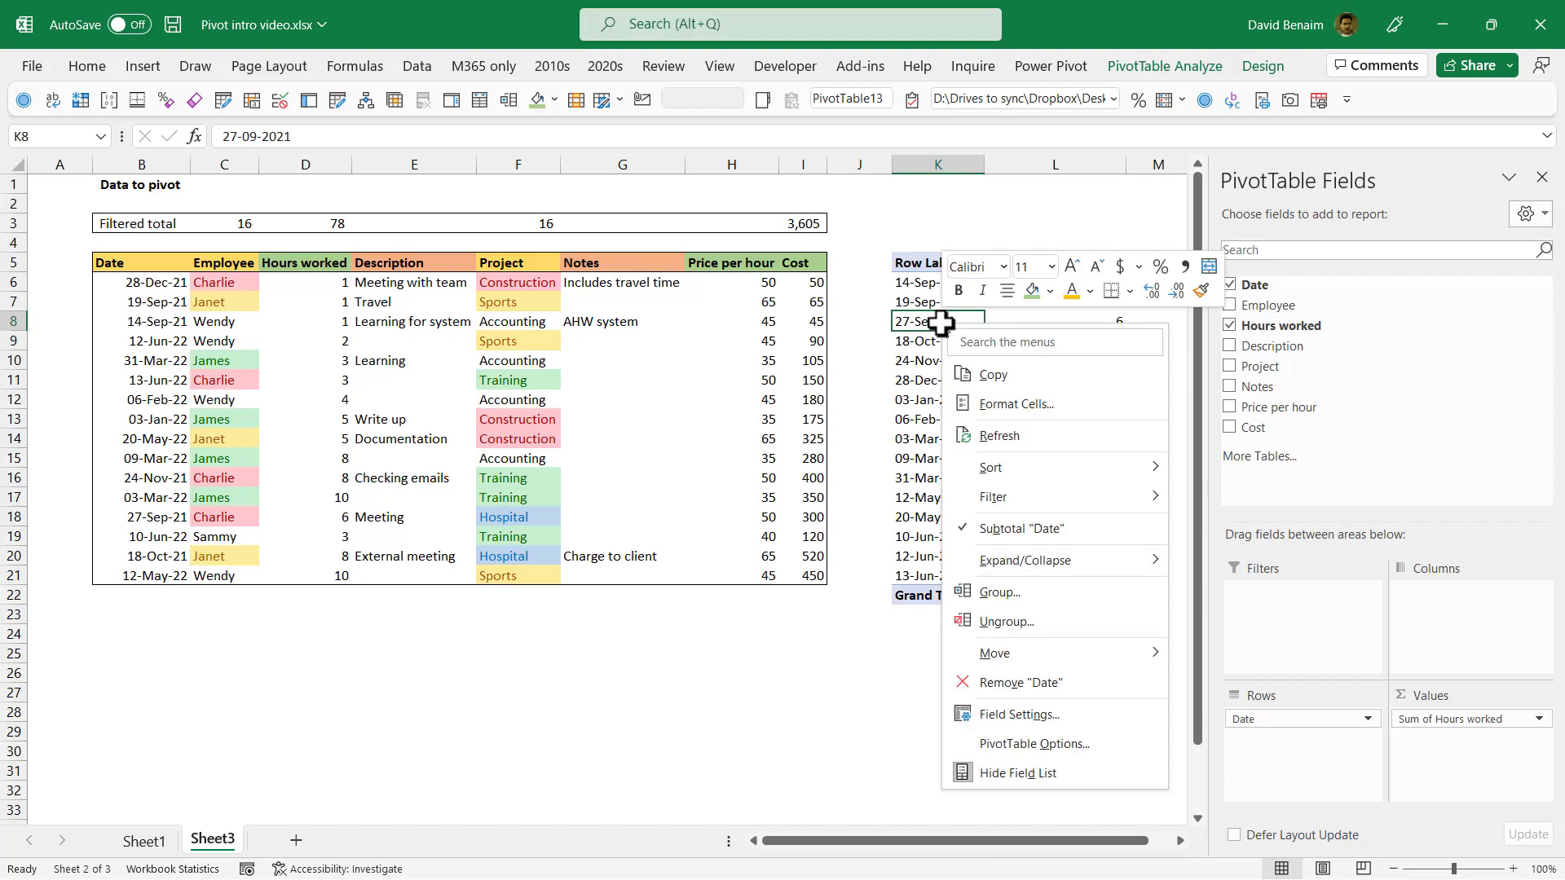
left_click(1053, 590)
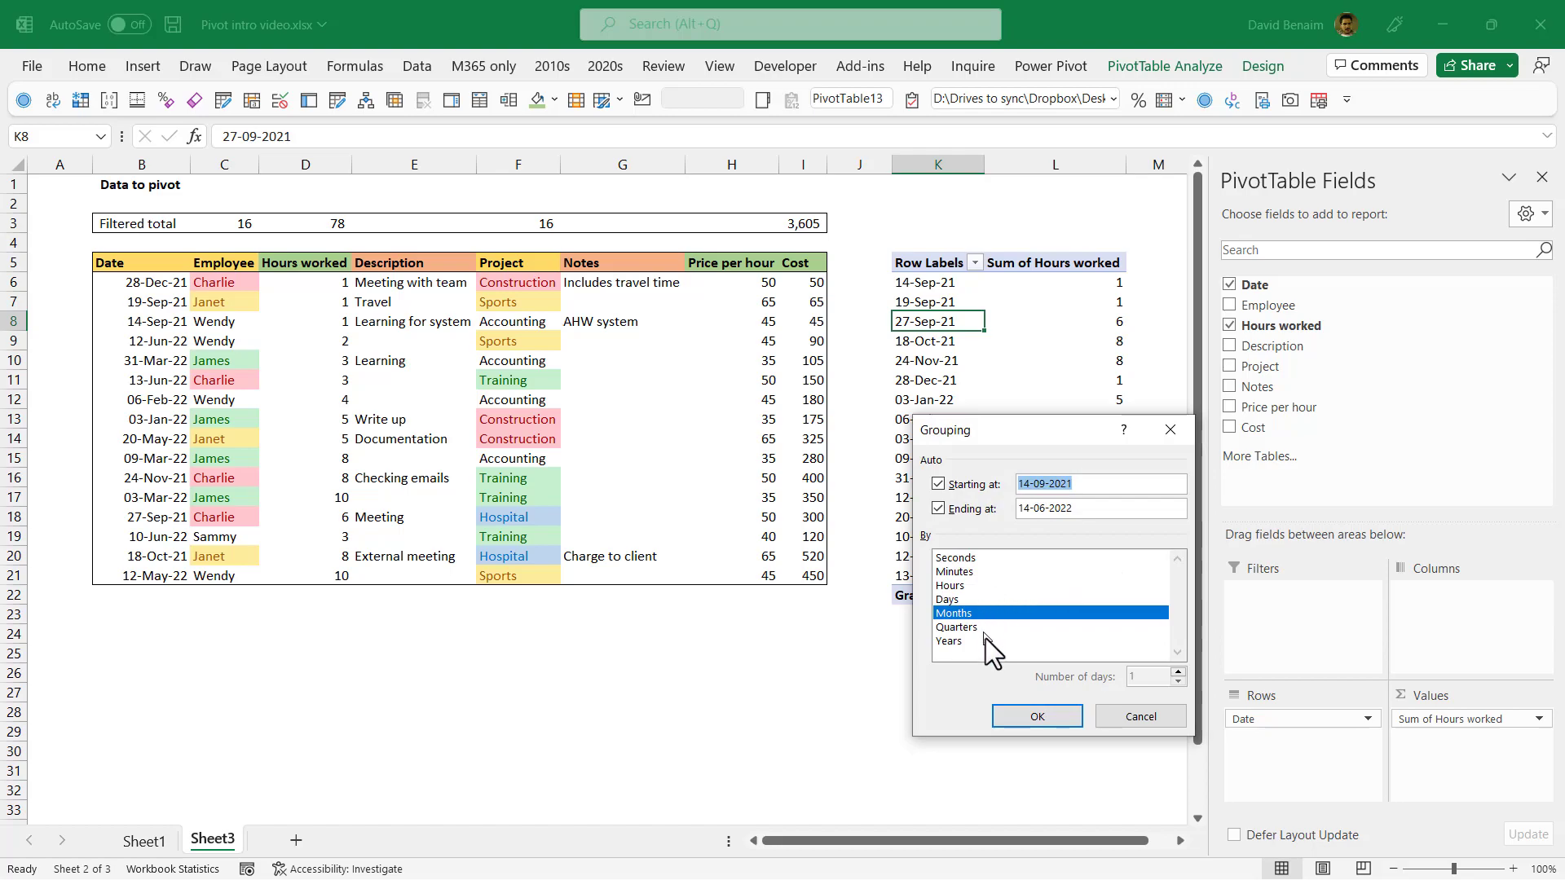
left_click(994, 646)
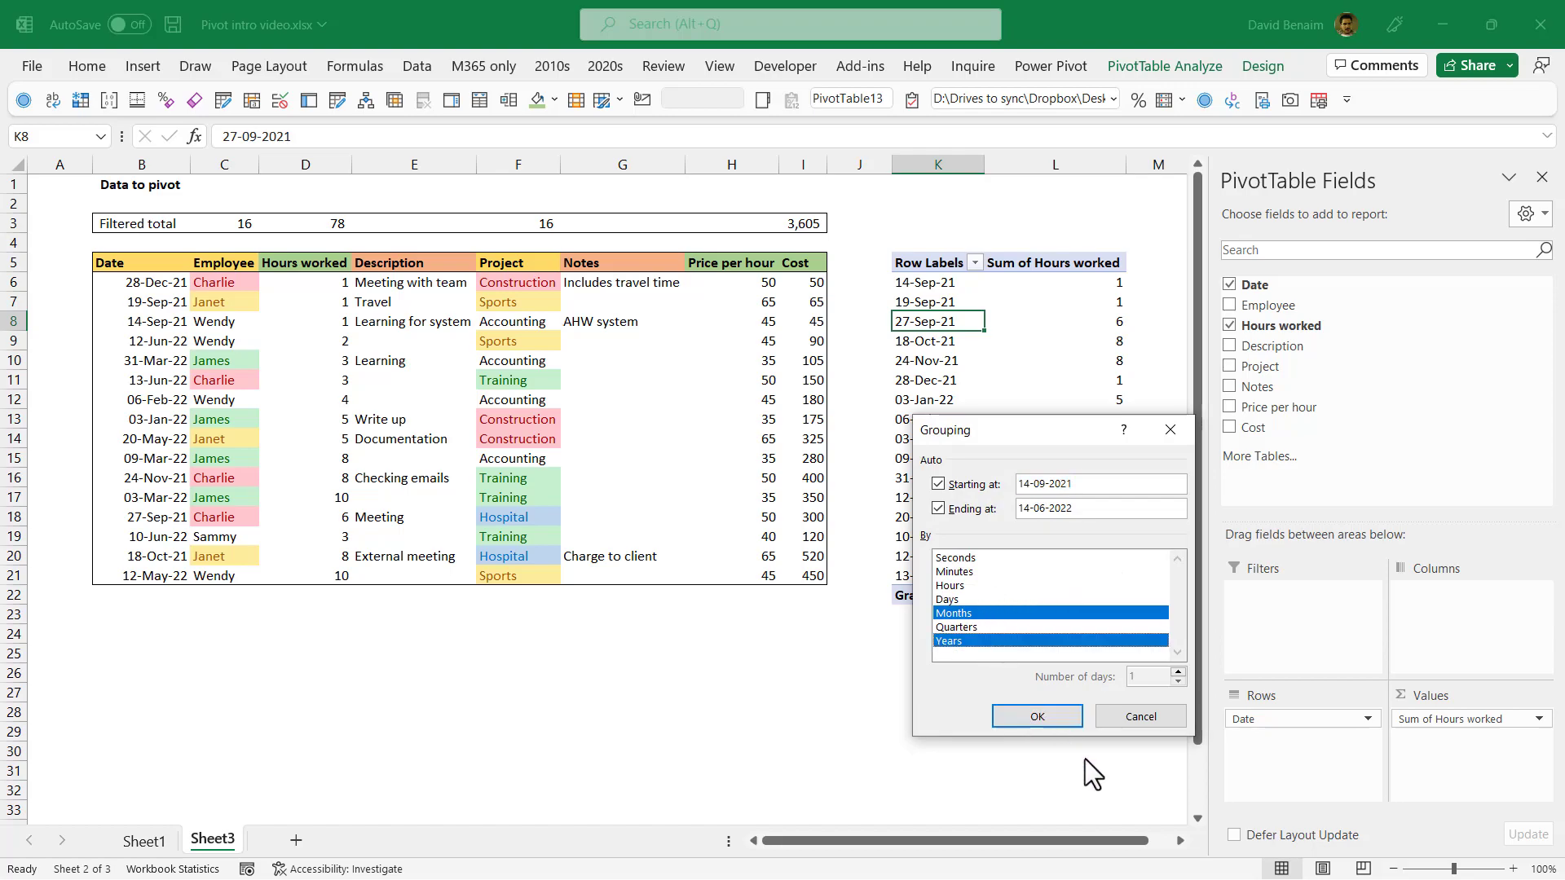
left_click(1051, 720)
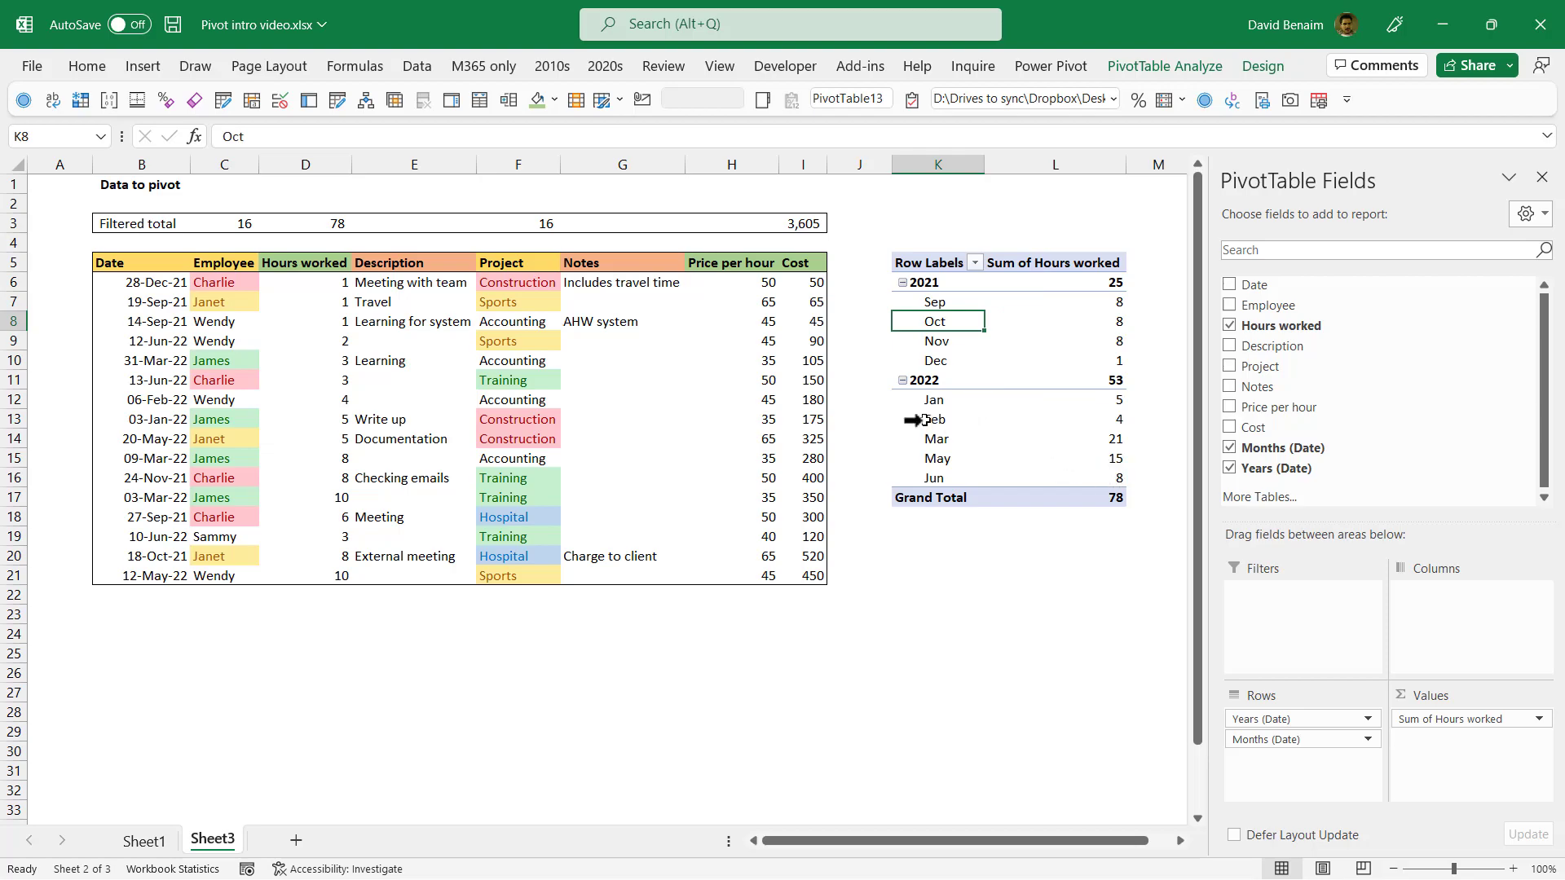
Remove Years from the pivot rows to view months alone, and restore it above Months.
left_click(1229, 468)
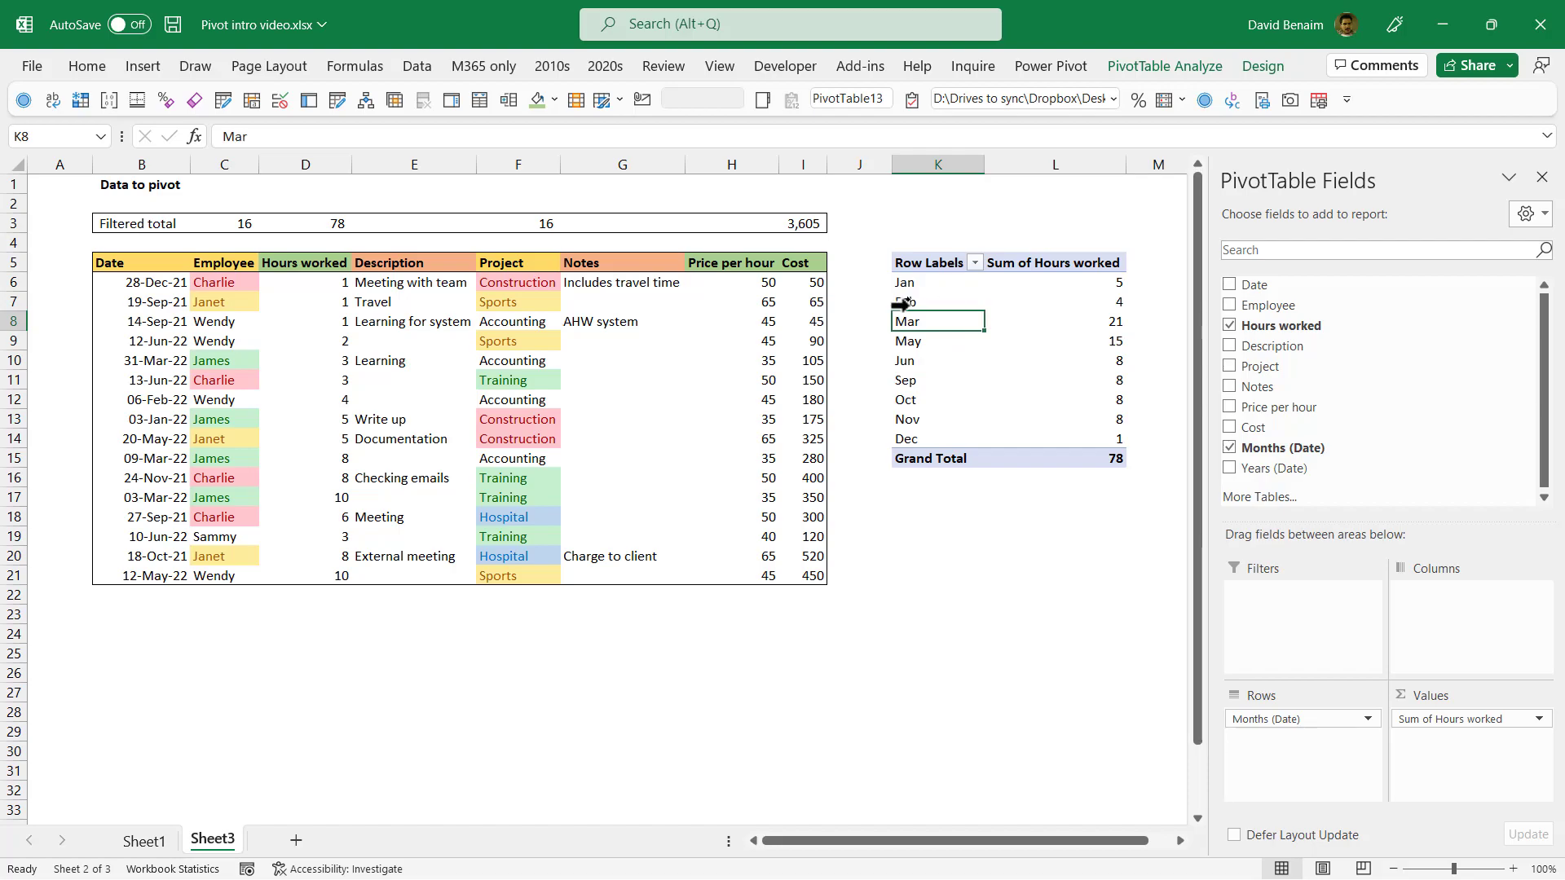
left_click_drag(931, 282, 1064, 284)
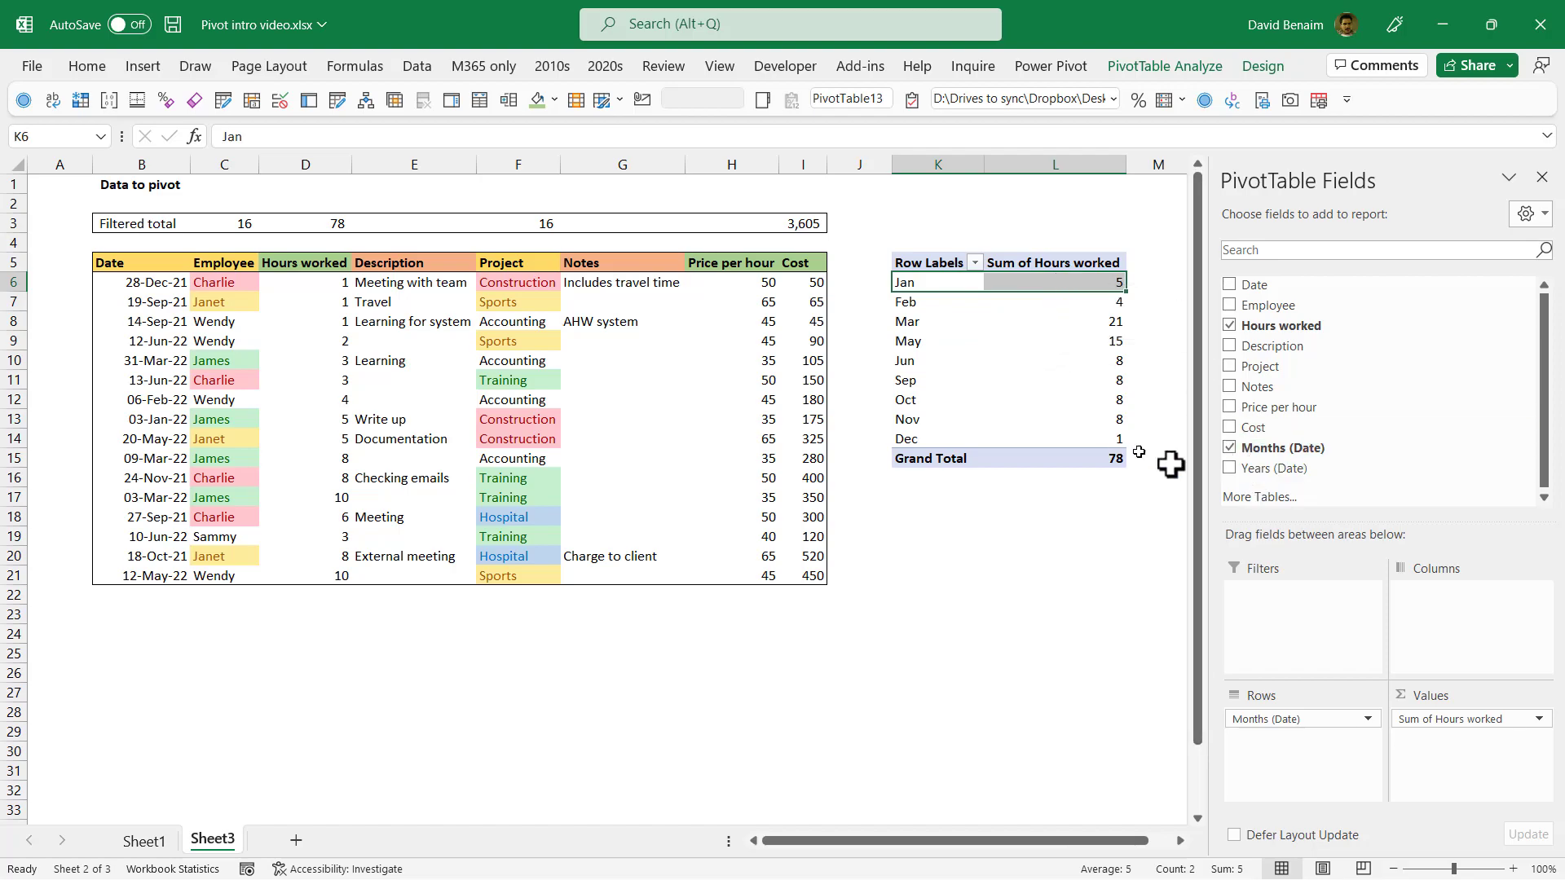
left_click(1229, 468)
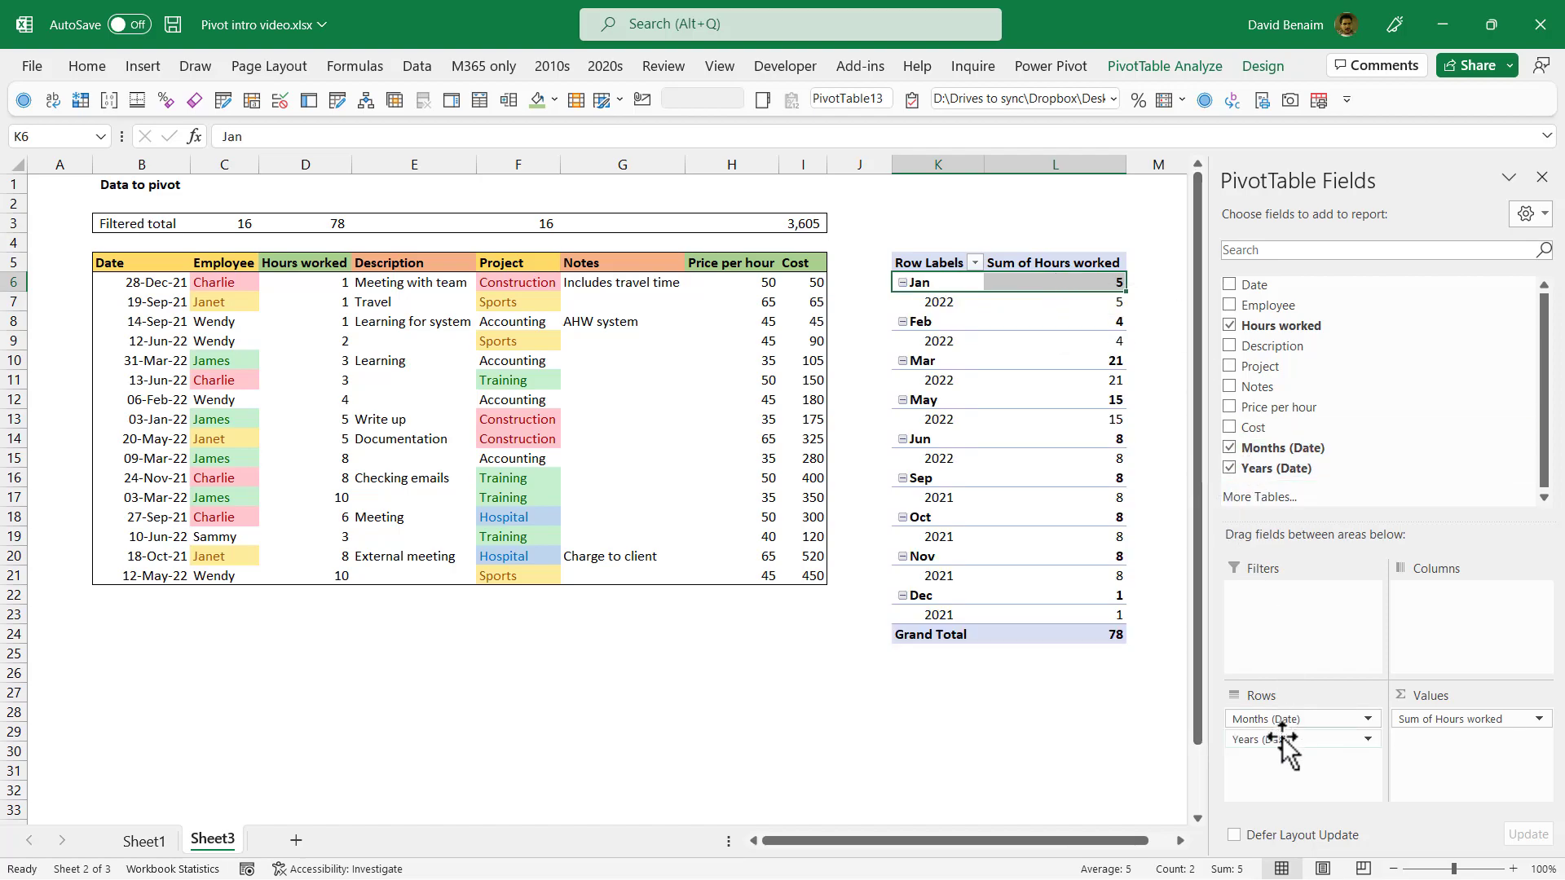
mouse_move(1283, 736)
left_mouse_down()
mouse_move(1303, 735)
mouse_move(1286, 722)
left_mouse_up()
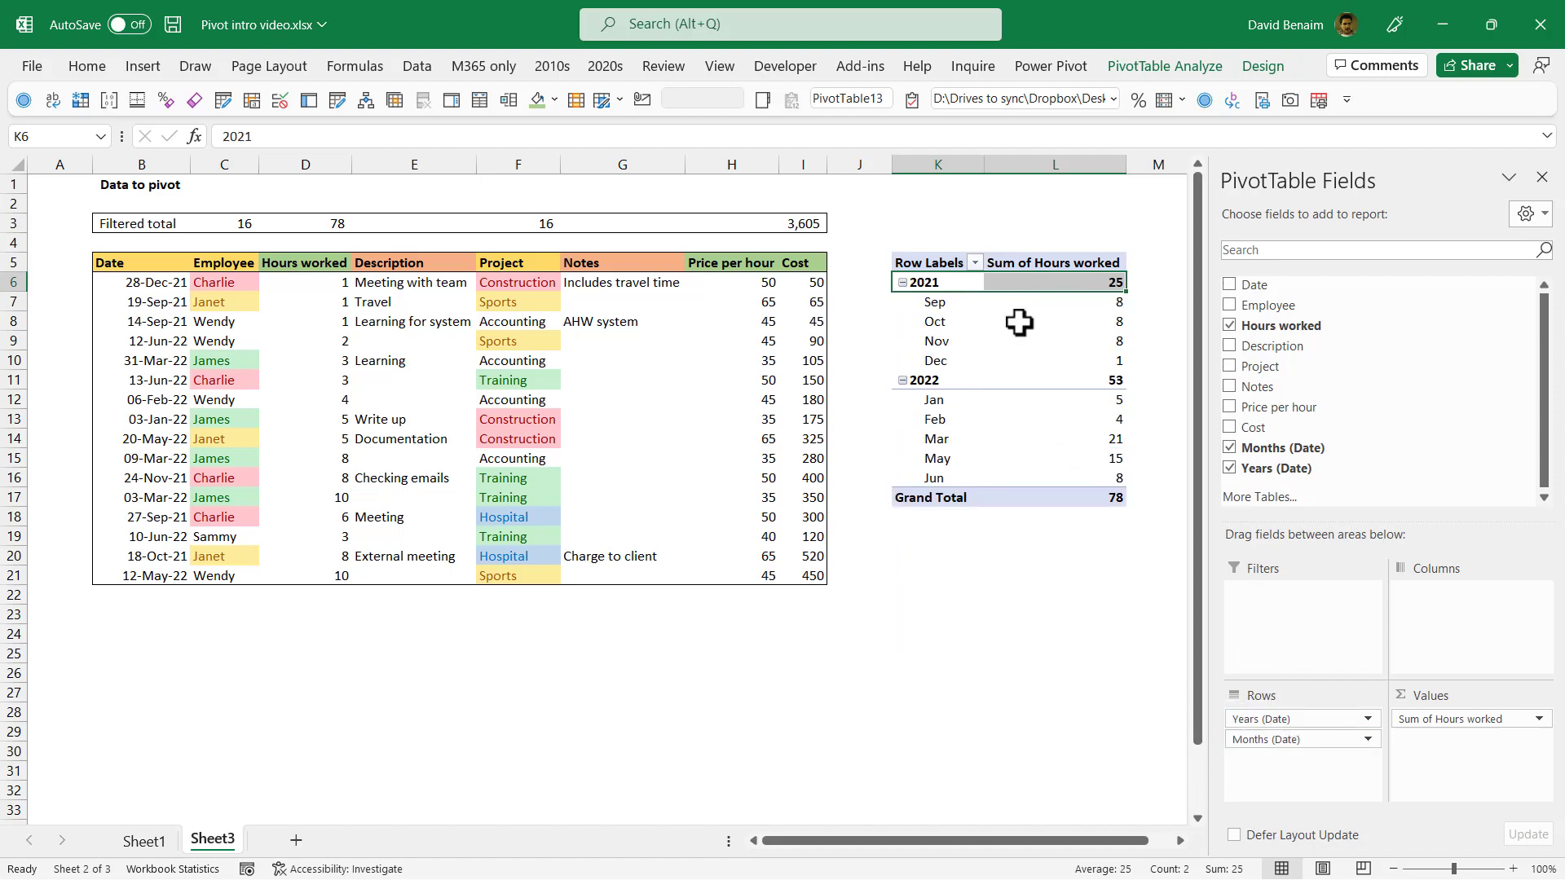
Add Hours worked to the pivot table's values three more times, giving four hours columns beside the year and month rows.
scroll(814, 318, "right", 4)
left_click(612, 308)
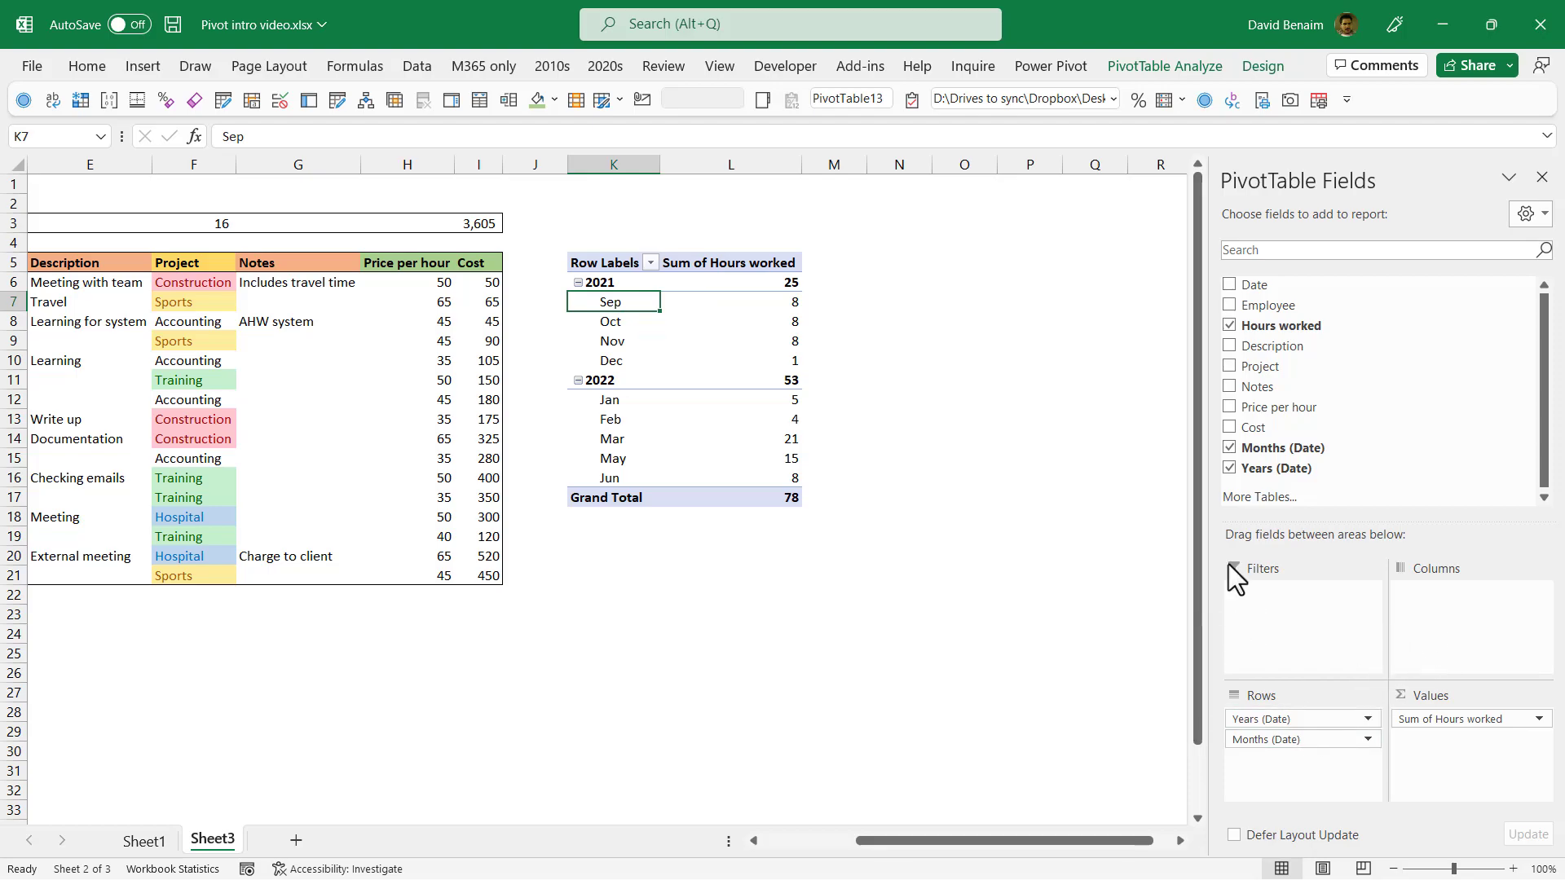
mouse_move(741, 439)
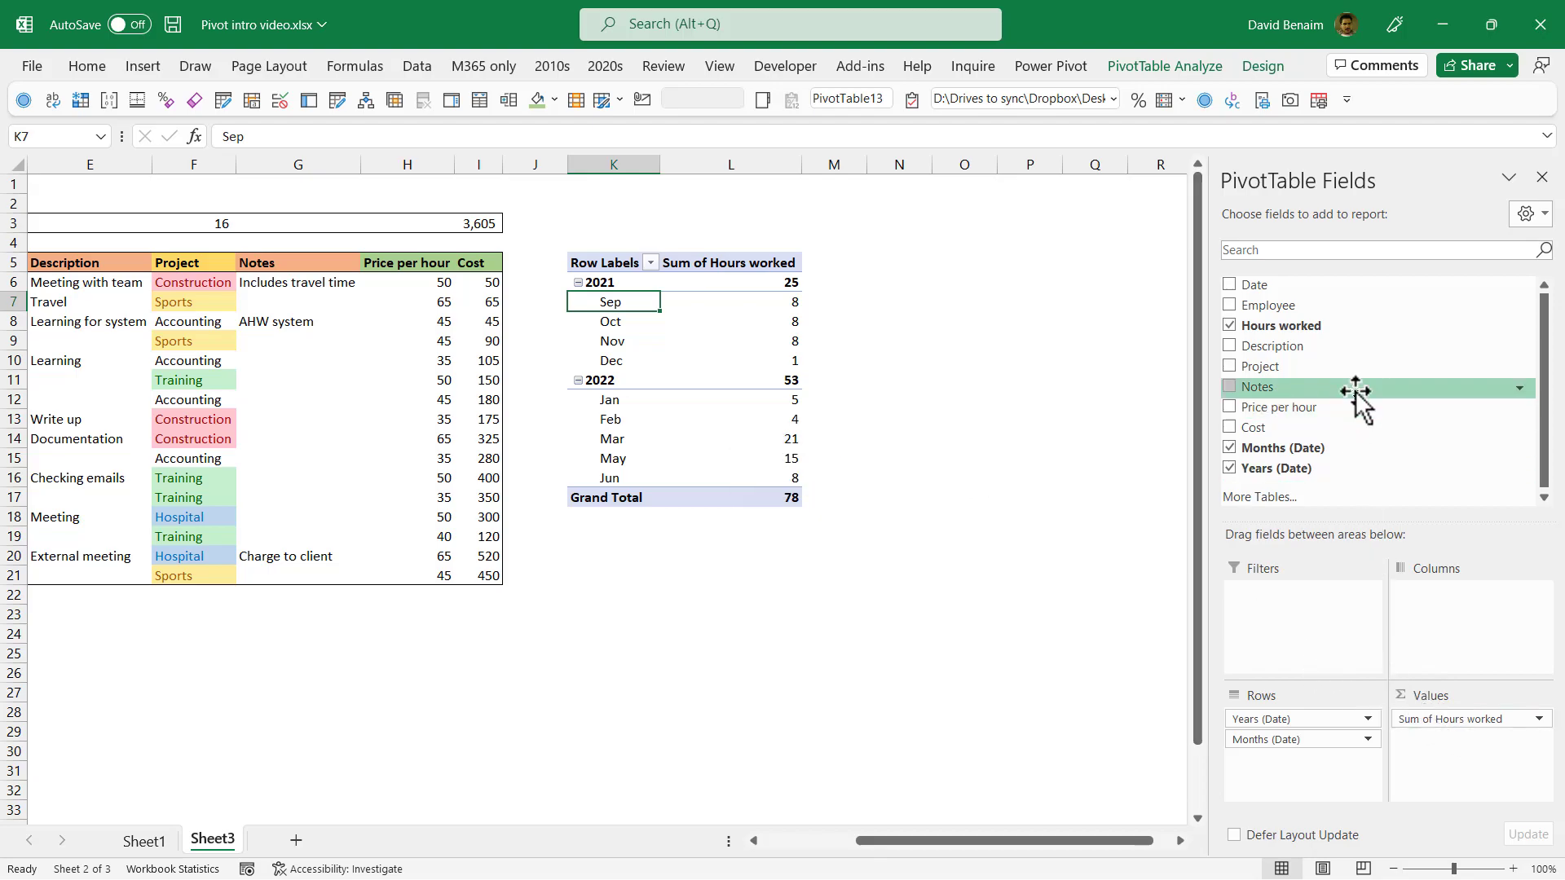
left_click_drag(1285, 330, 1498, 778)
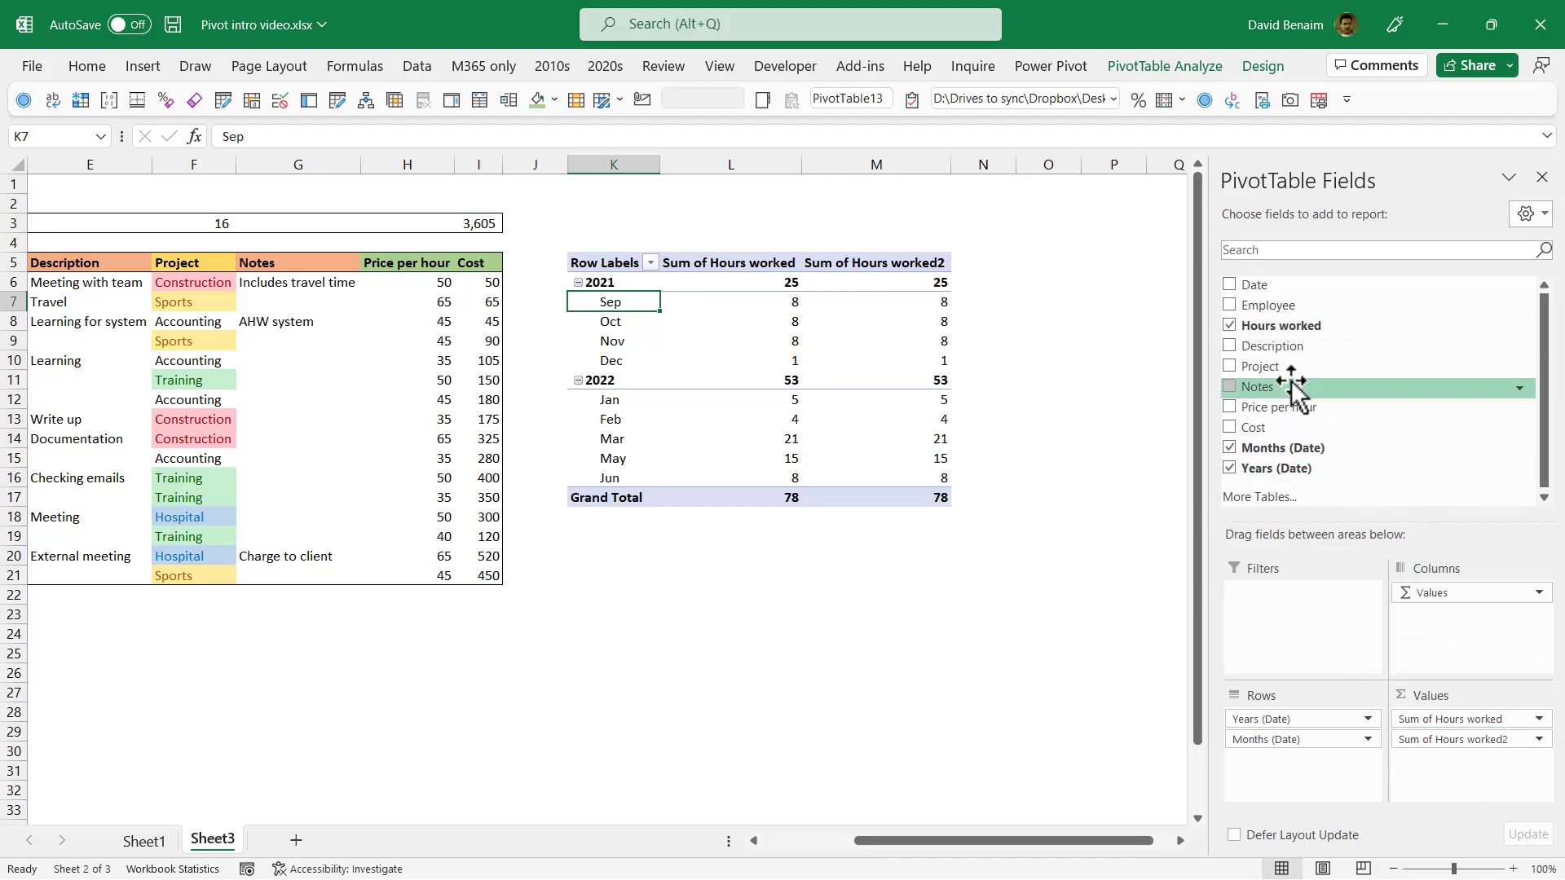
left_click_drag(1296, 327, 1491, 806)
left_click_drag(1312, 326, 1459, 802)
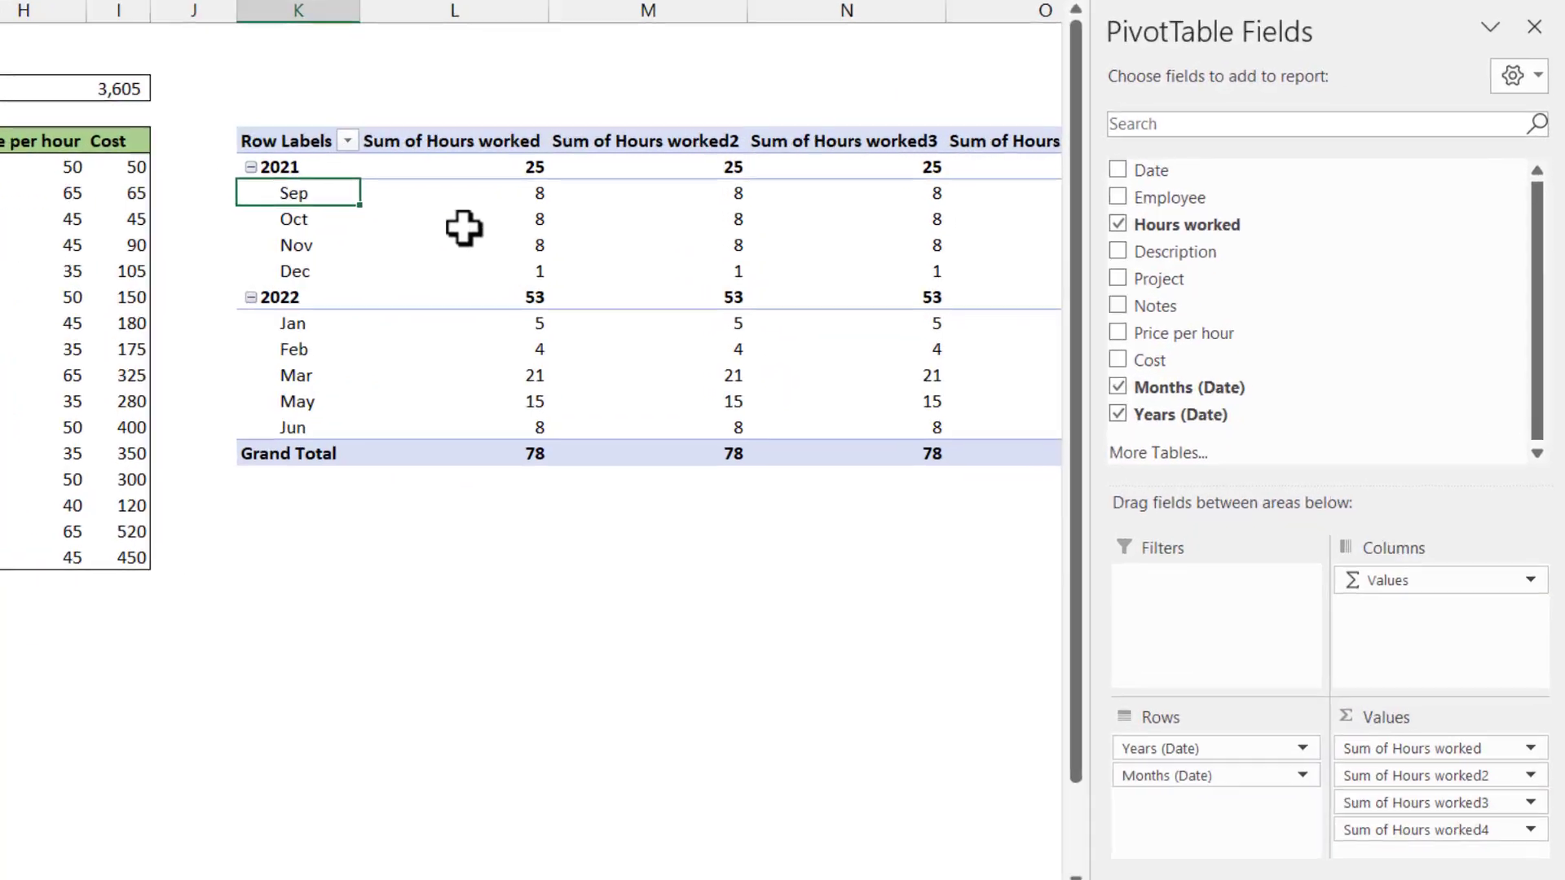
Show the values of the second hours column as % of Grand Total and look over the resulting shares.
left_click(558, 152)
right_click(559, 151)
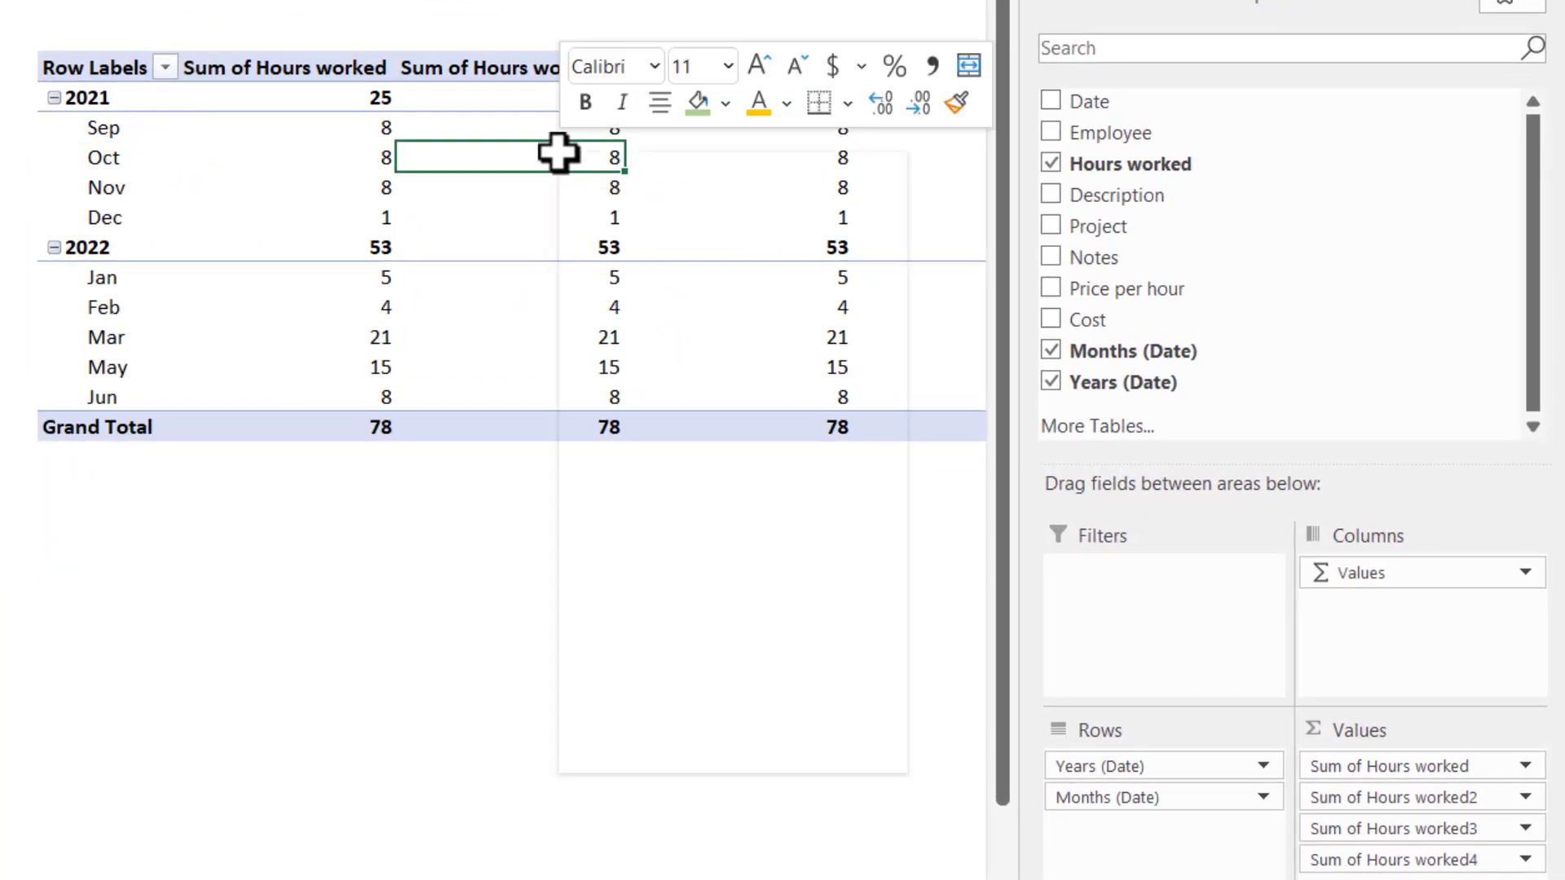
mouse_move(751, 565)
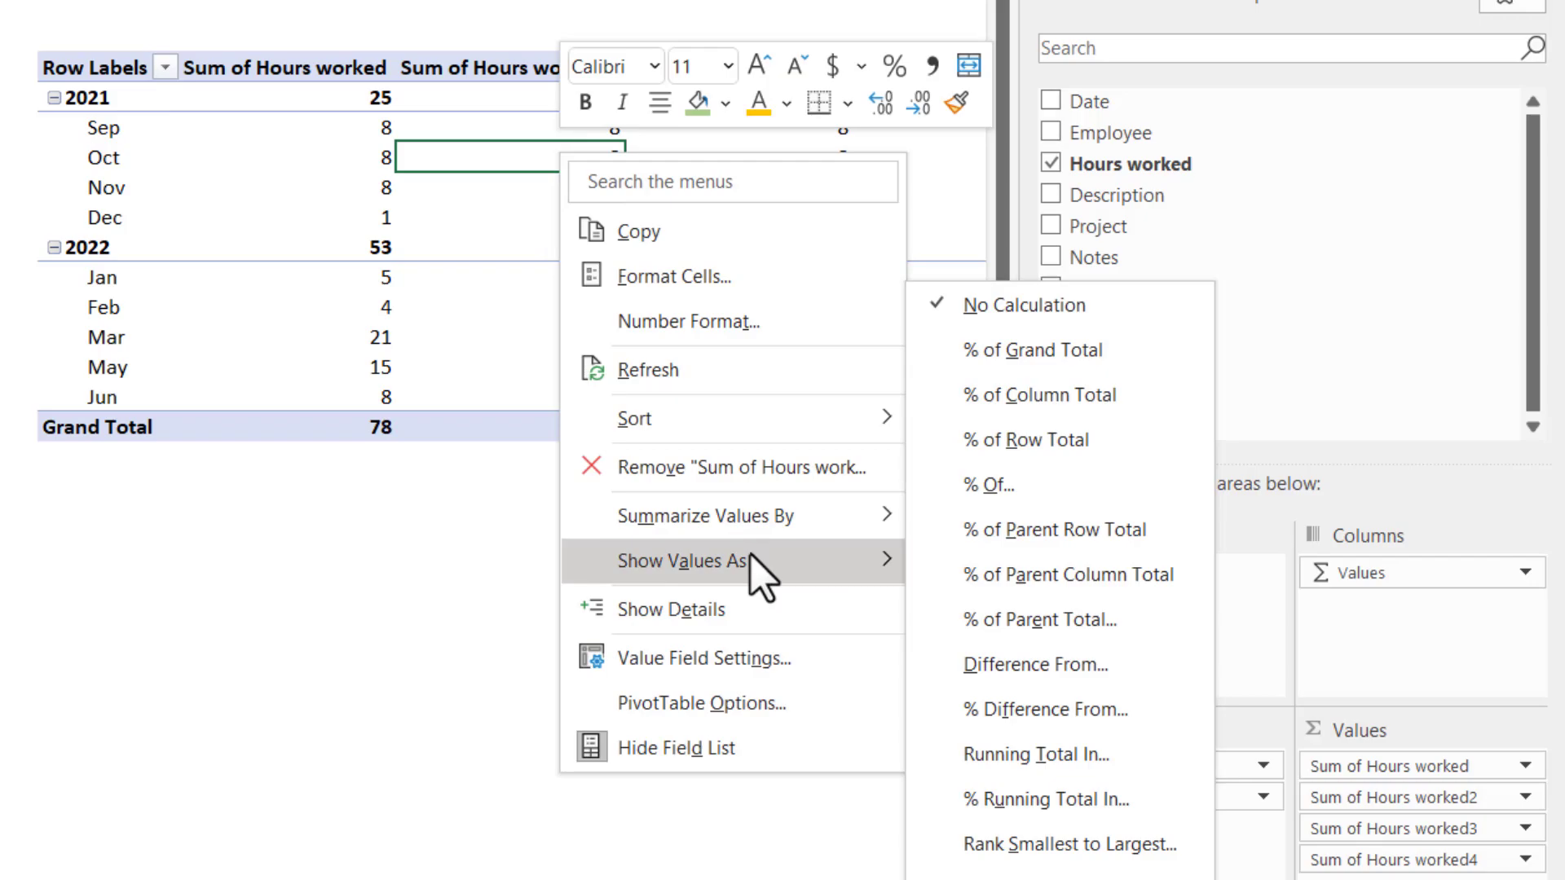
left_click(1131, 351)
left_click_drag(530, 102, 567, 427)
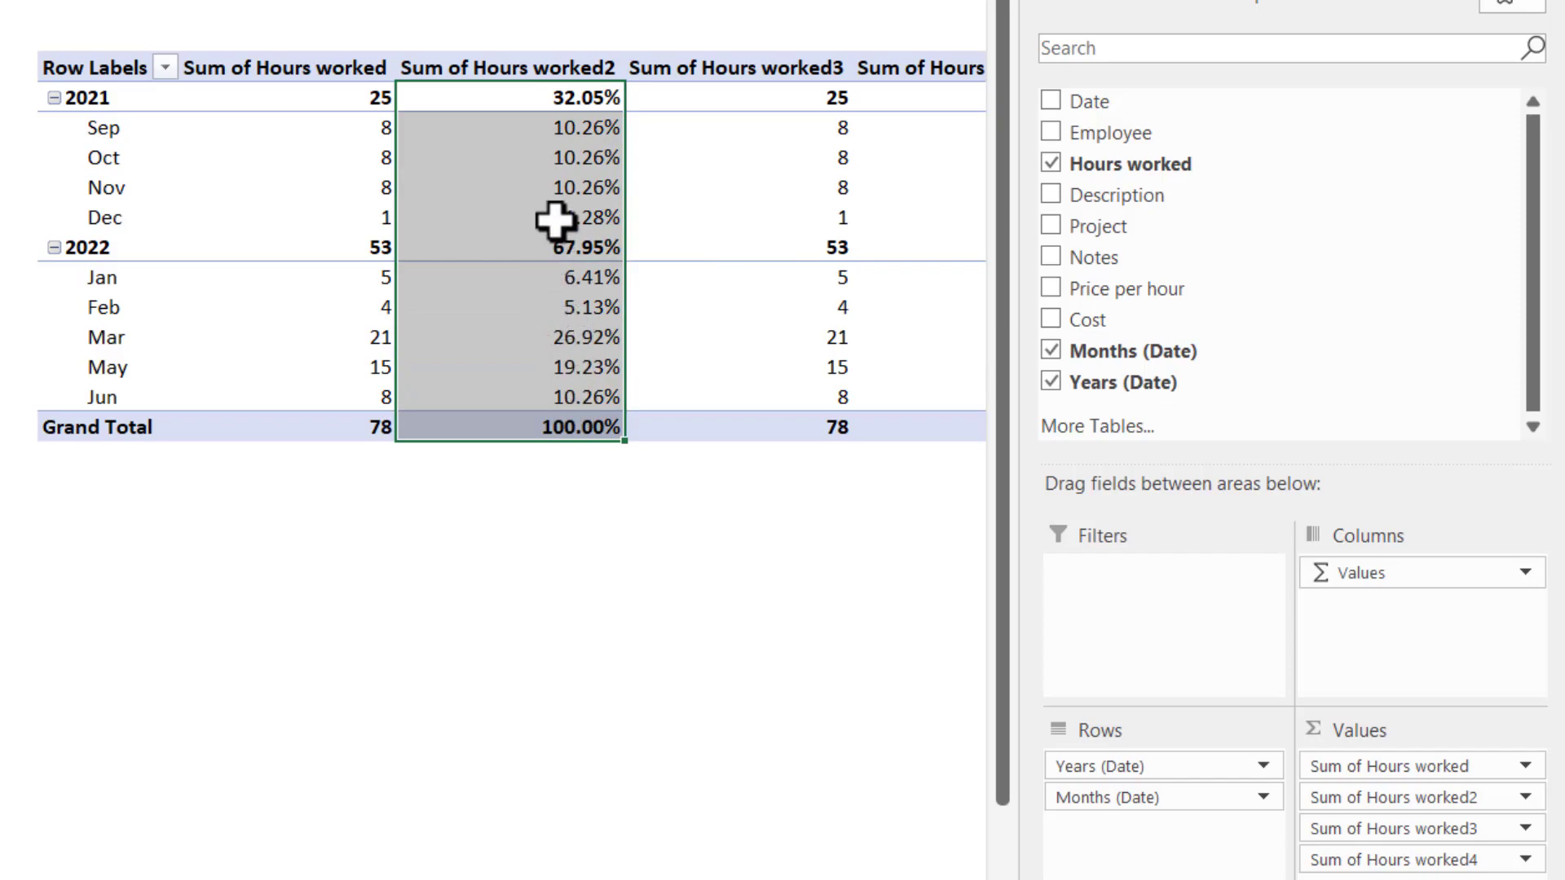
left_click(568, 246)
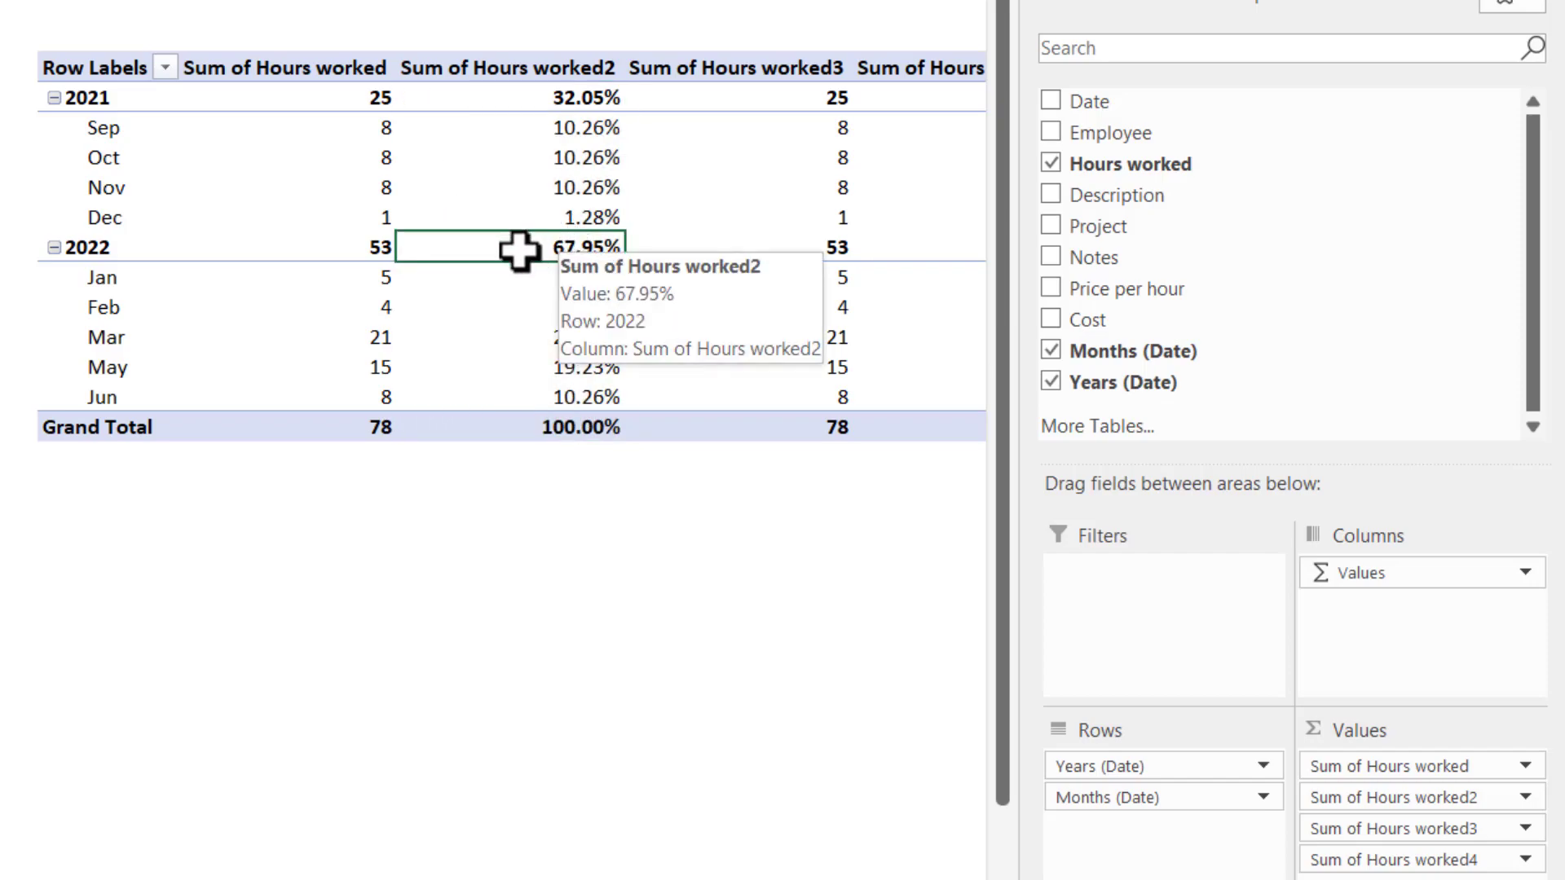
Format the second hours column as percentages without decimals, and check the monthly shares and the total.
left_click_drag(619, 426, 568, 88)
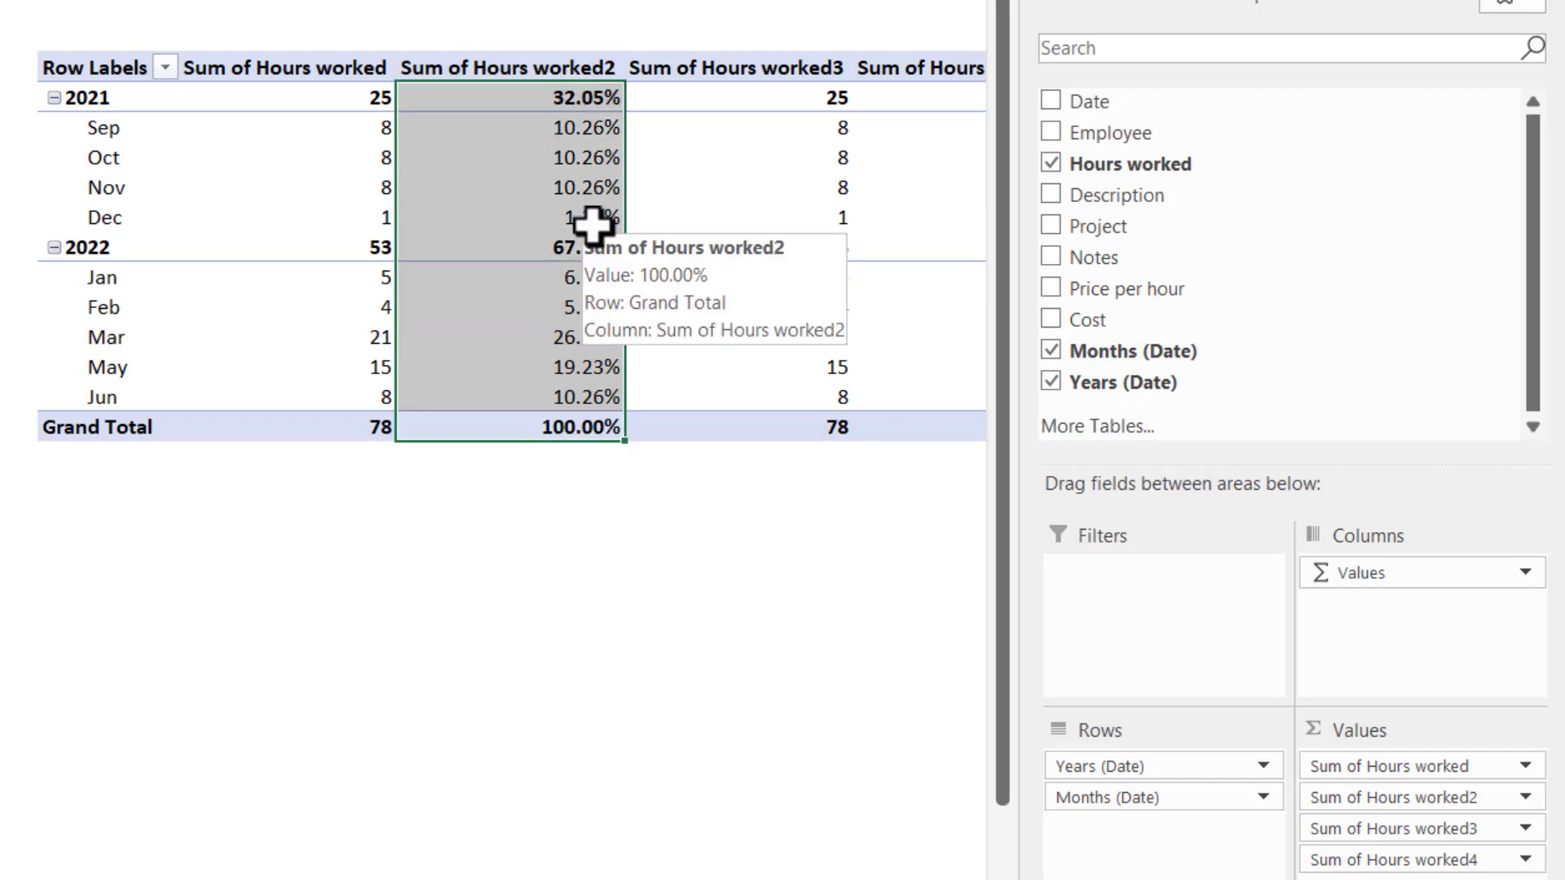
key("ctrl+shift+5")
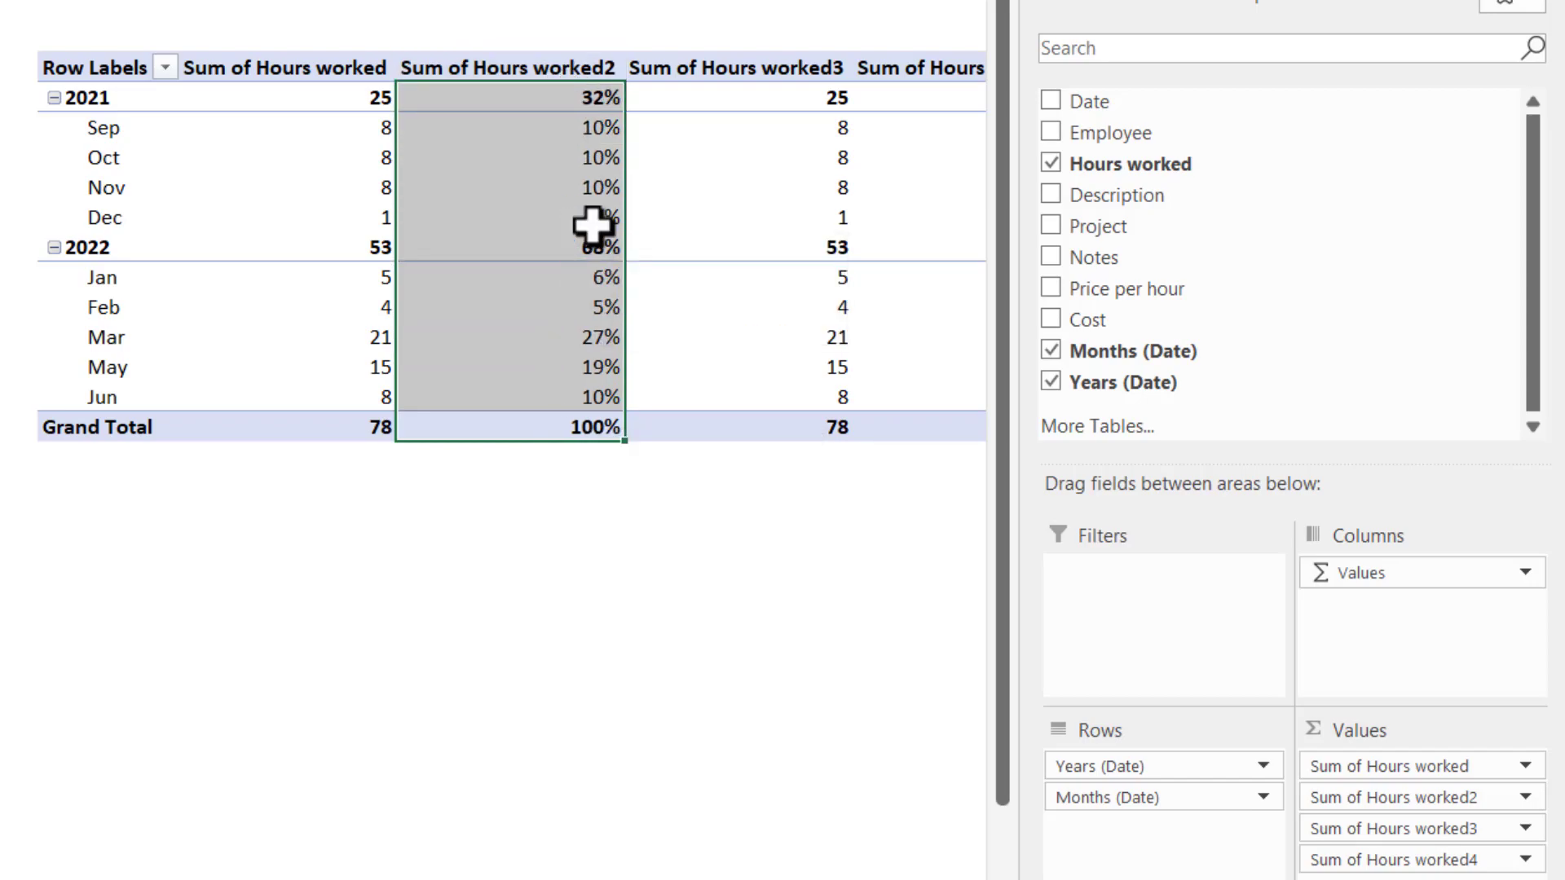
left_click(565, 516)
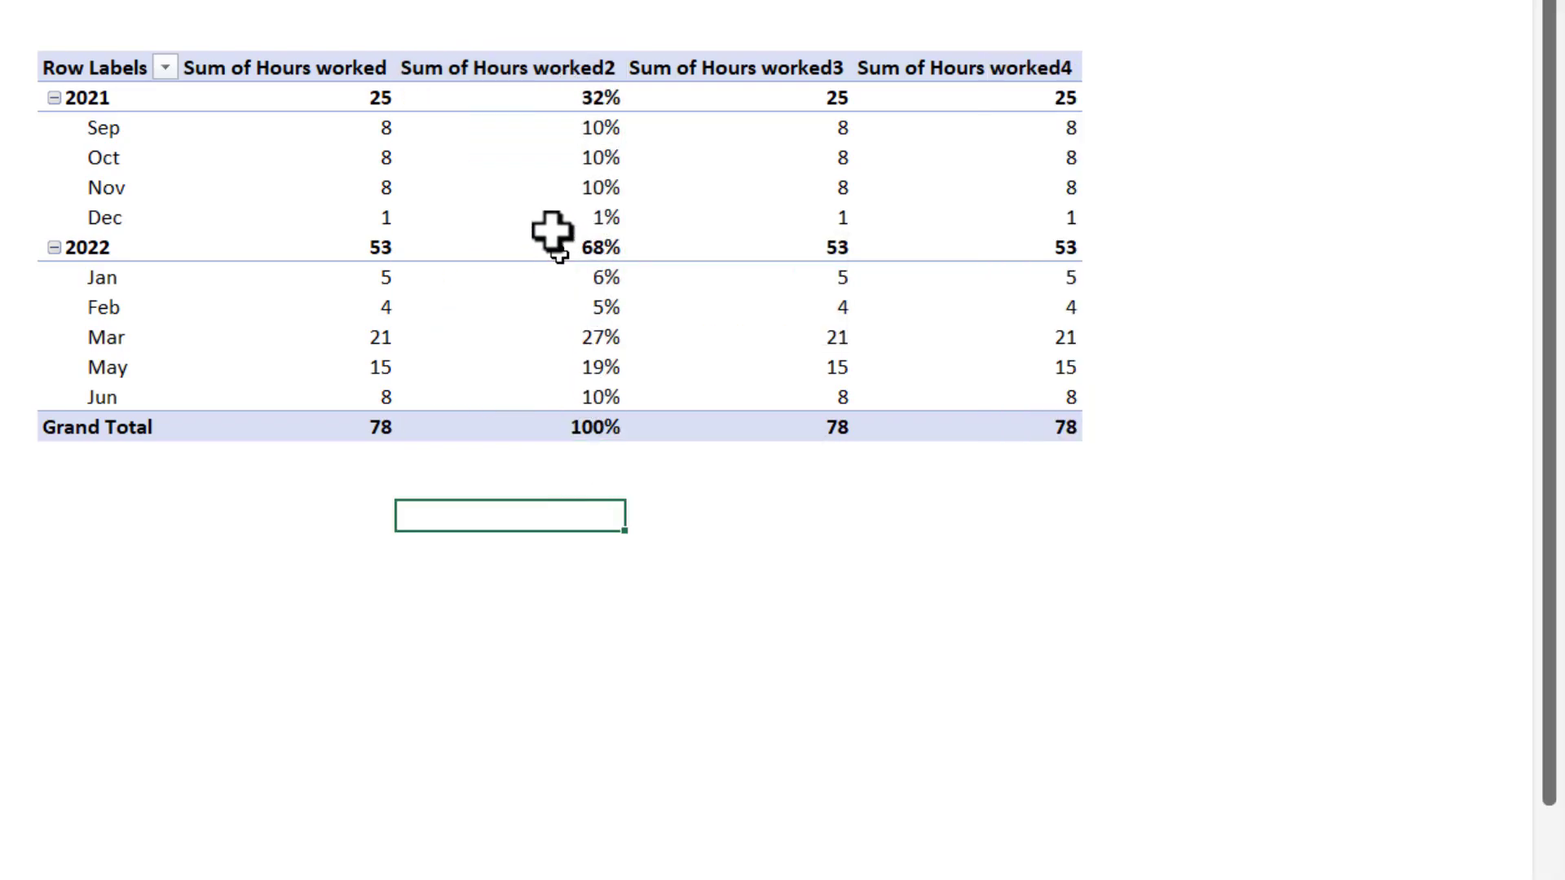
left_click(566, 277)
left_click(557, 308)
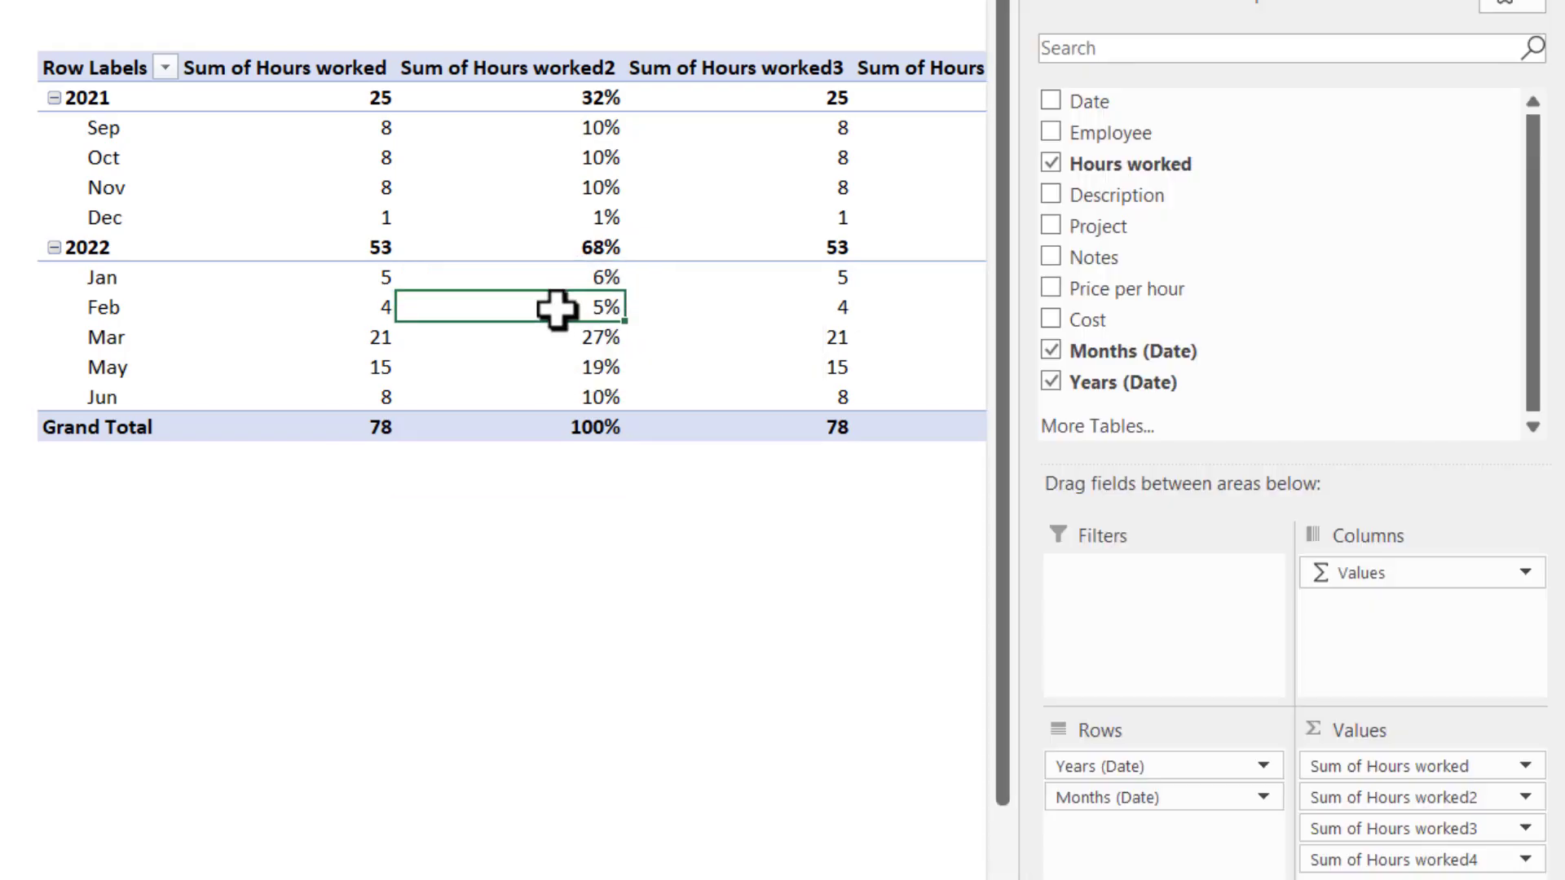
left_click(591, 425)
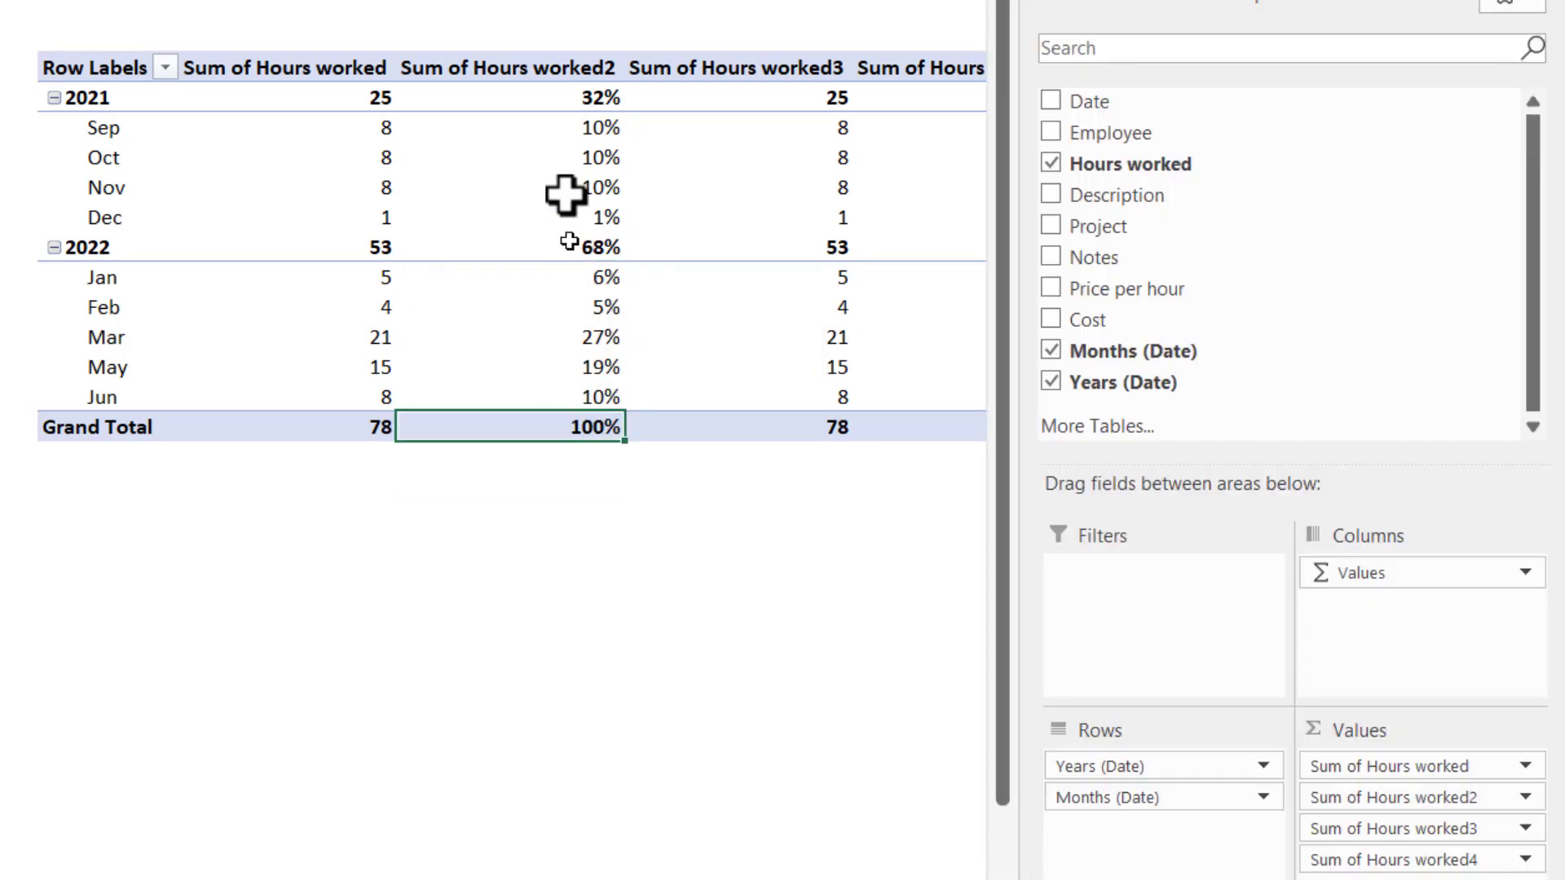
Rename the header of the second hours column as "% of total".
left_click(562, 69)
type("% of total")
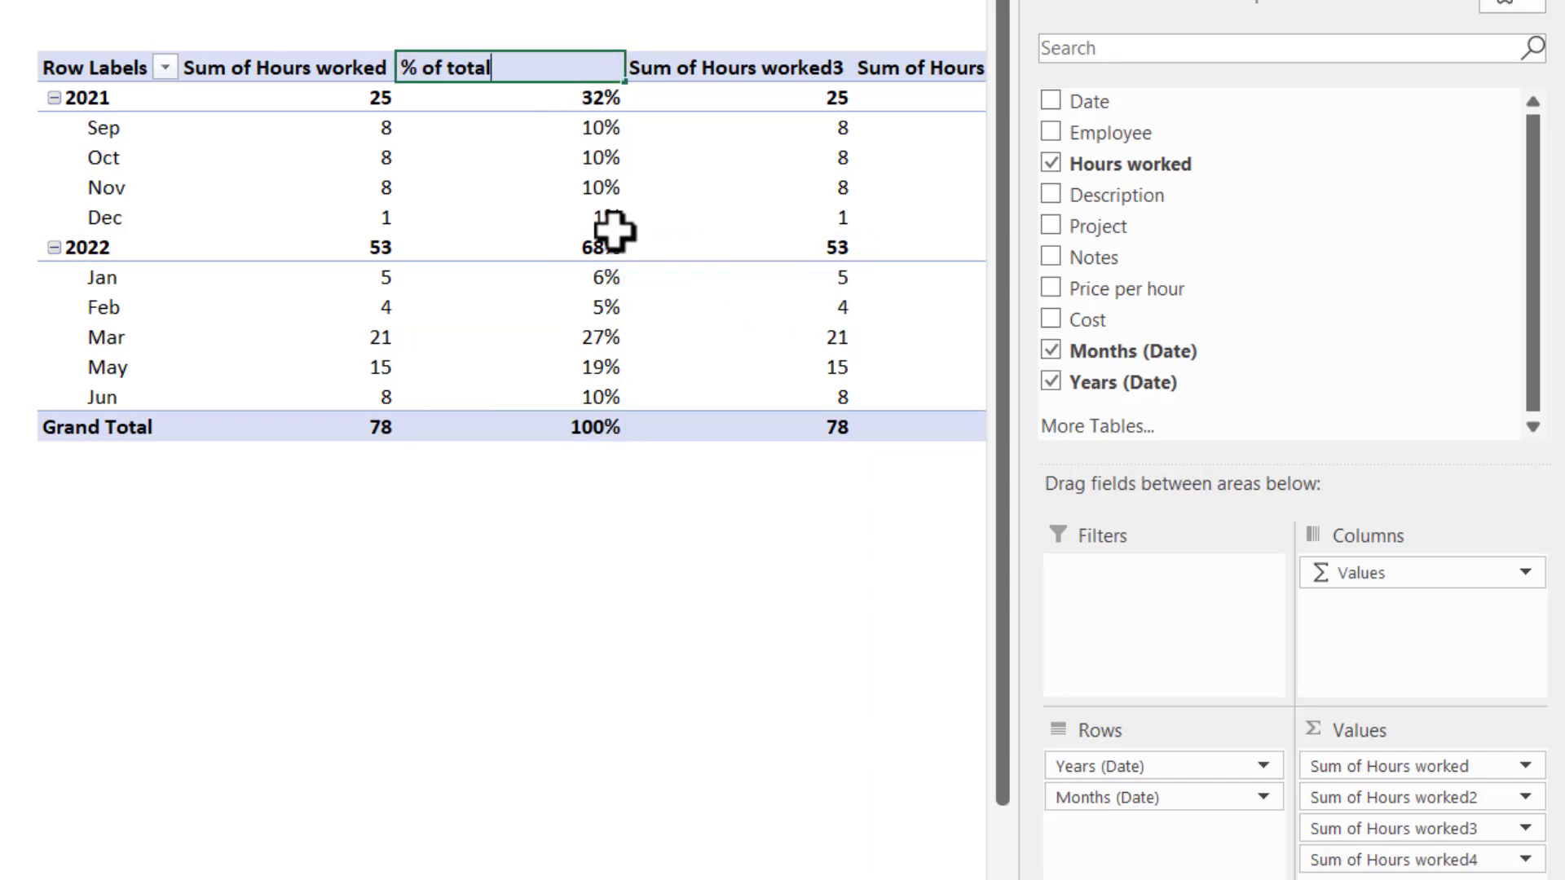
key("Return")
Review the Show Values As calculations available for the % of total column.
right_click(559, 156)
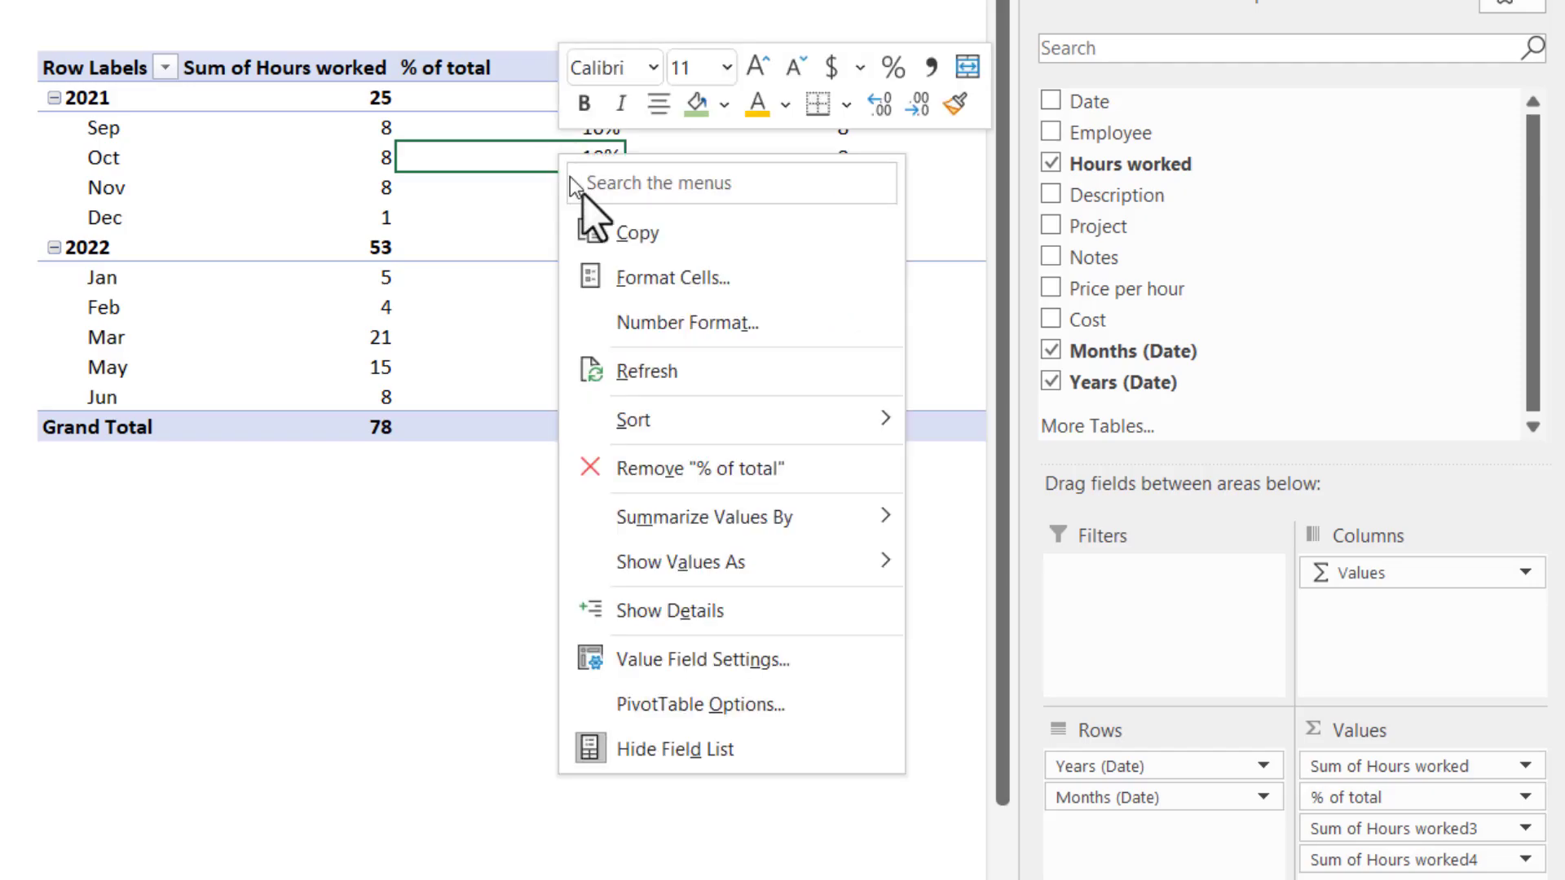
mouse_move(803, 564)
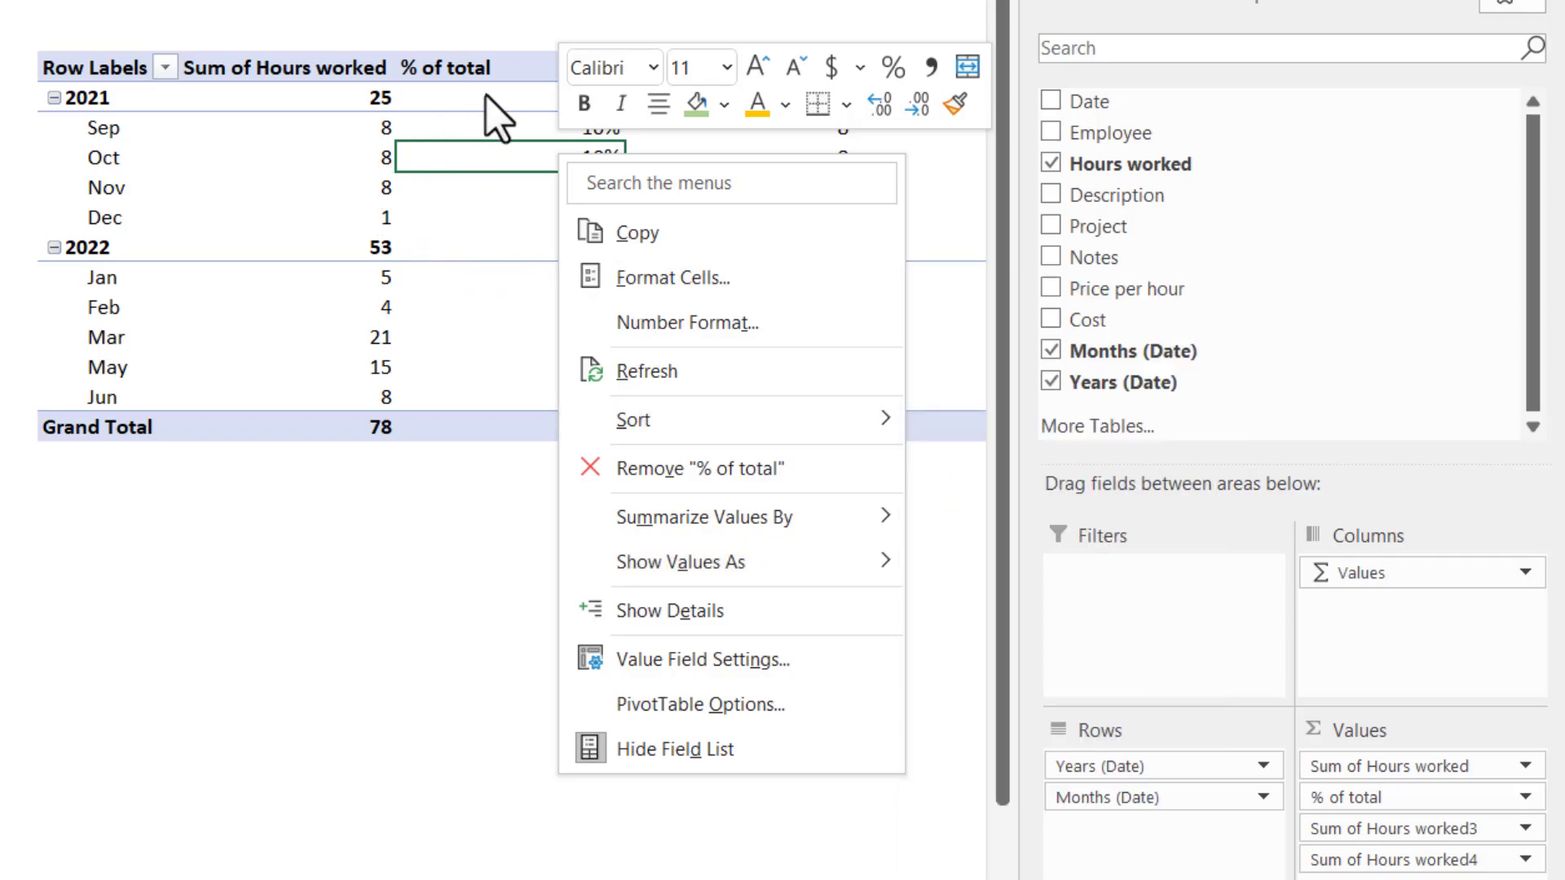
mouse_move(662, 417)
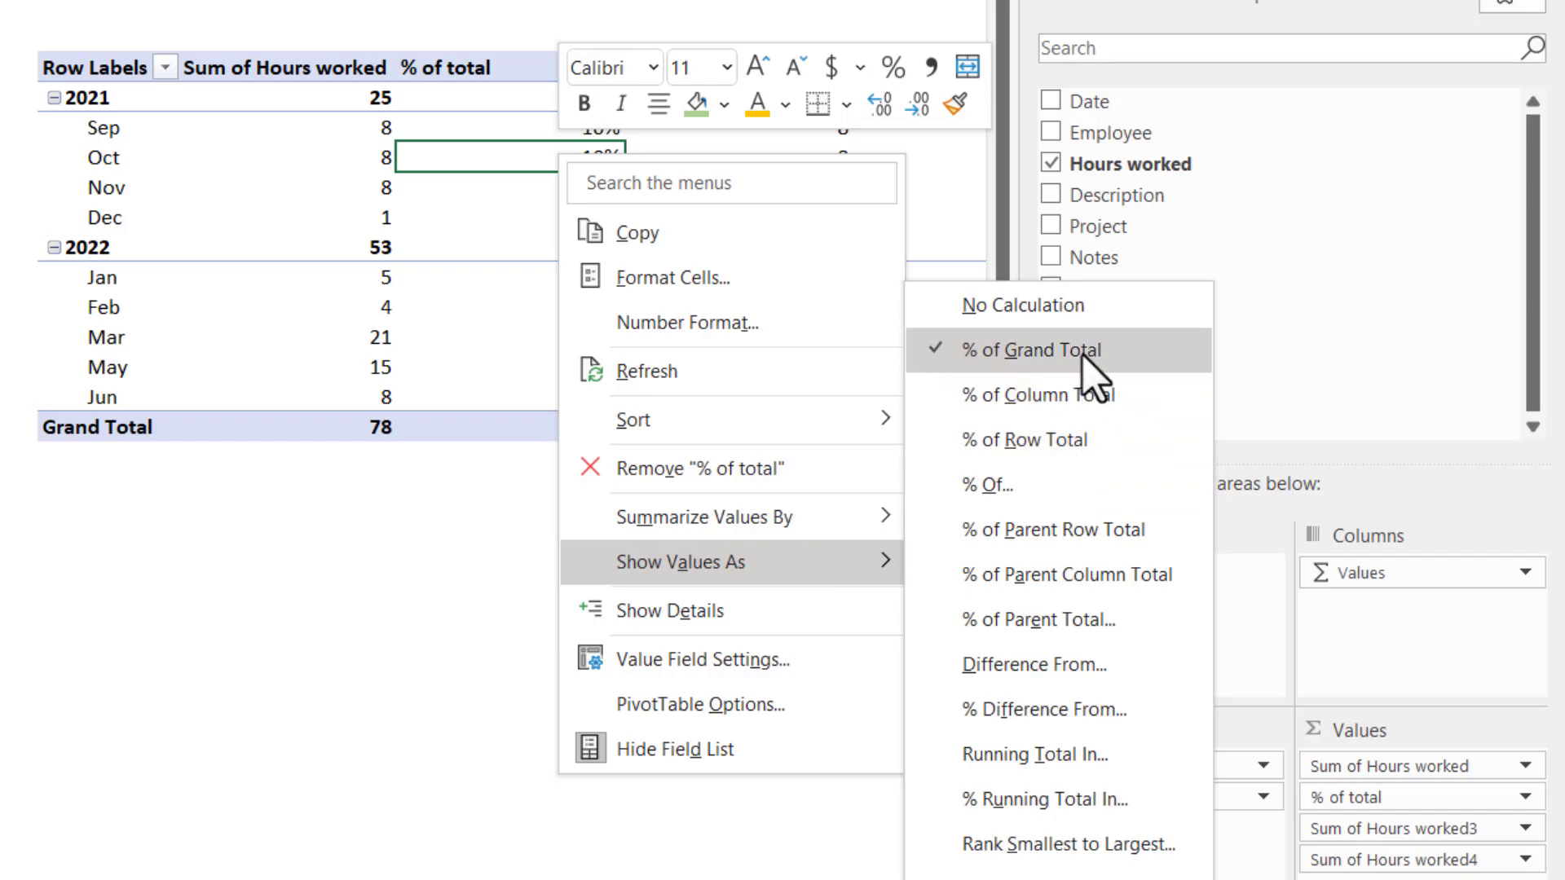
left_click(446, 175)
Show the third hours column as % Difference From, with Months (Date) as base field and (previous) as base item.
key("Right")
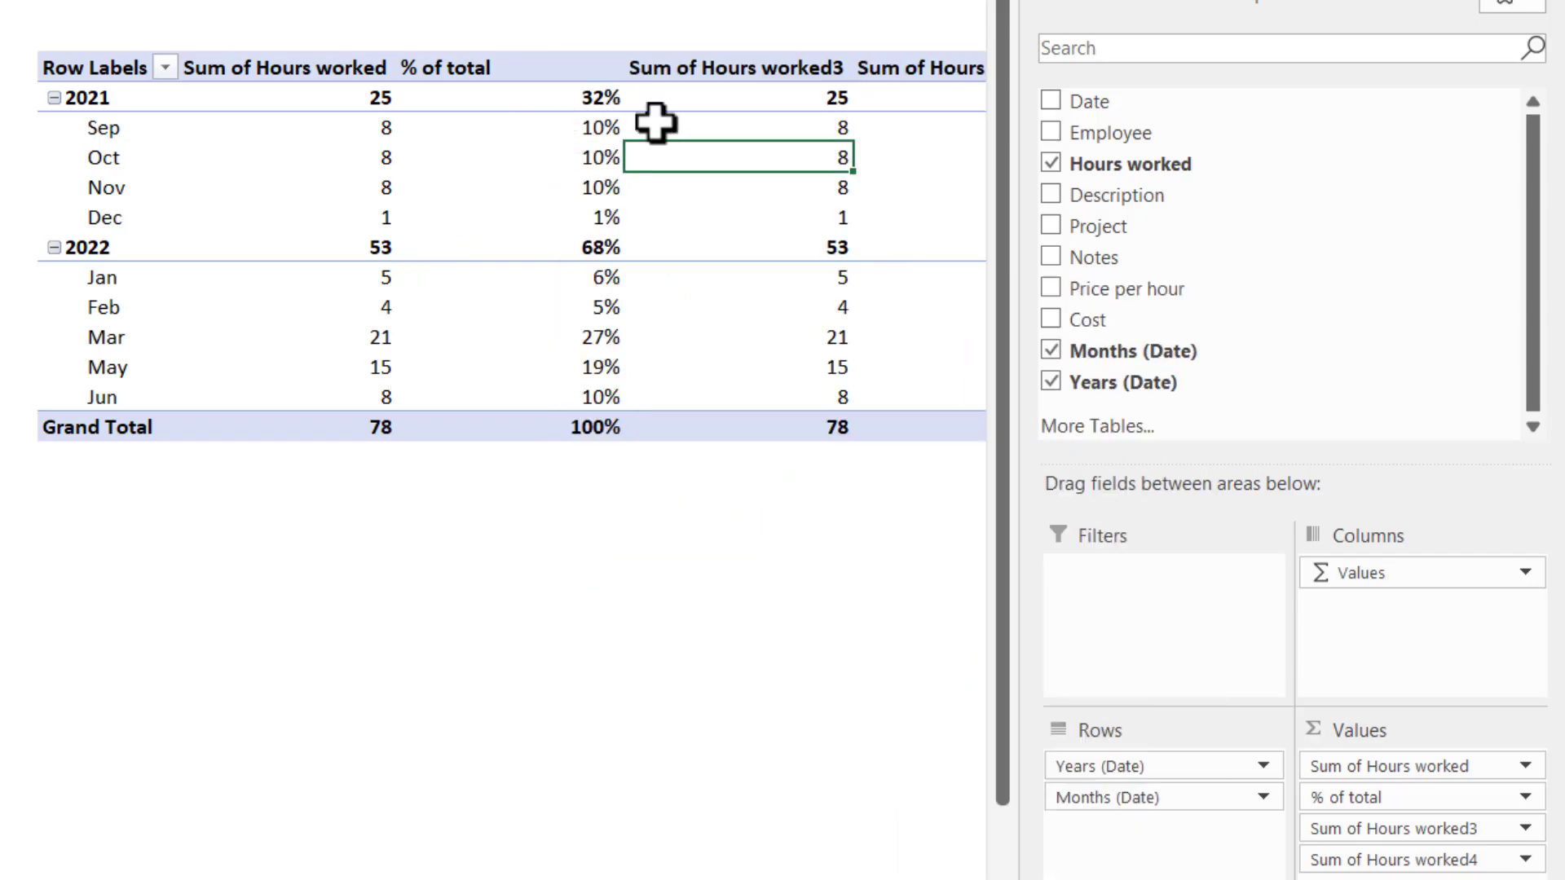
right_click(670, 157)
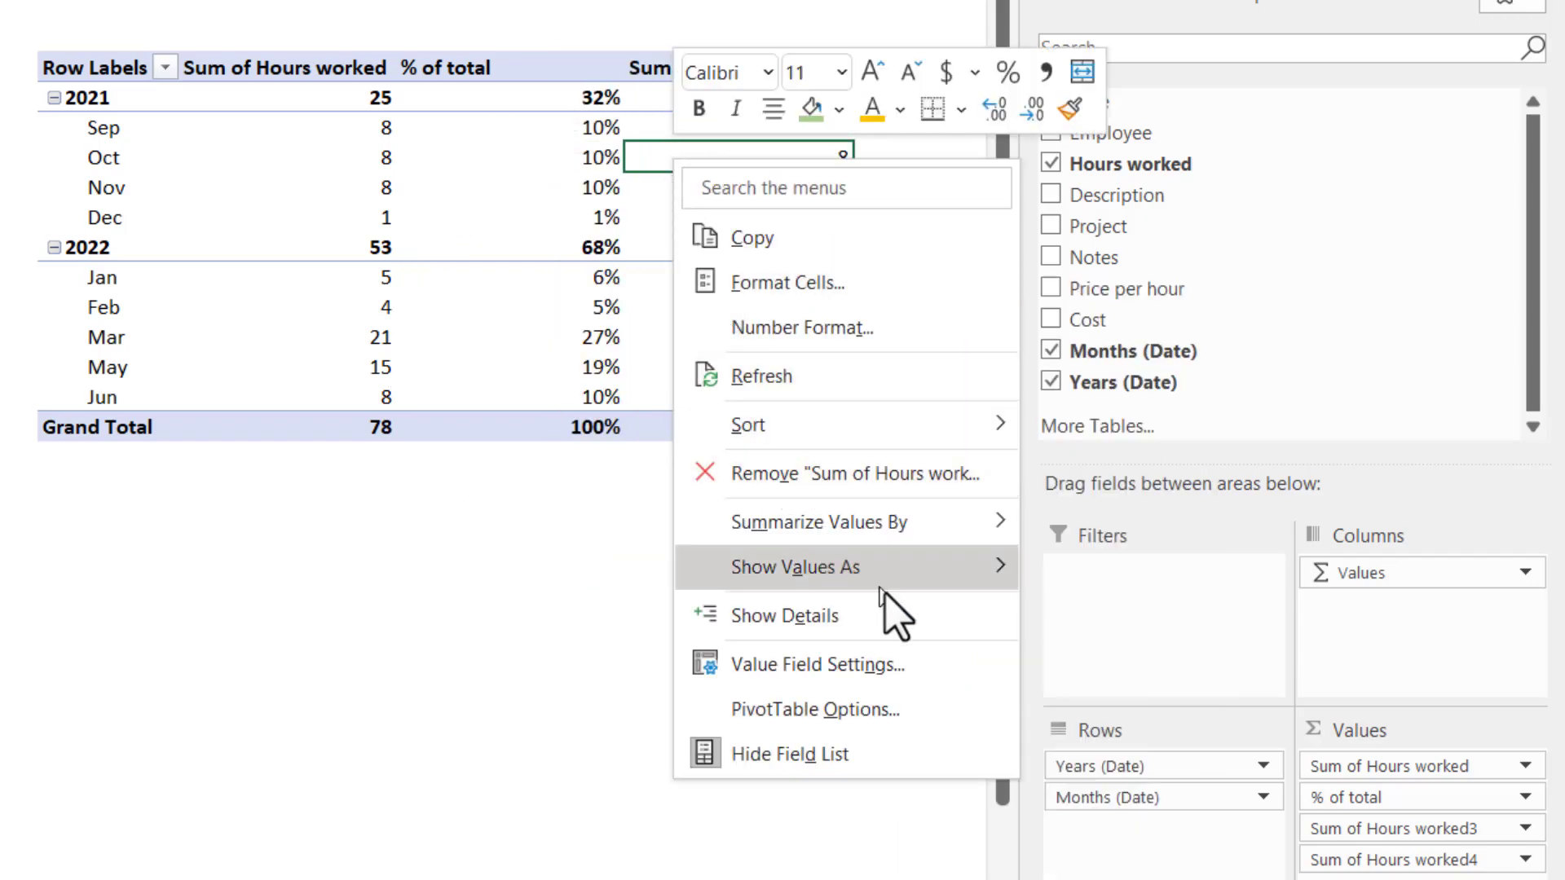
mouse_move(997, 570)
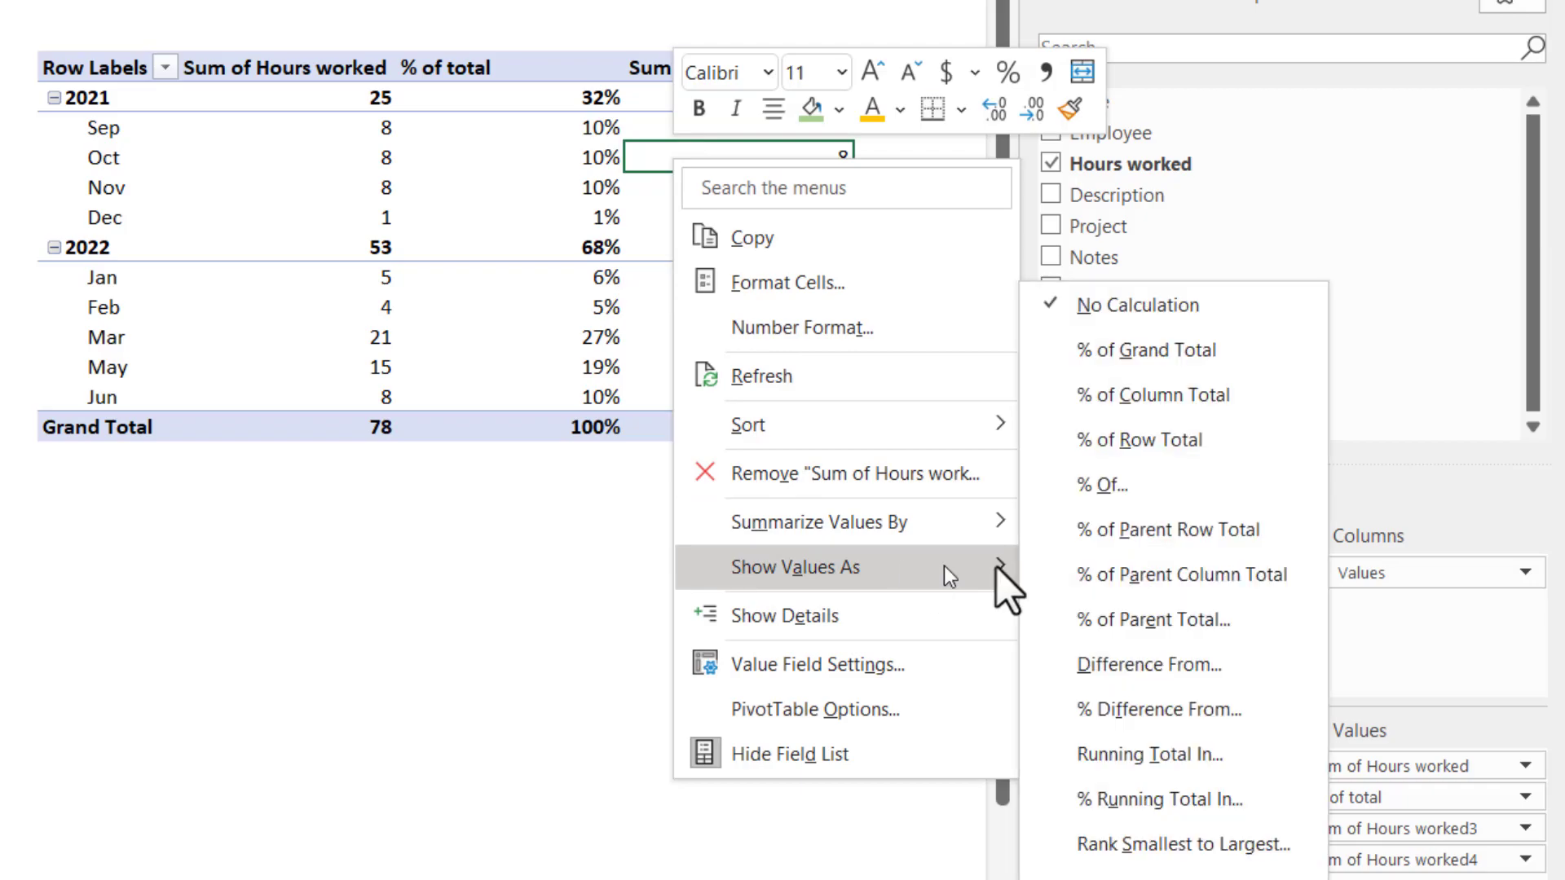
left_click(1236, 711)
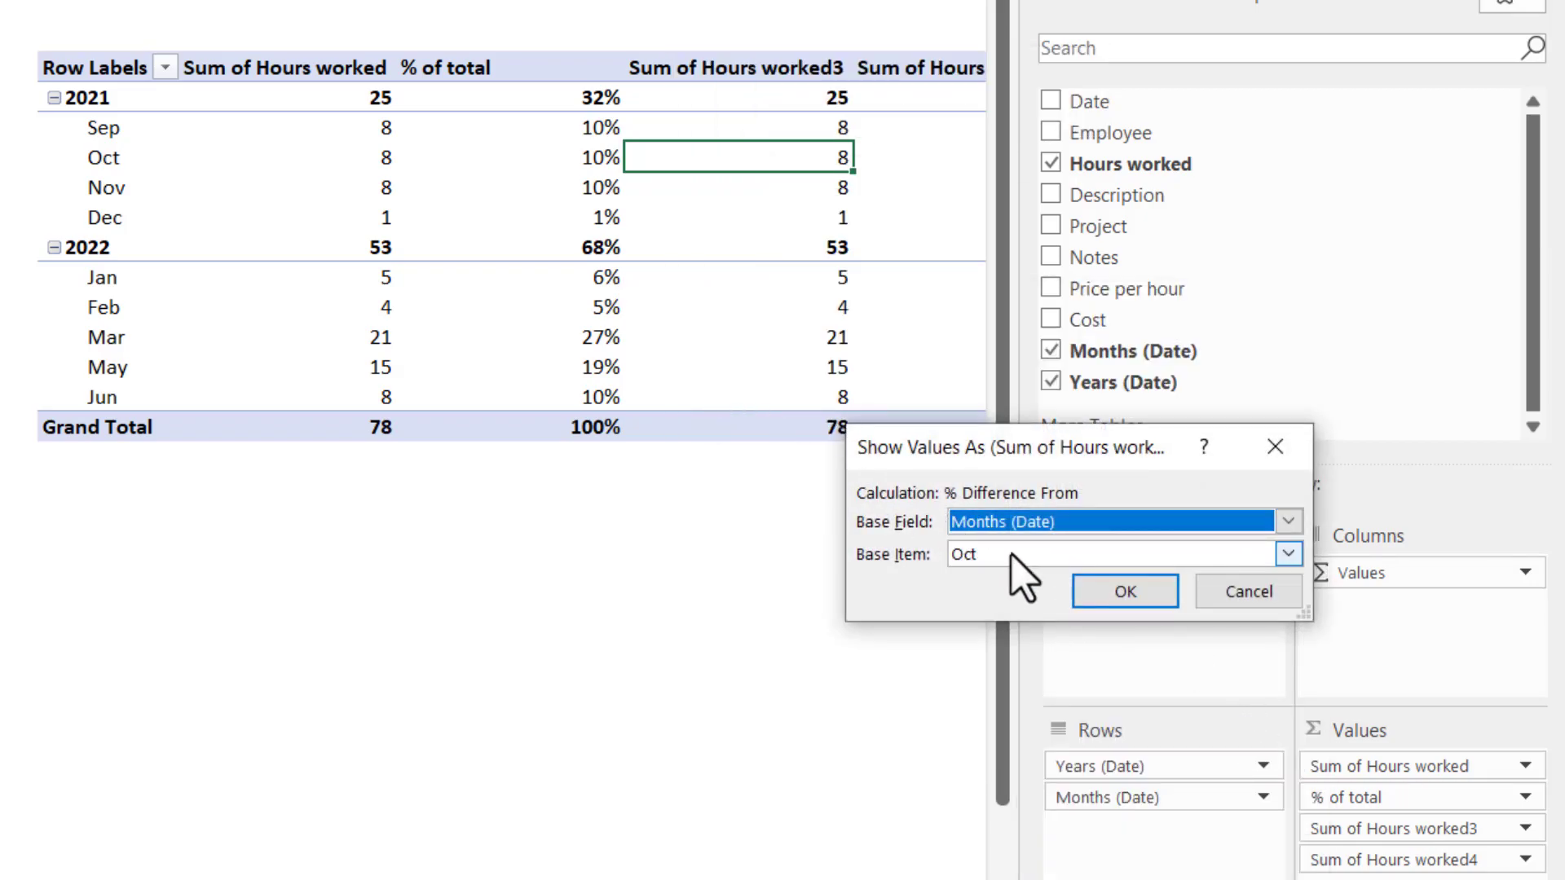
left_click(1018, 554)
left_click(1036, 76)
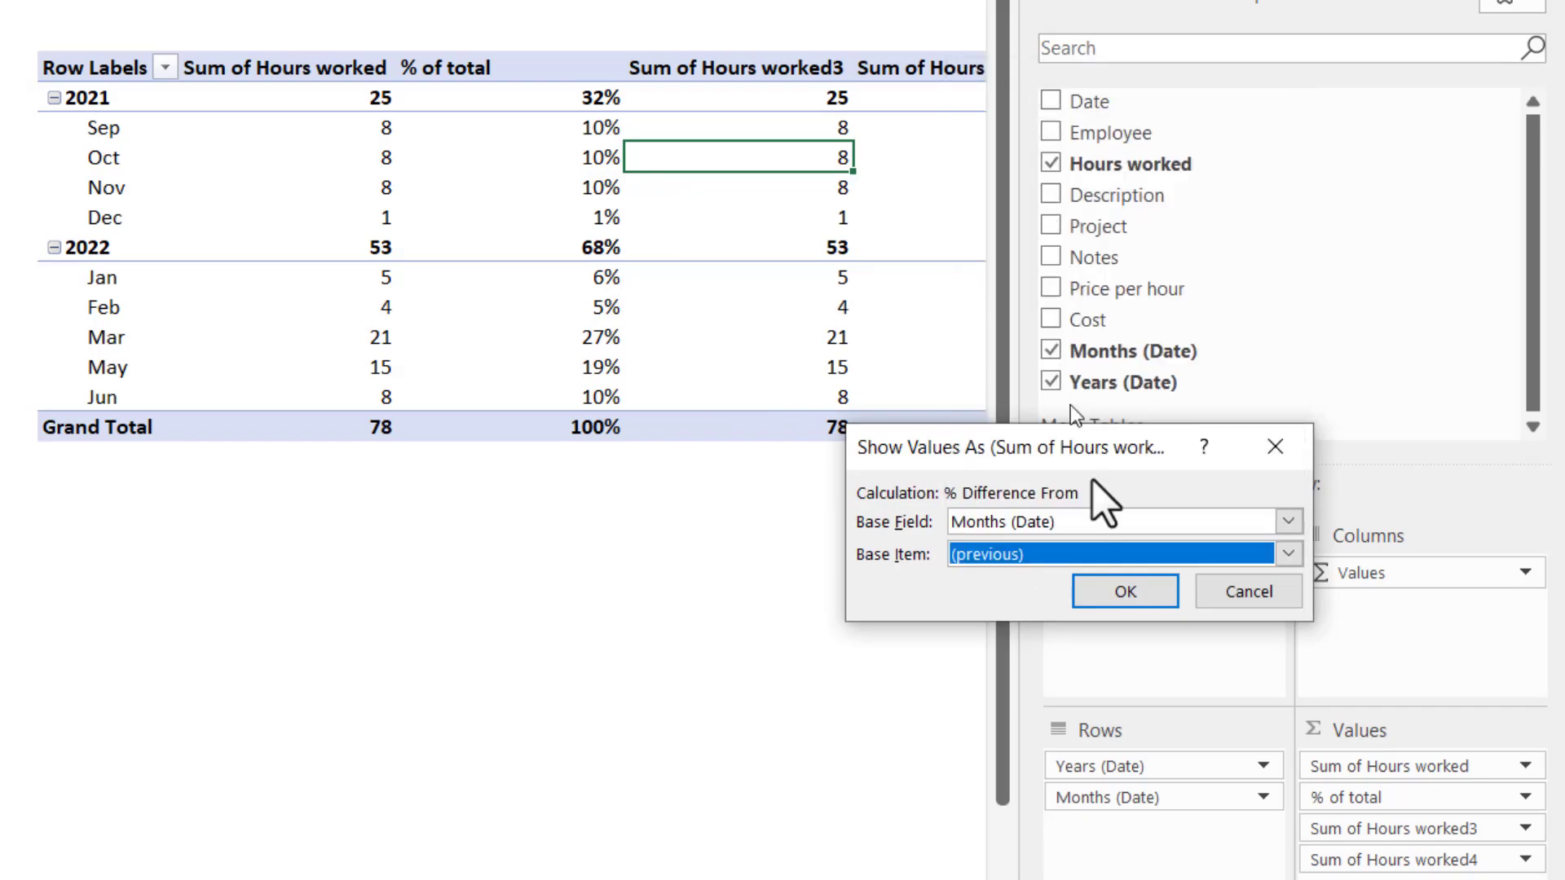
left_click(1125, 591)
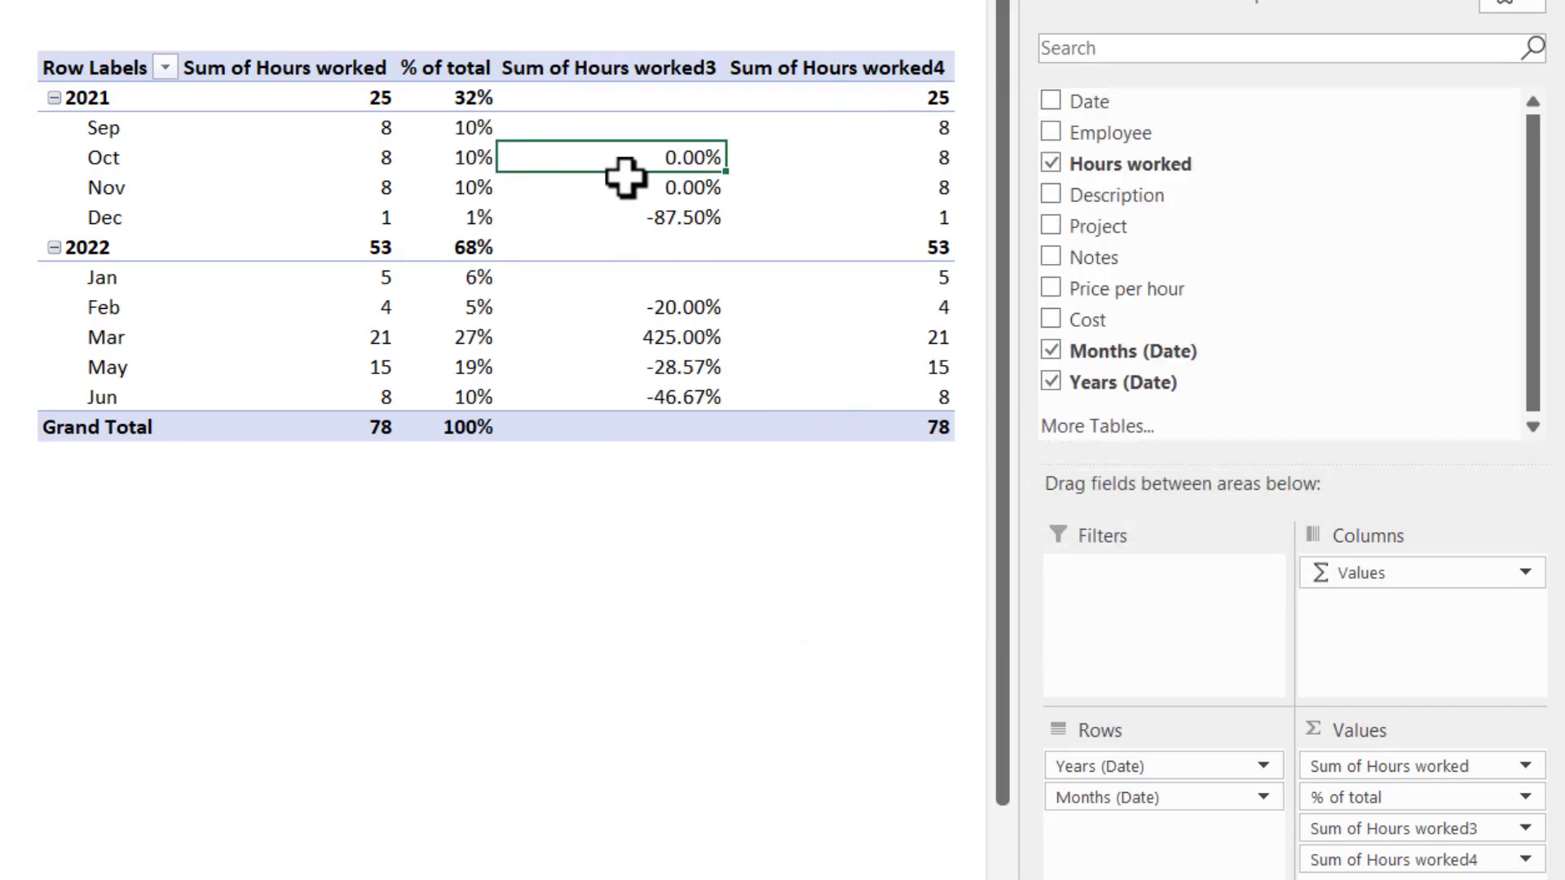
Format the percent differences in the third hours column as percentages without decimals.
left_click_drag(622, 160, 661, 399)
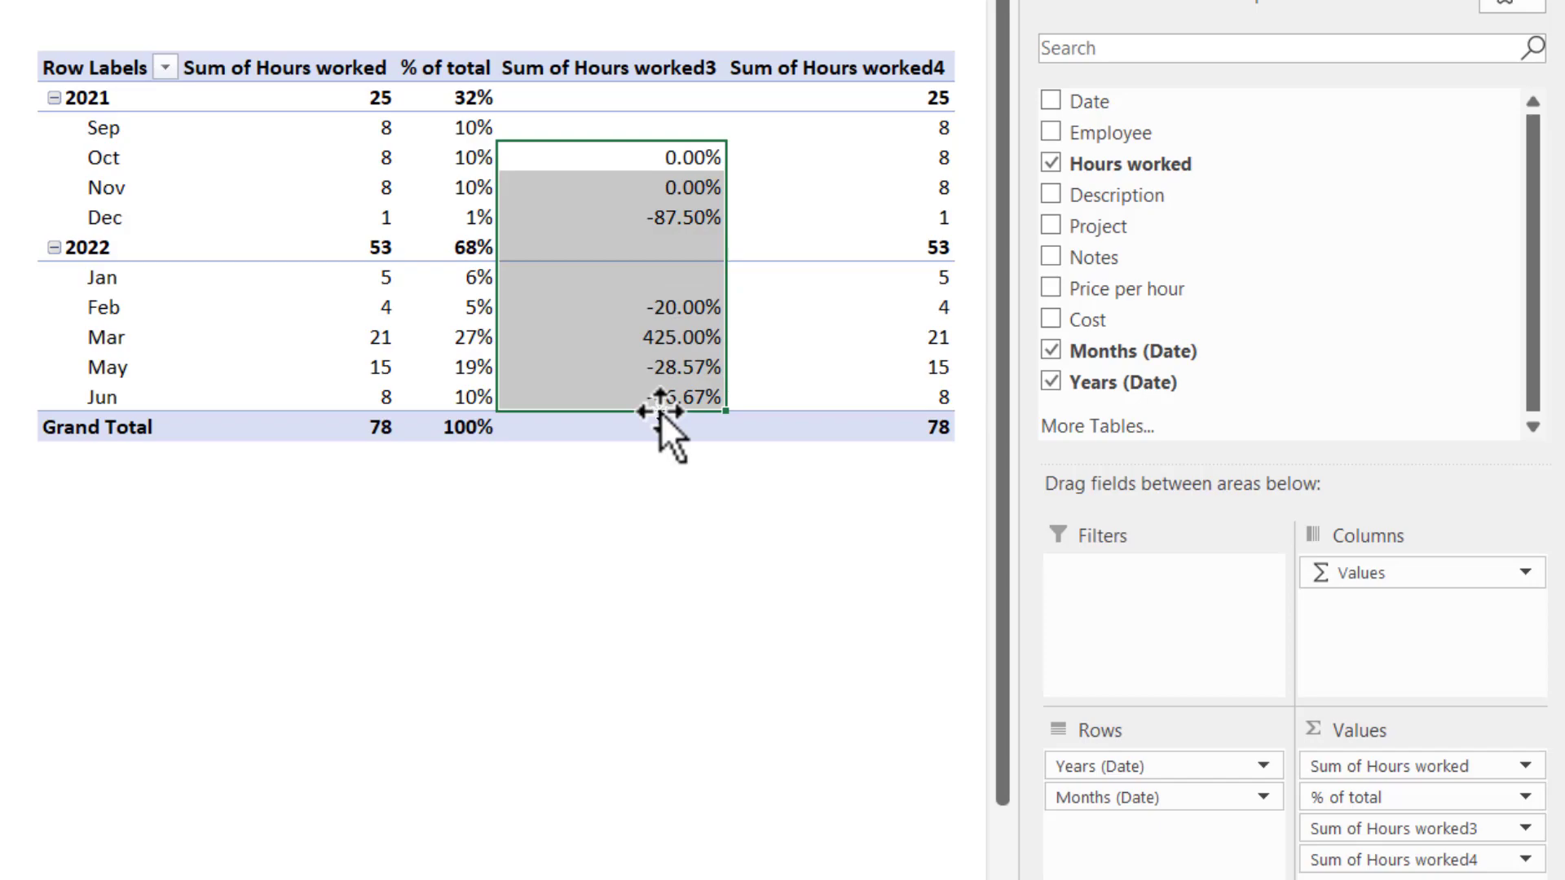
key("ctrl+shift+5")
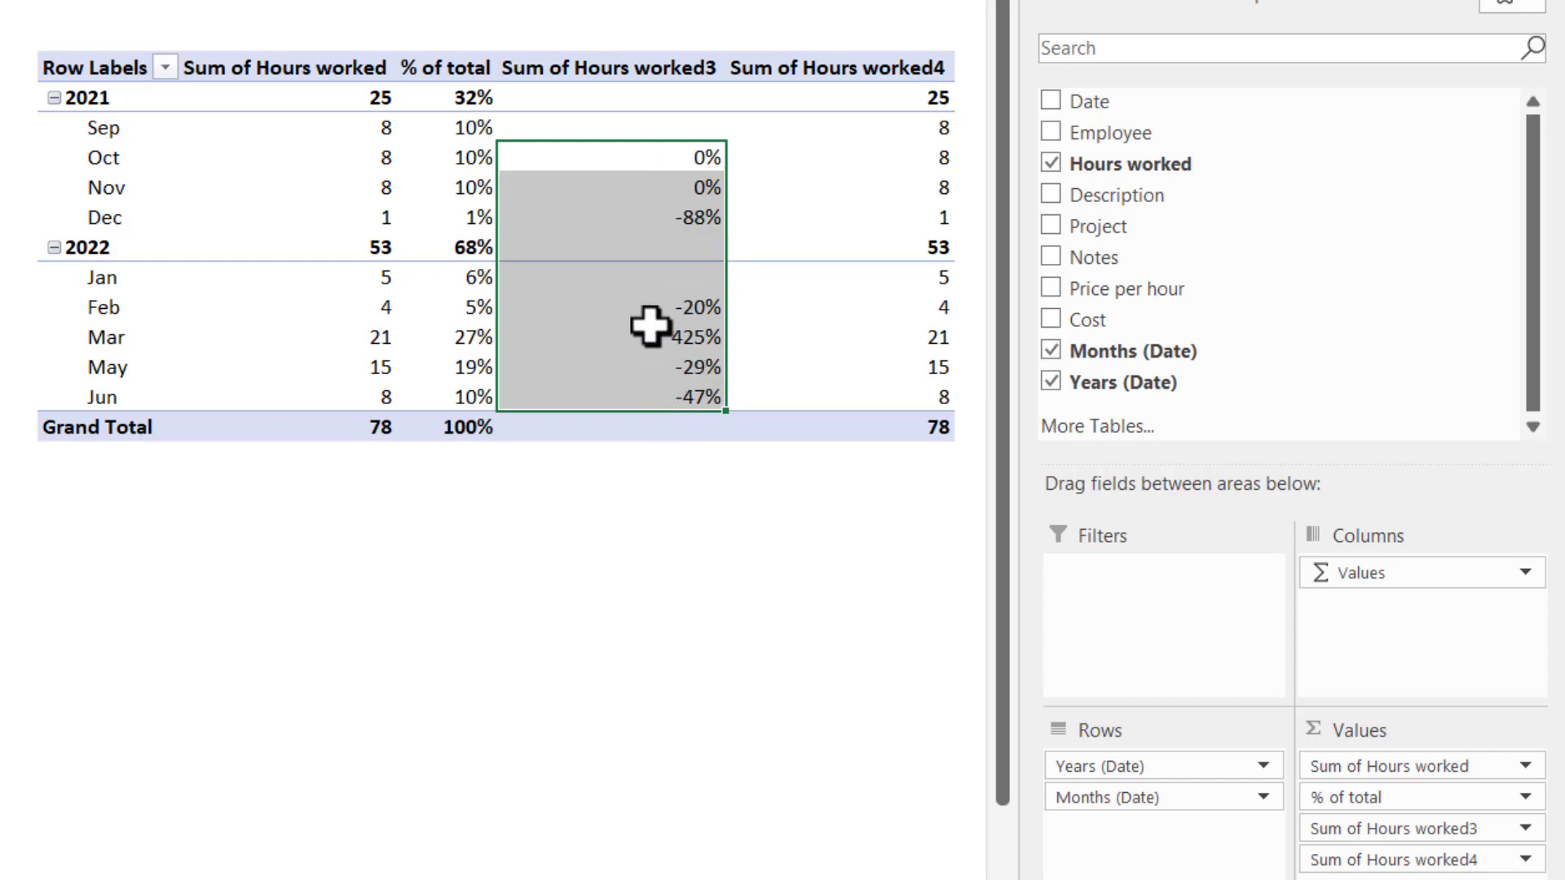
left_click(656, 300)
Examine how the hours change from month to month in 2021 and 2022, comparing the percent differences with the hours worked.
left_click(462, 130)
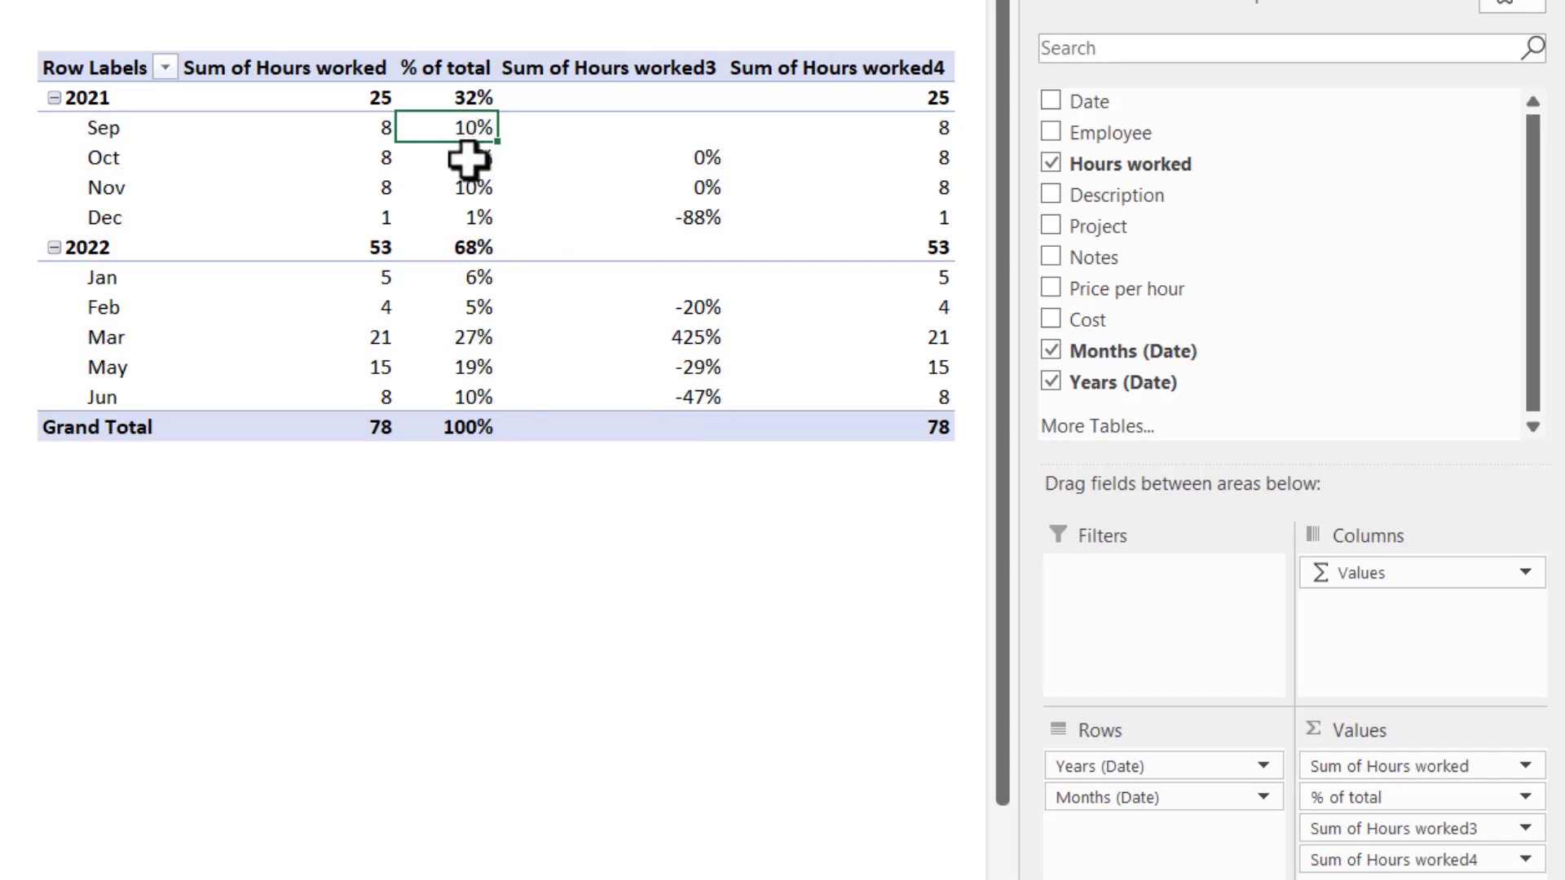
left_click(469, 159)
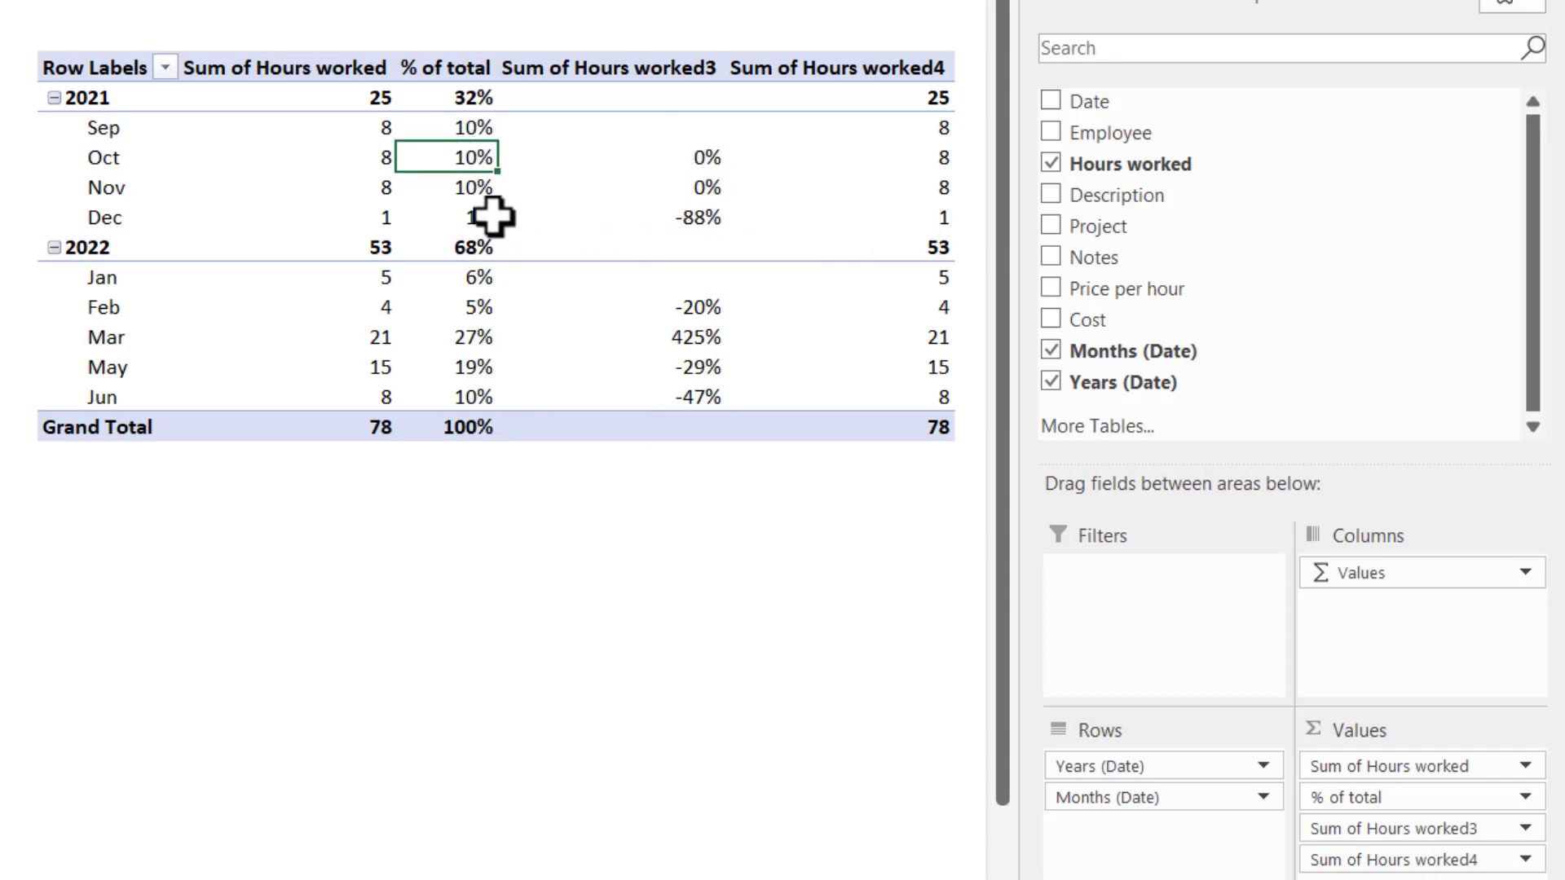
left_click(383, 217)
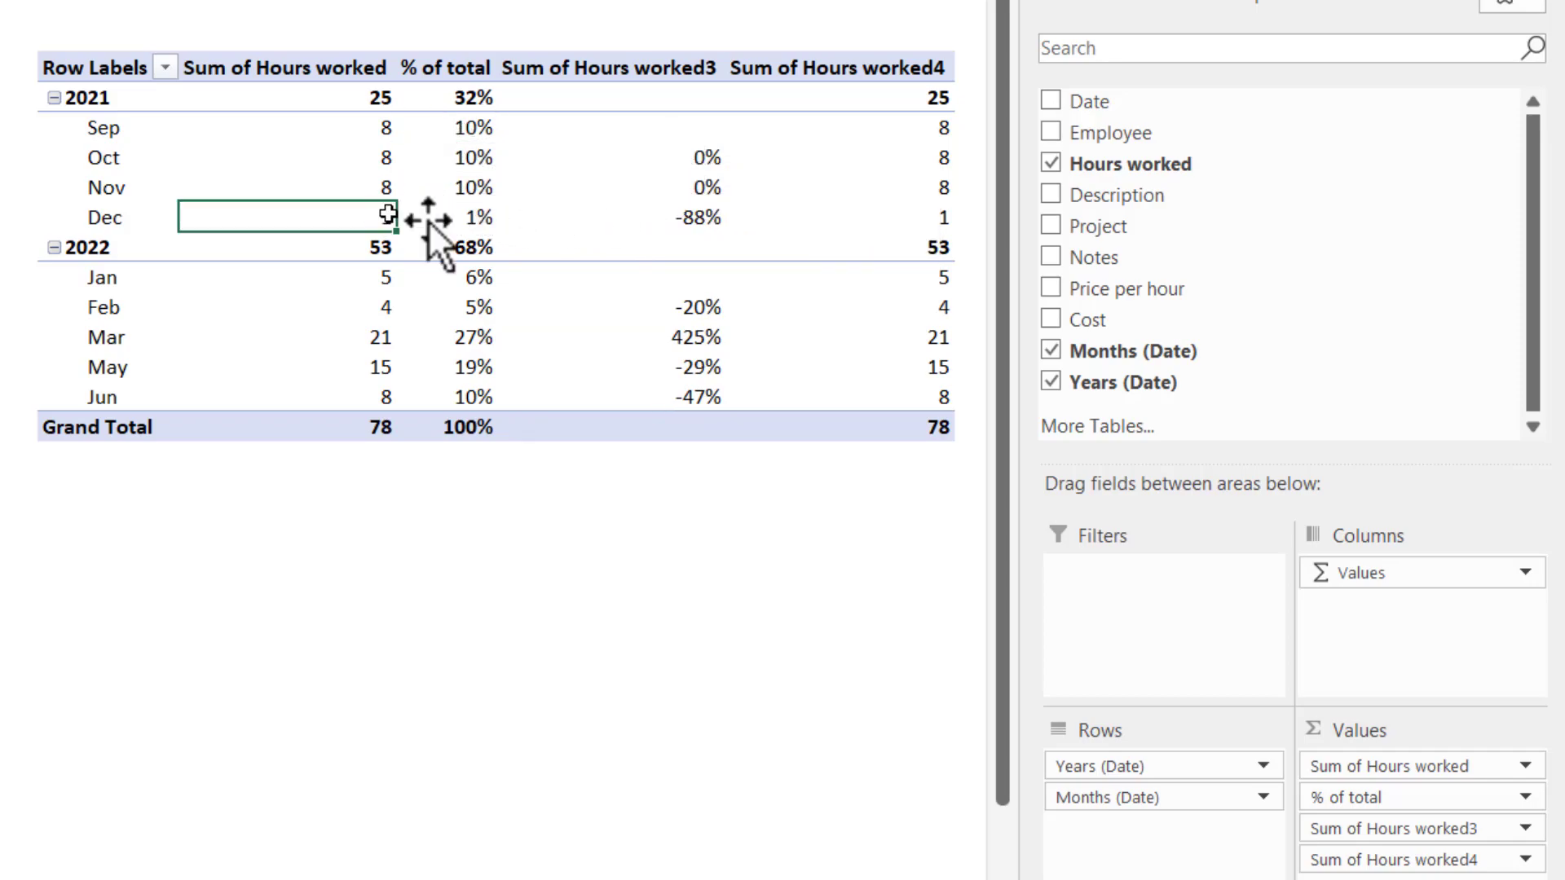
left_click(667, 217)
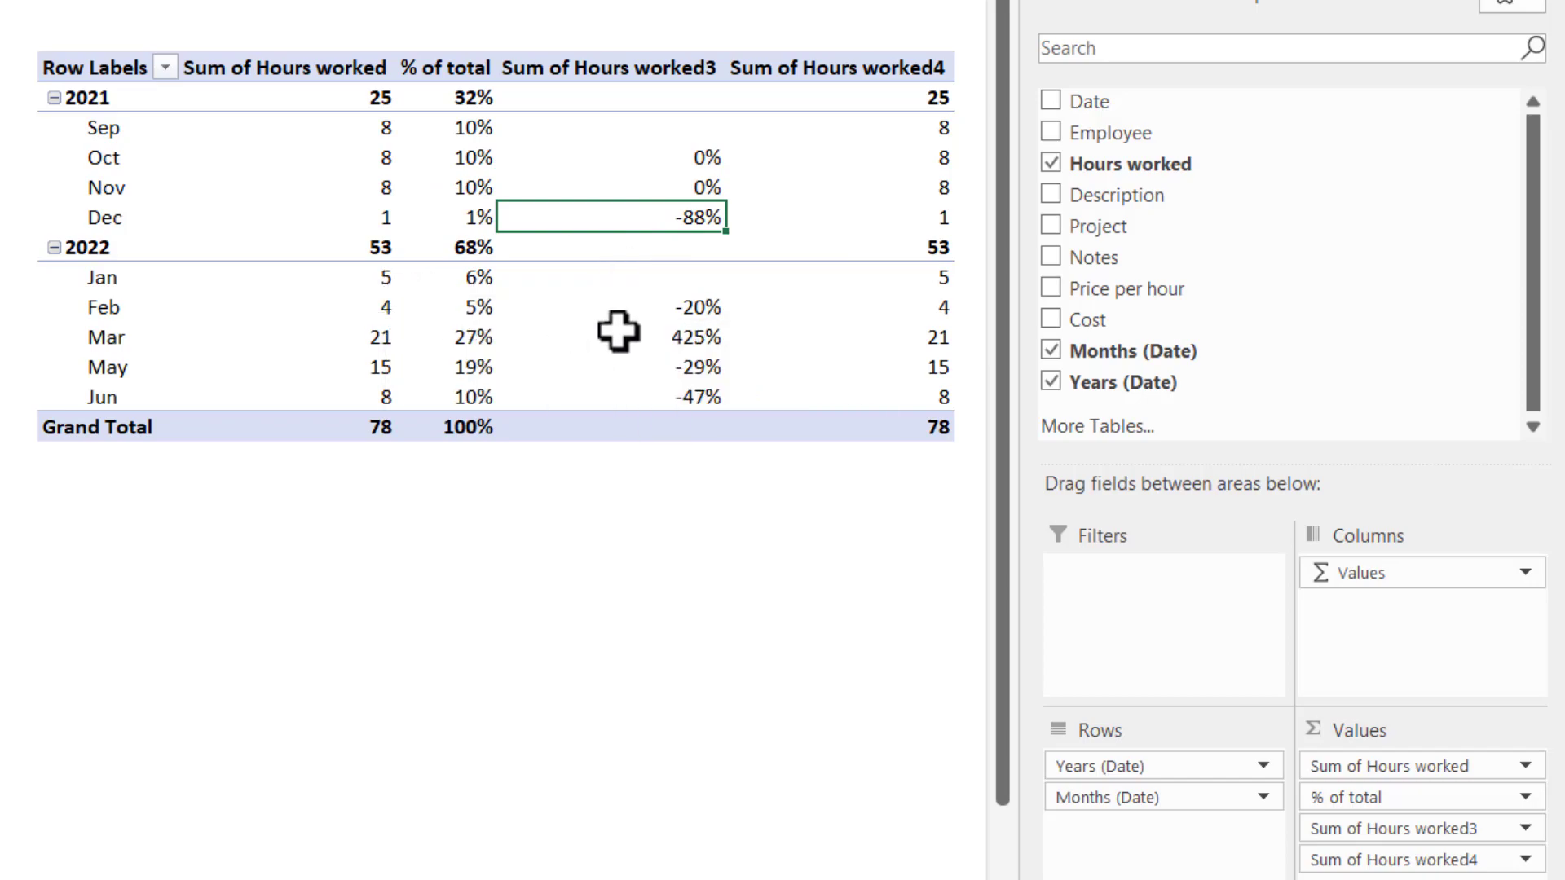
left_click(663, 308)
left_click(650, 346)
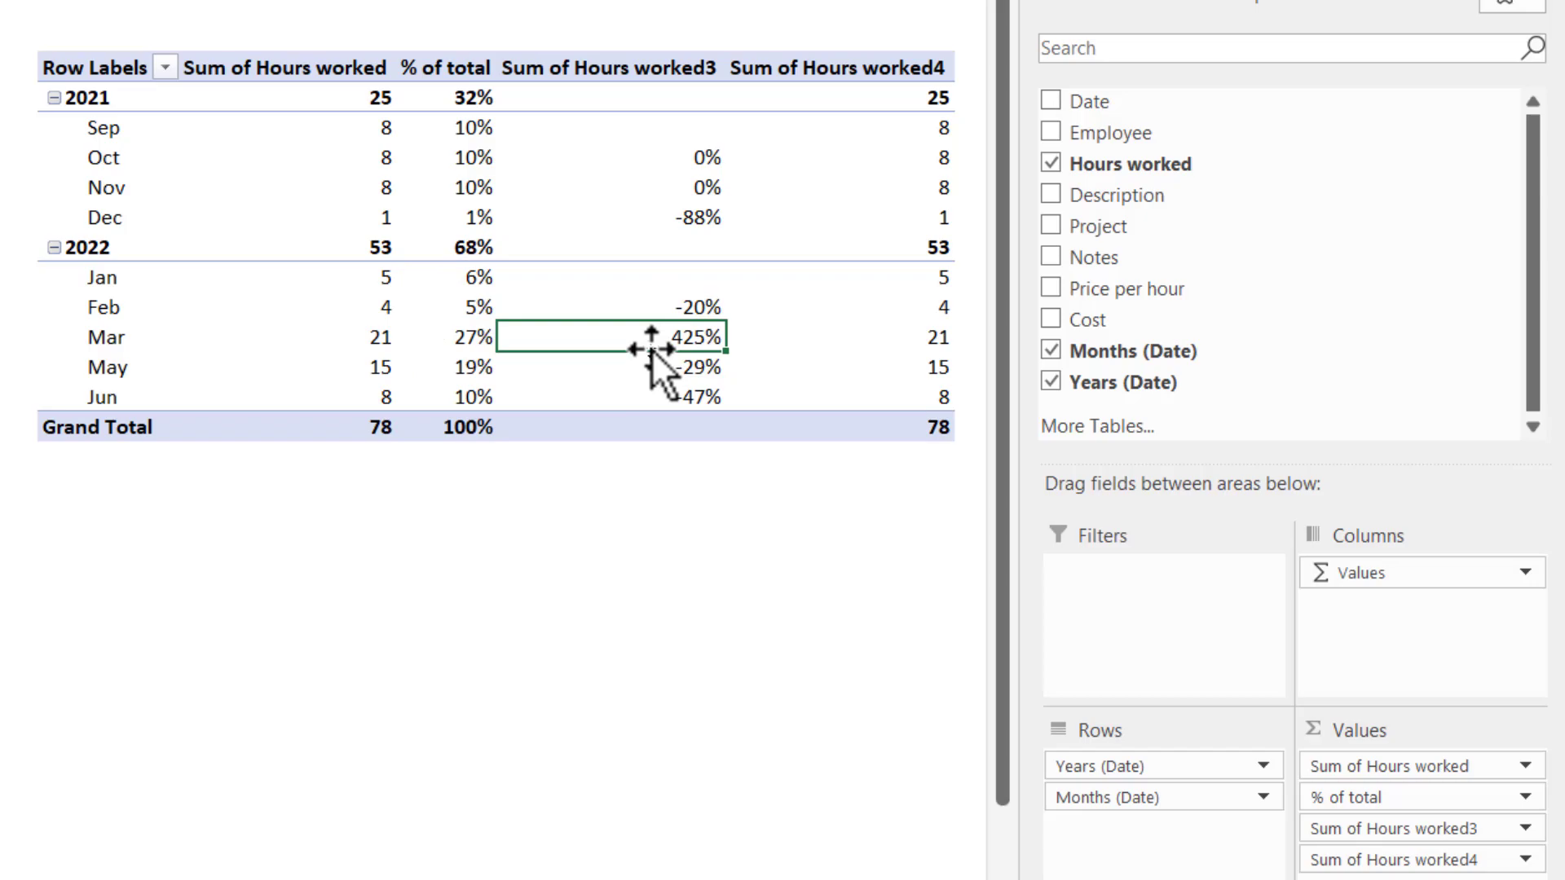
left_click(668, 372)
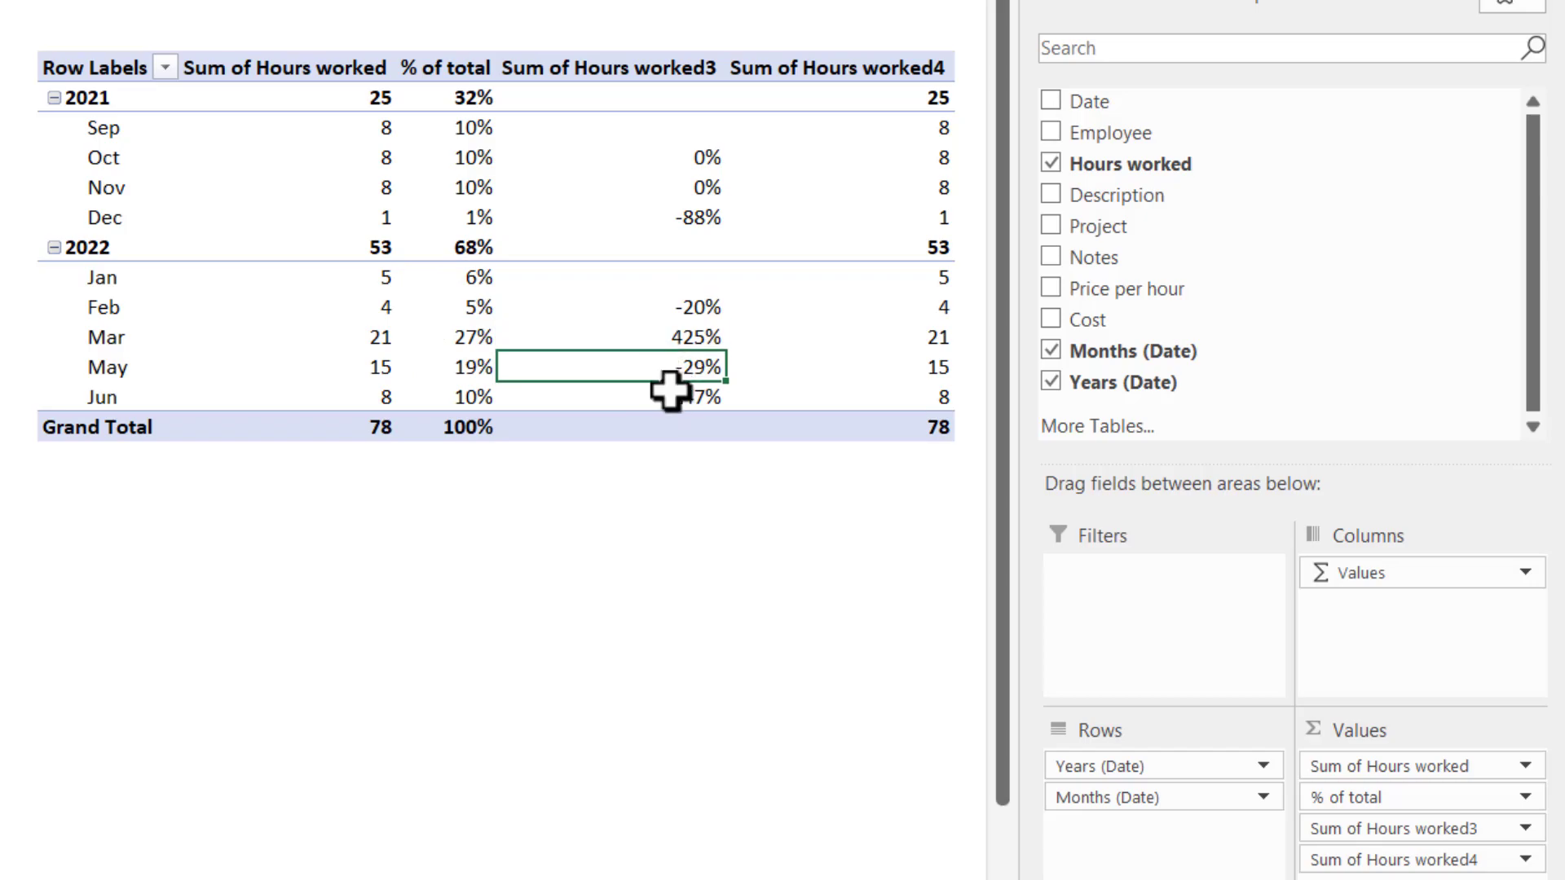
left_click(671, 396)
left_click(683, 278)
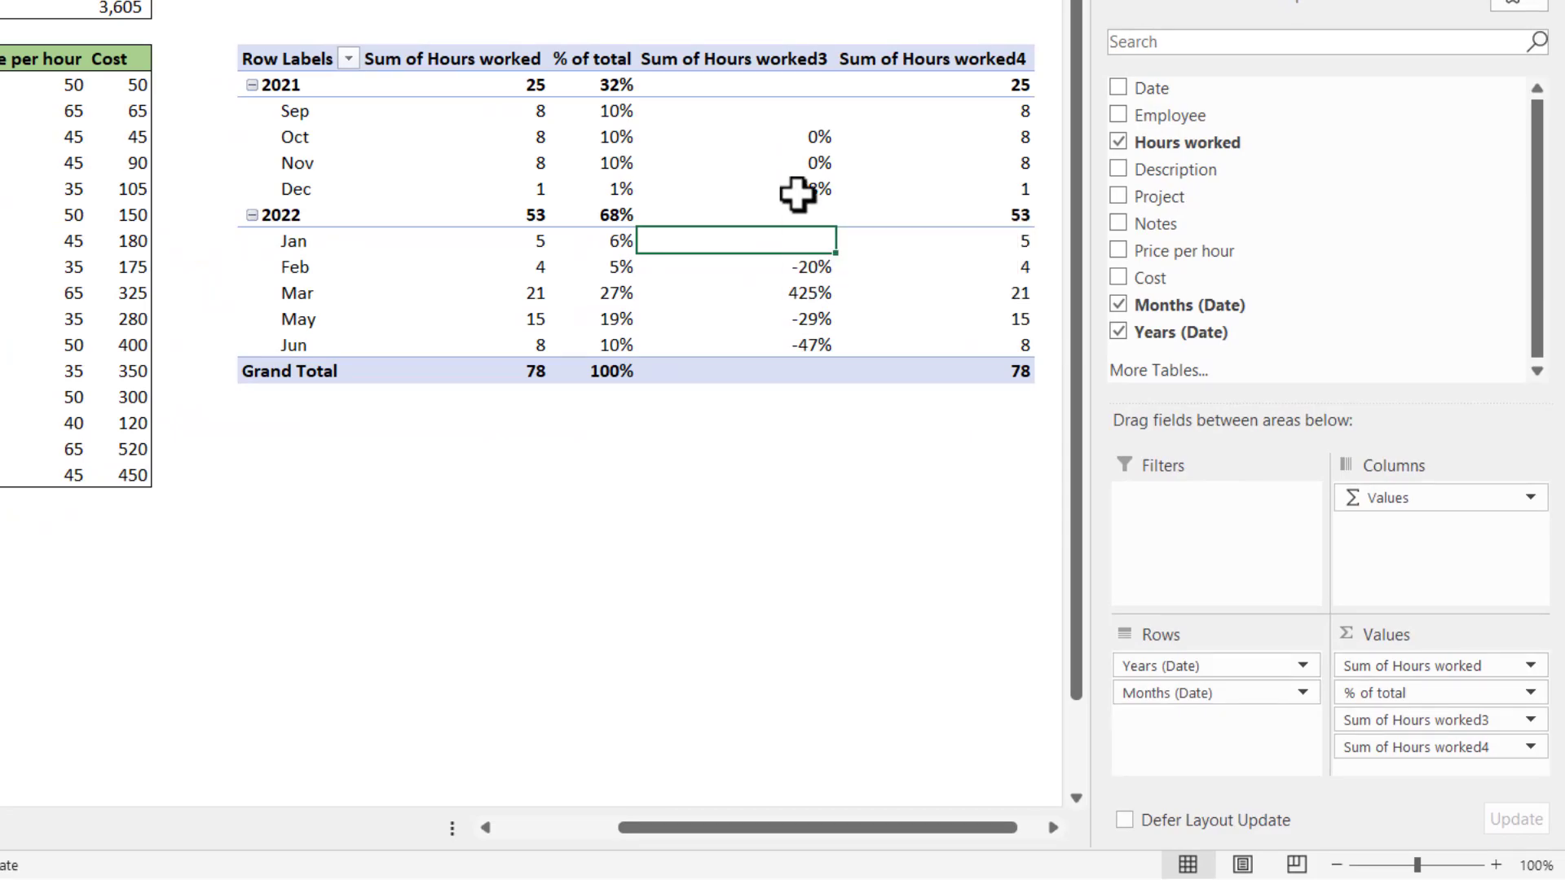
Rename the header of the third hours column as "% change".
key("Right")
key("Right")
left_click(785, 140)
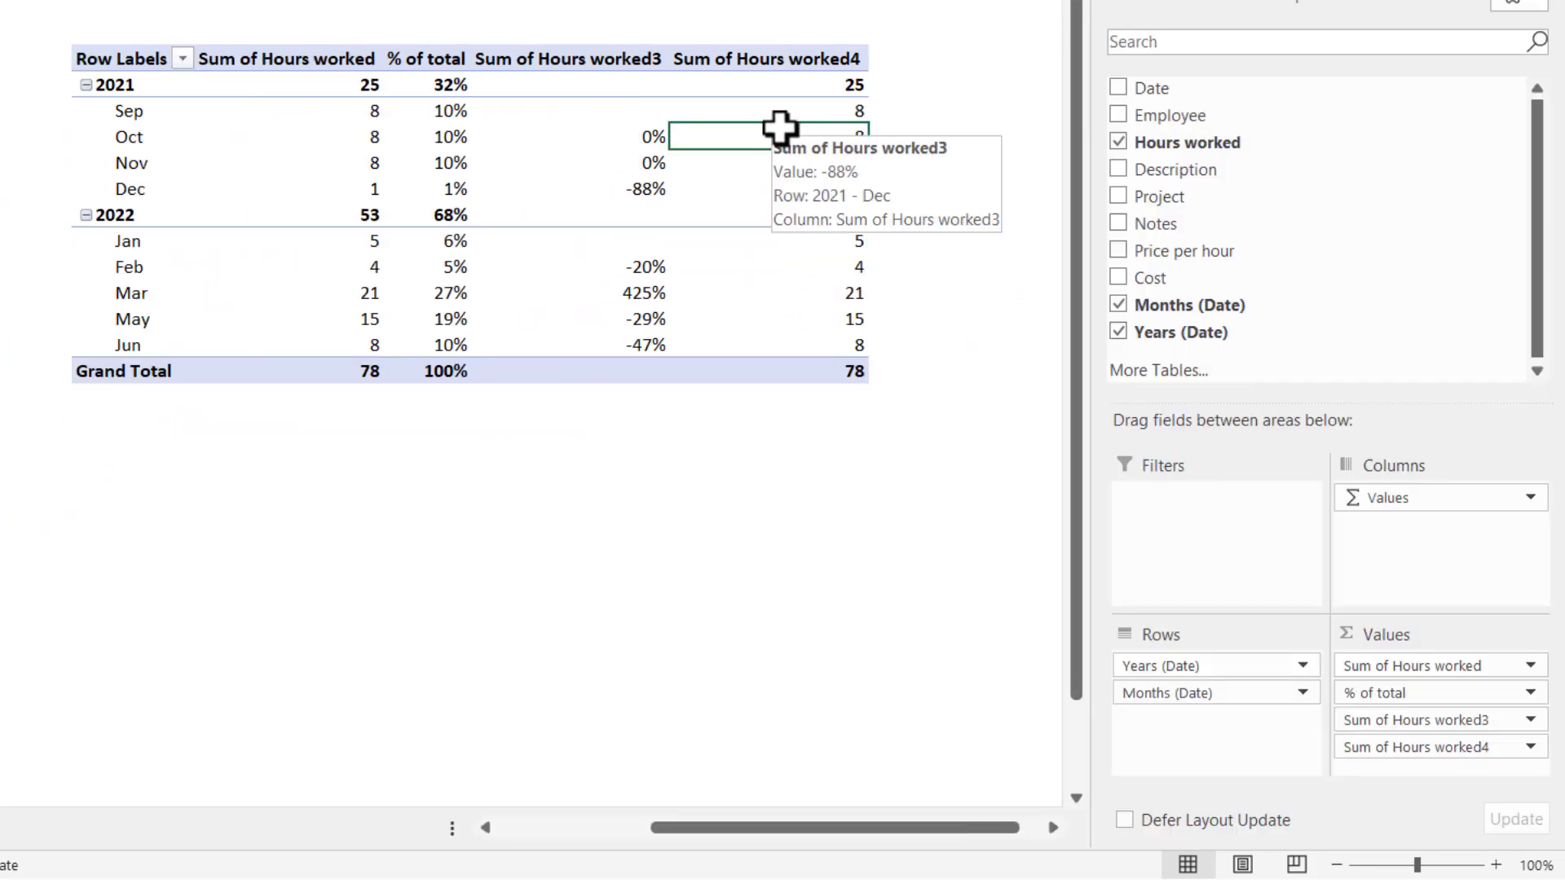
left_click(606, 59)
type("% ")
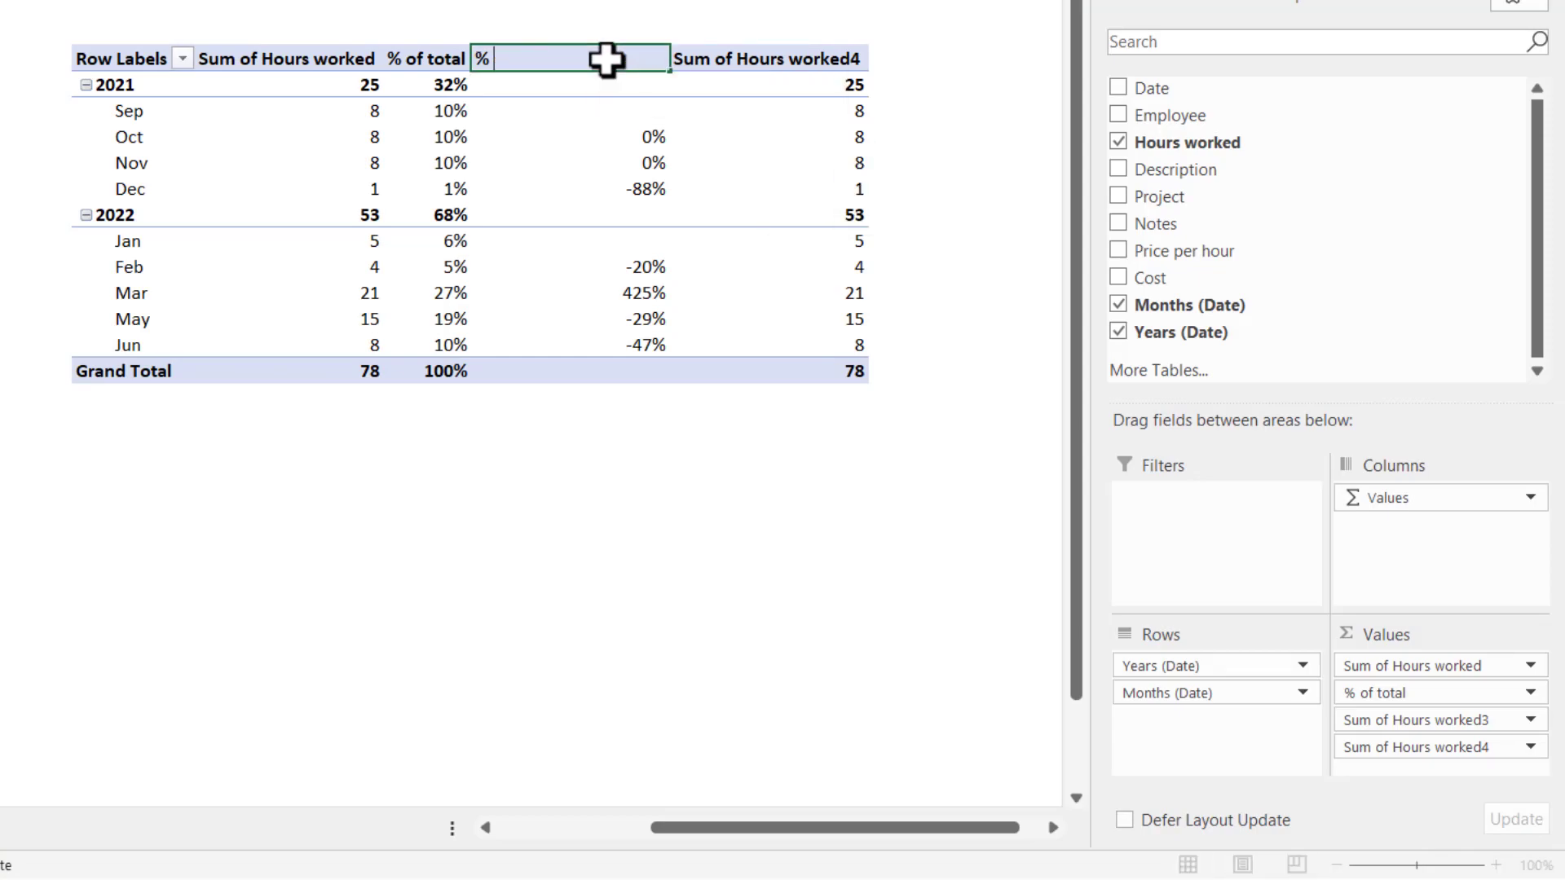
type("change")
key("Return")
Rename the fourth hours column as "Average hours" and summarize its values by Average.
left_click(709, 60)
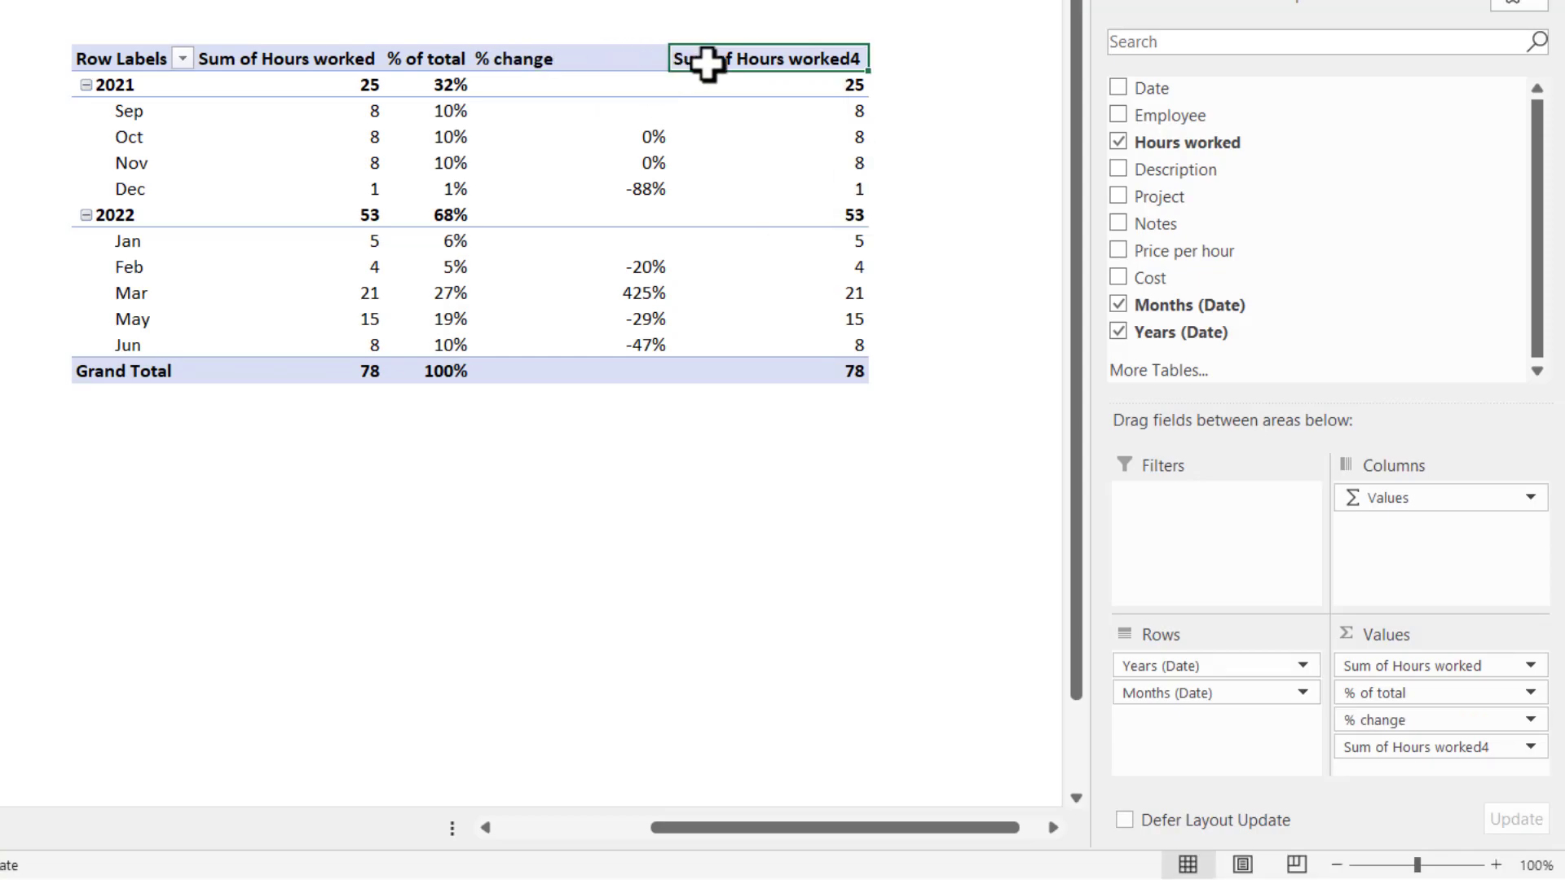
type("Average Hours")
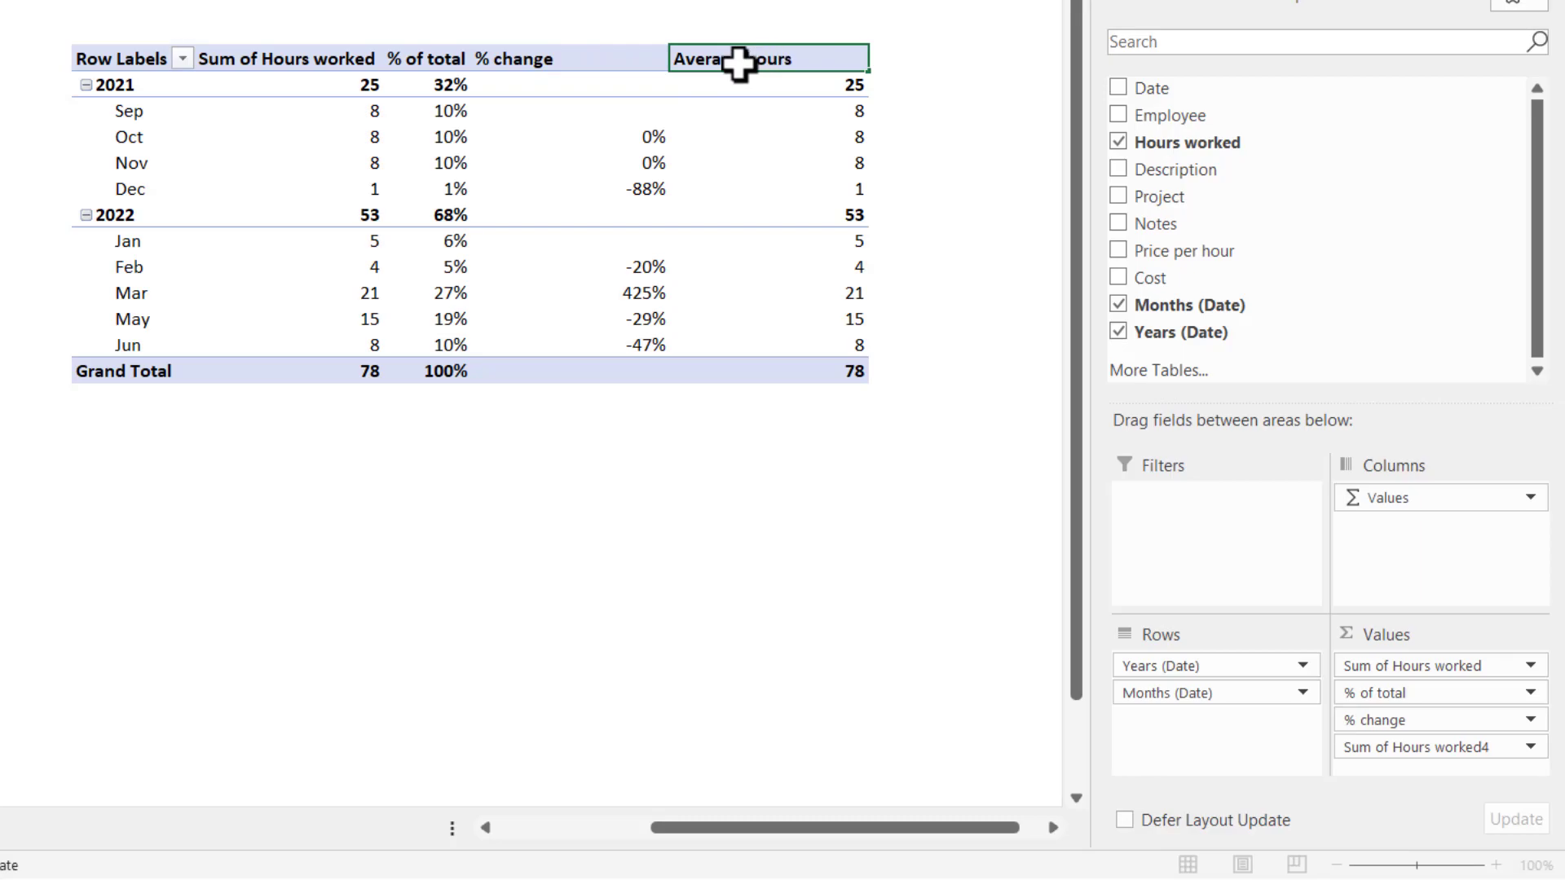
key("Return")
right_click(782, 138)
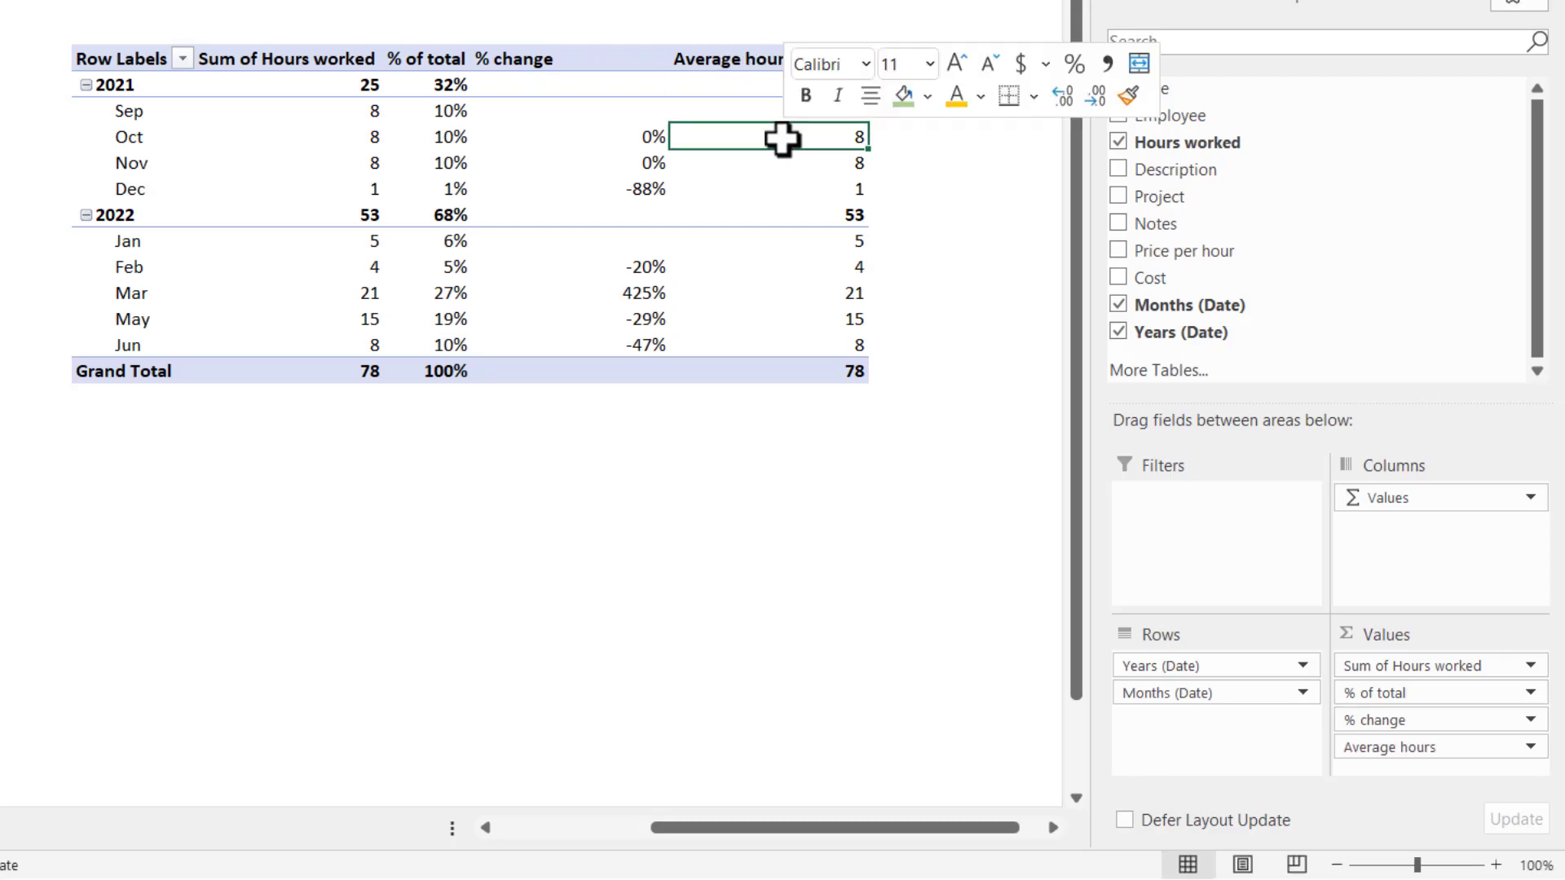
mouse_move(949, 470)
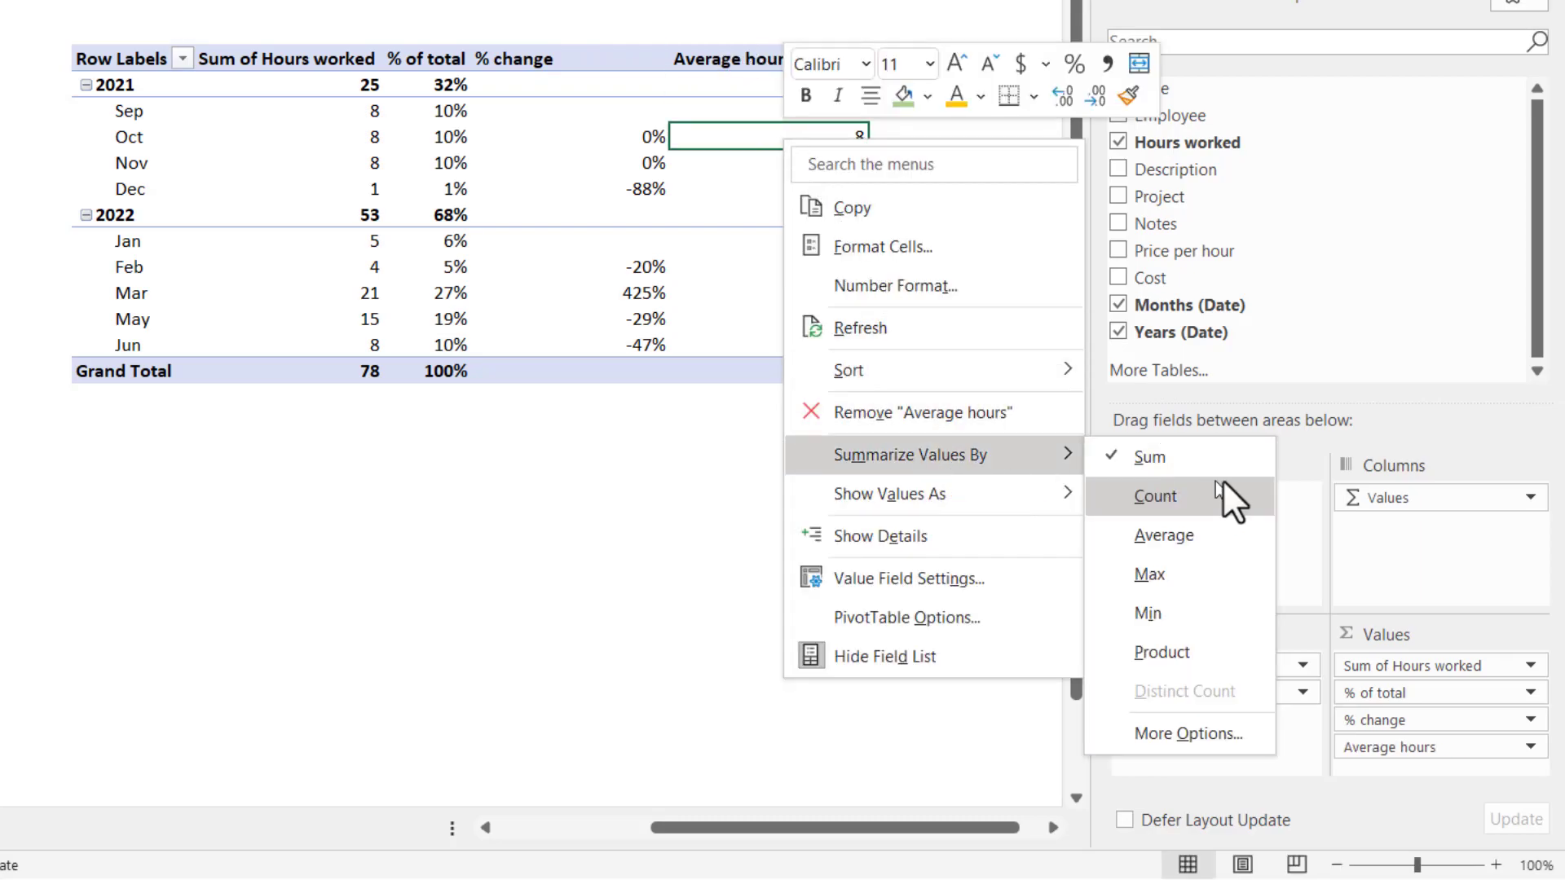
left_click(1218, 526)
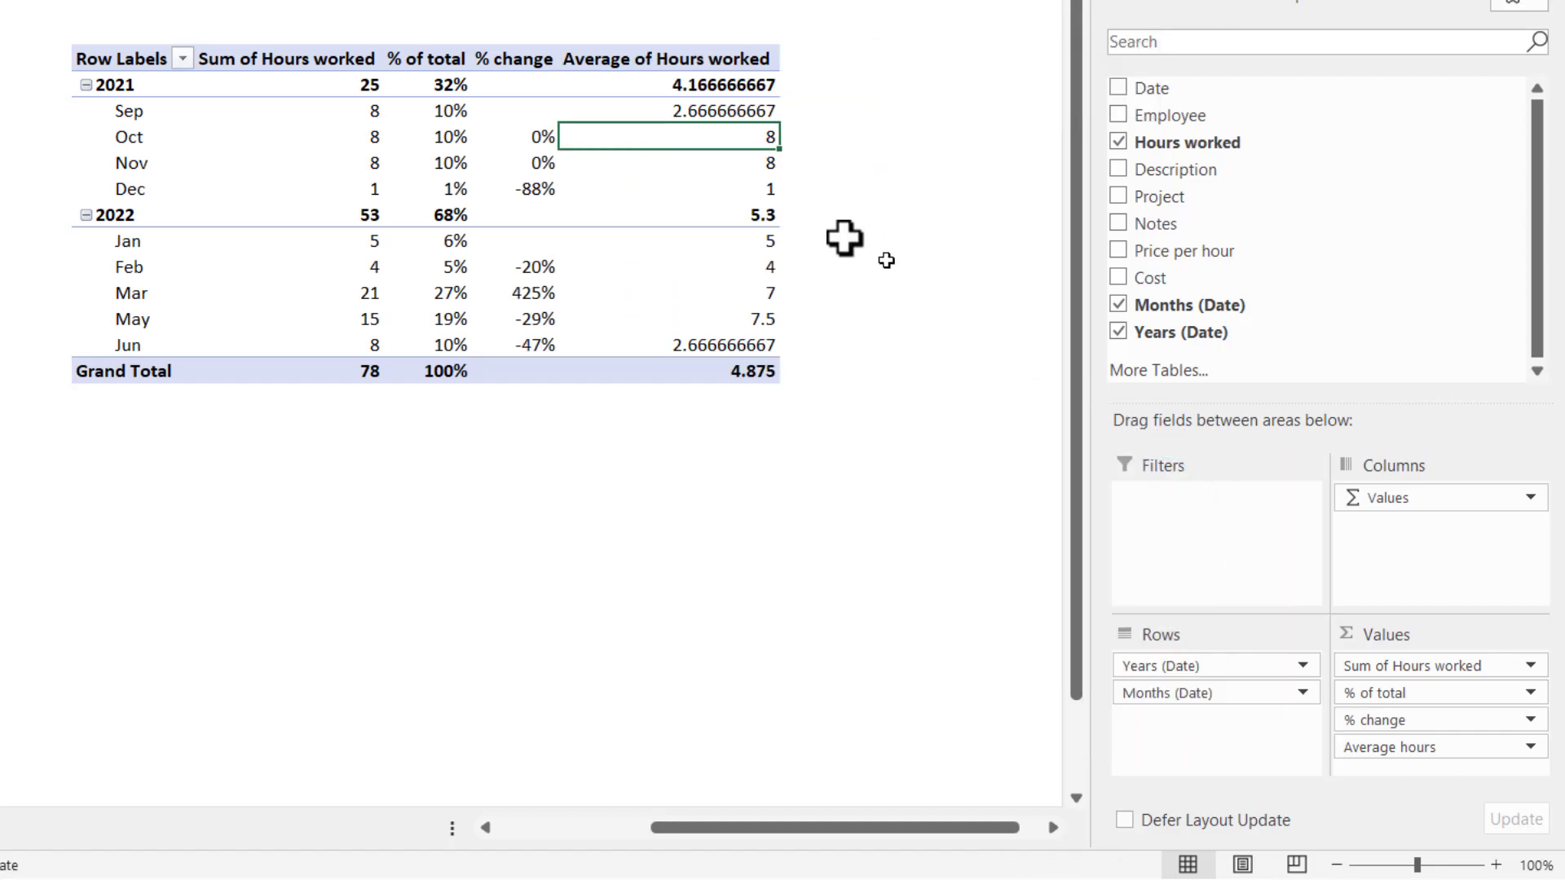
Format the whole average hours column, including year totals and grand total, as numbers without decimals.
left_click_drag(724, 84, 737, 189)
left_click_drag(743, 262, 744, 369)
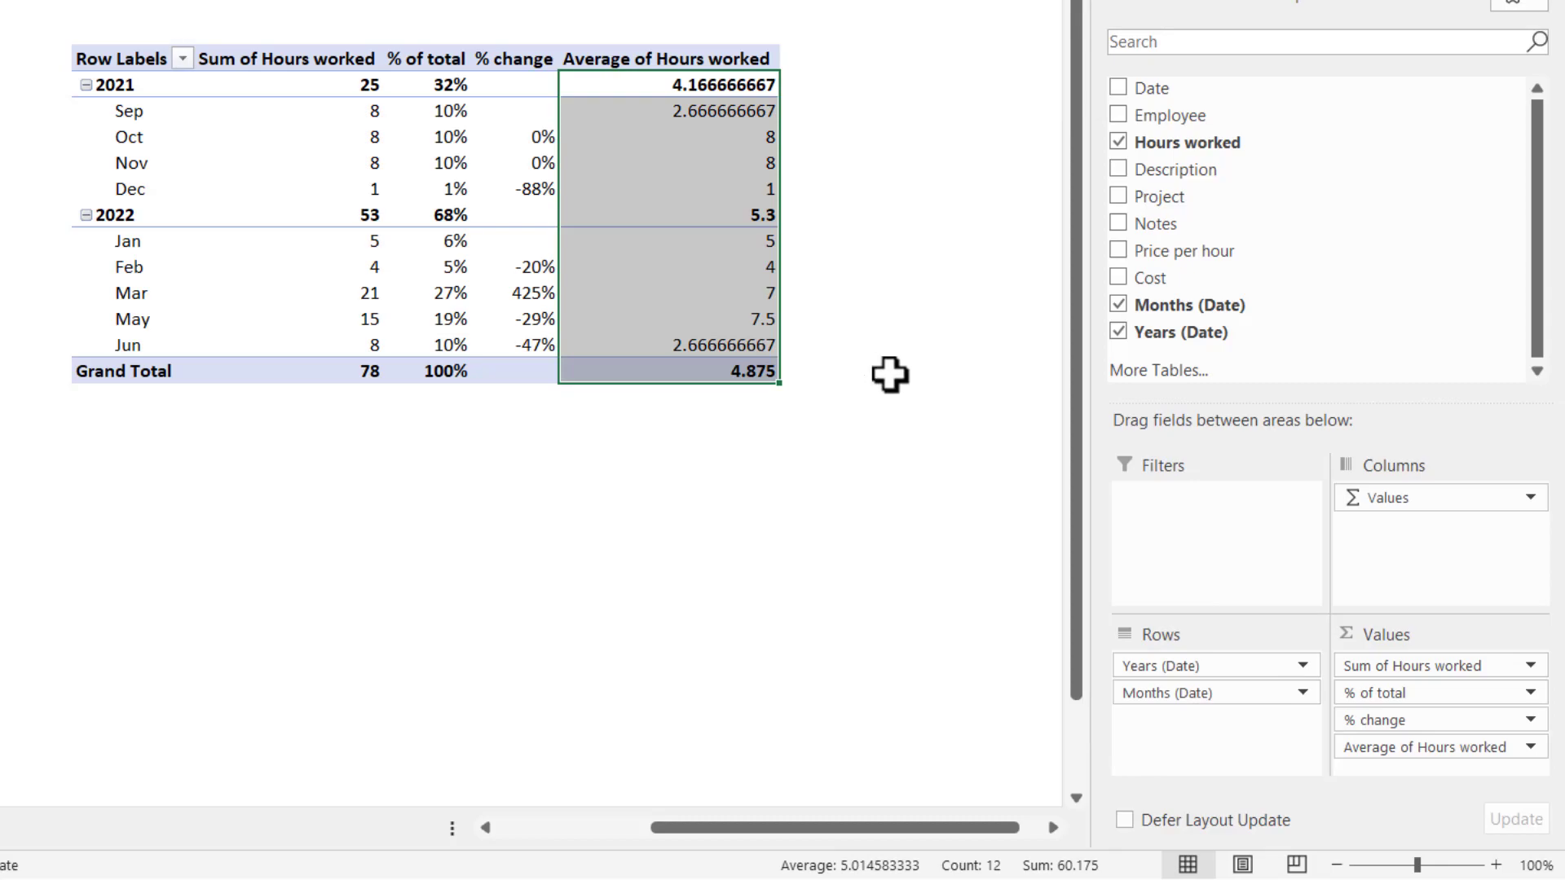
key("ctrl+shift+1")
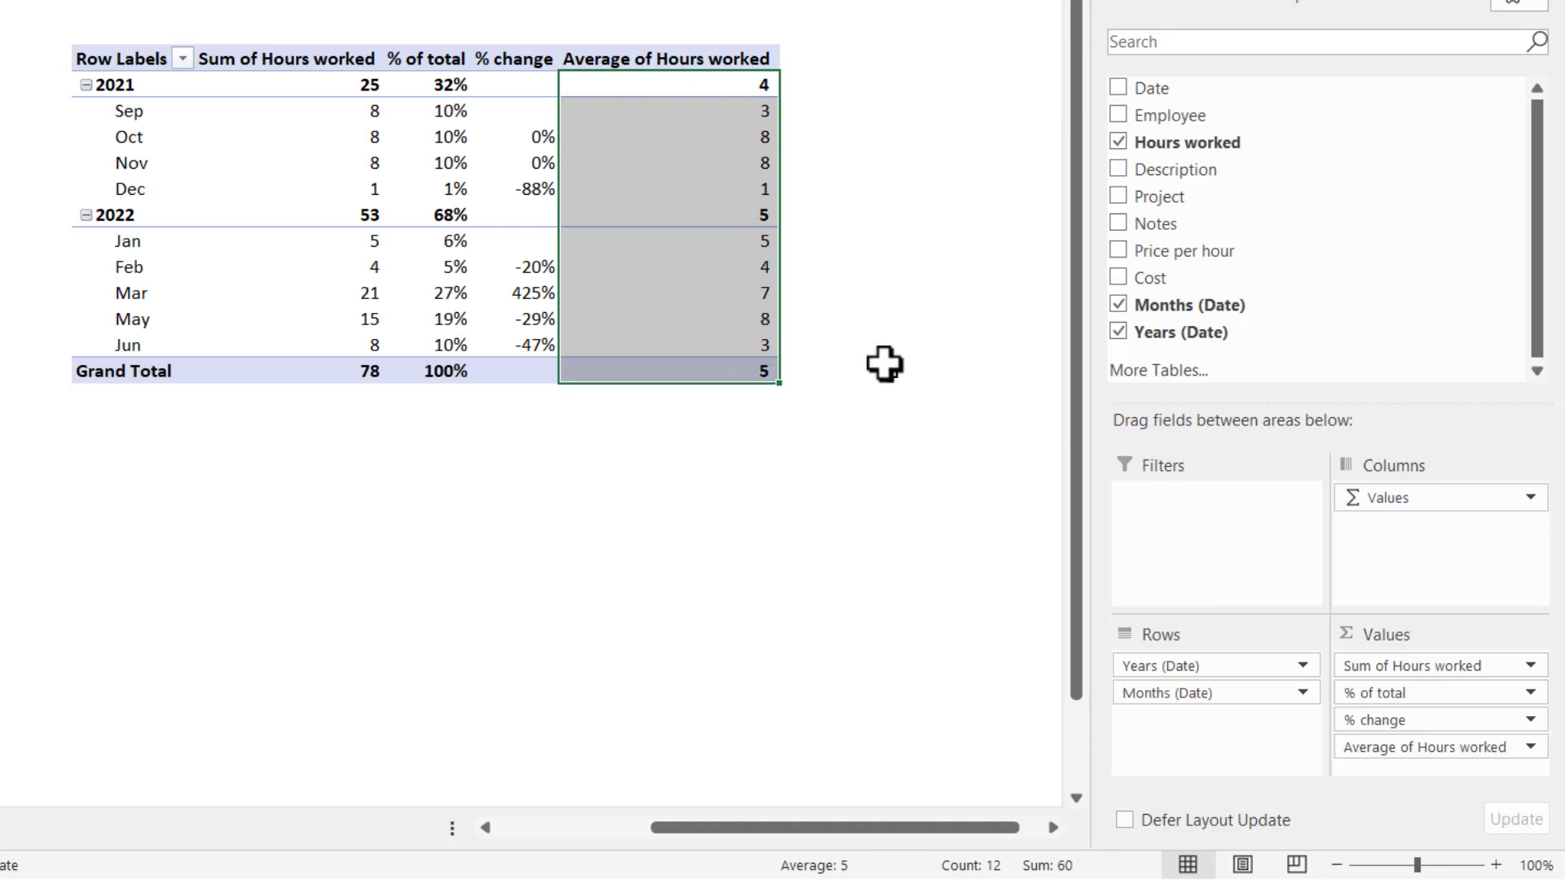
left_click(740, 111)
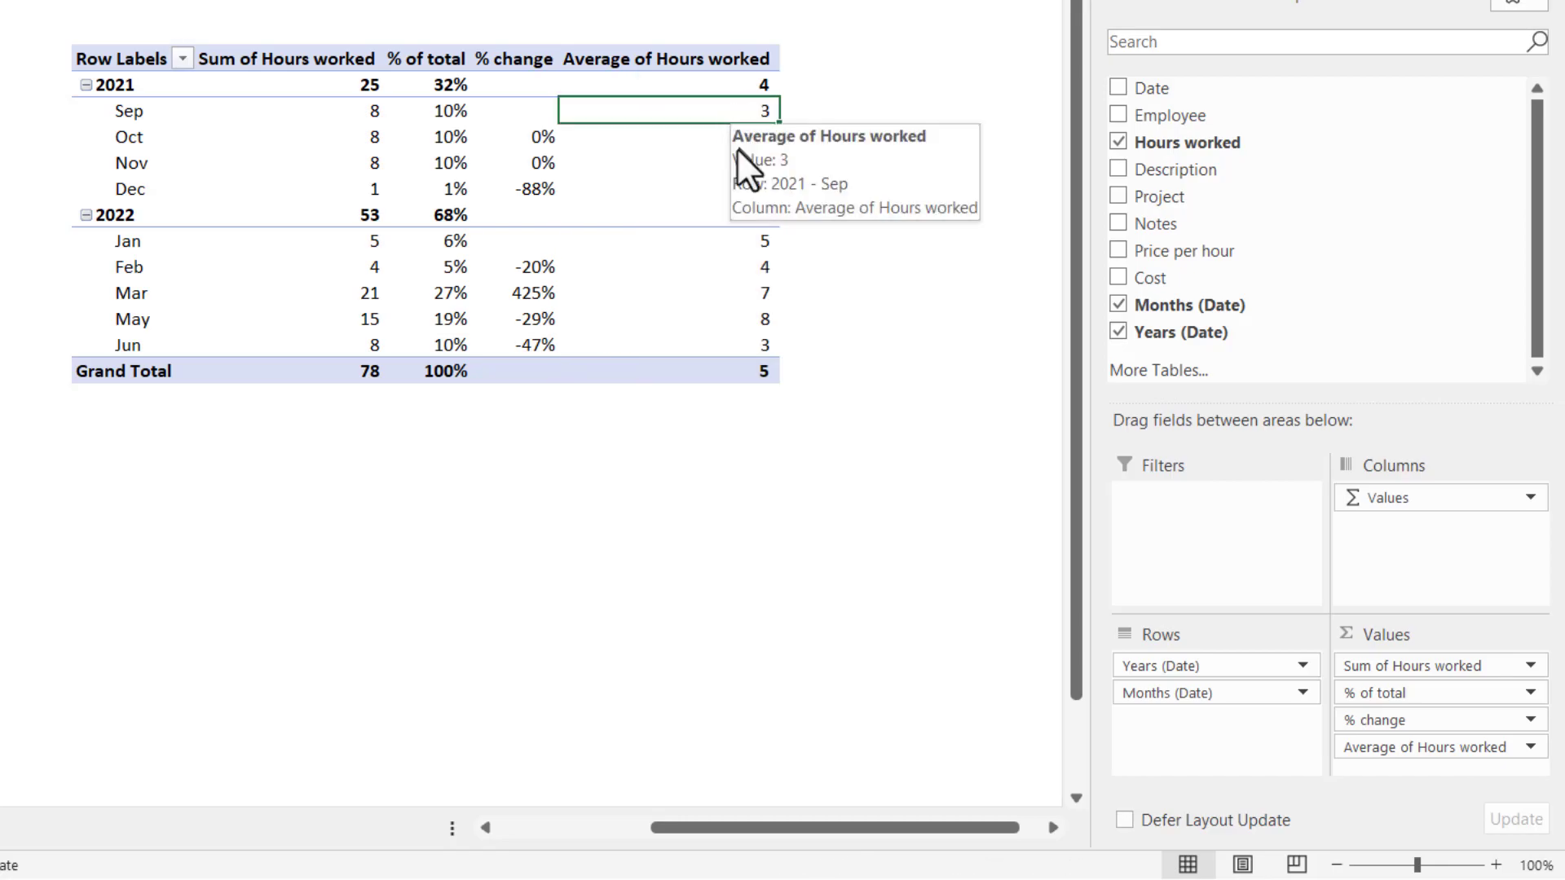
left_click(704, 145)
left_click(707, 162)
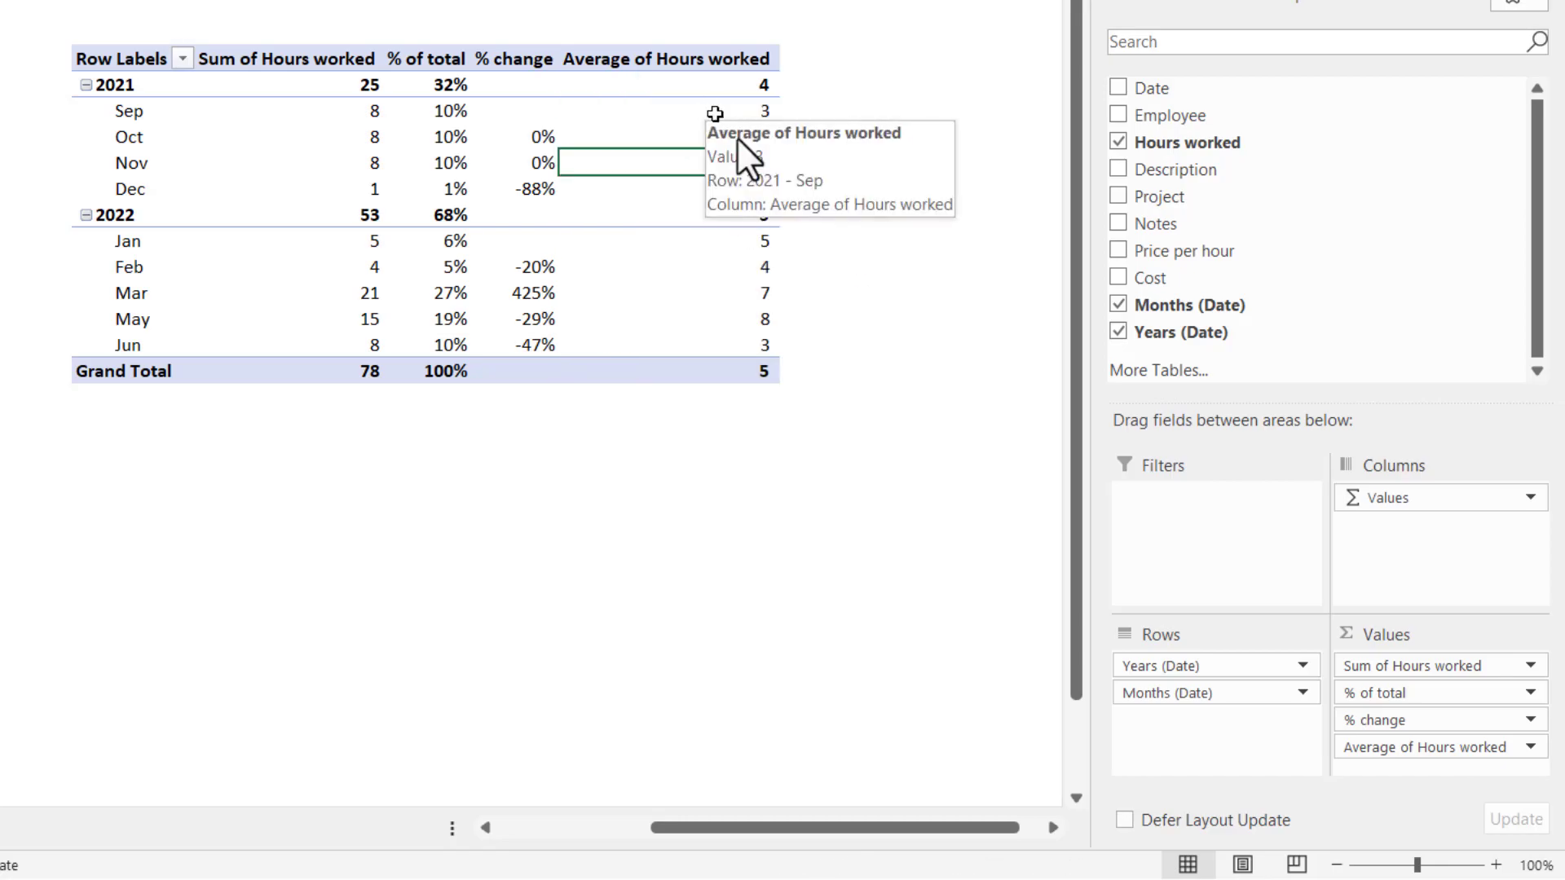
Add Hours worked once more and Employee to the values, summarize the new hours column by Count, and compare March 2022's sum, average and count.
left_click_drag(1198, 145, 1397, 746)
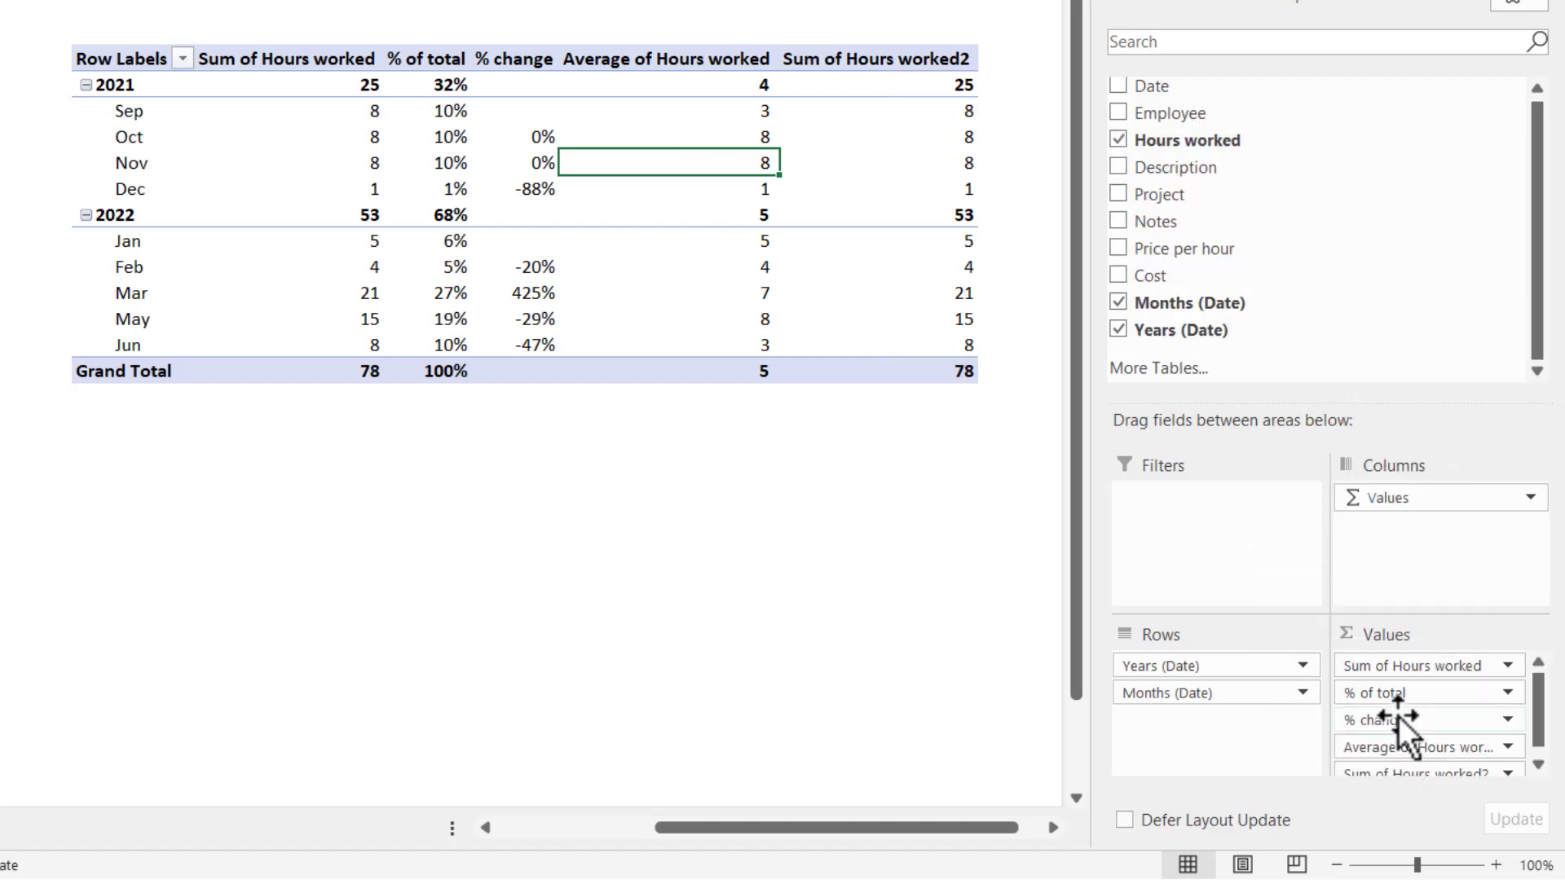
left_click_drag(1193, 114, 1425, 766)
right_click(896, 118)
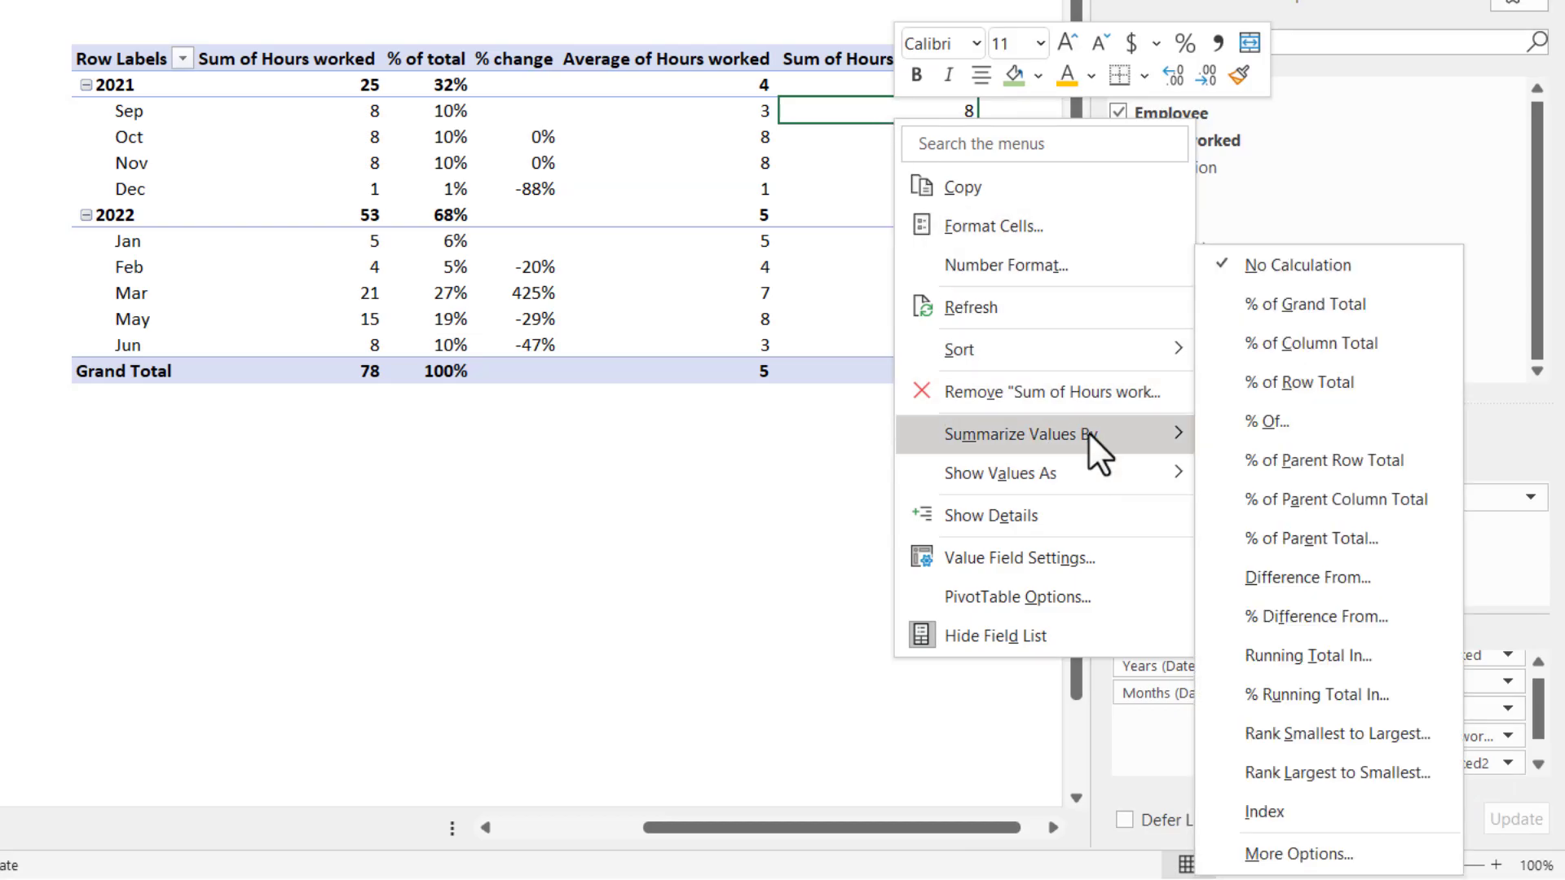
mouse_move(1112, 430)
left_click(1231, 476)
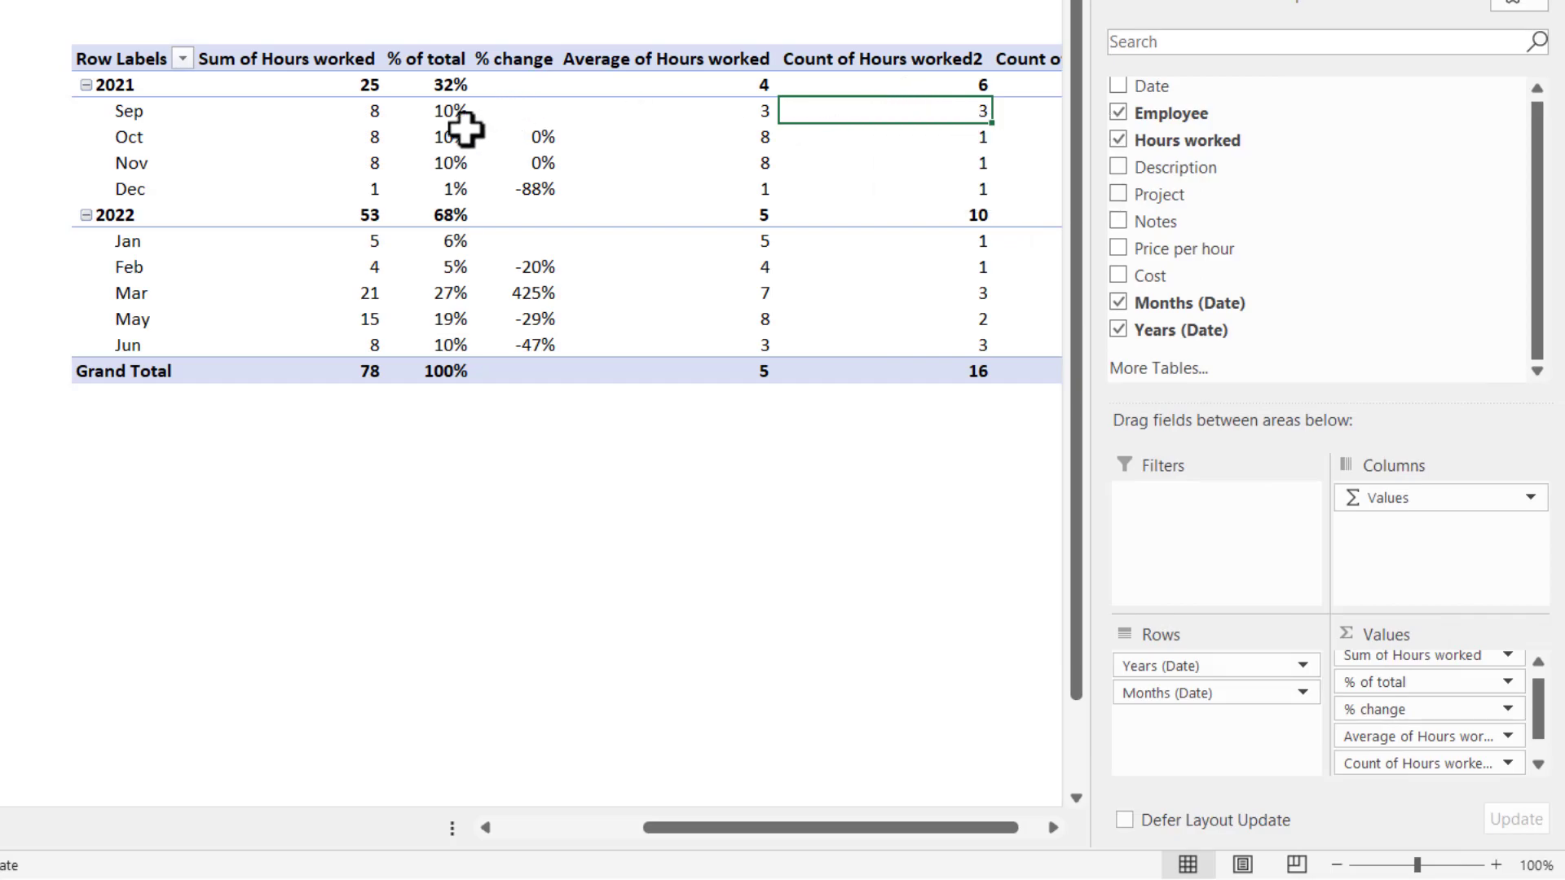
left_click(361, 293)
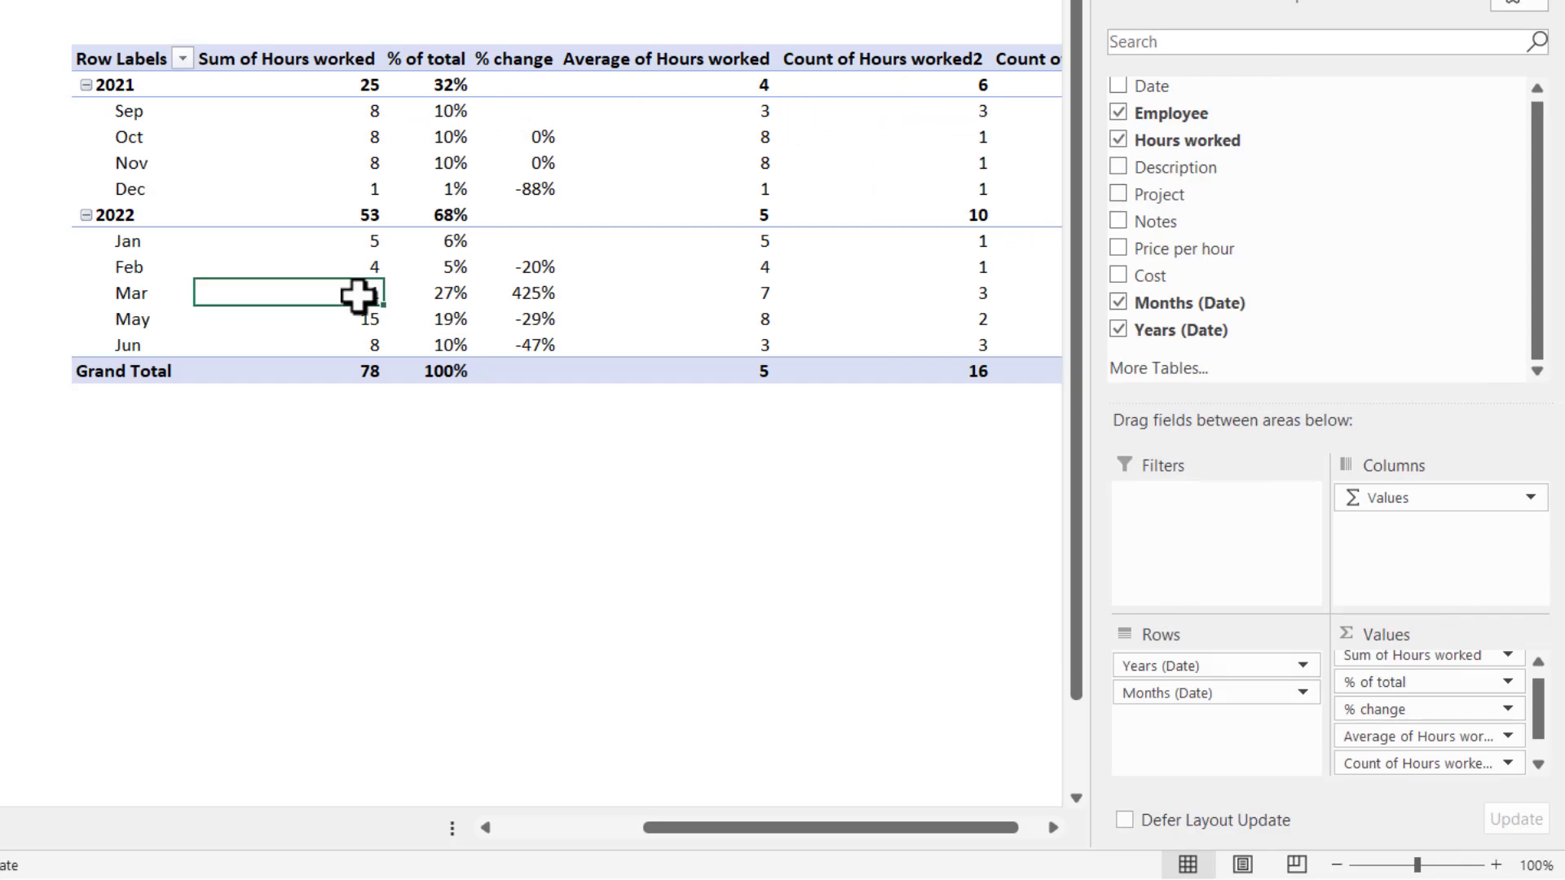
left_click(942, 293, "ctrl")
left_click(760, 292, "ctrl")
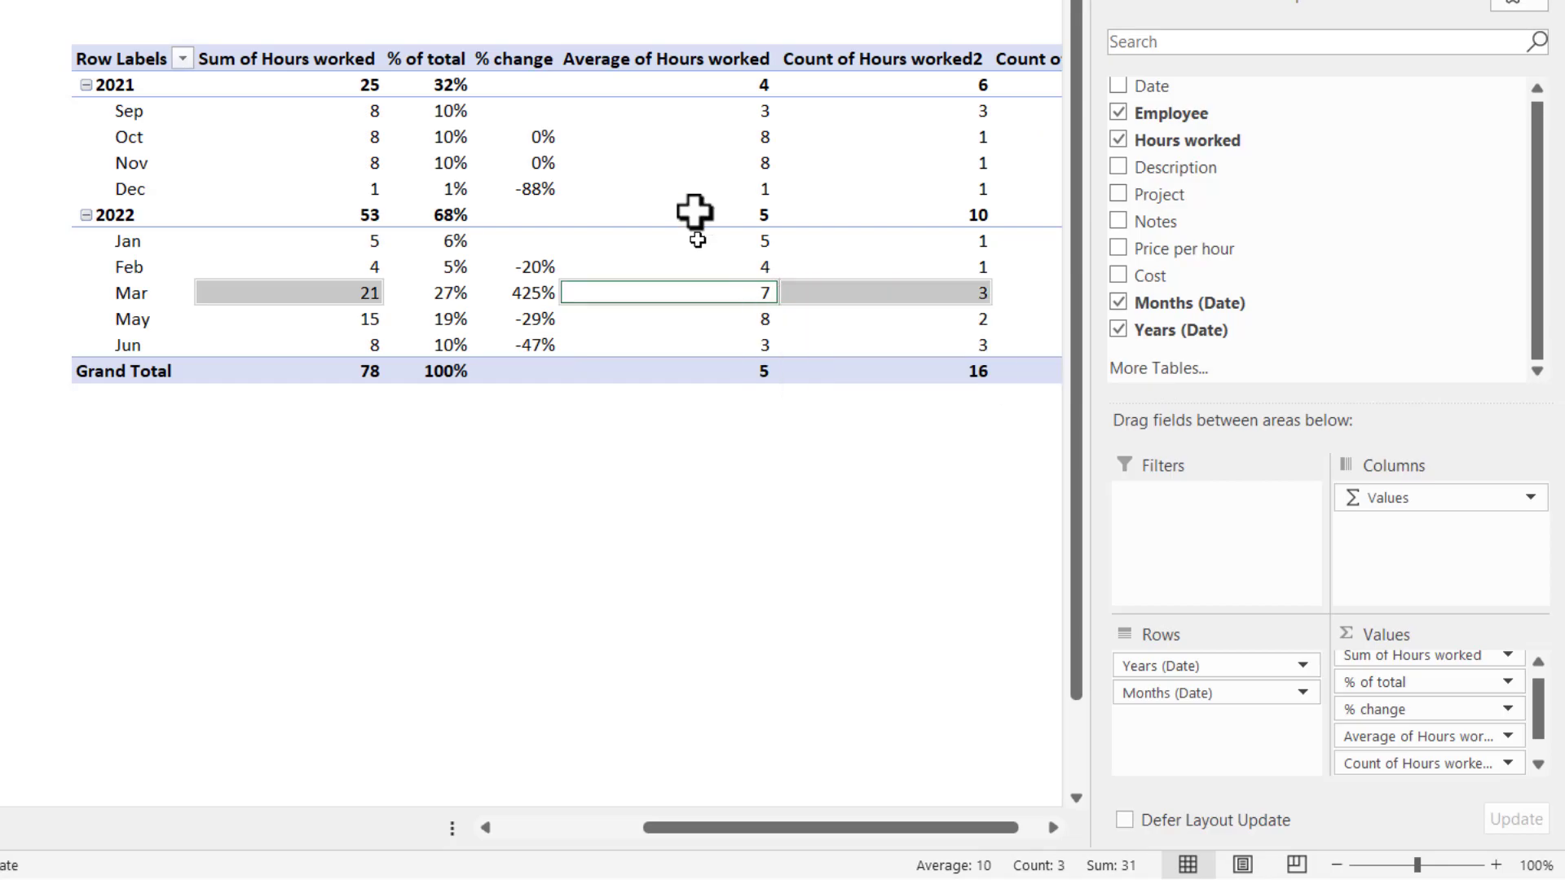
left_click(766, 15)
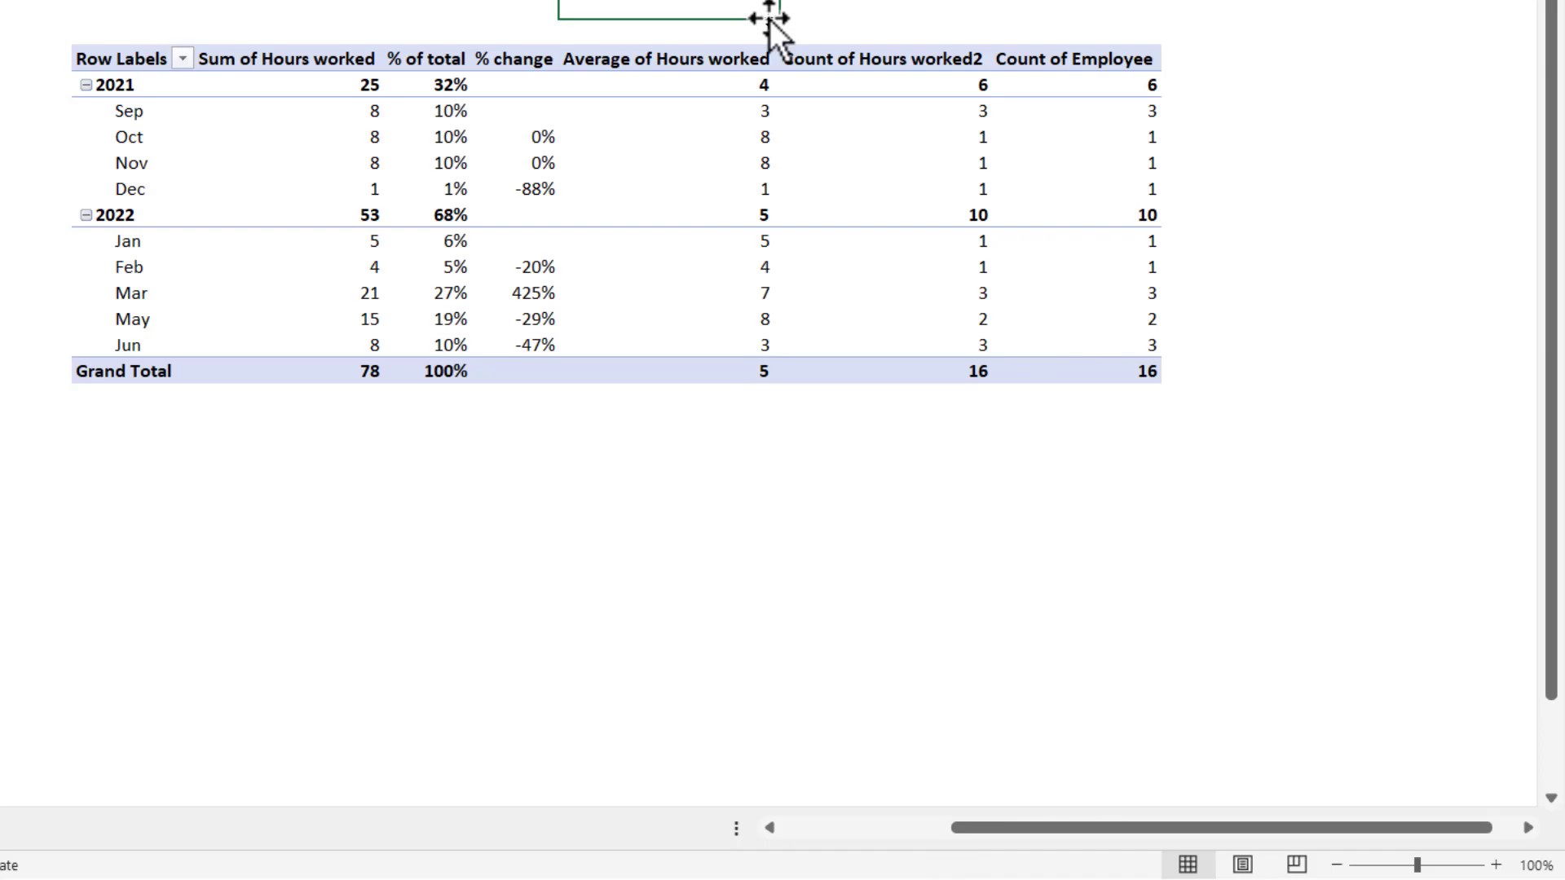
Add Employee and Project slicers to the pivot table of cost by project and employee, and place them side by side beside it.
left_click(597, 450)
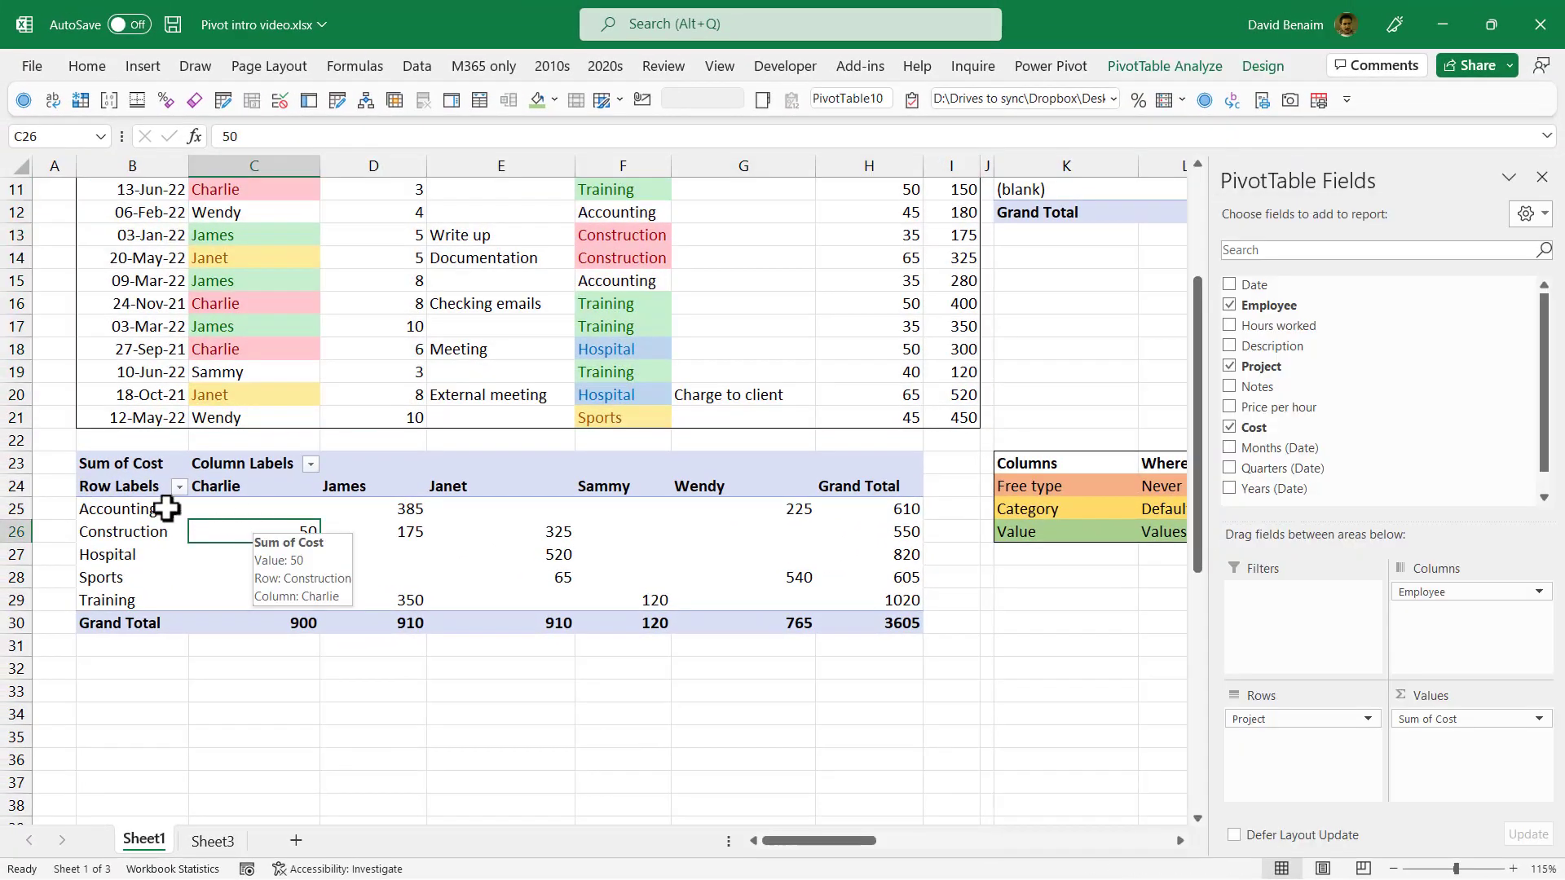
left_click_drag(141, 511, 153, 581)
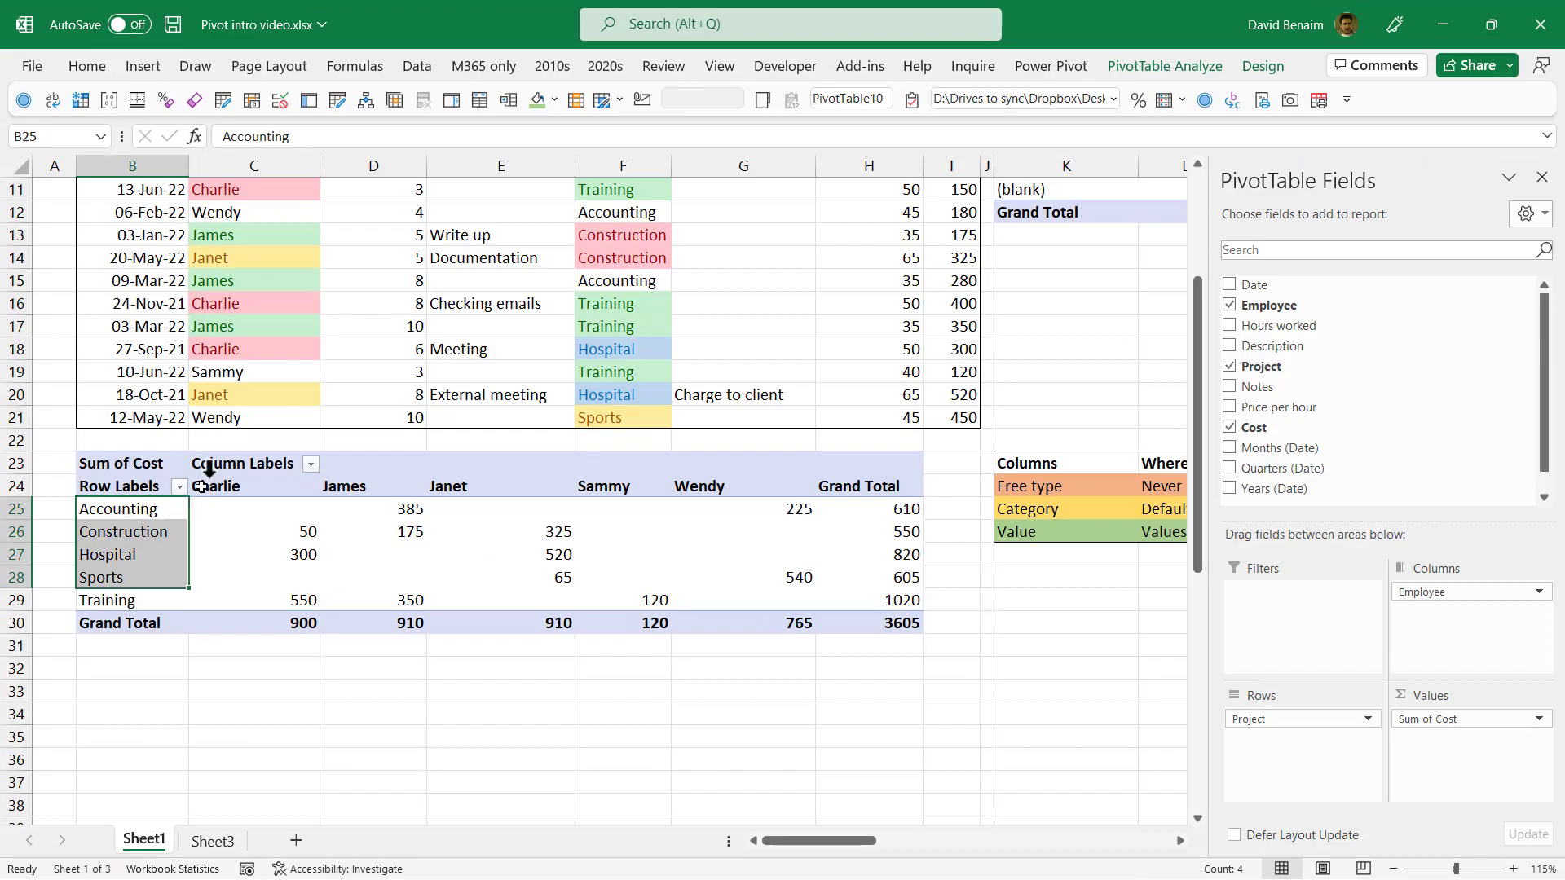
left_click_drag(240, 487, 823, 477)
left_click(726, 486)
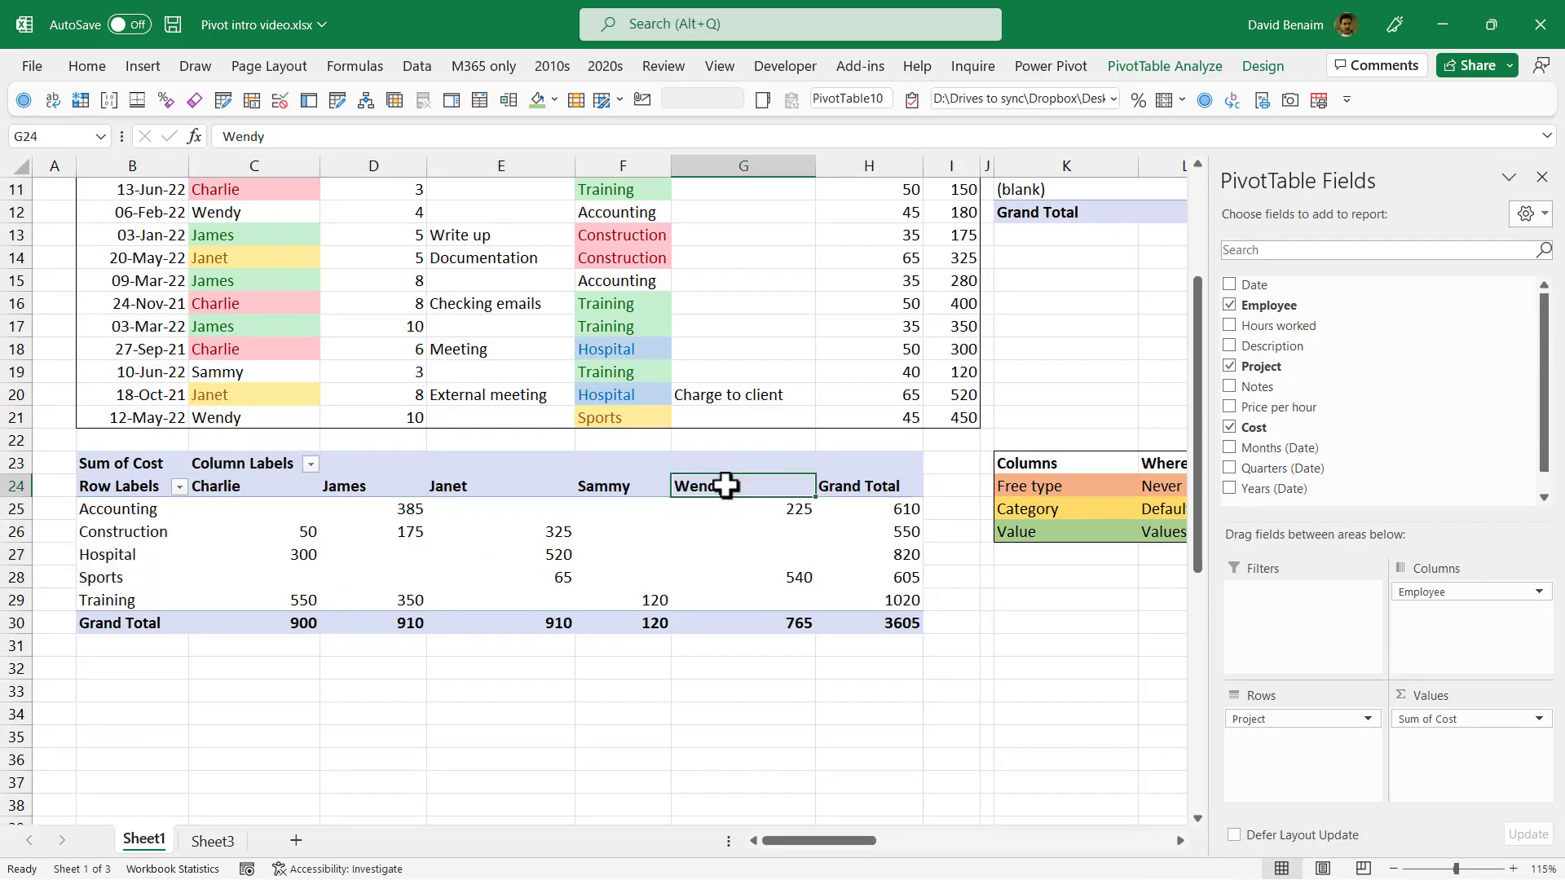
right_click(1281, 307)
left_click(1369, 417)
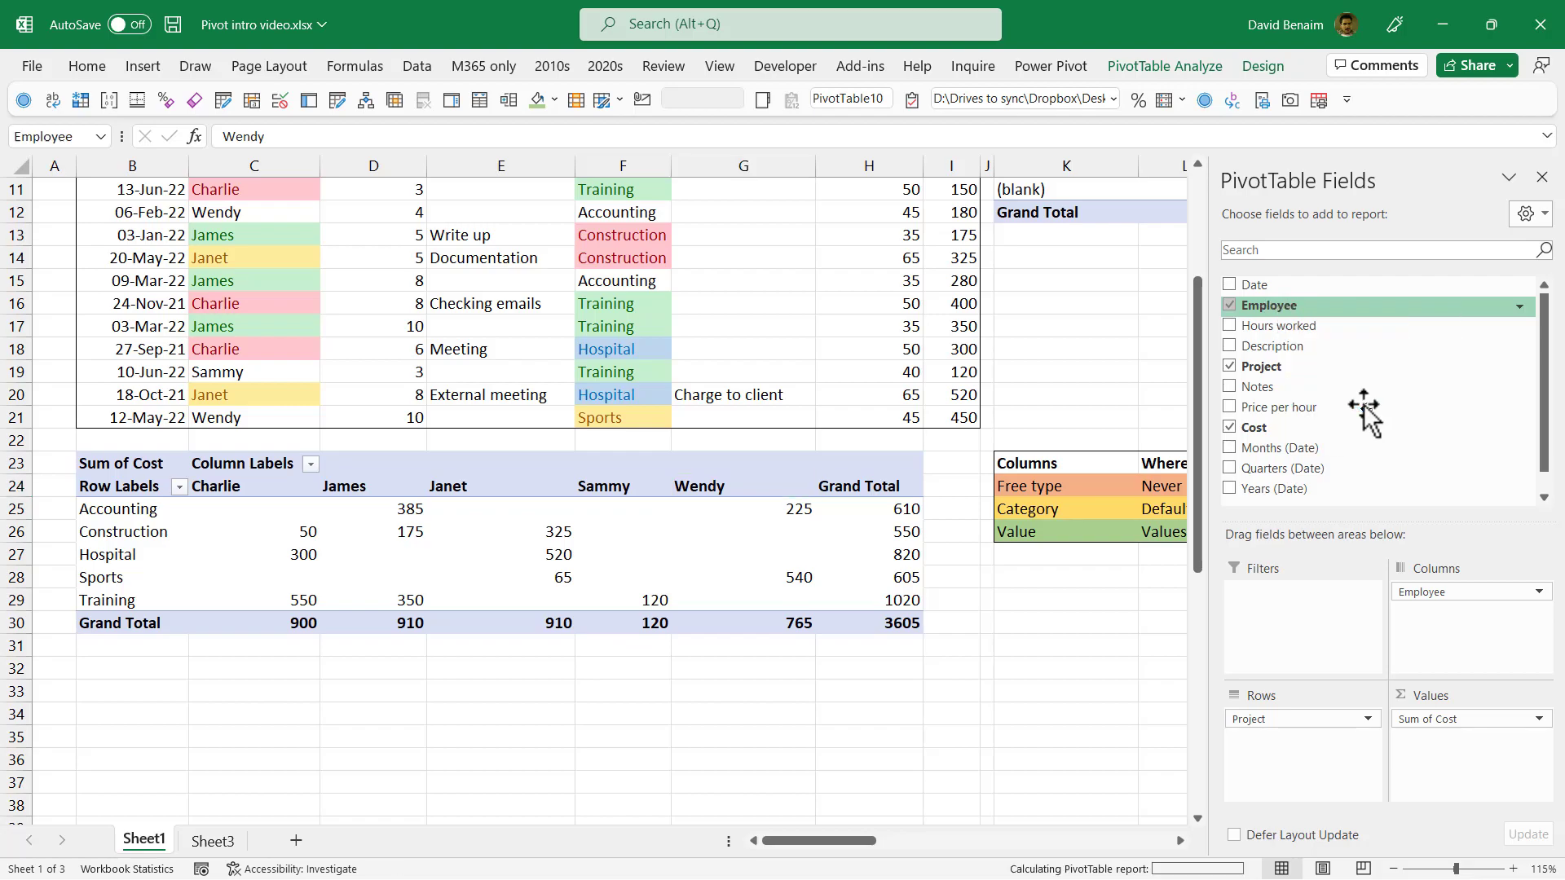
right_click(1267, 366)
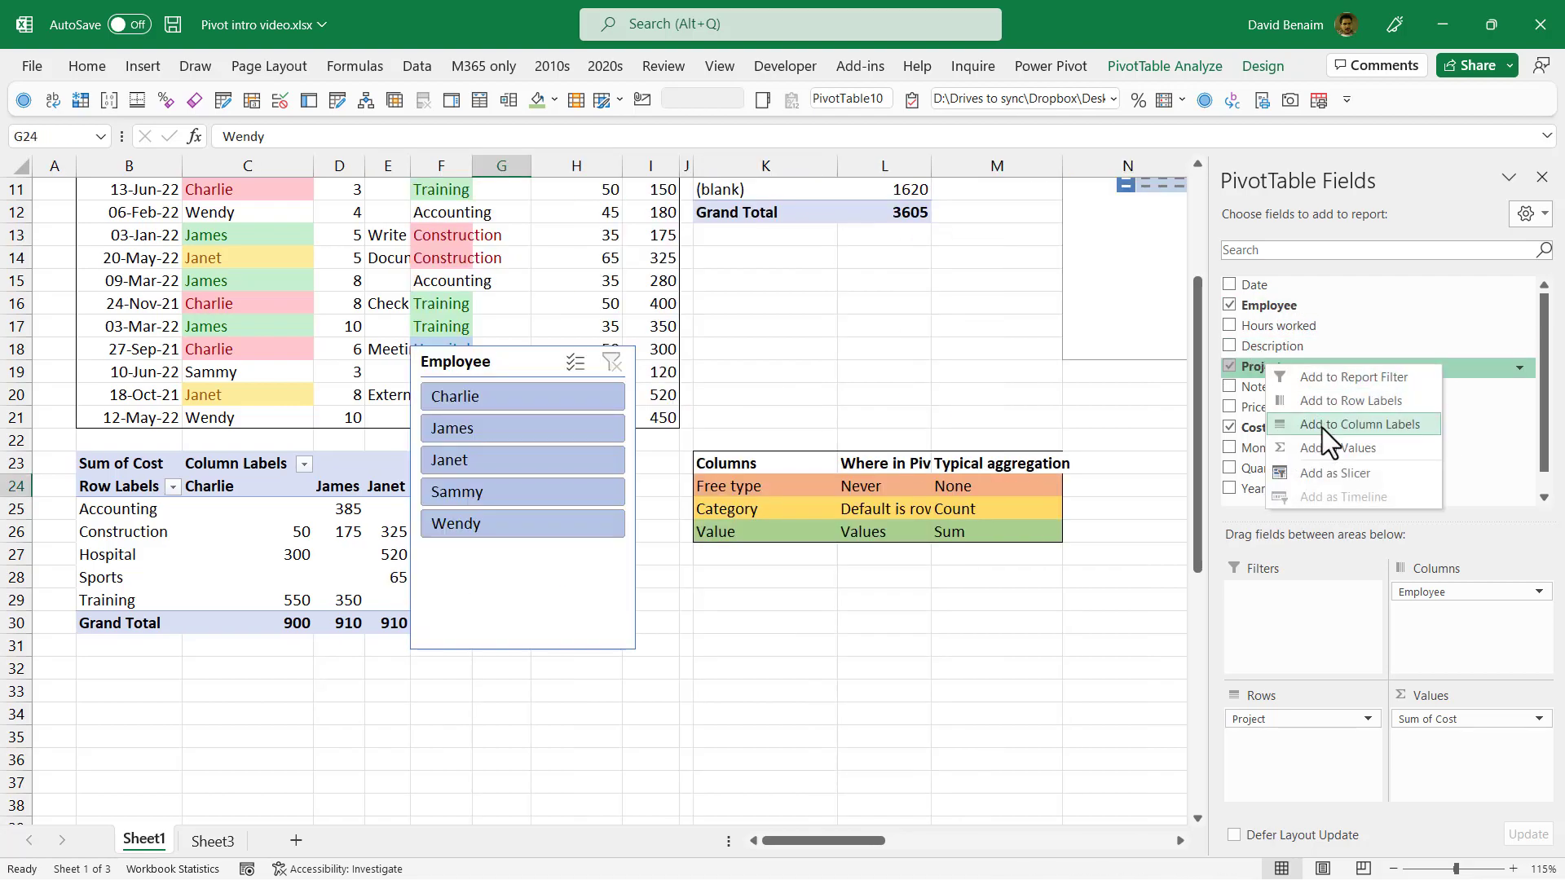
left_click(1343, 470)
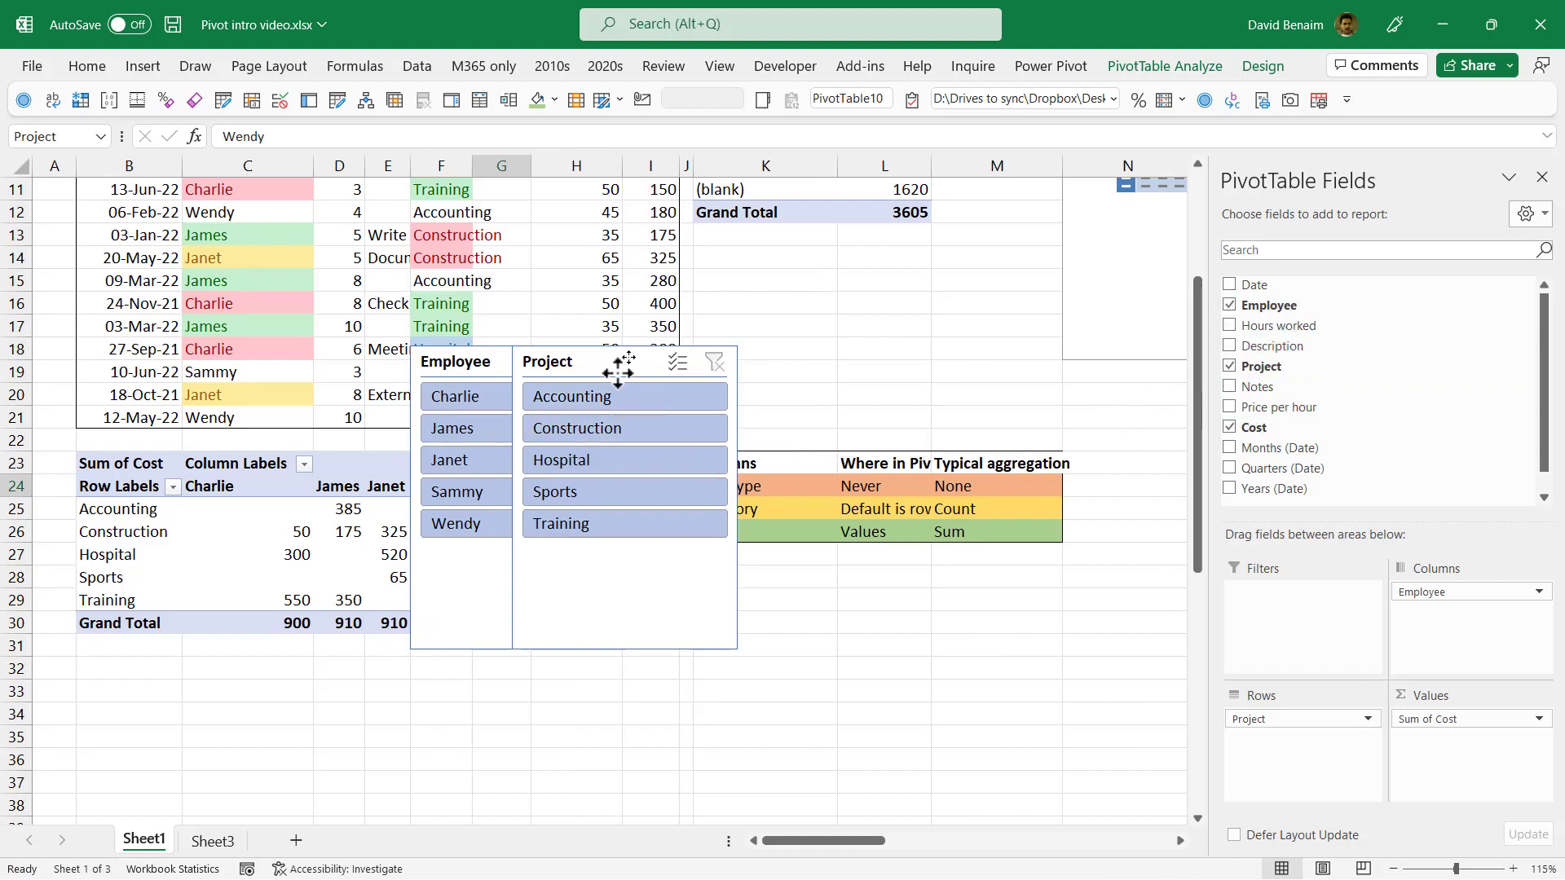
left_click_drag(628, 360, 807, 412)
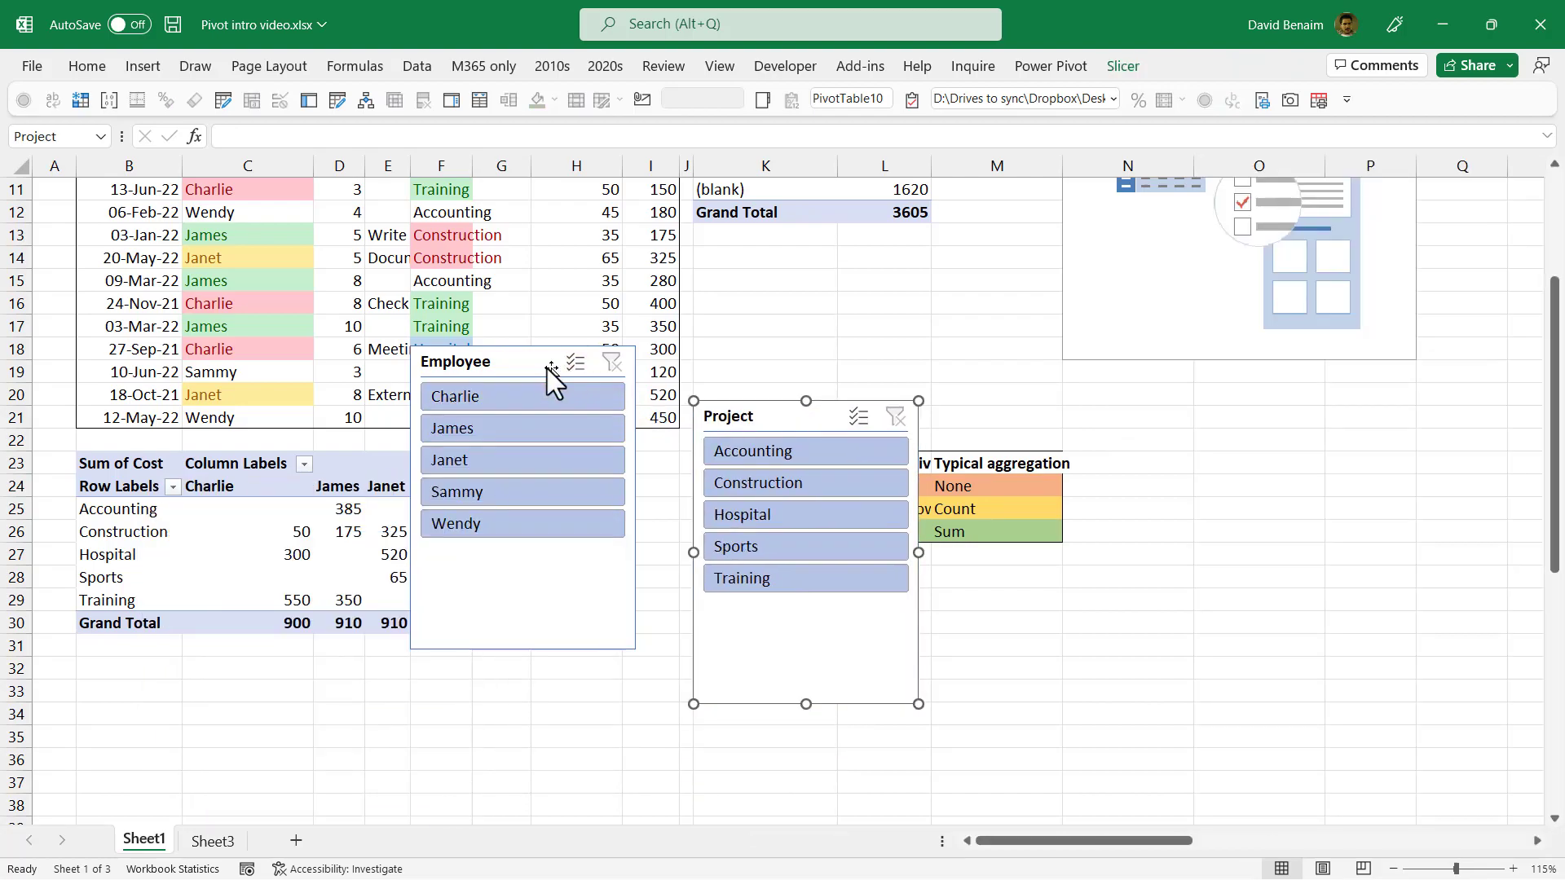
left_click_drag(548, 377, 1056, 425)
Filter the cost pivot table to Accounting with the Project slicer, check the row label filter, and clear the slicer's filter.
left_click(817, 453)
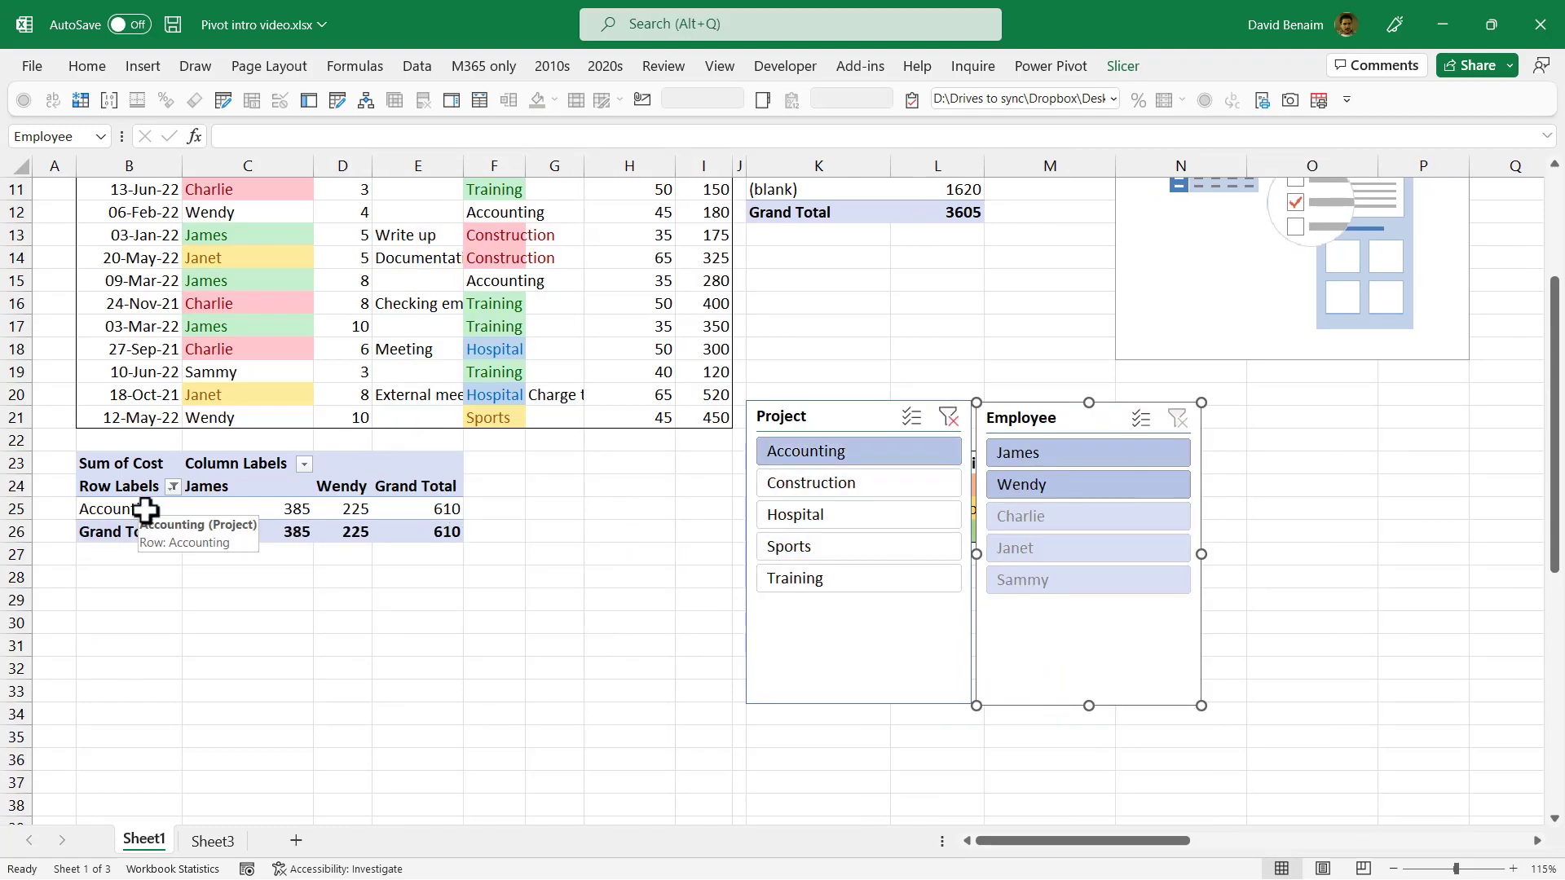
left_click(172, 487)
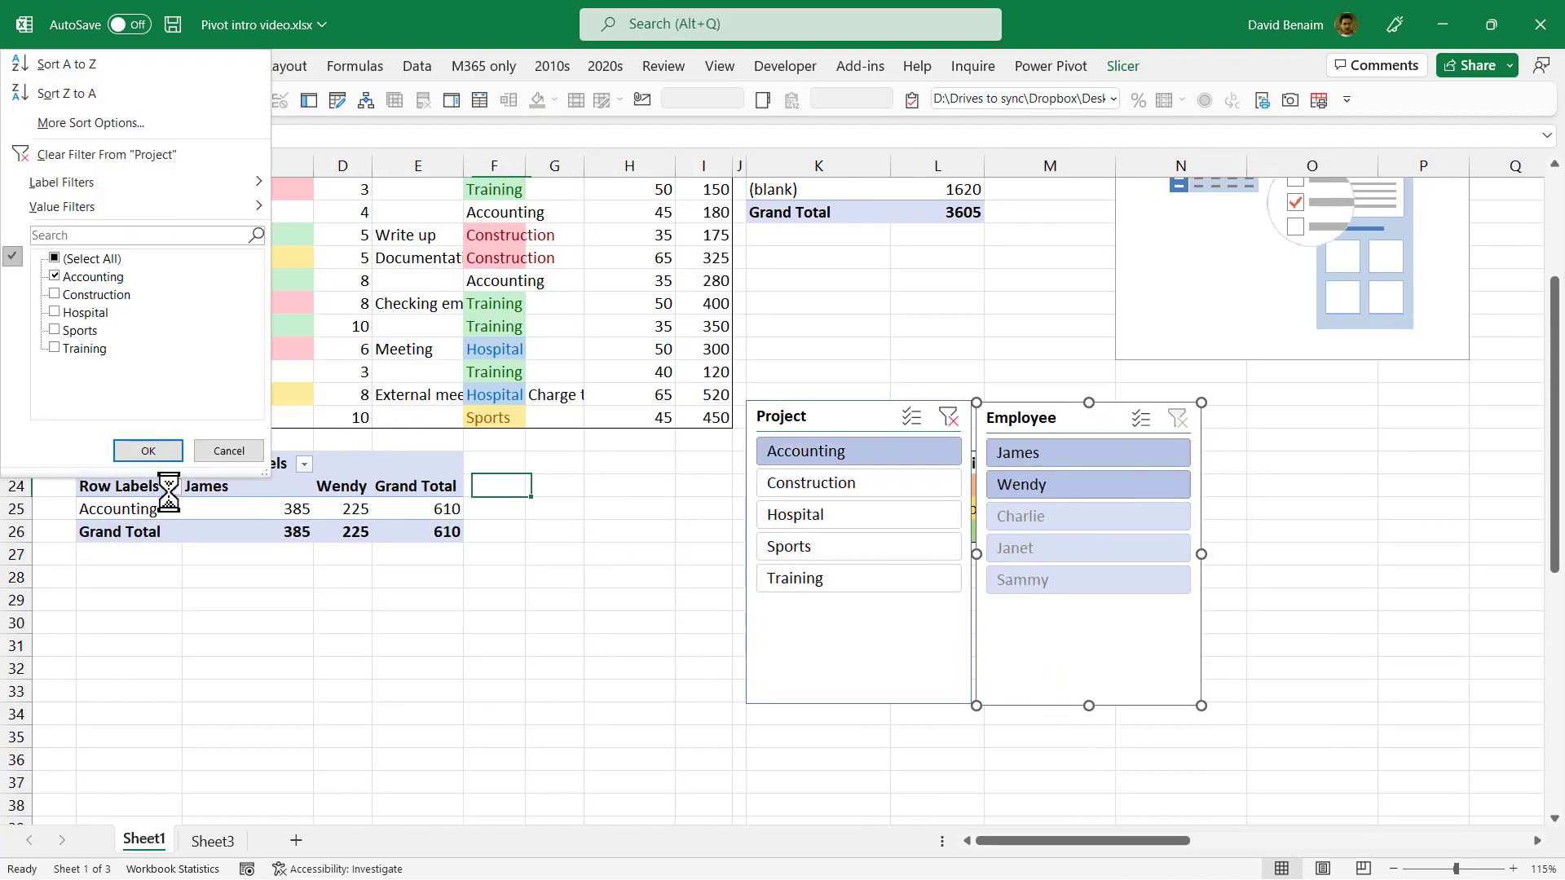
key("Escape")
left_click(207, 516)
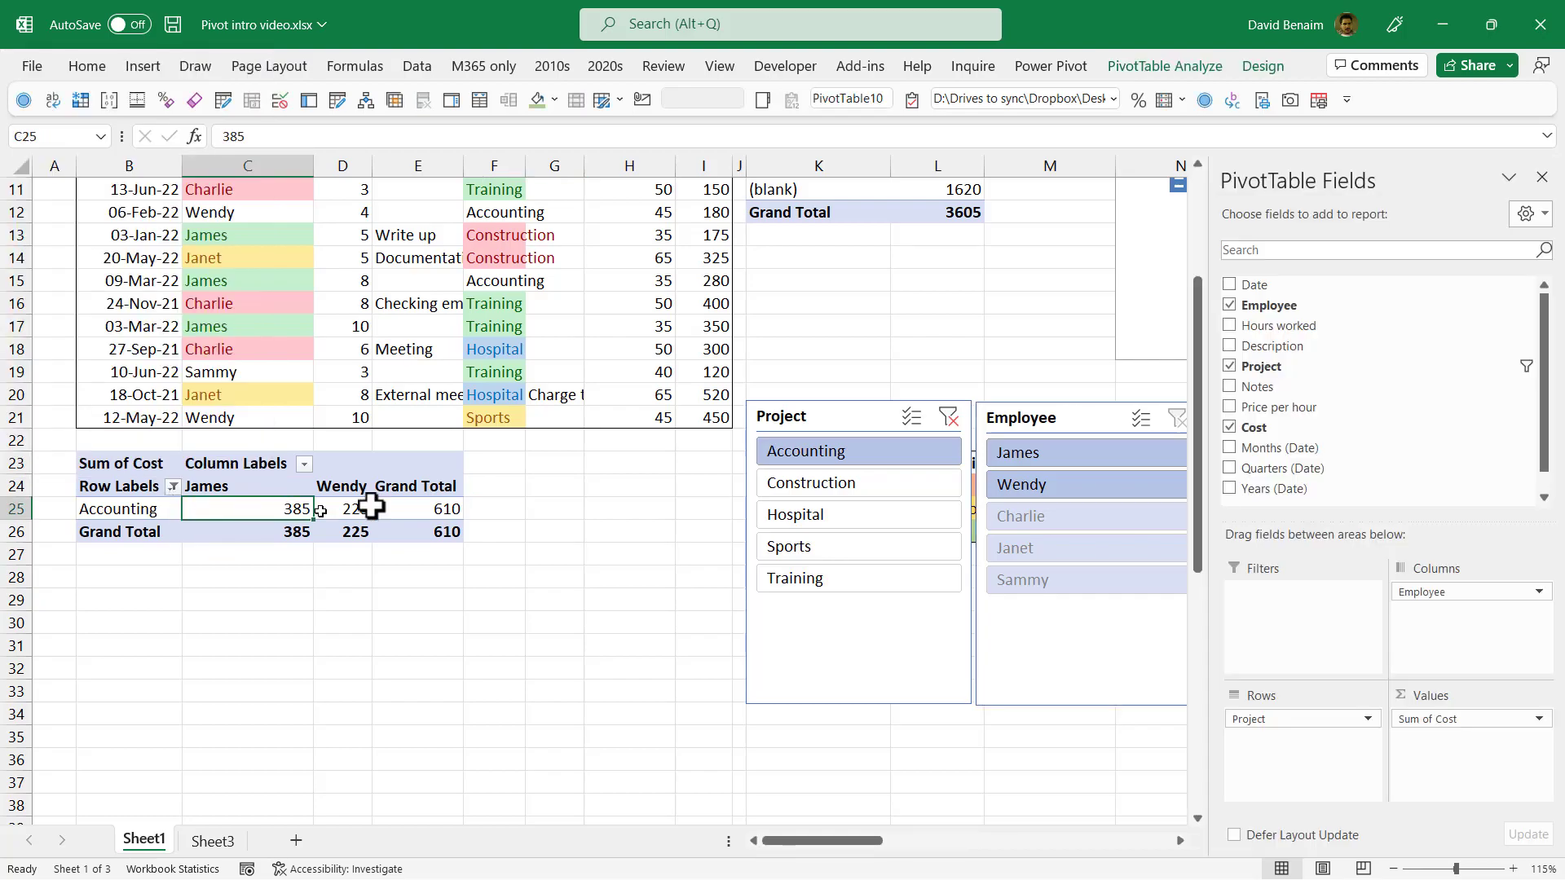
left_click(942, 419)
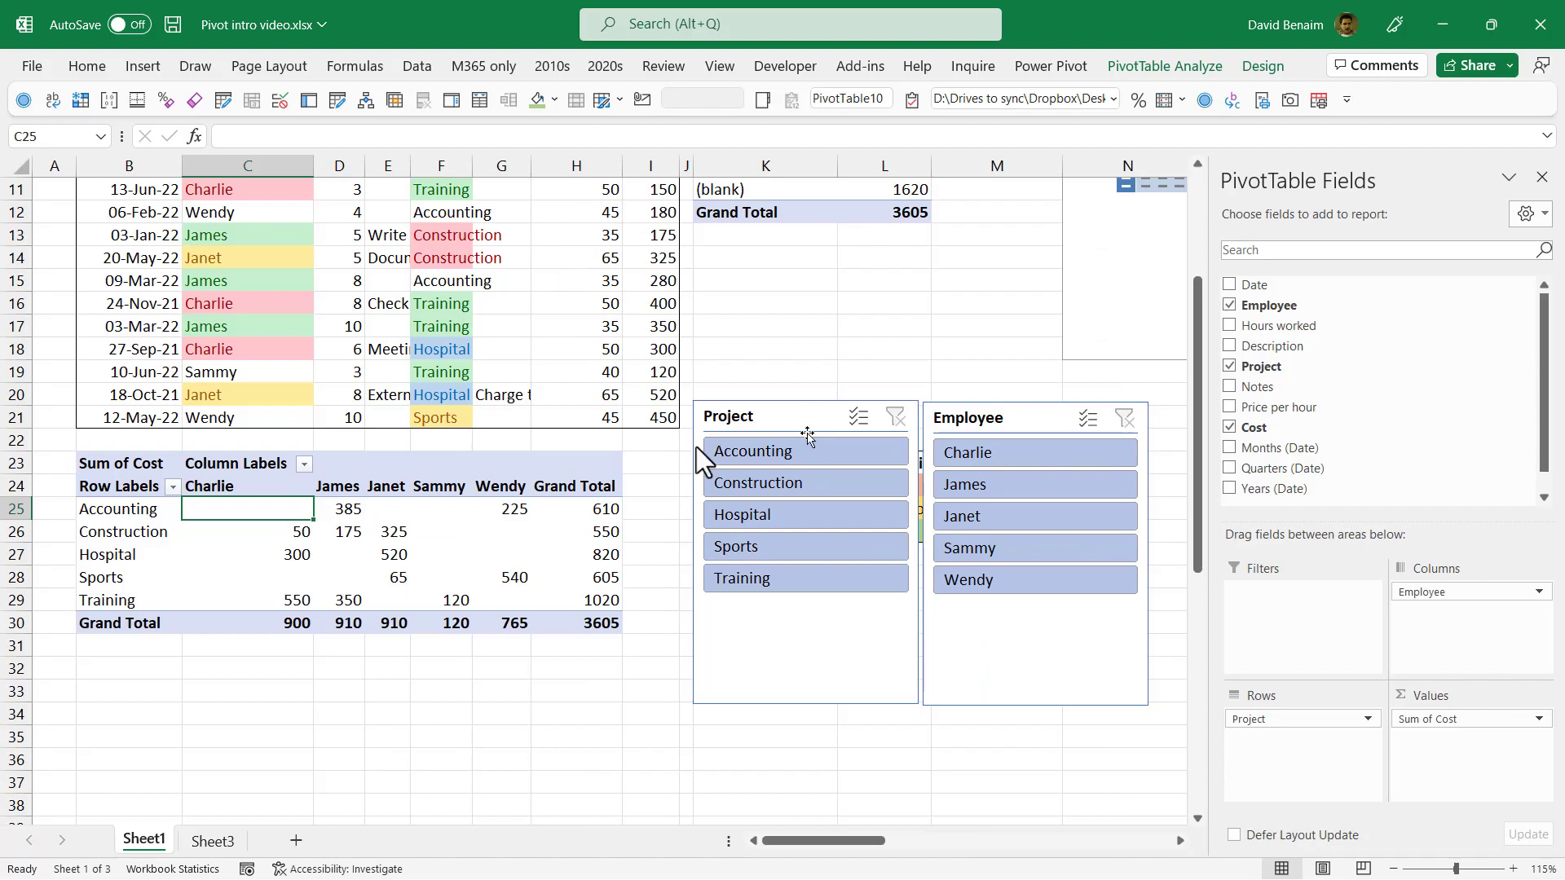
Remove Project from the cost pivot table and move Employee from the columns to the rows.
left_click(215, 538)
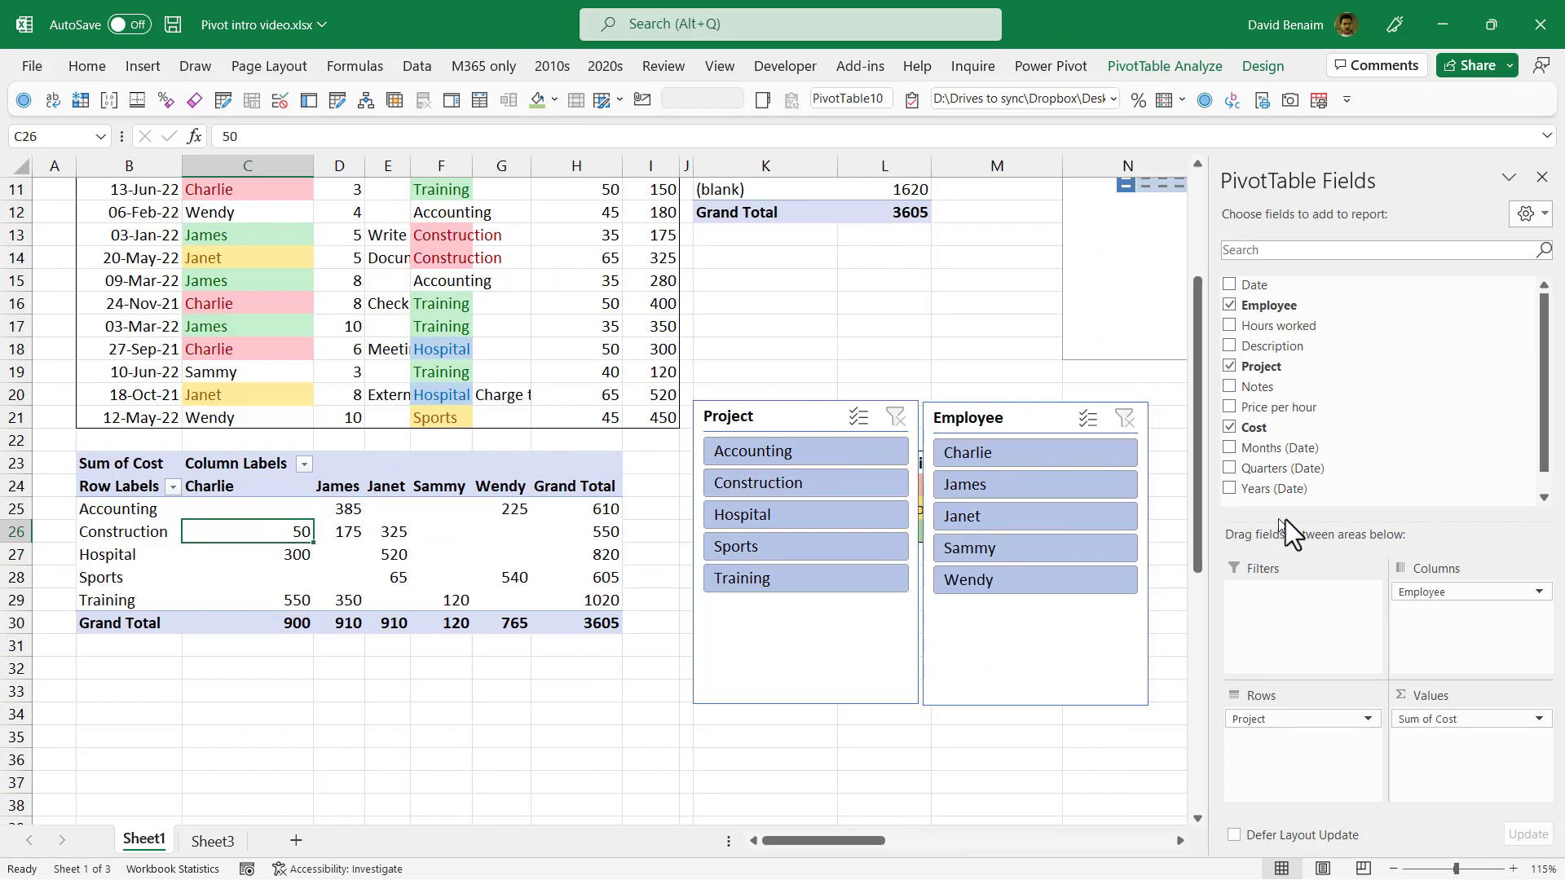
left_click(1230, 368)
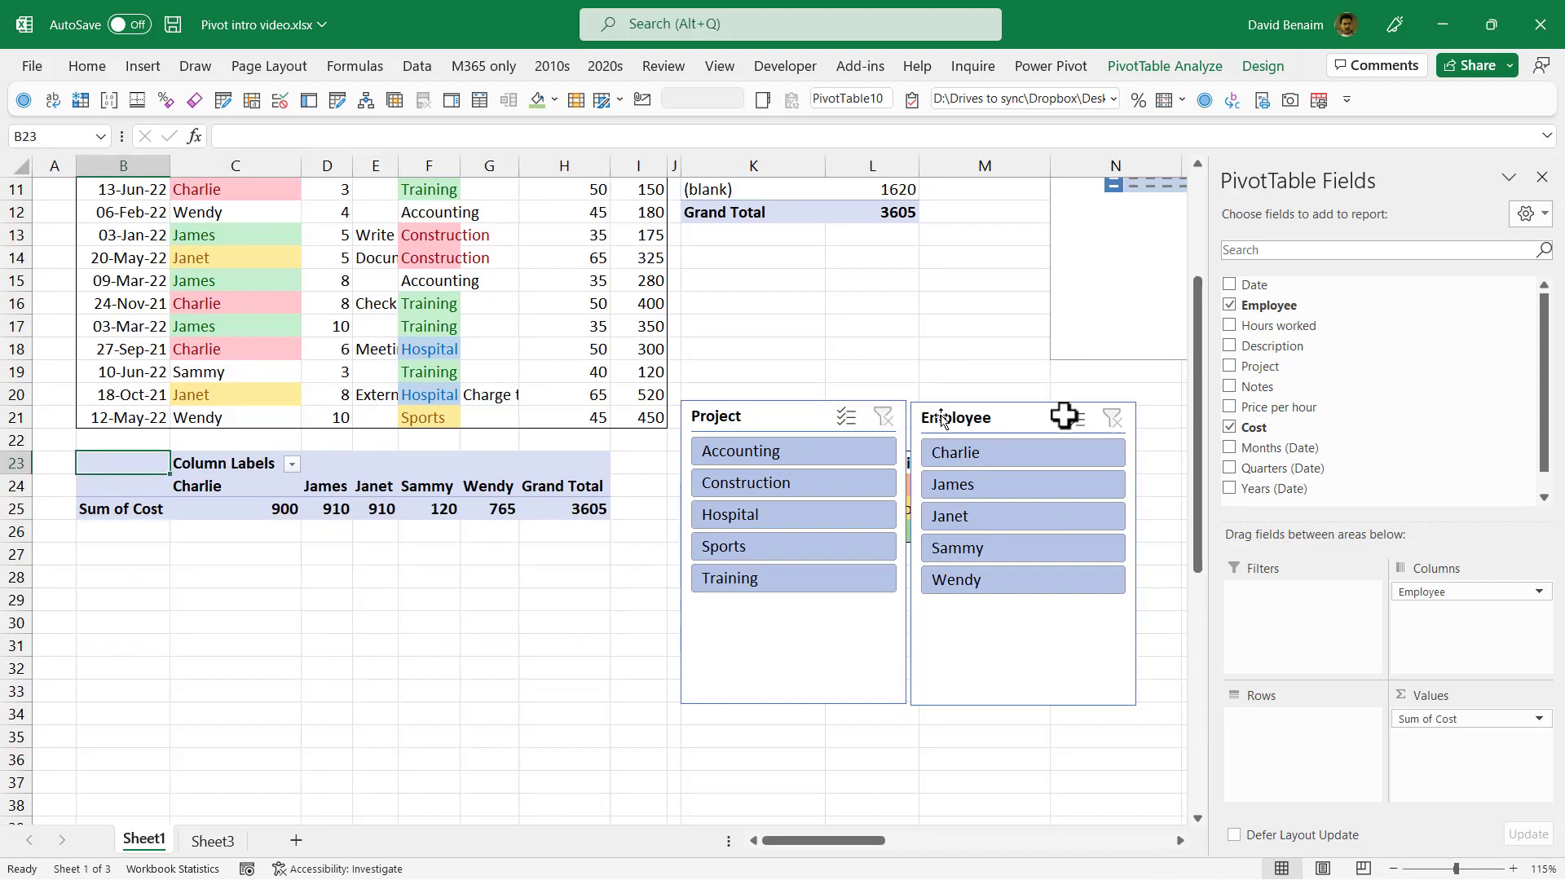
left_click_drag(1441, 595, 1286, 707)
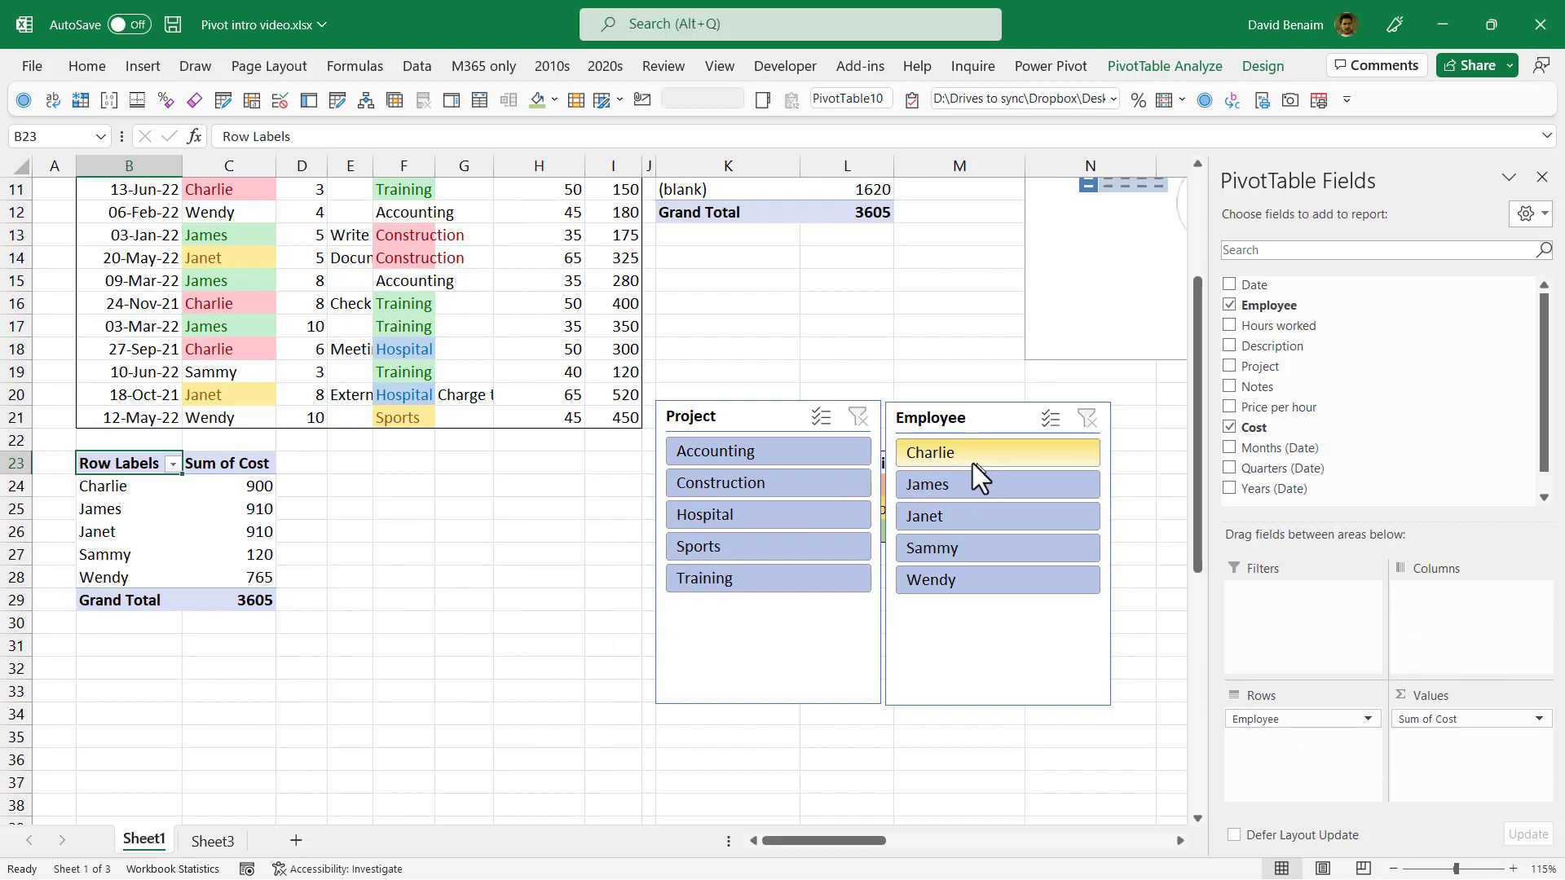
Filter the employee cost pivot table to Construction with the Project slicer and move that slicer right next to the table.
left_click(769, 487)
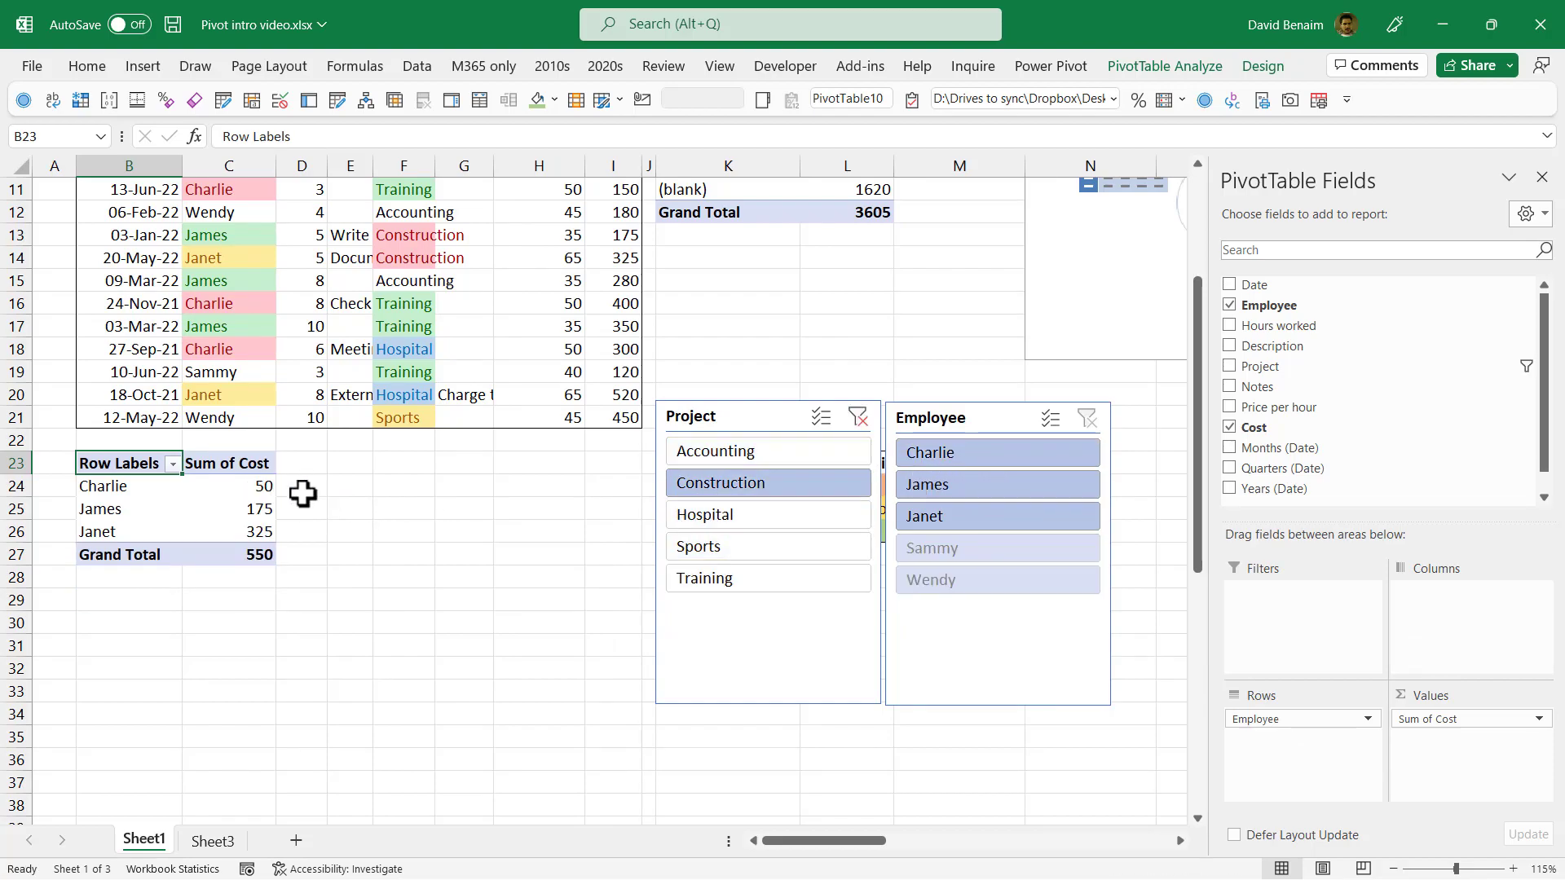
left_click_drag(751, 415, 396, 455)
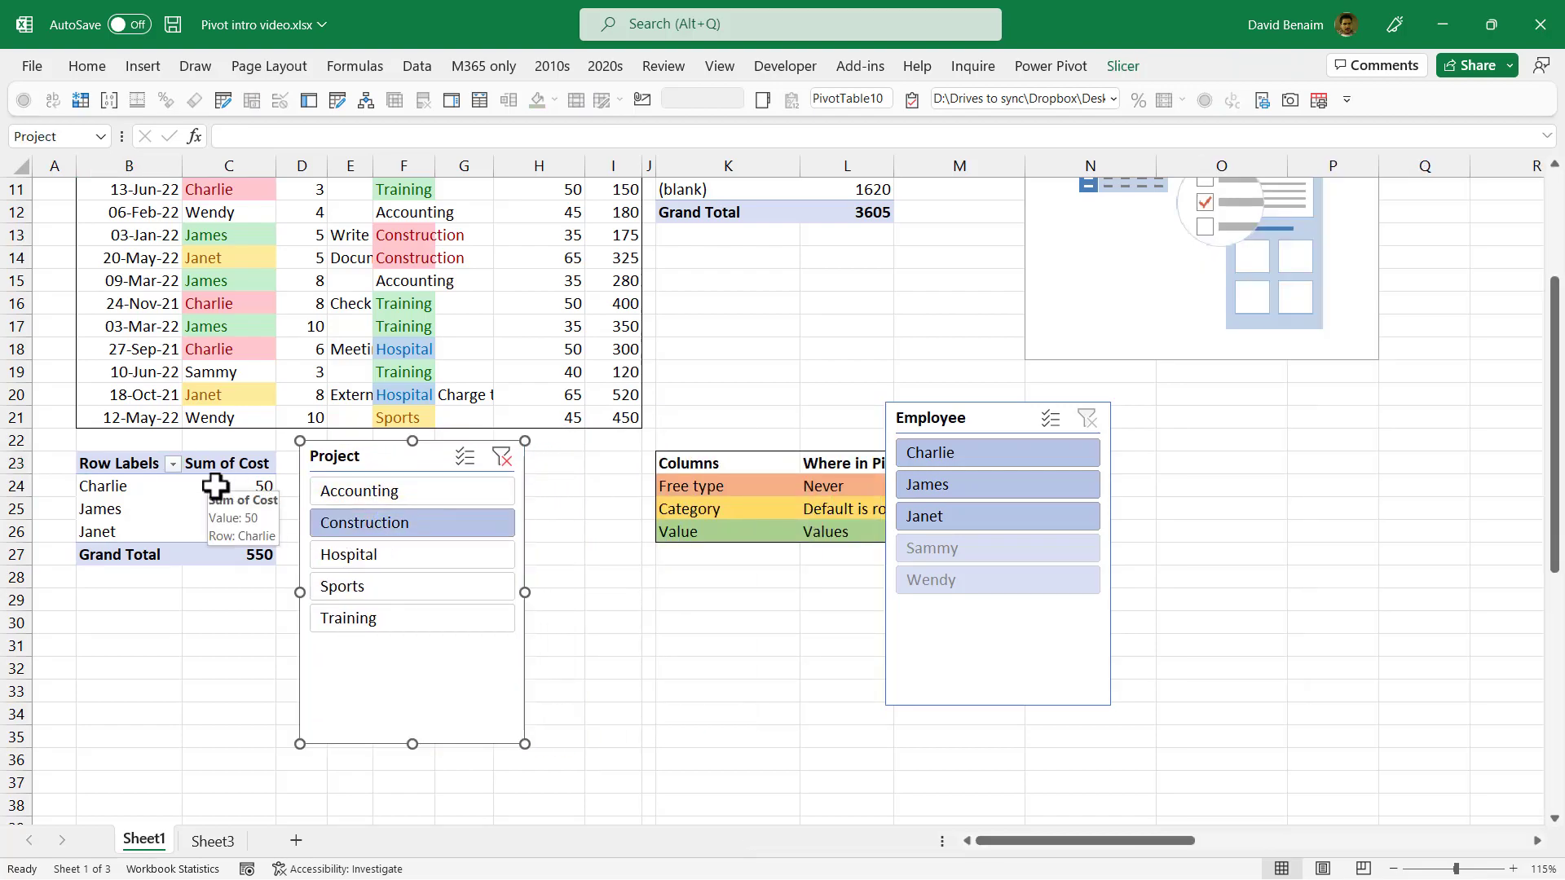
Filter the source table's Project column to Construction, compare its costs with the pivot table, and remove the filters from the source table.
left_click(258, 300)
key("ctrl+Up")
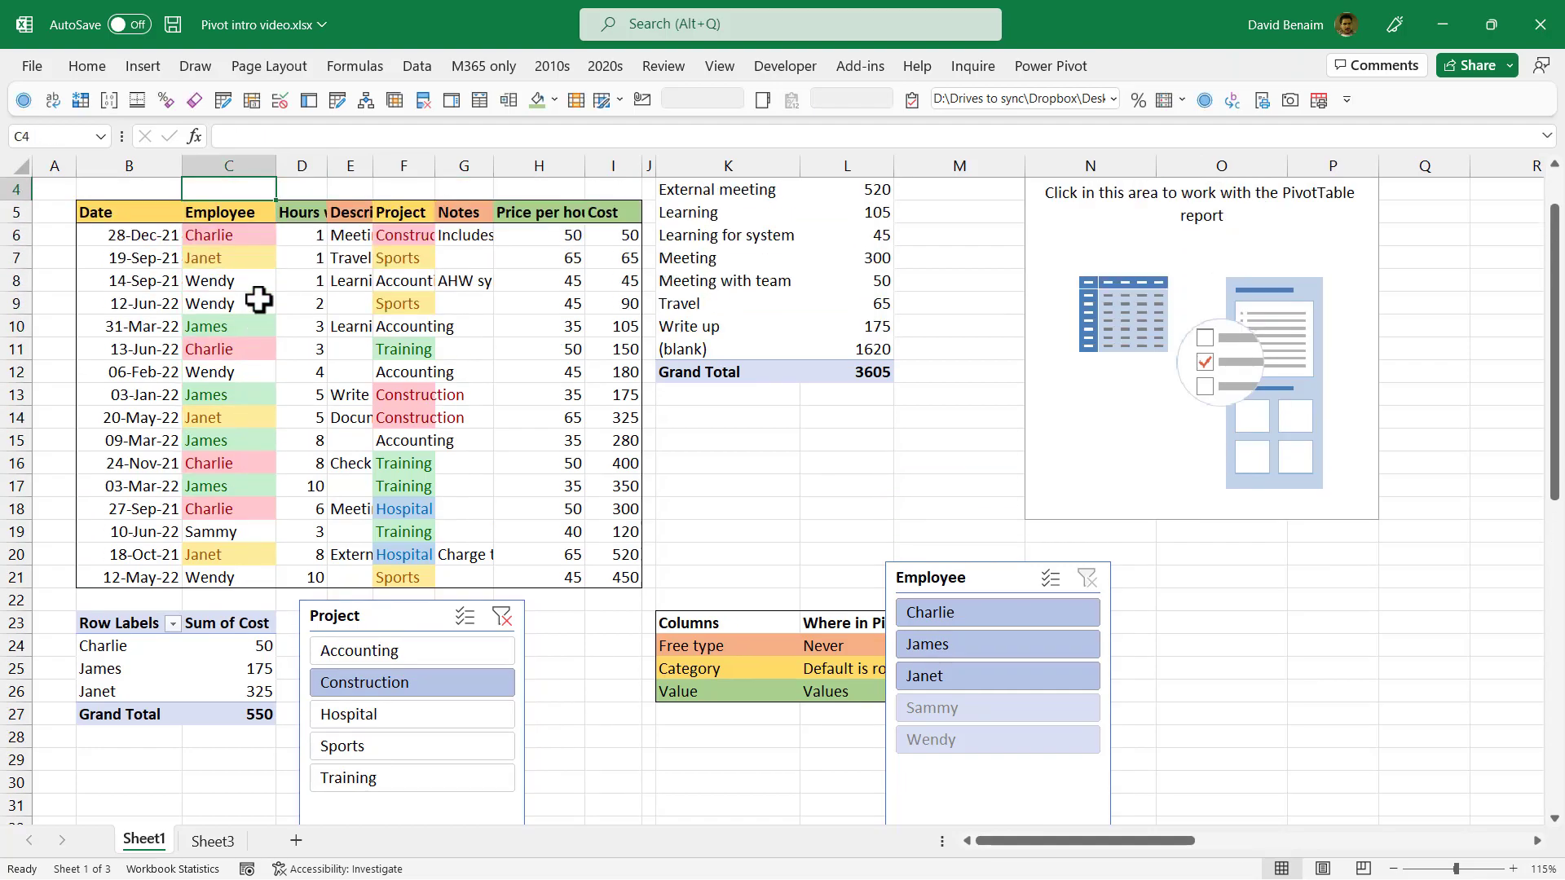
key("ctrl+shift+l")
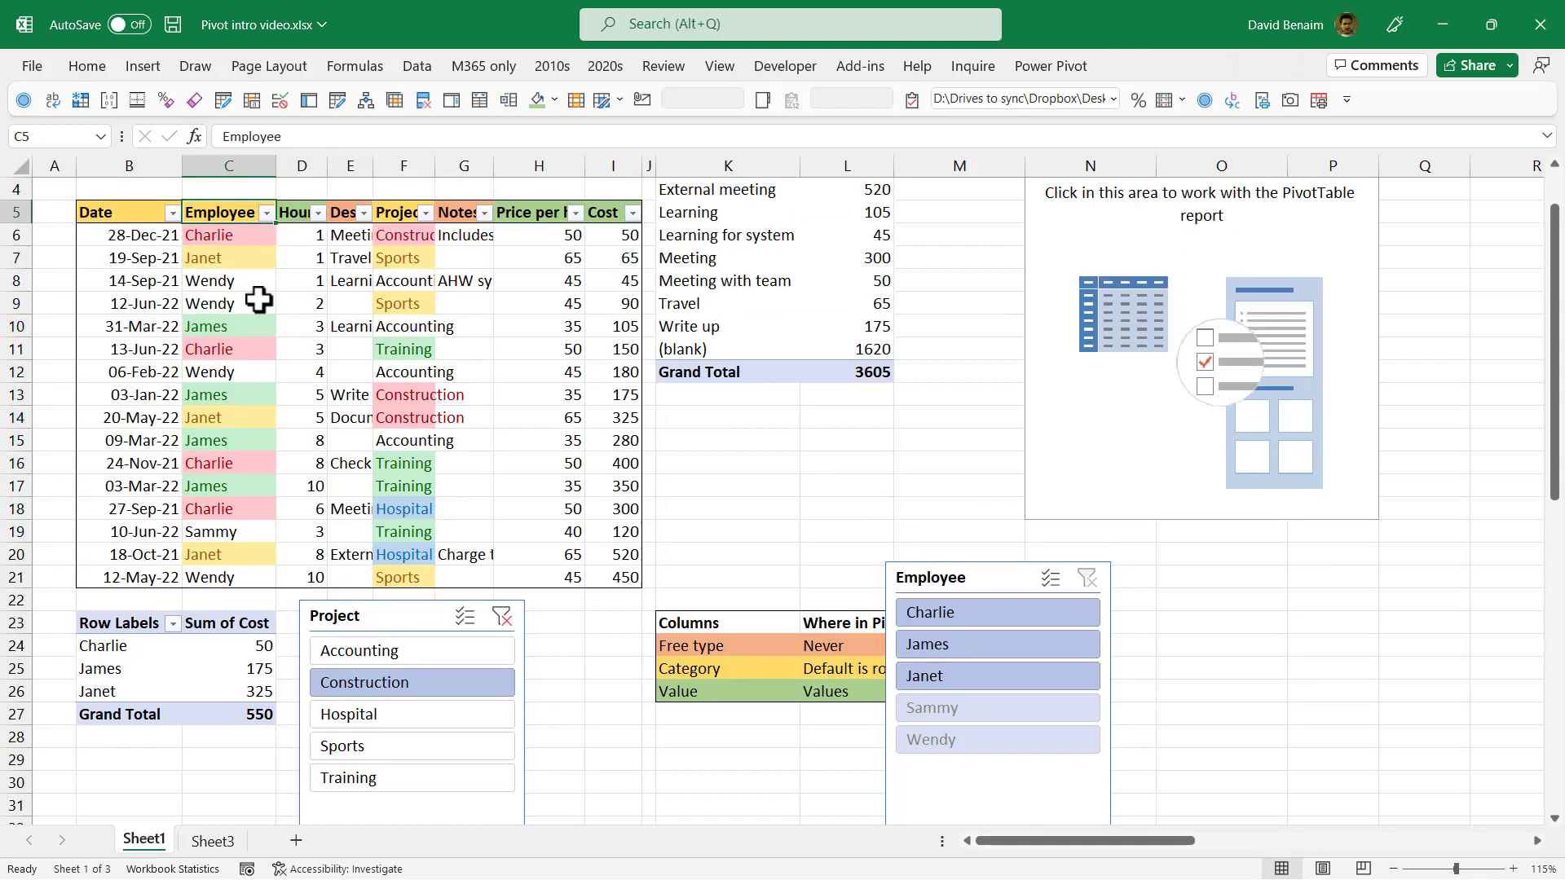
left_click(427, 213)
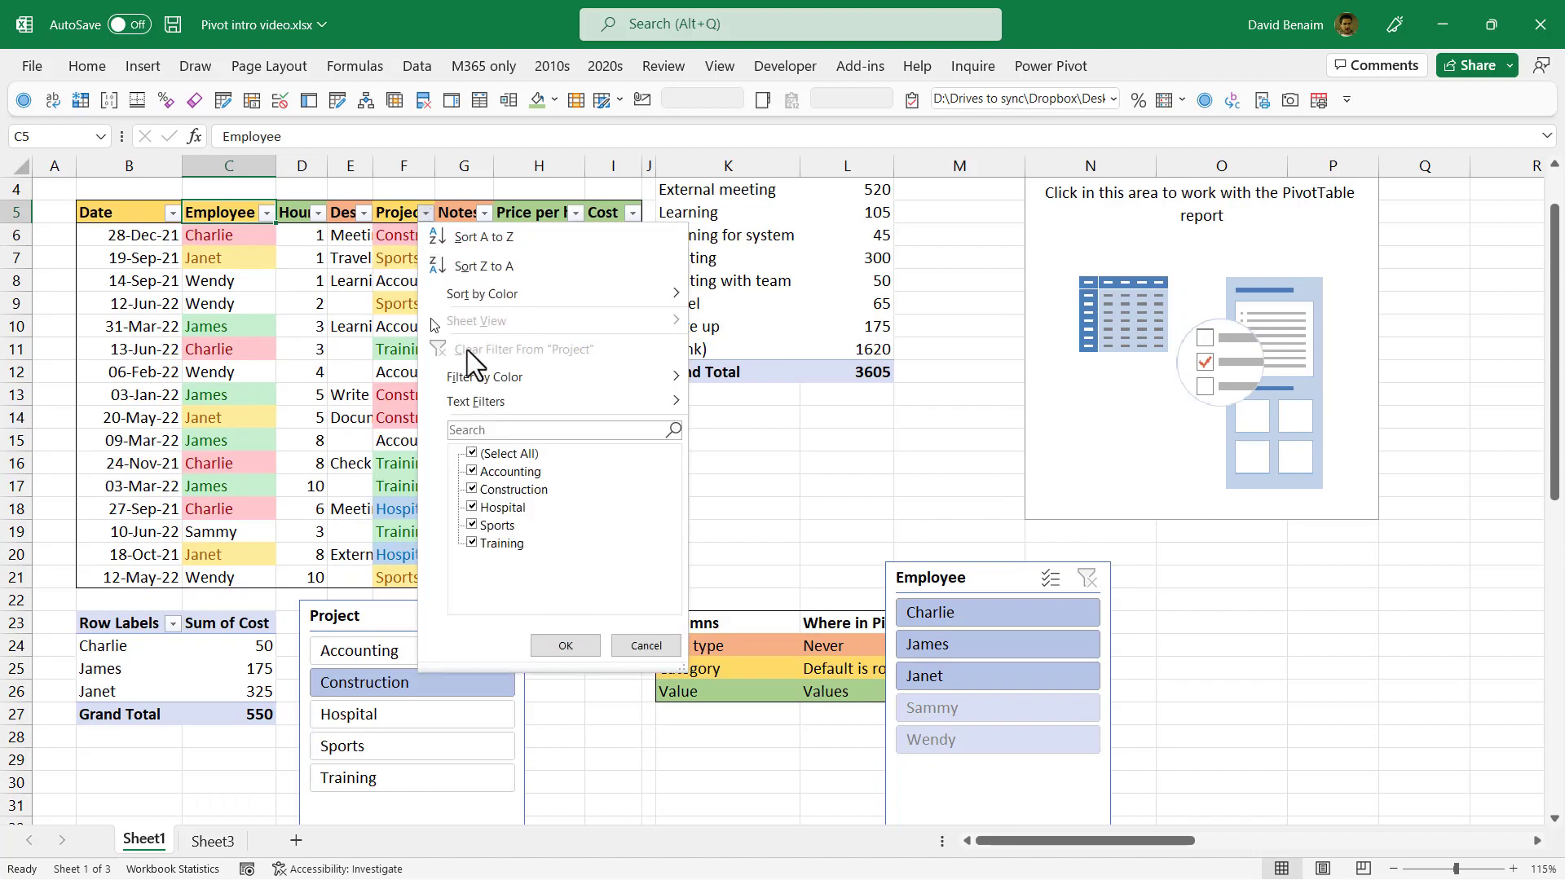
left_click(503, 454)
left_click(509, 490)
left_click(564, 646)
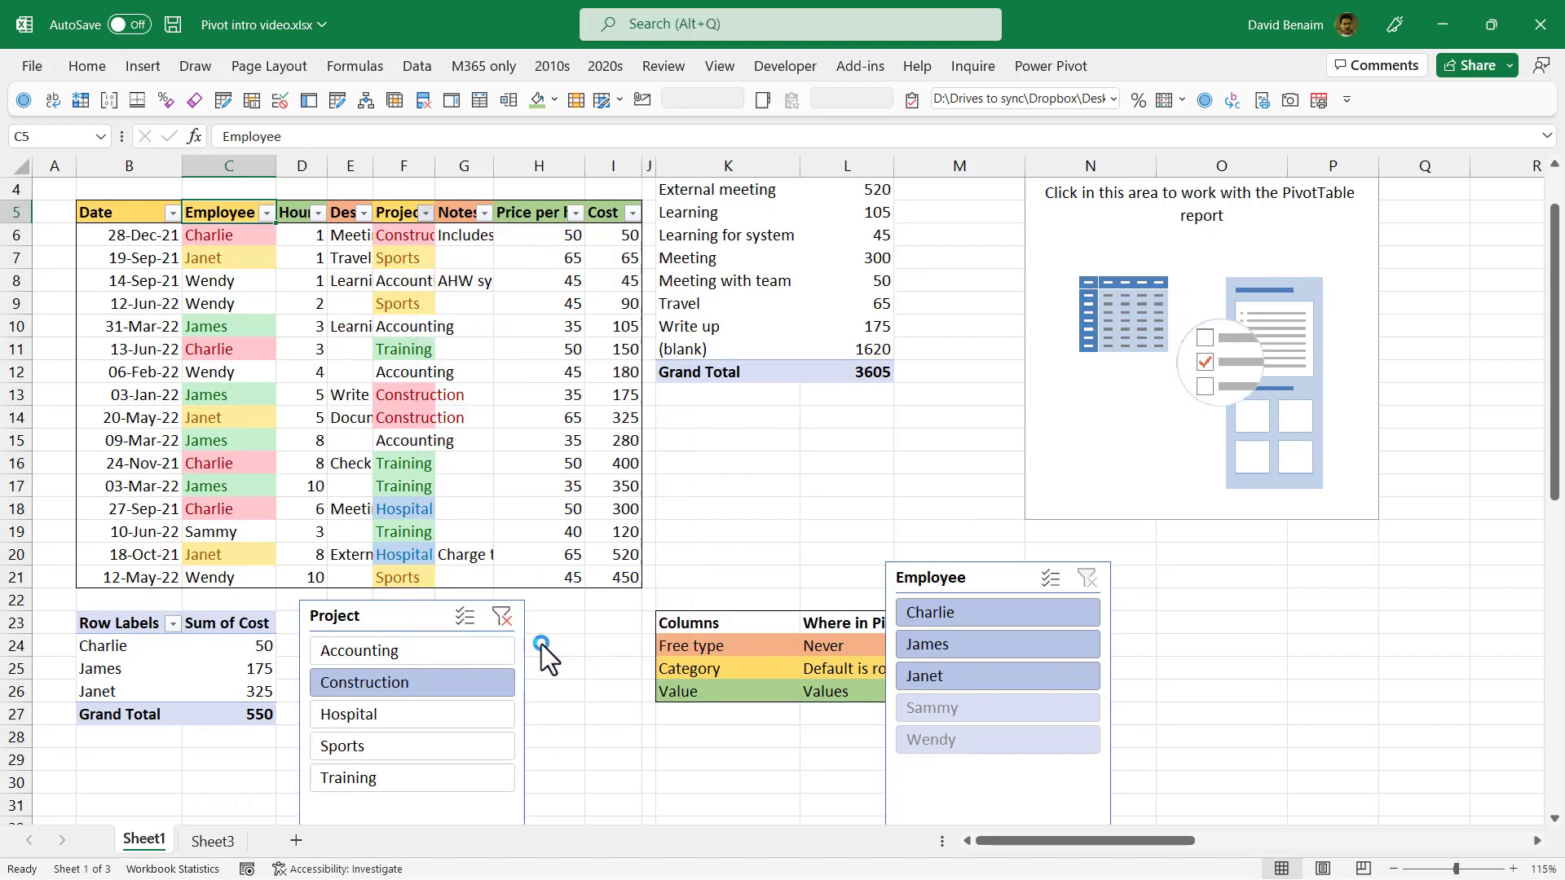
left_click(242, 237)
left_click(612, 238)
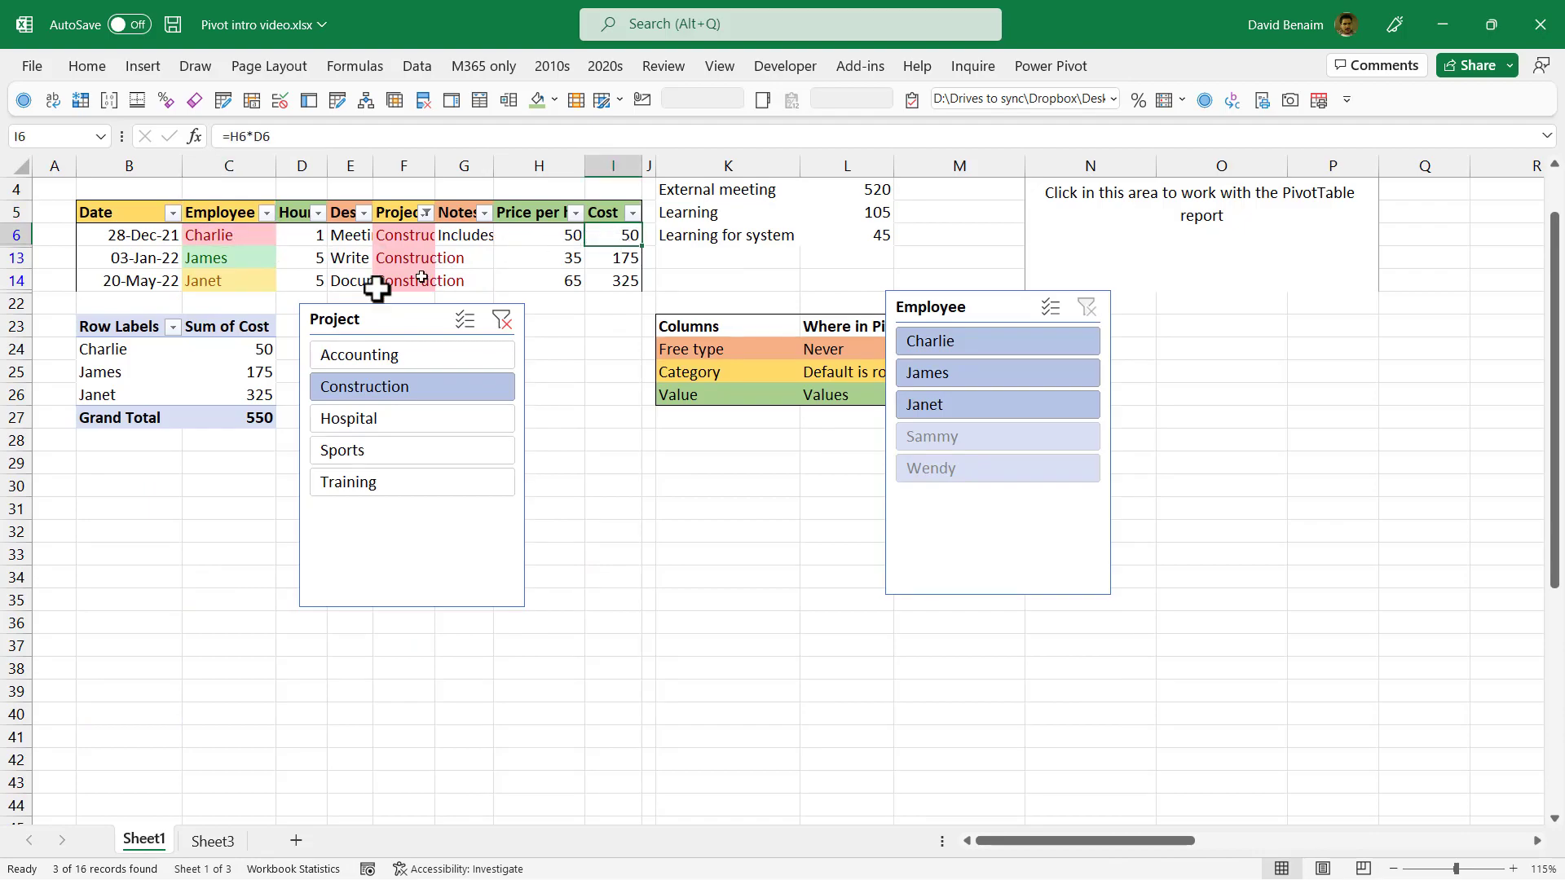
left_click(243, 250)
key("ctrl+shift+l")
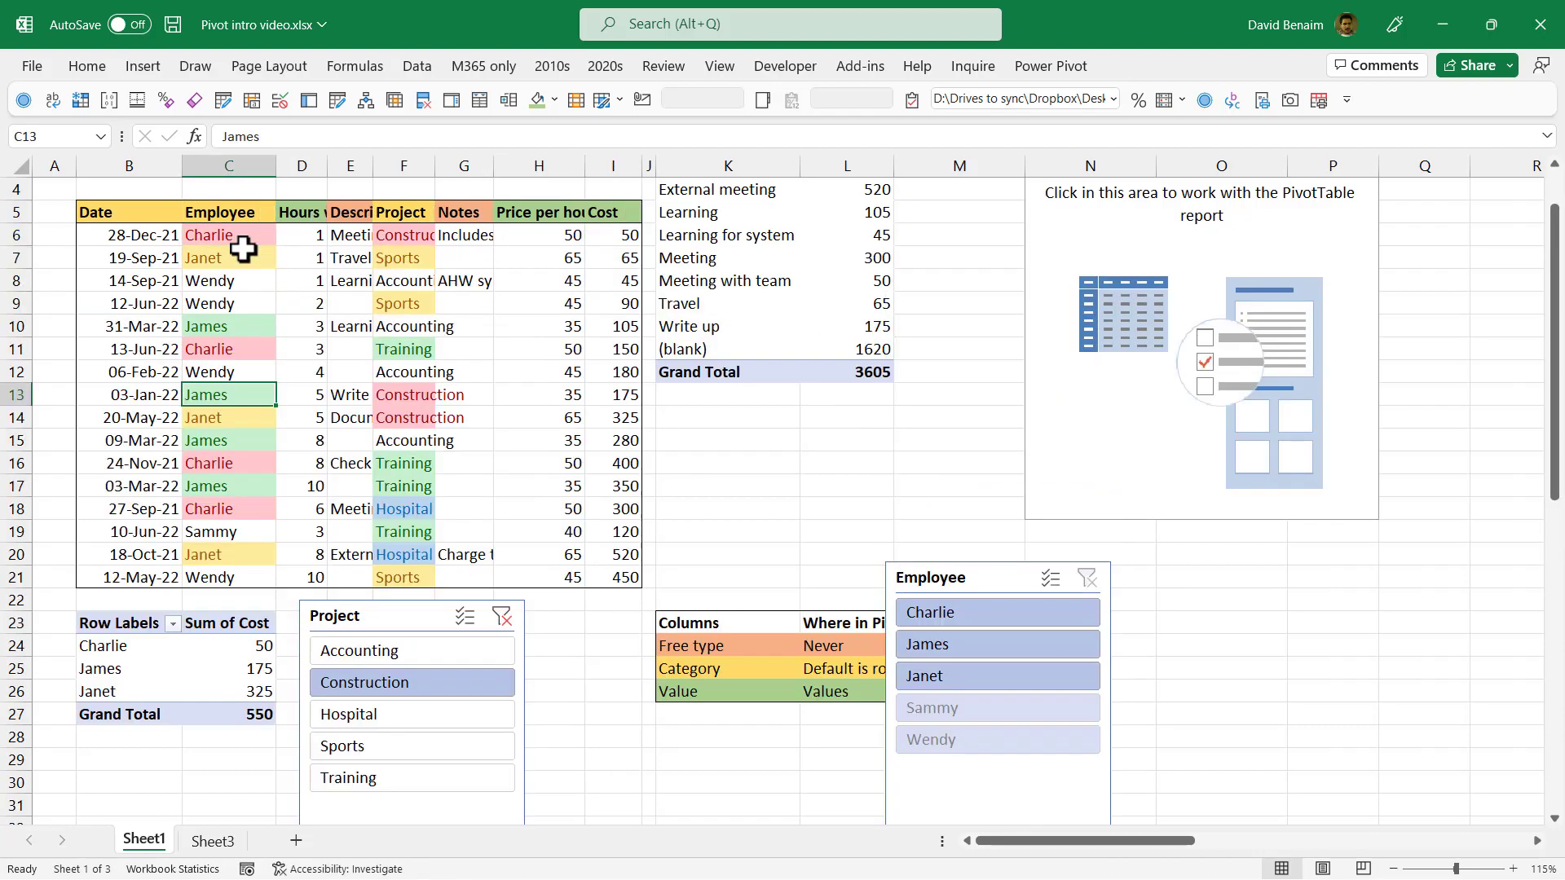
Move the Project slicer up over the source table and connect the description cost pivot table to the Project filter.
left_click_drag(432, 625, 481, 369)
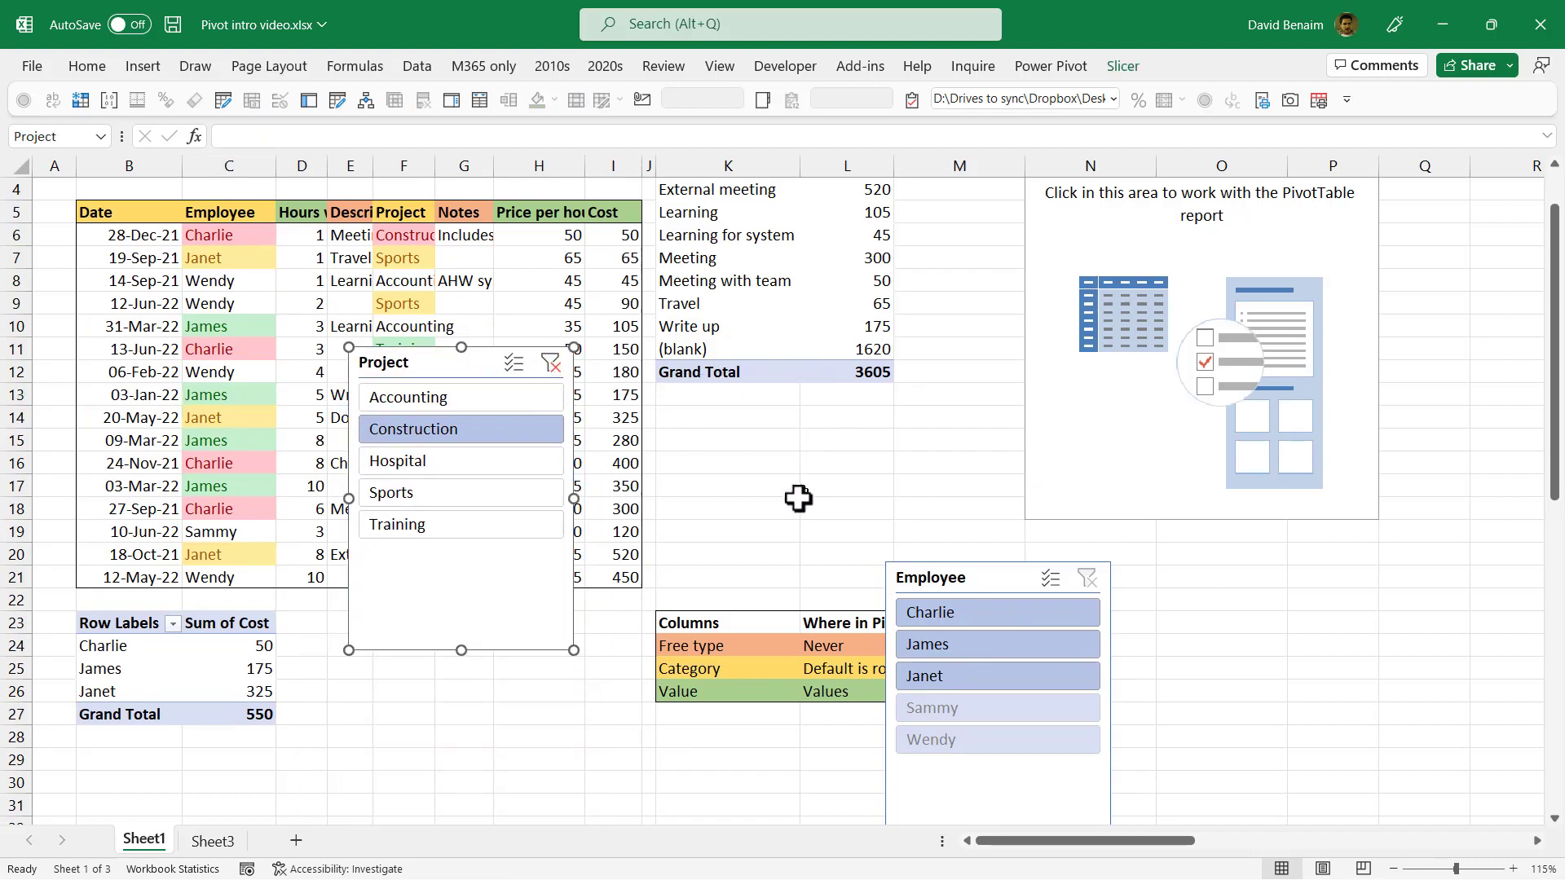
left_click(237, 668)
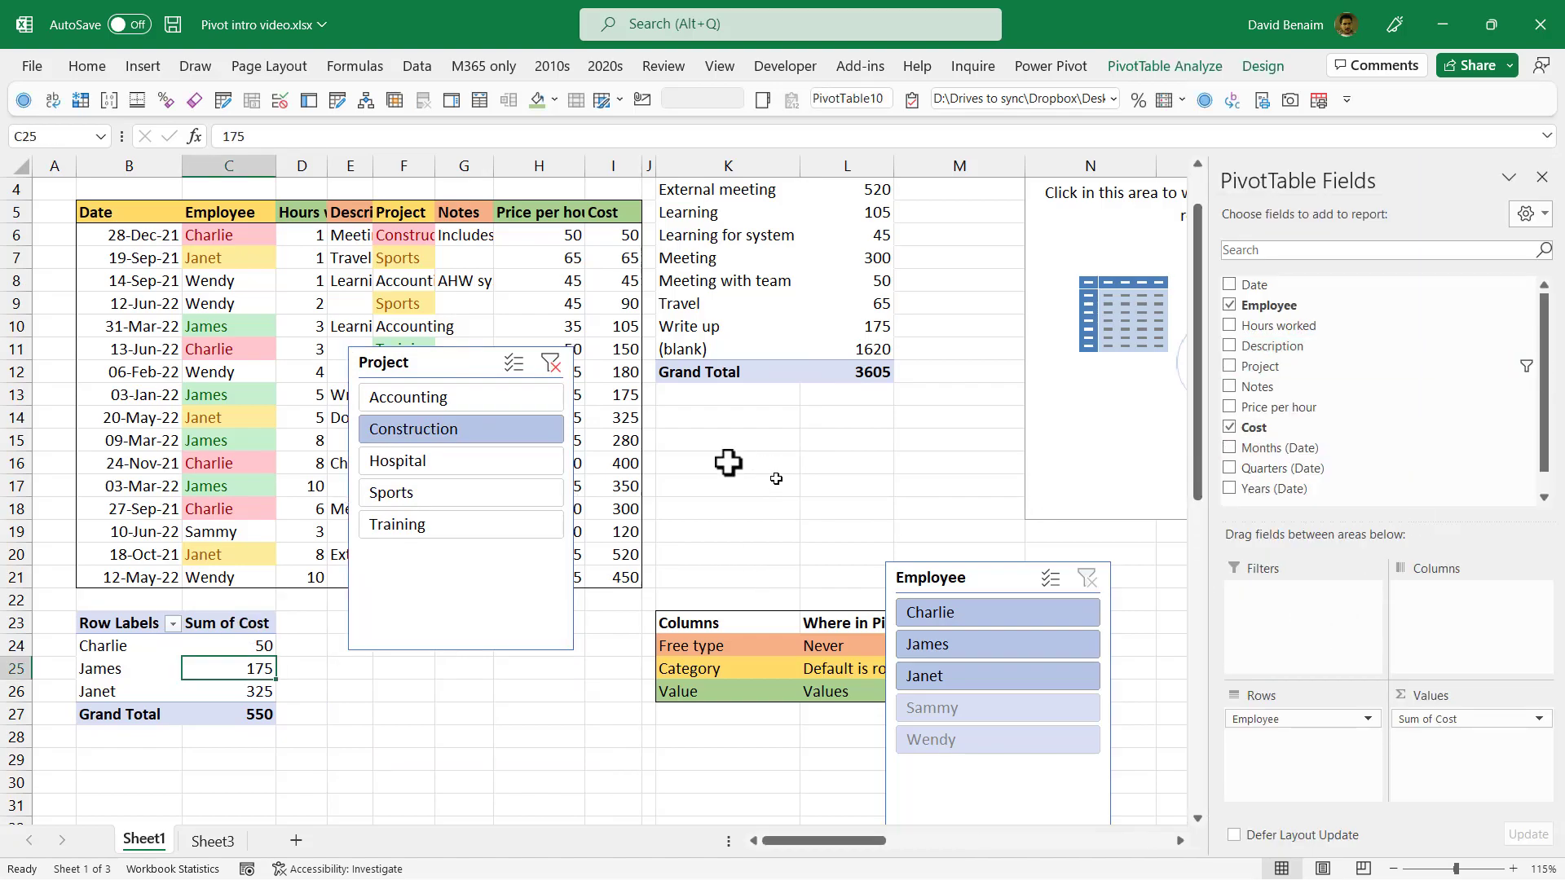
left_click(463, 360)
left_click(726, 241)
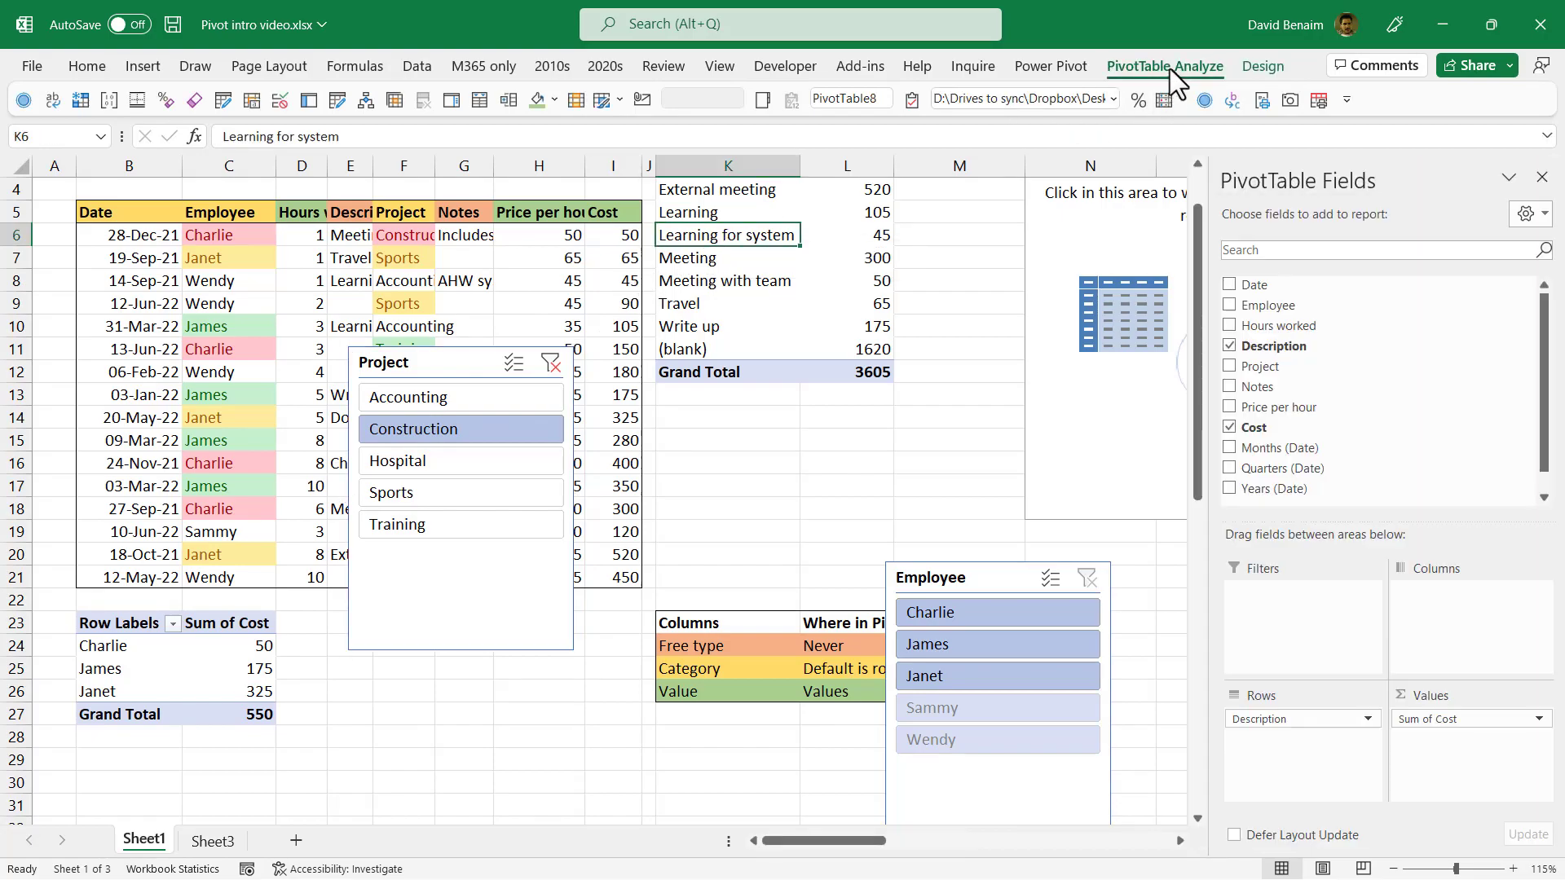
left_click(1163, 66)
left_click(717, 137)
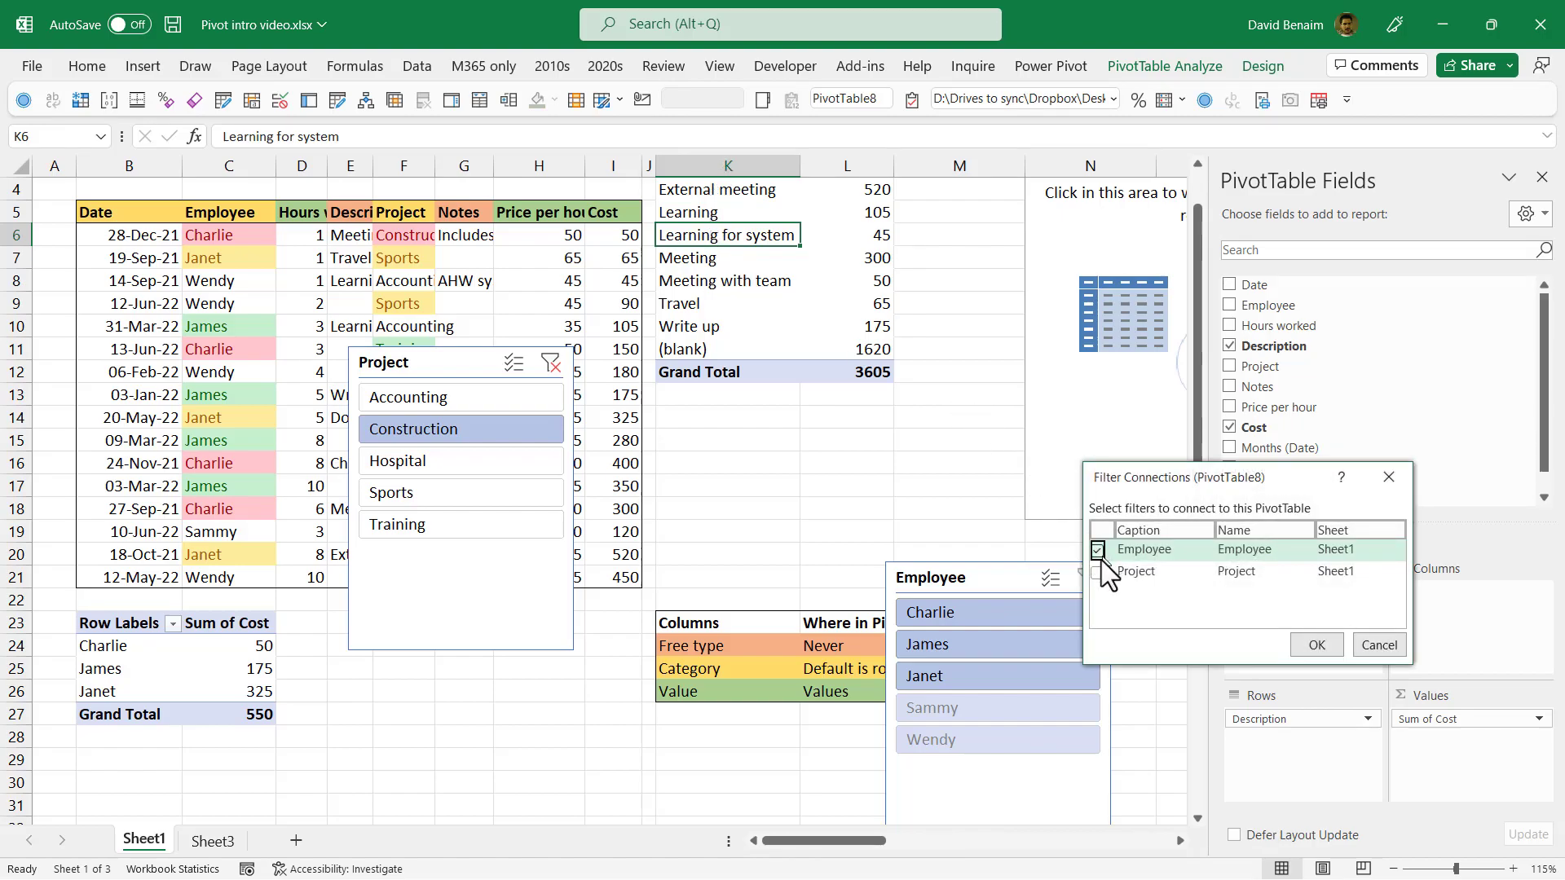
left_click(1099, 571)
left_click(1314, 645)
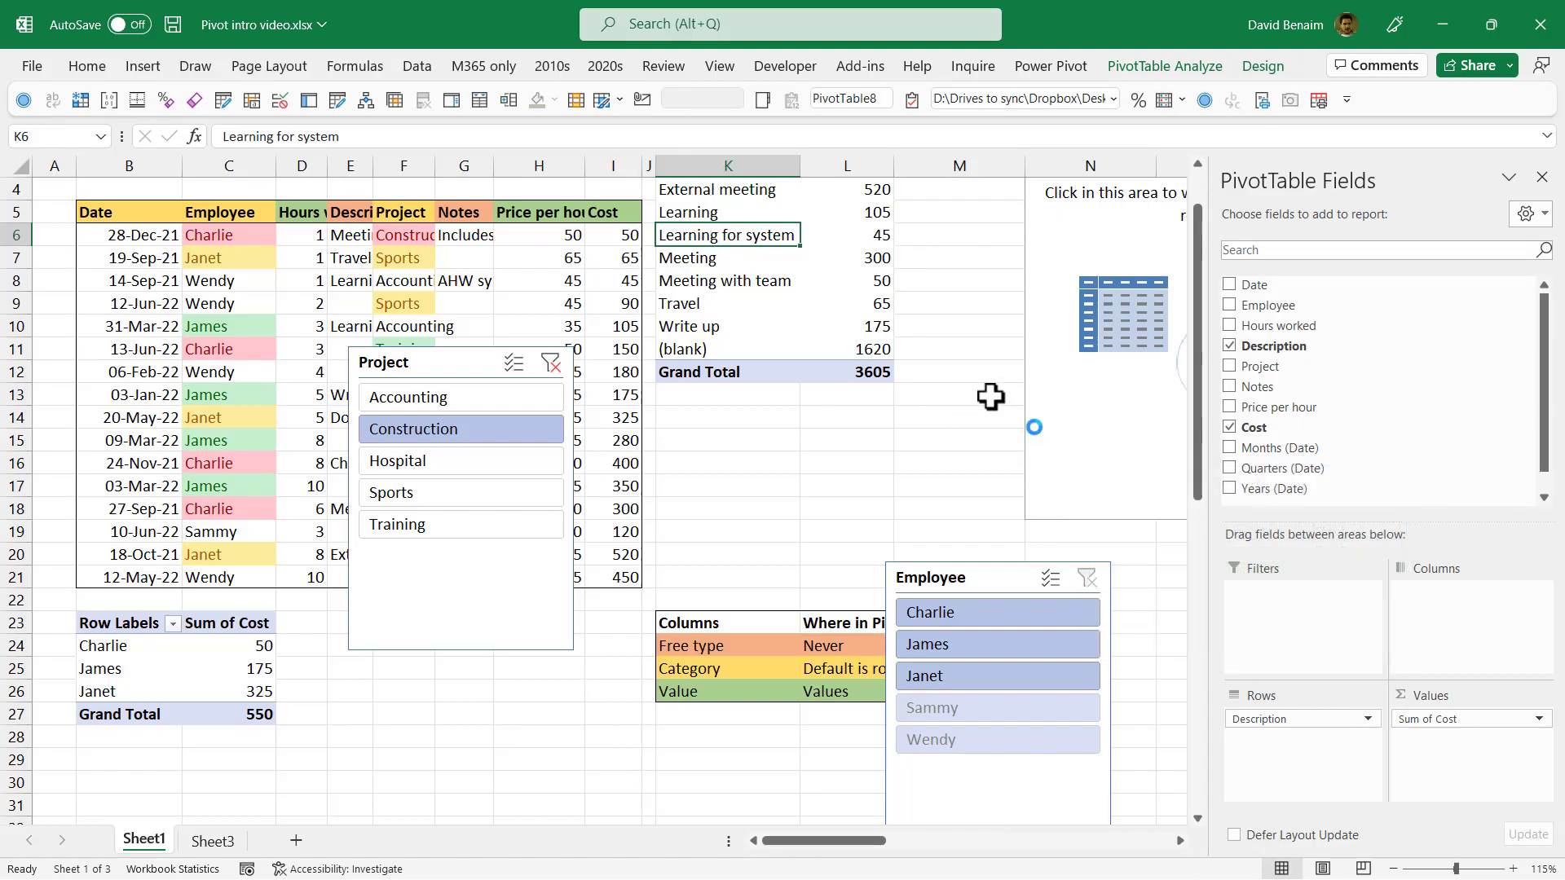
Replace Description with Employee in the rows of the pivot table beside the source data.
scroll(792, 259, "up", 1)
left_click(776, 223)
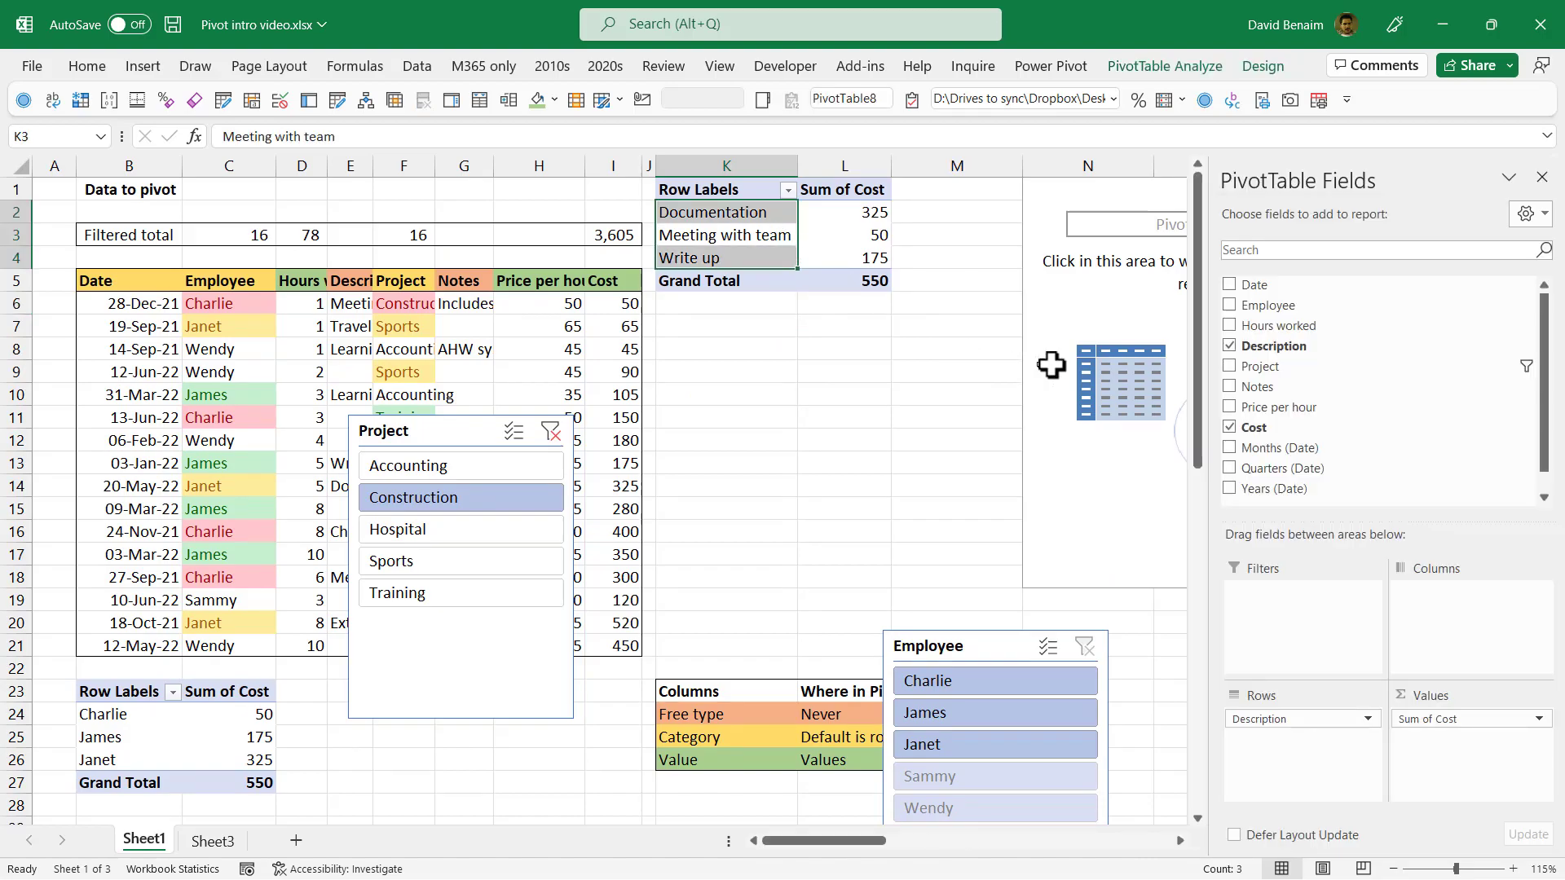
left_click(1228, 348)
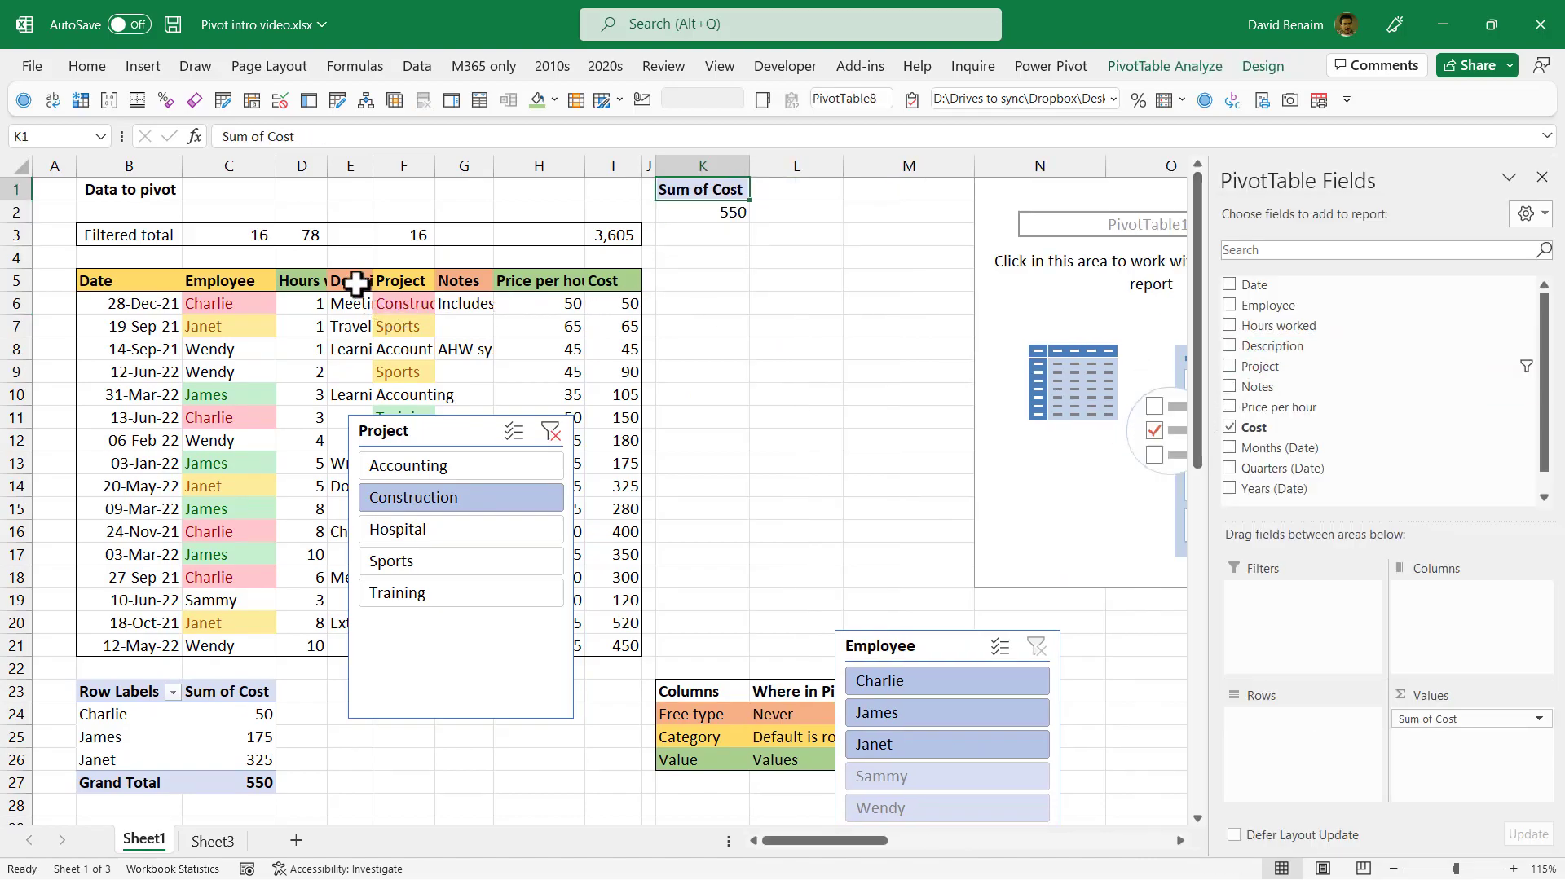
left_click(730, 212)
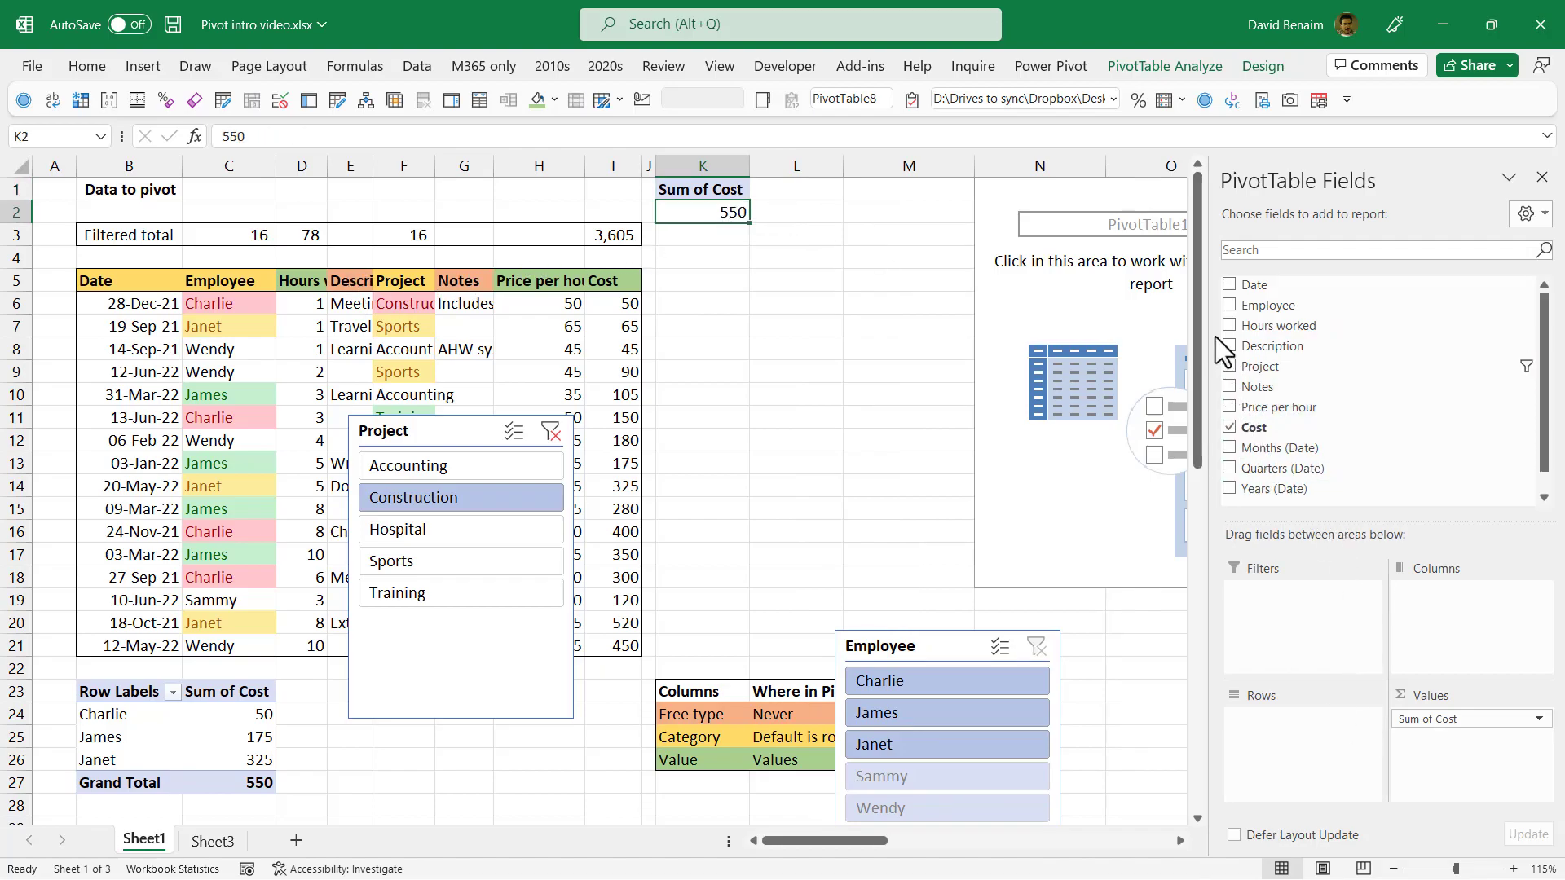
left_click(1230, 306)
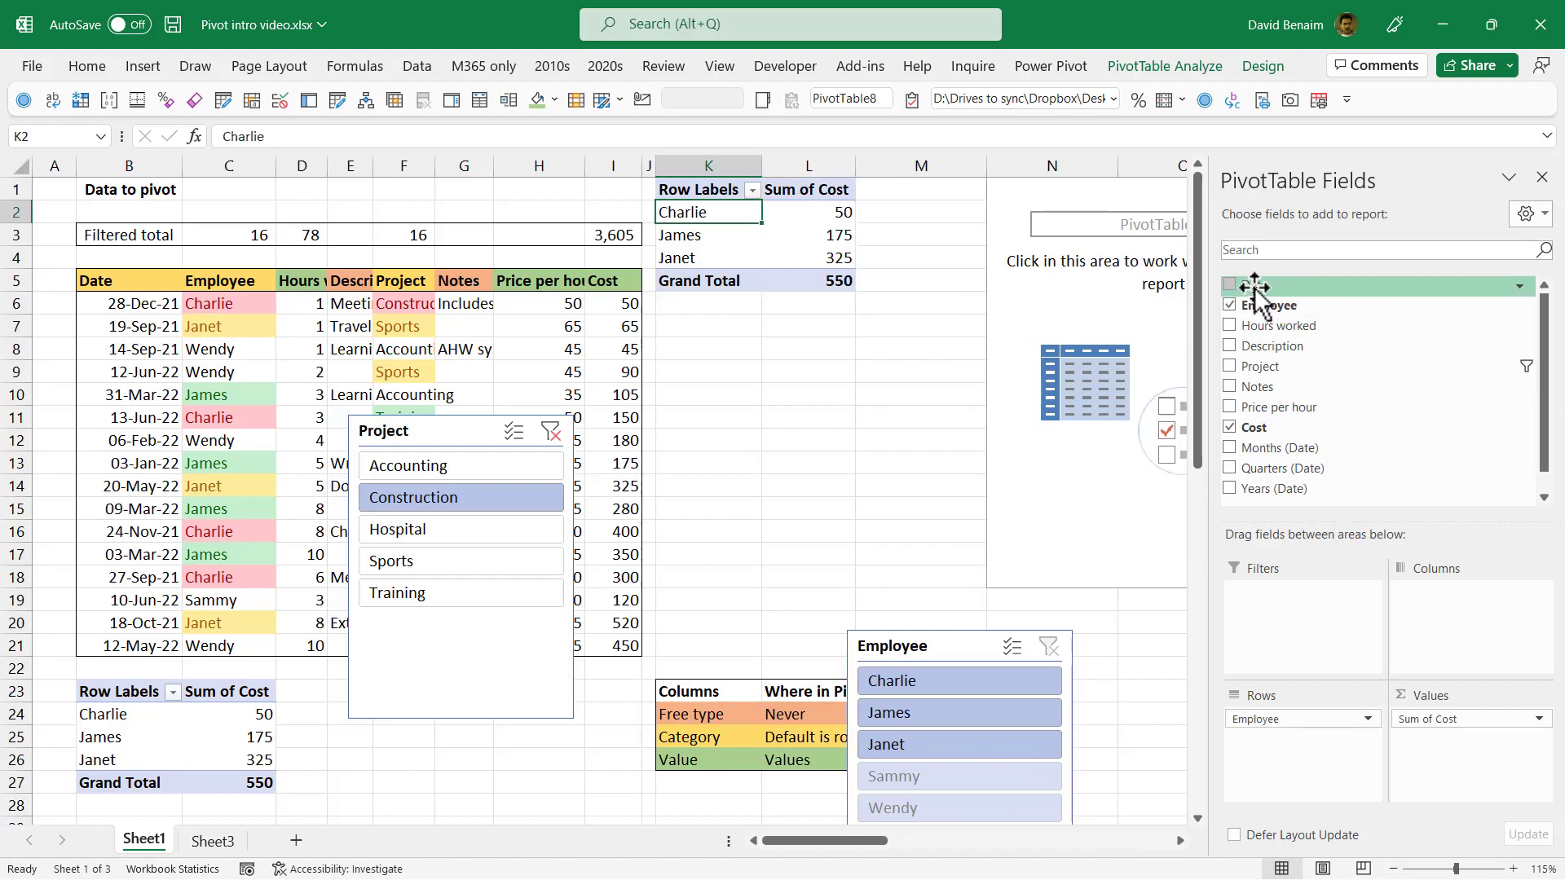
Add a Date timeline to the upper employee cost pivot table and move it below that table.
right_click(1254, 287)
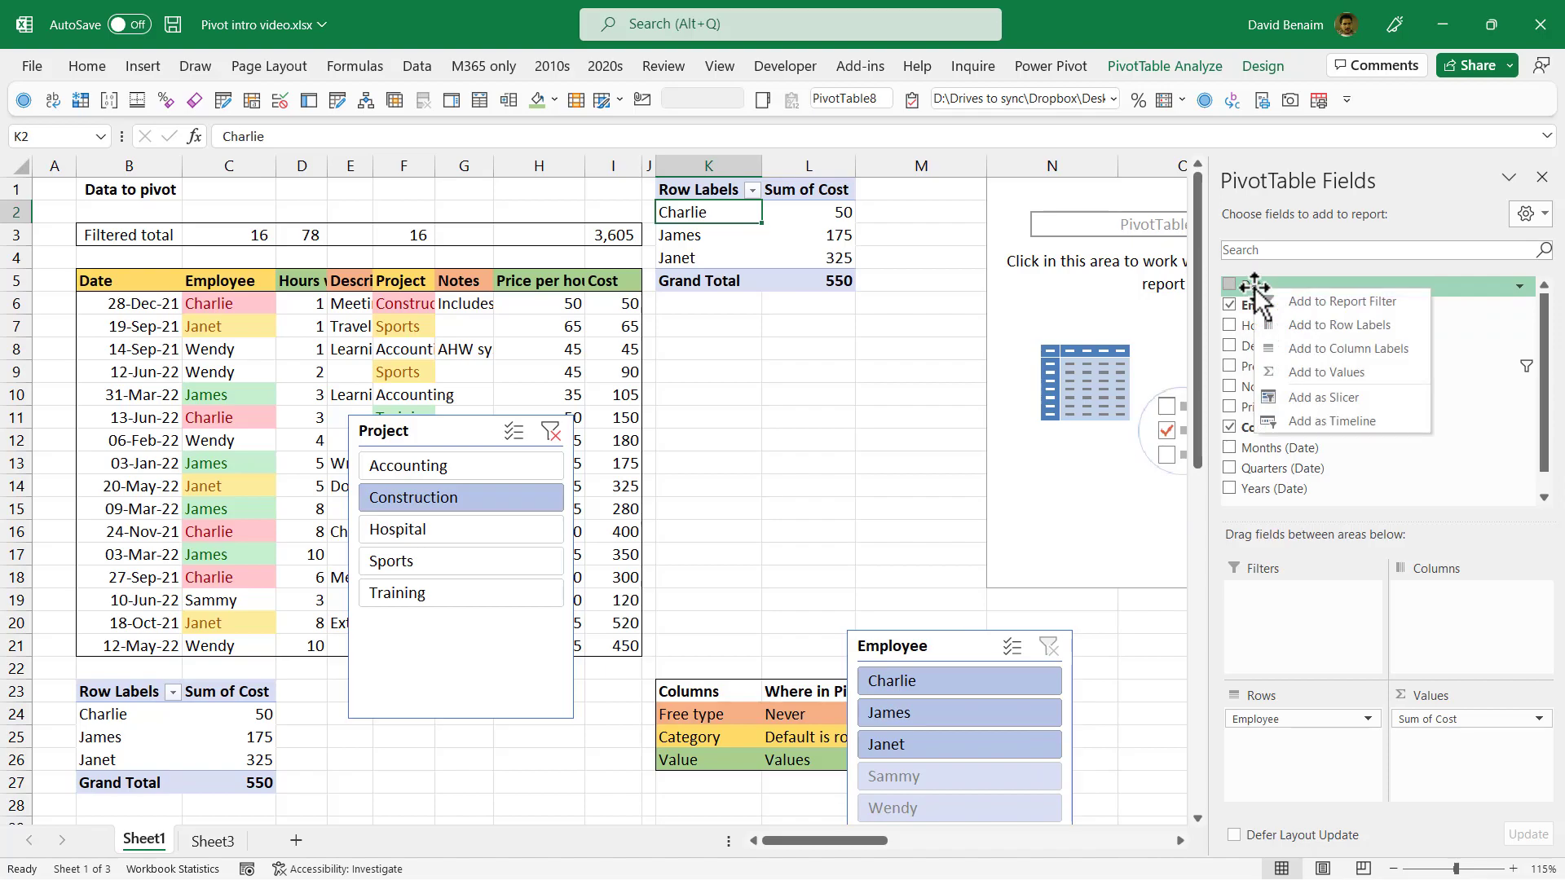
left_click(1309, 424)
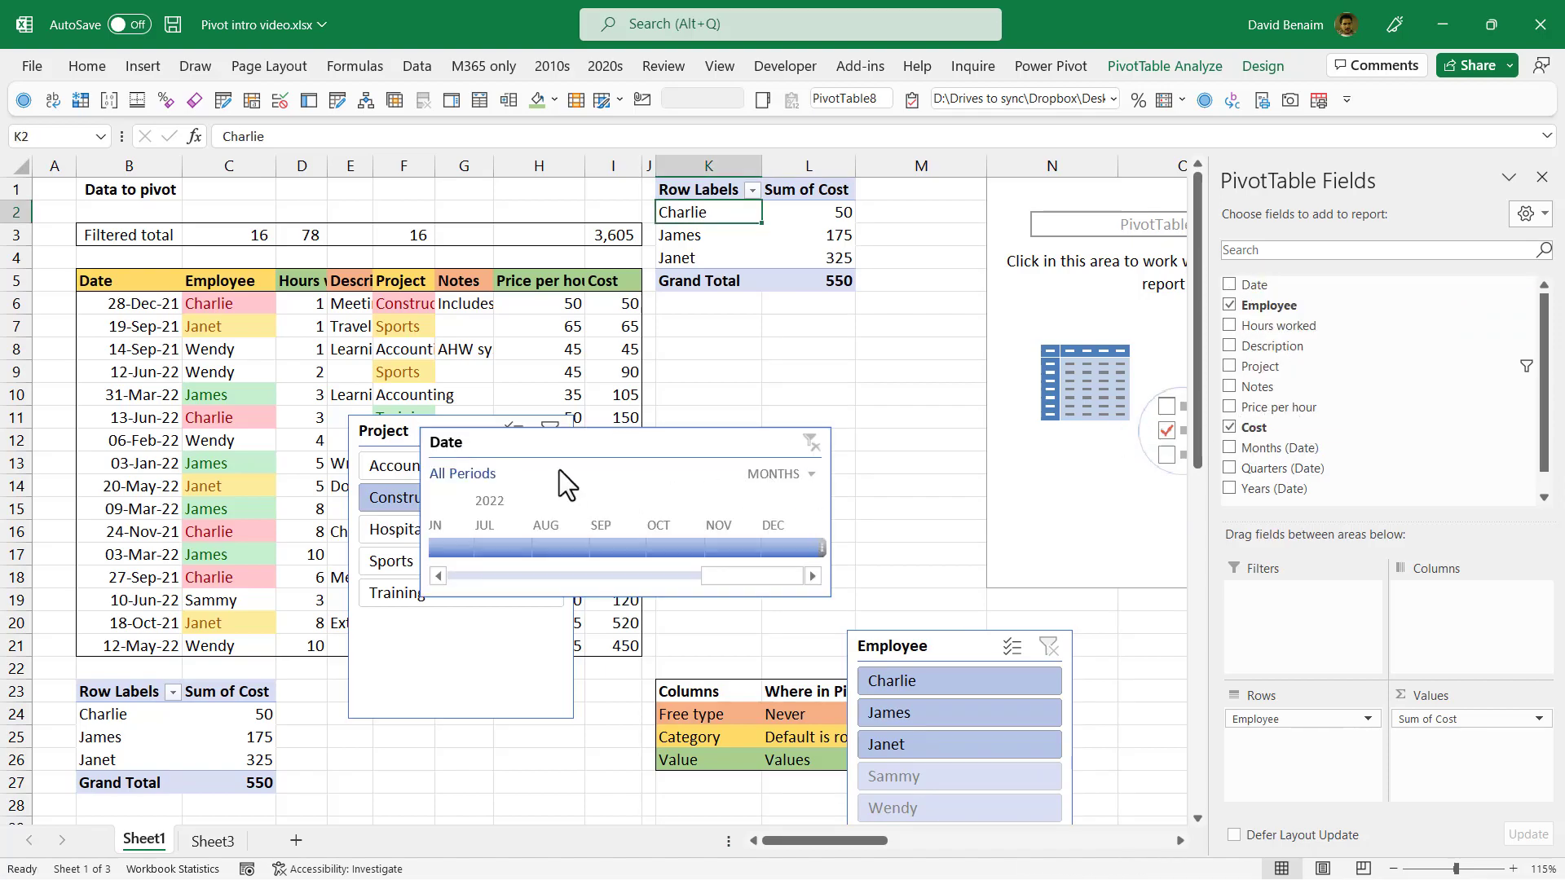
left_click_drag(604, 447, 748, 416)
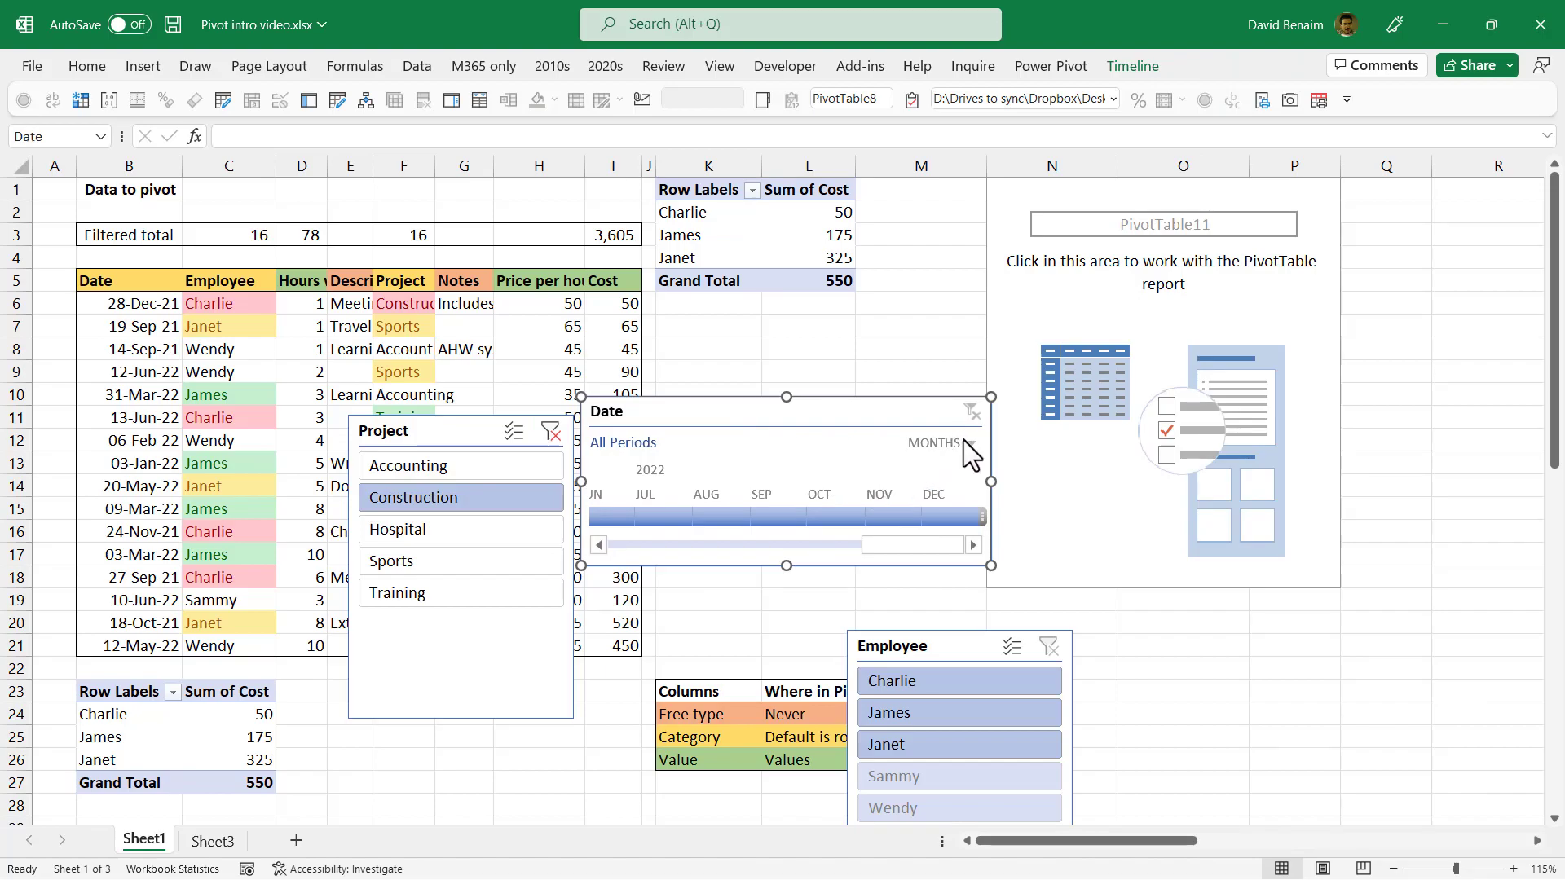
Switch the Date timeline to years and filter the pivot table first to 2021 and after that to 2022.
left_click(963, 440)
left_click(972, 471)
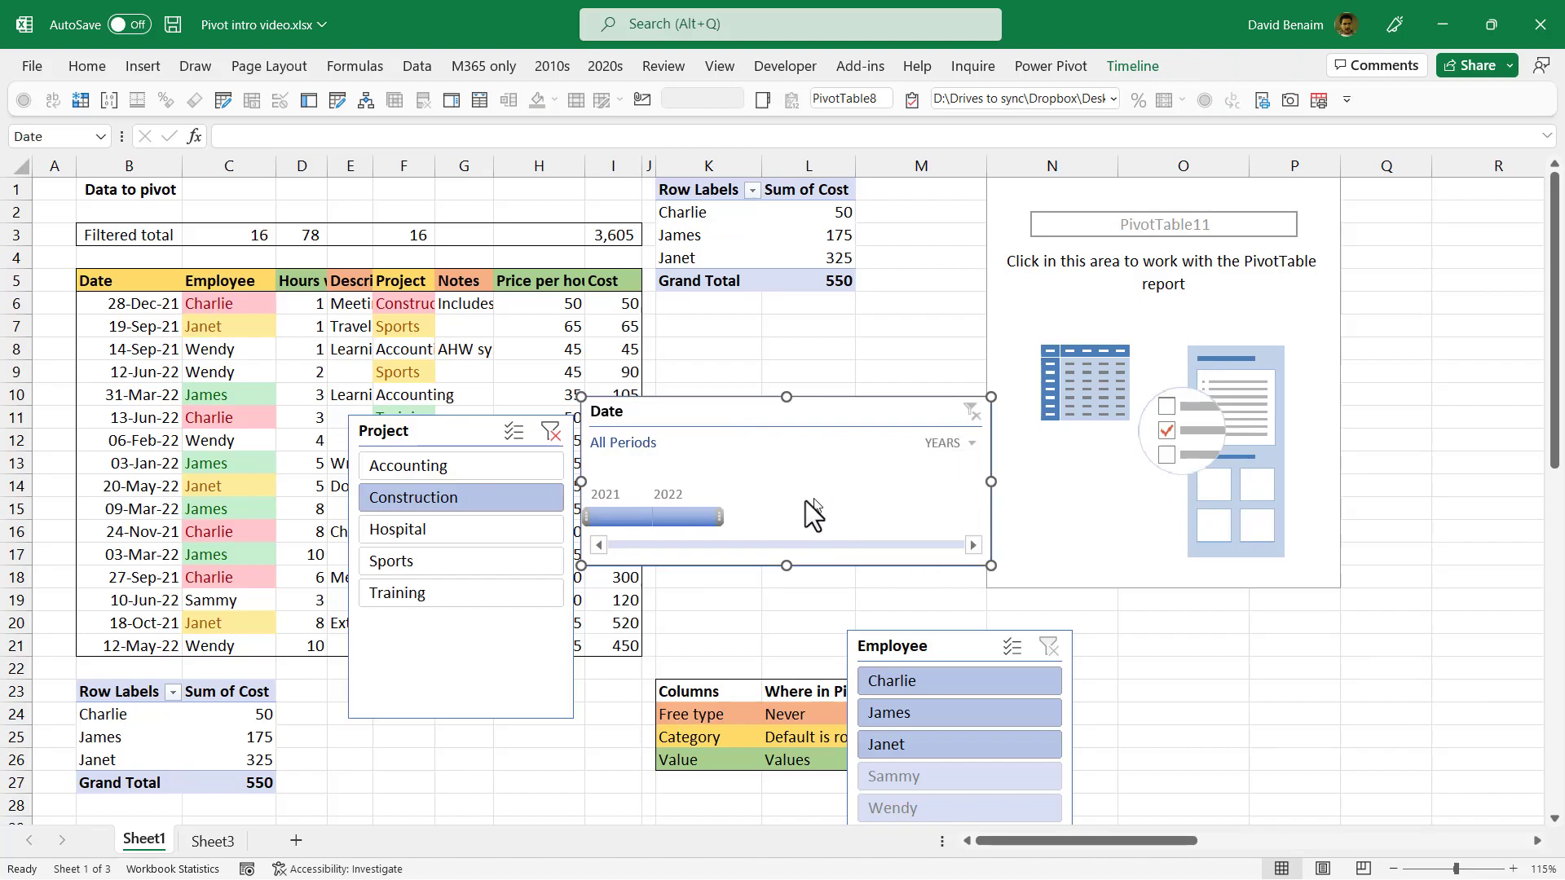
left_click(629, 518)
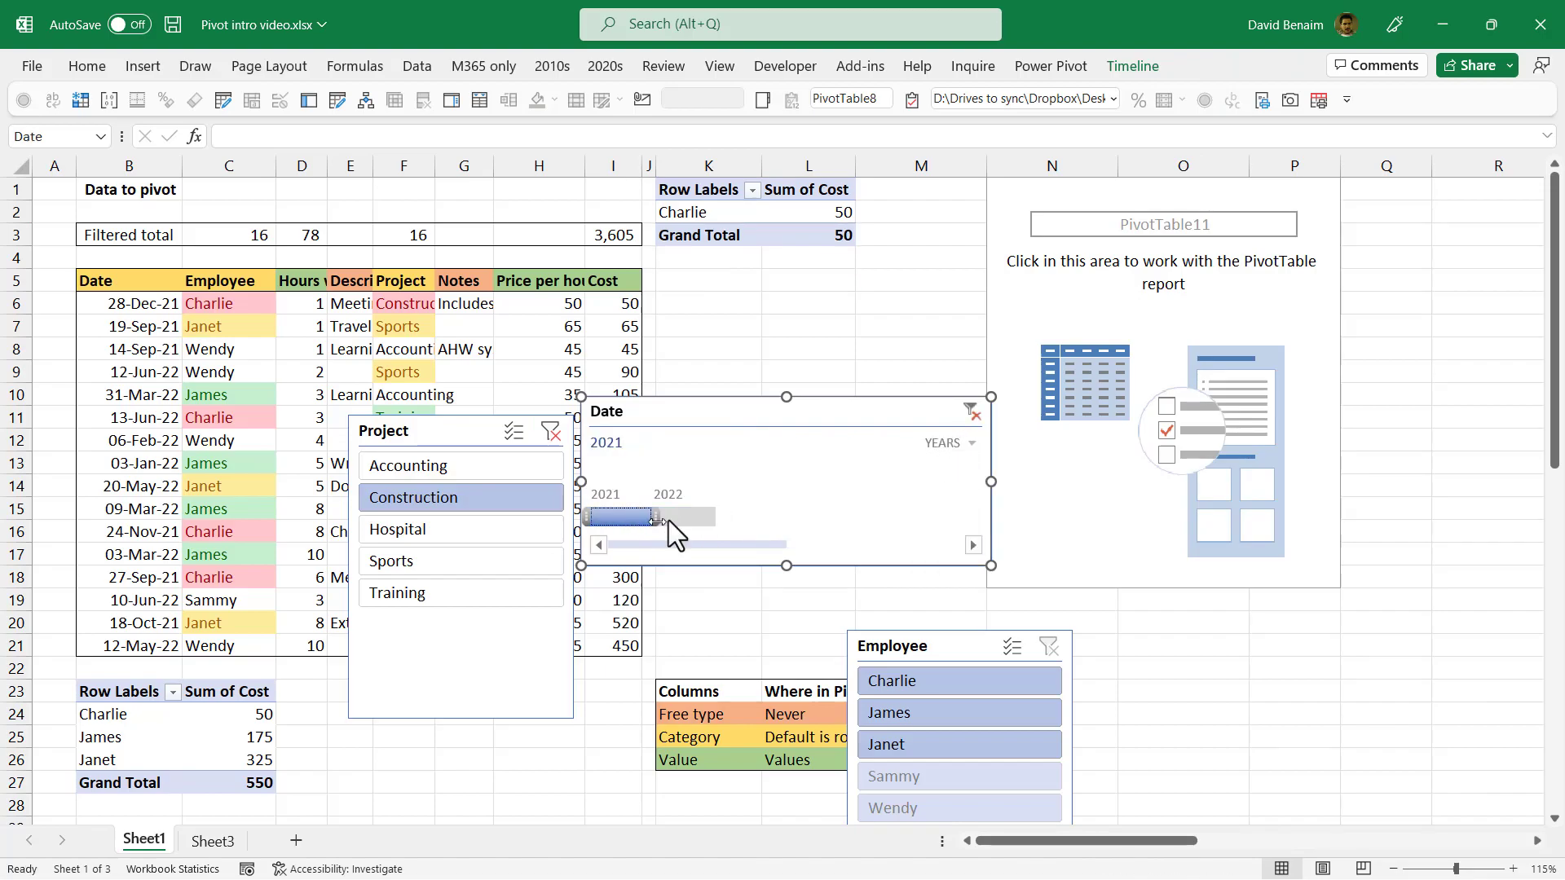
left_click(678, 518)
Switch the Date timeline to quarters and filter the pivot table to Q4 2021 through Q2 2022.
left_click(950, 444)
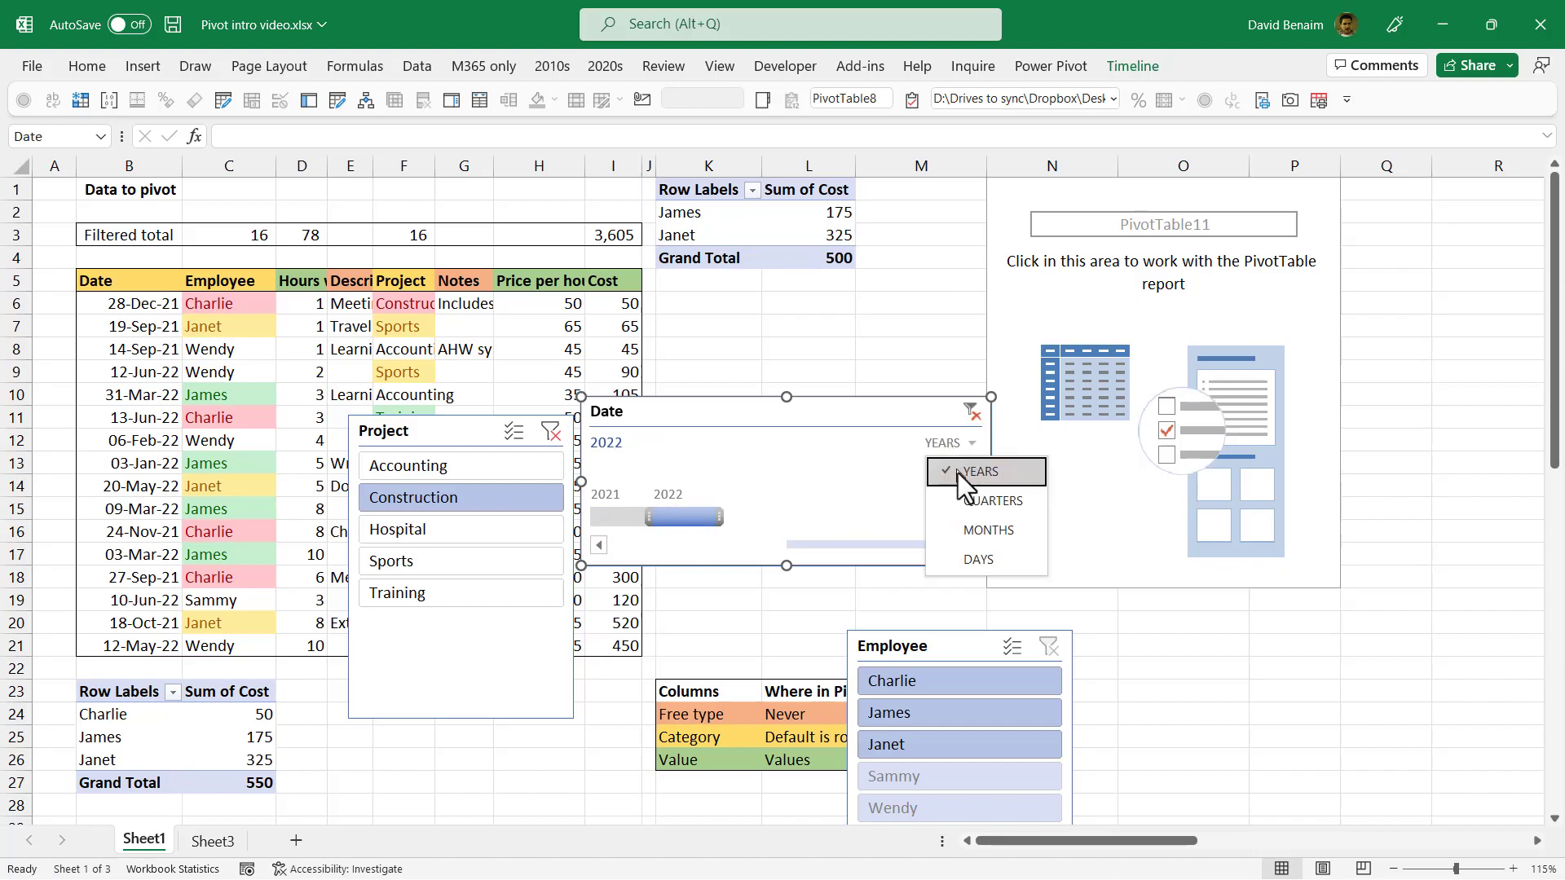
left_click(982, 500)
left_click(727, 515)
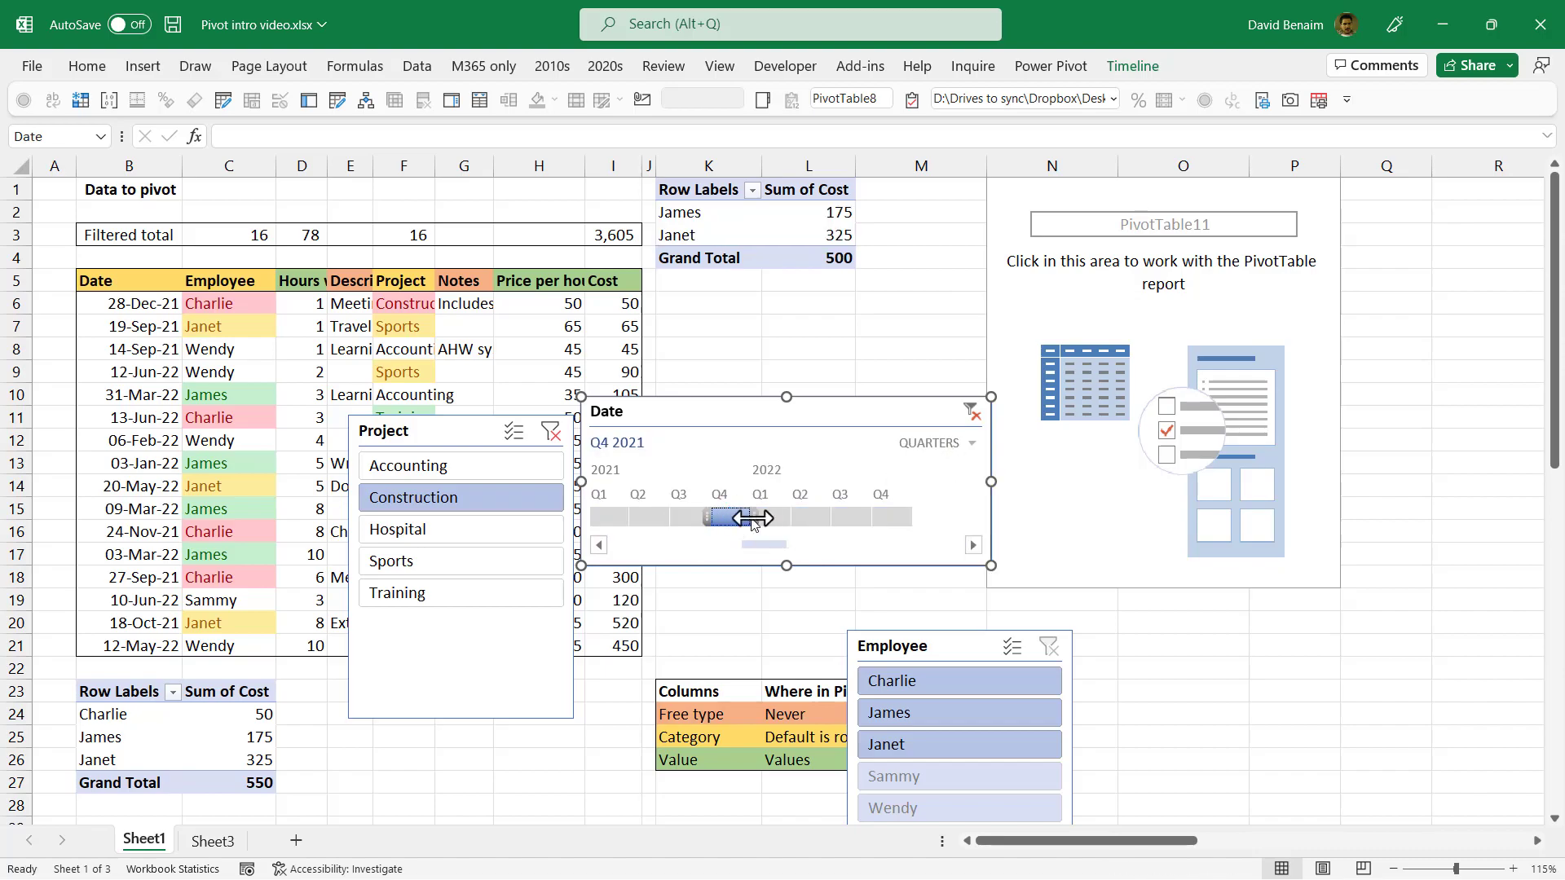
left_click_drag(751, 519, 844, 522)
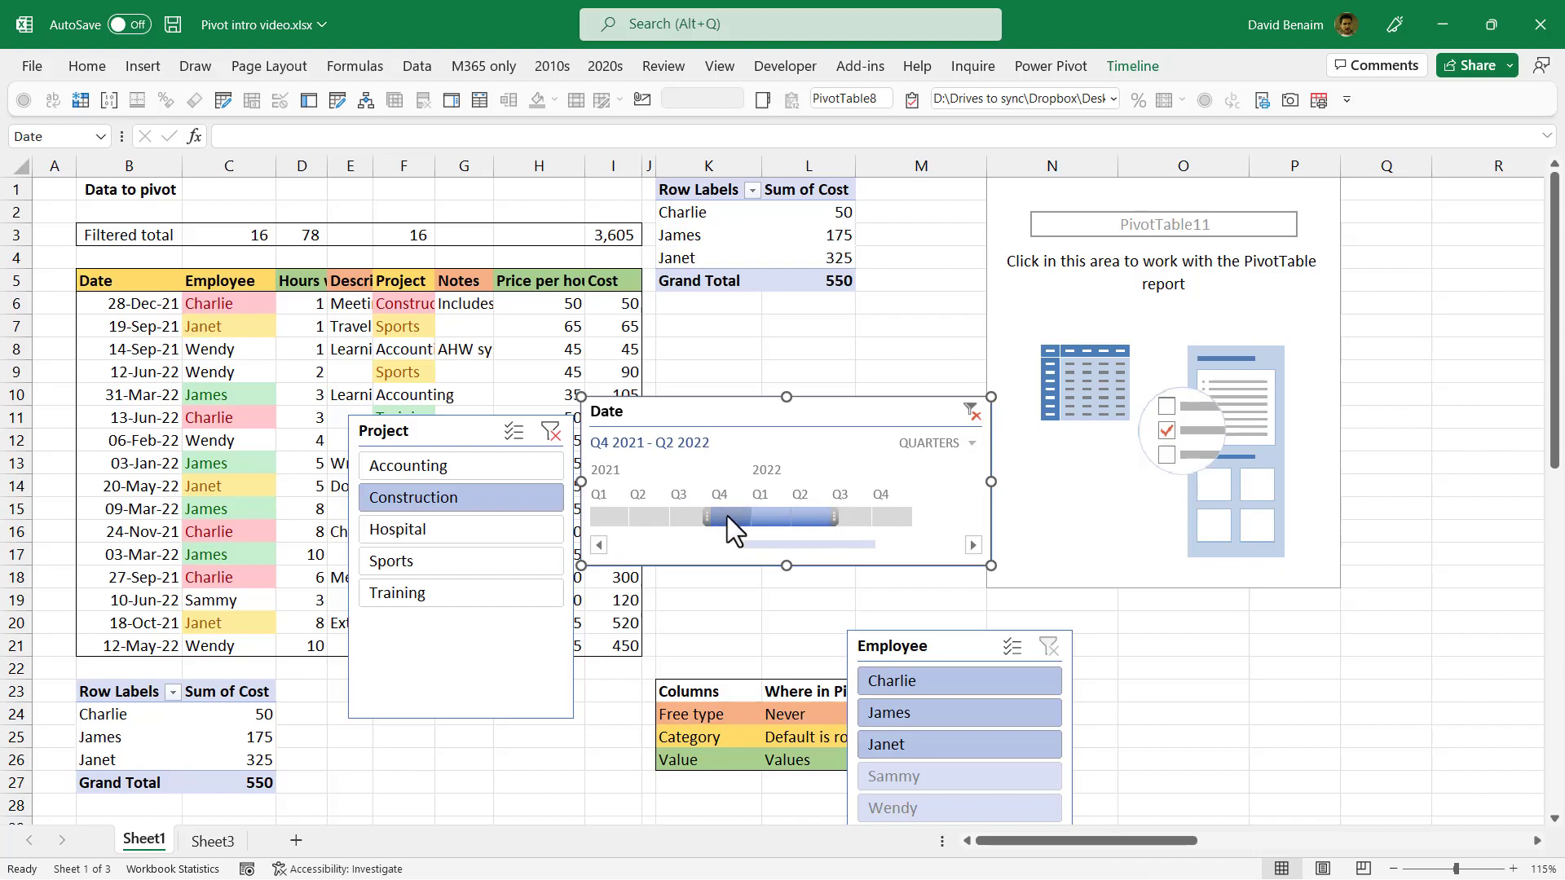
Insert a clustered column PivotChart from the whole upper employee cost pivot table.
left_click(737, 214)
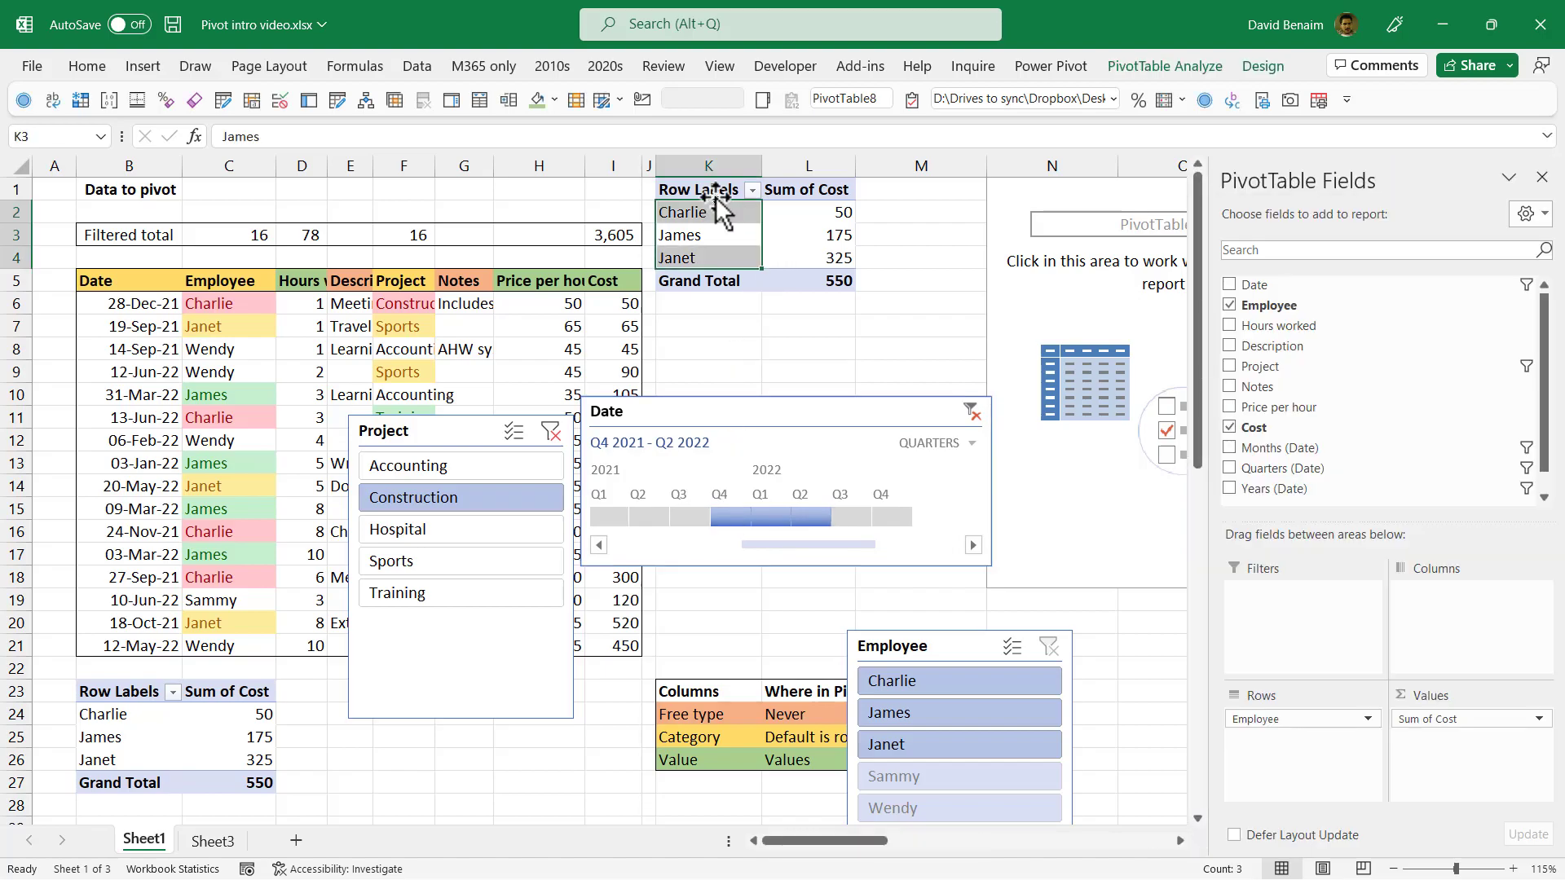
left_click_drag(715, 196, 797, 272)
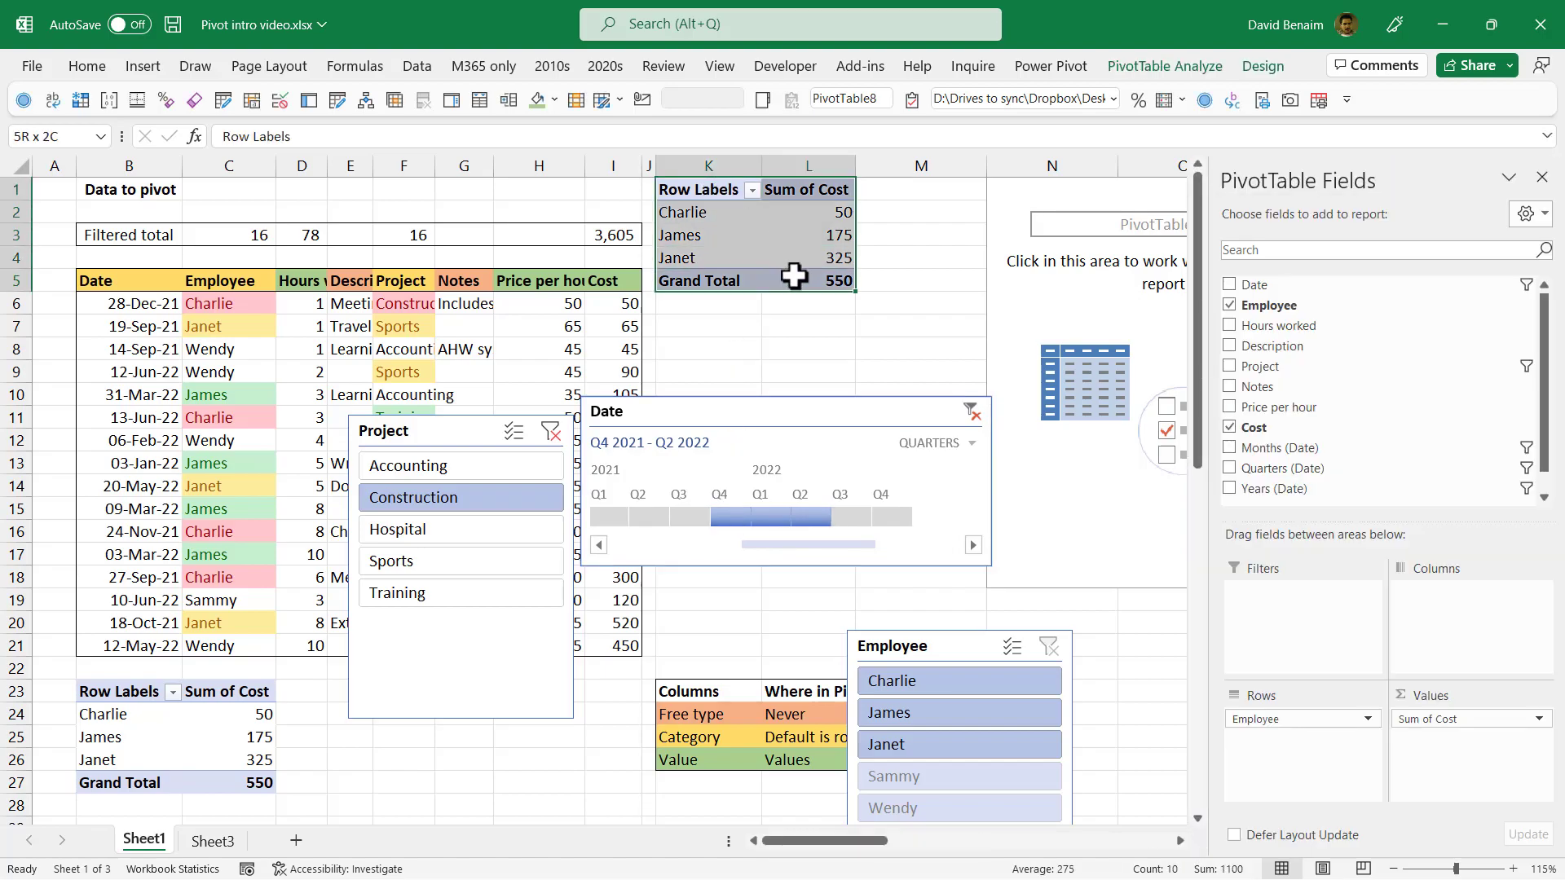
left_click(143, 66)
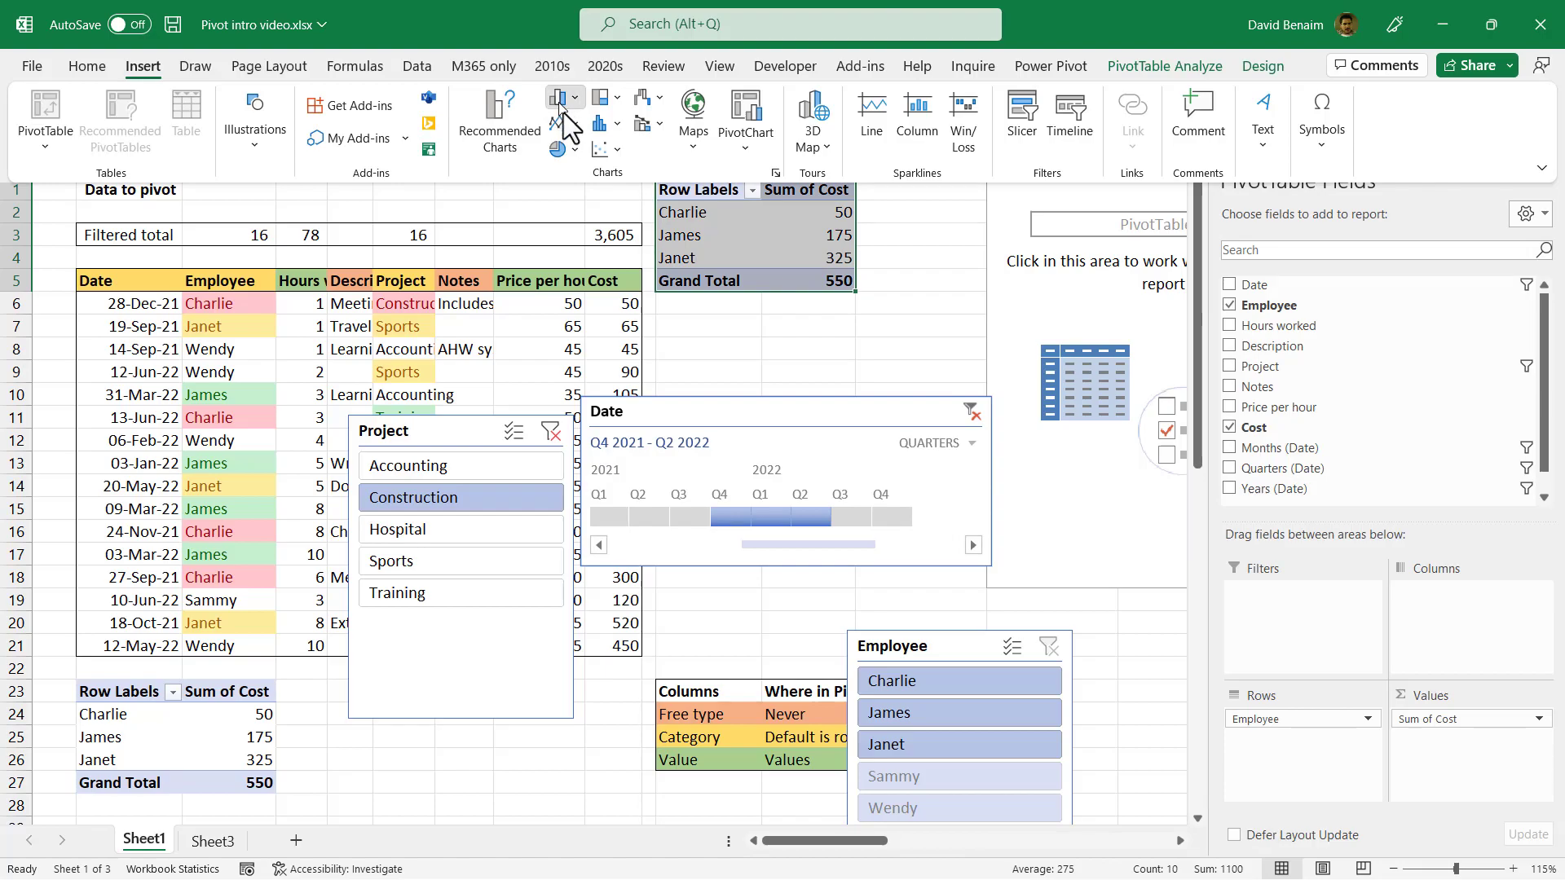
left_click(561, 104)
left_click(573, 165)
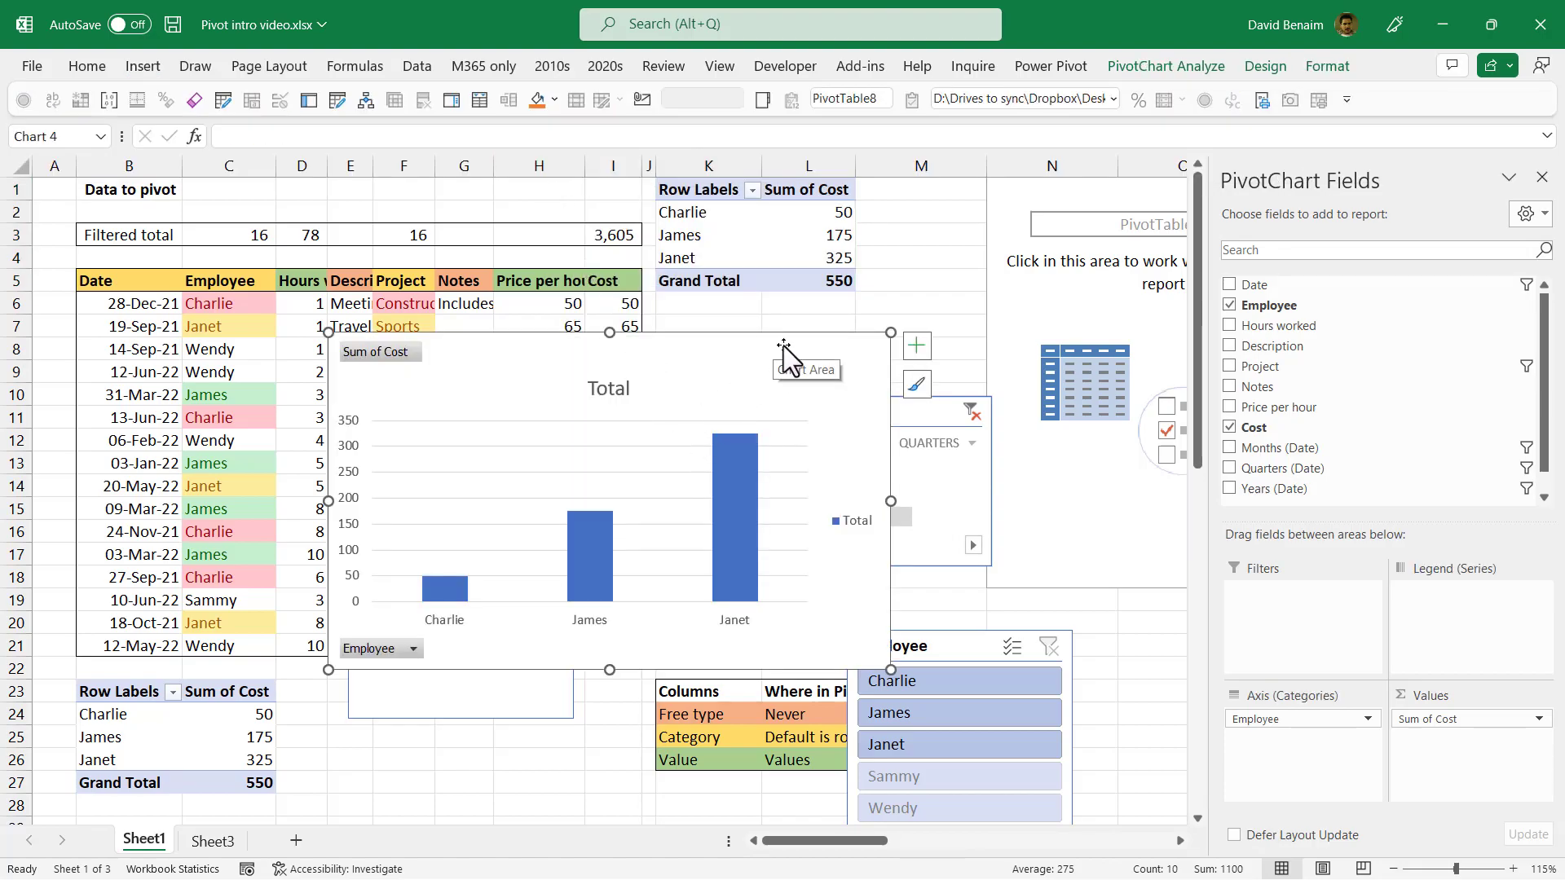
Move the PivotChart below its pivot table and clear the Project slicer's filter.
left_click_drag(783, 346, 871, 342)
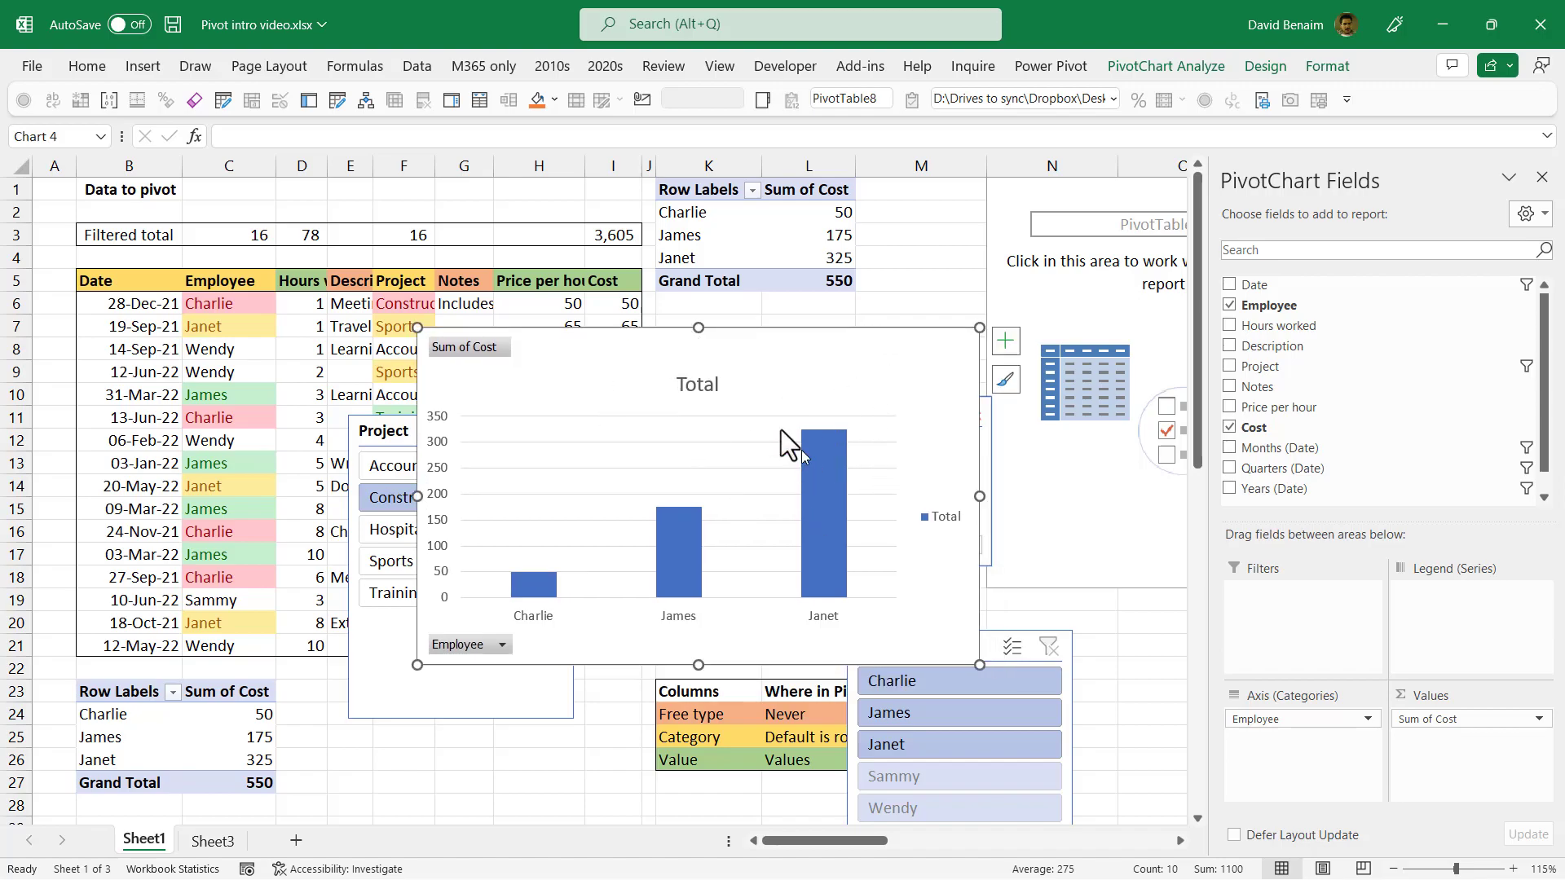
left_click_drag(925, 362, 1127, 513)
left_click_drag(1114, 562, 1110, 573)
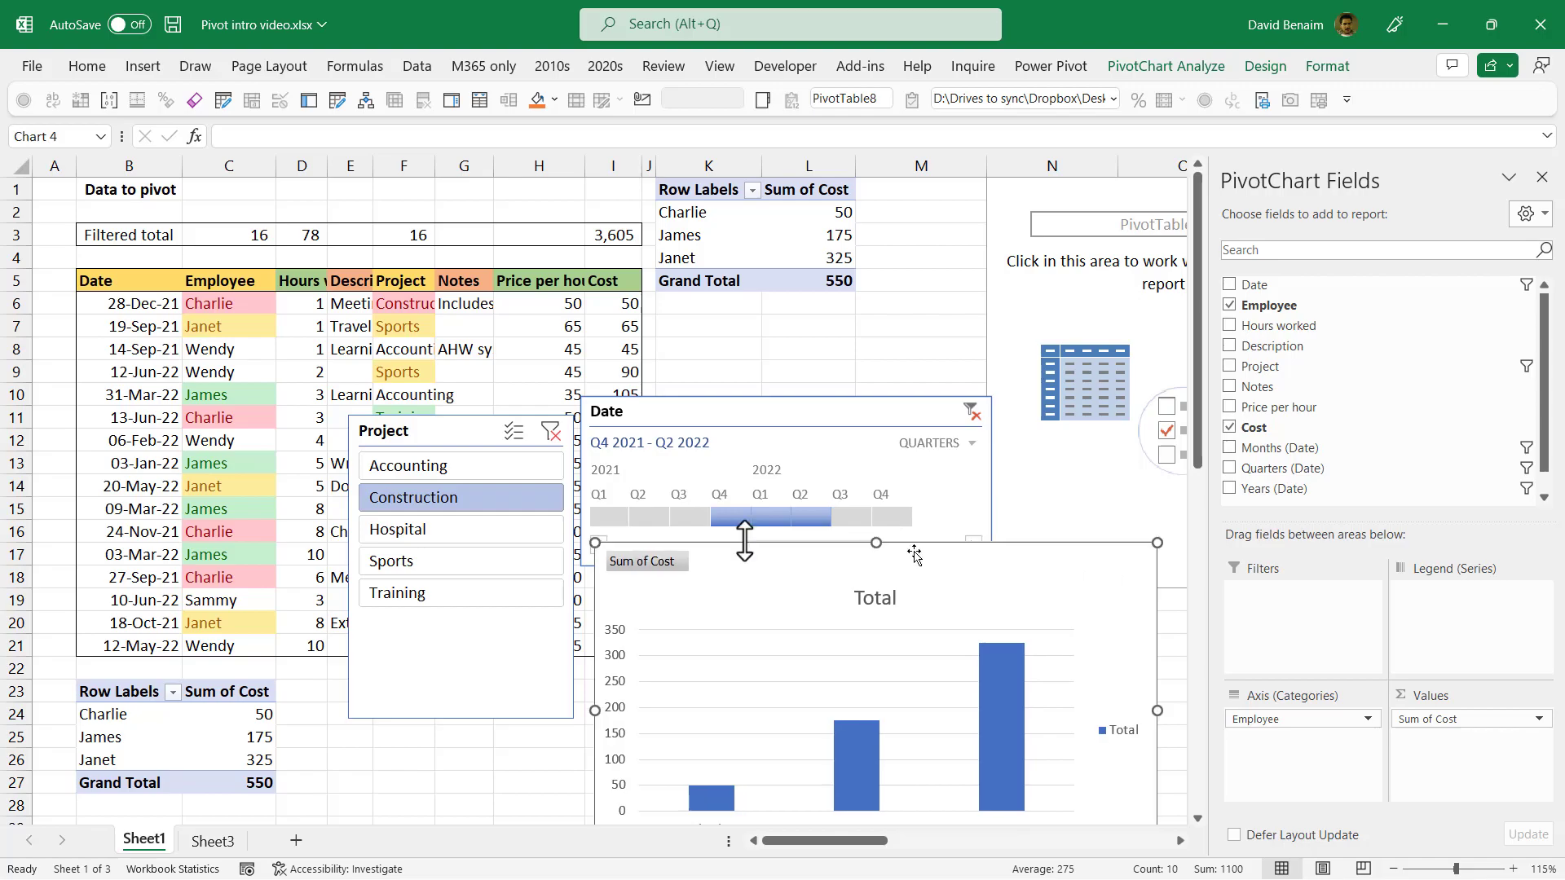
left_click(415, 533)
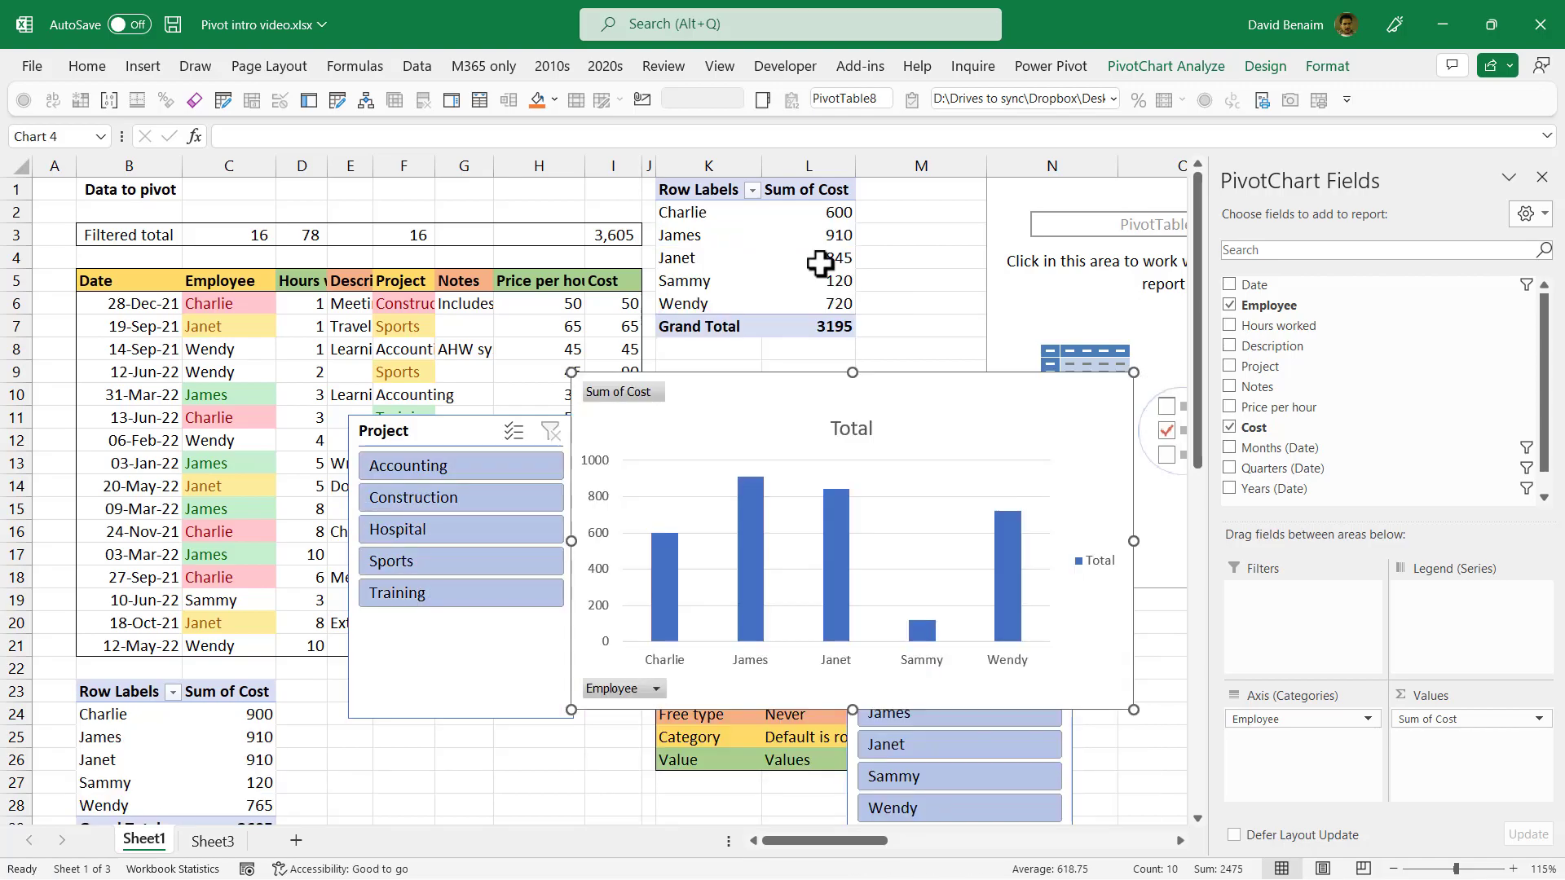
Close the upper pivot table's field list and show it again.
left_click(821, 257)
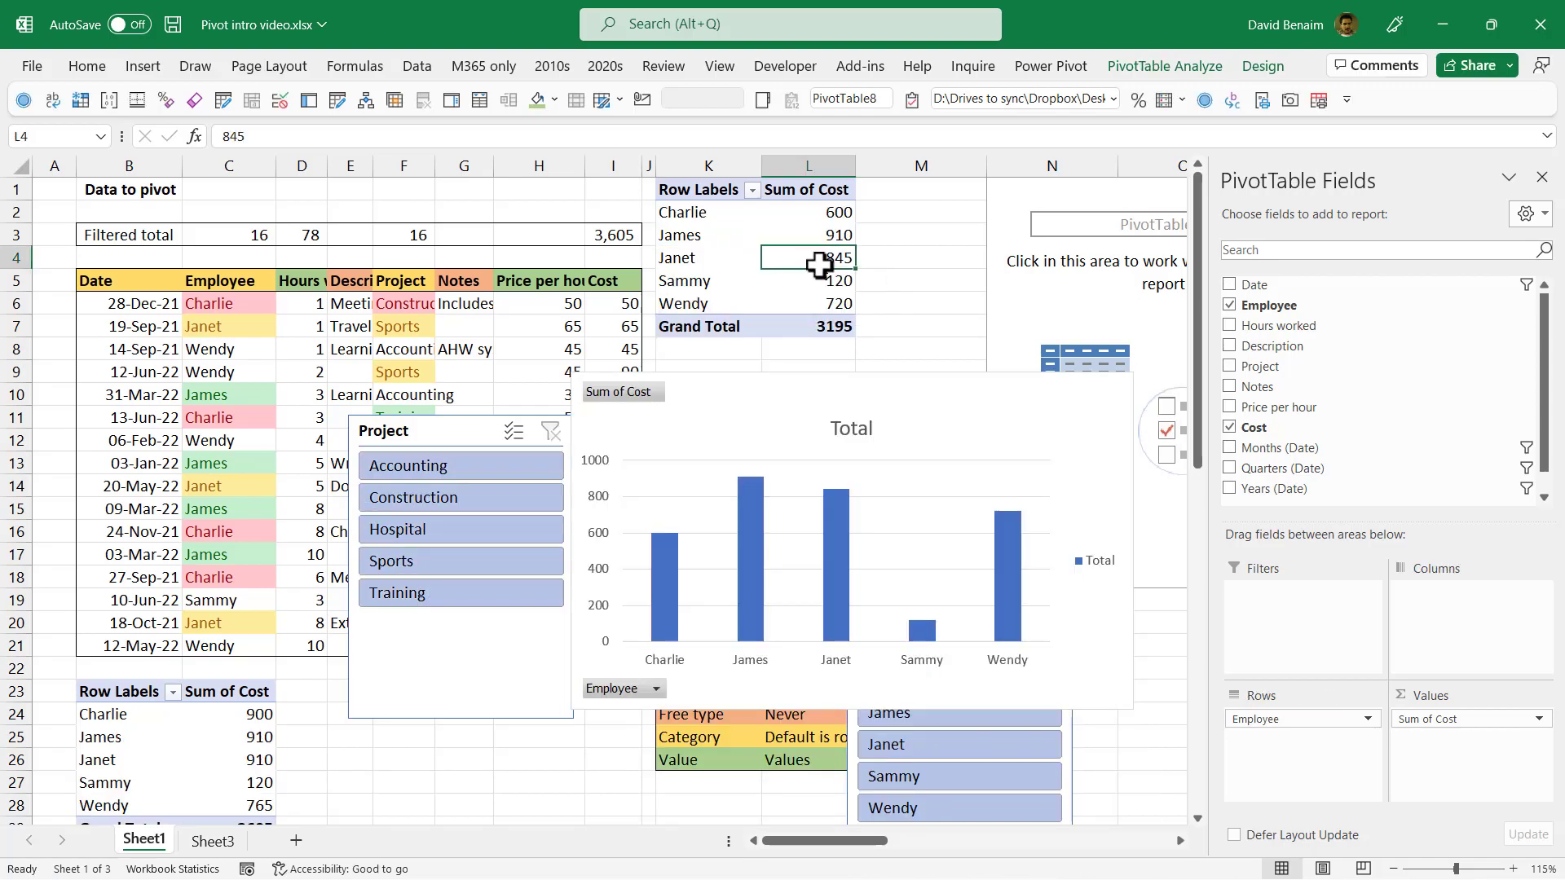
left_click(1541, 177)
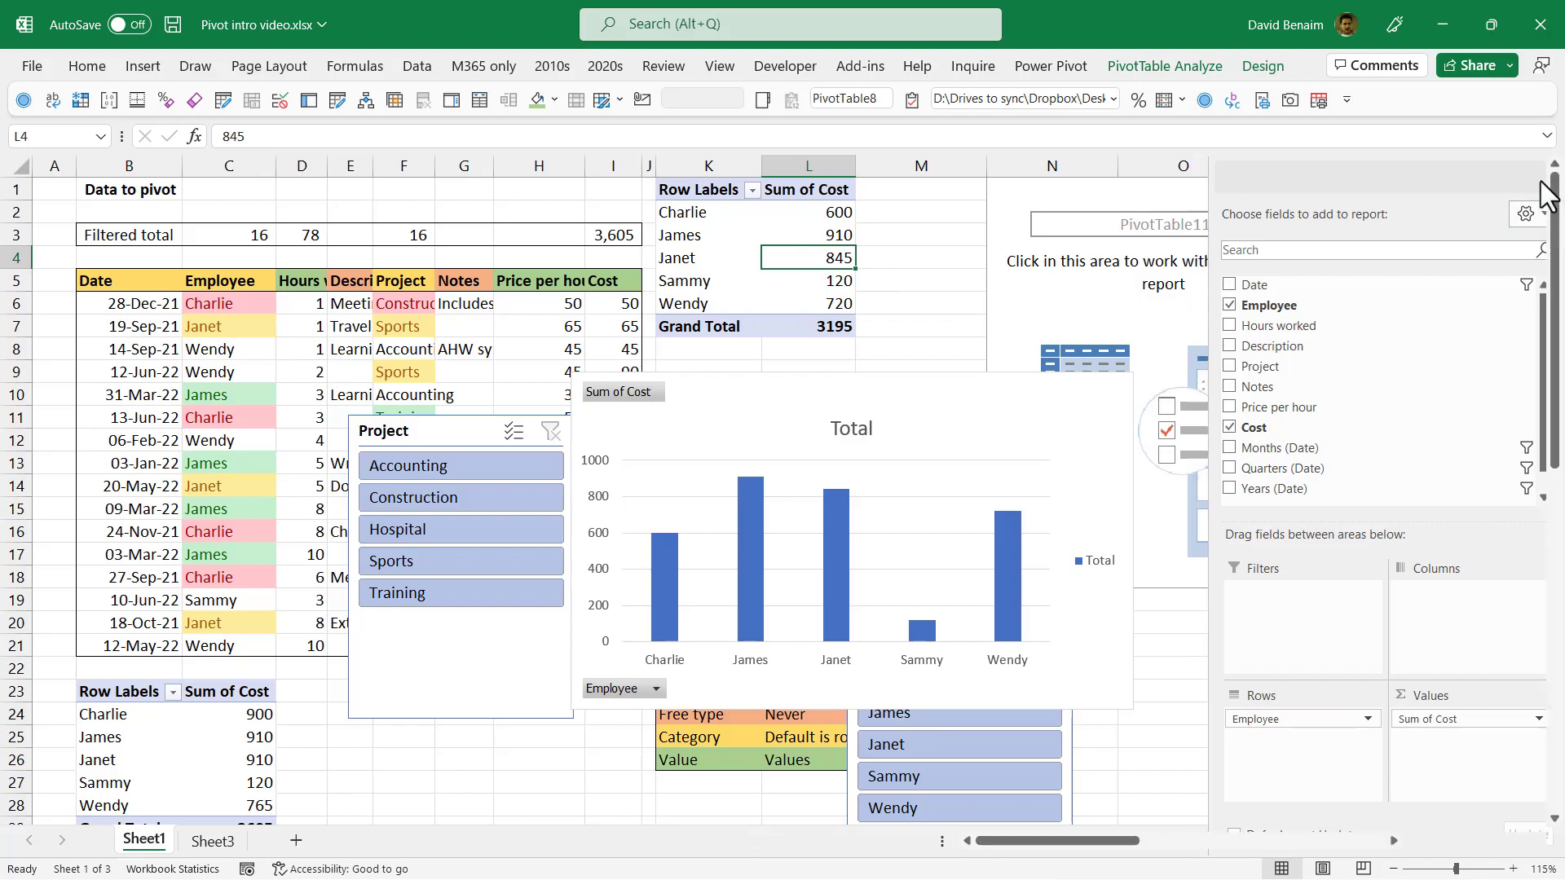
right_click(826, 226)
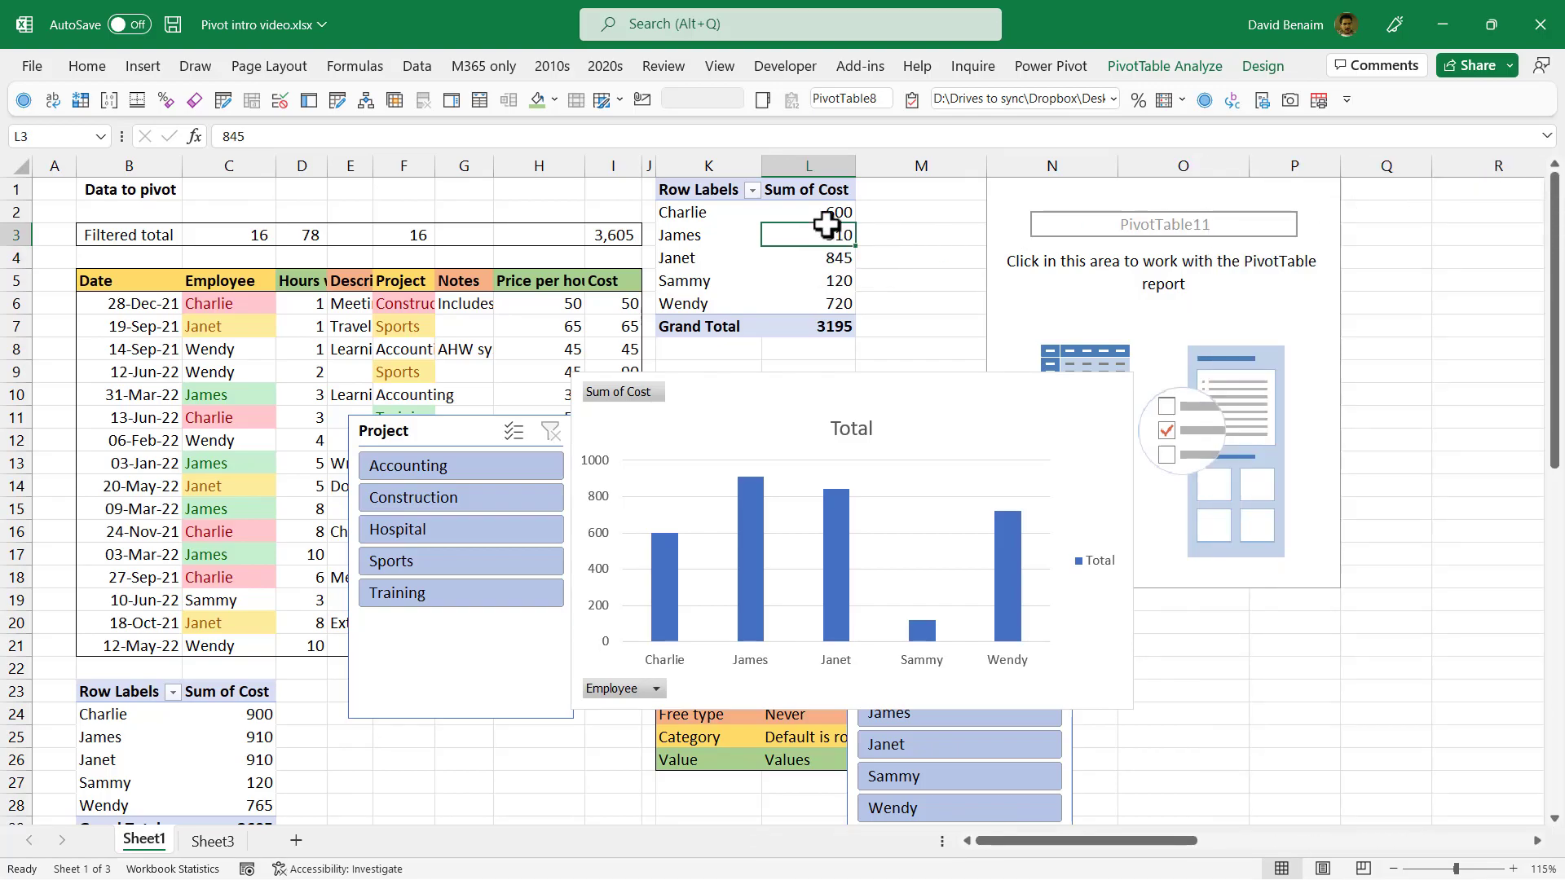
left_click(932, 611)
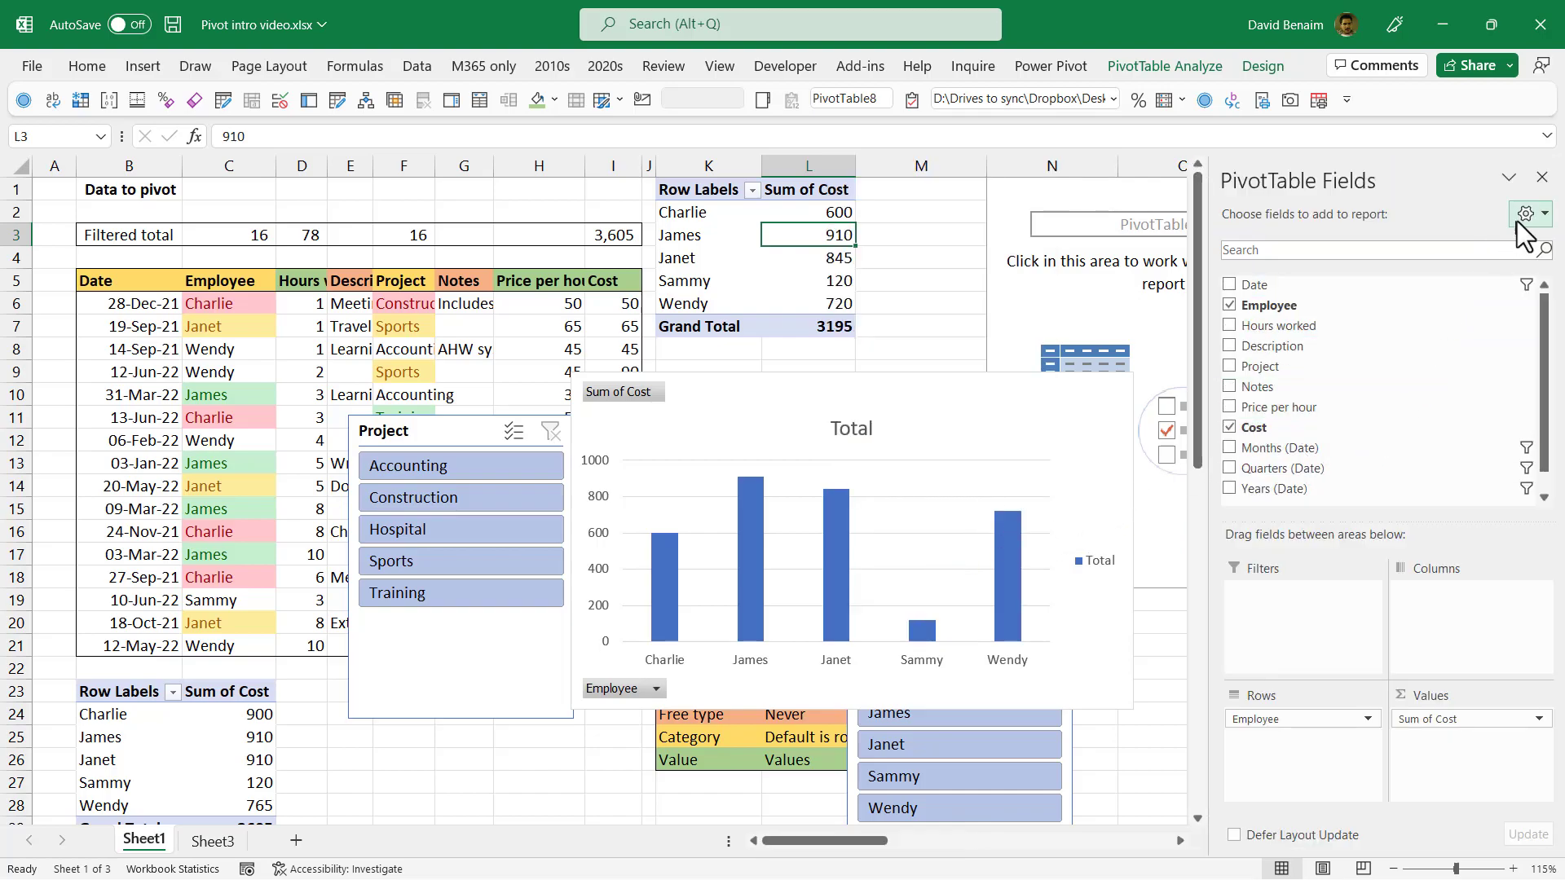
Arrange the pivot table field list with the fields section and areas section side by side.
left_click(1529, 216)
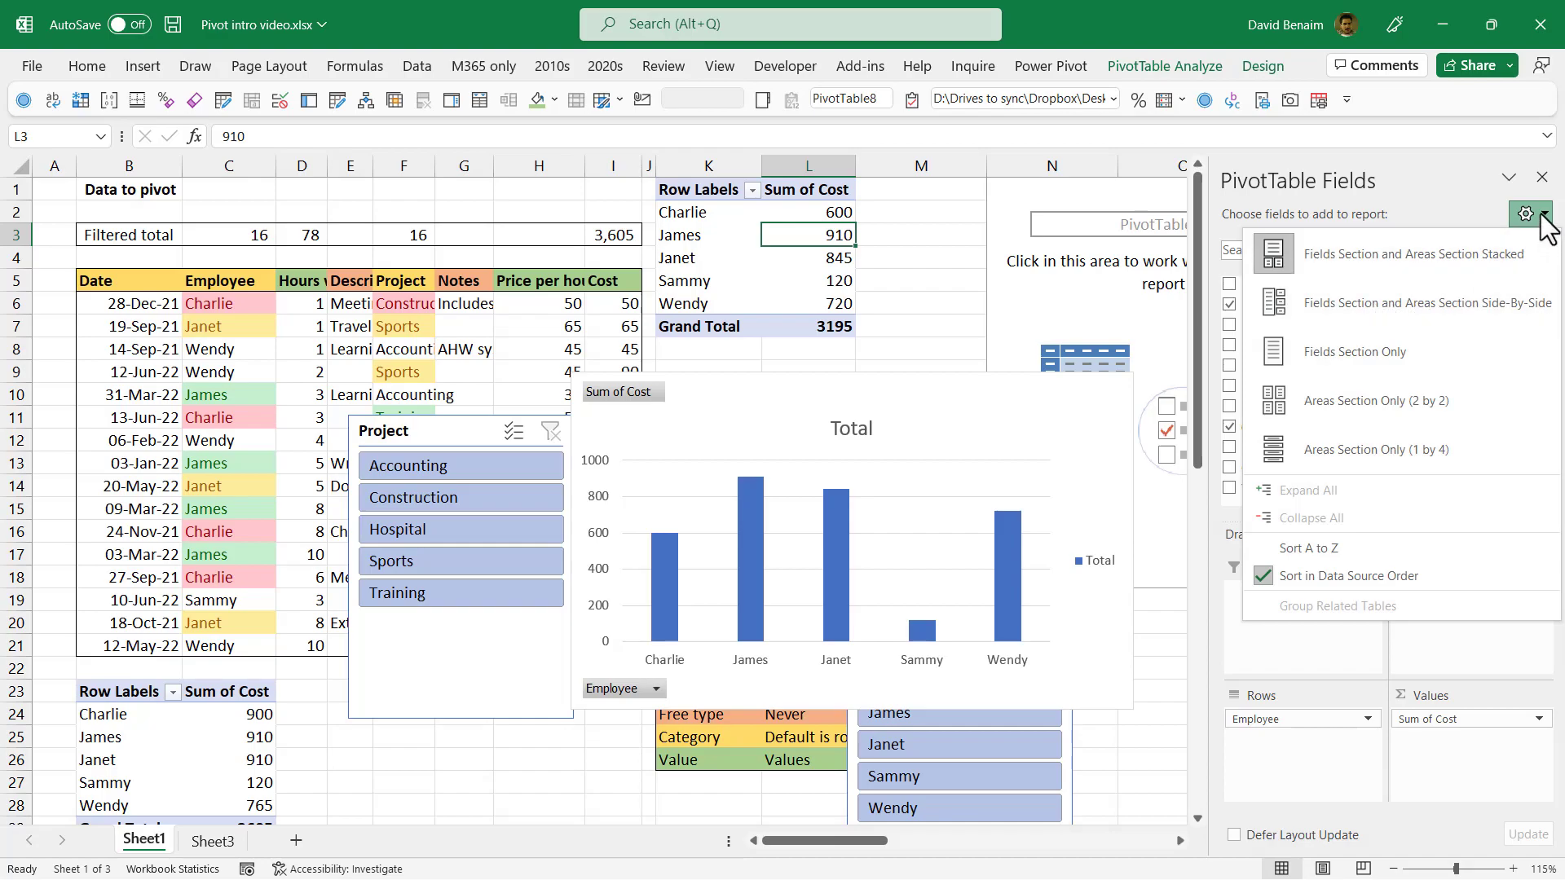
left_click(1327, 301)
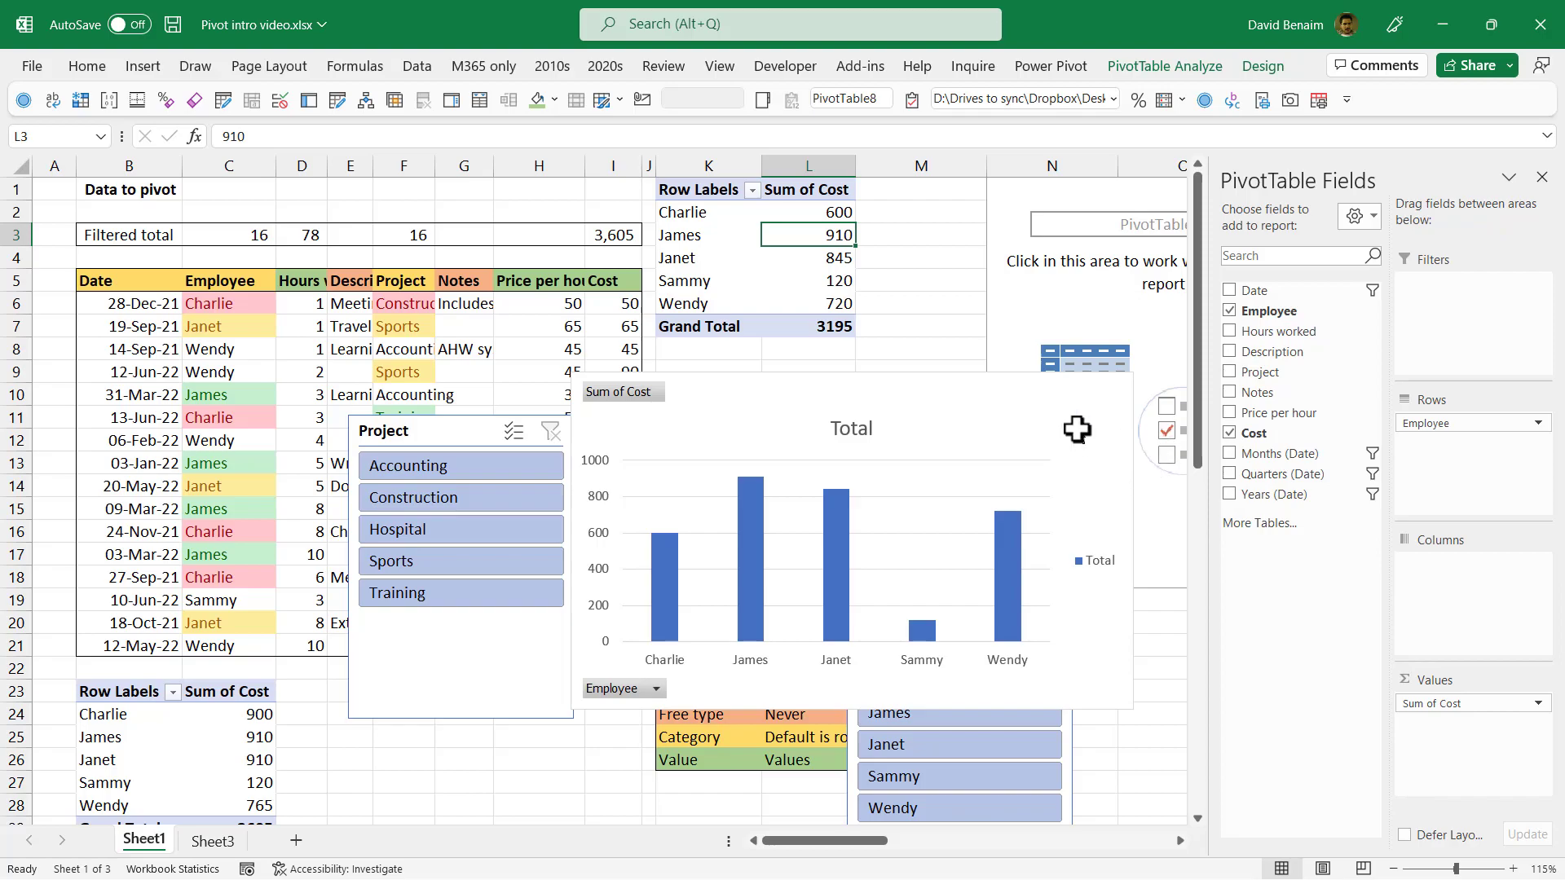
left_click(896, 233)
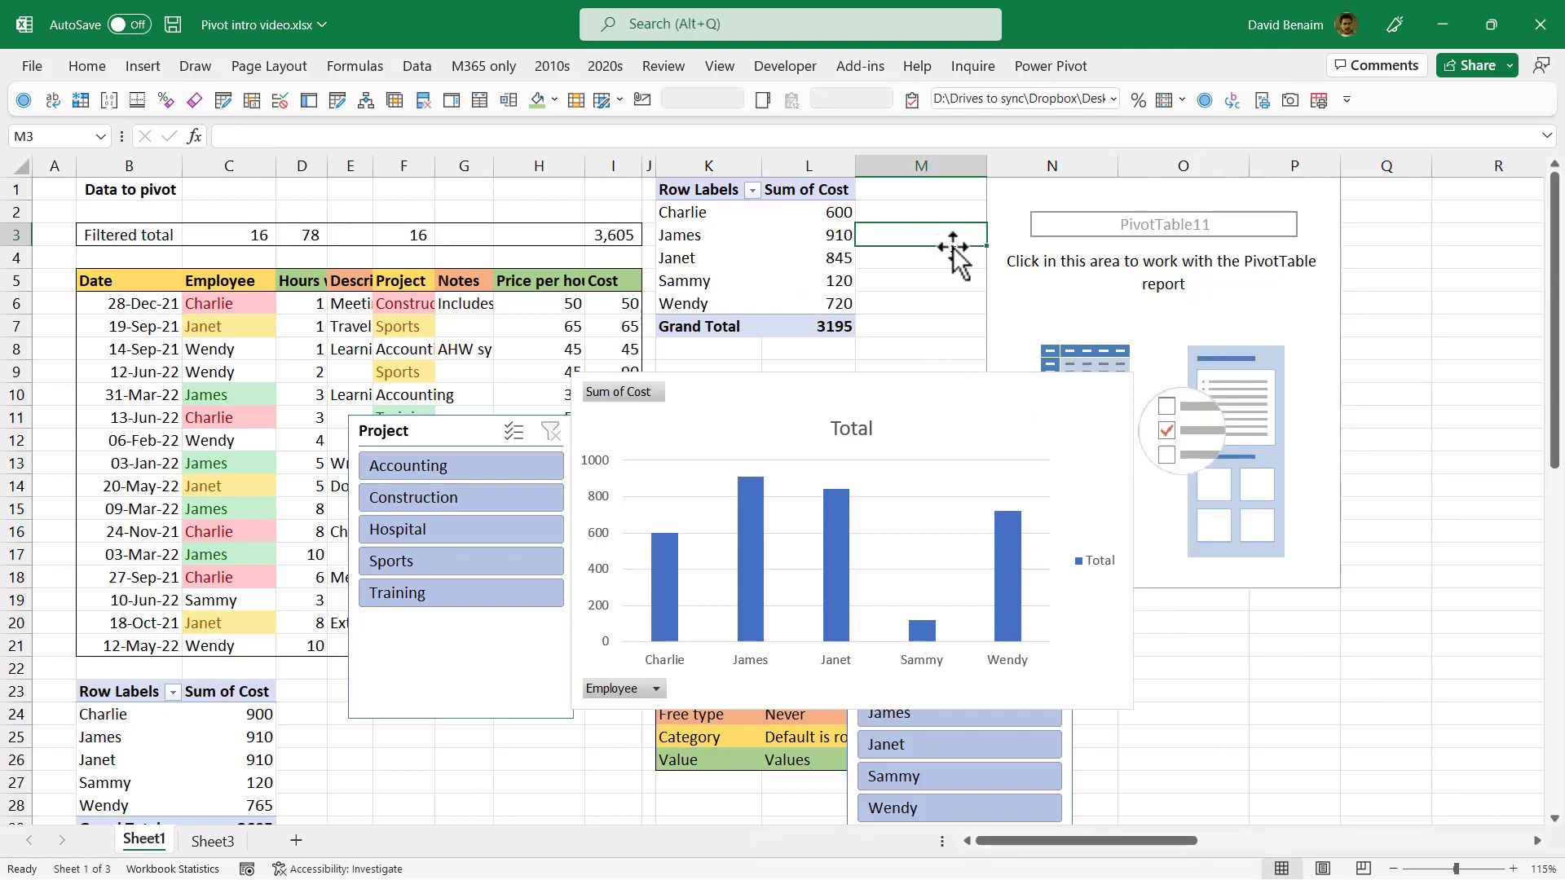
Move the Project slicer and the PivotChart clear of the source table, over the empty PivotTable11 area.
left_click_drag(440, 430, 1283, 542)
left_click_drag(972, 384, 1350, 425)
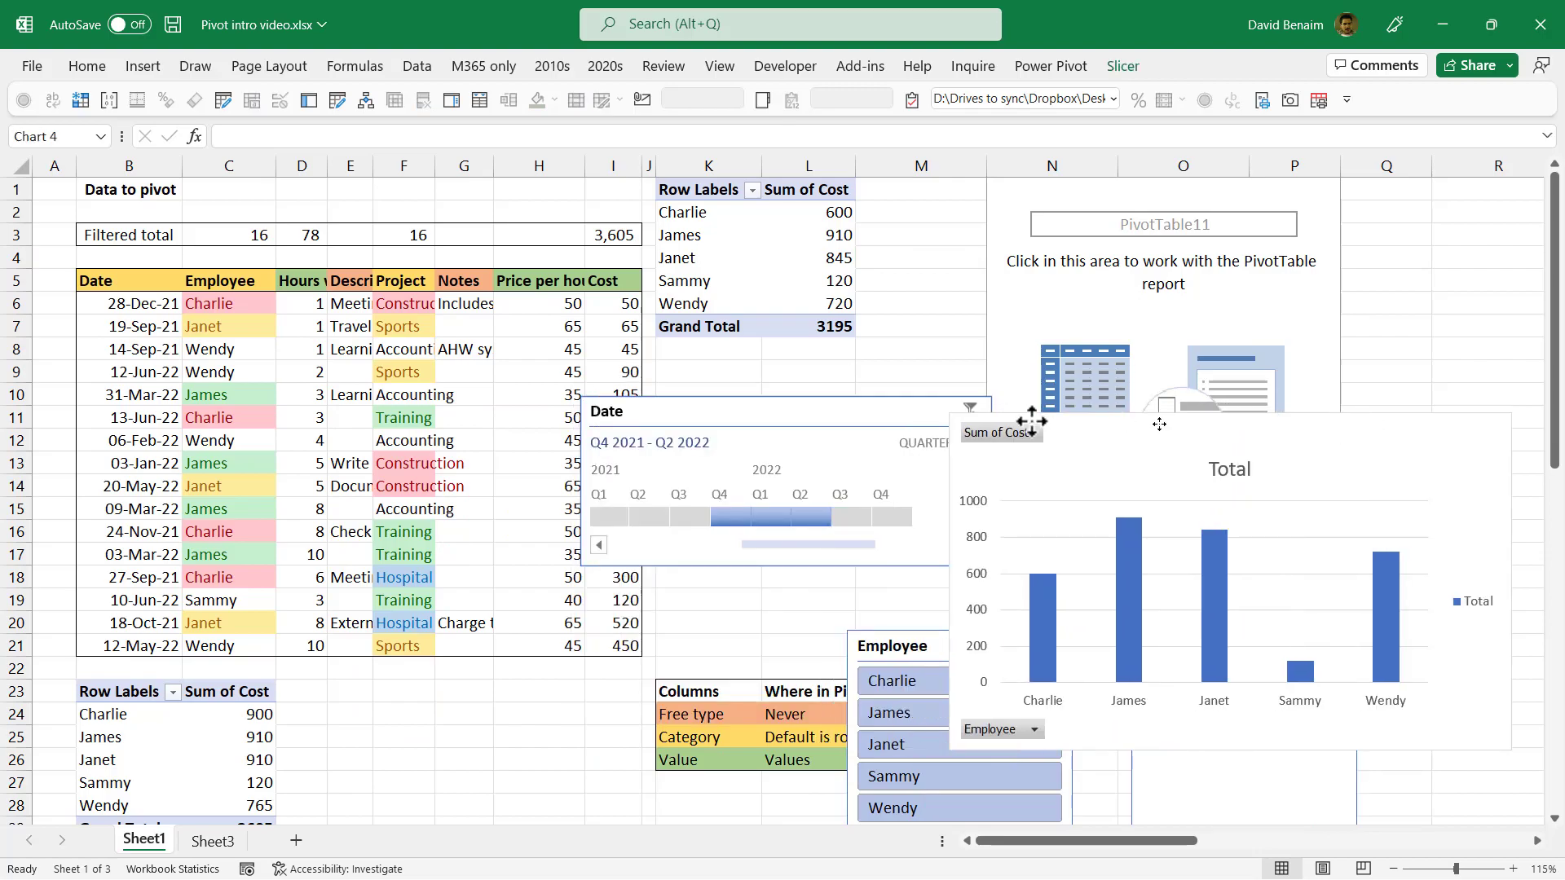
left_click_drag(1159, 424, 1159, 425)
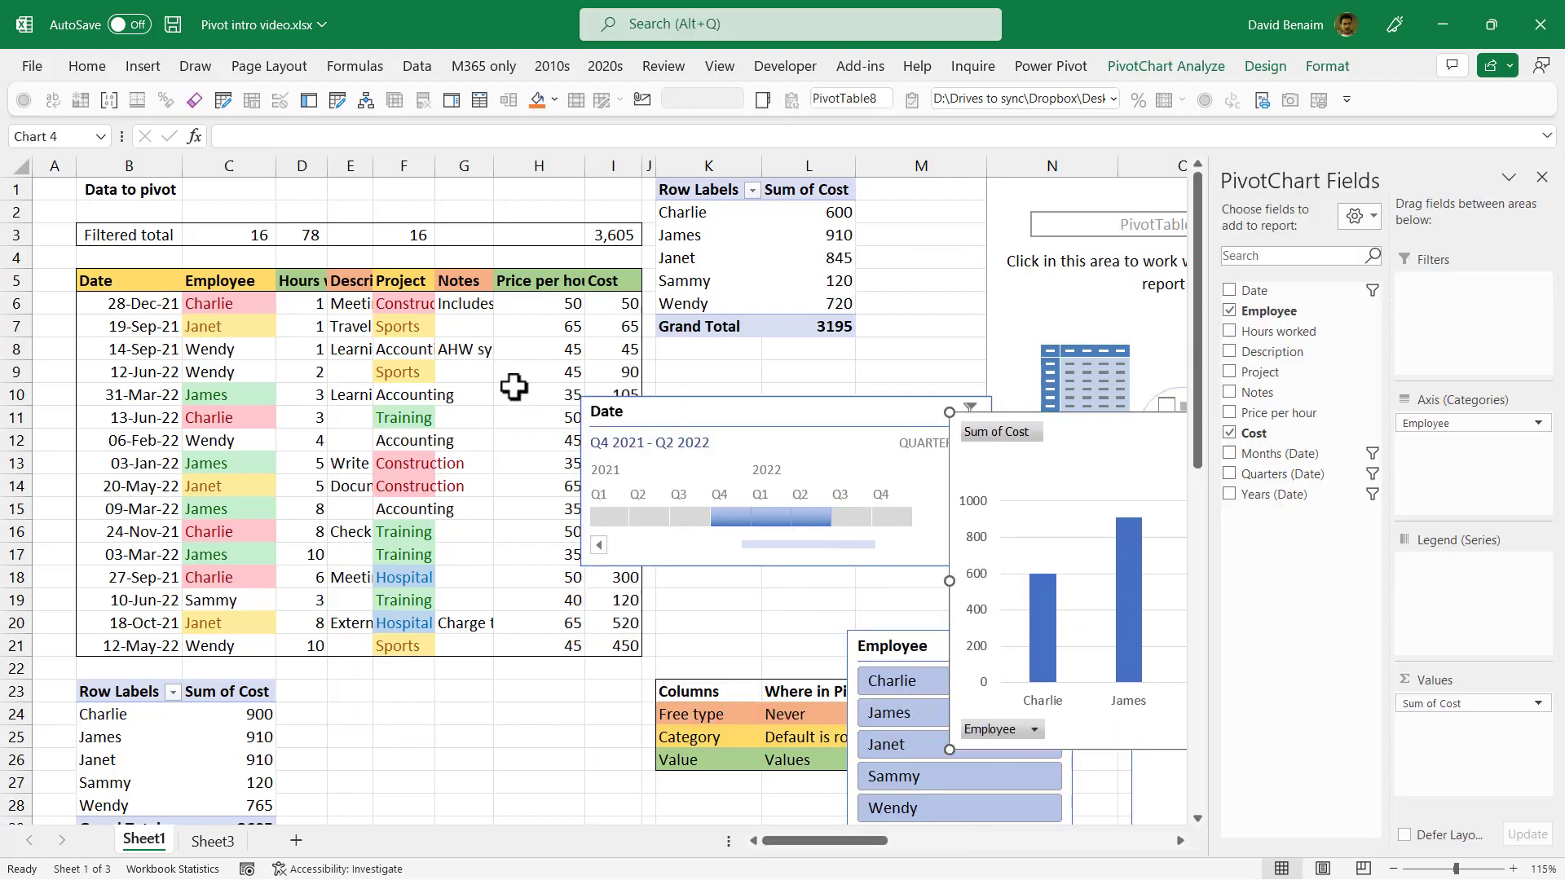
Set the Price per hour of the 19-Sep-21 source row to 600.
left_click(534, 328)
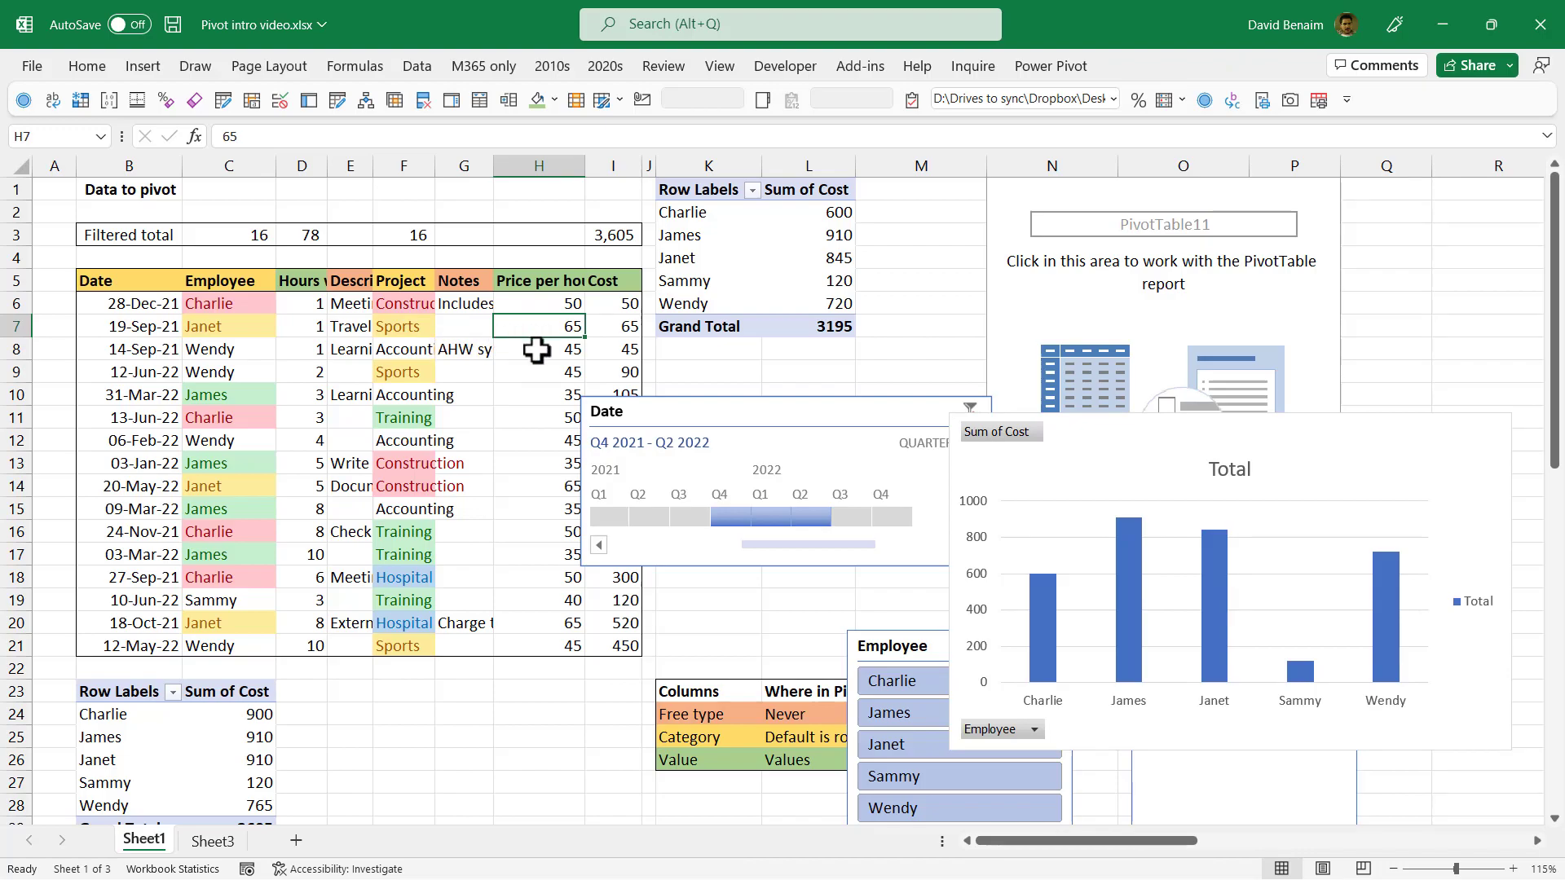
type("6")
key("Return")
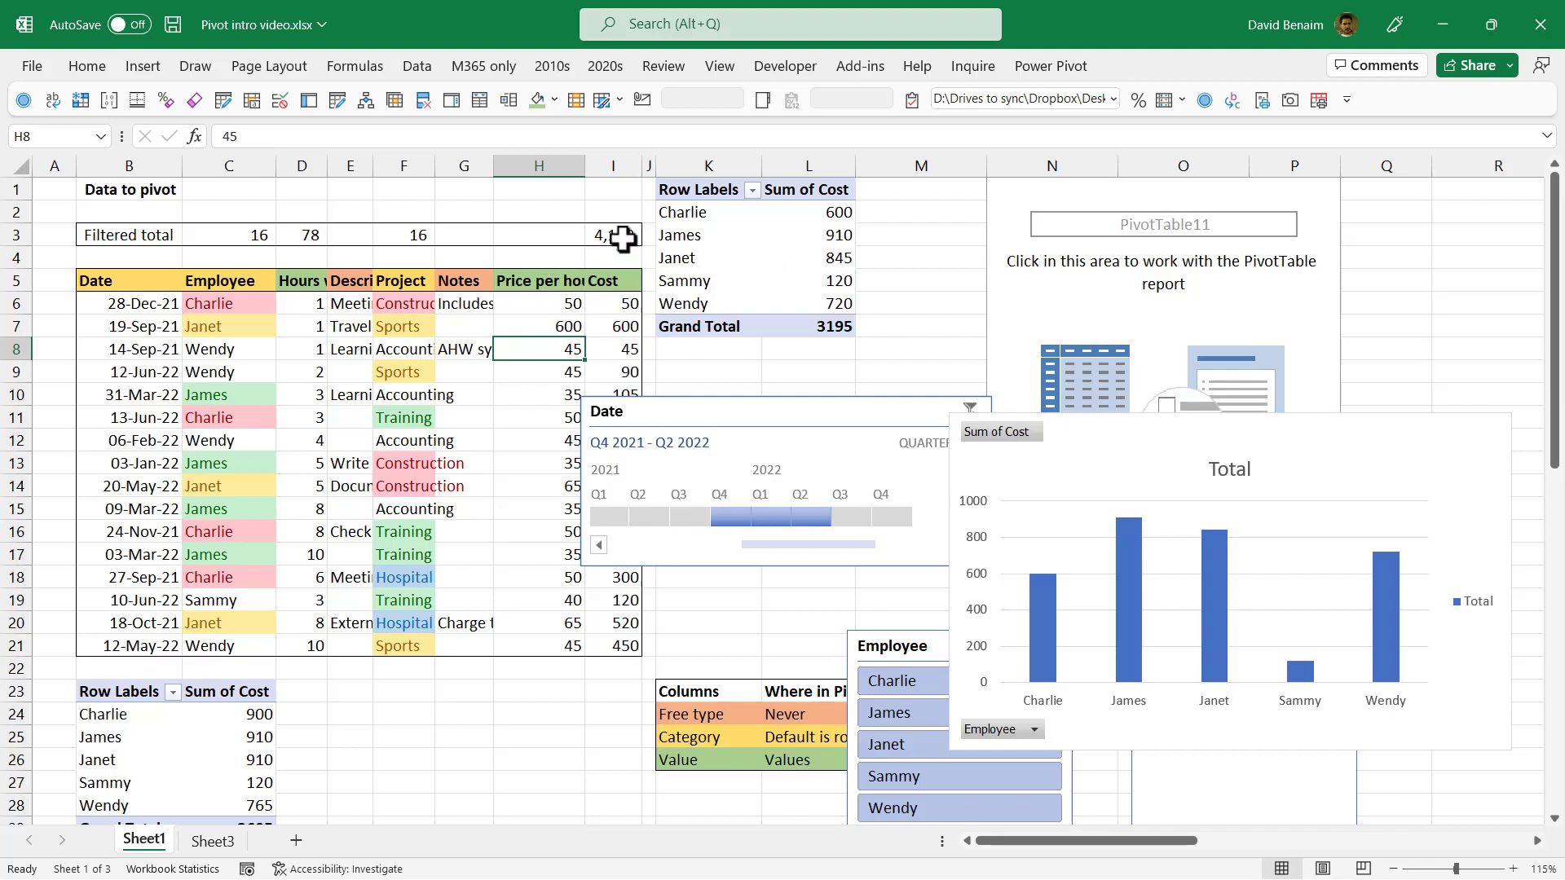
Move the Employee slicer and the Date timeline clear of the chart, and clear the timeline's date filter.
left_click(813, 258)
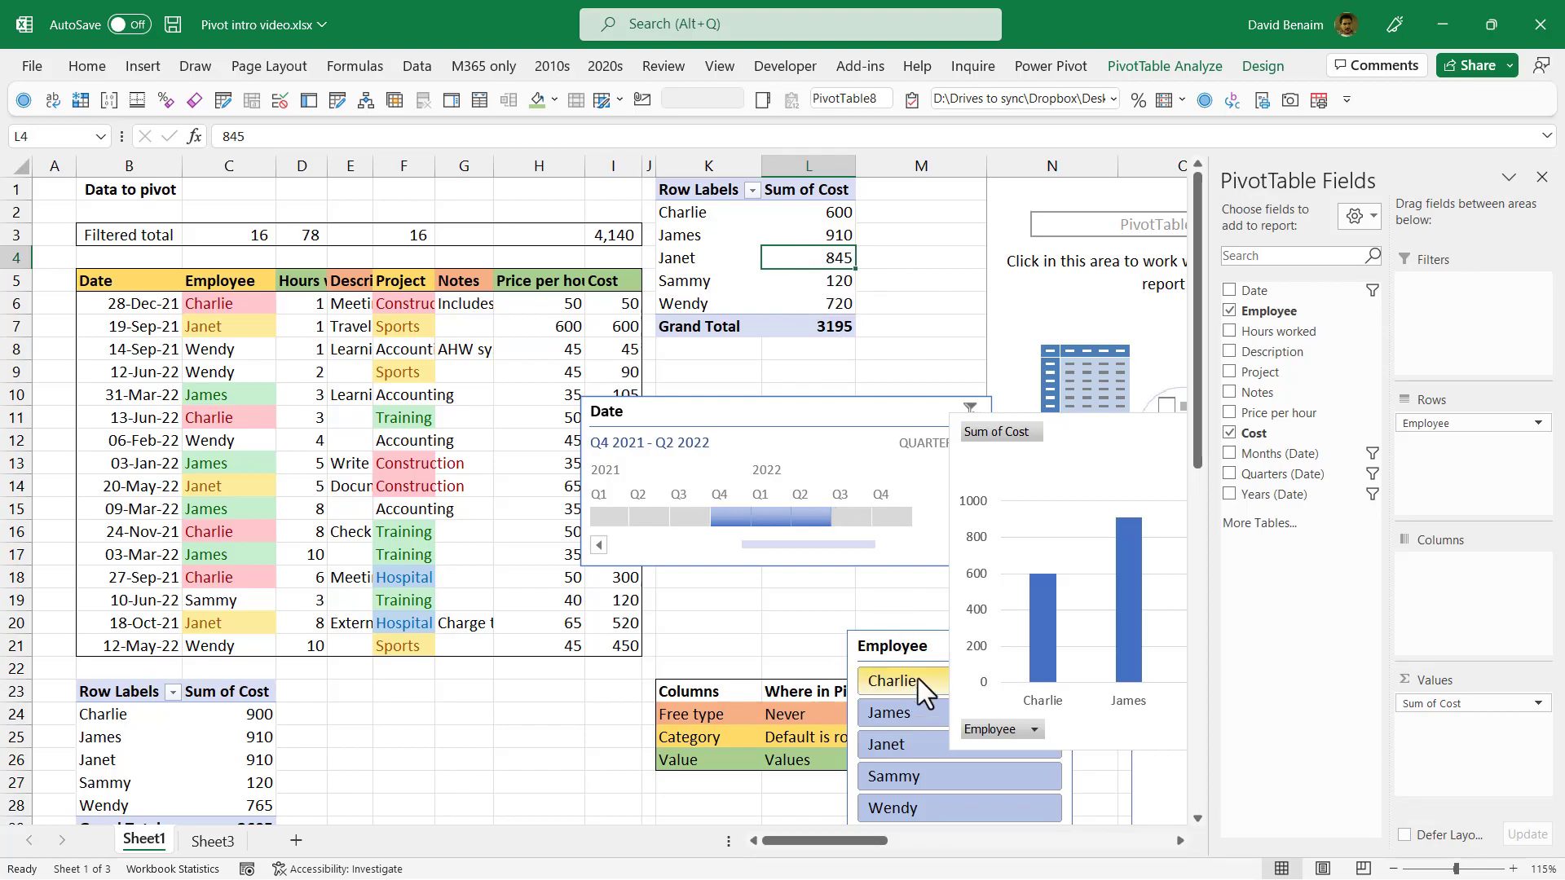
left_click_drag(933, 642, 579, 589)
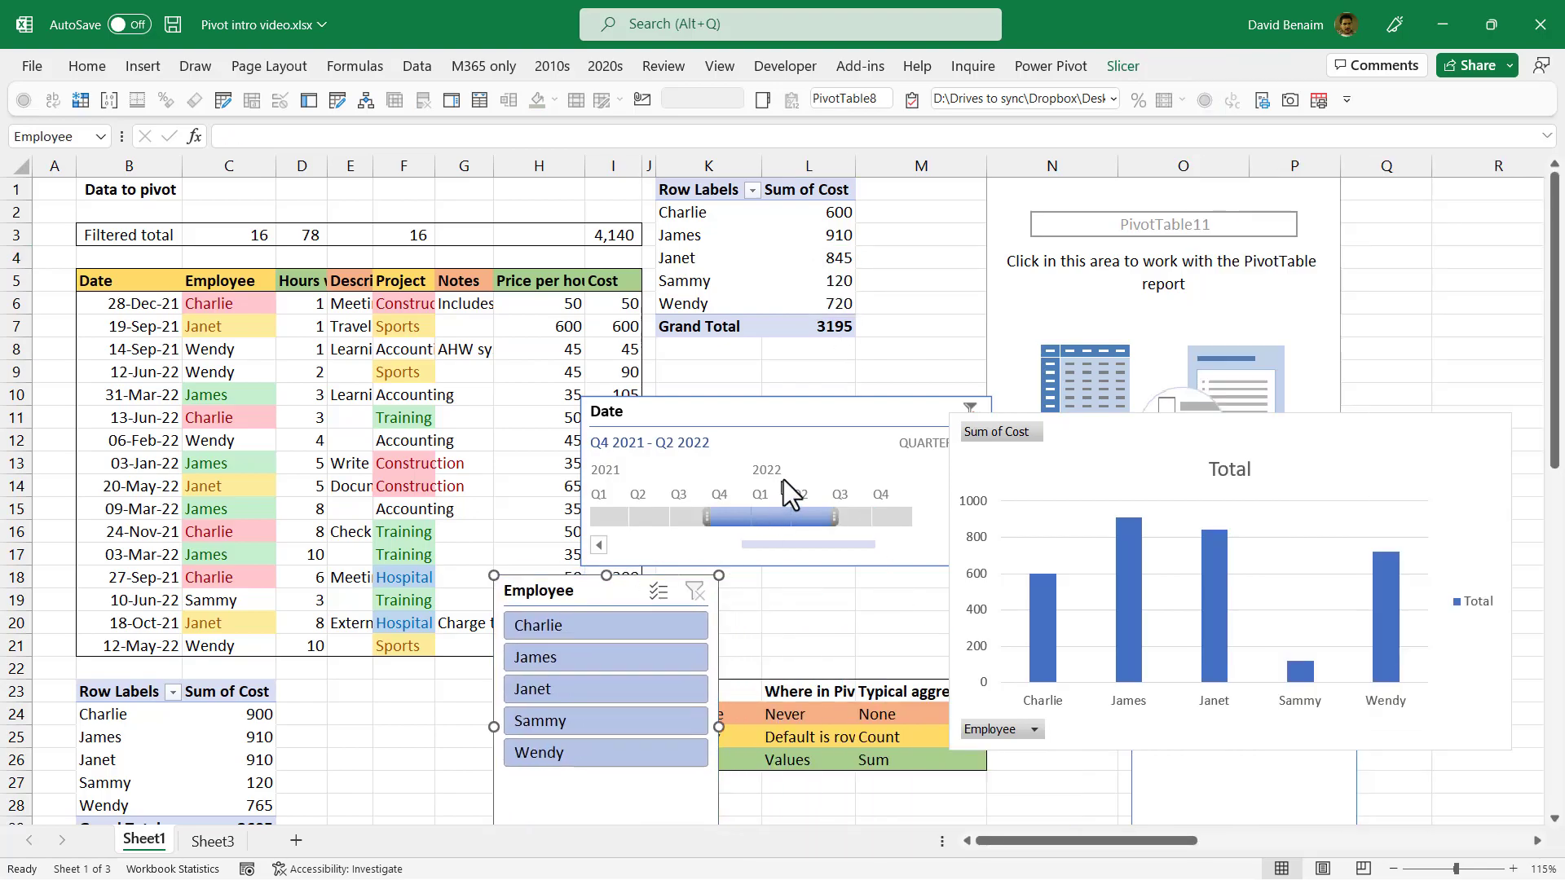
left_click_drag(829, 422, 645, 438)
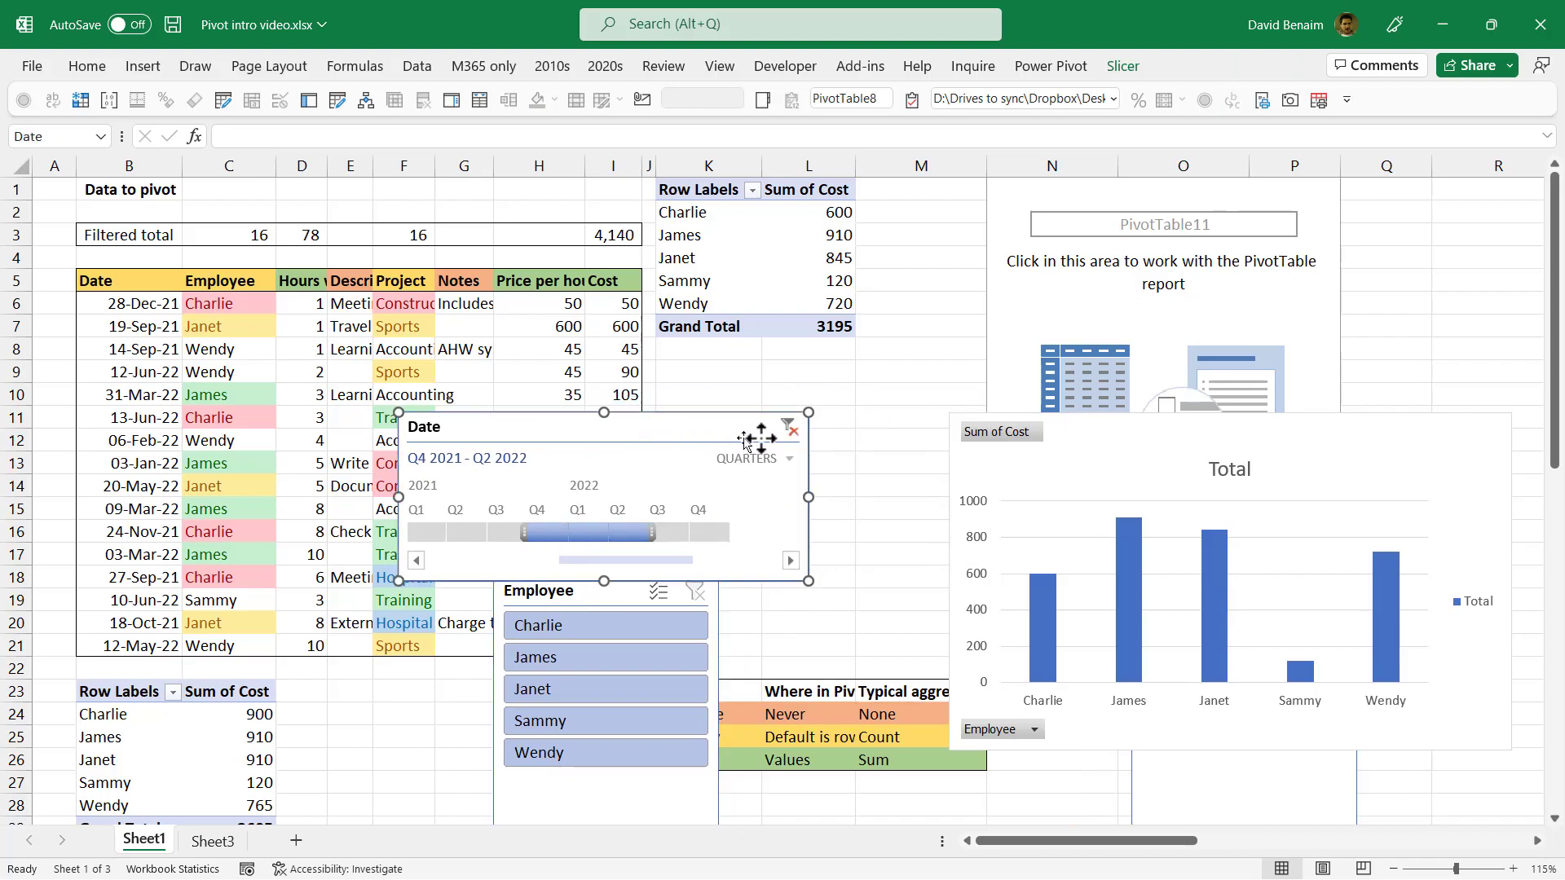
left_click(788, 427)
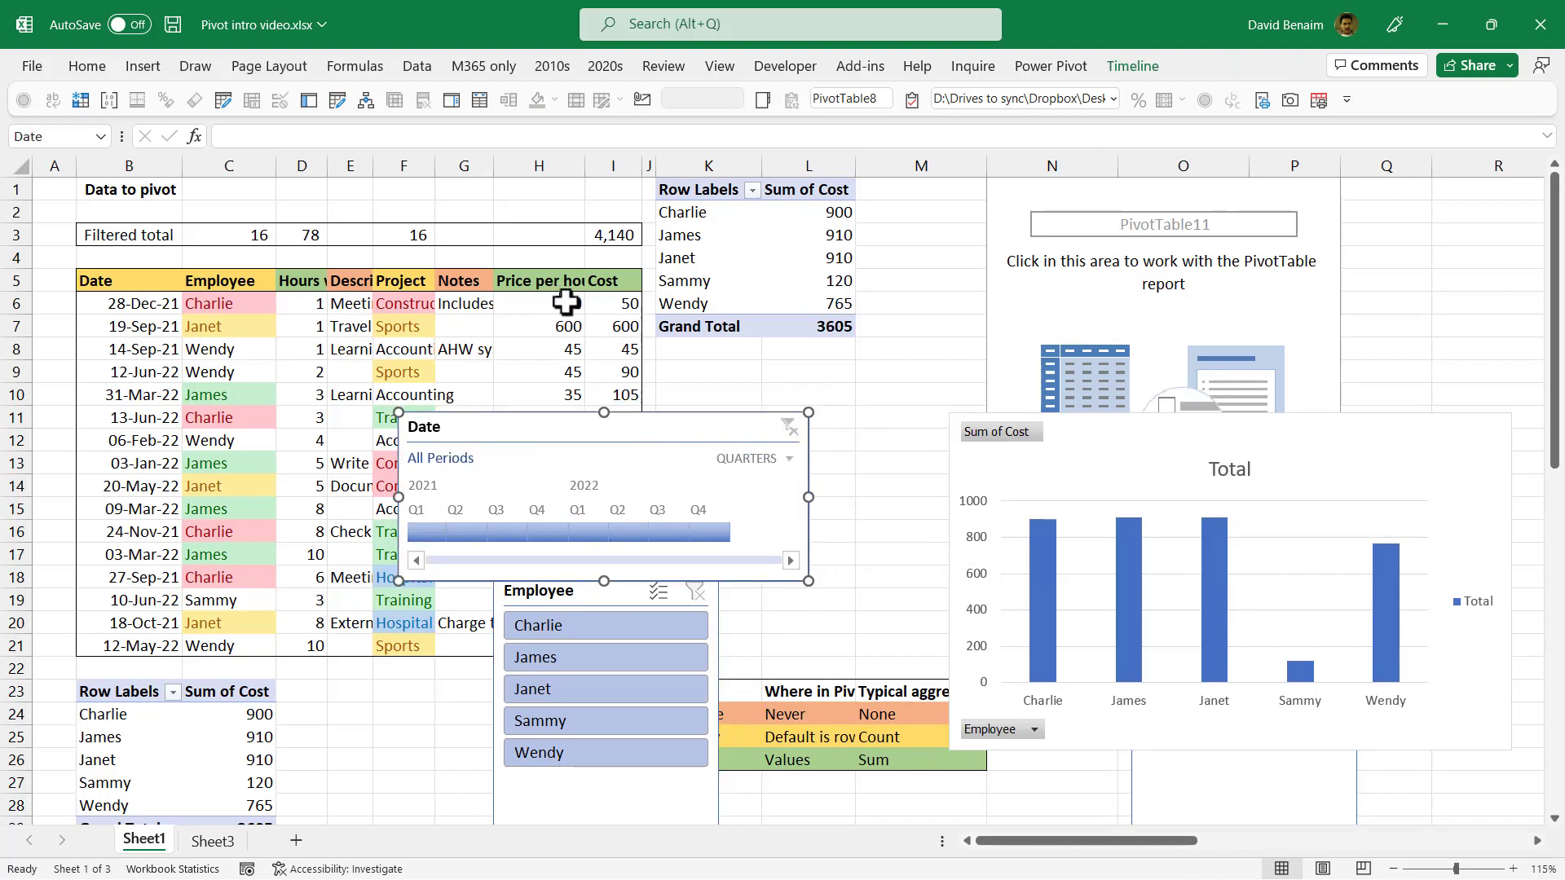
Refresh all pivot tables so they pick up the changed source price.
left_click(812, 257)
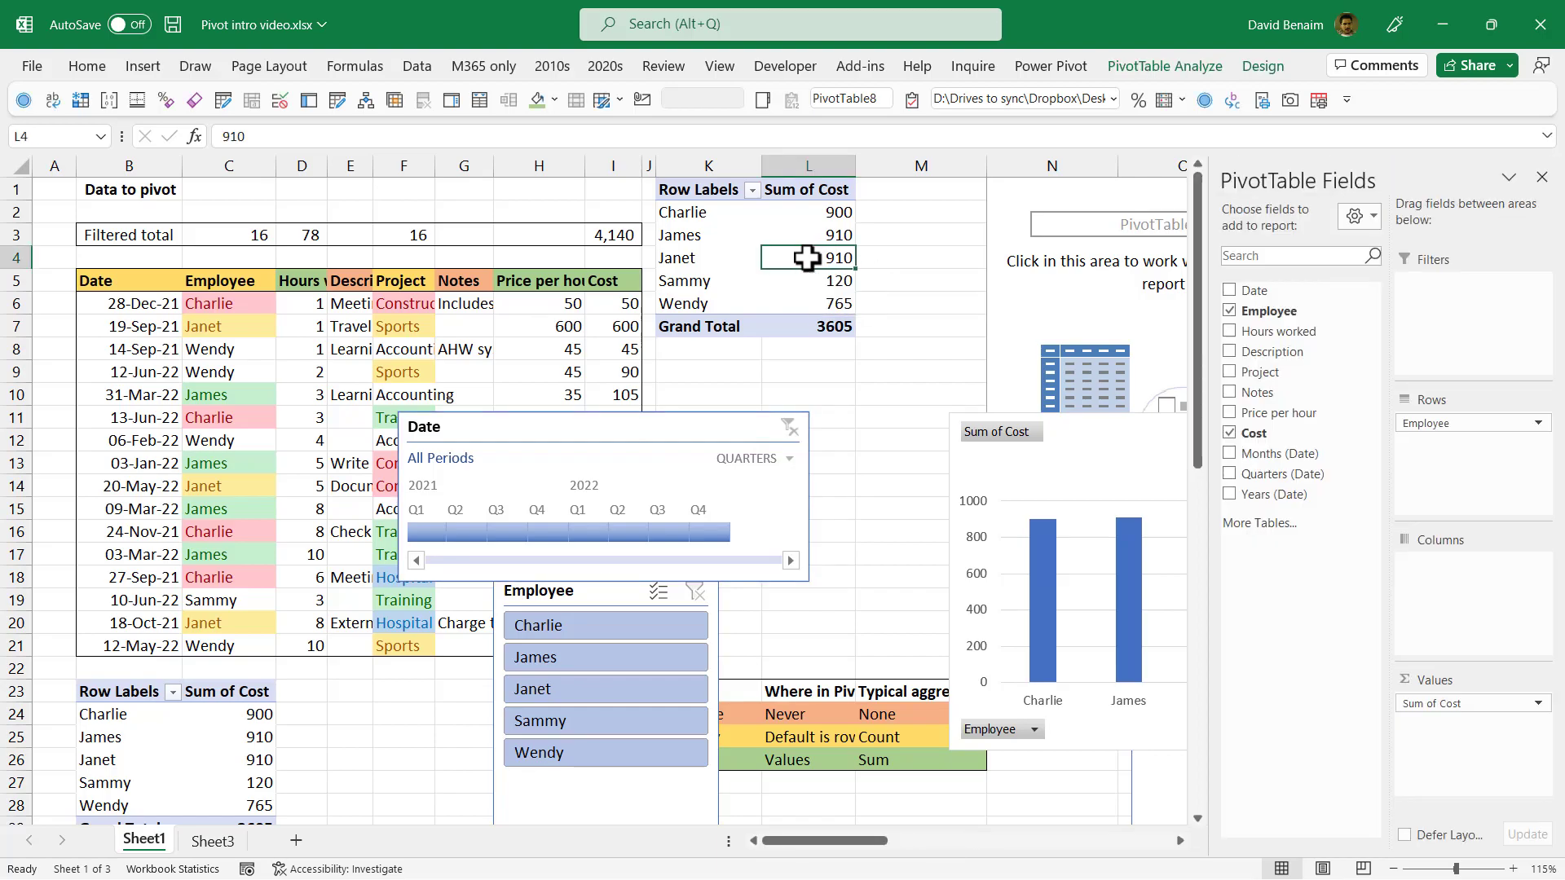
right_click(807, 258)
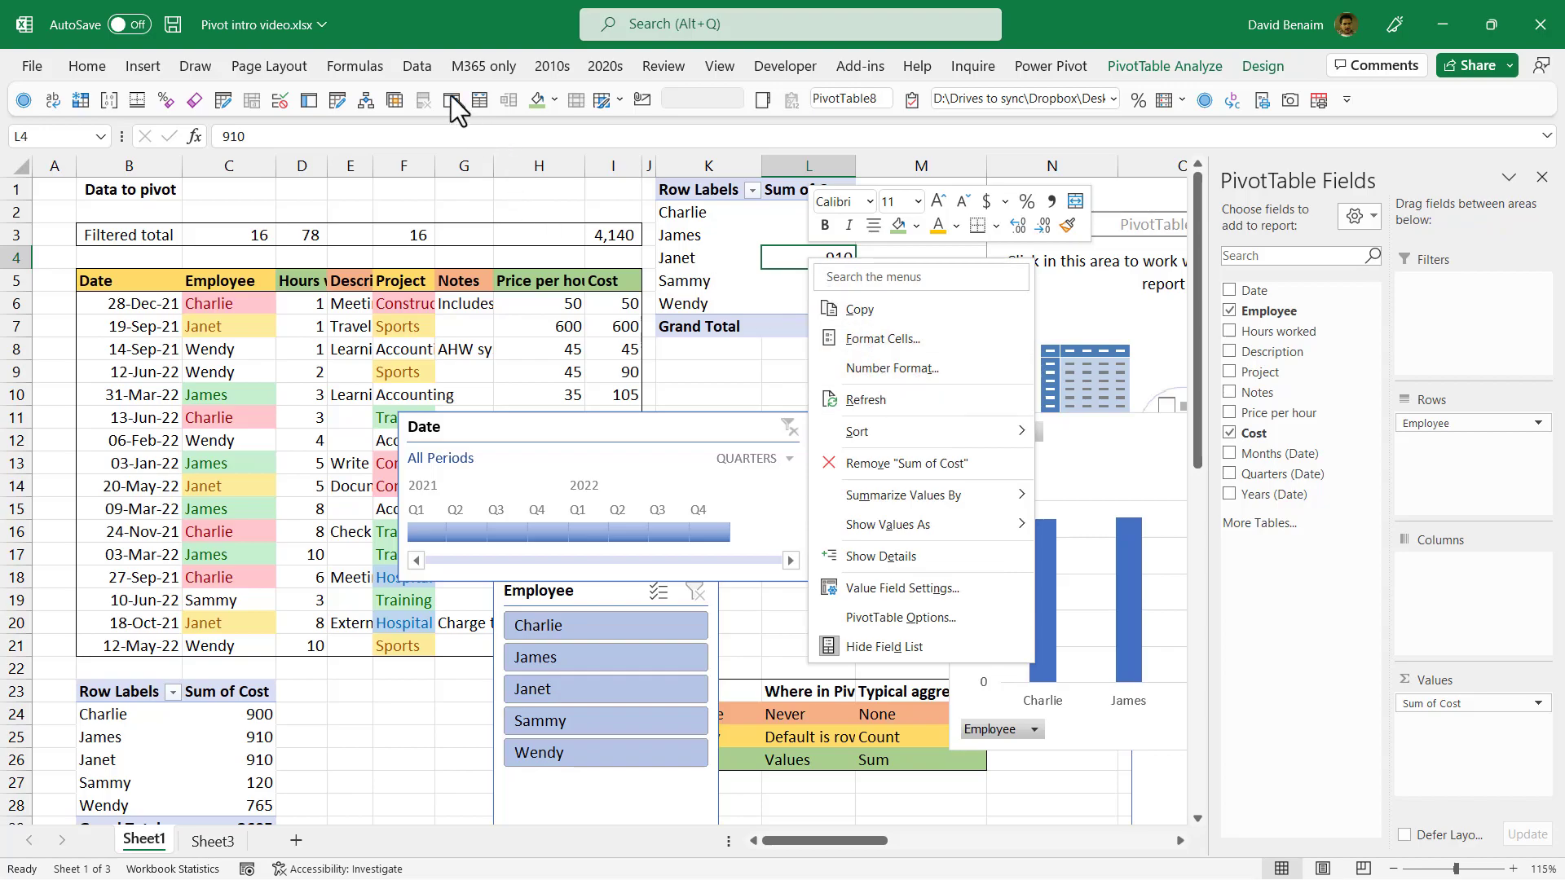
key("Escape")
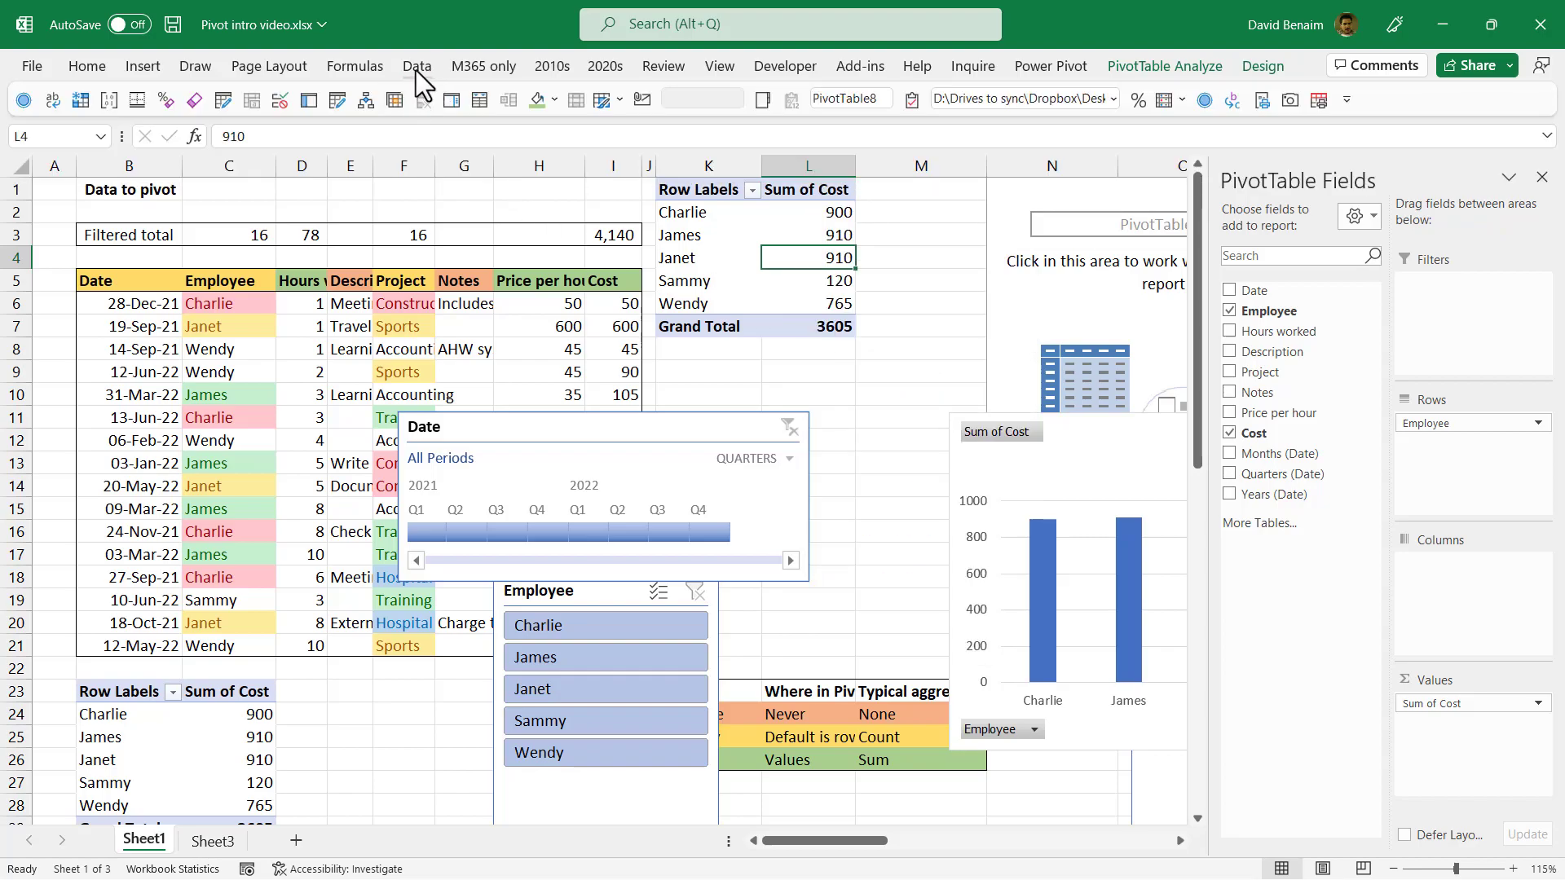
left_click(420, 68)
left_click(379, 113)
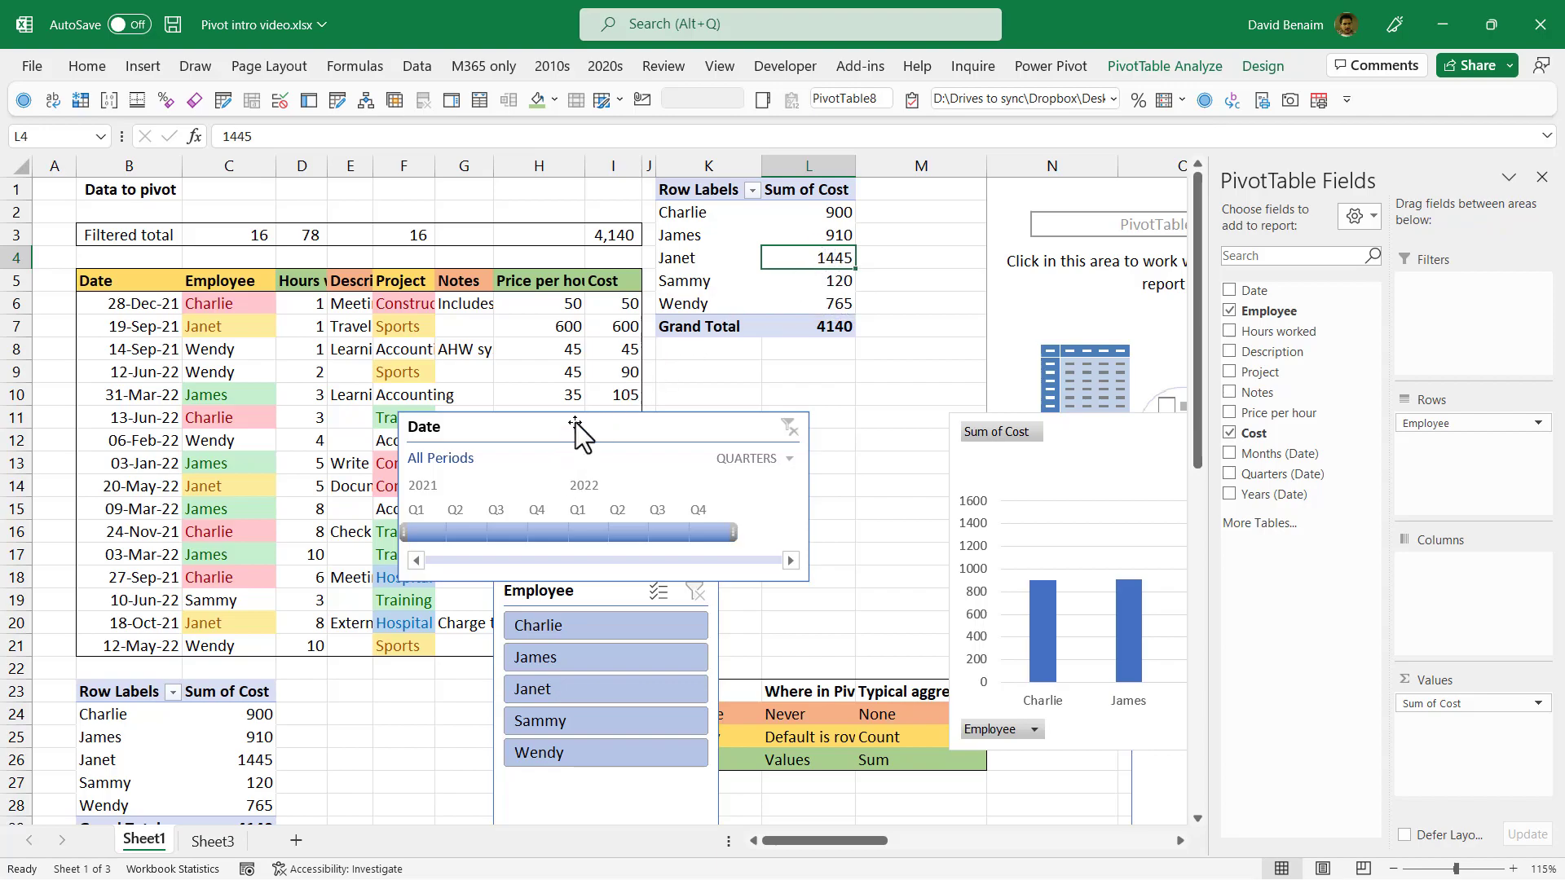
On Sheet3, start a new record in row 22 with date 17 Jun, an employee's name and 7 hours worked.
key("ctrl+Page_Down")
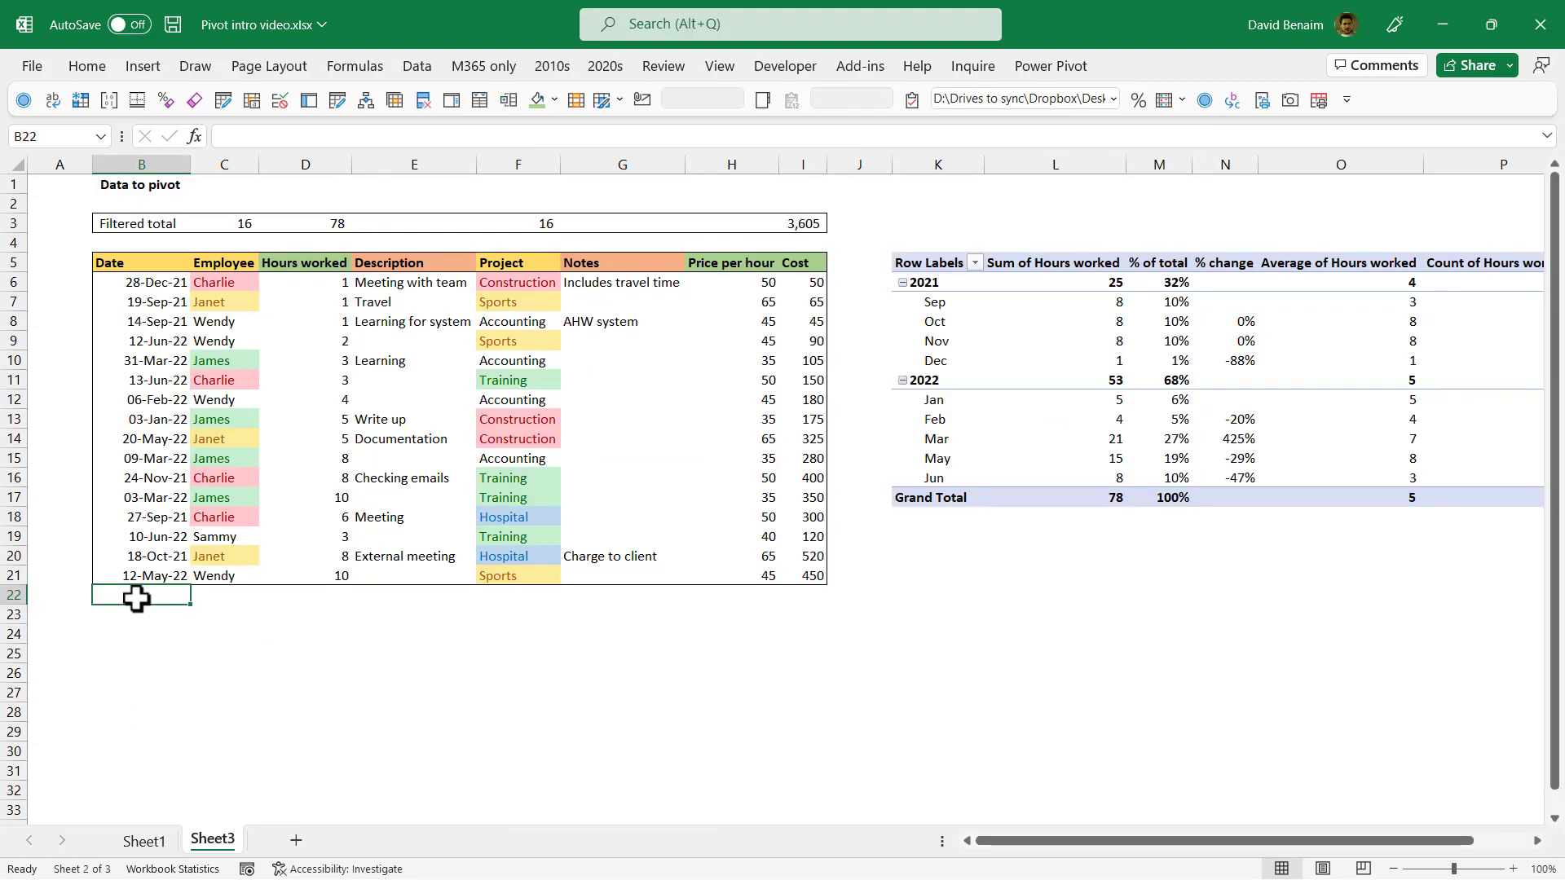
type("17 Jun")
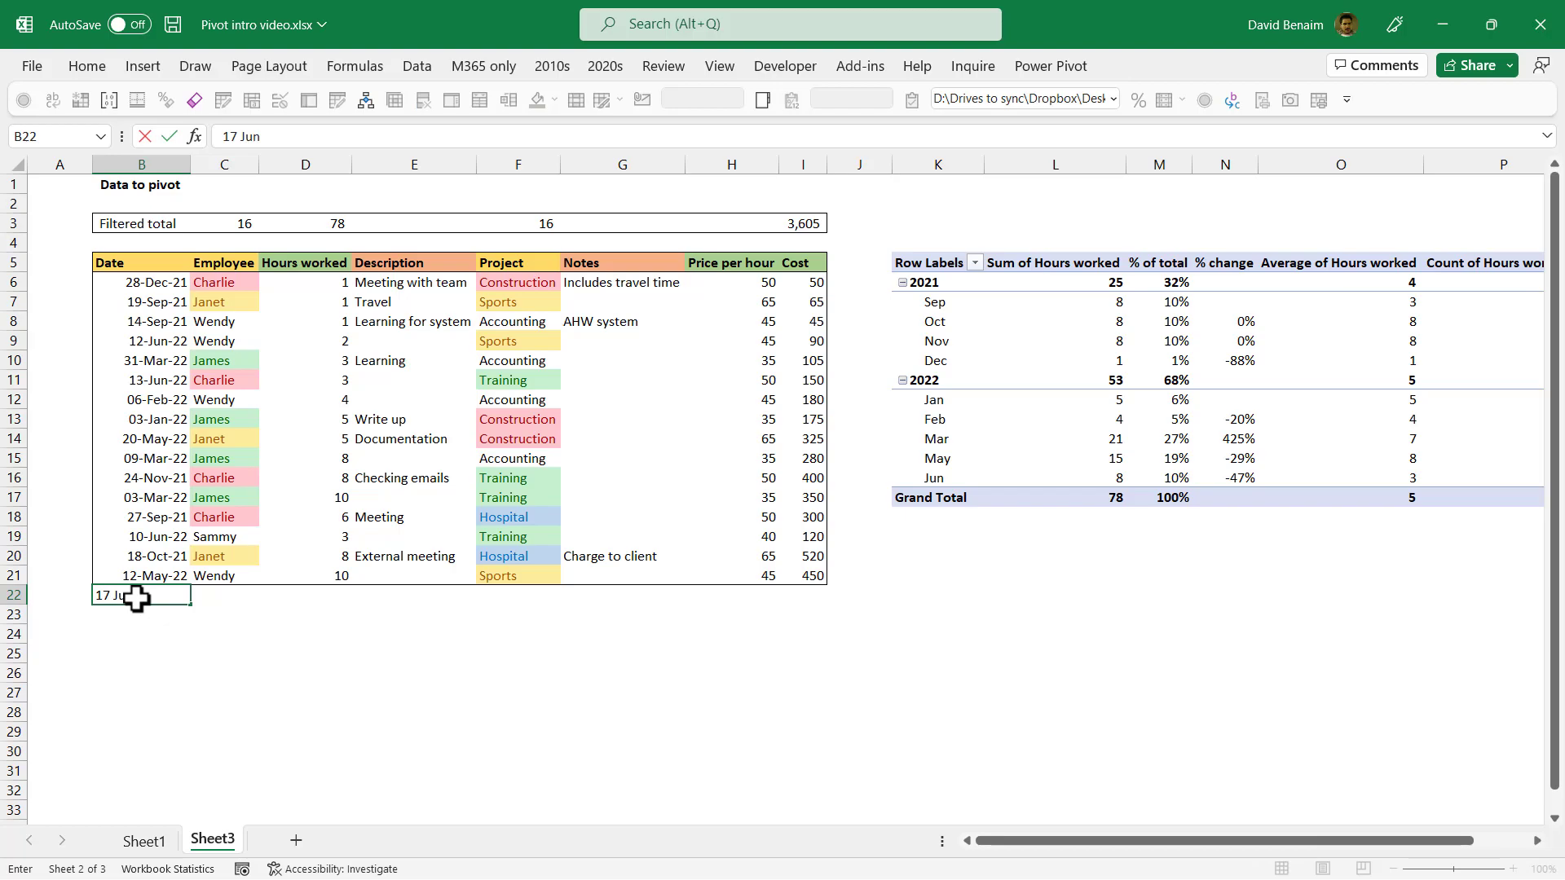
key("Tab")
type("C")
key("Tab")
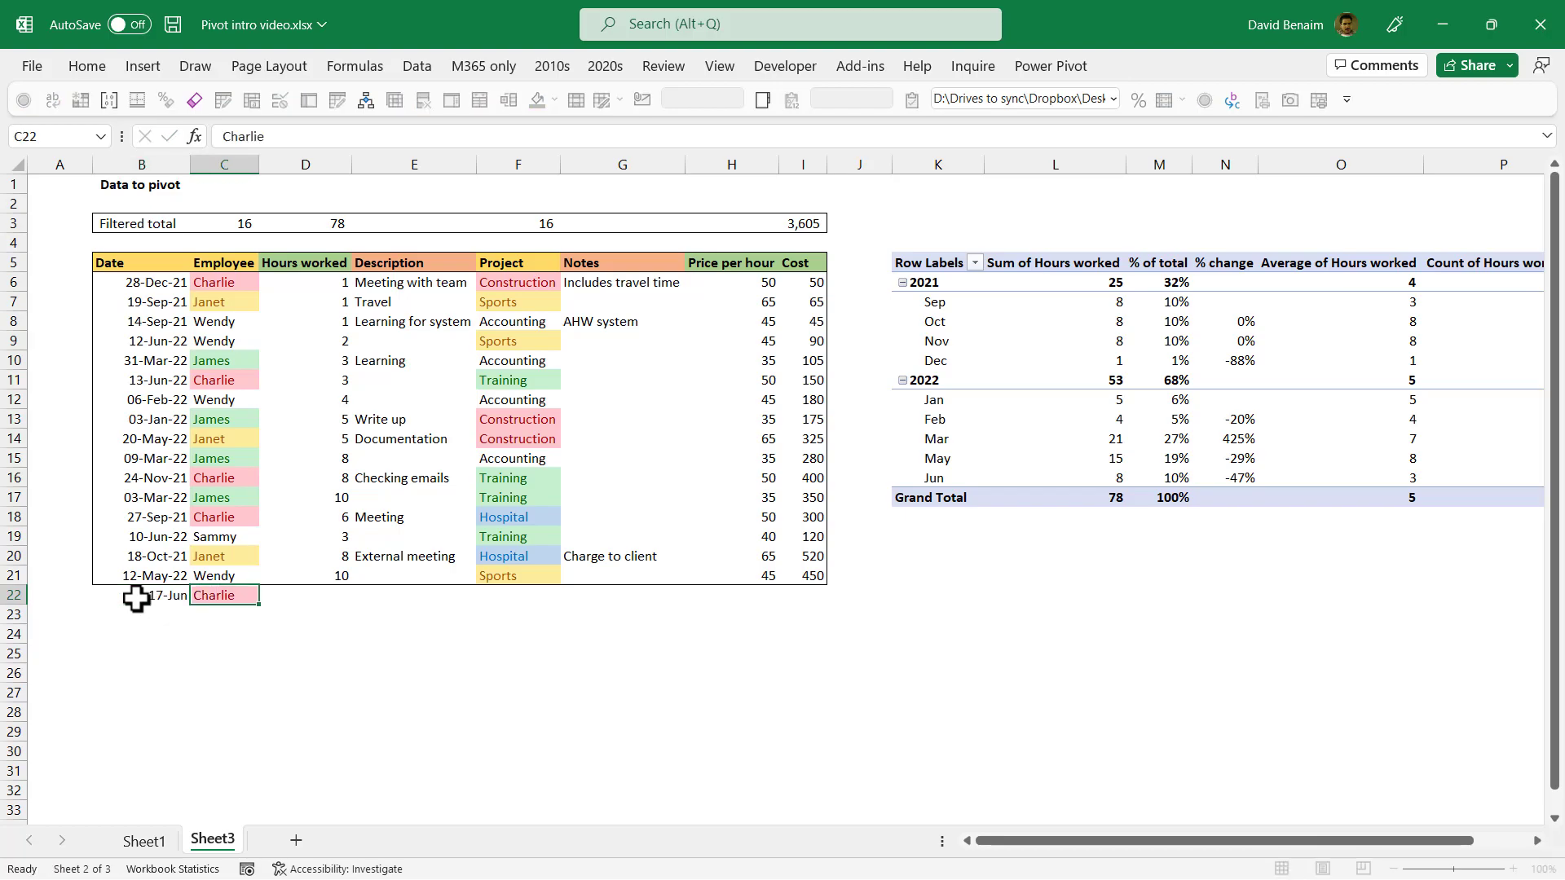
type("7")
key("Tab")
key("Tab")
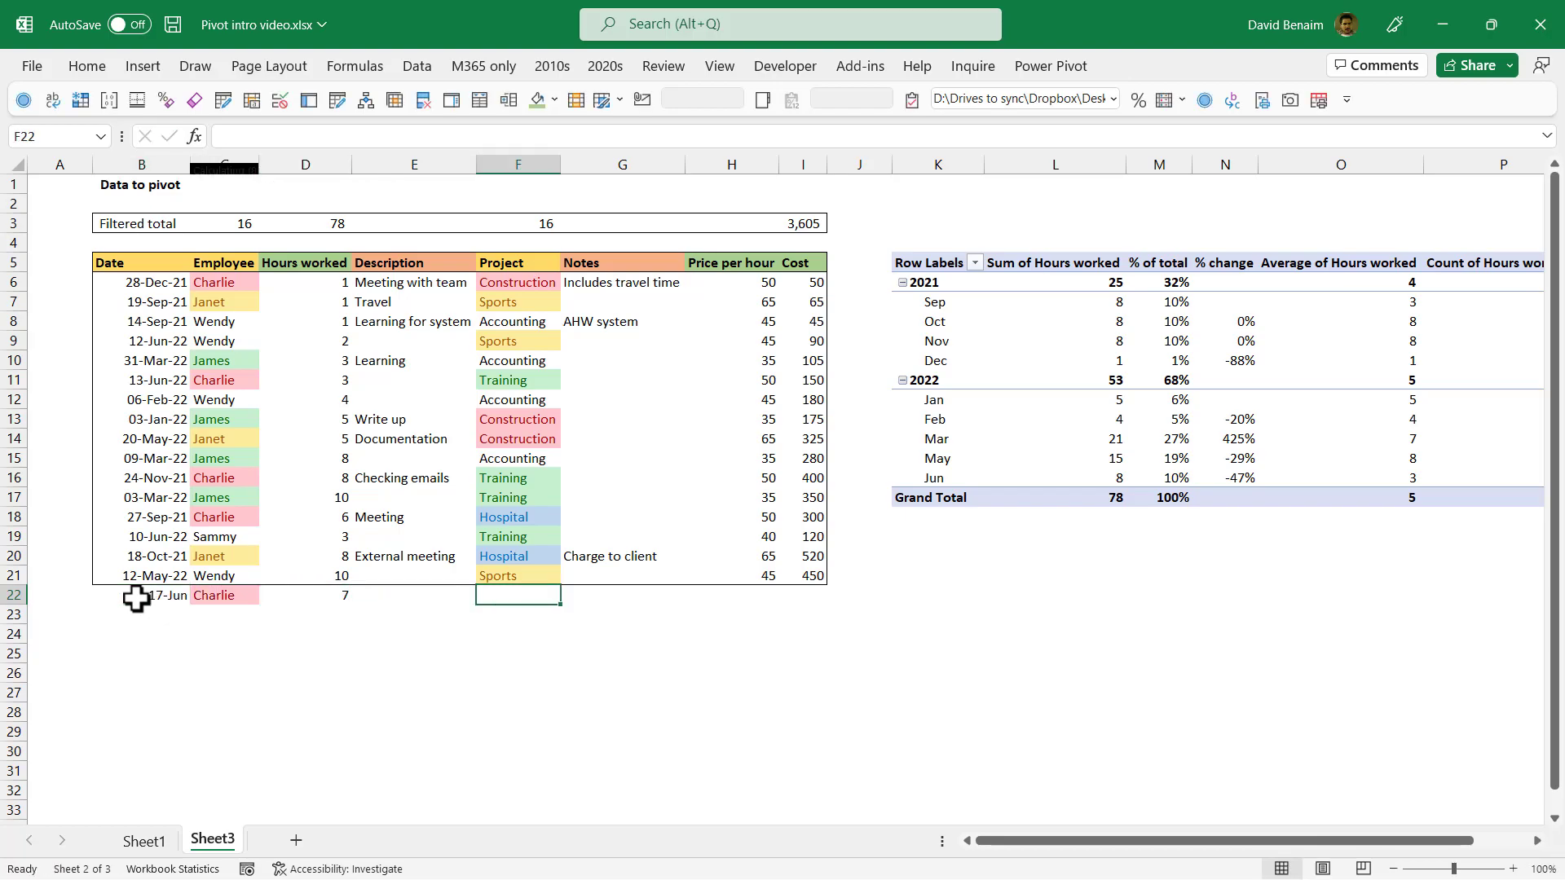
Complete the row 22 record with project Hospital and a price per hour of 30, and check its Cost formula.
type("Hos")
key("Tab")
key("Tab")
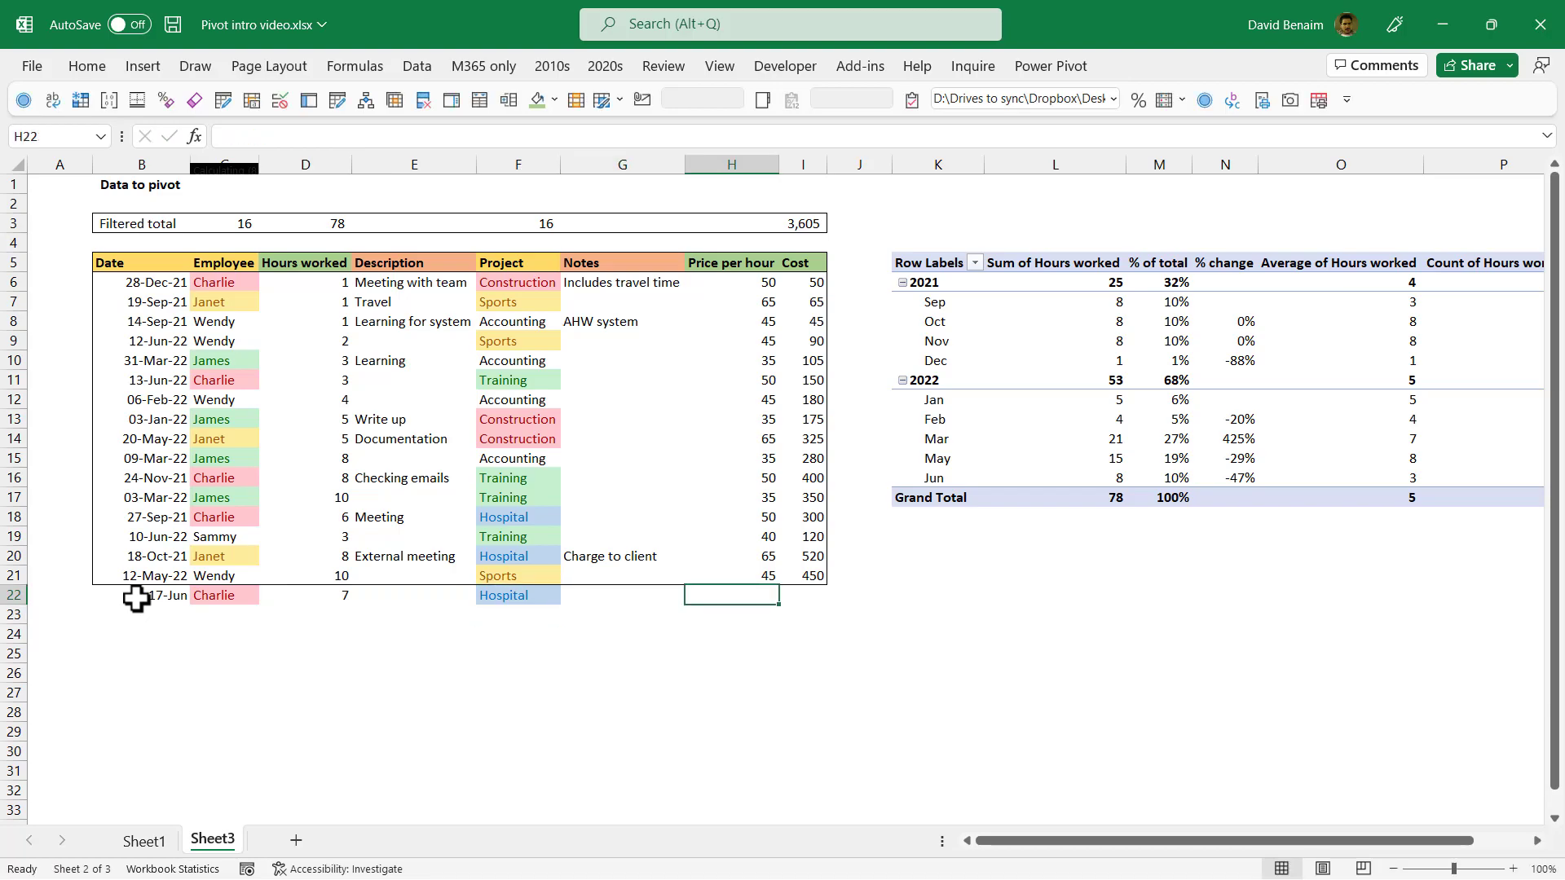
type("30")
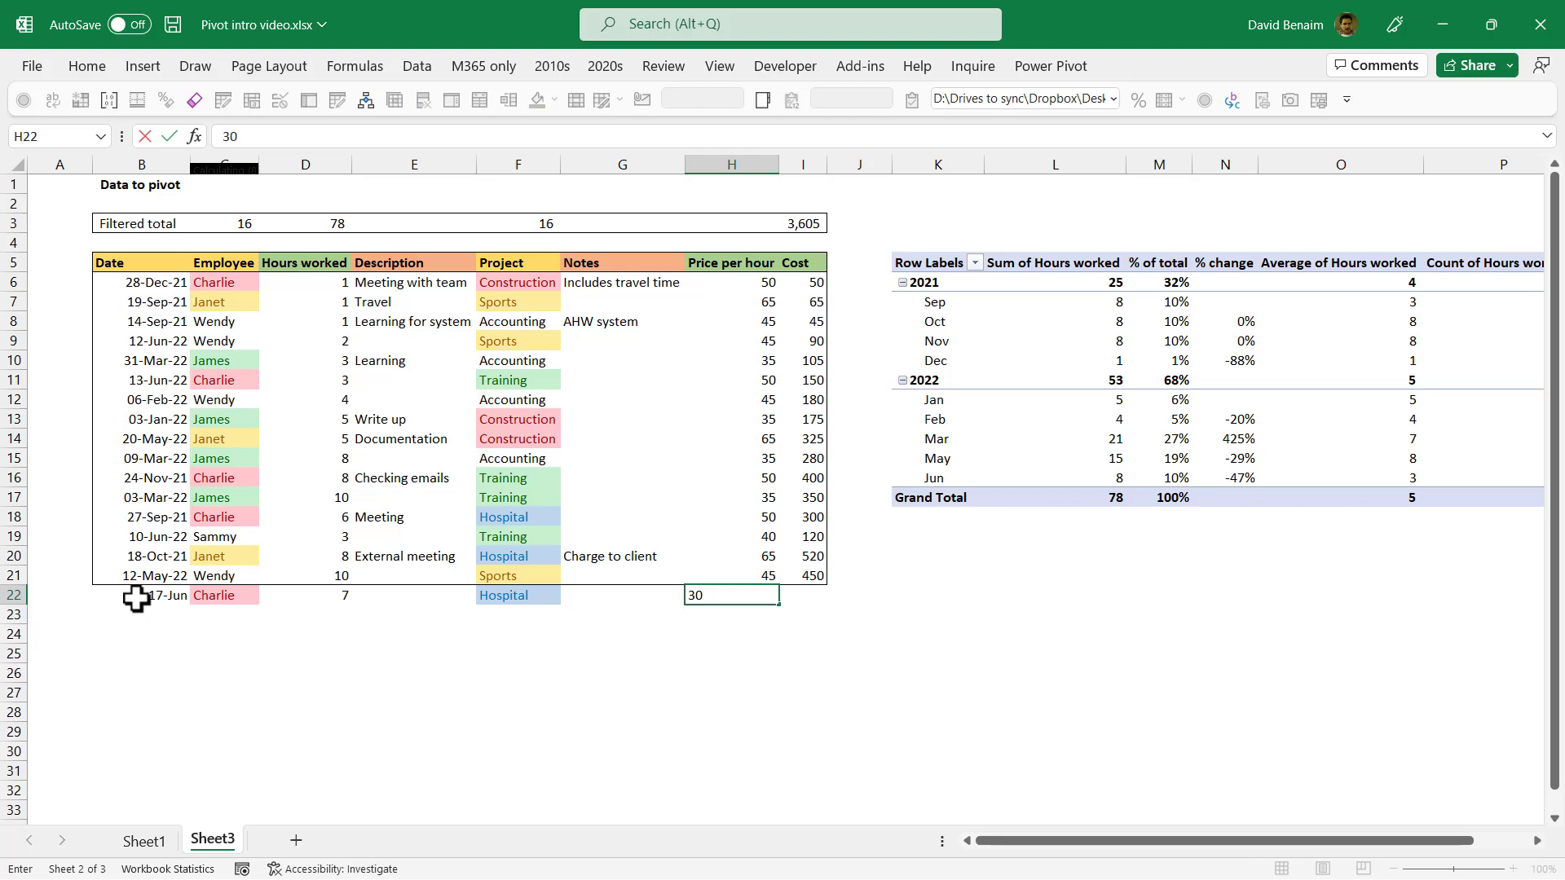
key("Return")
key("Up")
key("Right")
key("Right")
key("Right")
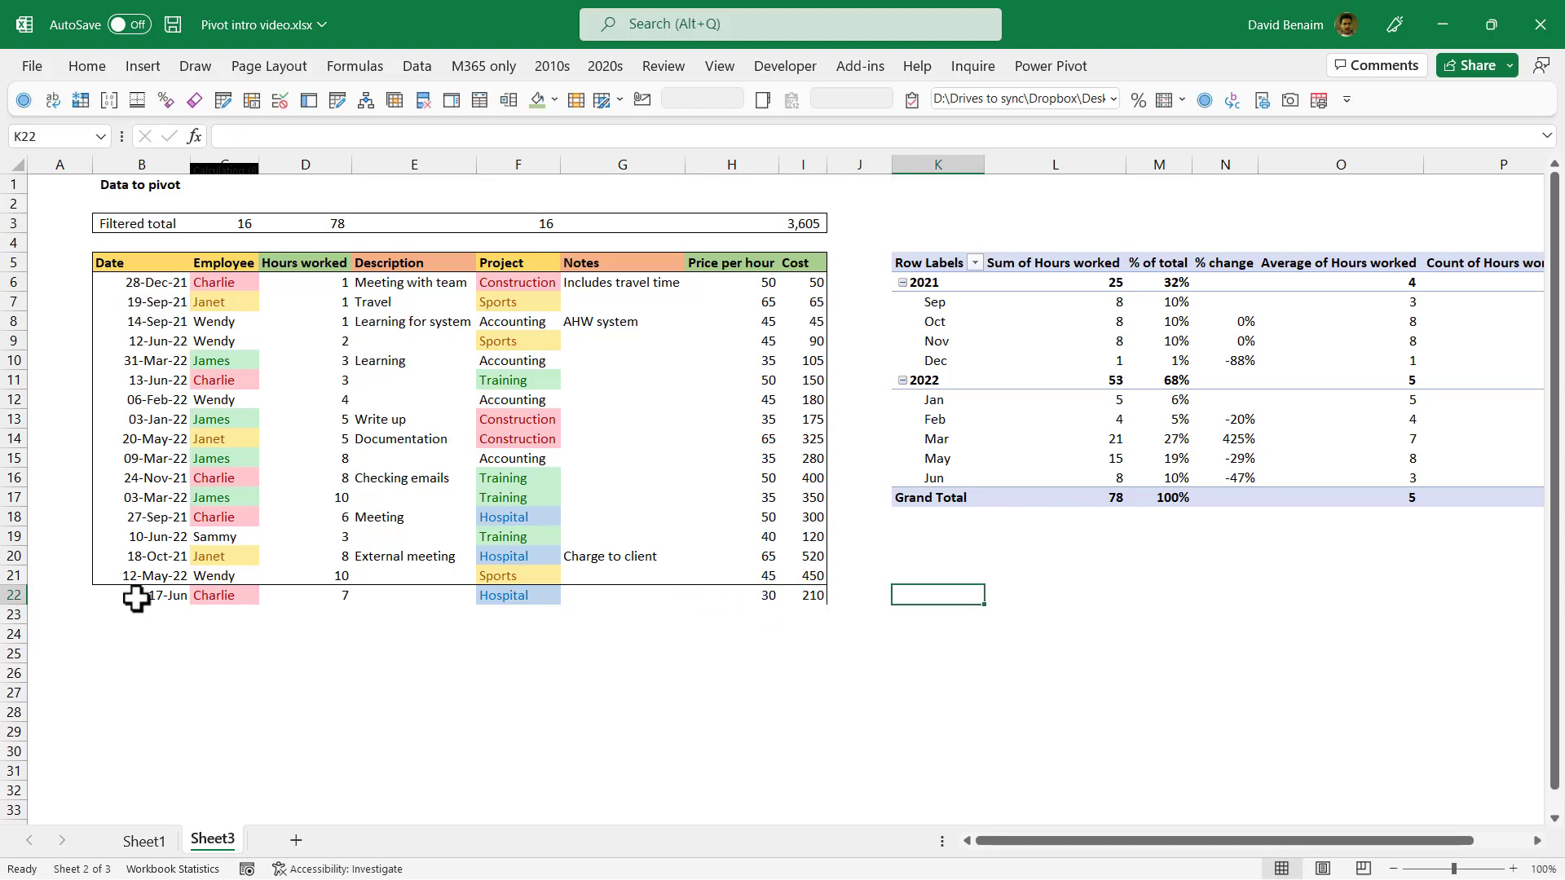
key("Left")
key("Left")
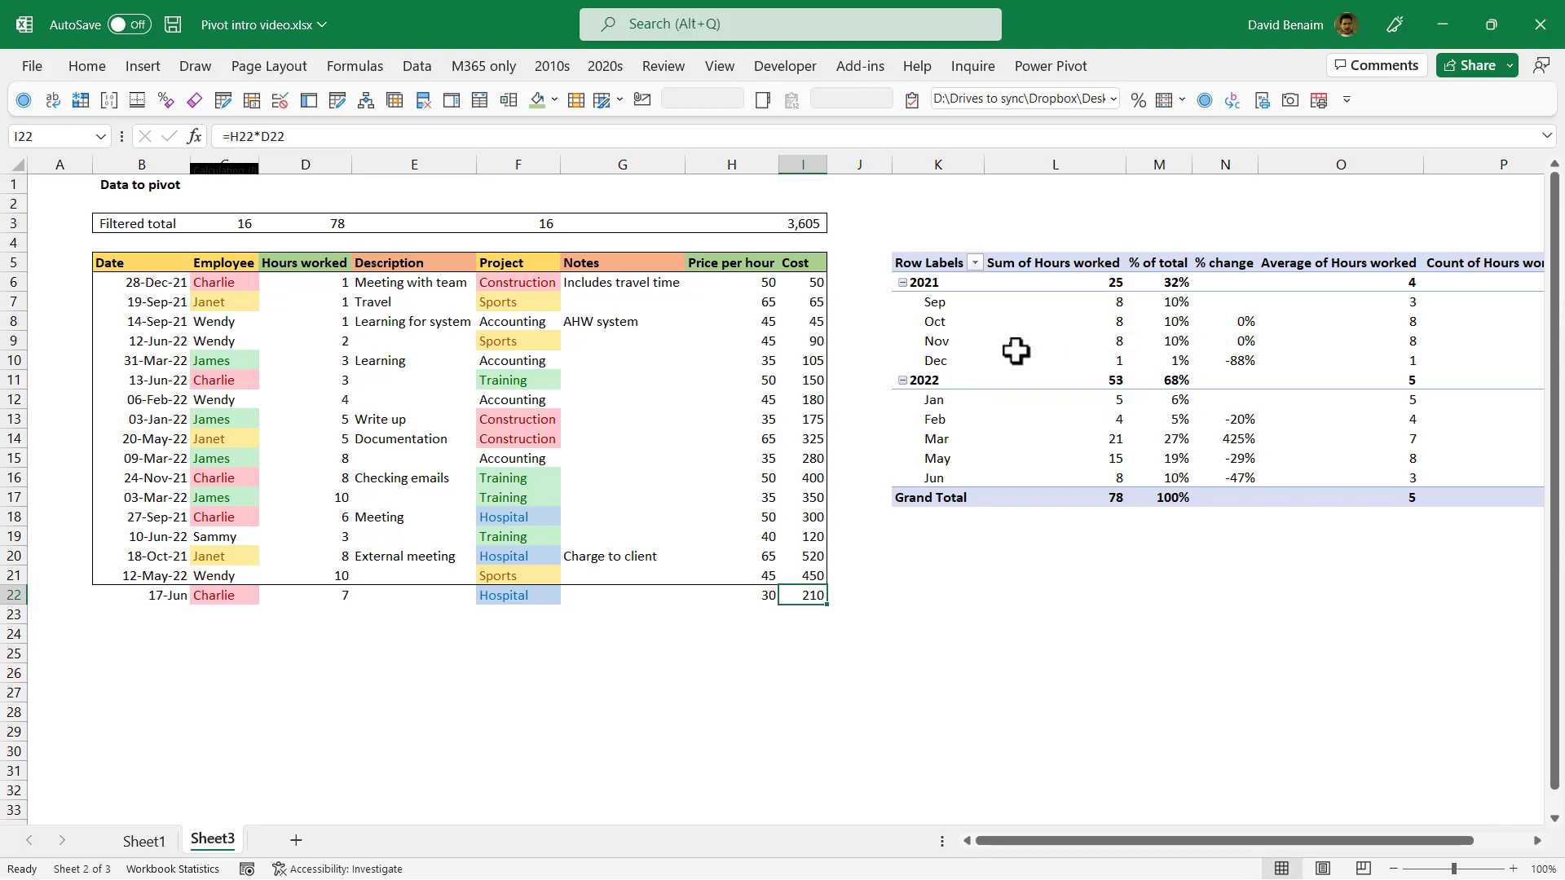
Refresh the hours-worked pivot table on Sheet3.
mouse_move(1110, 477)
right_click(968, 417)
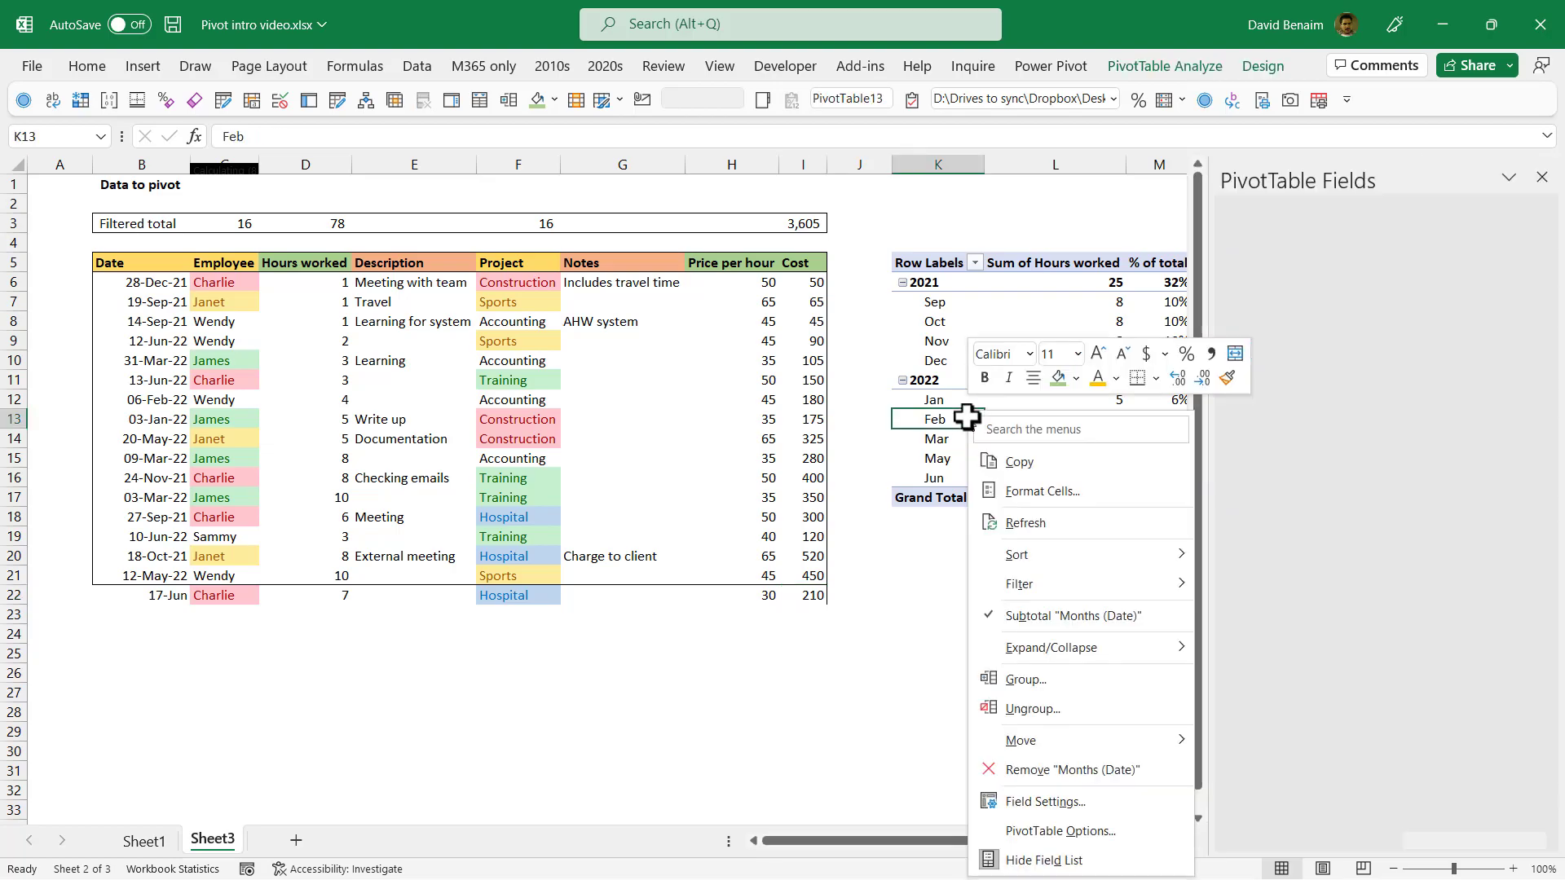
left_click(1039, 516)
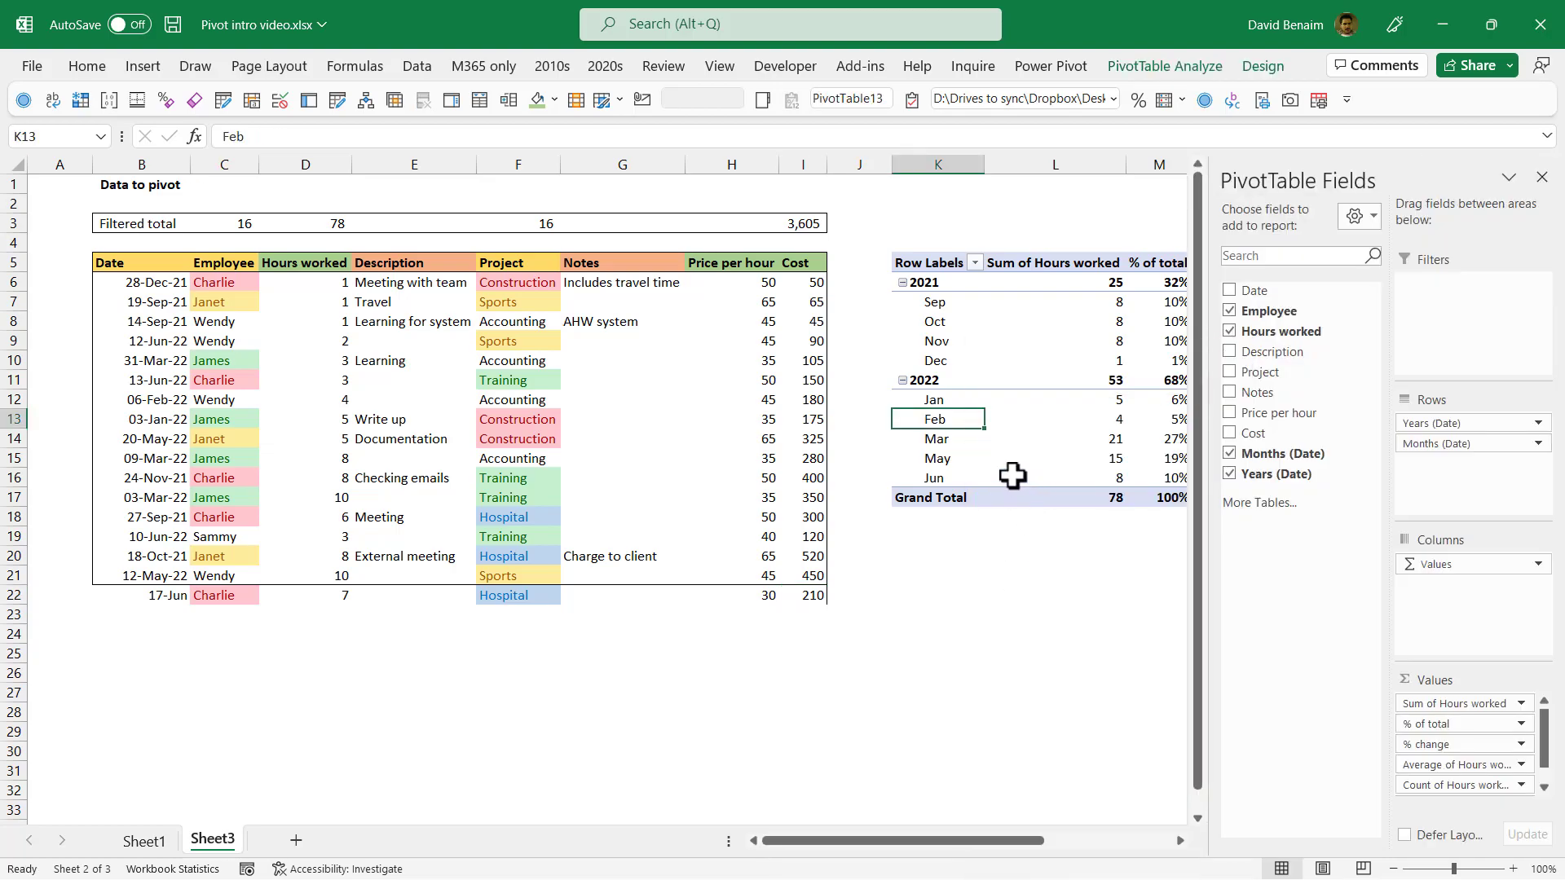
Change the hours-worked pivot table's data source to Sheet3!$B$5:$I$22 to include the new row.
left_click(1198, 70)
left_click(846, 108)
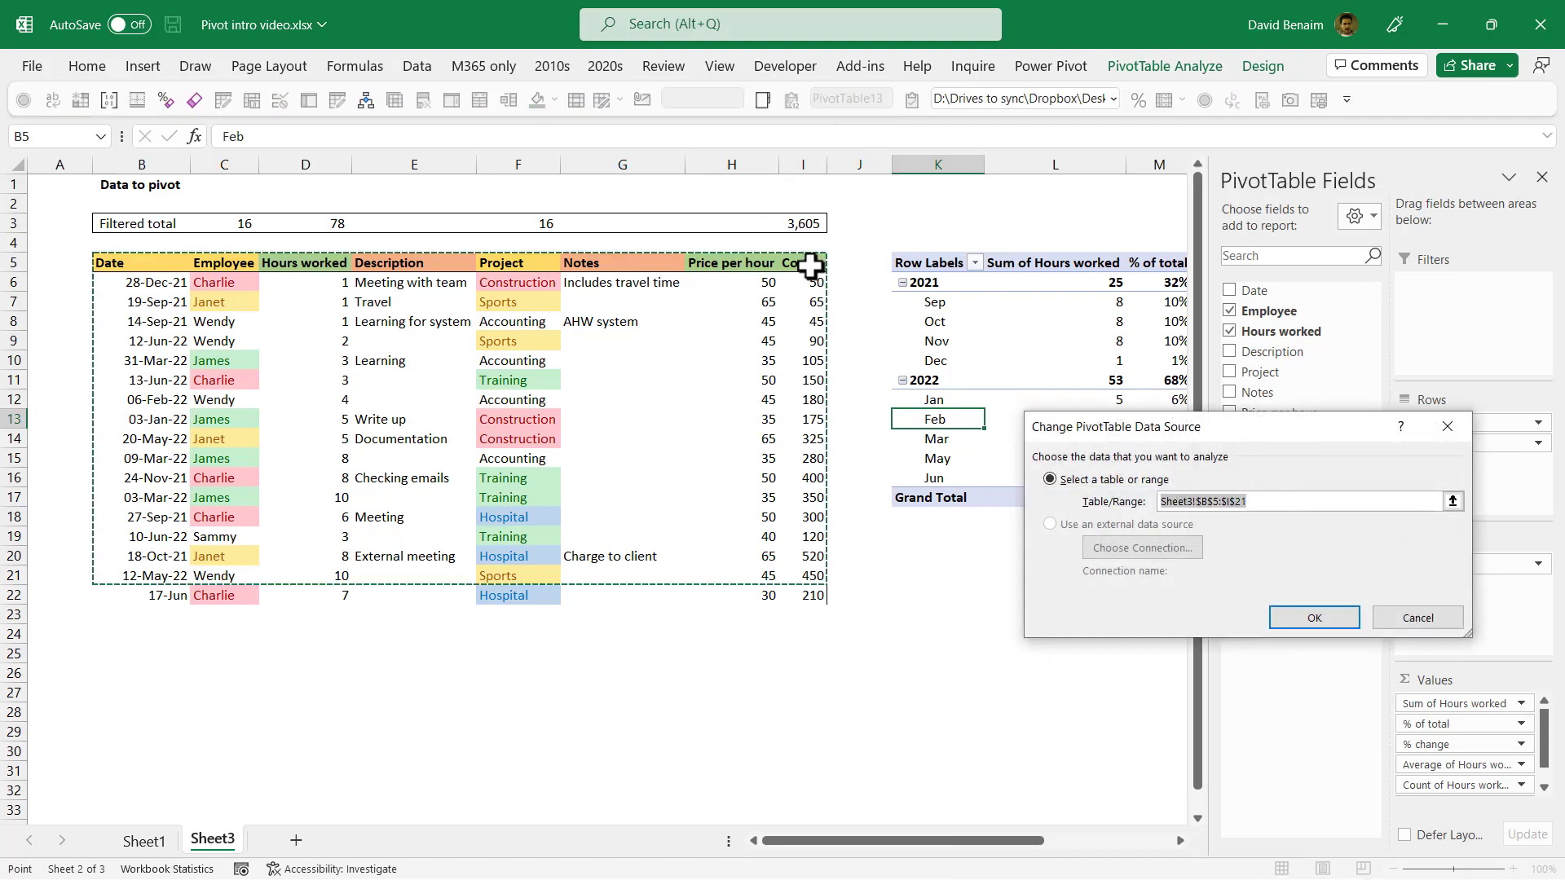
left_click_drag(811, 265, 170, 595)
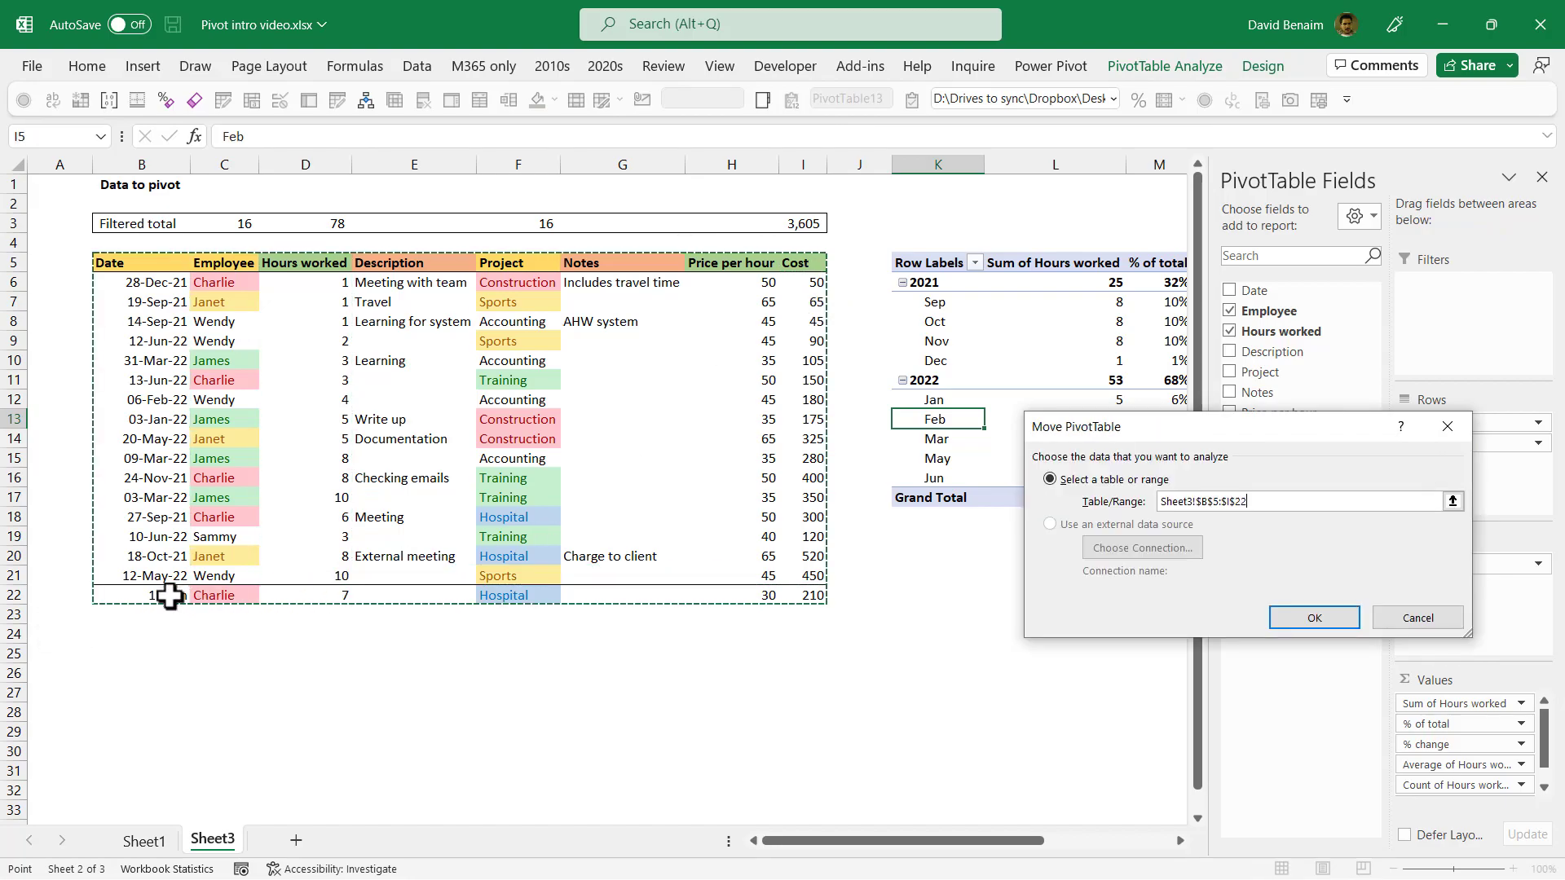
key("Return")
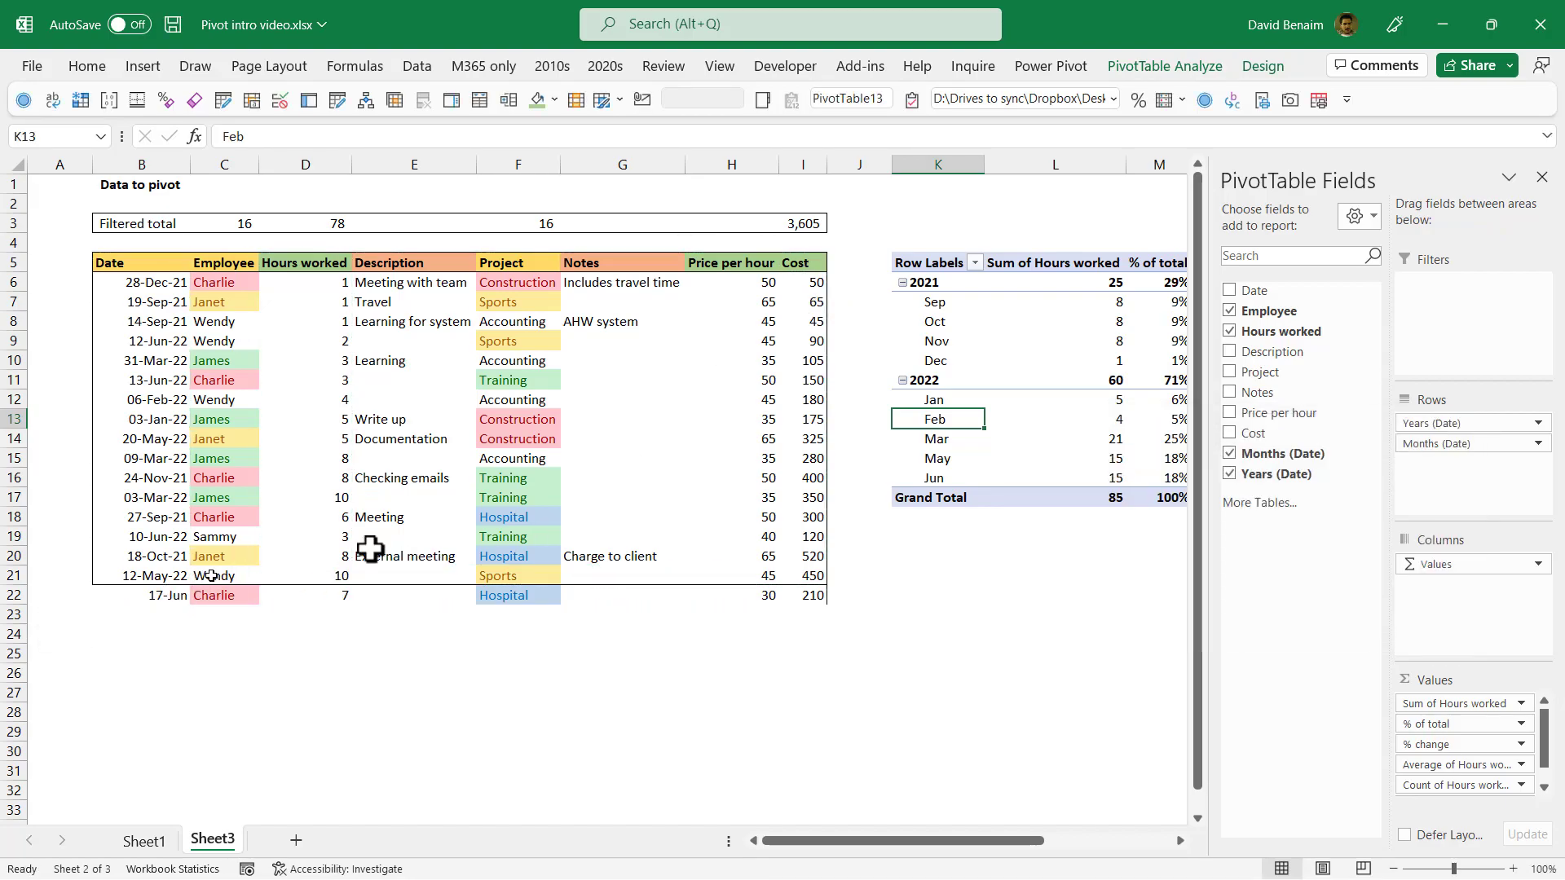
left_click(904, 598)
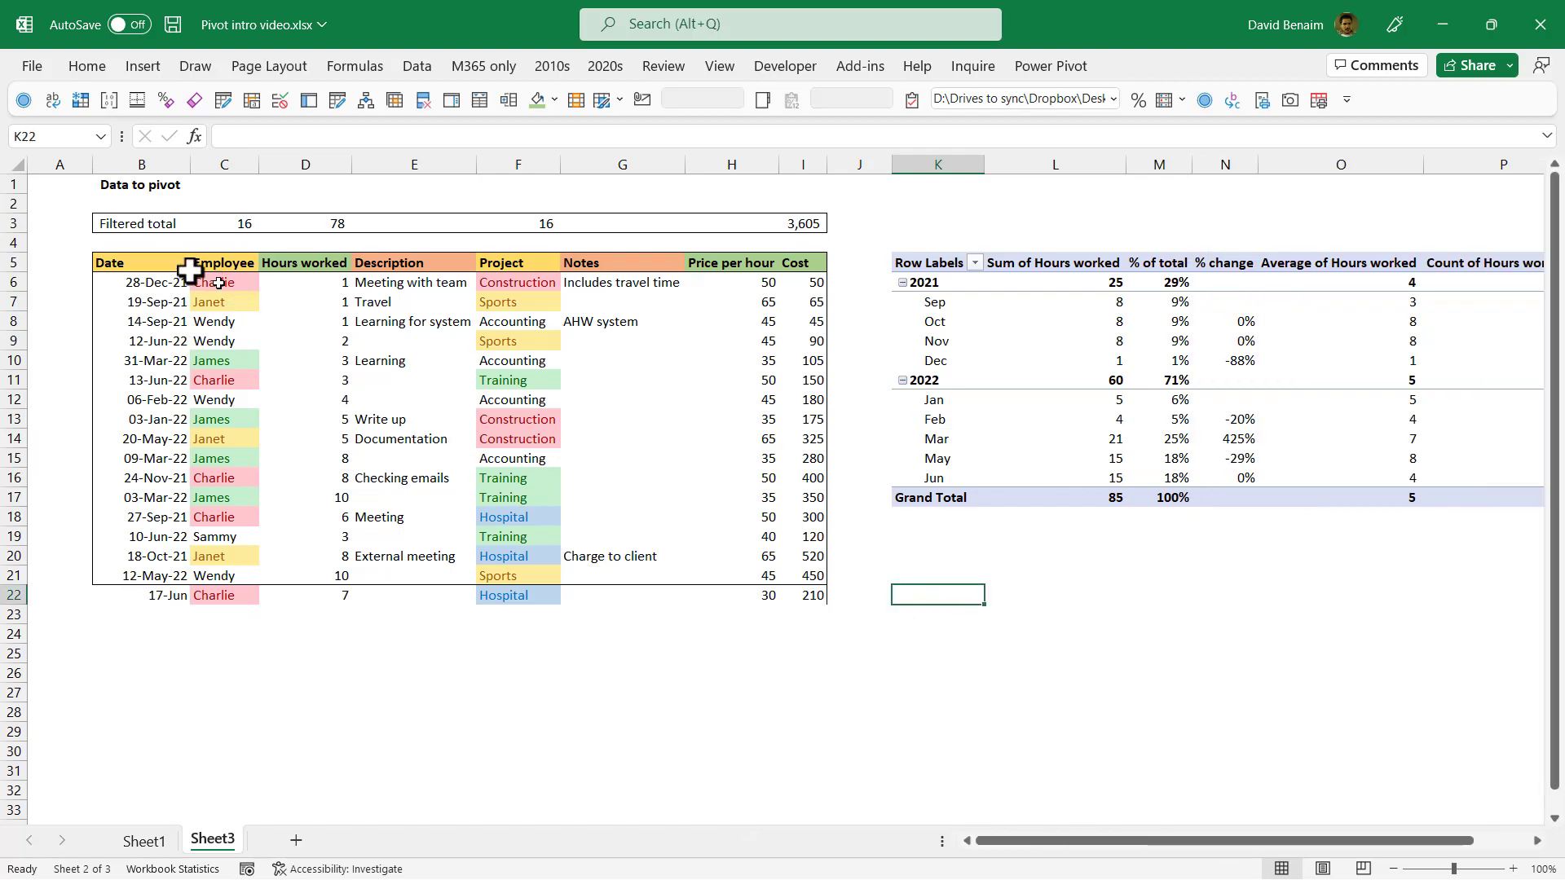
Copy the source data range B5:I22 and paste it below, starting at cell B25.
left_click_drag(166, 265, 793, 599)
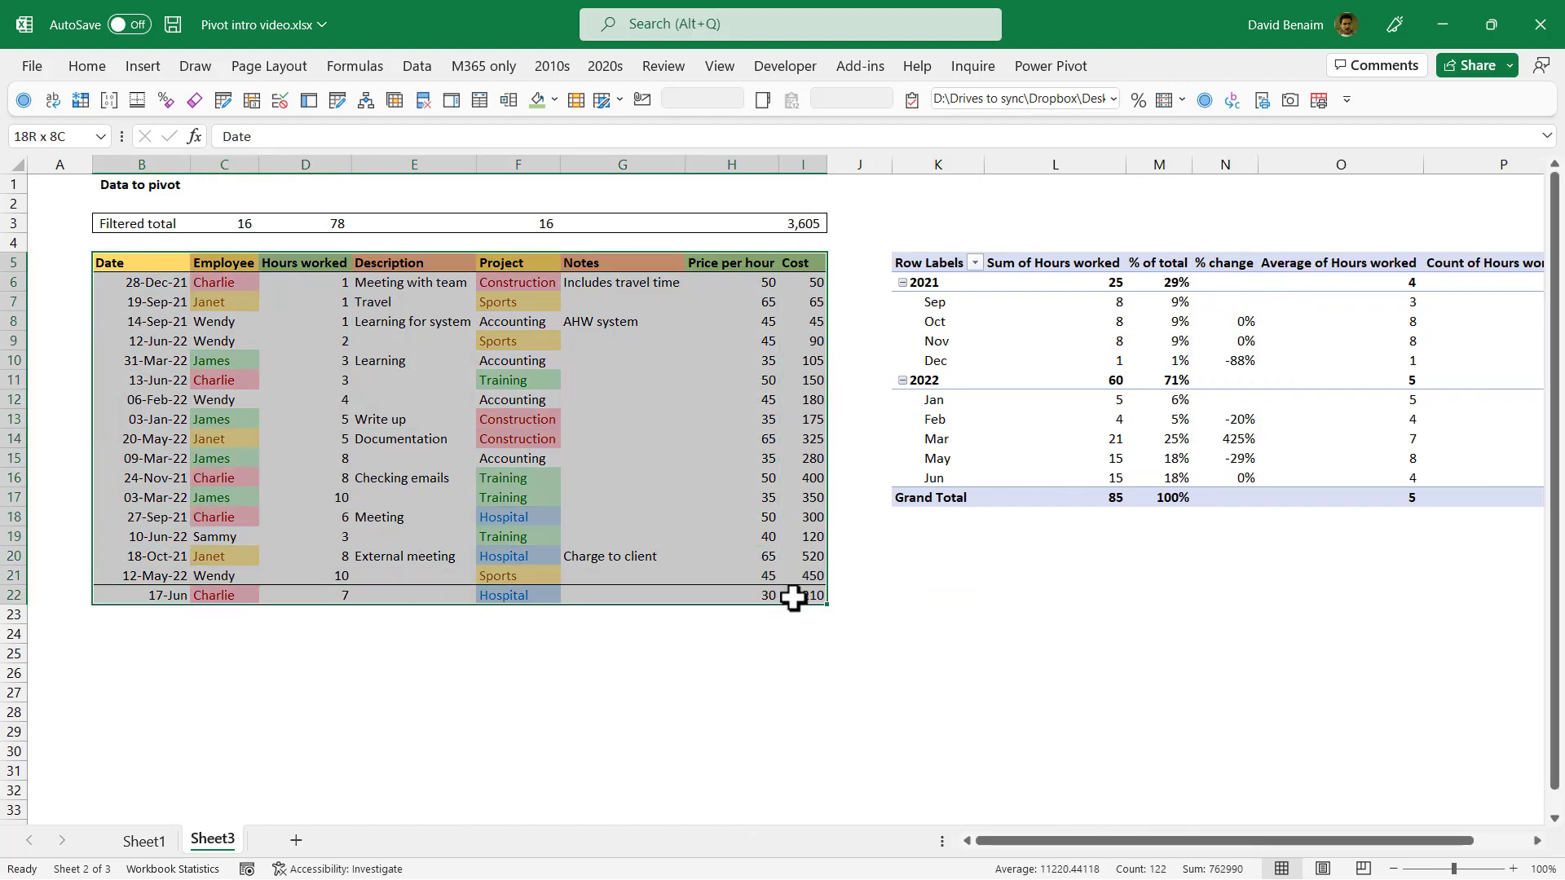
key("ctrl+c")
left_click(122, 654)
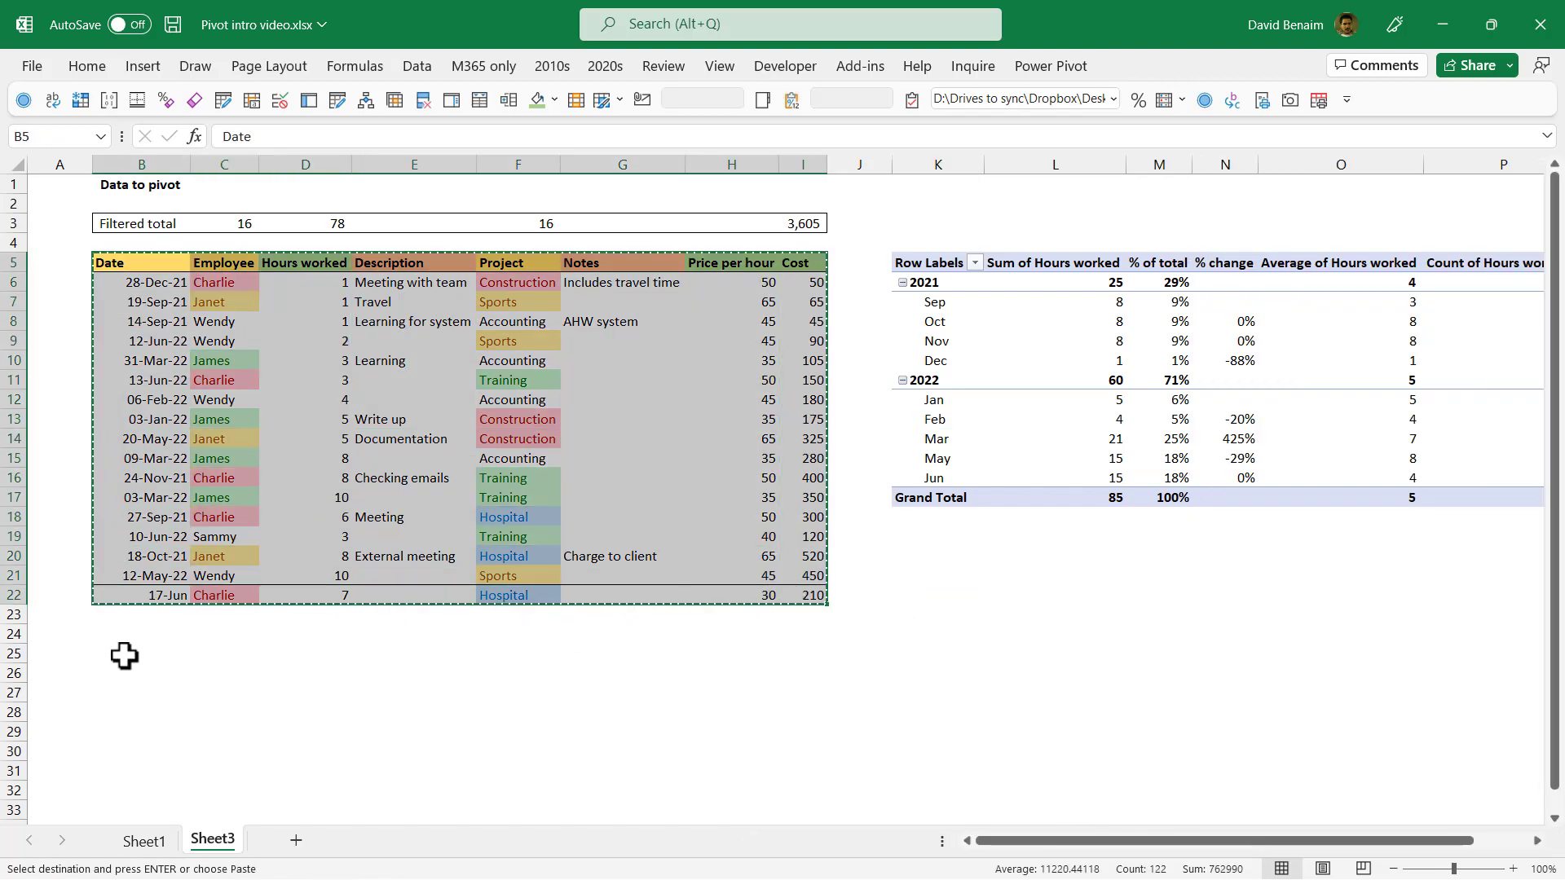
key("ctrl+v")
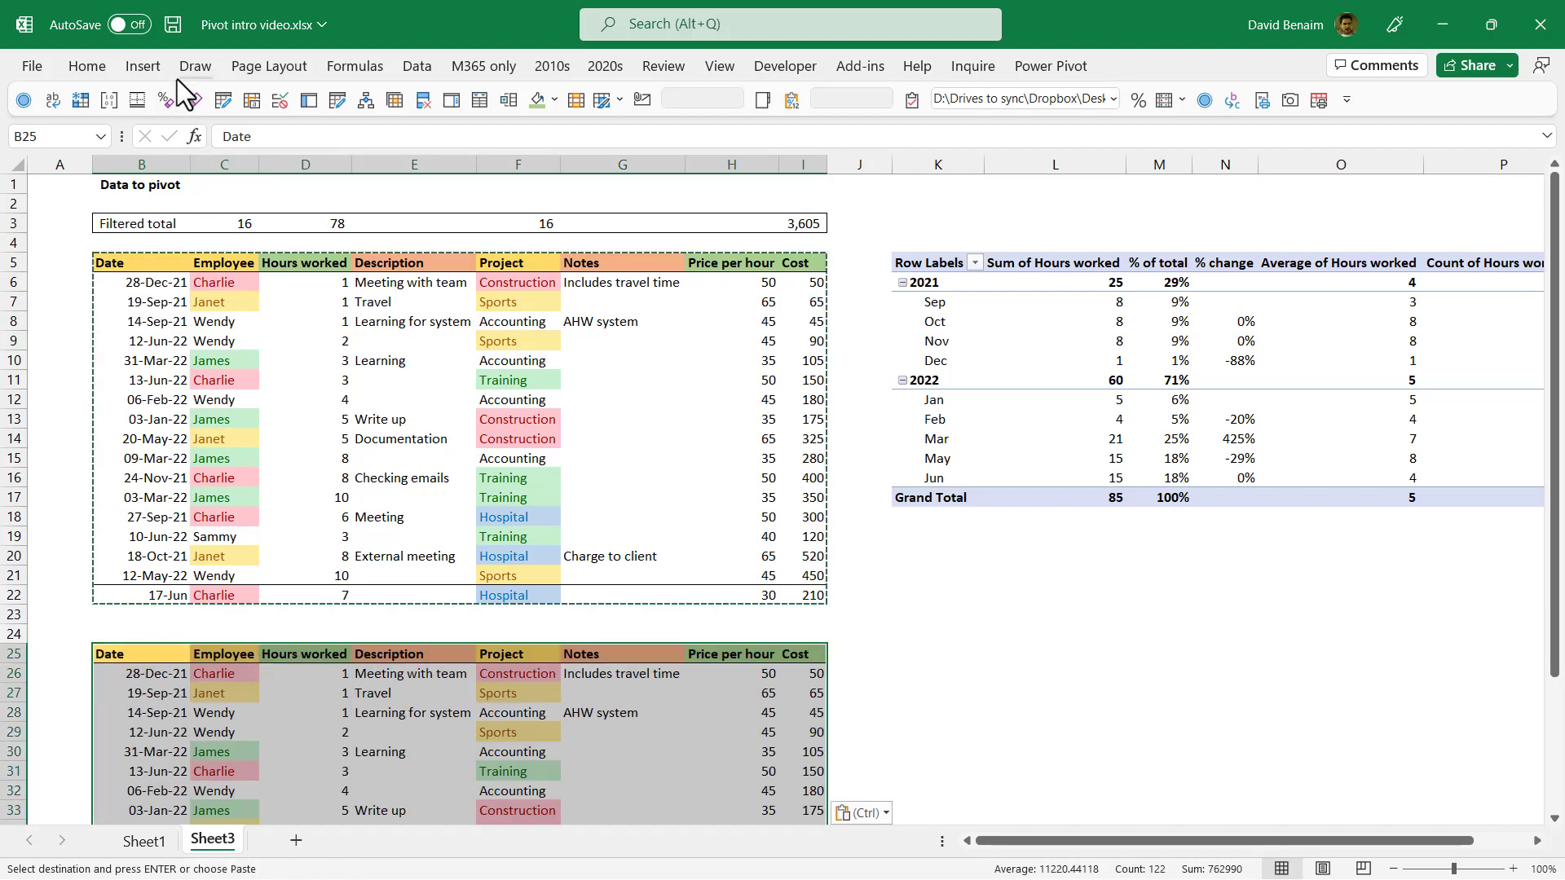
Convert the pasted data range into an Excel table.
left_click(139, 68)
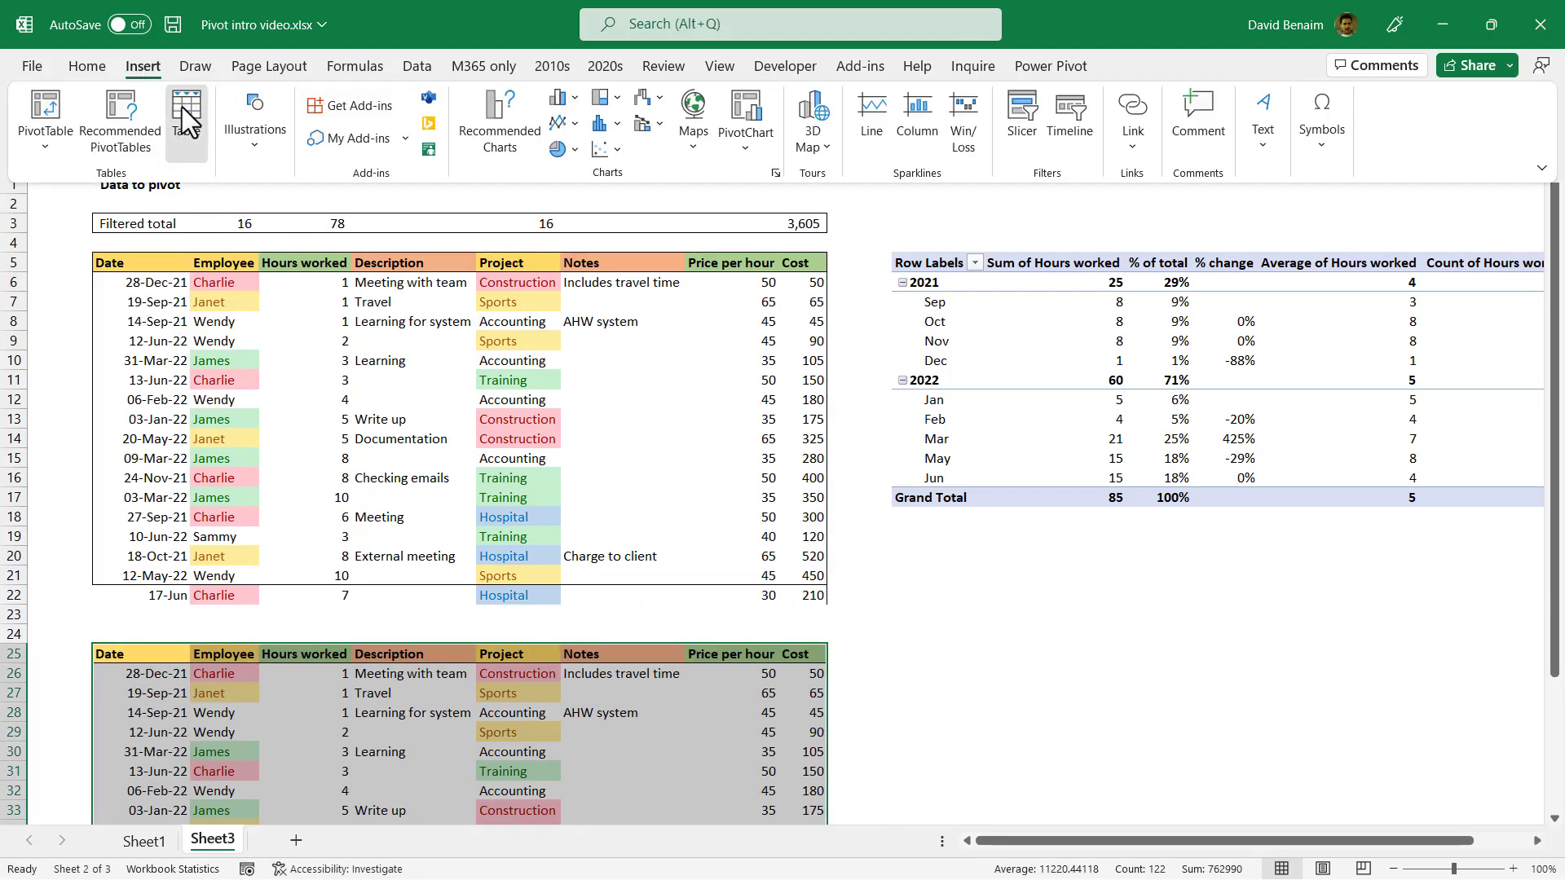
left_click(182, 104)
left_click(1231, 607)
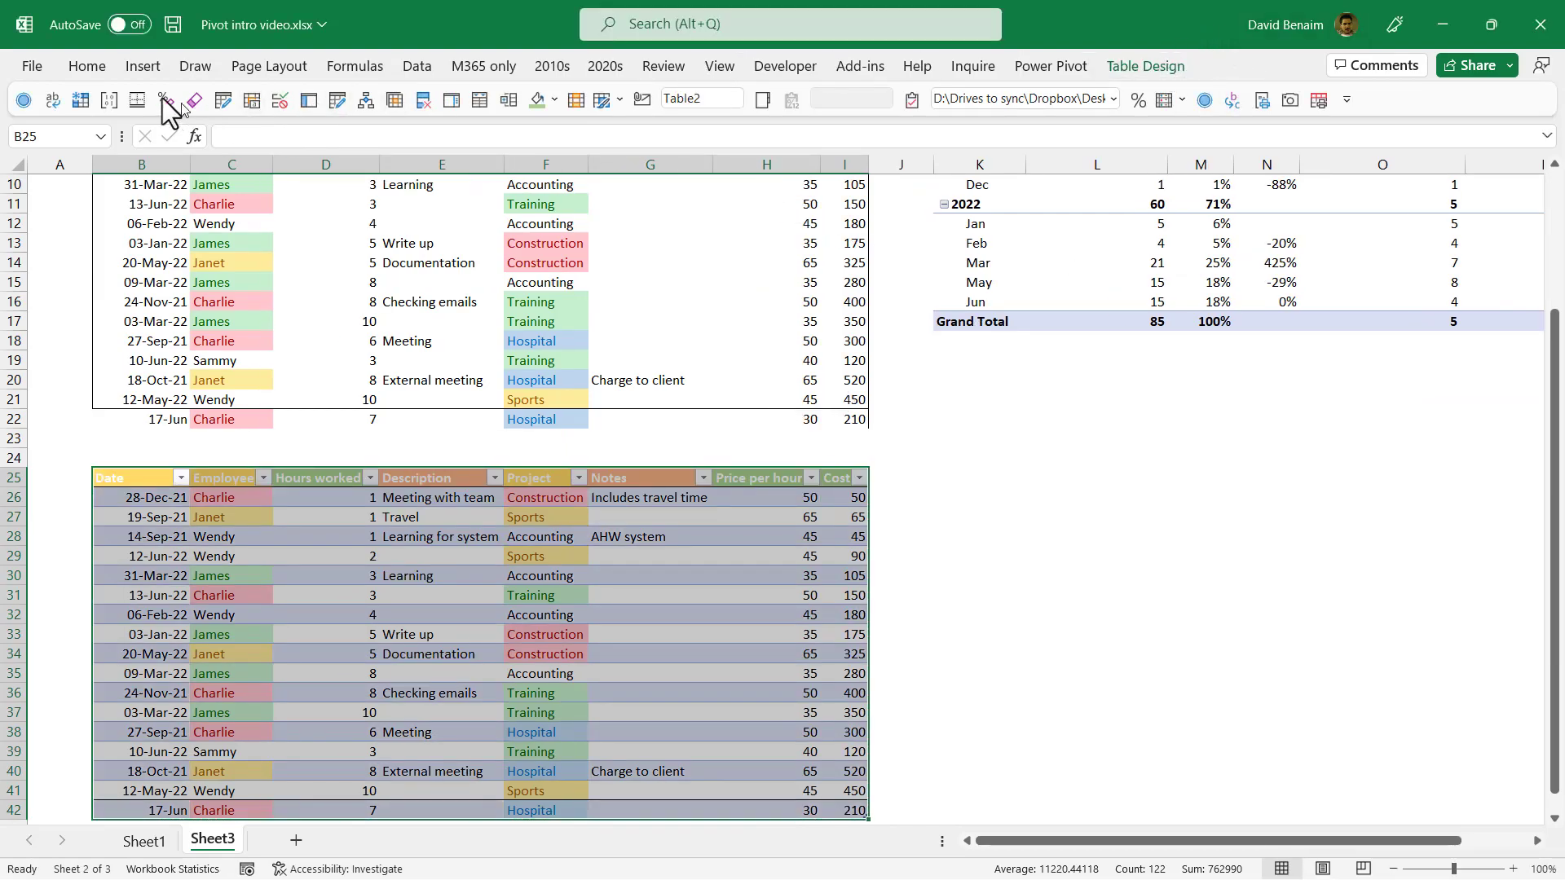
Create a PivotTable from the new table, Table2, on a new worksheet.
left_click(143, 65)
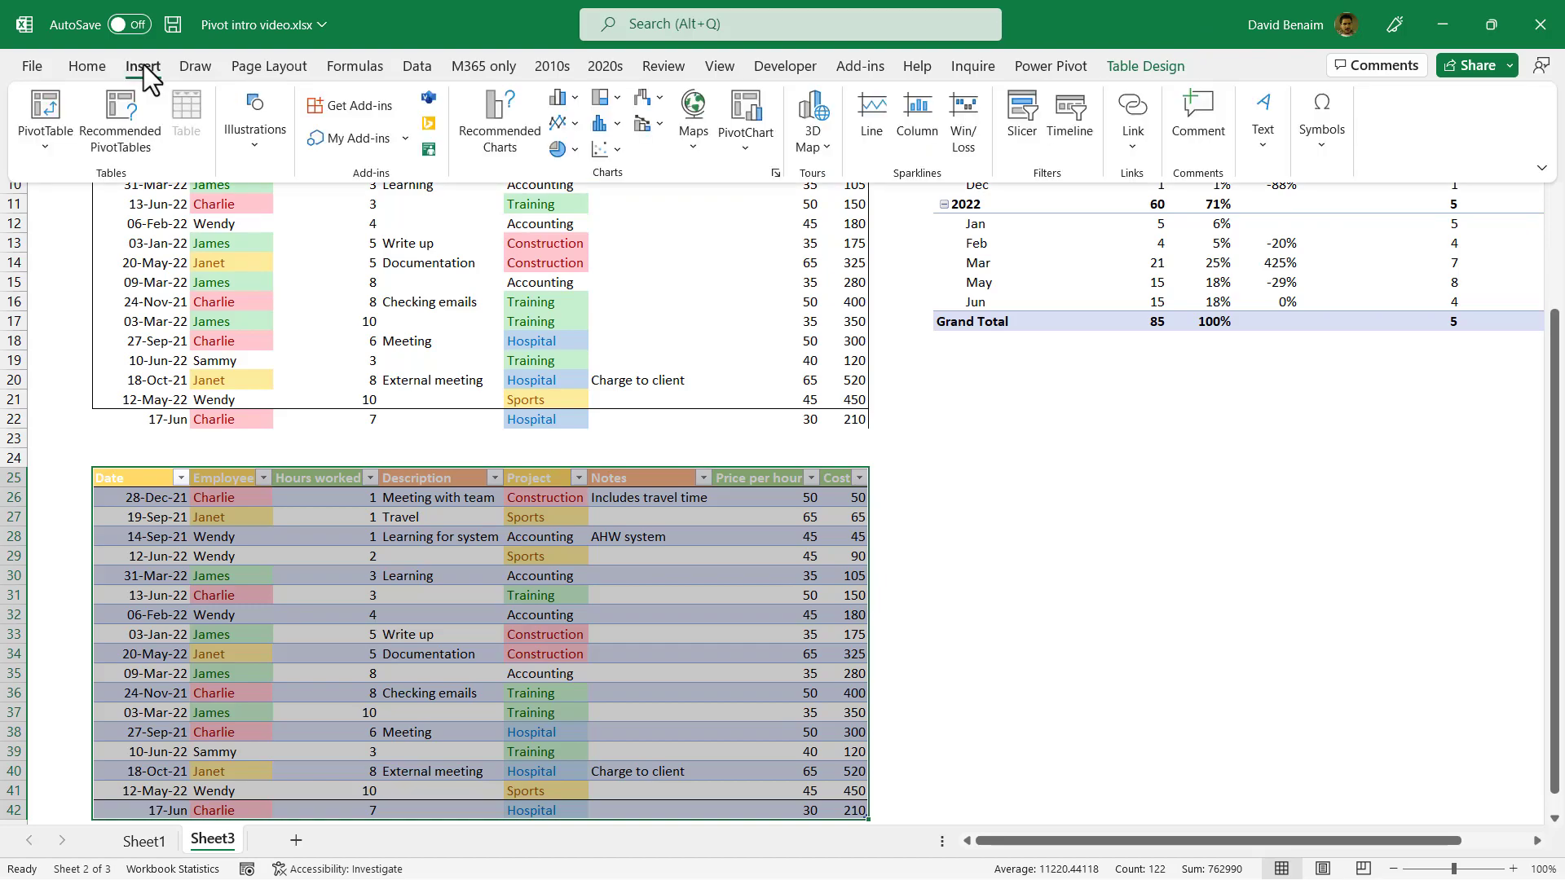
left_click(47, 106)
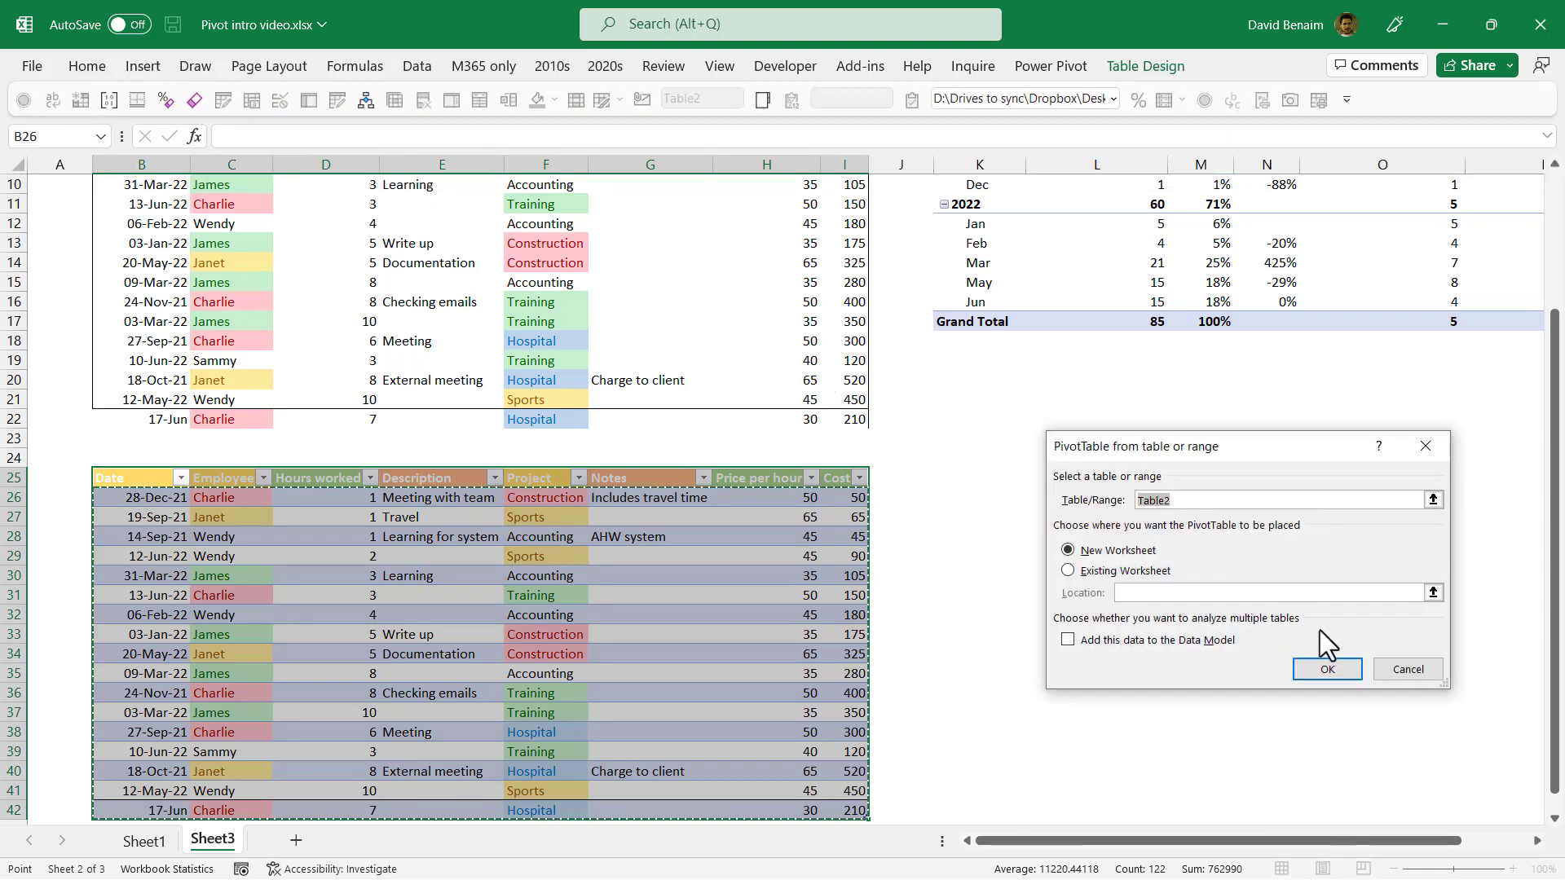
scroll(783, 589, "down", 3)
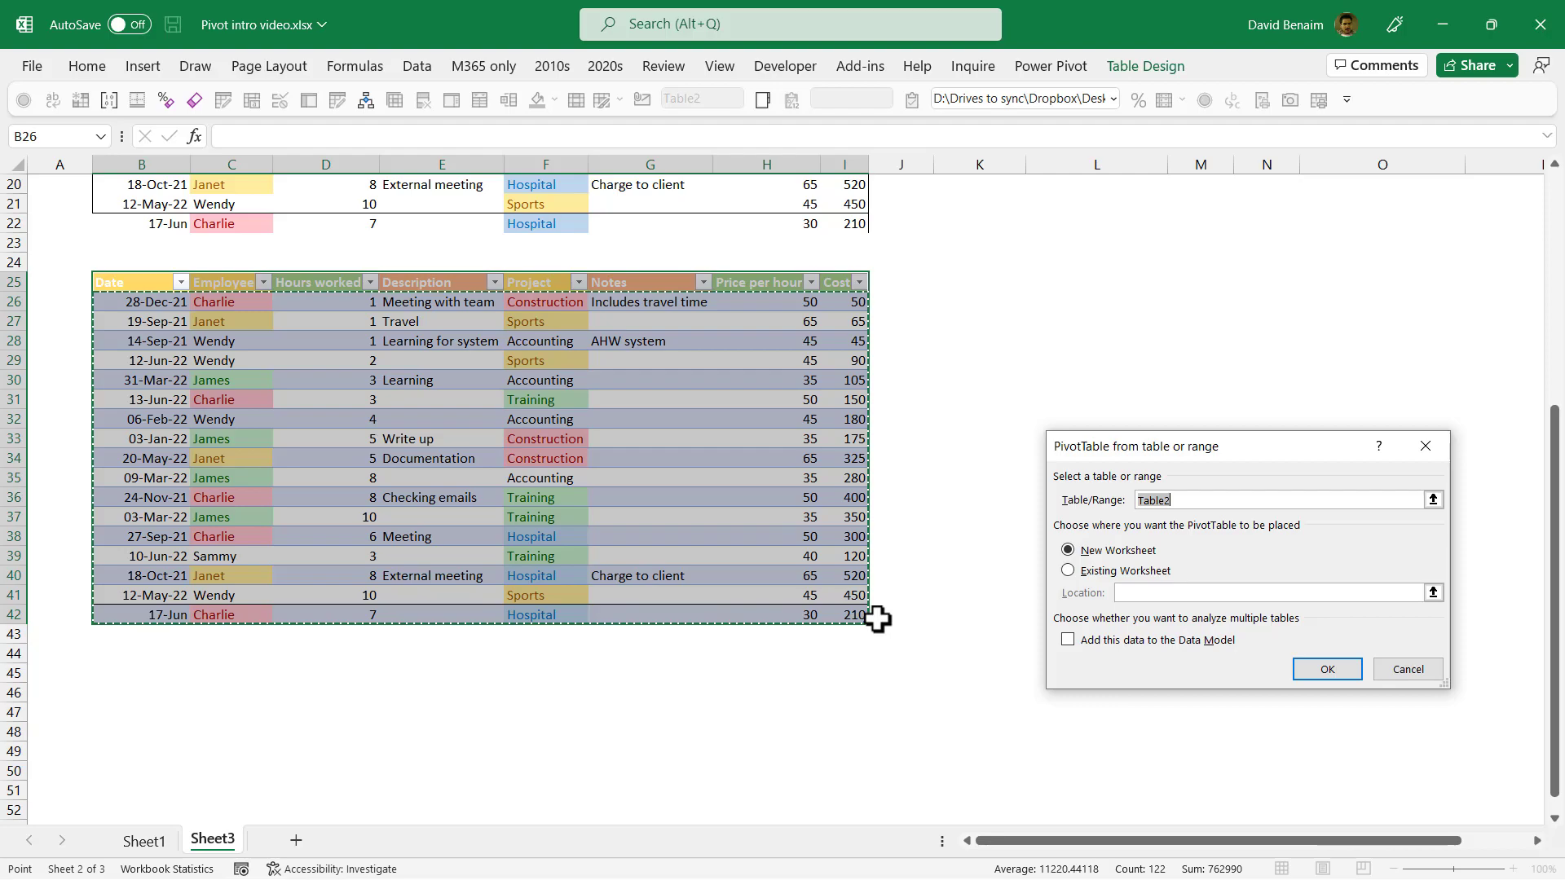
left_click(1358, 668)
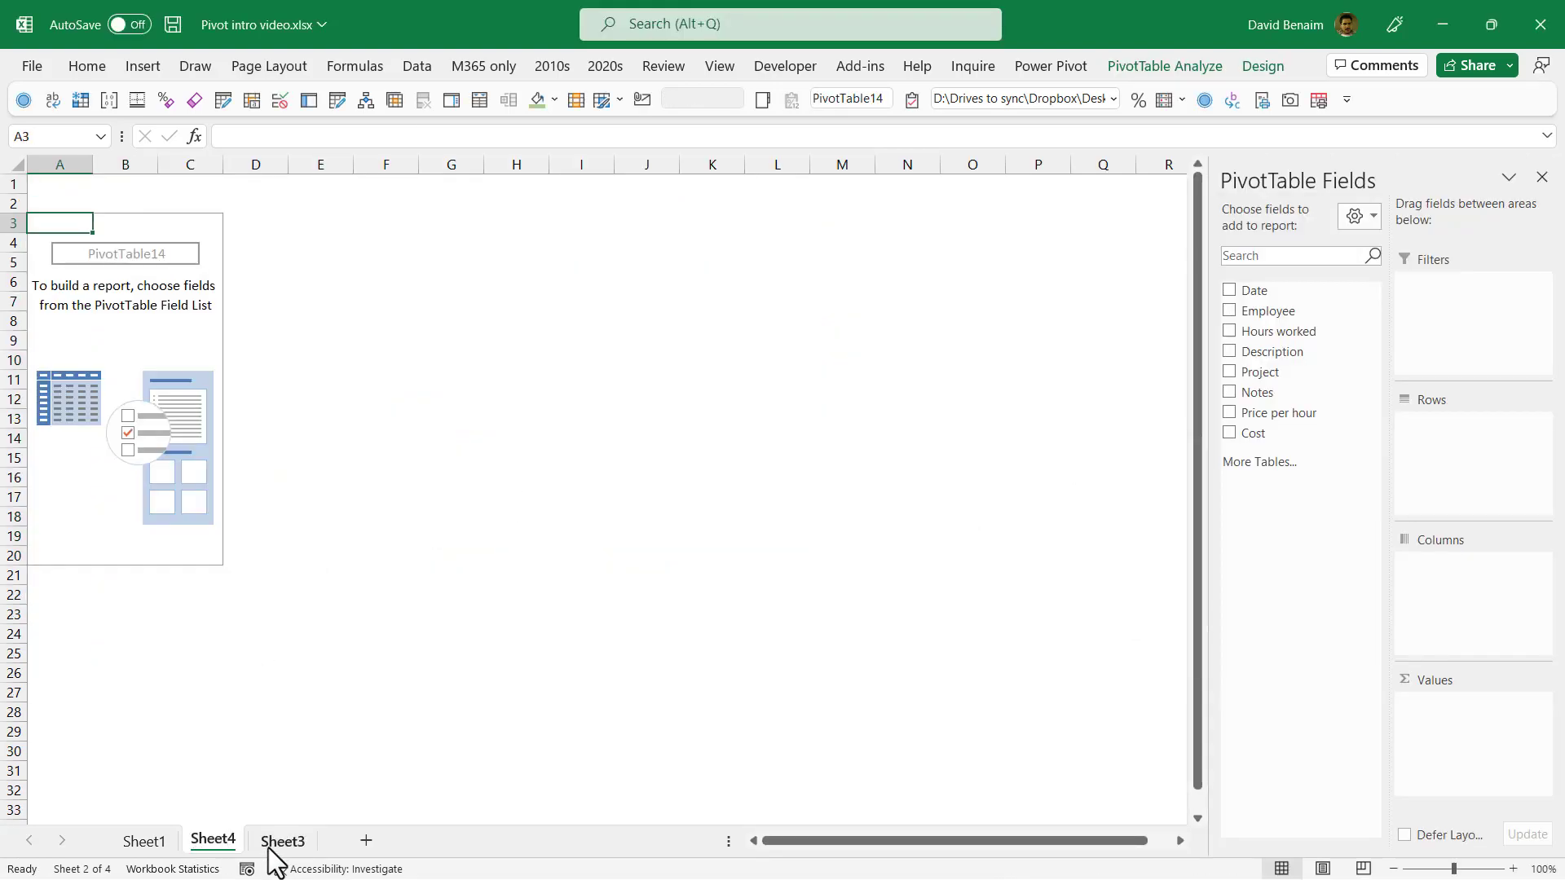
Return to Sheet3 and examine the new table alongside the original source range and its pivot table.
left_click(280, 841)
left_click(374, 517)
left_click(648, 579)
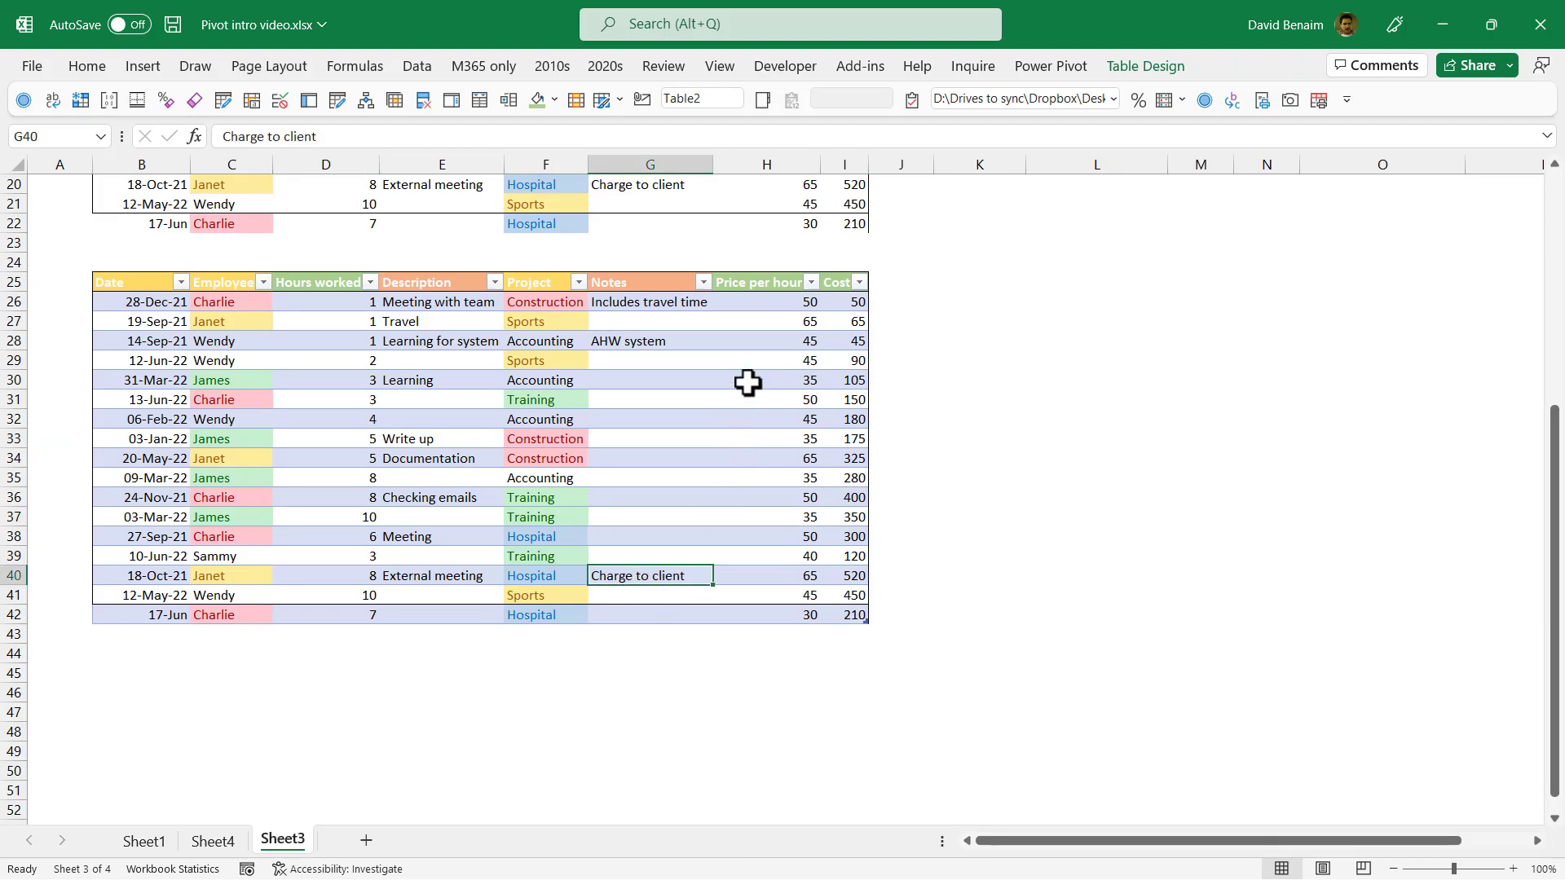
scroll(892, 446, "up", 6)
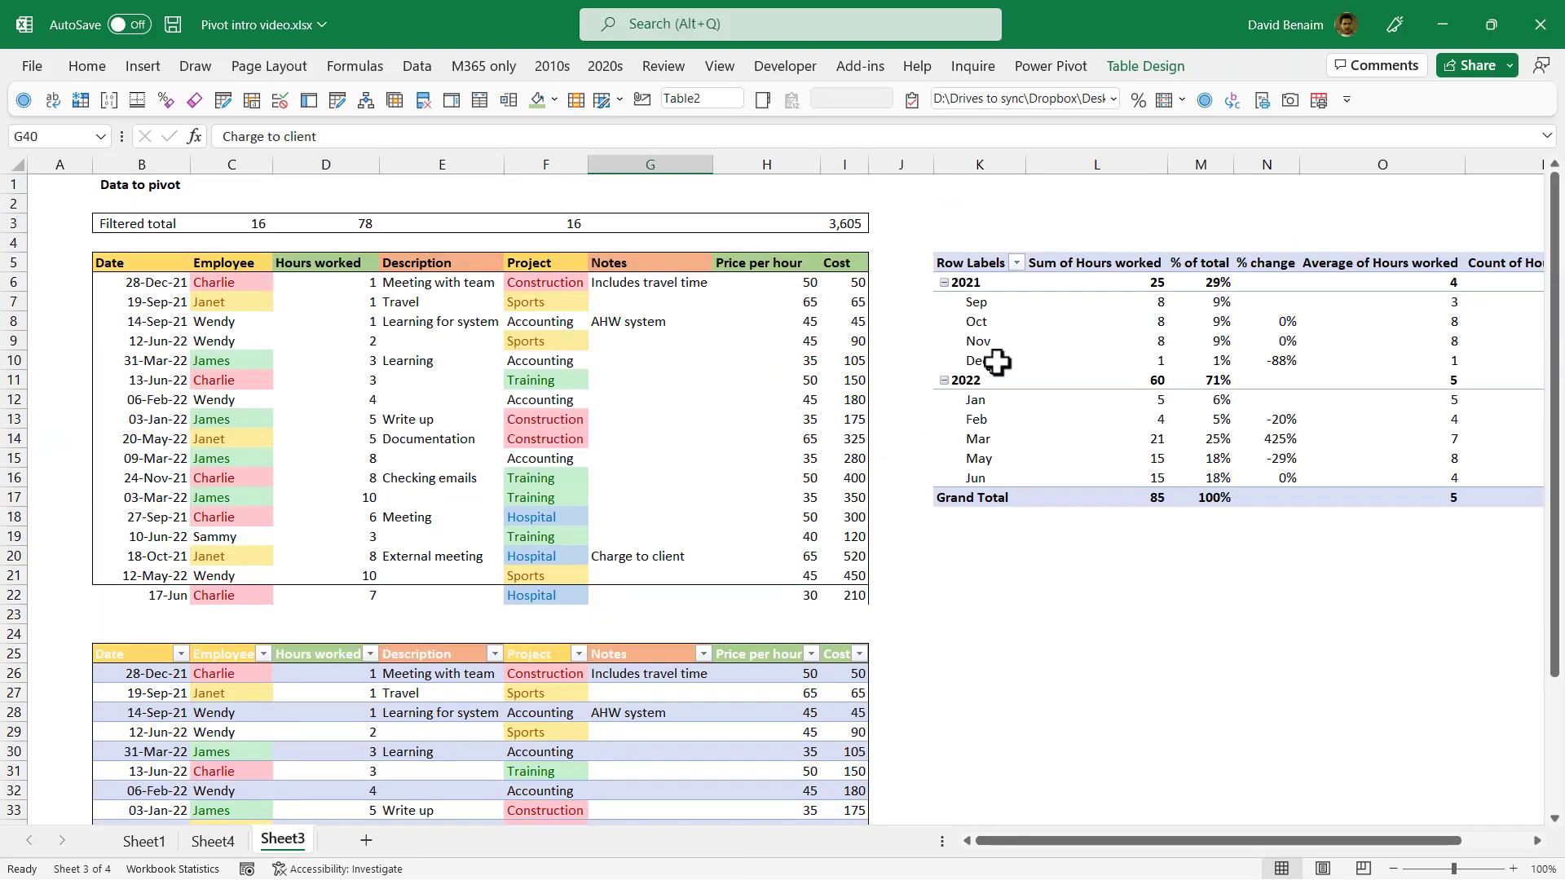
Look at Sheet4 briefly, return to Sheet1 and select the empty PivotTable11 area.
left_click(212, 841)
left_click(151, 845)
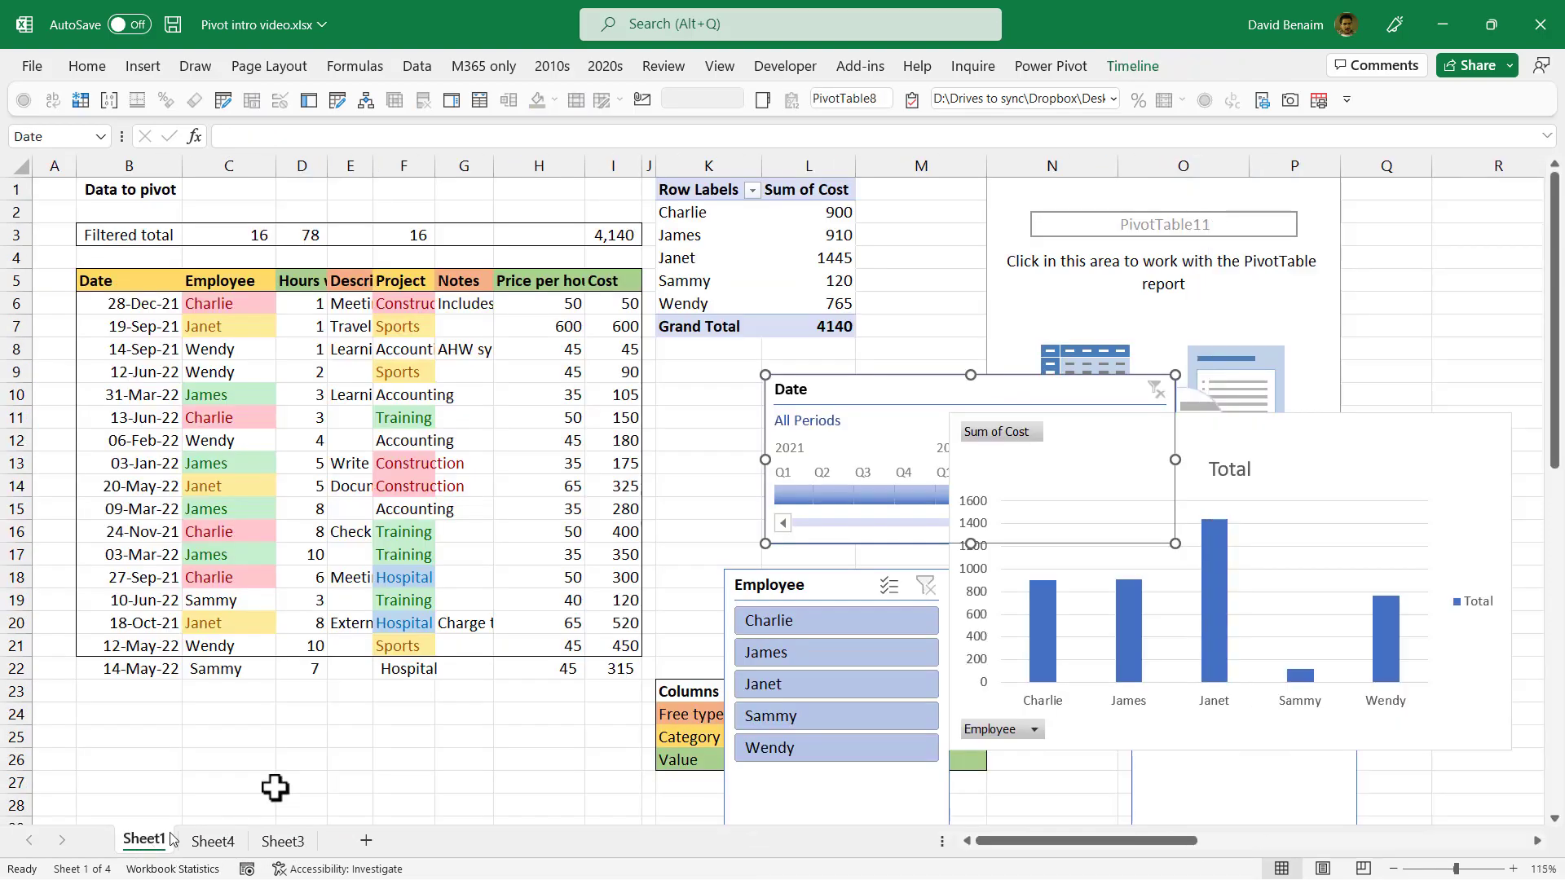
left_click(1018, 304)
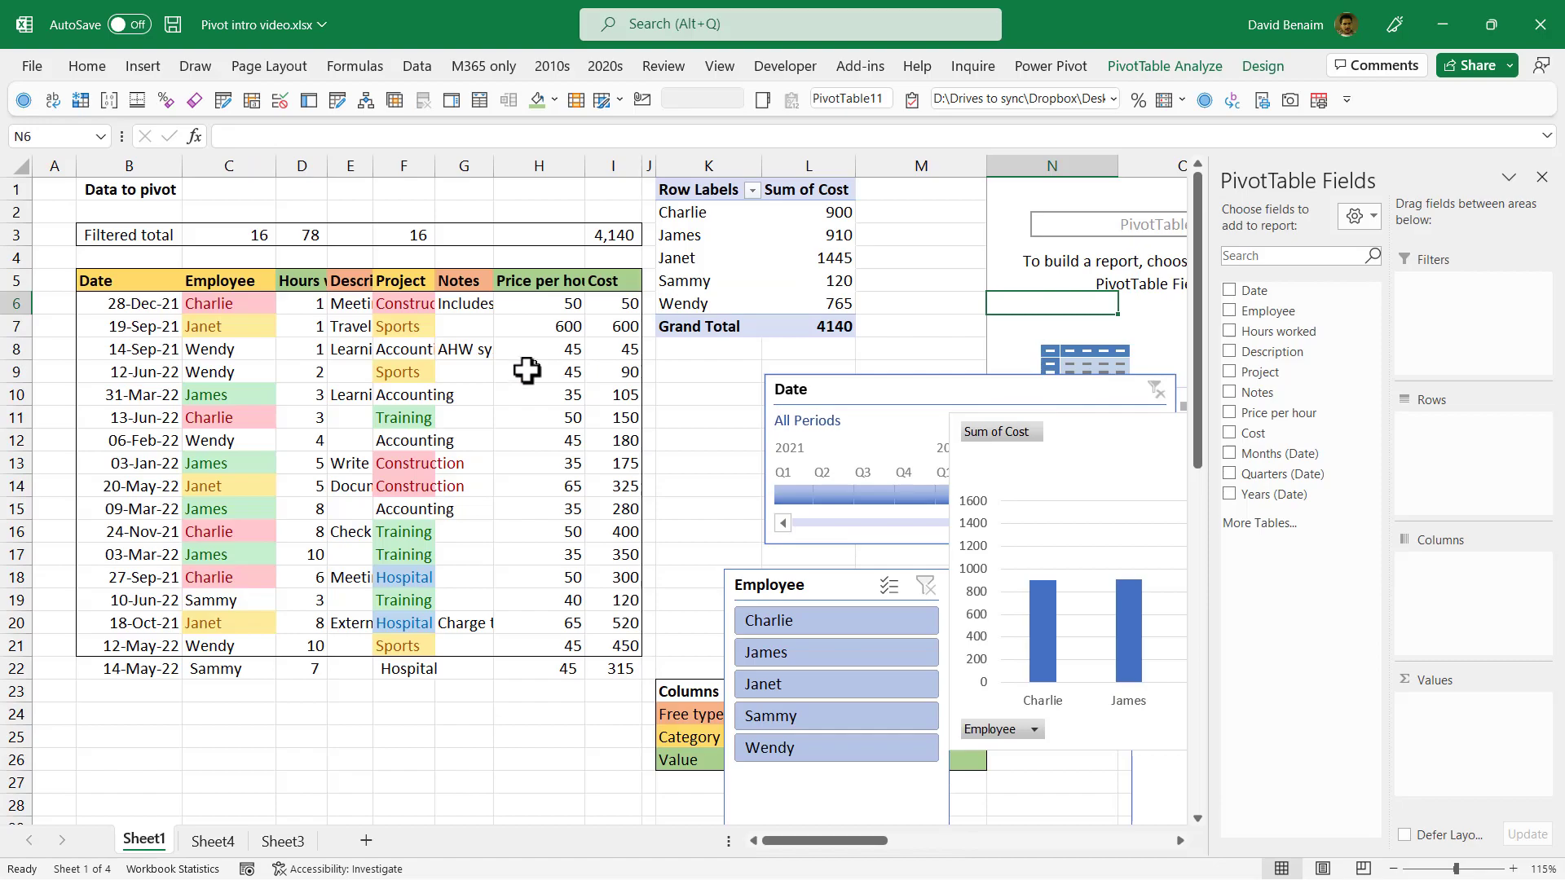
Try to change the data source of the employee cost pivot table.
left_click(819, 233)
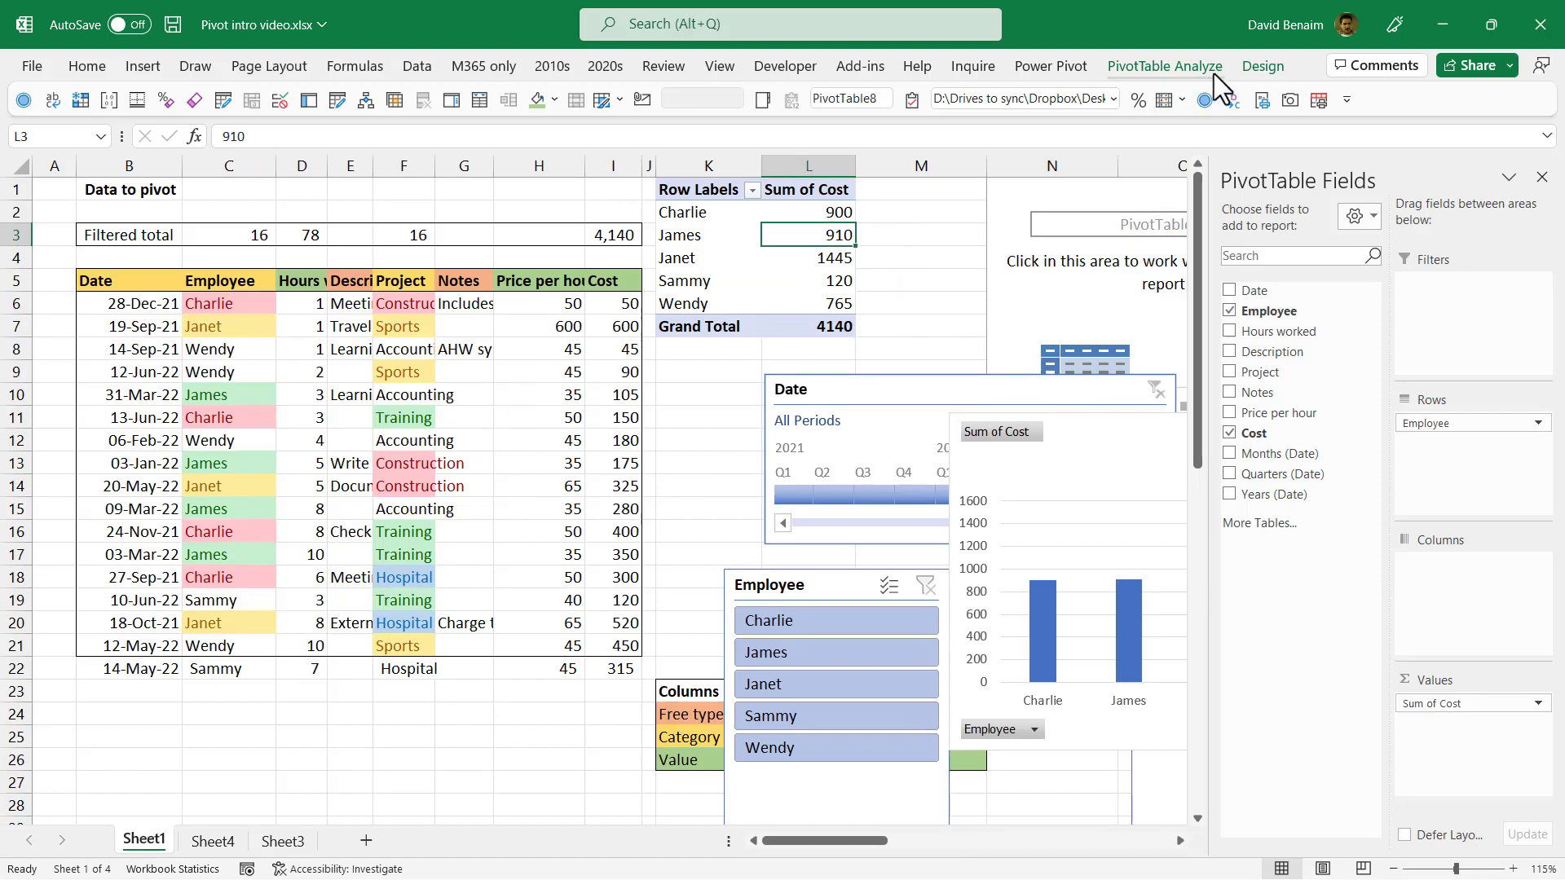
left_click(1211, 72)
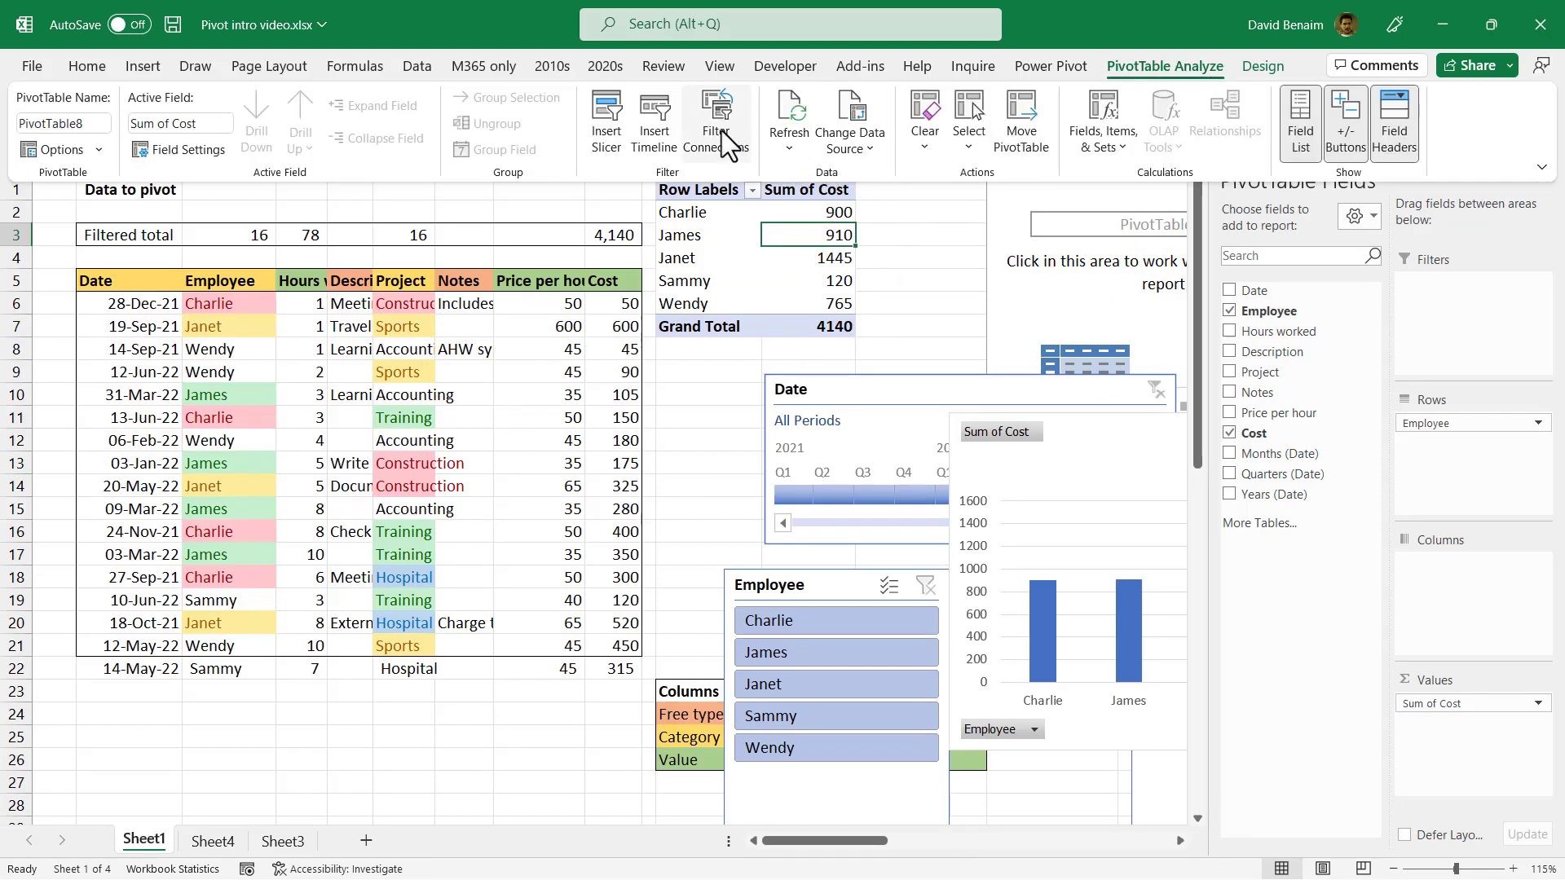
left_click(855, 110)
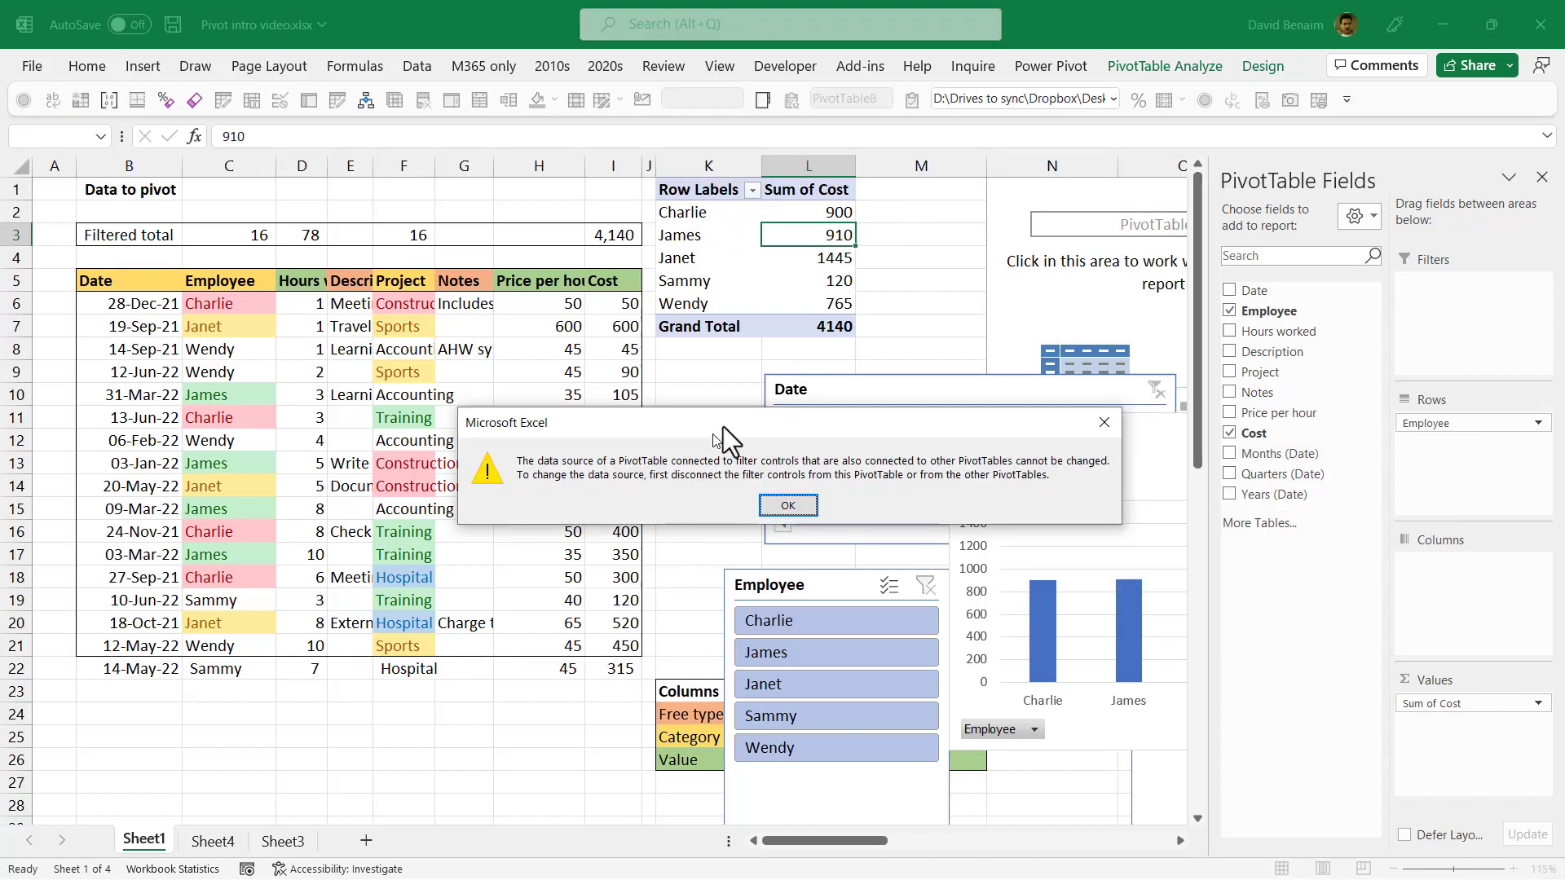
left_click(784, 502)
left_click(607, 506)
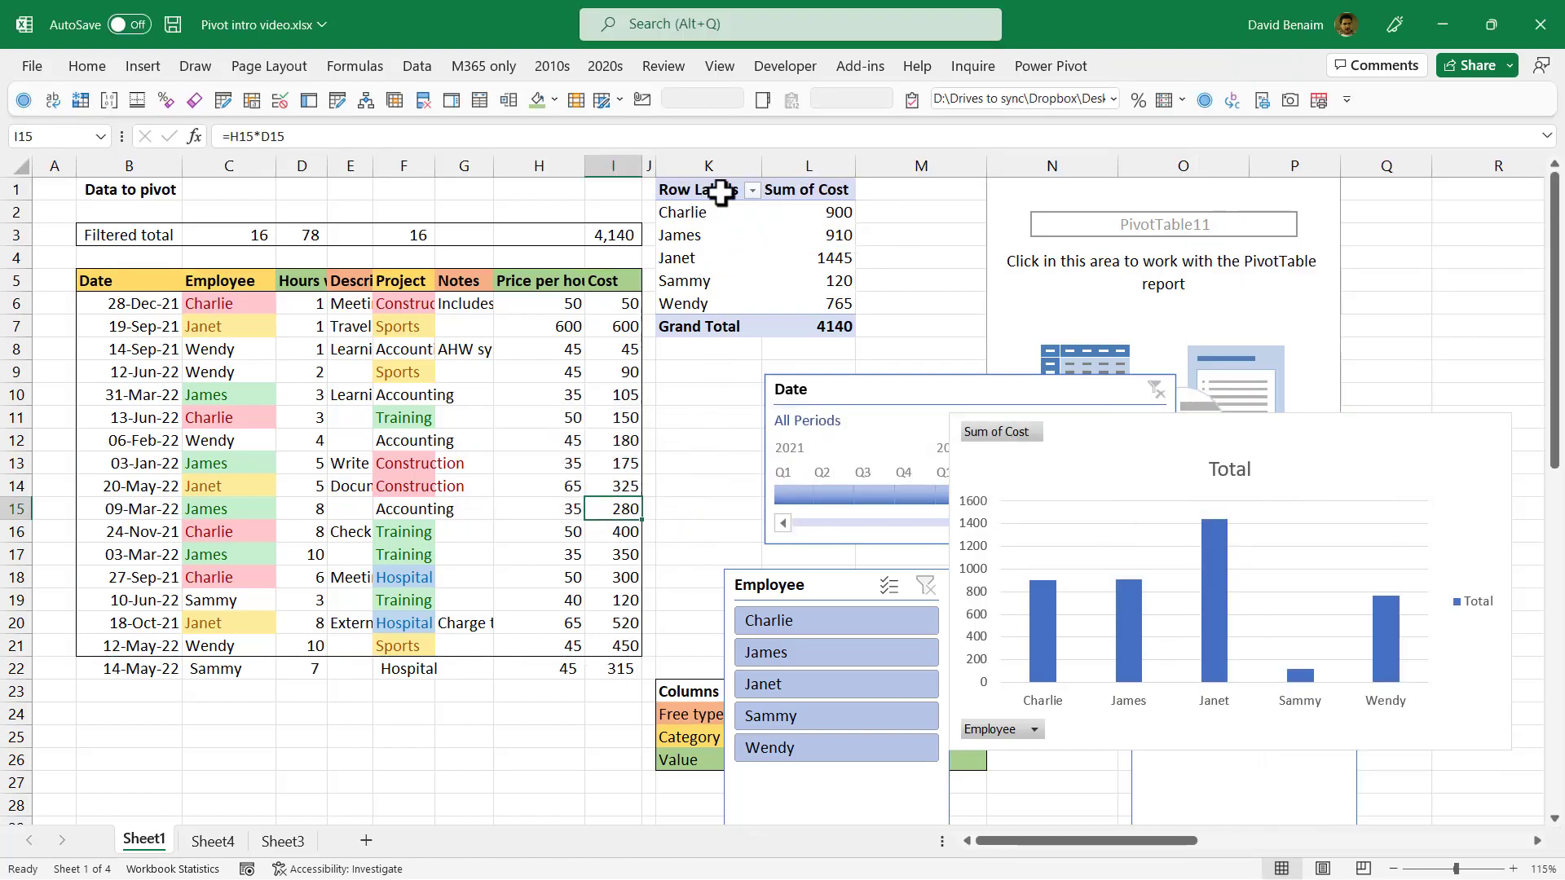
left_click_drag(721, 193, 810, 326)
key("ctrl+c")
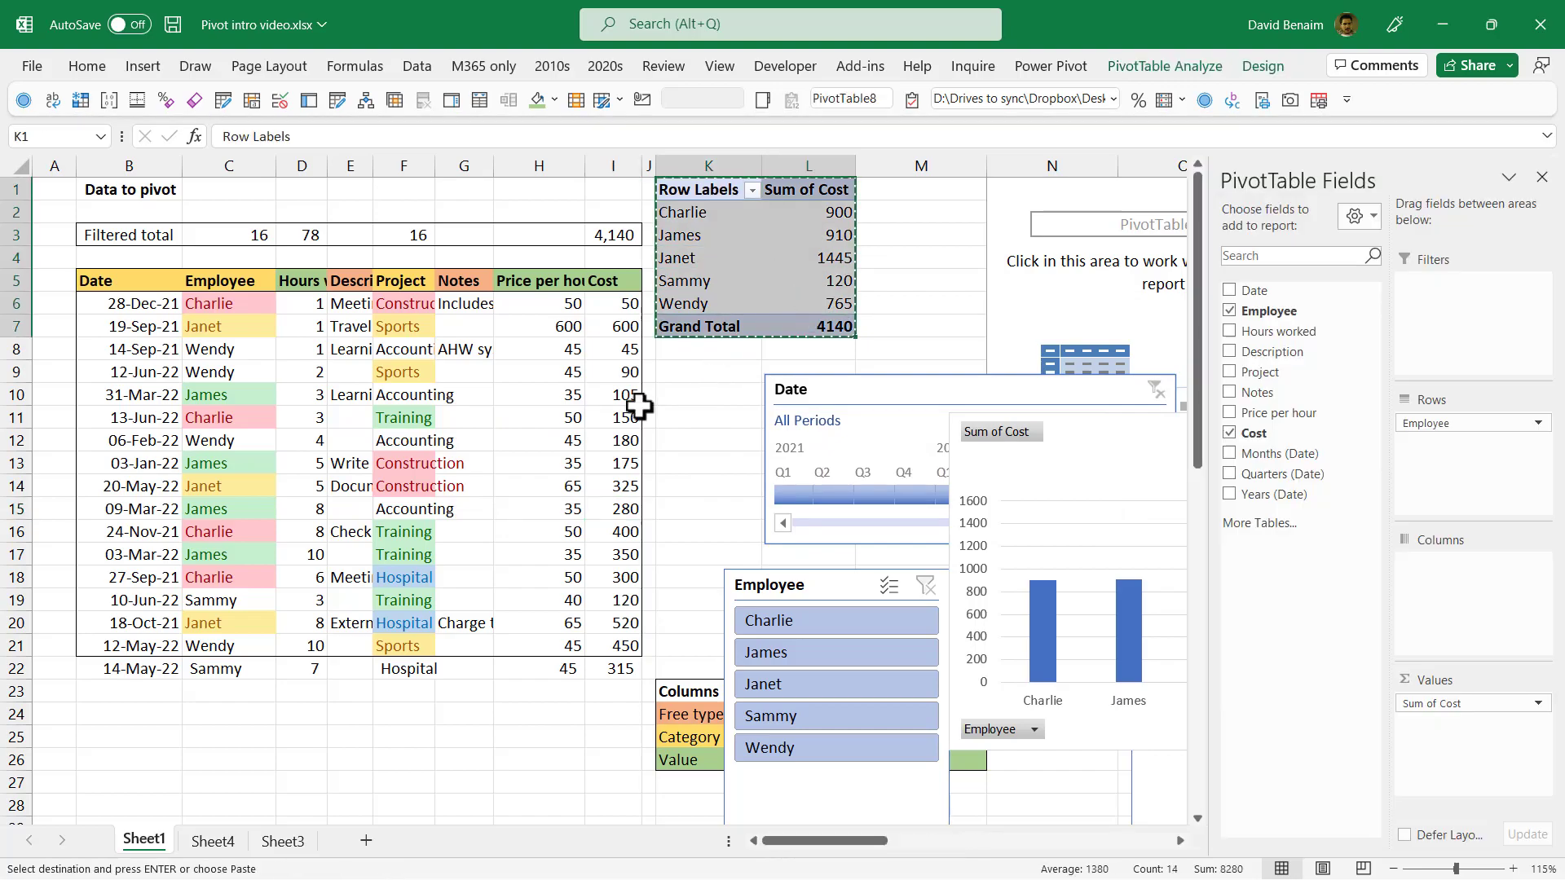
key("Escape")
Enter the word "Text" in cell K10, below the employee cost pivot table.
left_click(703, 384)
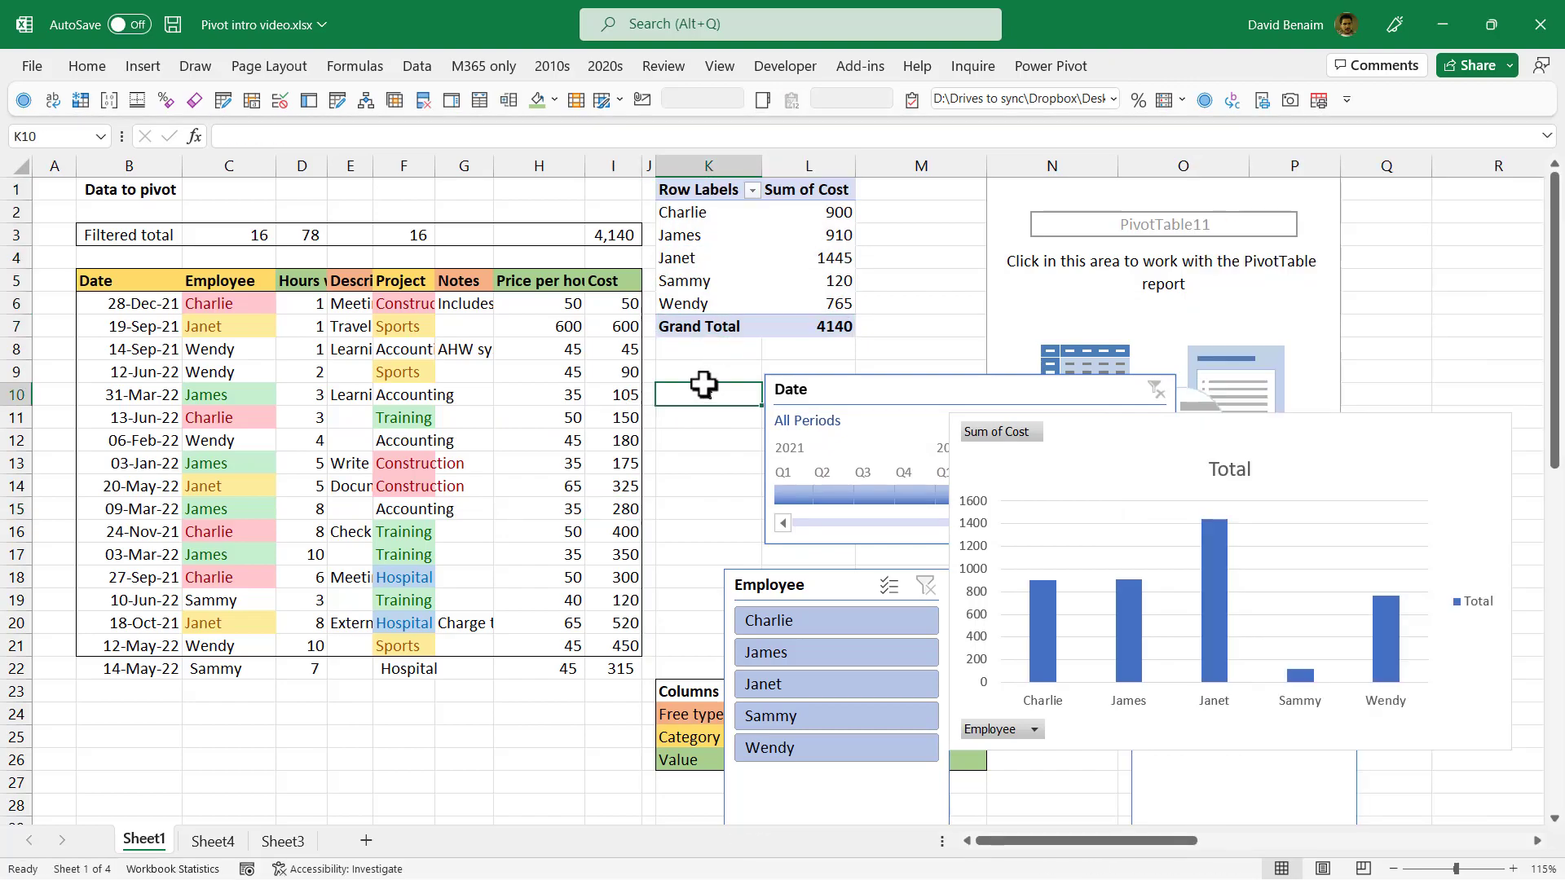
type("Text")
key("Return")
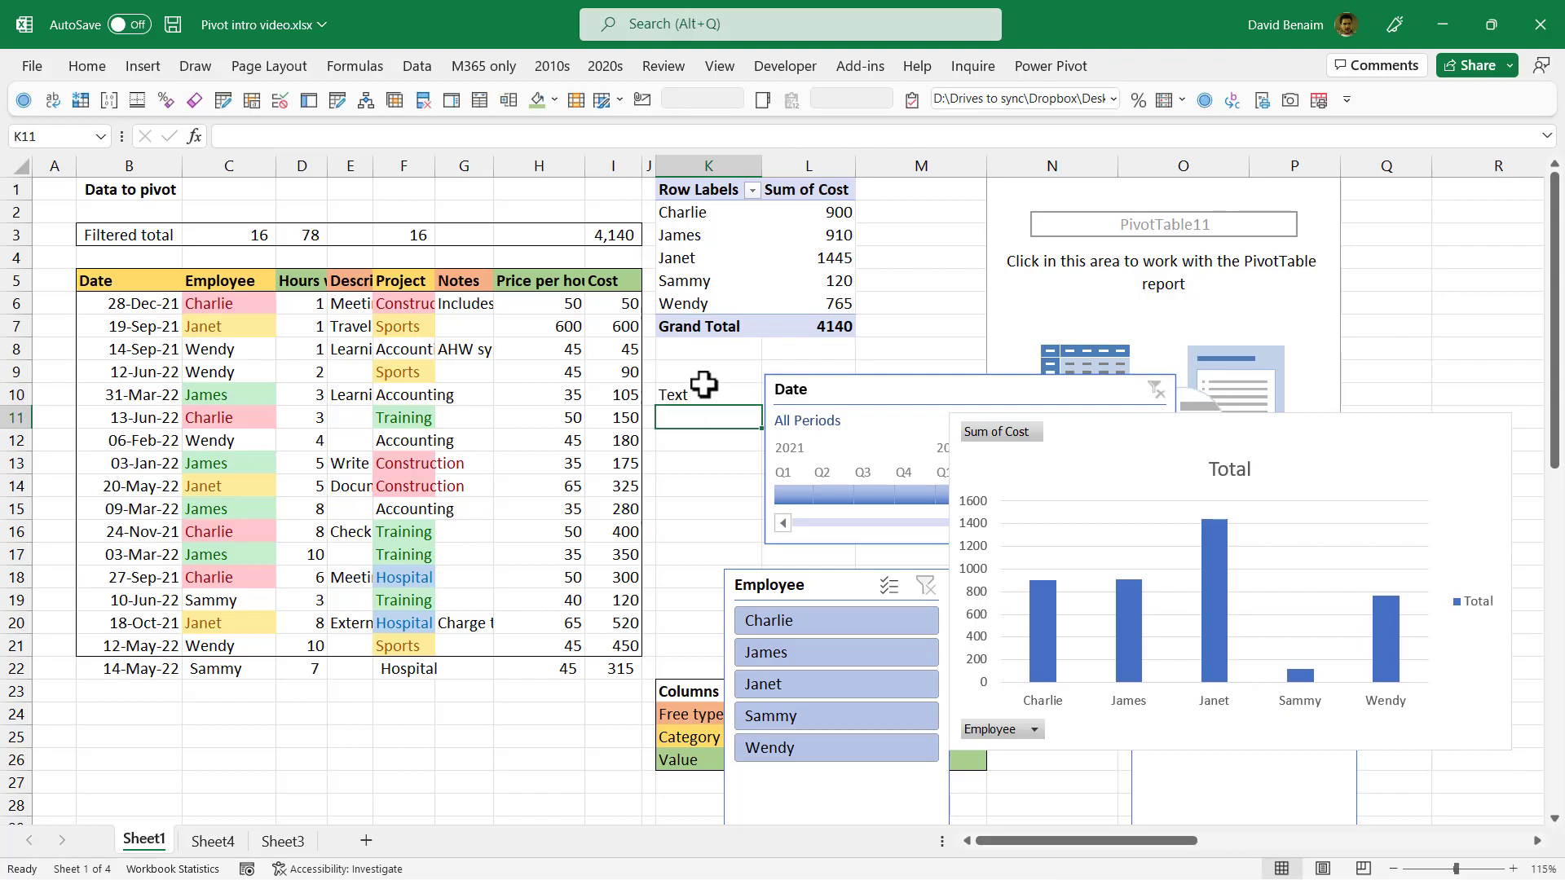
Copy the employee cost pivot table and paste a duplicate of it lower down in column K.
left_click(713, 189)
left_click(827, 326, "shift")
key("ctrl+c")
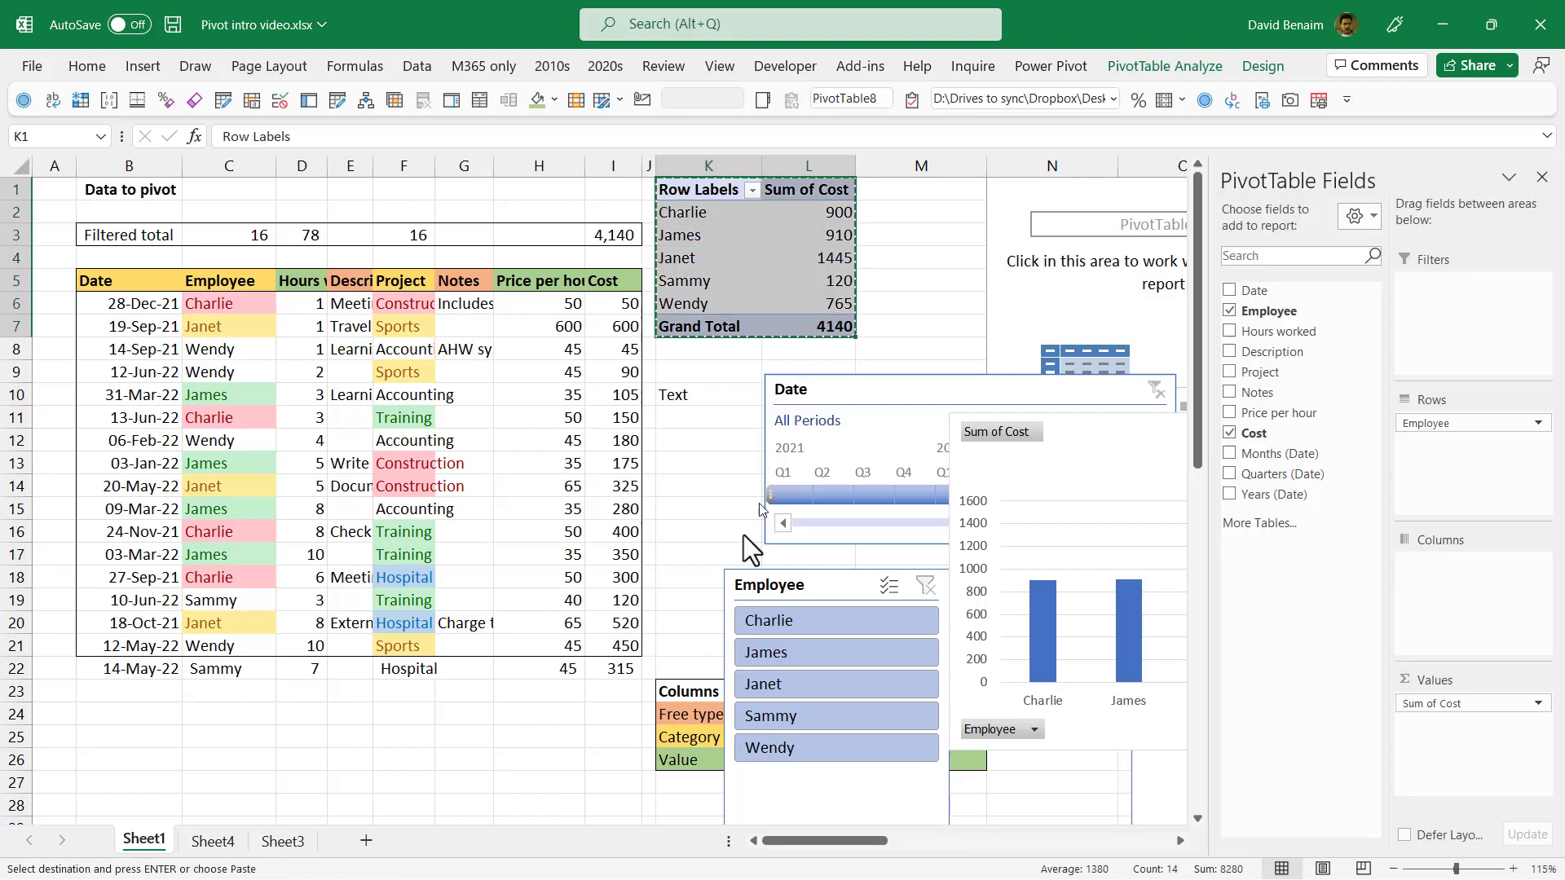
left_click(693, 557)
key("ctrl+v")
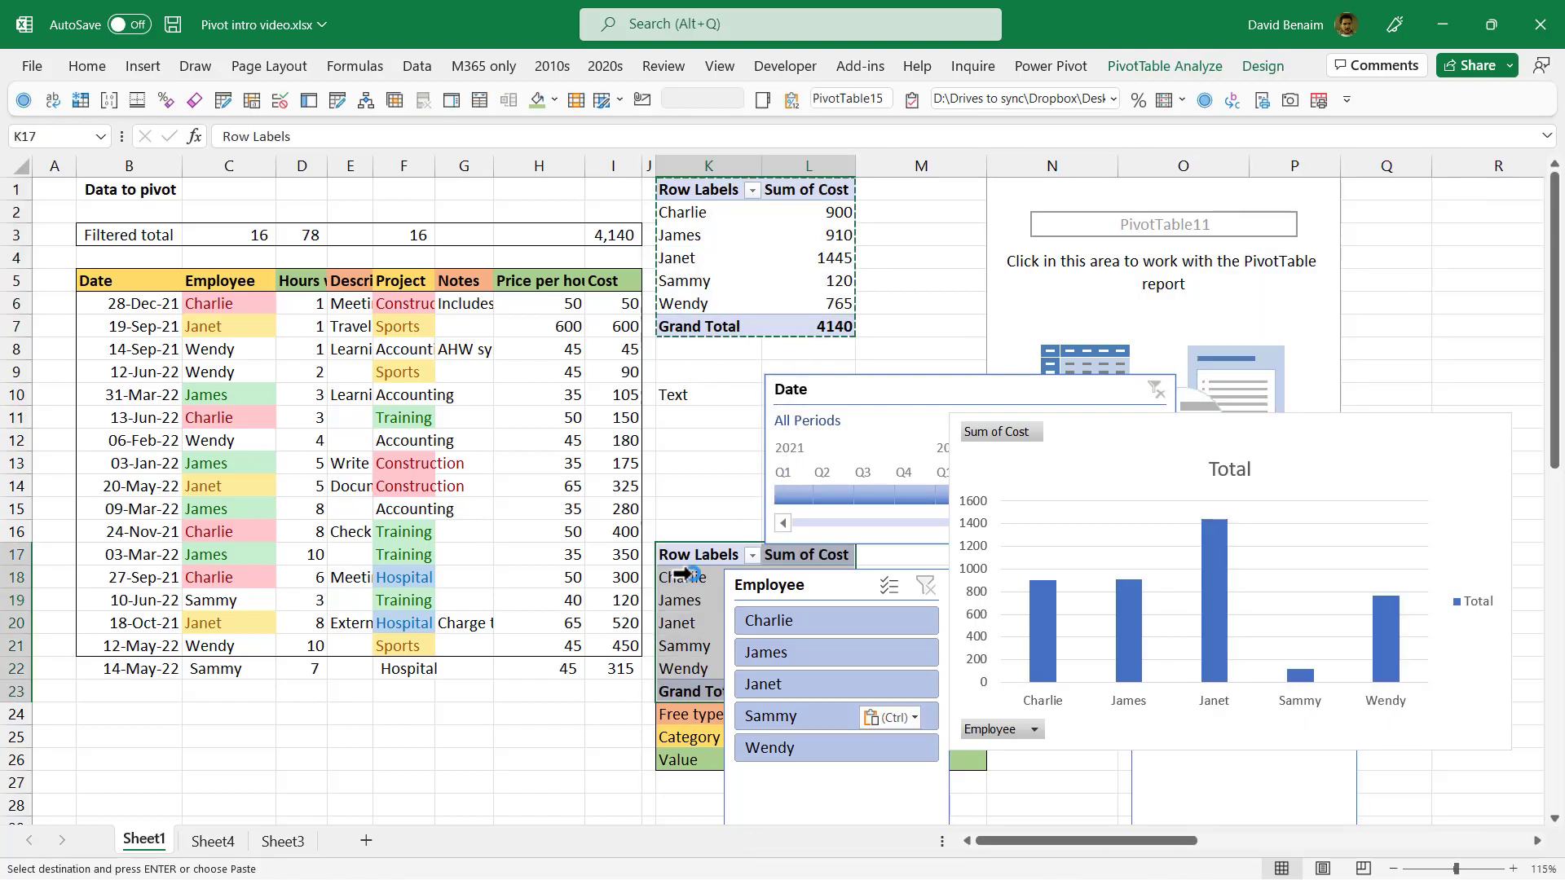
Add the Project field to the upper pivot table, replacing existing cell data, and try to add the Date field as well.
left_click(738, 281)
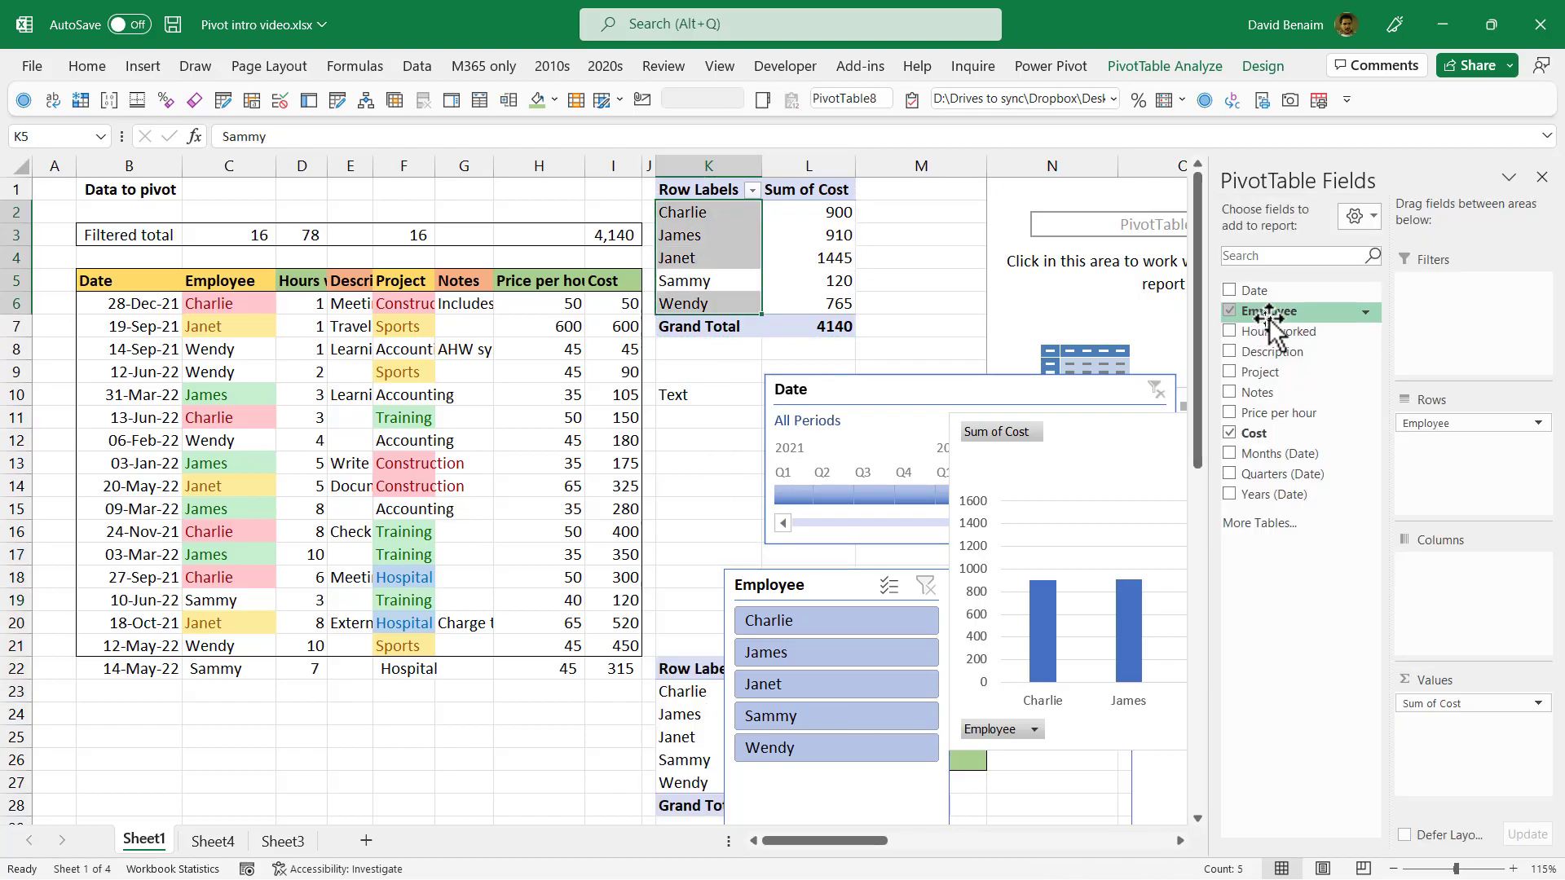
left_click(1228, 375)
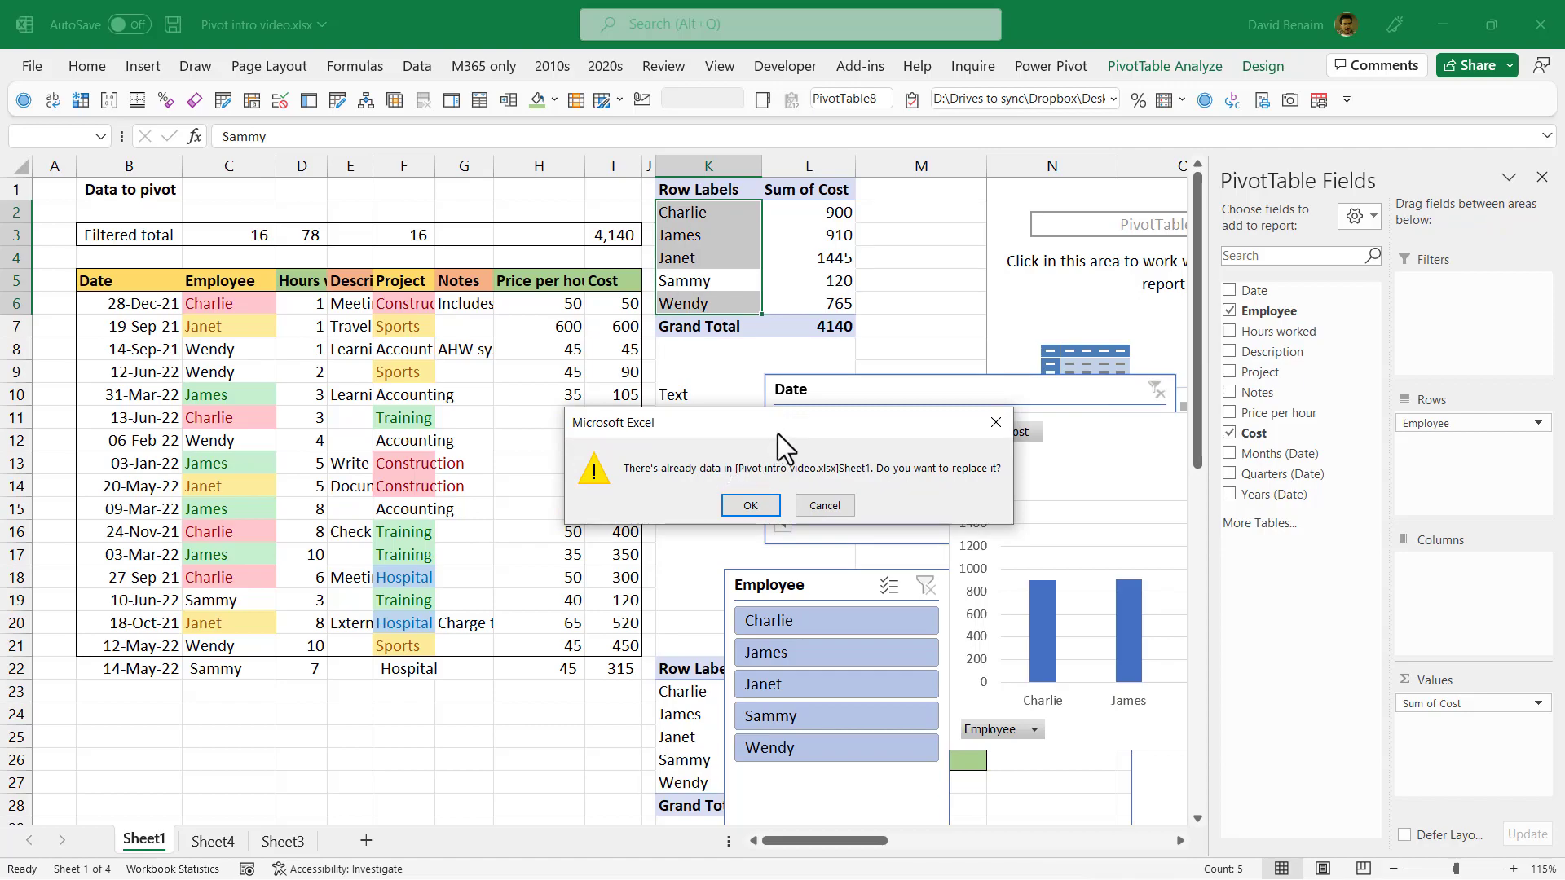
left_click_drag(778, 434, 930, 572)
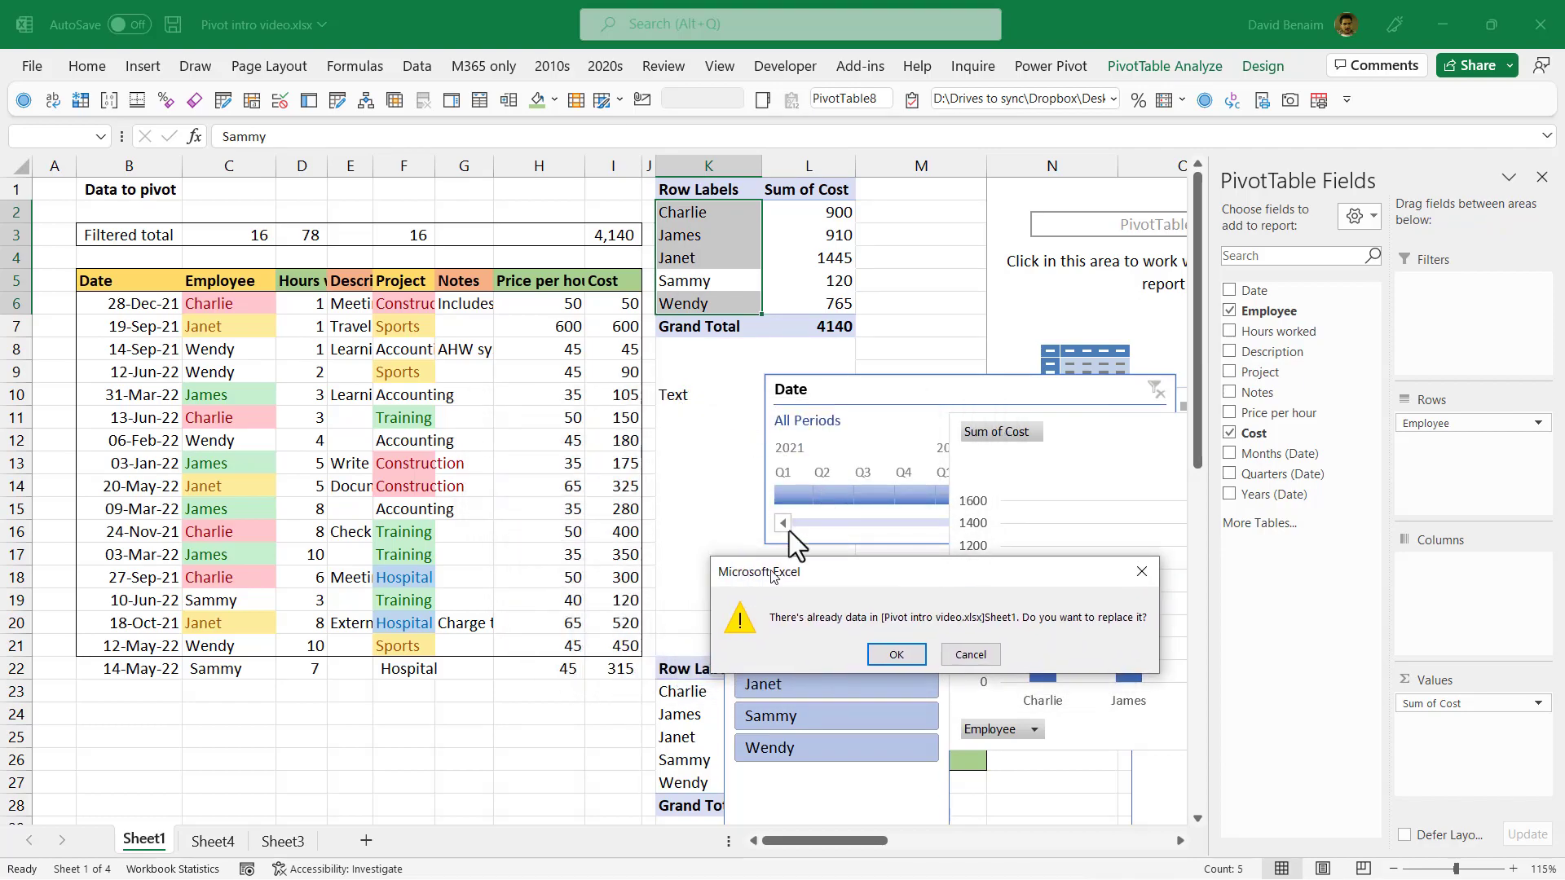
left_click(904, 654)
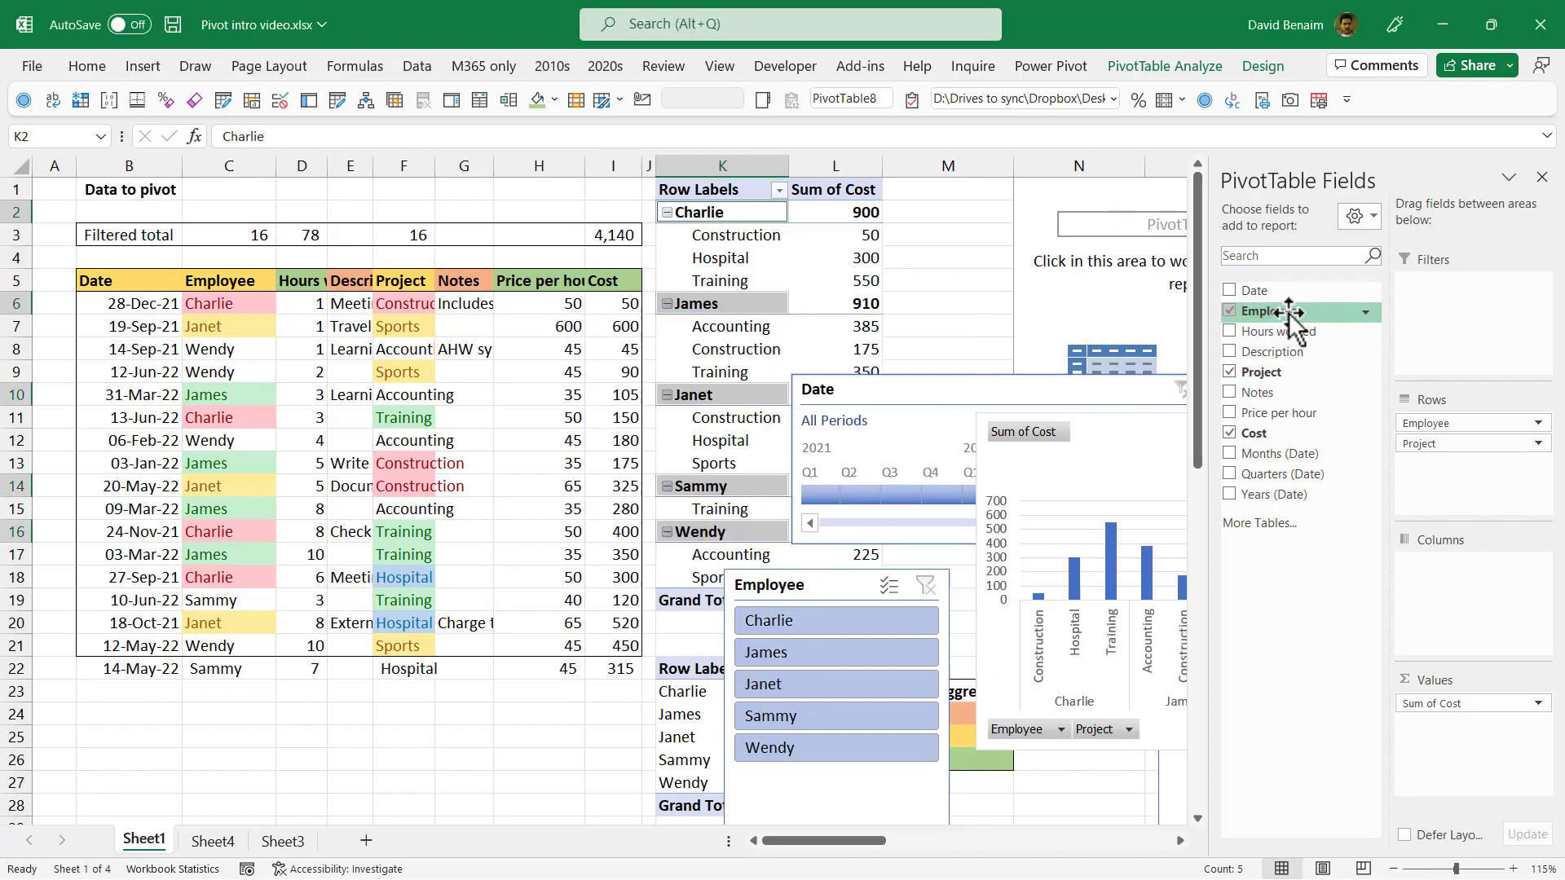
left_click_drag(1232, 291, 1387, 477)
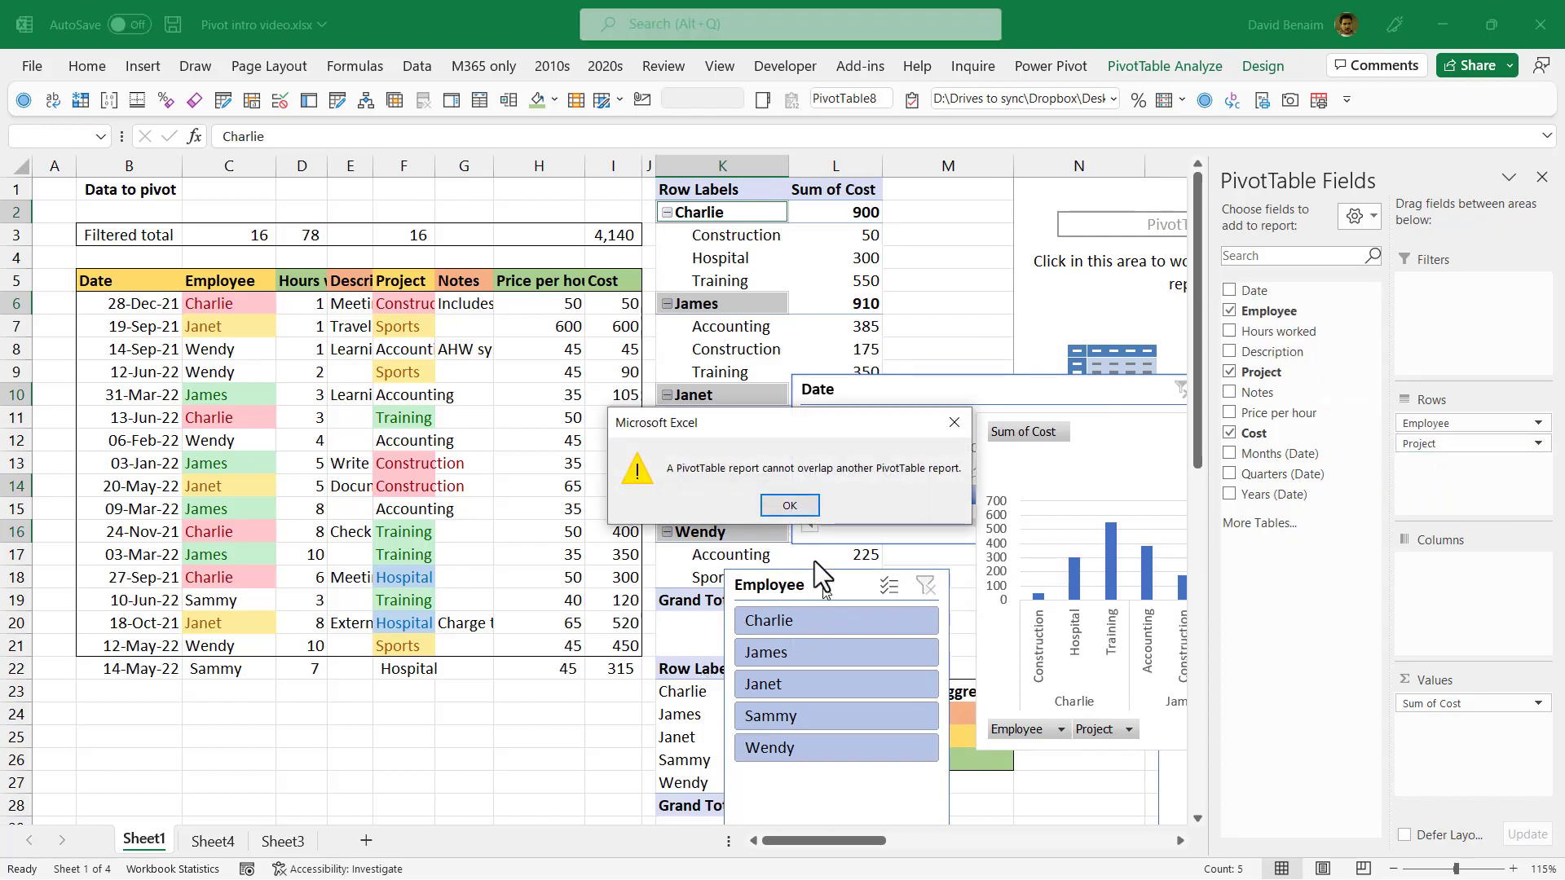
left_click(789, 505)
Move the Employee slicer away from the pivot tables onto the source data and make it smaller.
left_click_drag(810, 579, 352, 429)
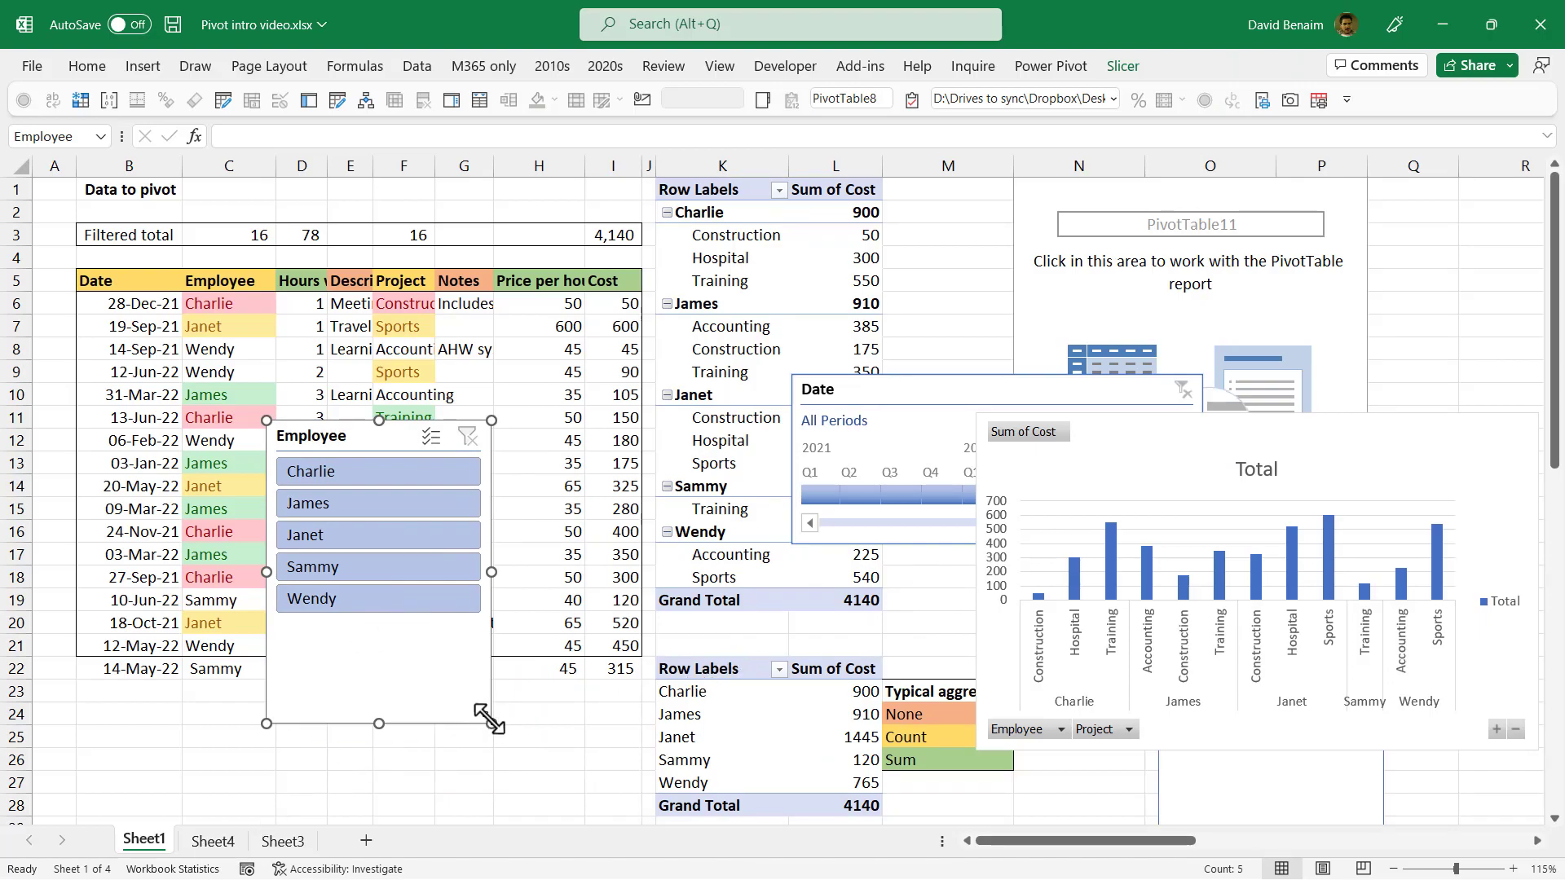
left_click_drag(490, 720, 422, 654)
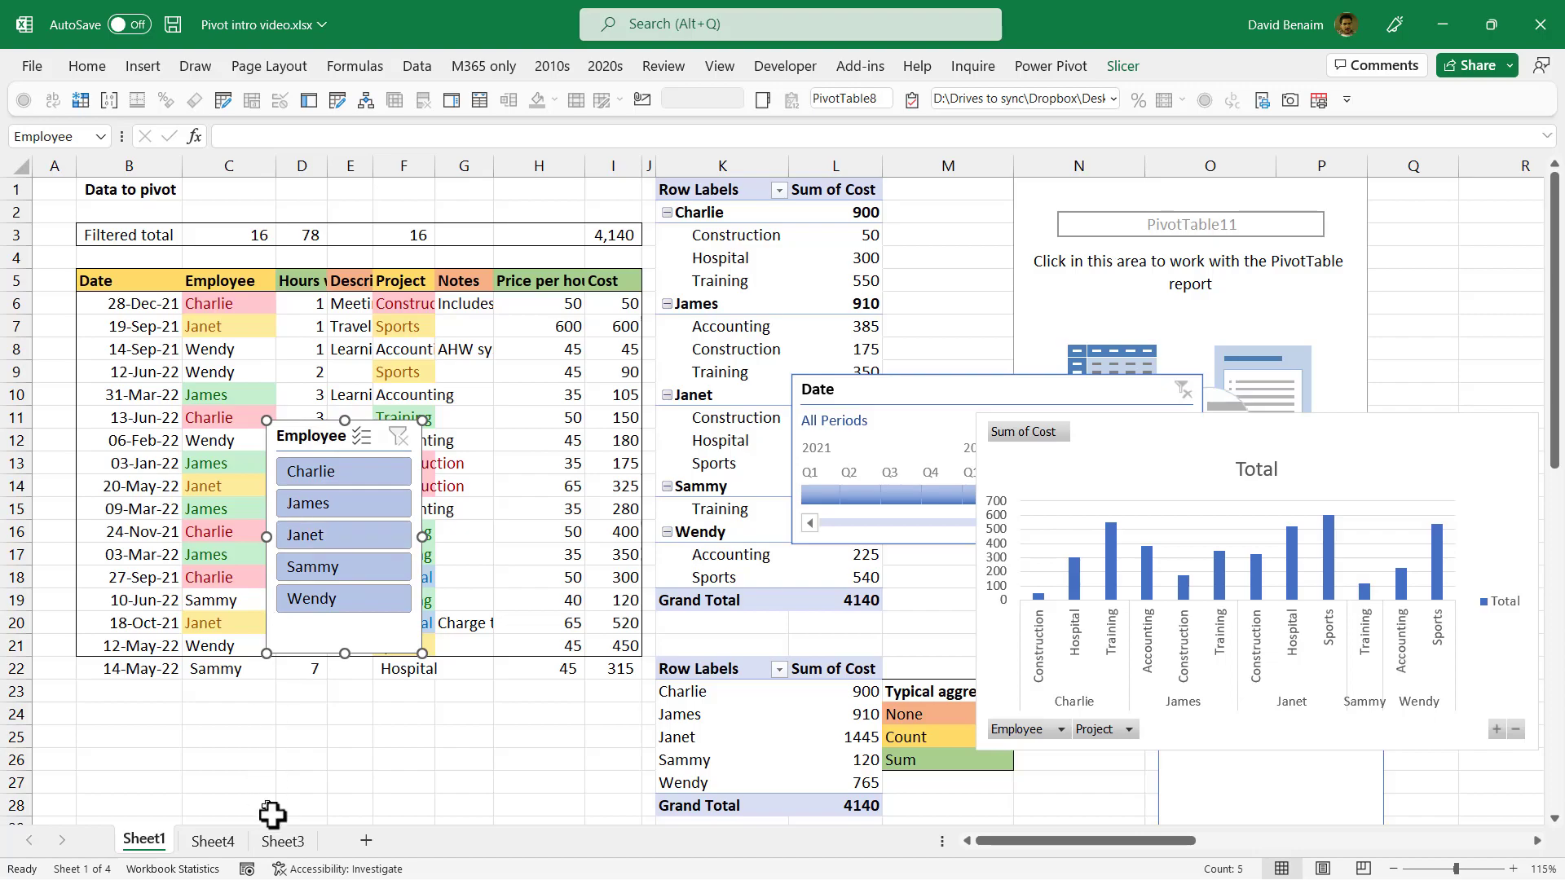
Examine the header rows of the table and the source range on Sheet3, including the merge option for header cells.
left_click(281, 841)
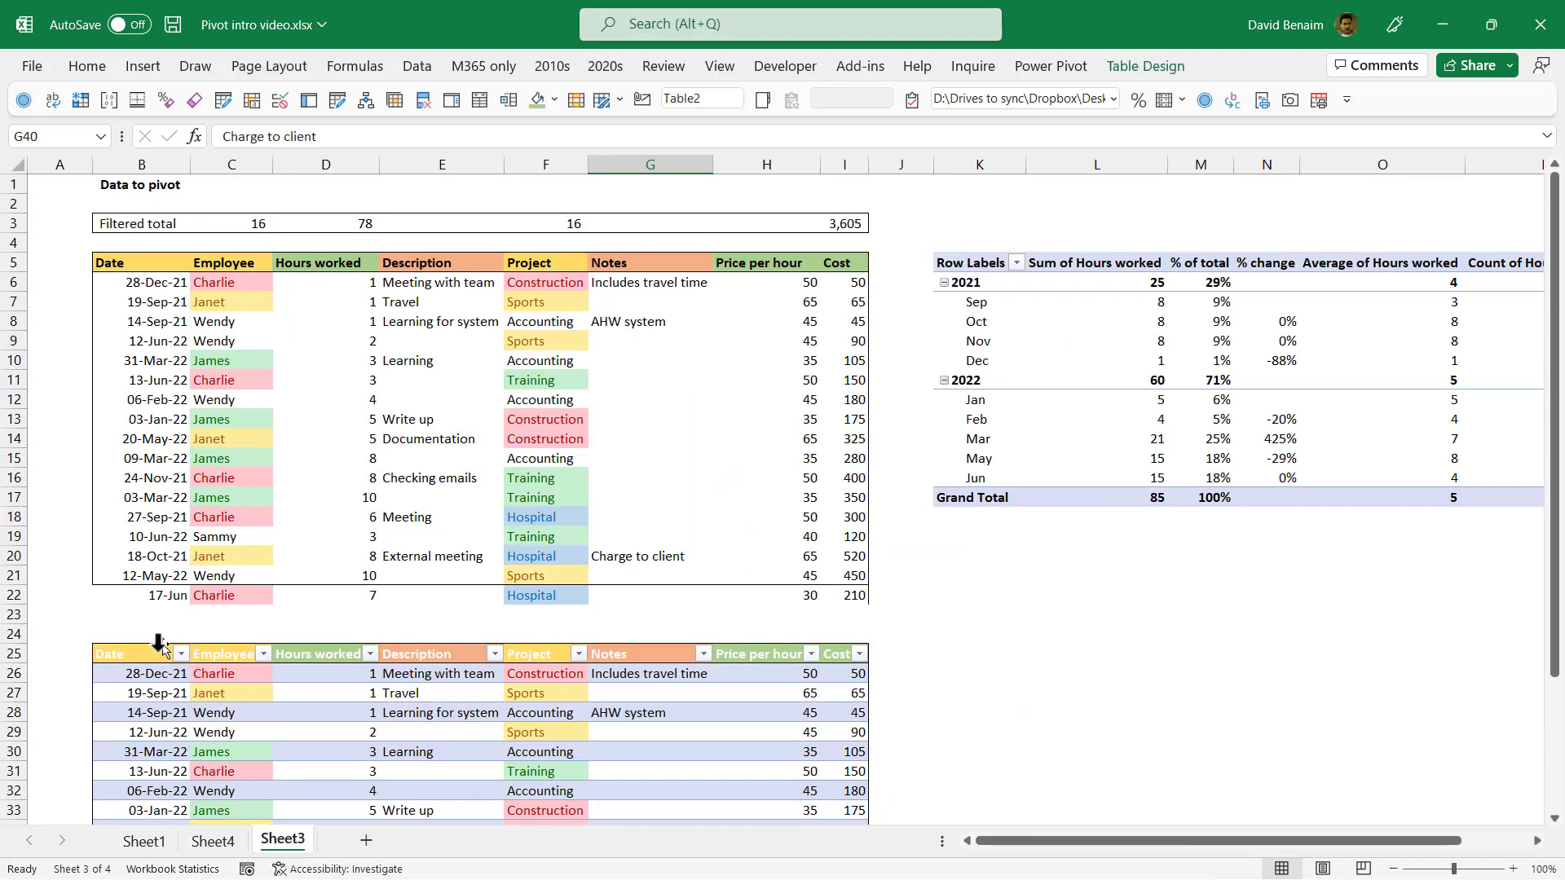
left_click_drag(154, 654, 835, 651)
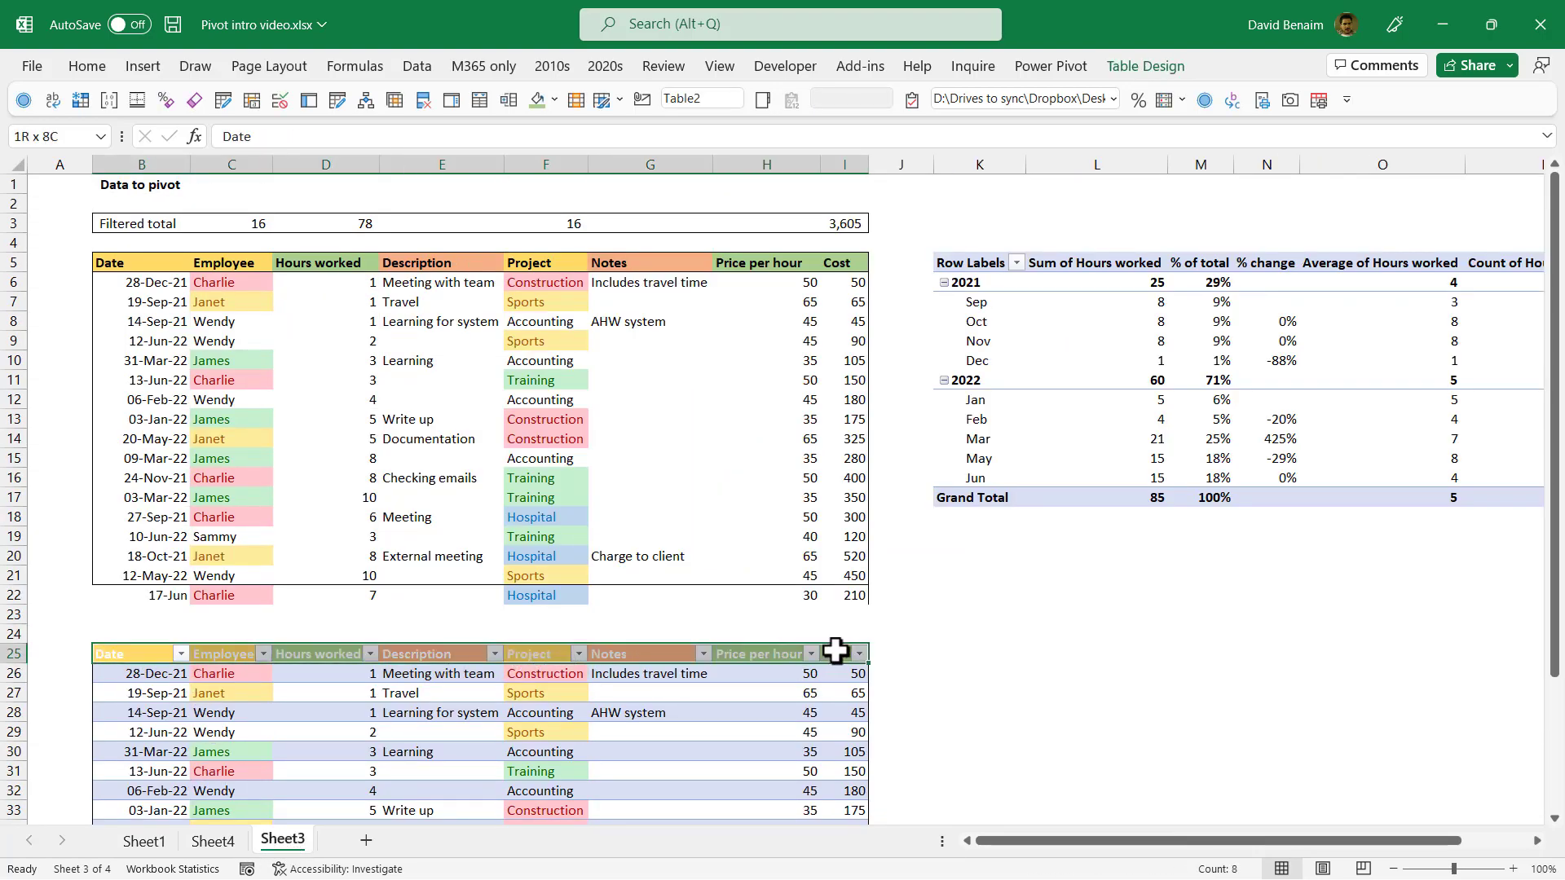
left_click(525, 691)
left_click_drag(154, 651, 845, 650)
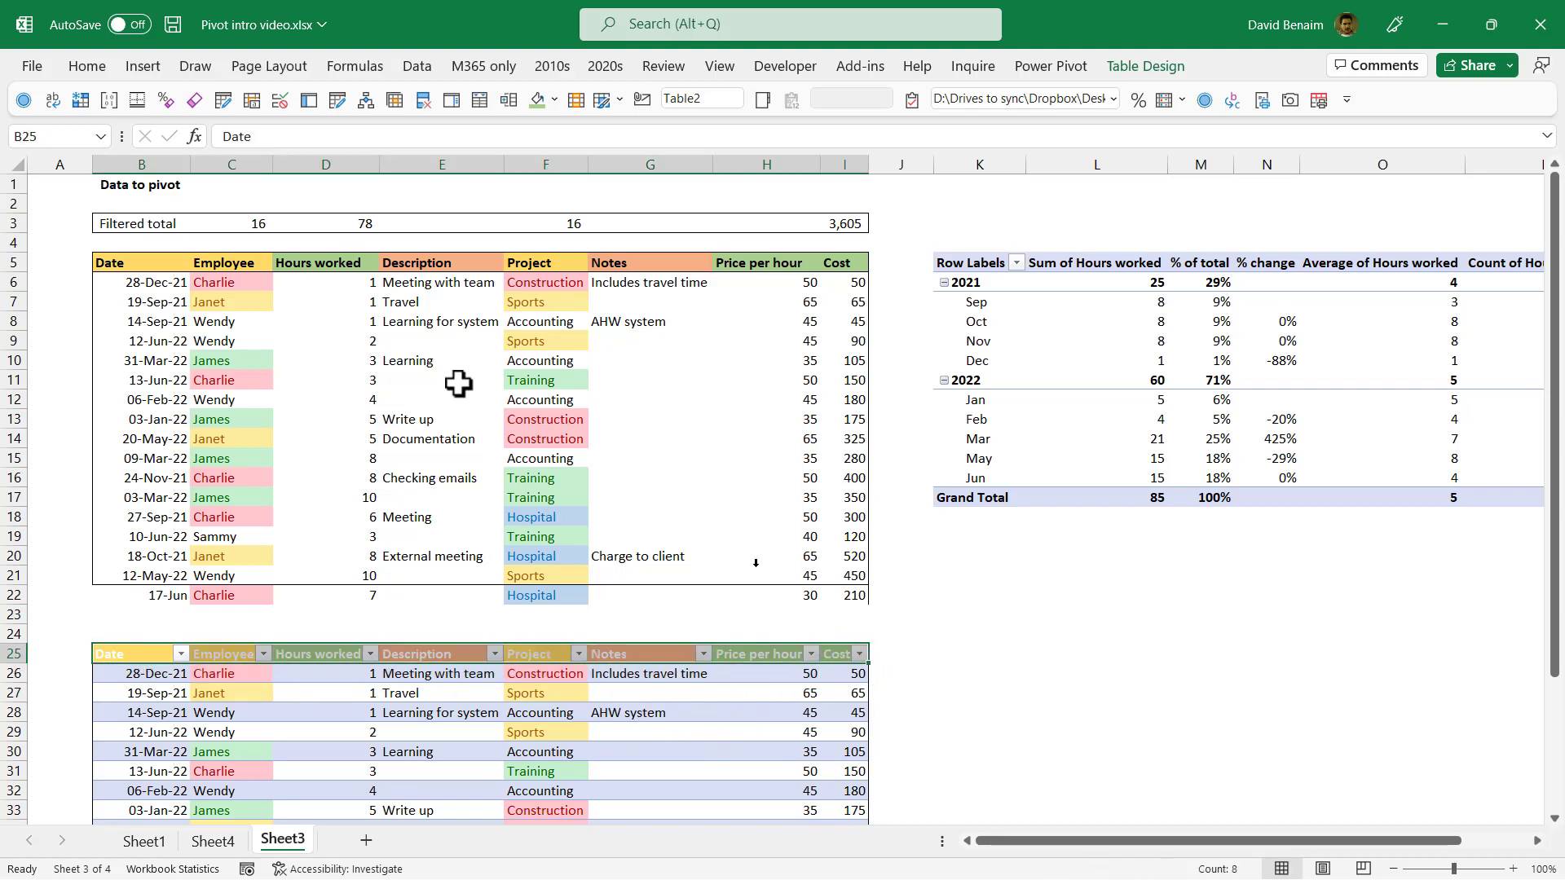
left_click(88, 66)
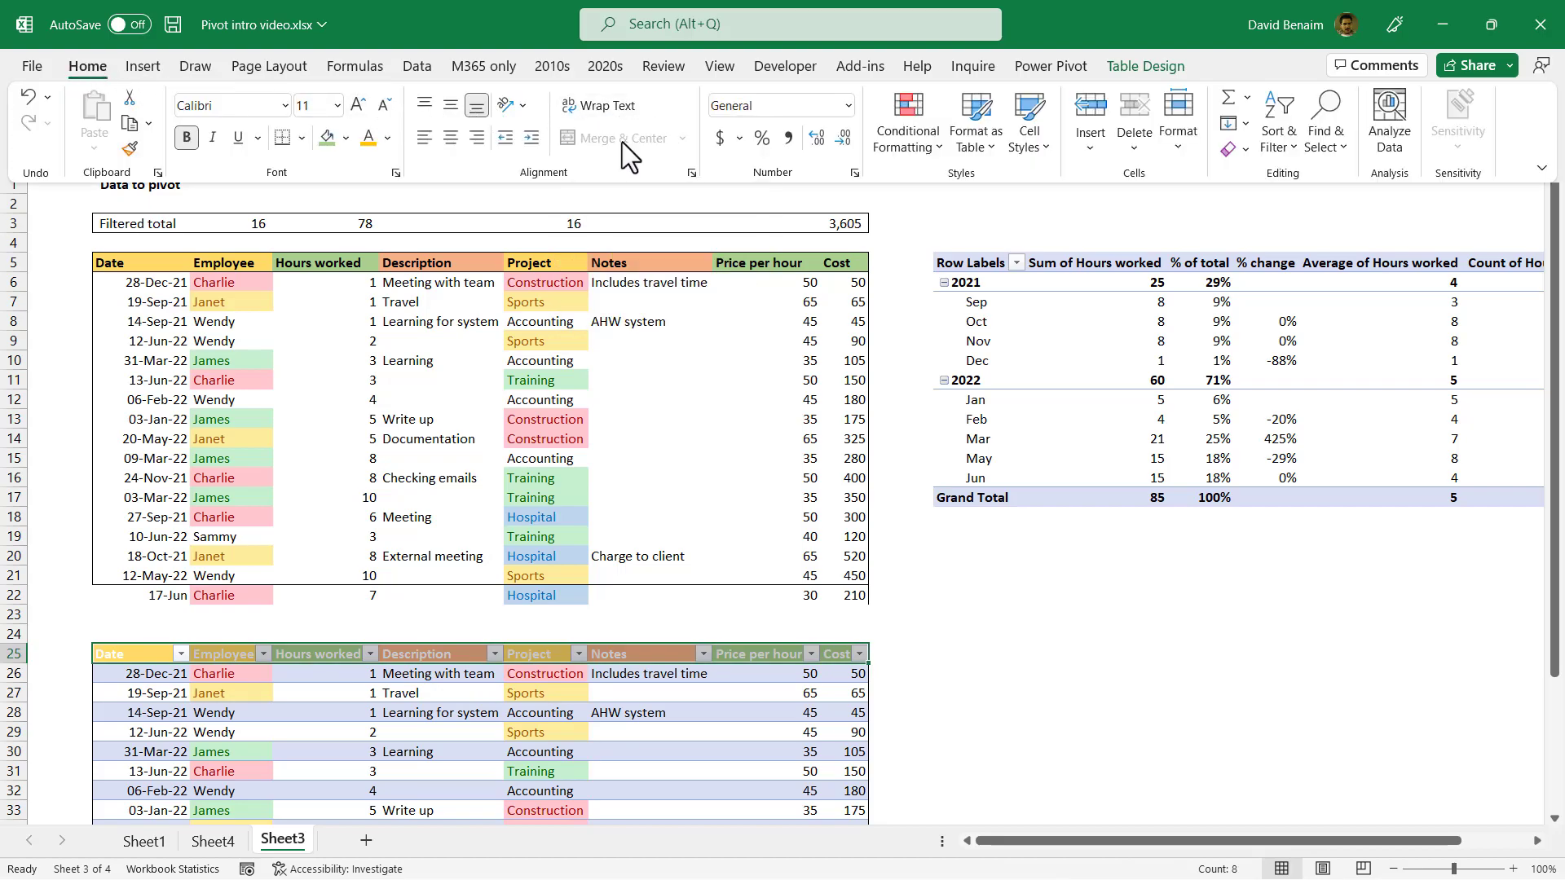
left_click(175, 262)
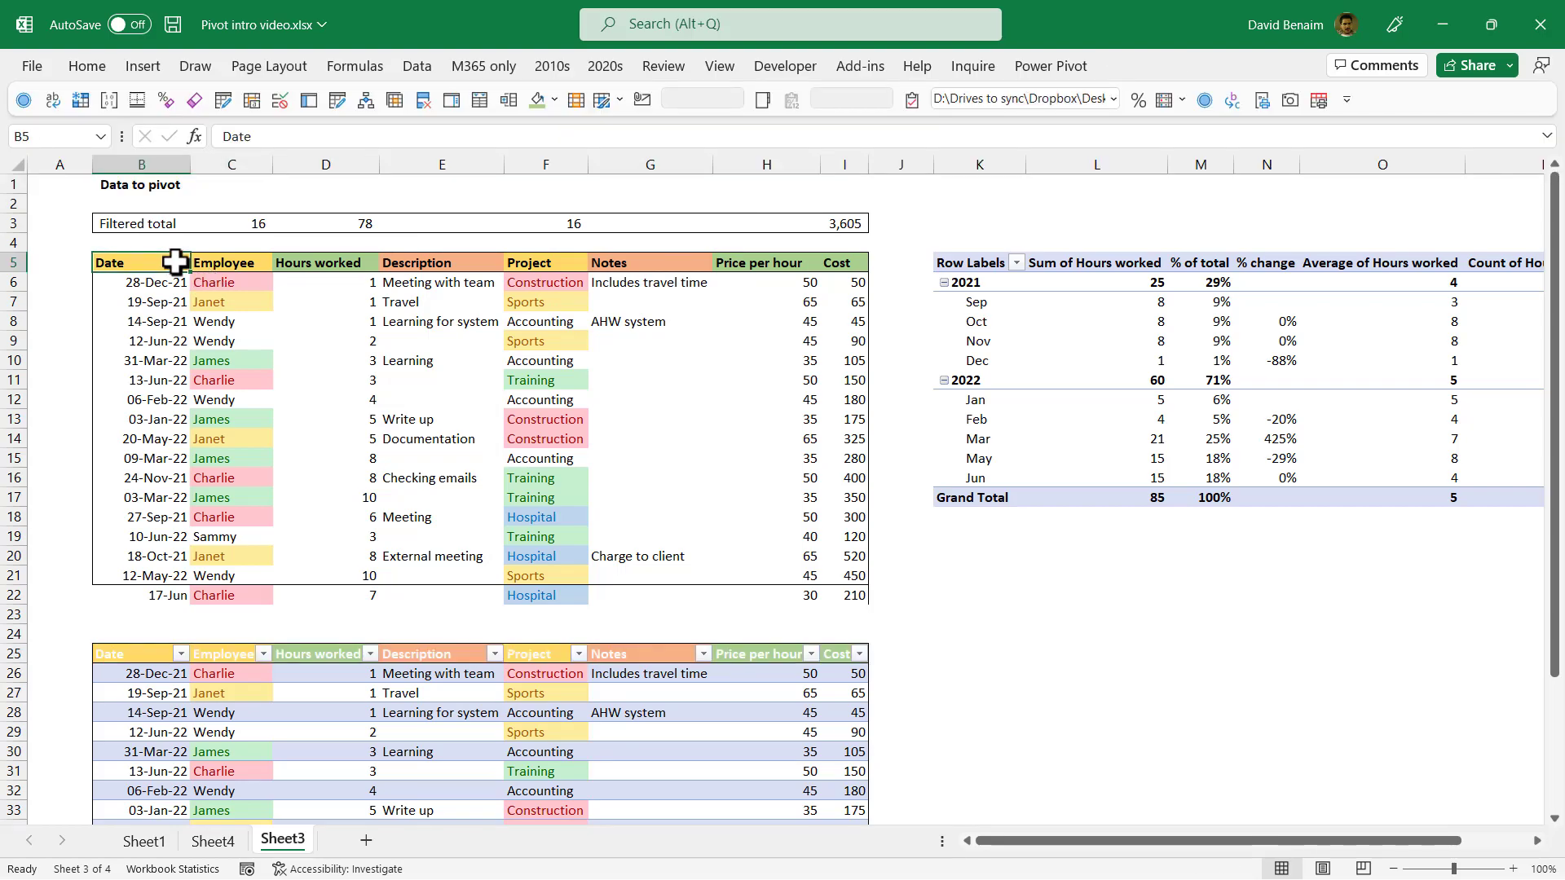
left_click(10, 262)
left_click_drag(20, 253, 29, 267)
Try to create a PivotTable on a new worksheet from the two-row-header range A4:H9 on Sheet5.
left_click(253, 271)
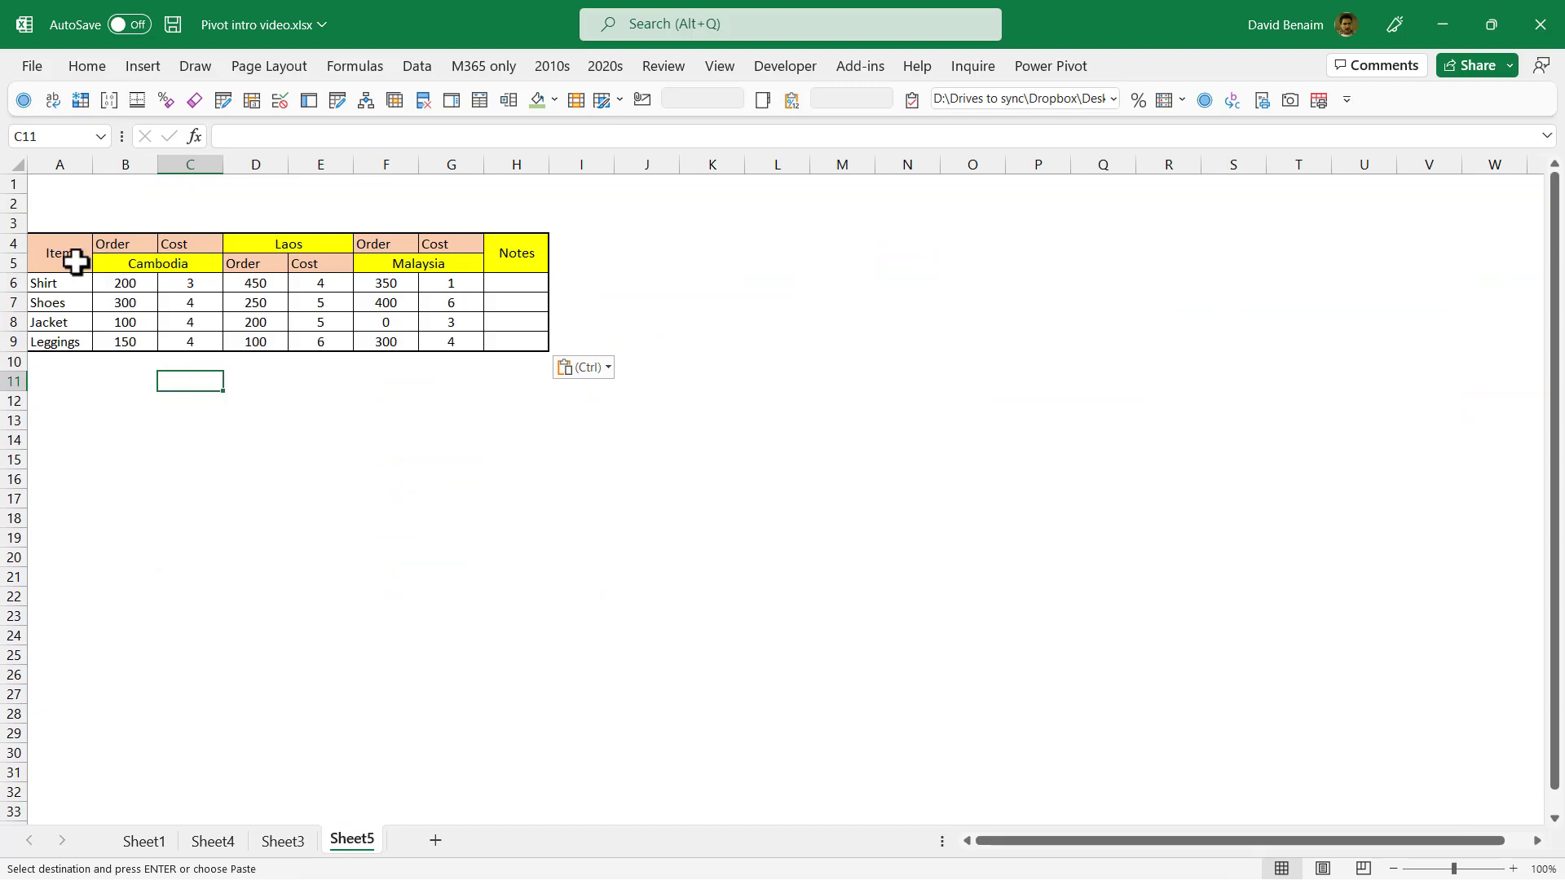
left_click_drag(77, 261, 108, 262)
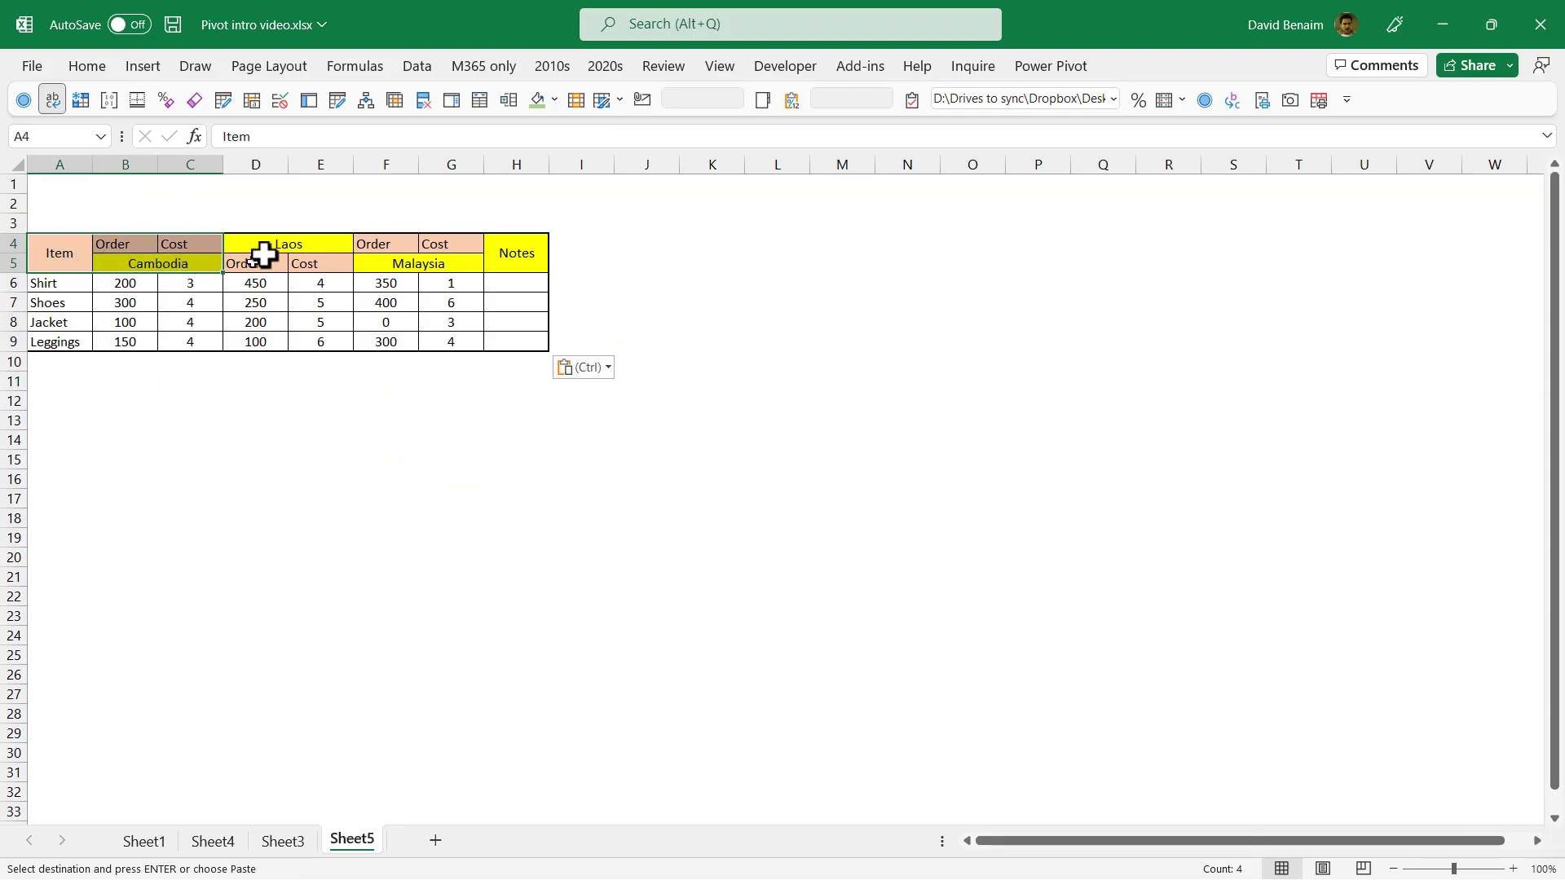
left_click_drag(286, 244, 541, 265)
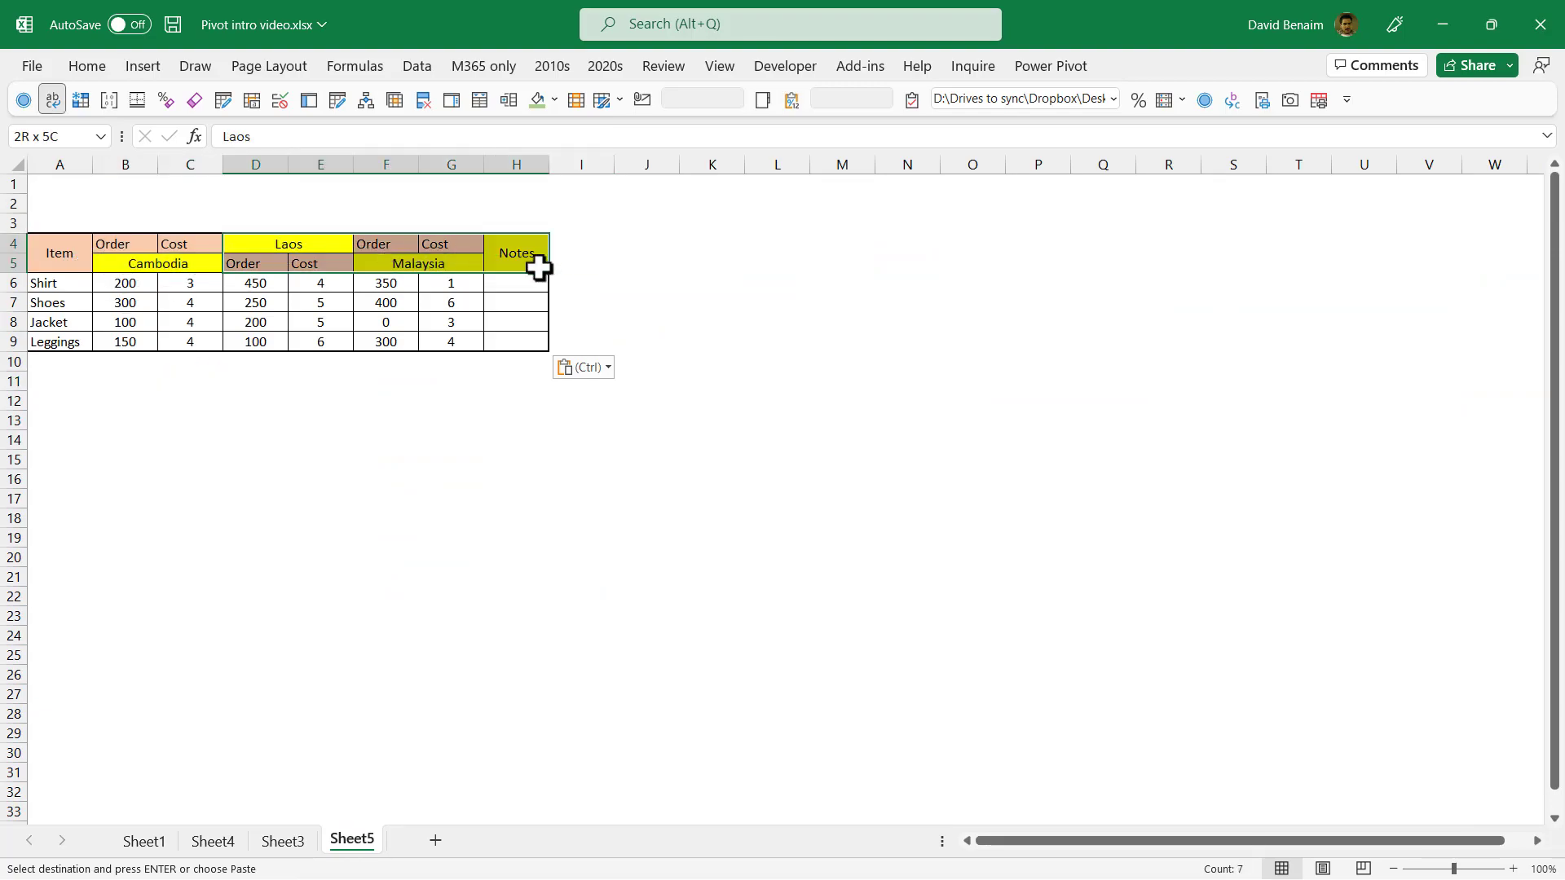
left_click_drag(63, 252, 546, 342)
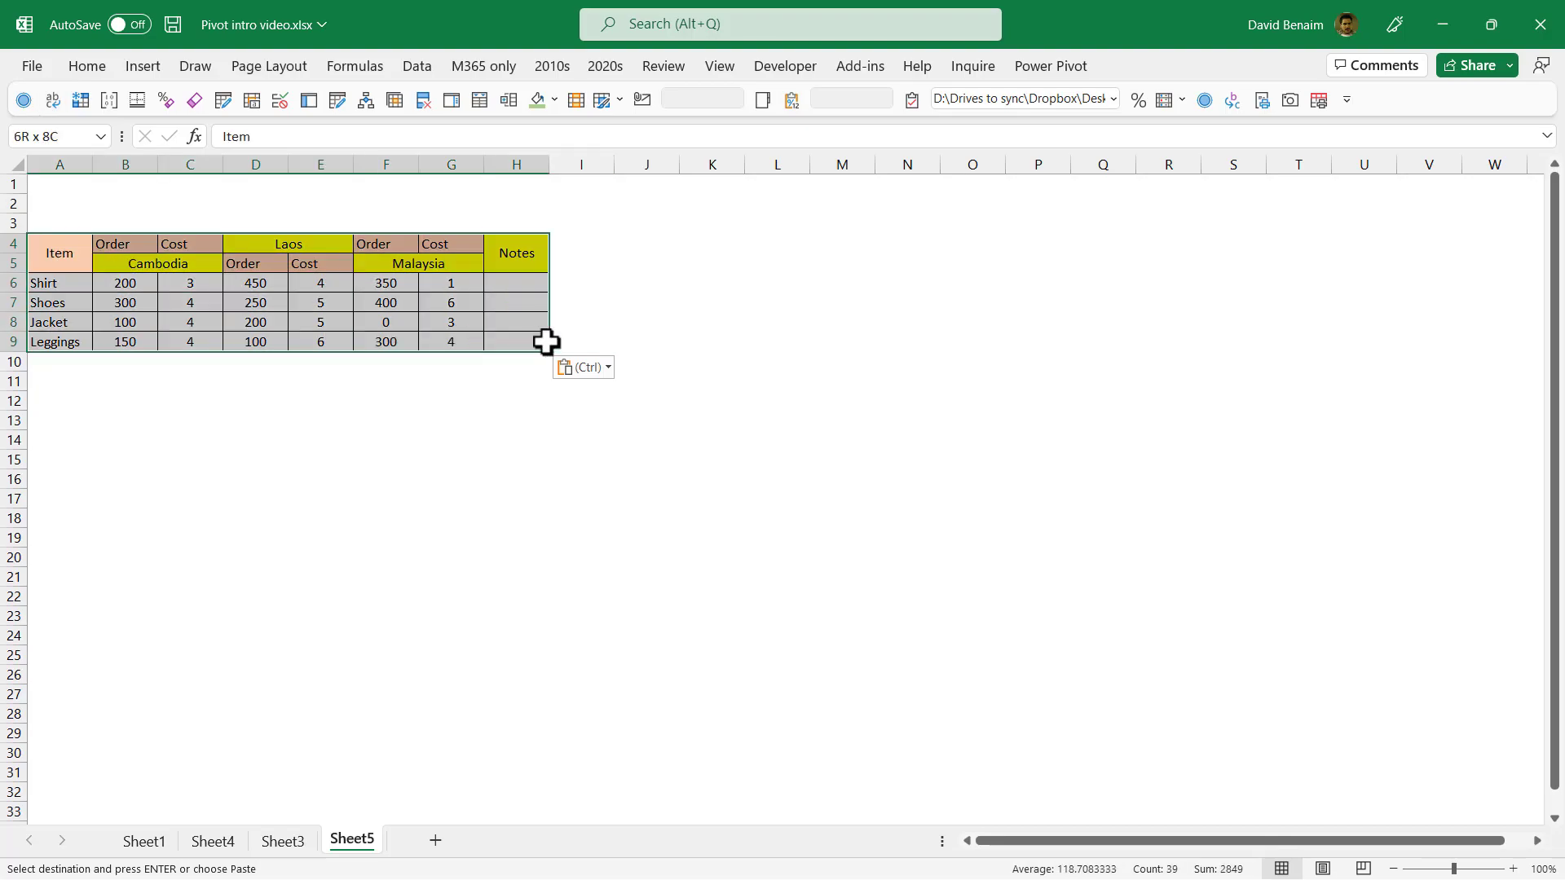
left_click(146, 72)
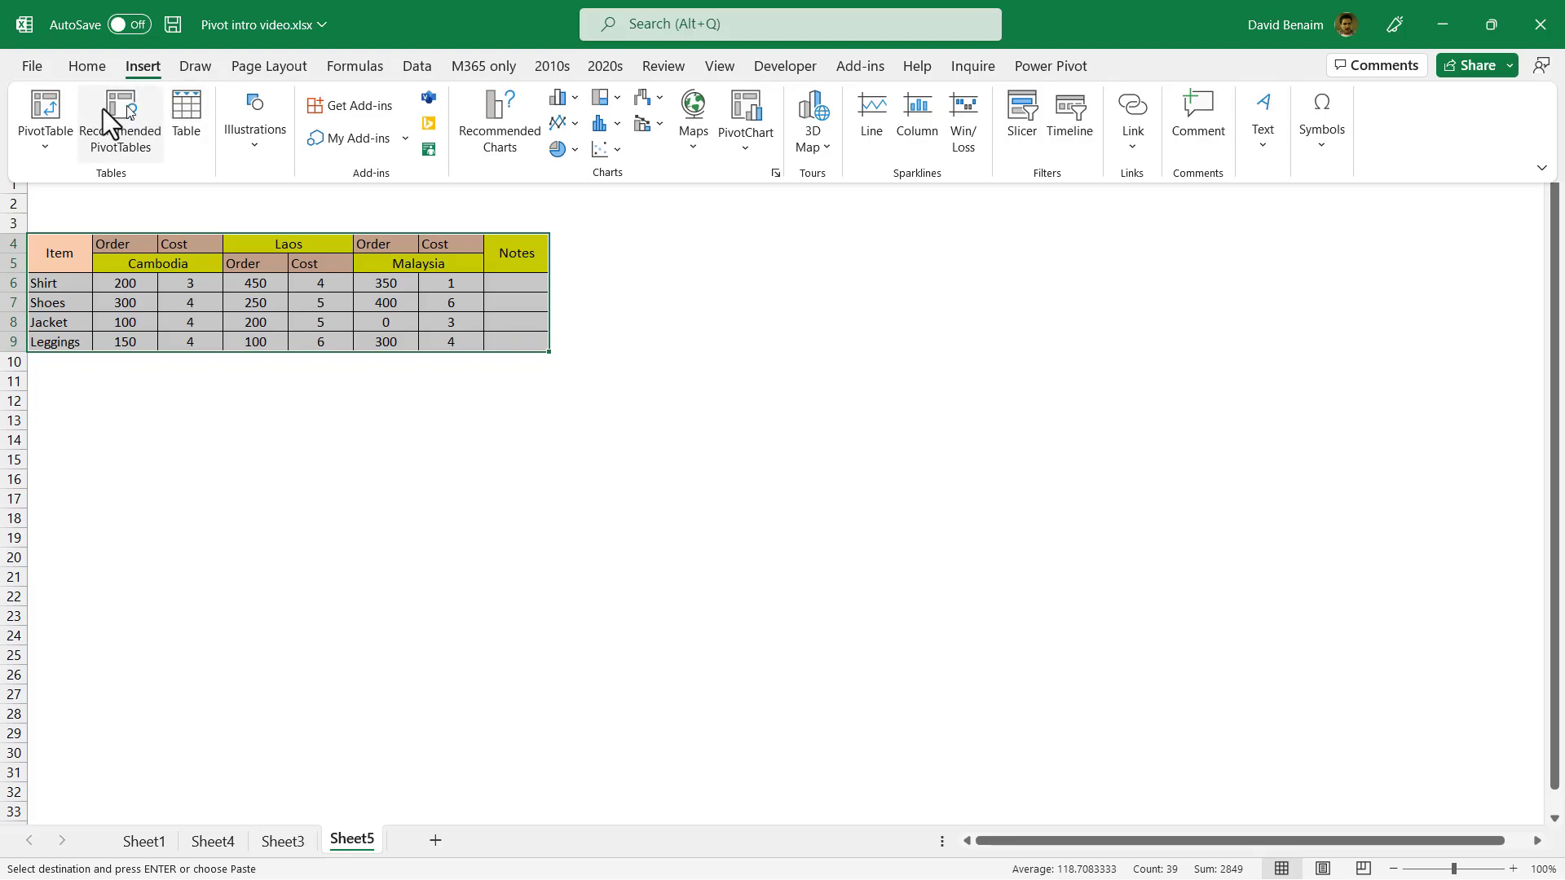
left_click(47, 110)
left_click(1300, 662)
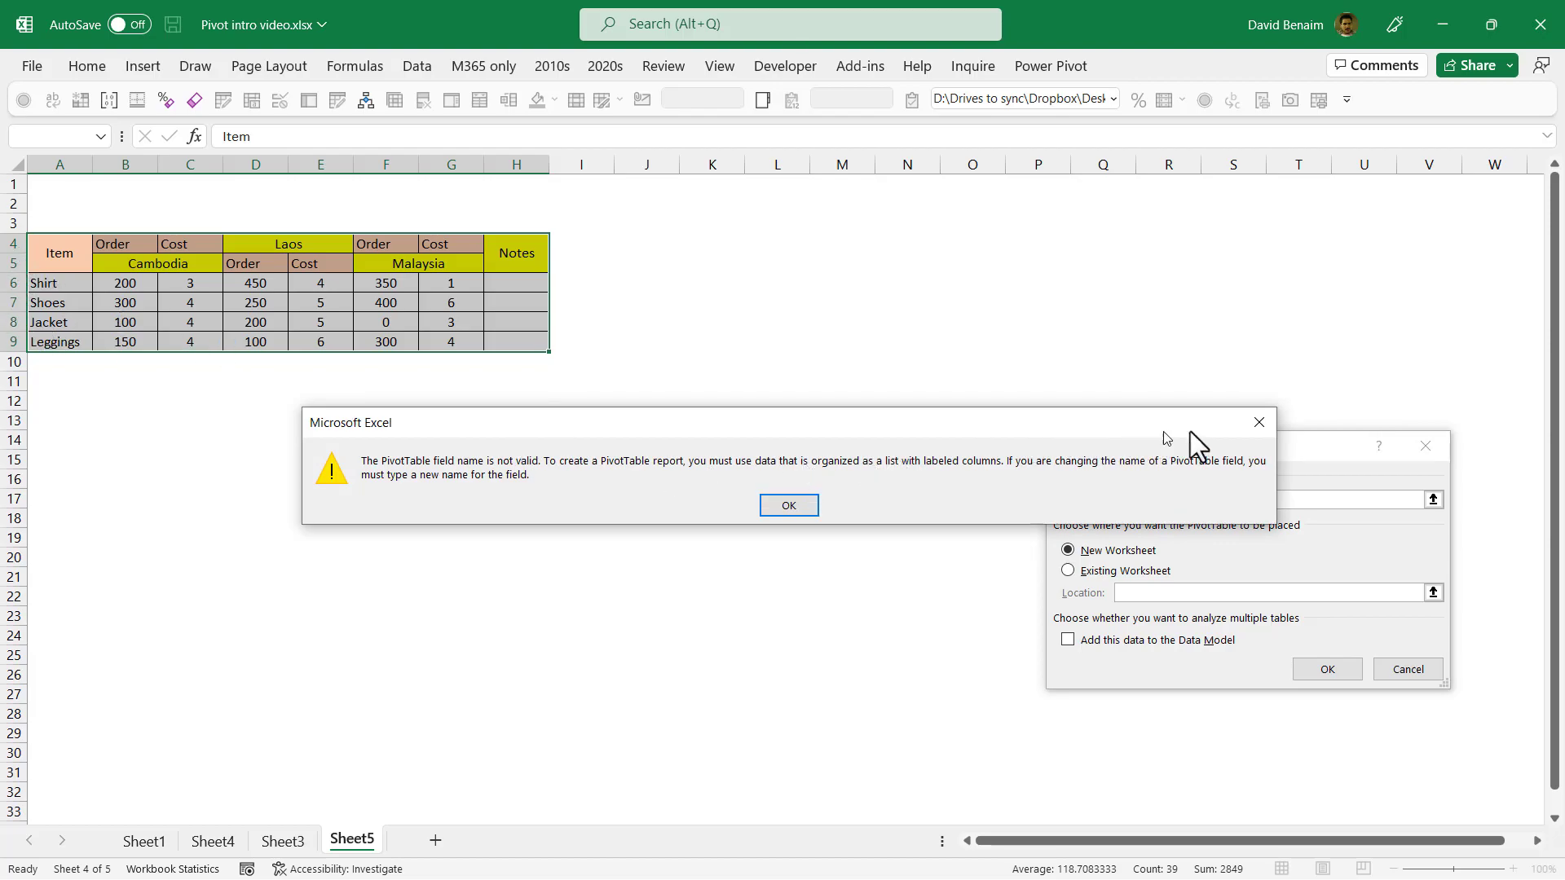
left_click(1246, 430)
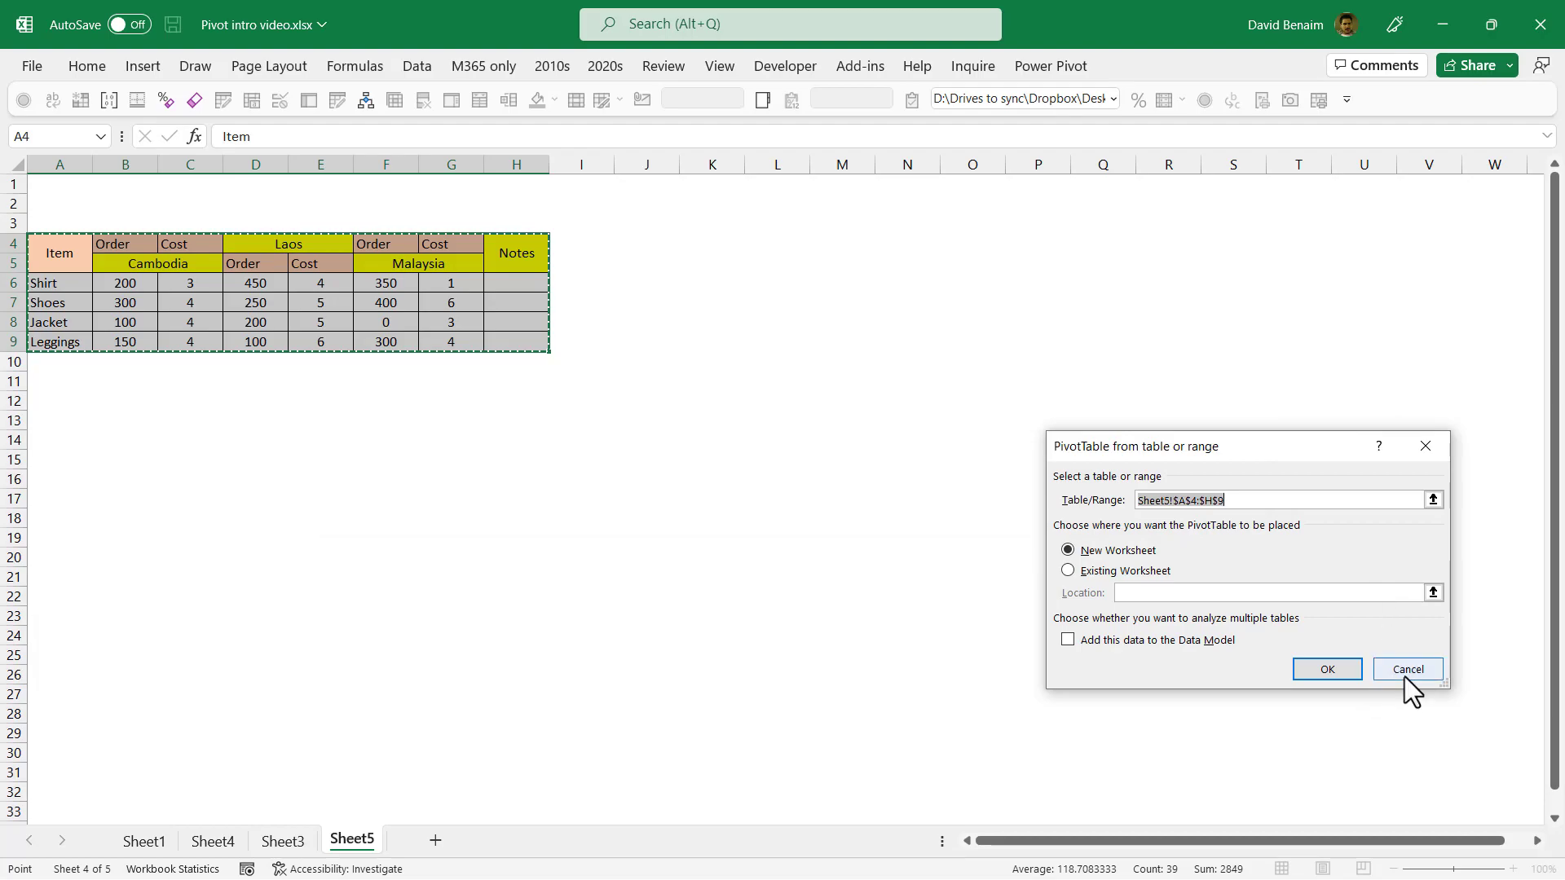
left_click(1405, 674)
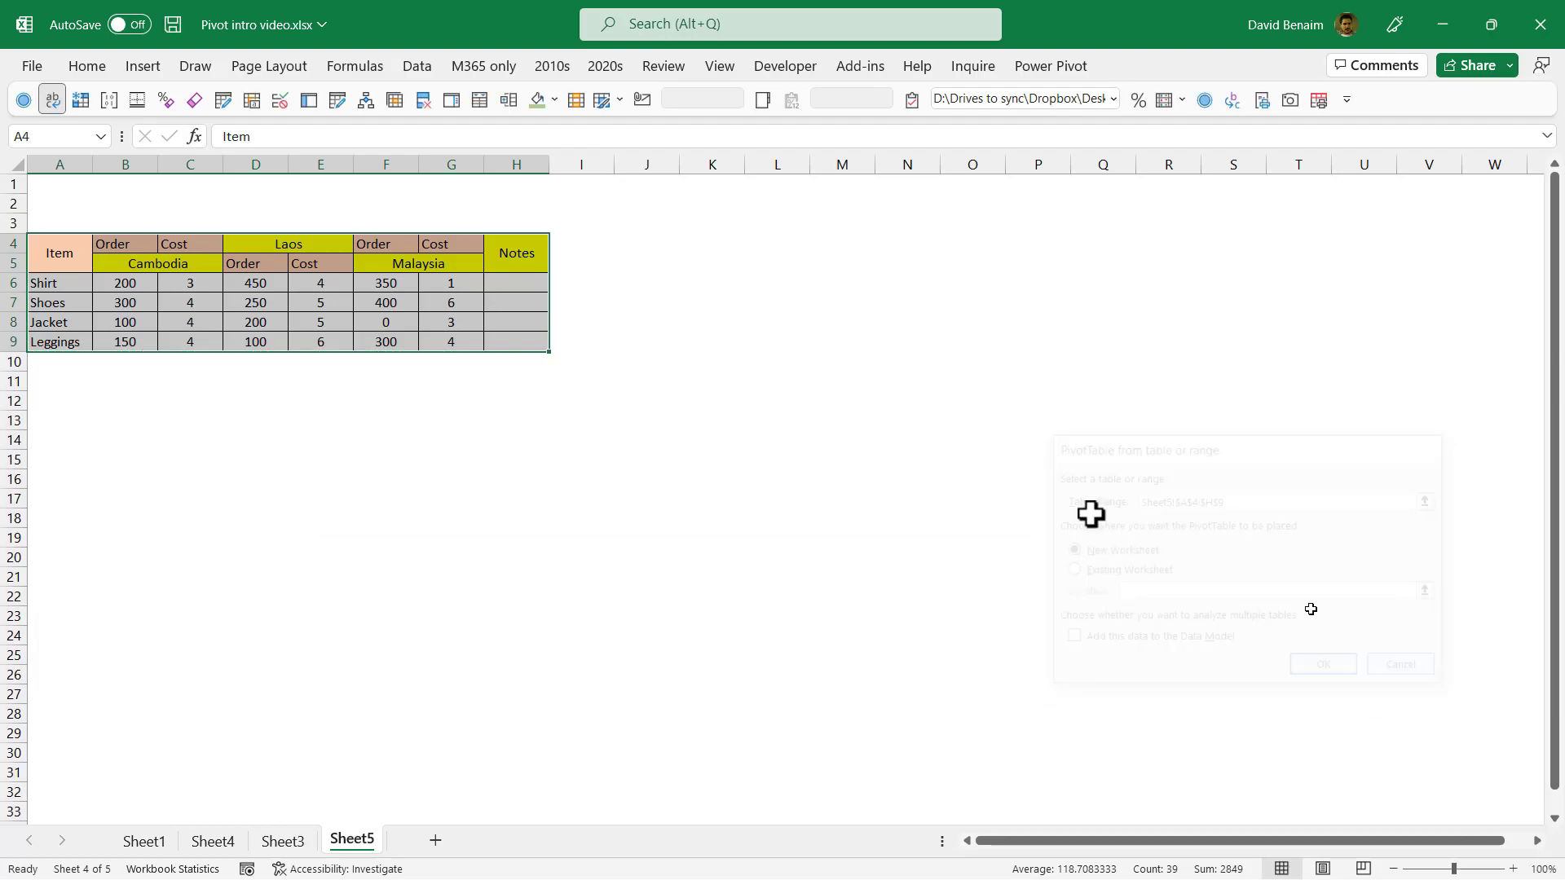
Use Analyze Data on the Sheet5 range to insert the suggested PivotTable of 'Laos Order' and 'Order Cambodia' by 'Item'.
left_click(87, 67)
left_click(1388, 135)
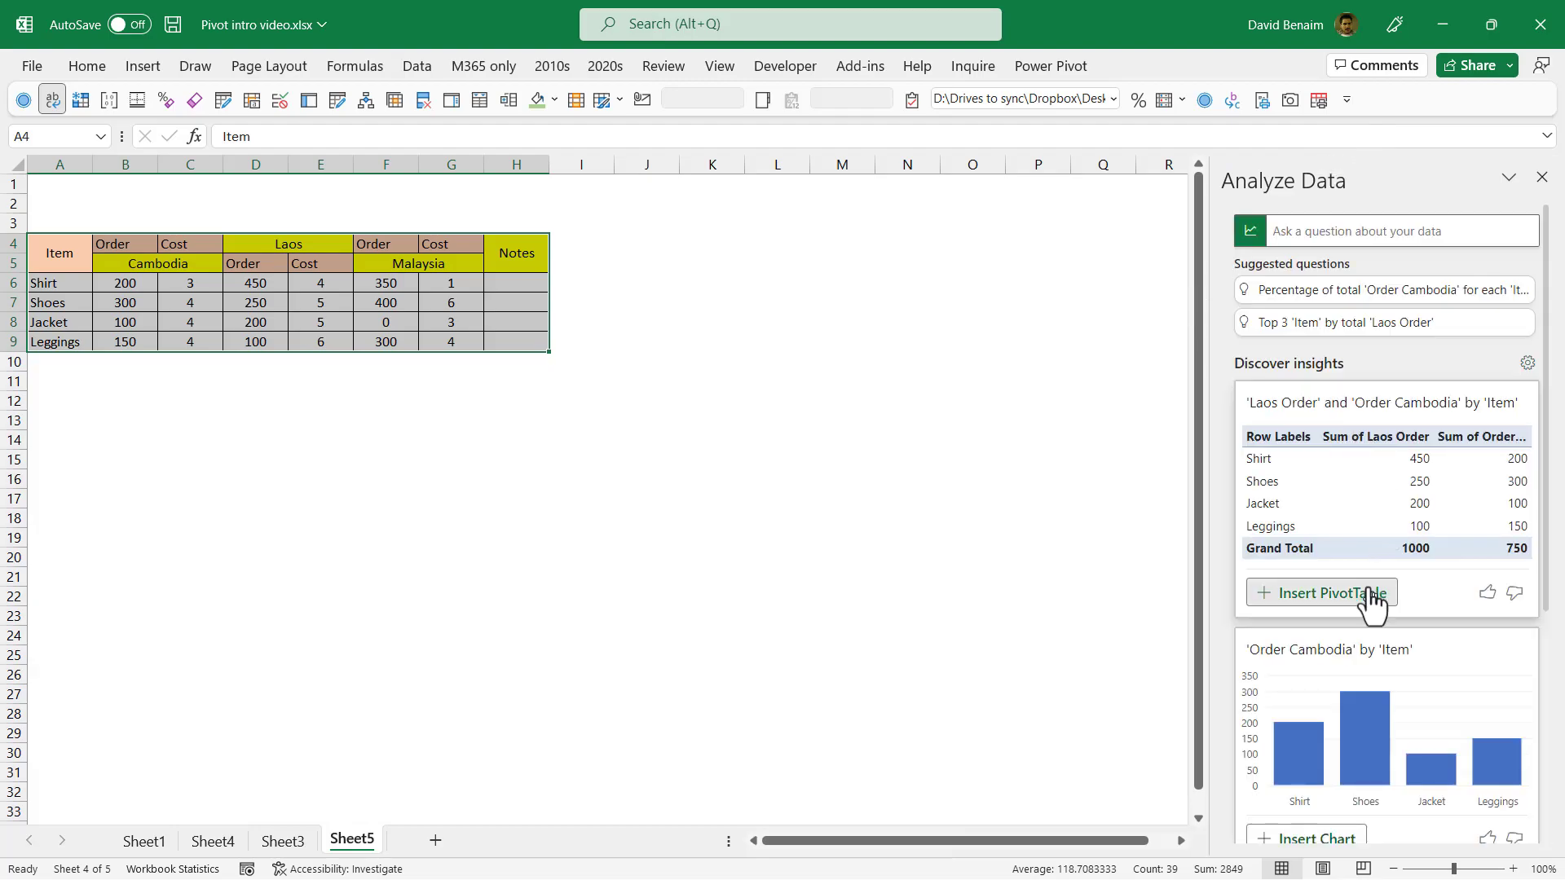
left_click(1372, 596)
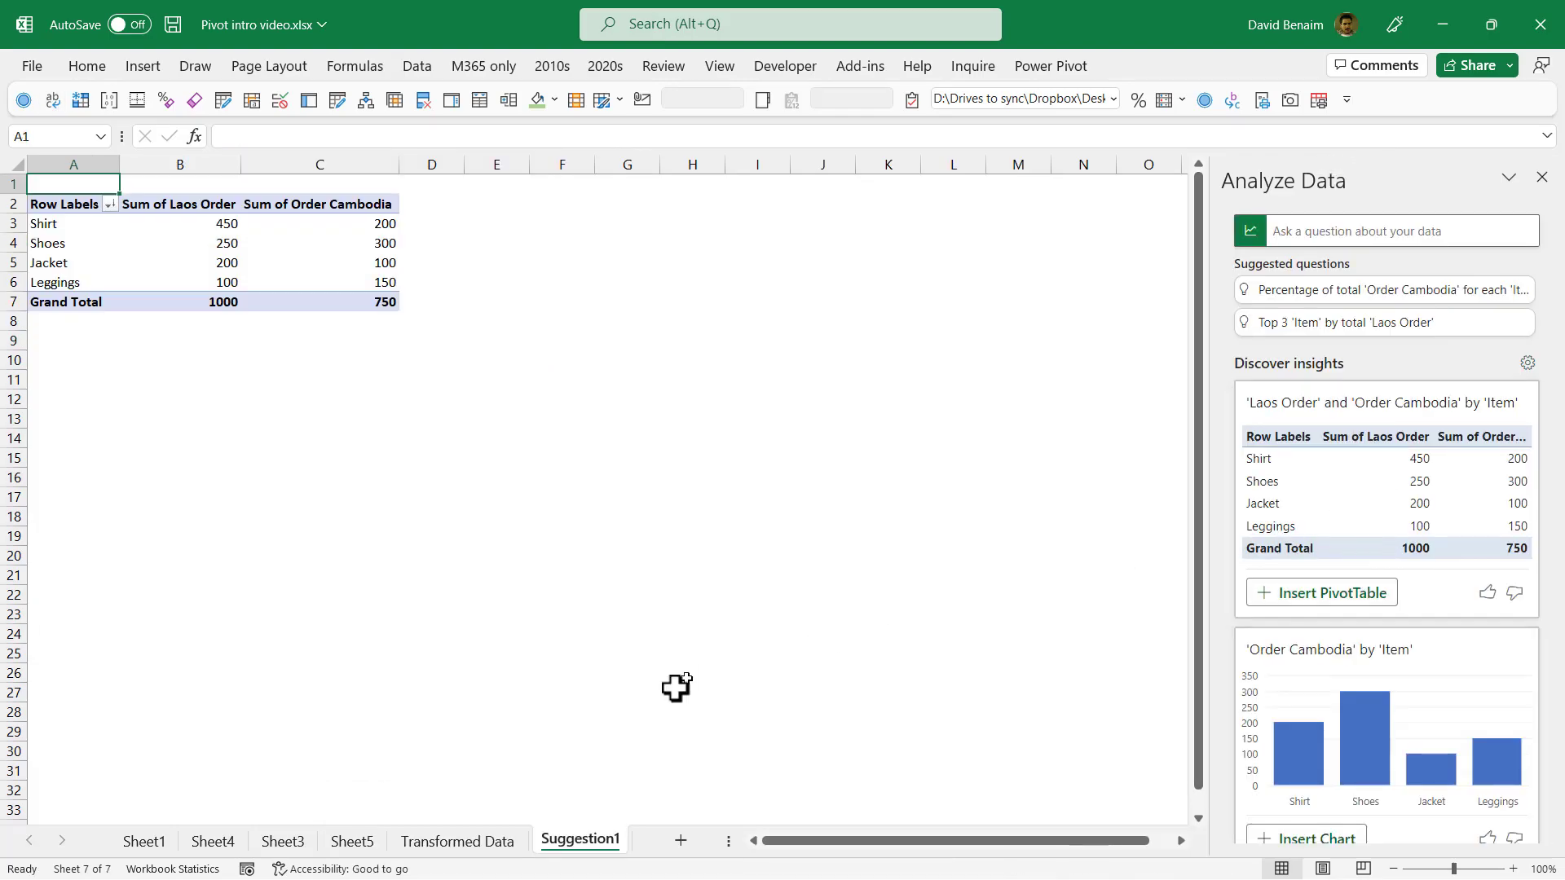
left_click(202, 233)
left_click(220, 285)
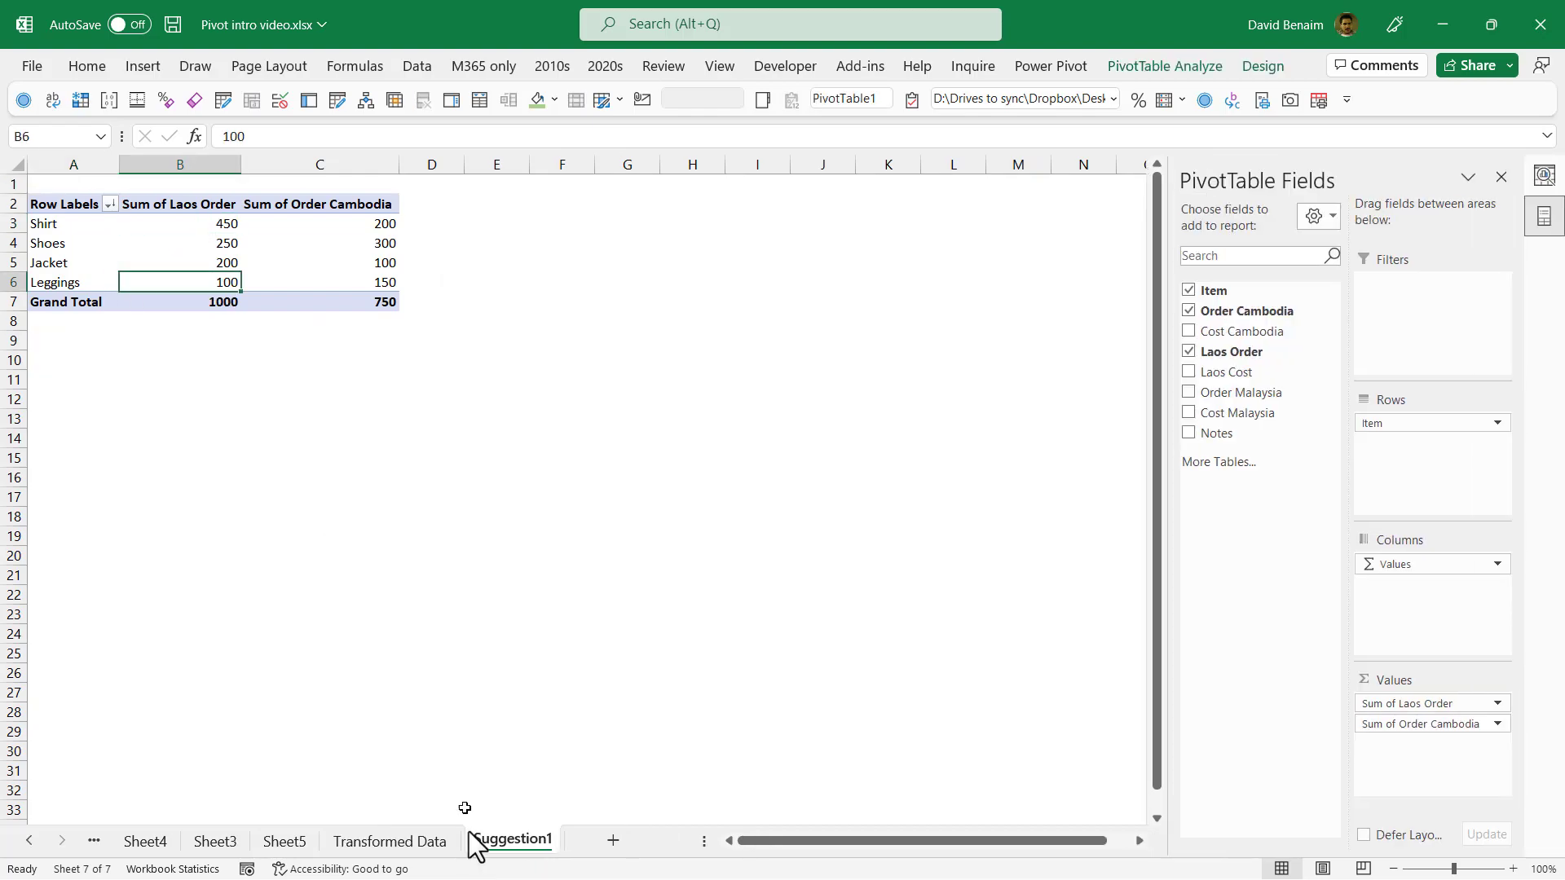
Autofit columns C to J on the Transformed Data sheet and compare its single-header layout with the original range on Sheet5.
left_click(424, 843)
left_click_drag(192, 282, 623, 280)
left_click_drag(196, 163, 614, 172)
double_click(615, 164)
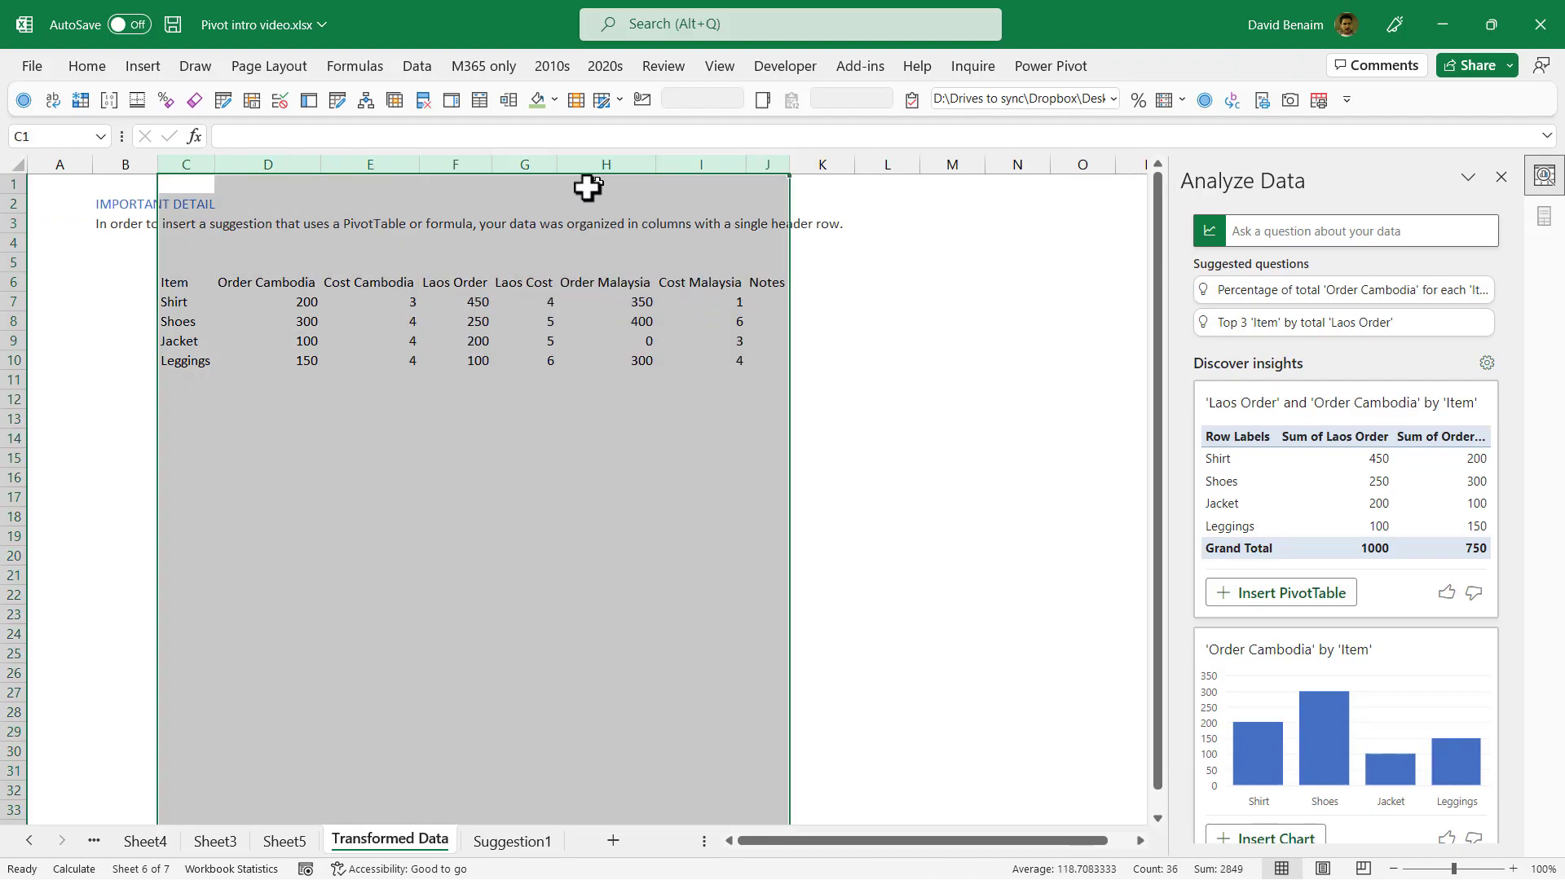
left_click_drag(181, 286, 744, 356)
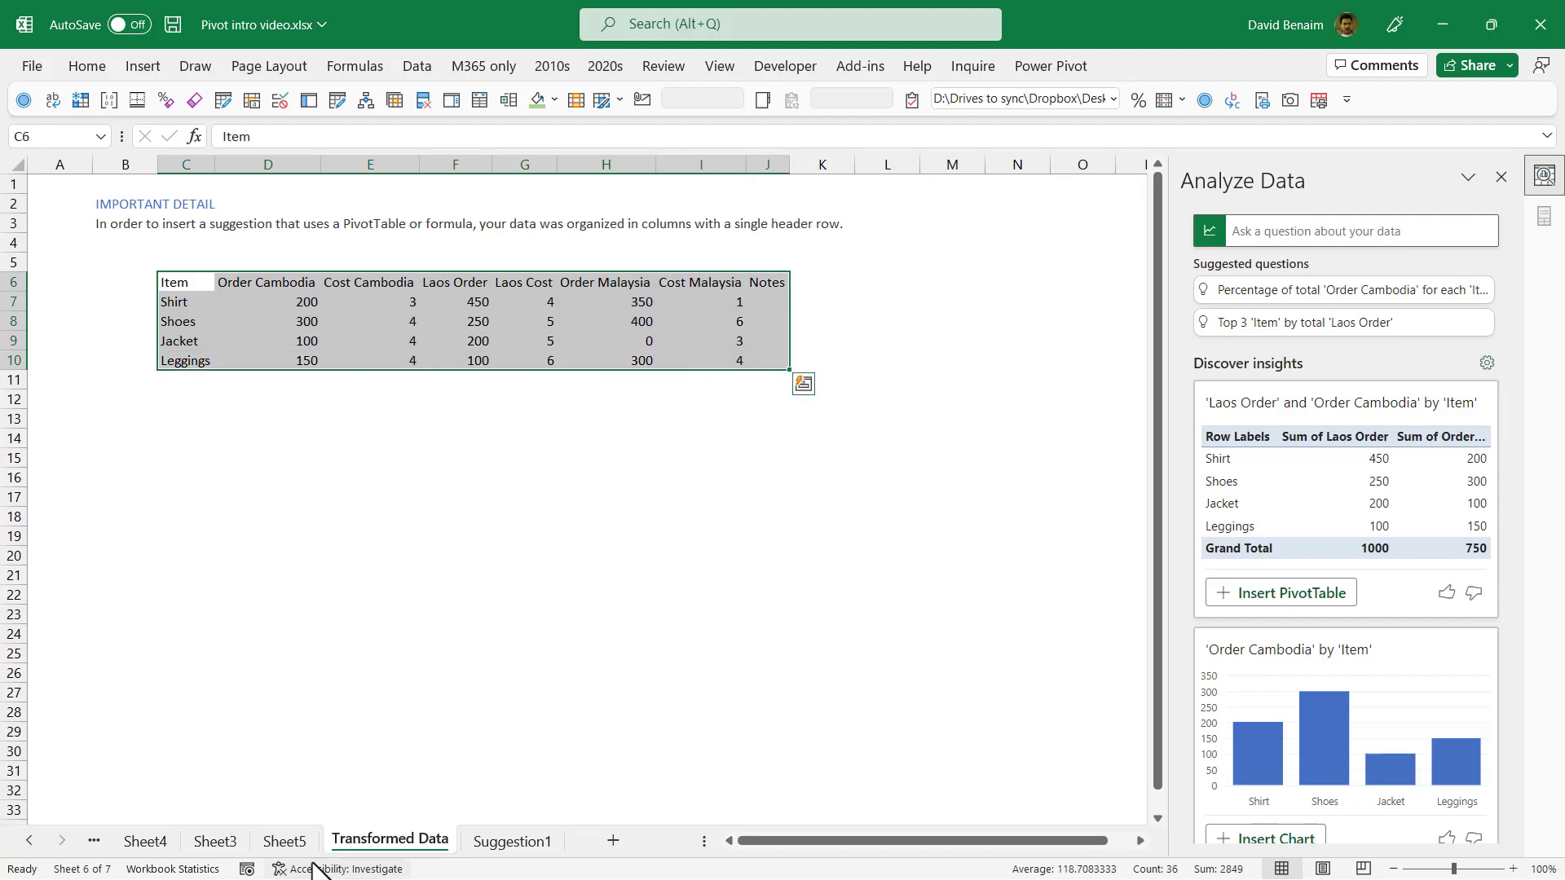
left_click(295, 841)
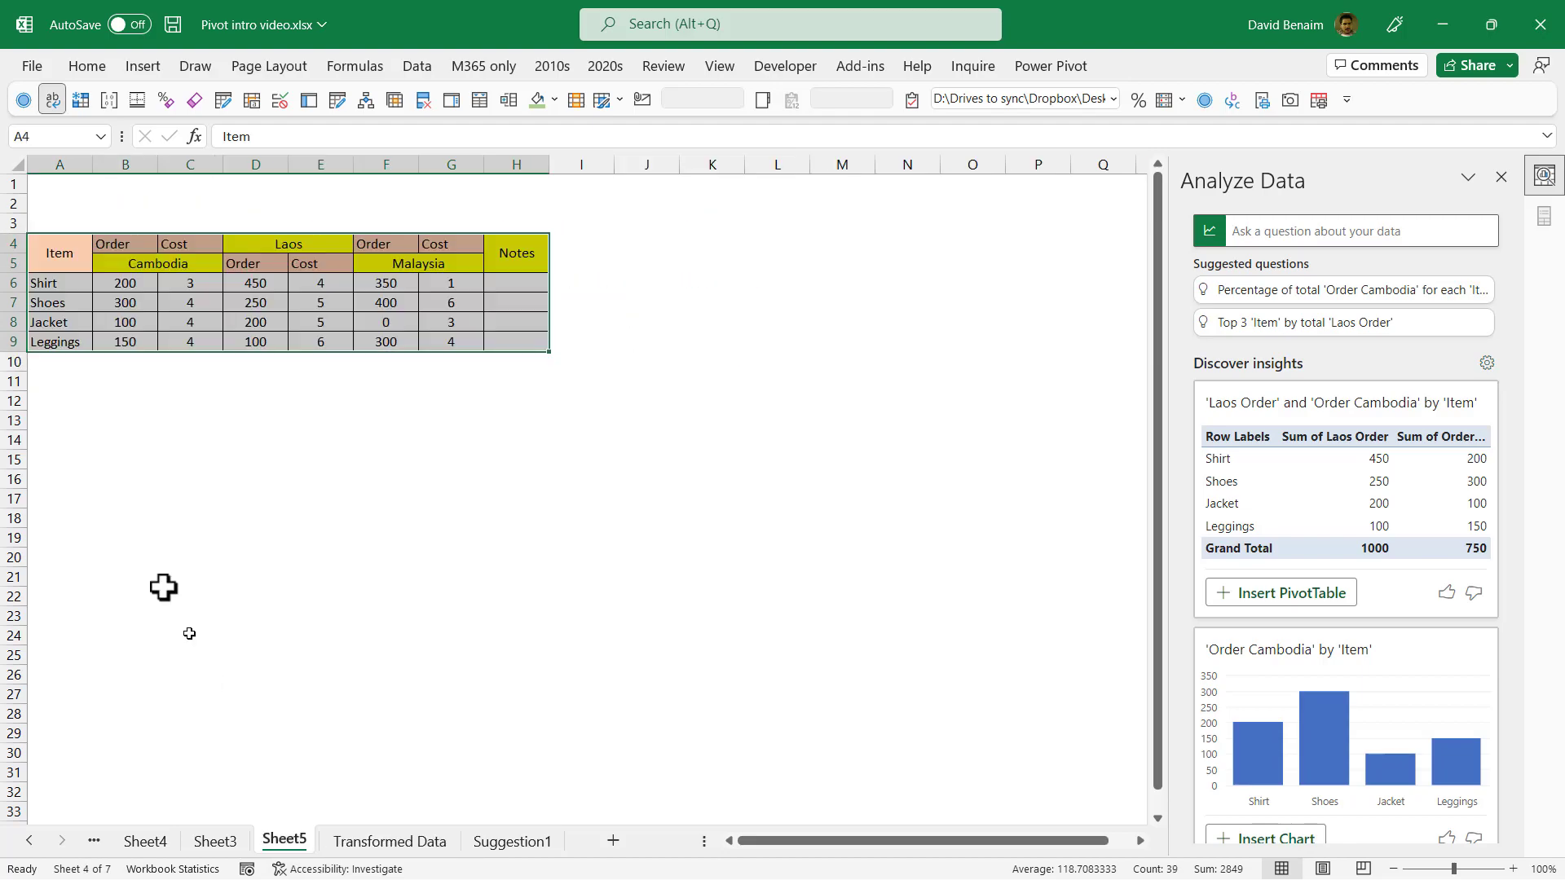
Enter the single-row headers Item, Country, Order, Cost and Notes in cells A12 to E12 of Sheet5.
left_click(85, 403)
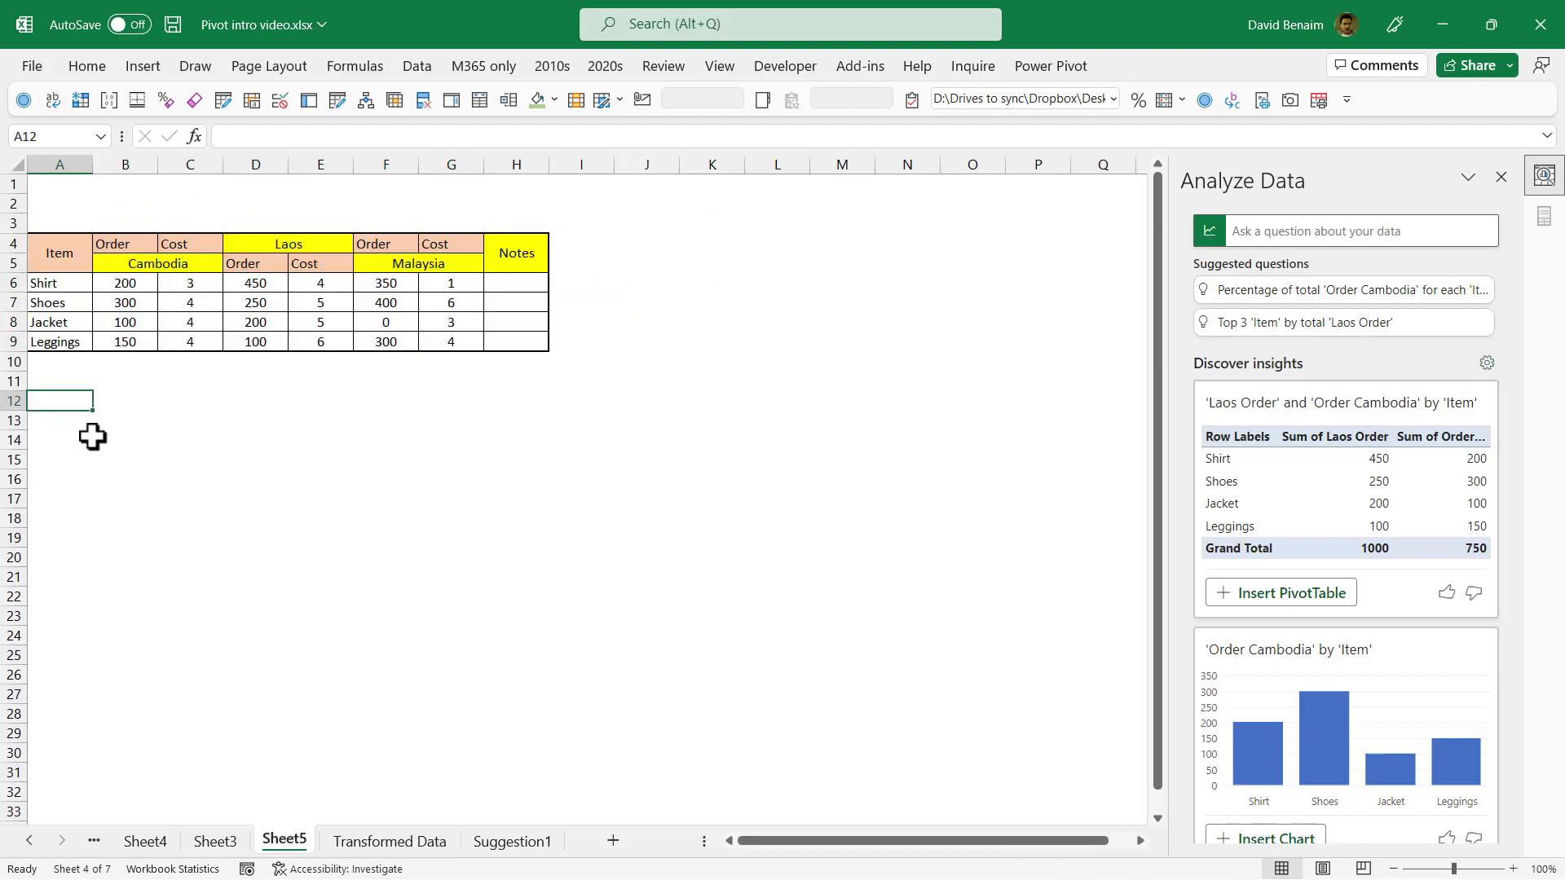
type("Item")
key("Tab")
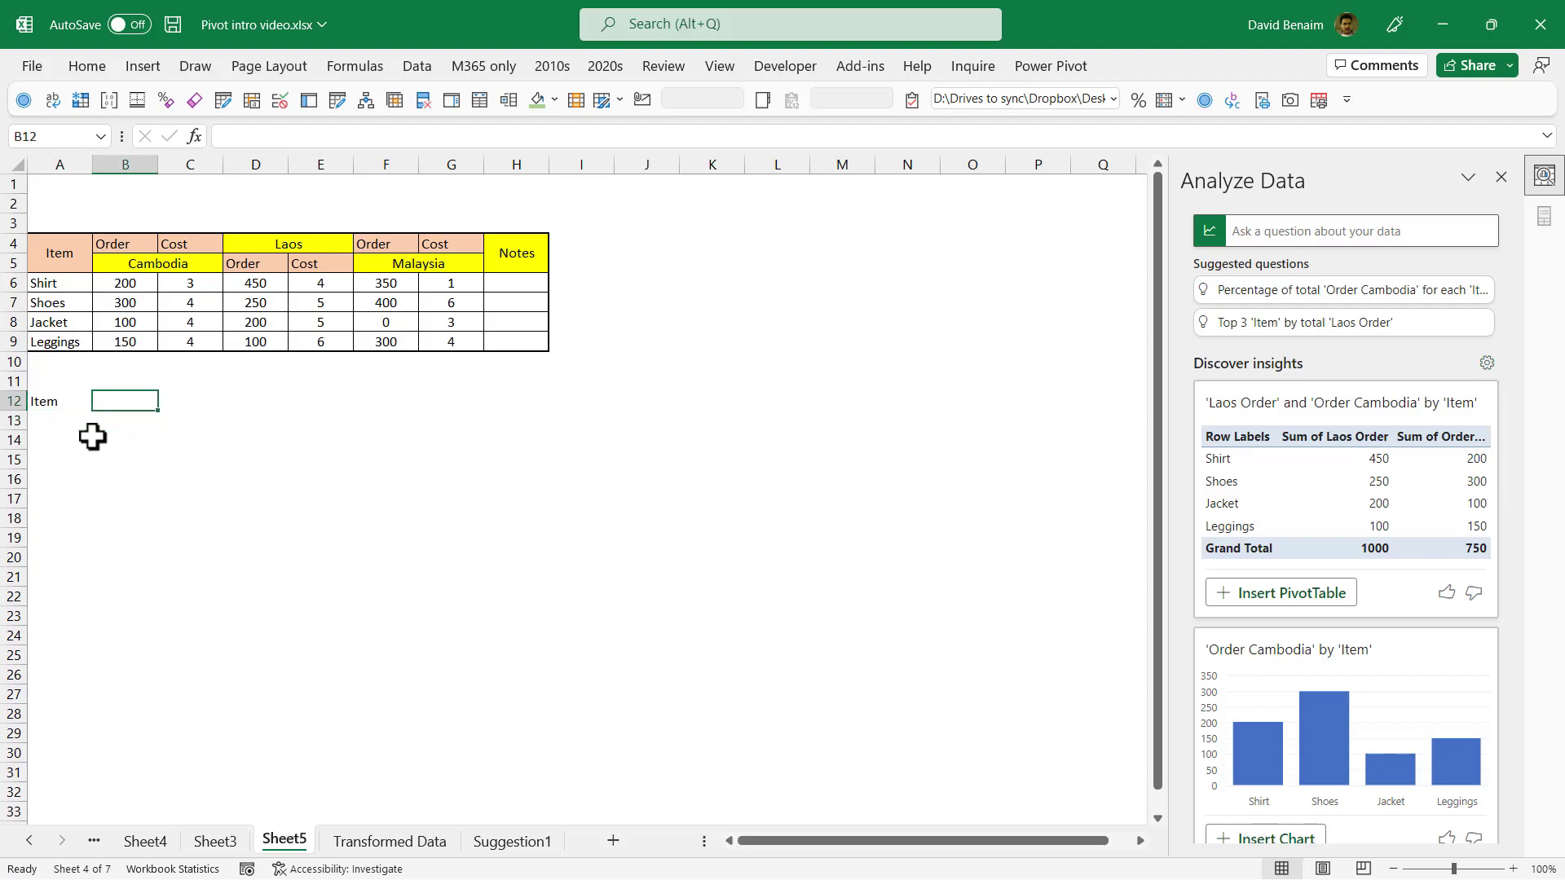
type("Country")
key("Tab")
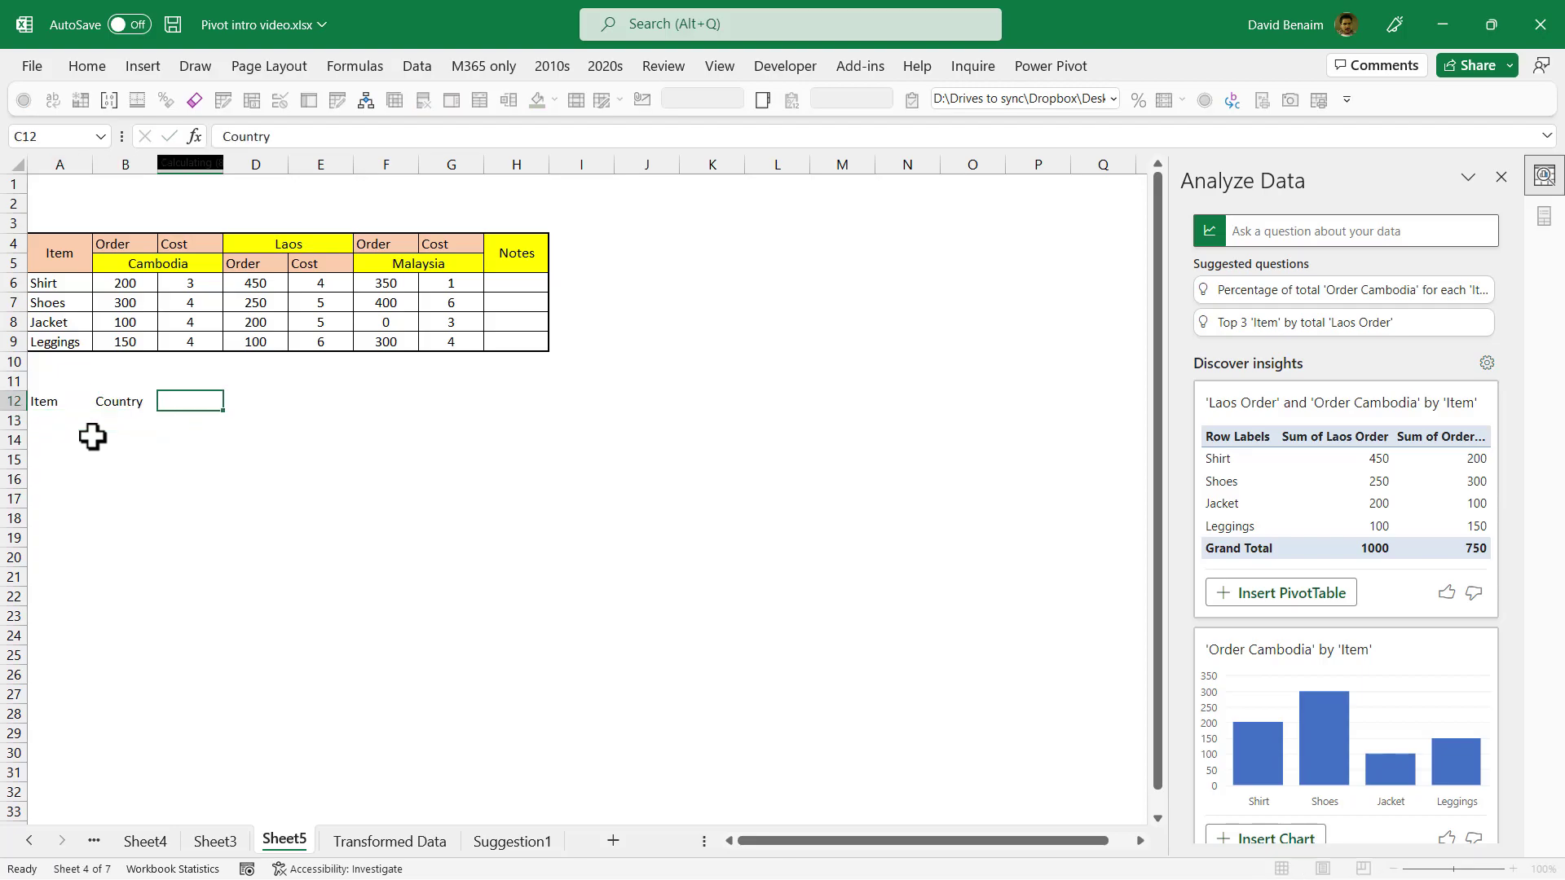
type("Order")
key("Tab")
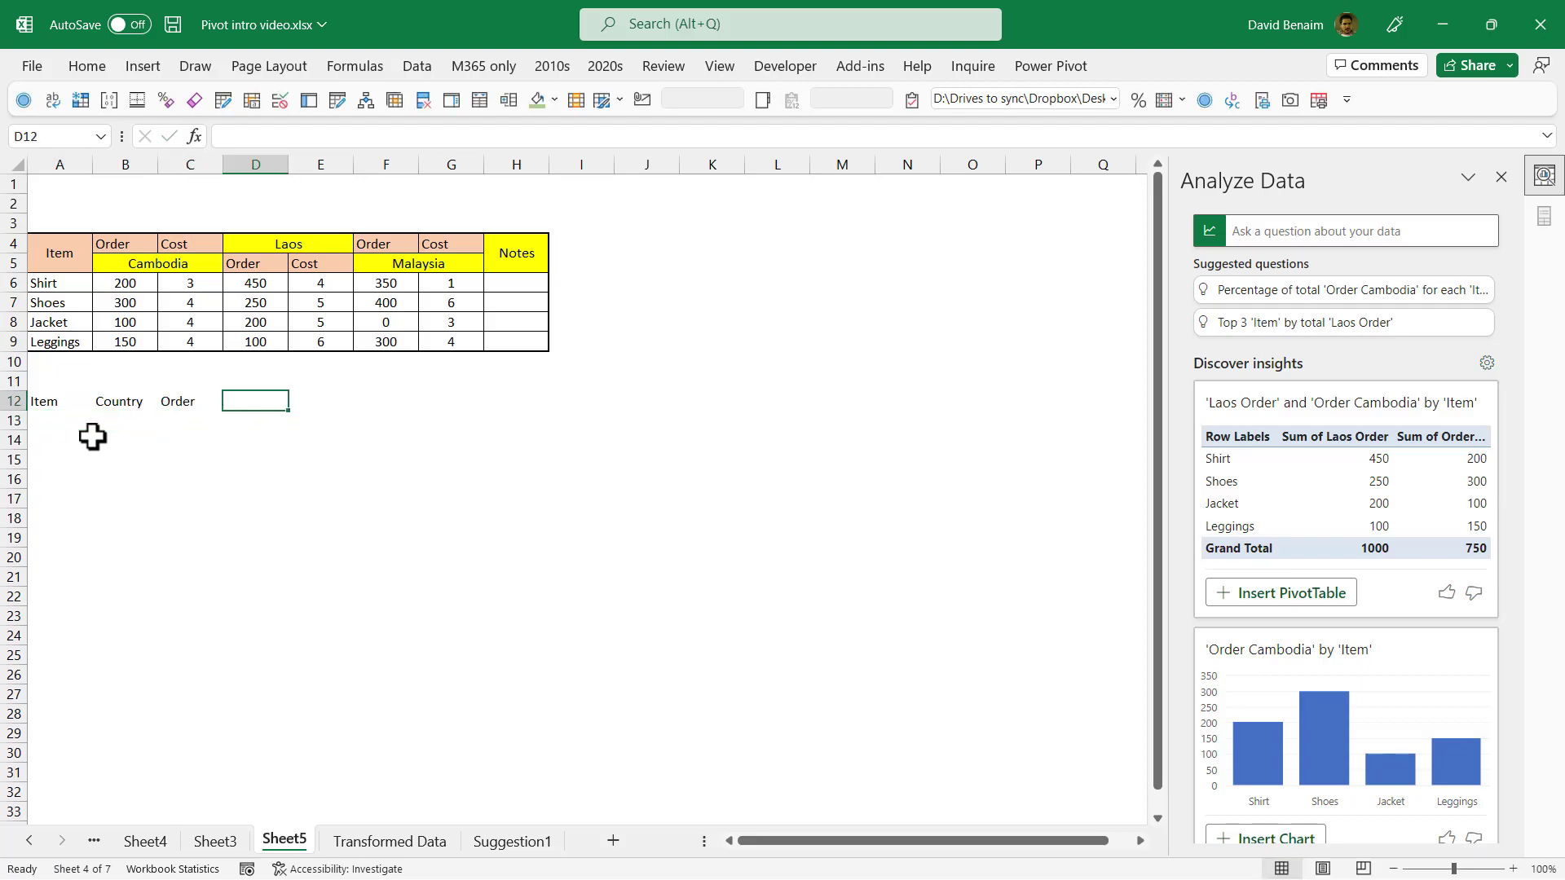
type("Cost")
key("Tab")
type("No")
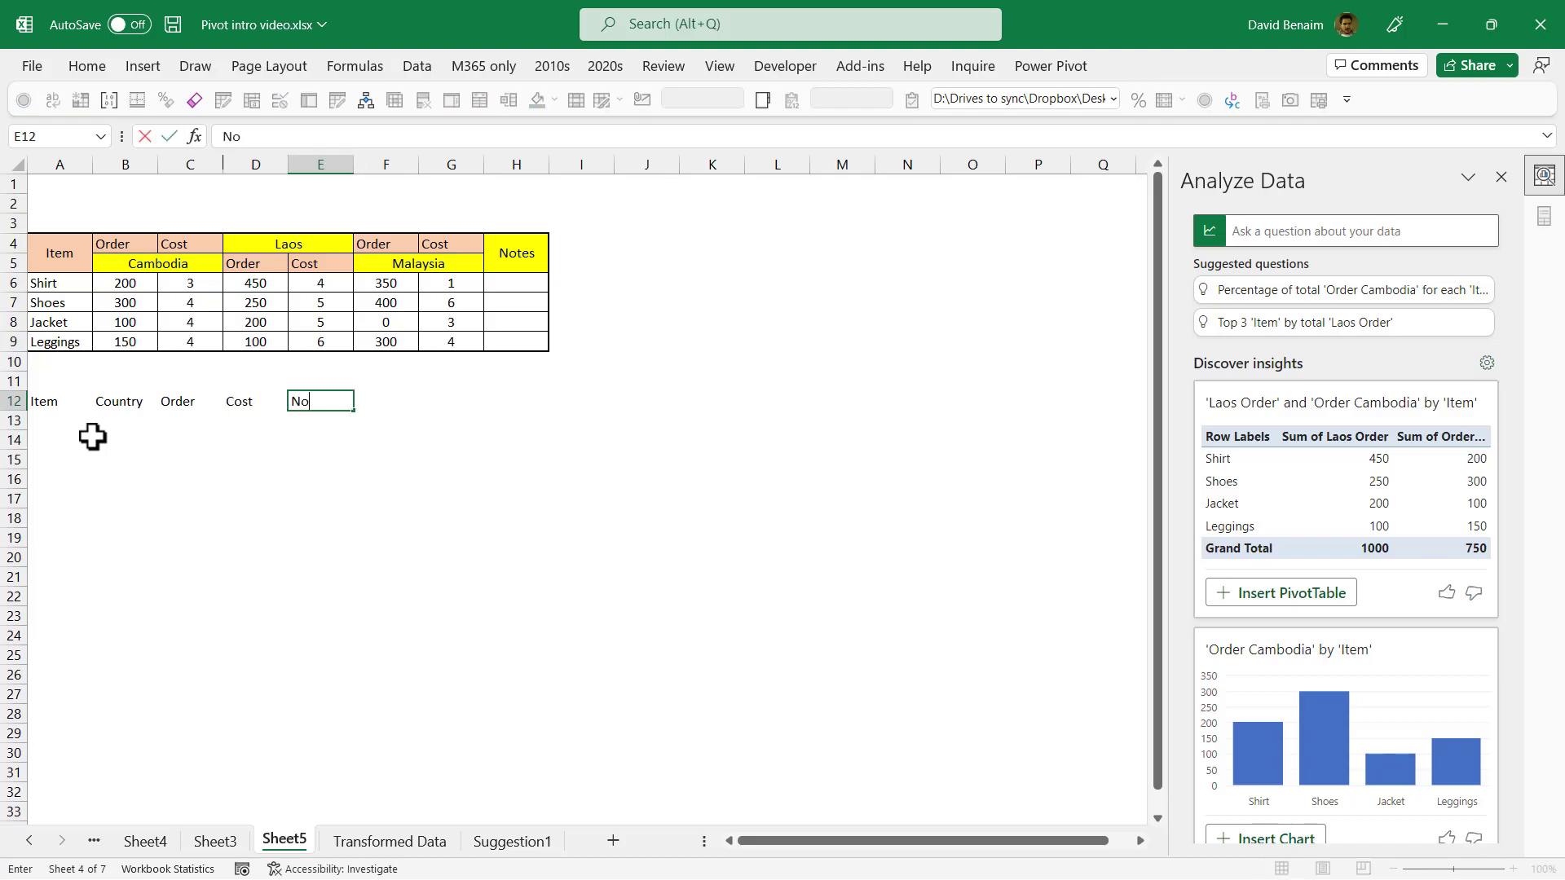
key("Return")
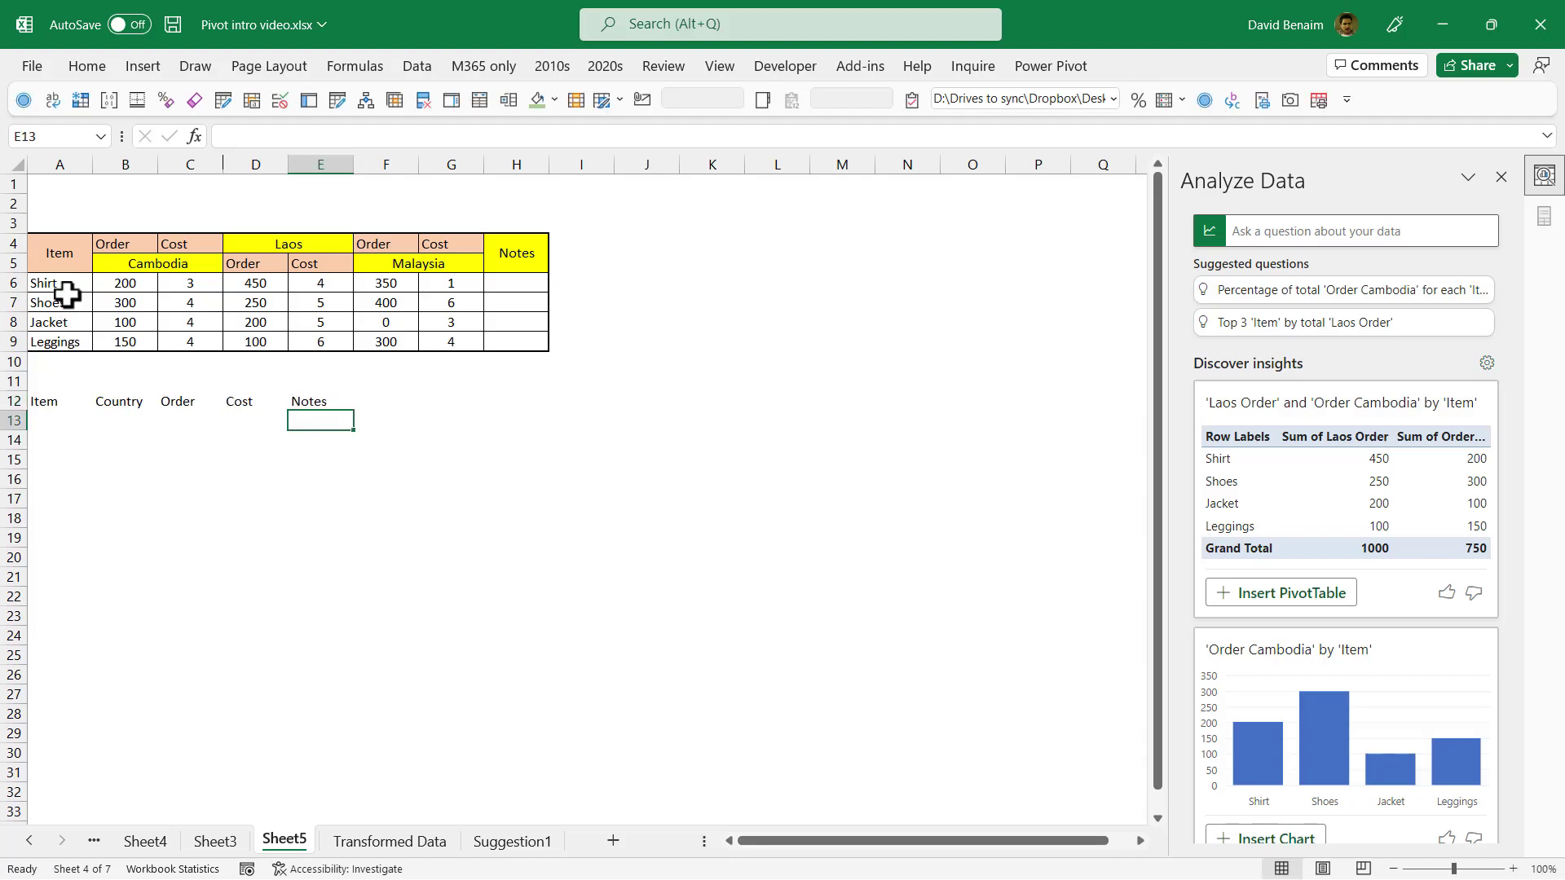
Compare the original Sheet5 range with the new header row, look through the Analyze Data suggestions and close the pane.
left_click_drag(69, 302, 129, 339)
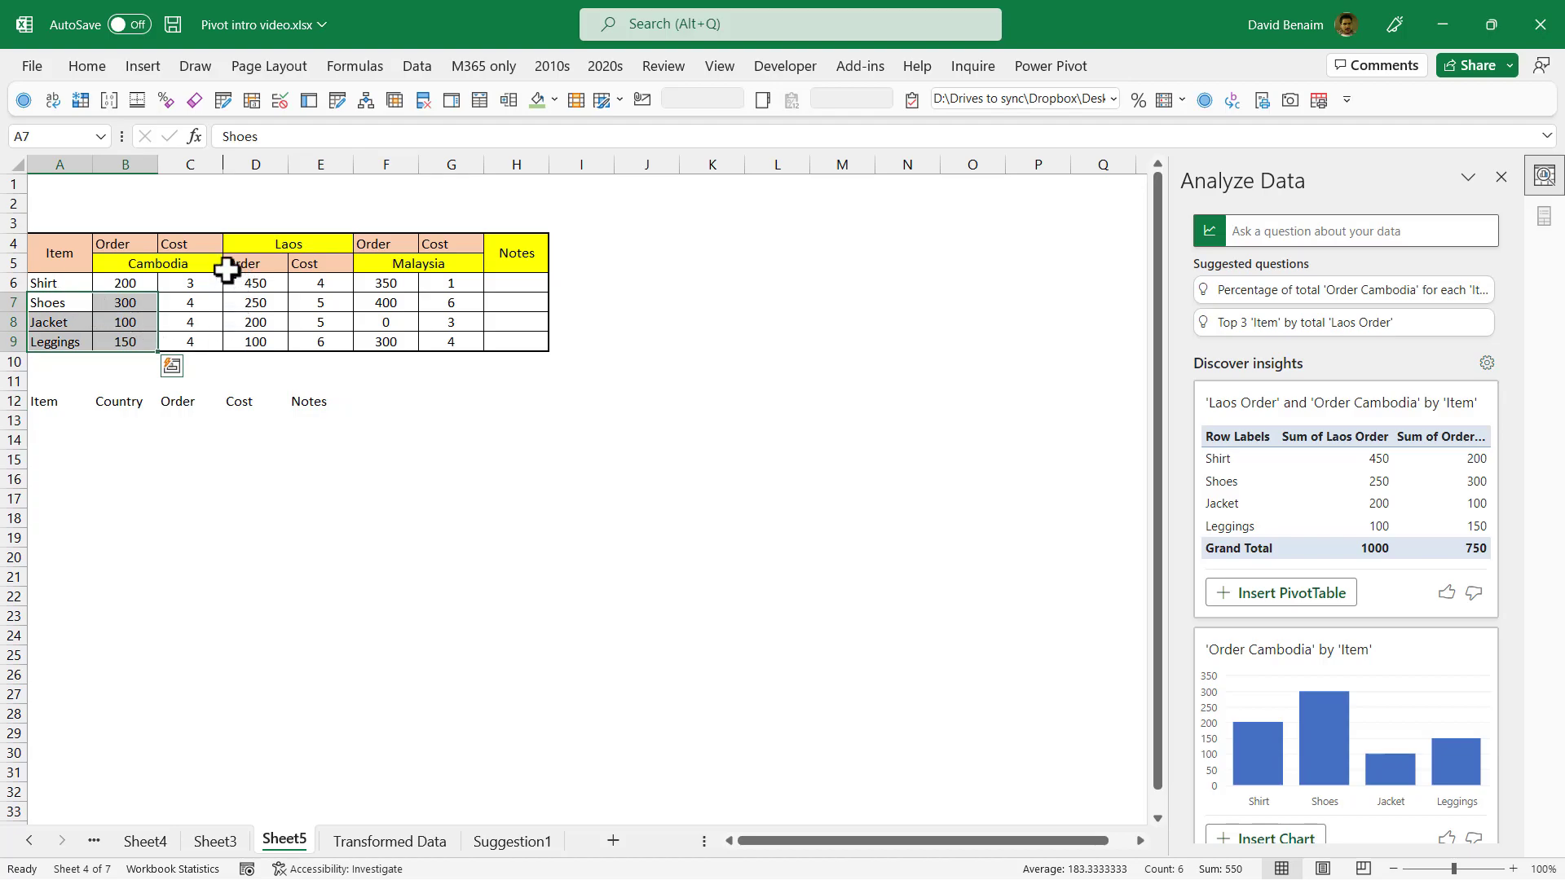
left_click(209, 320)
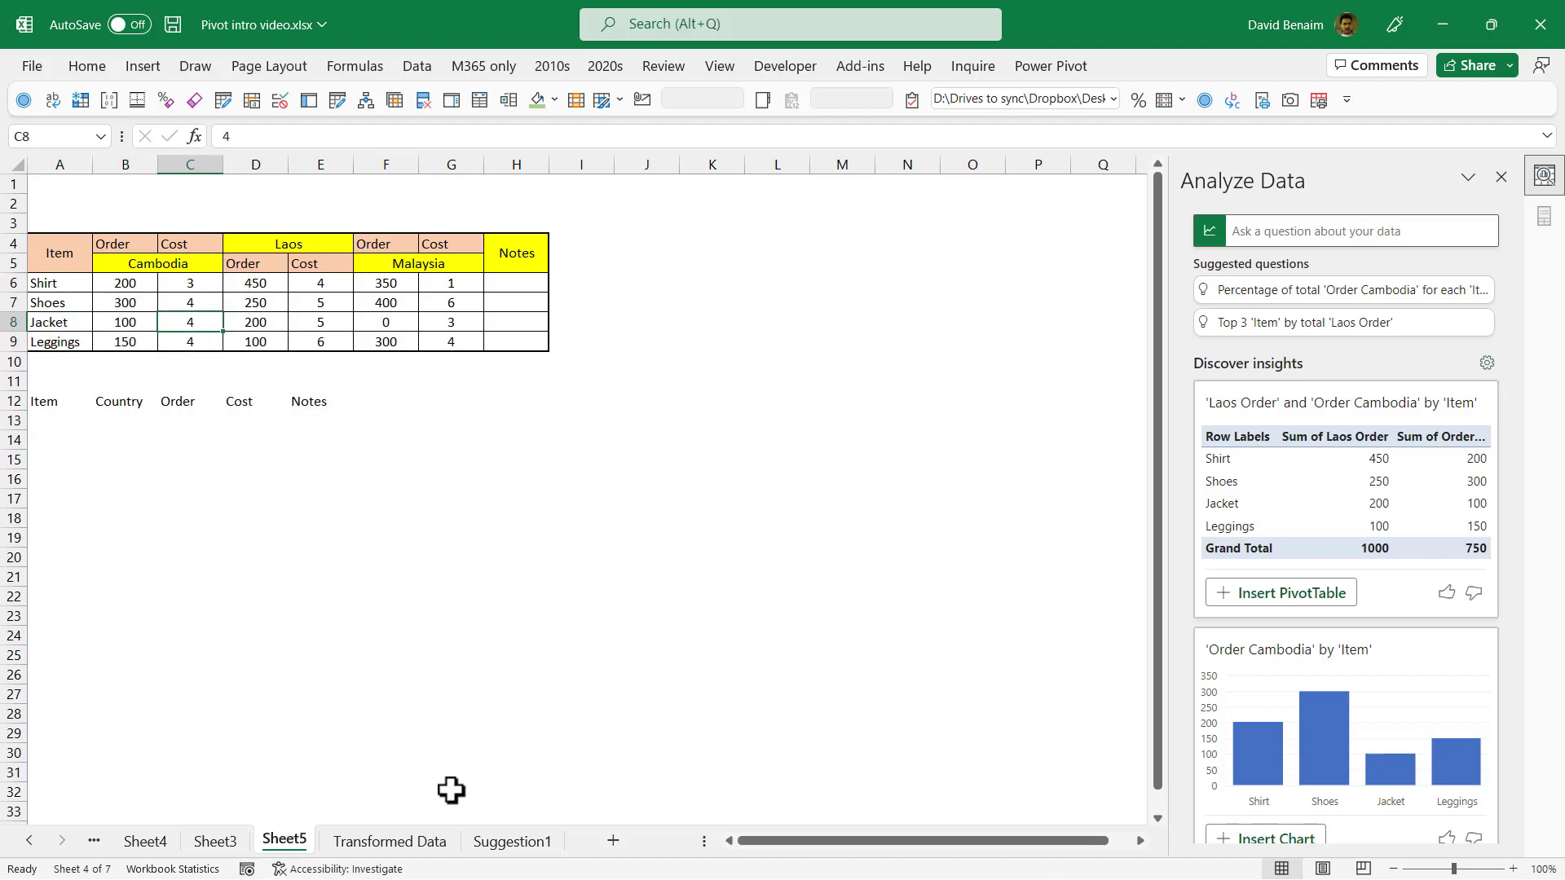
left_click(623, 522)
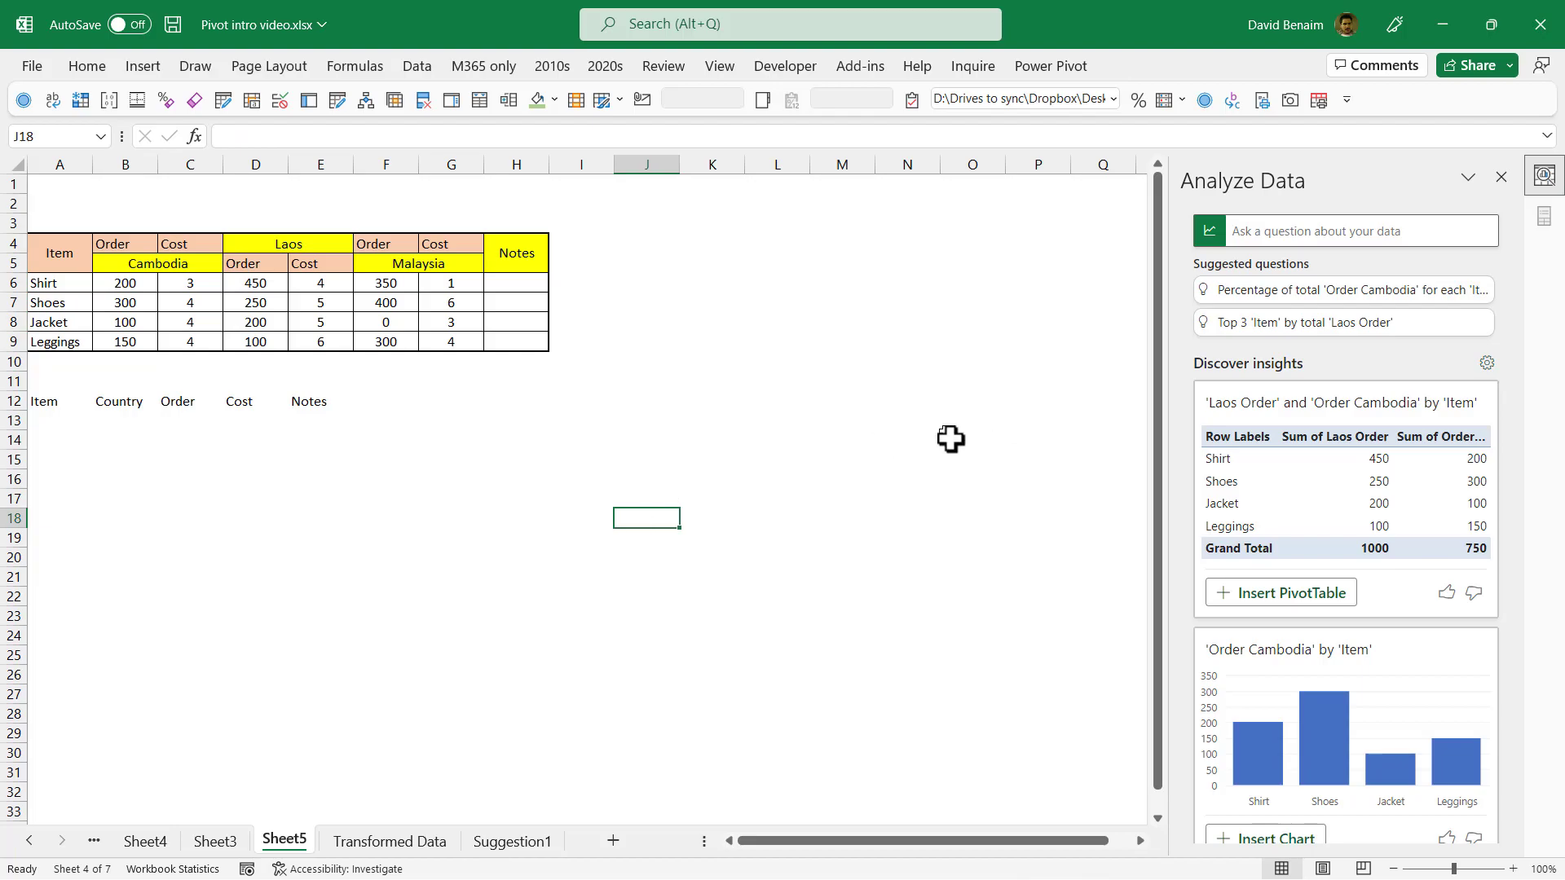
scroll(1357, 564, "down", 1)
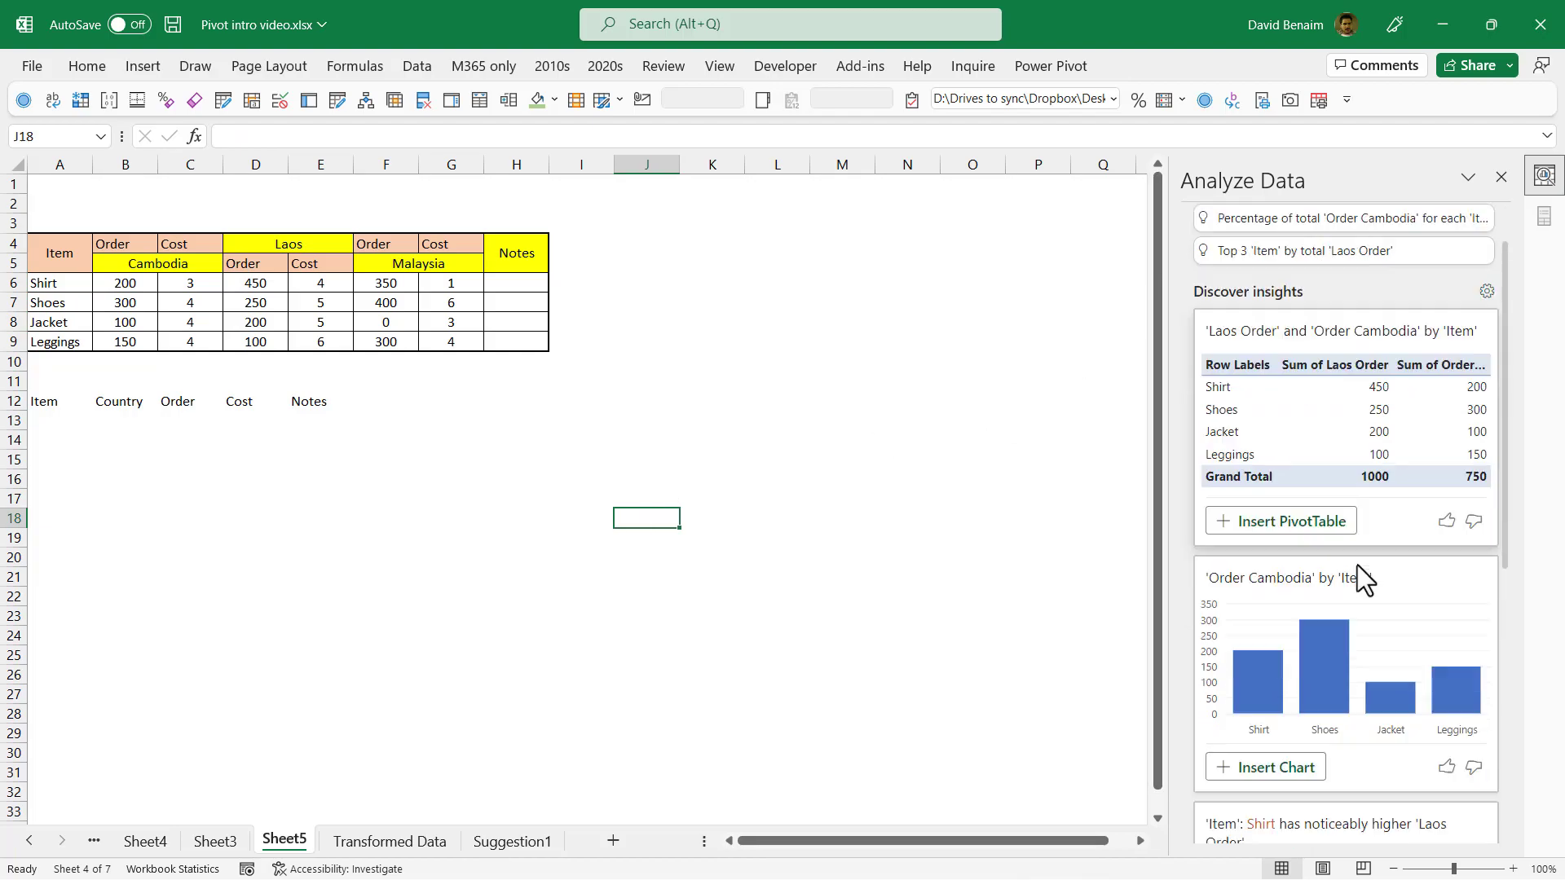
scroll(1357, 565, "down", 5)
scroll(1377, 391, "up", 7)
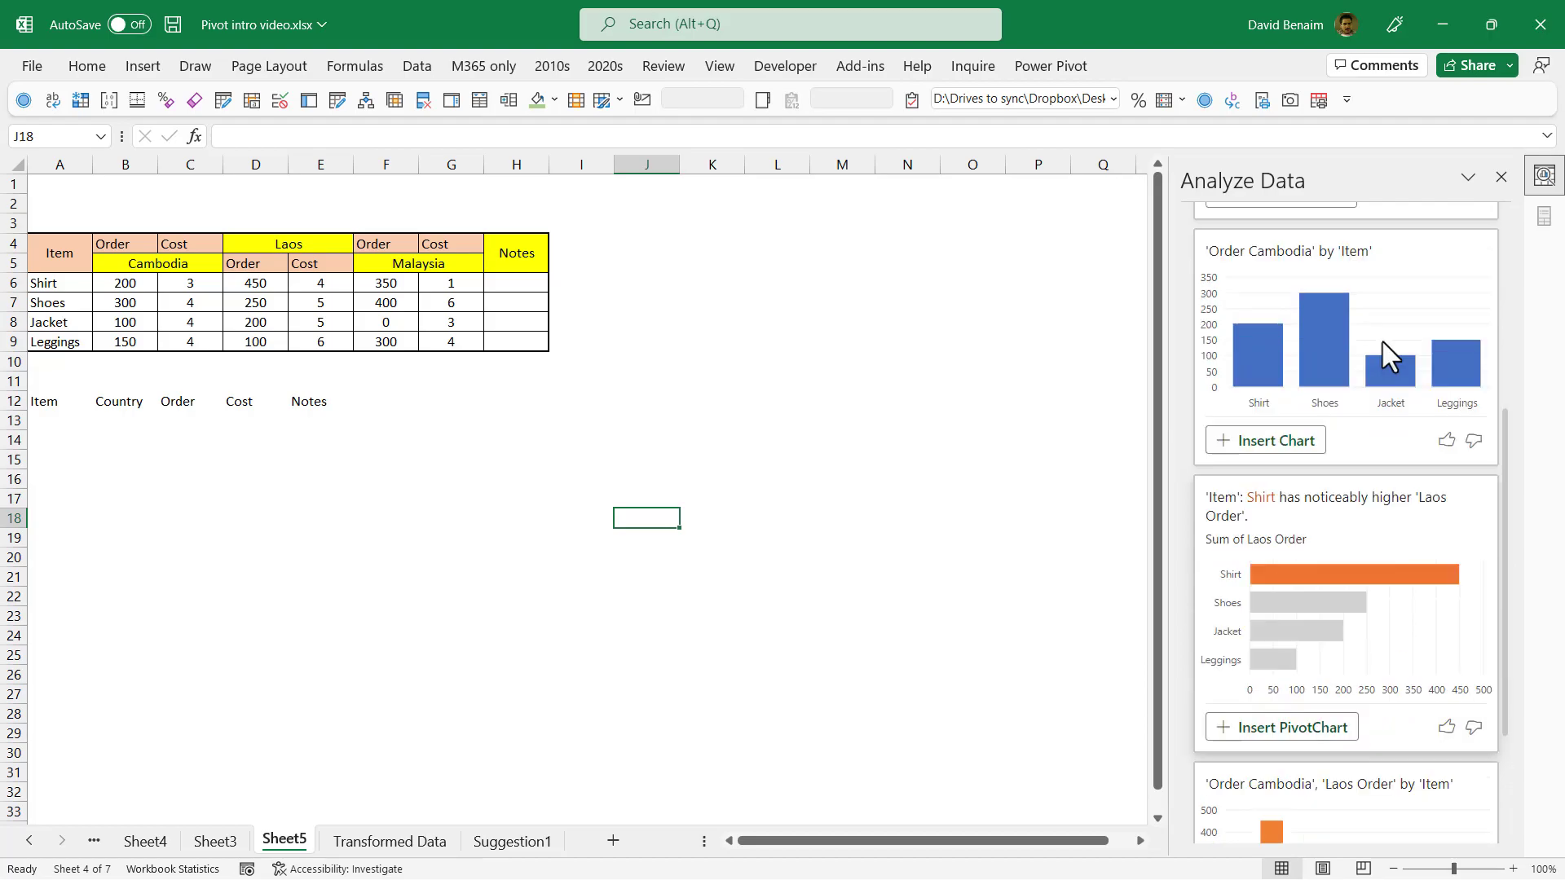
left_click(1500, 177)
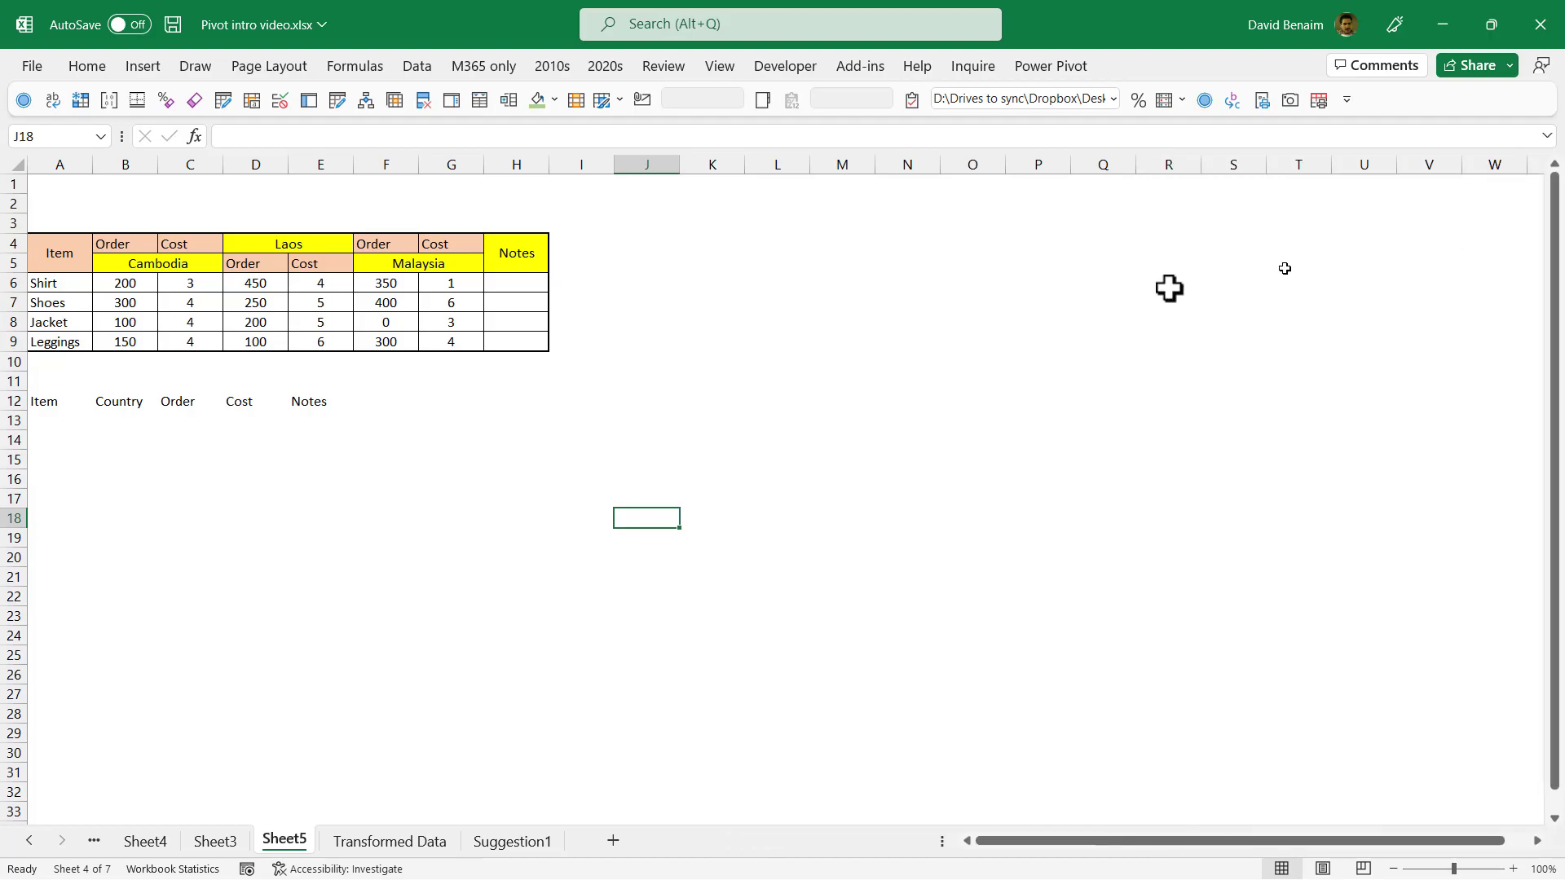
Remove the Date, Employee, Hours worked and Description fields from the PivotTable on Sheet4.
left_click(383, 482)
key("ctrl+Page_Up")
key("ctrl+Page_Up")
left_click(668, 300)
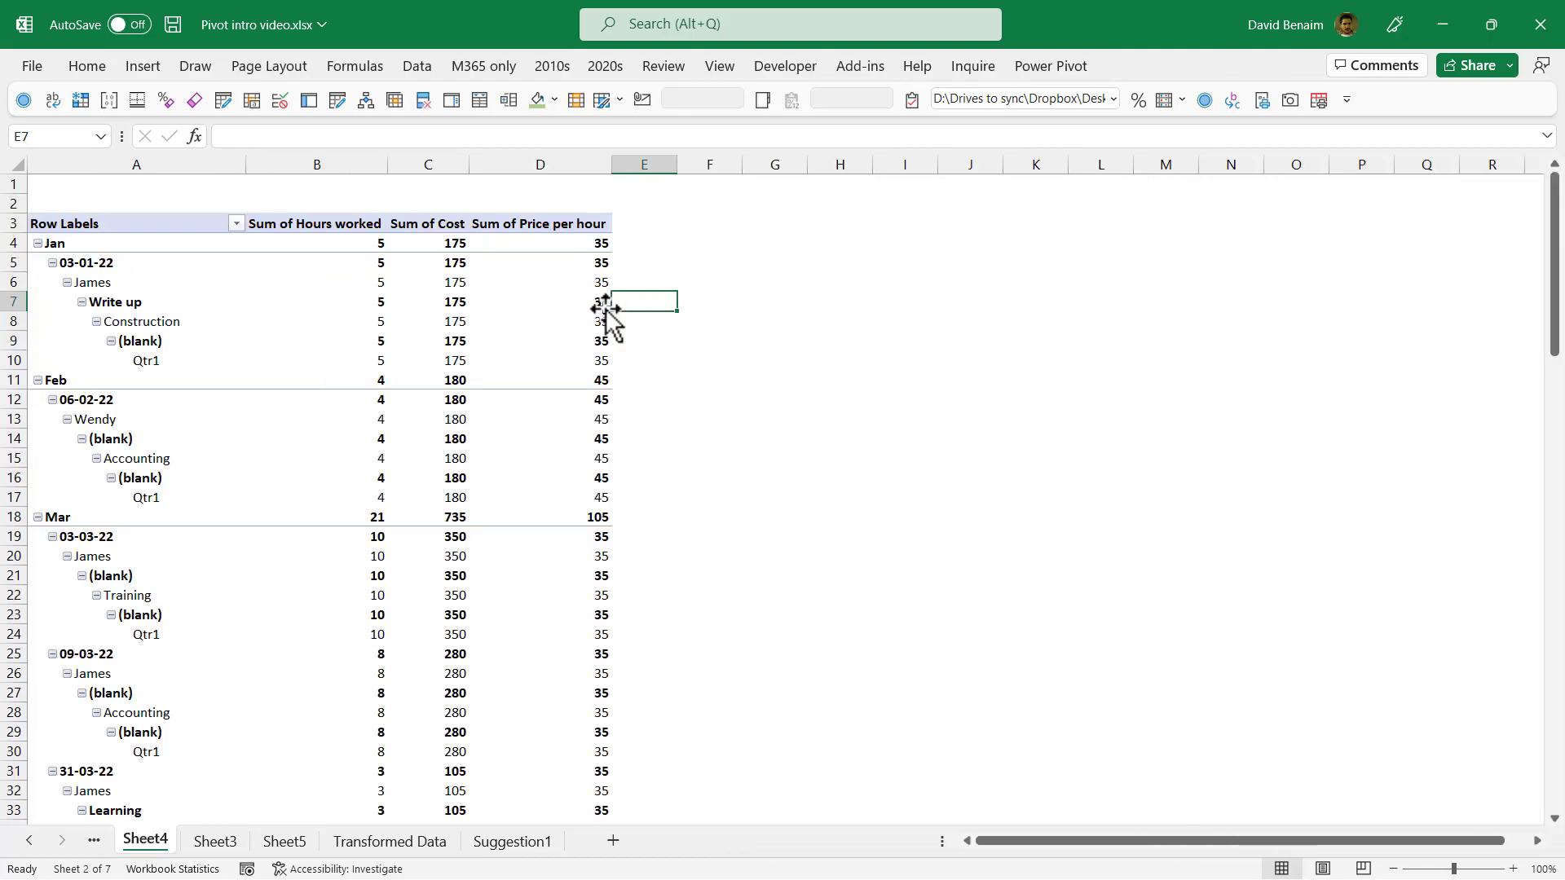
scroll(381, 258, "down", 10)
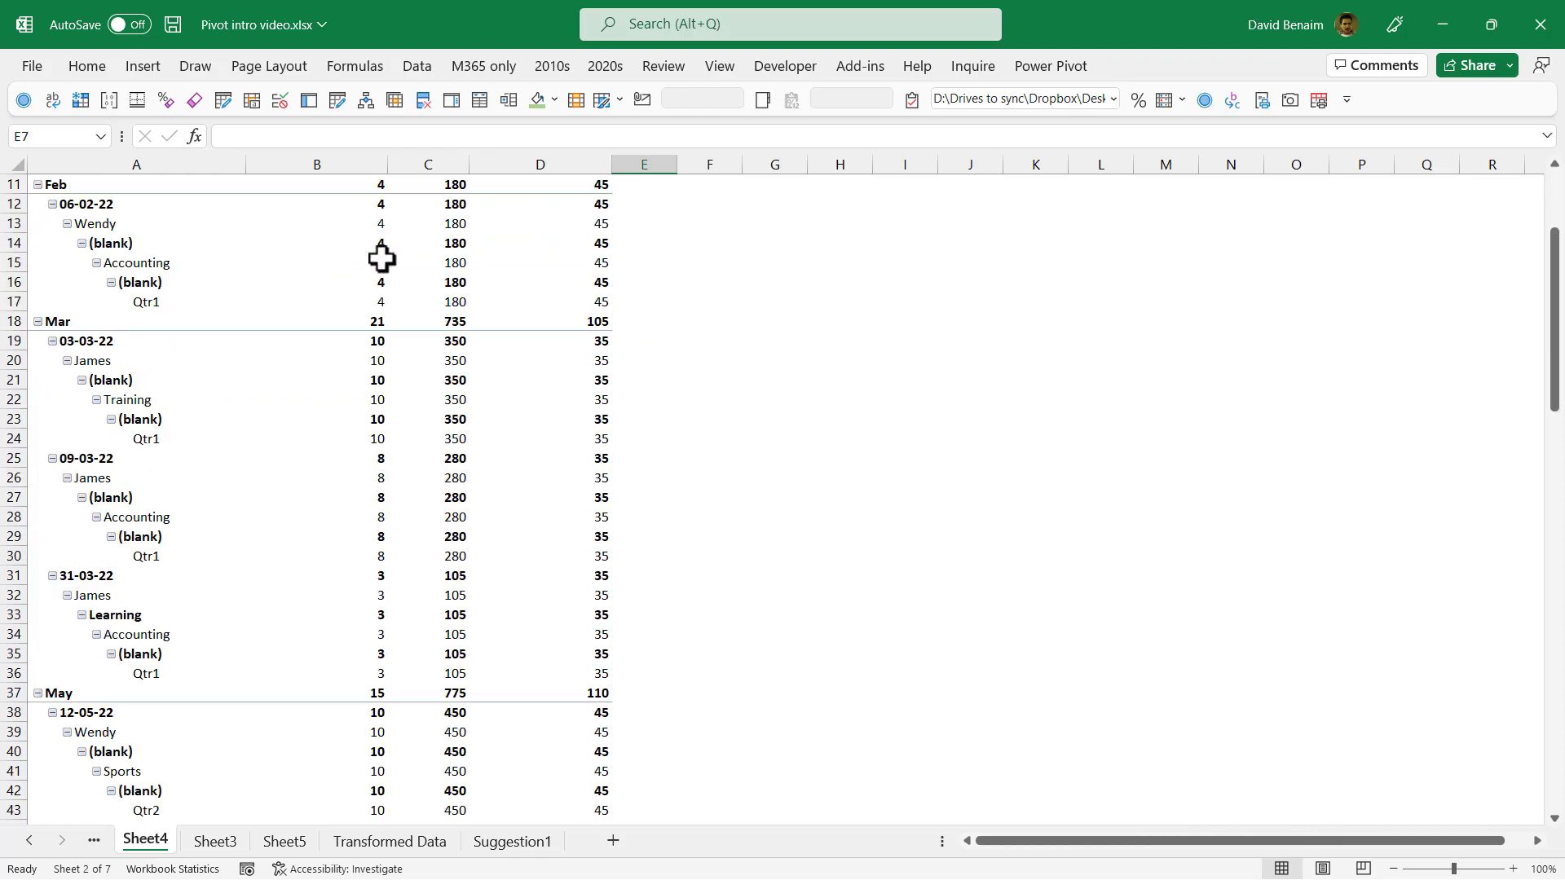
scroll(383, 269, "up", 10)
left_click(390, 340)
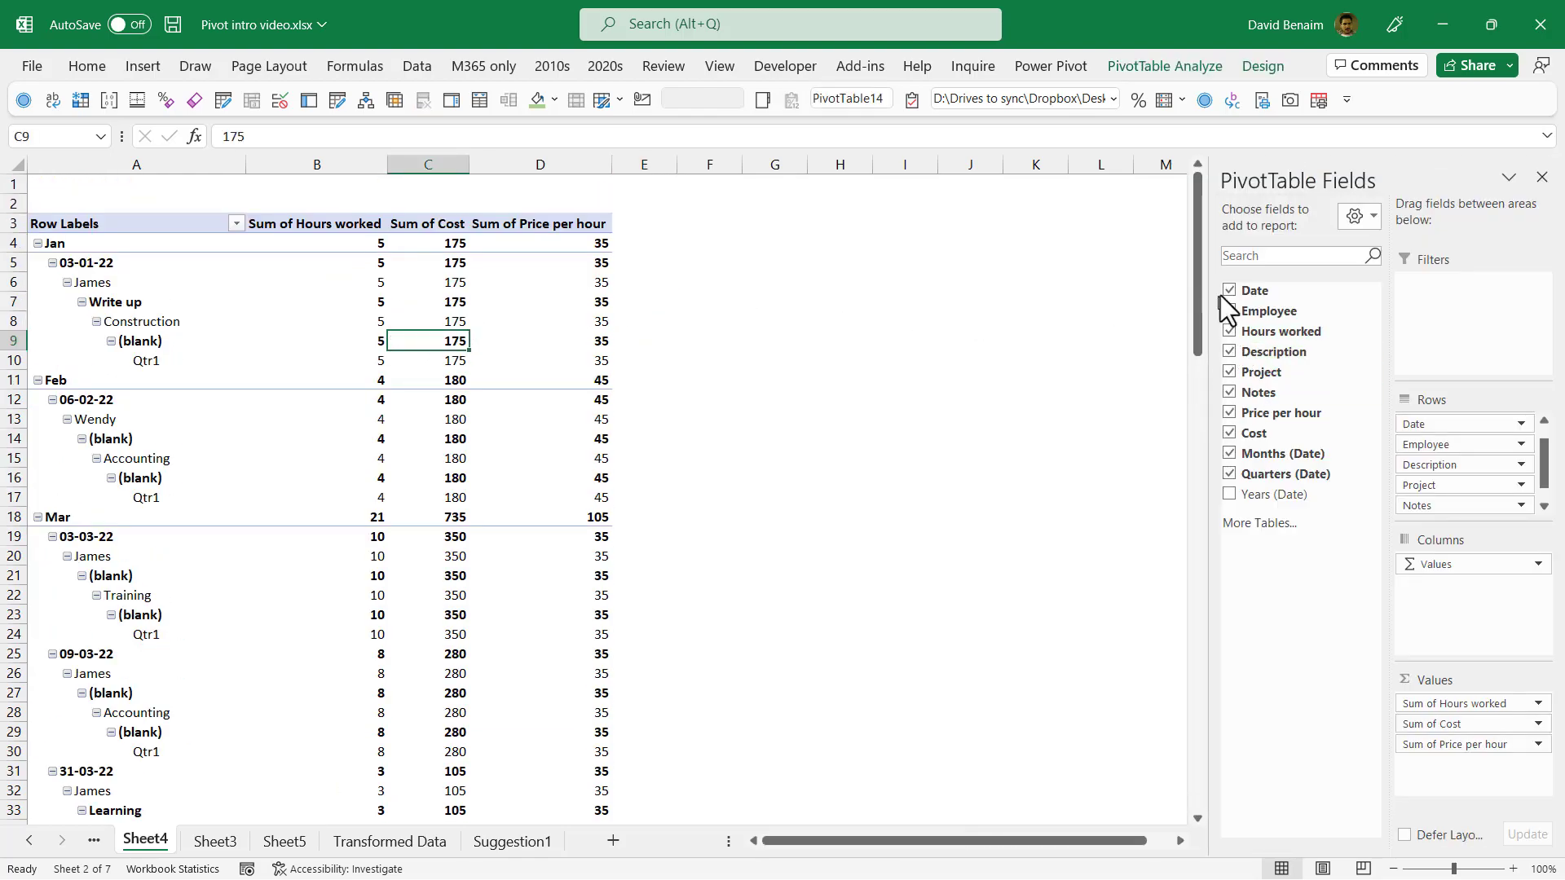
left_click(1229, 292)
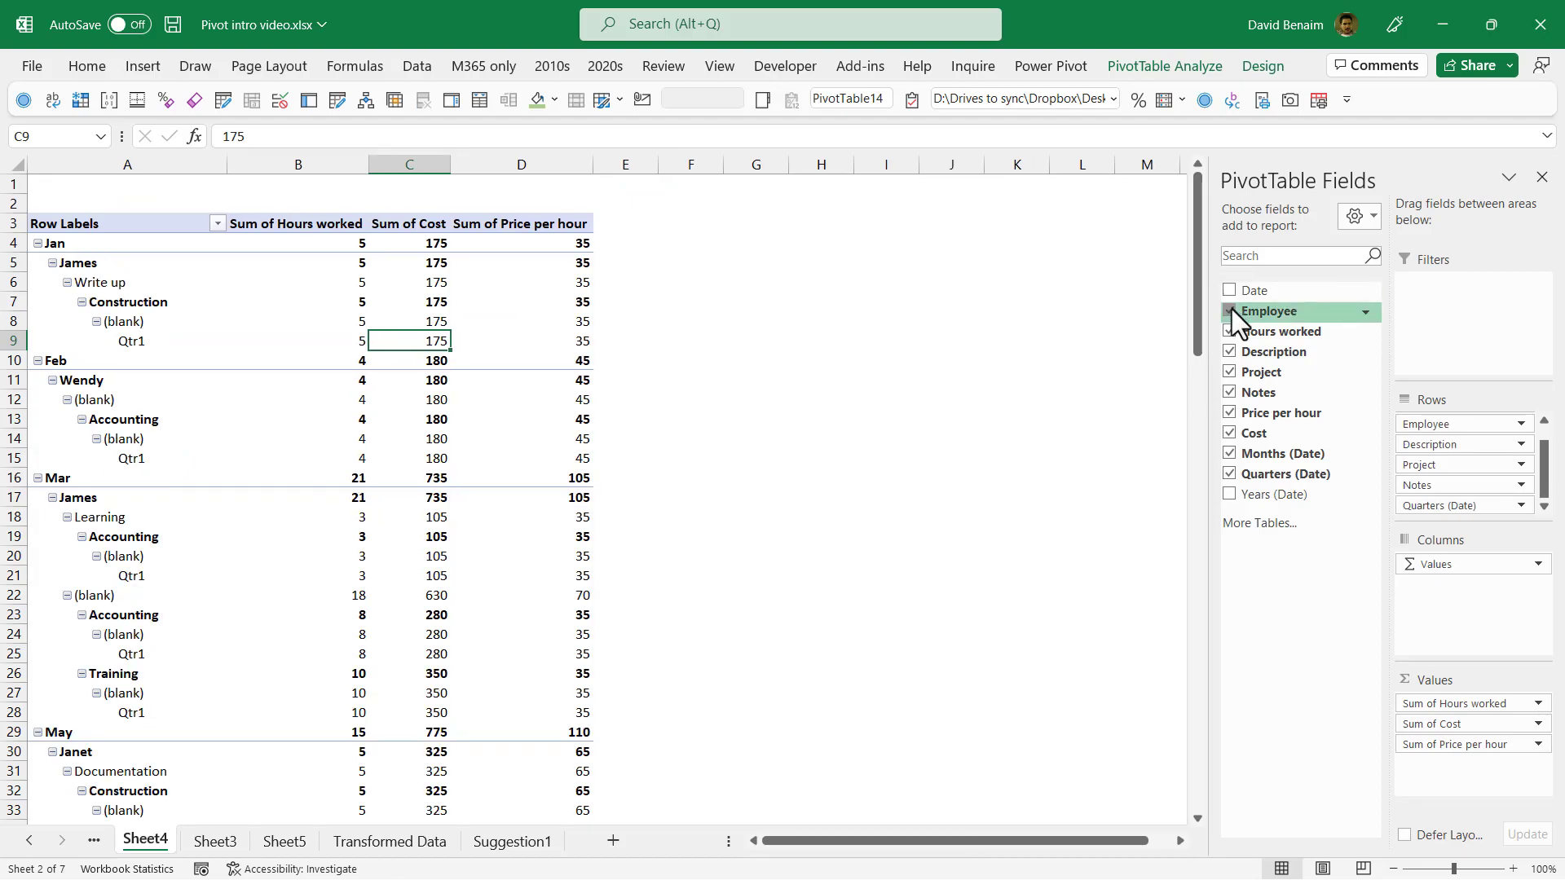
left_click(1230, 311)
left_click(1229, 352)
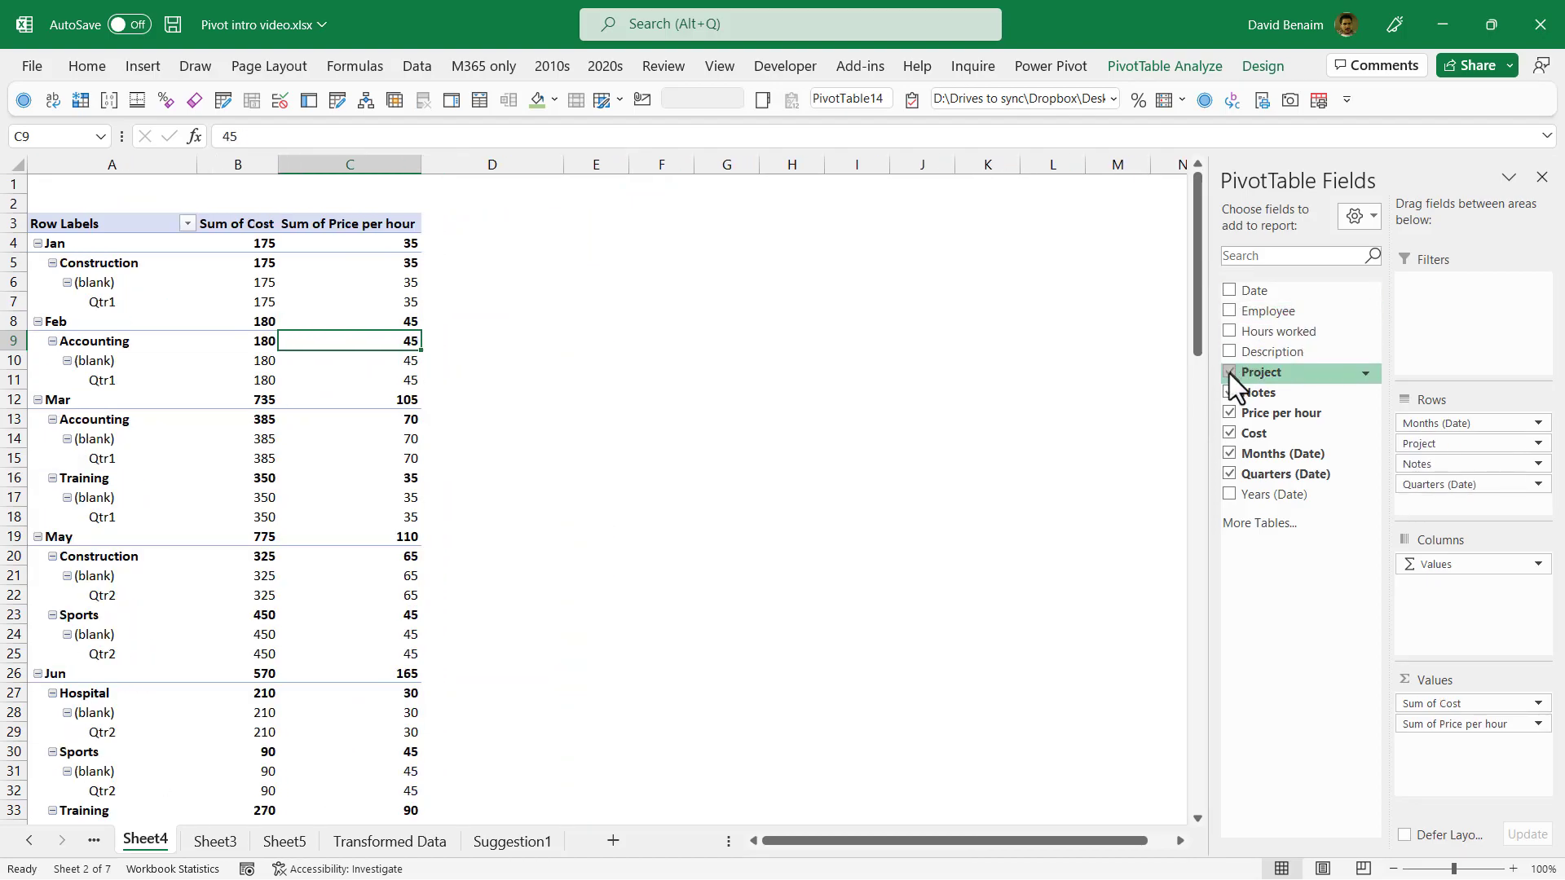
Empty the PivotTable by removing Project, Notes, Price per hour, Cost, Months (Date) and Quarters (Date).
left_click(1229, 372)
left_click(1230, 395)
left_click(1231, 412)
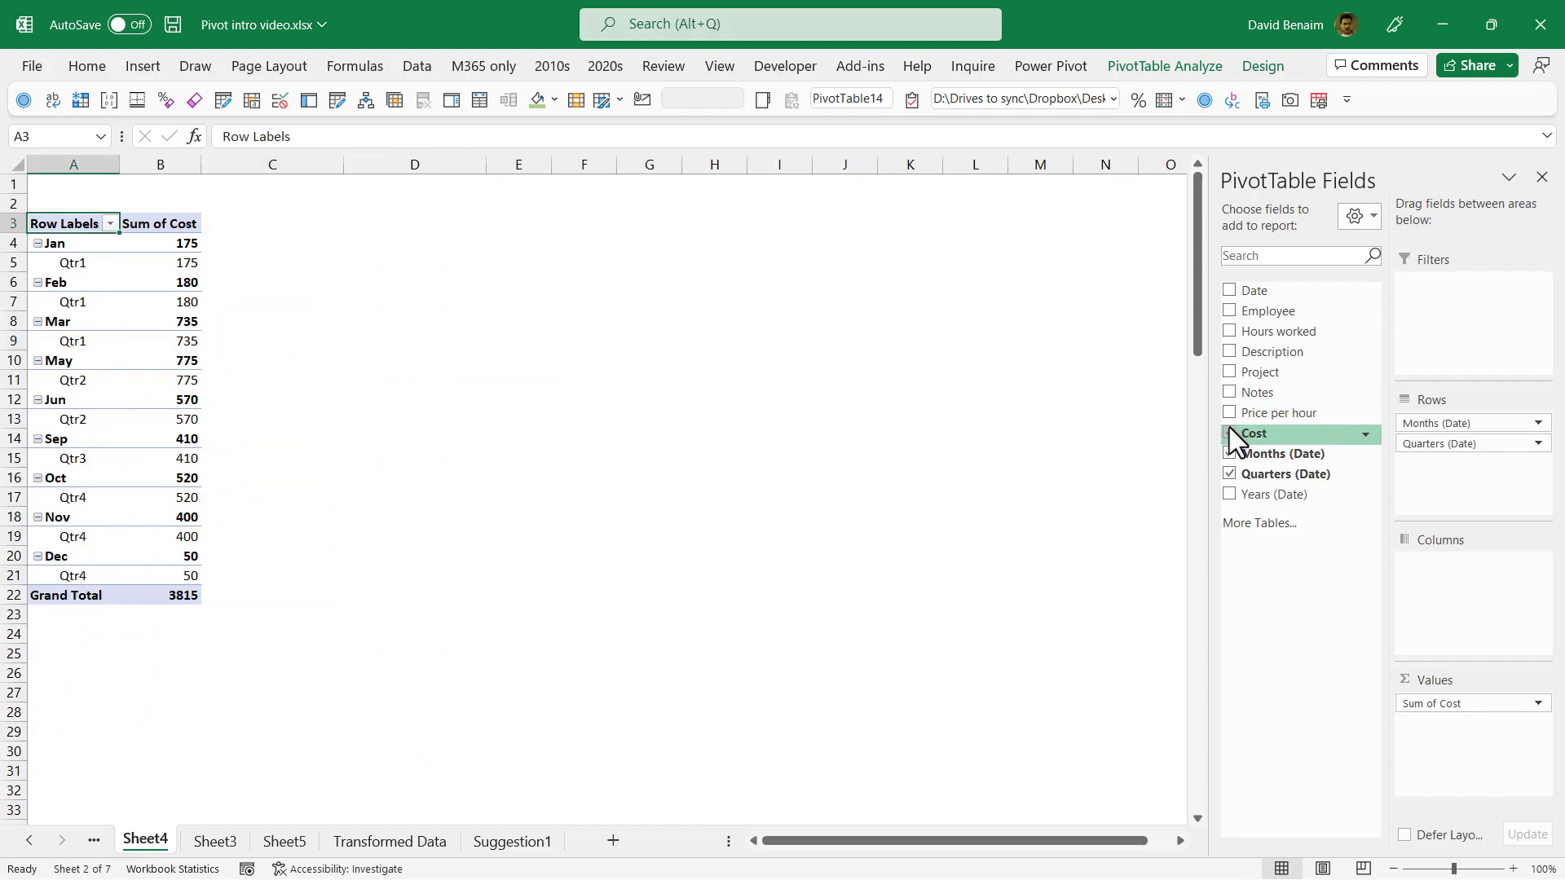
left_click(1229, 432)
left_click(1228, 453)
left_click(1229, 474)
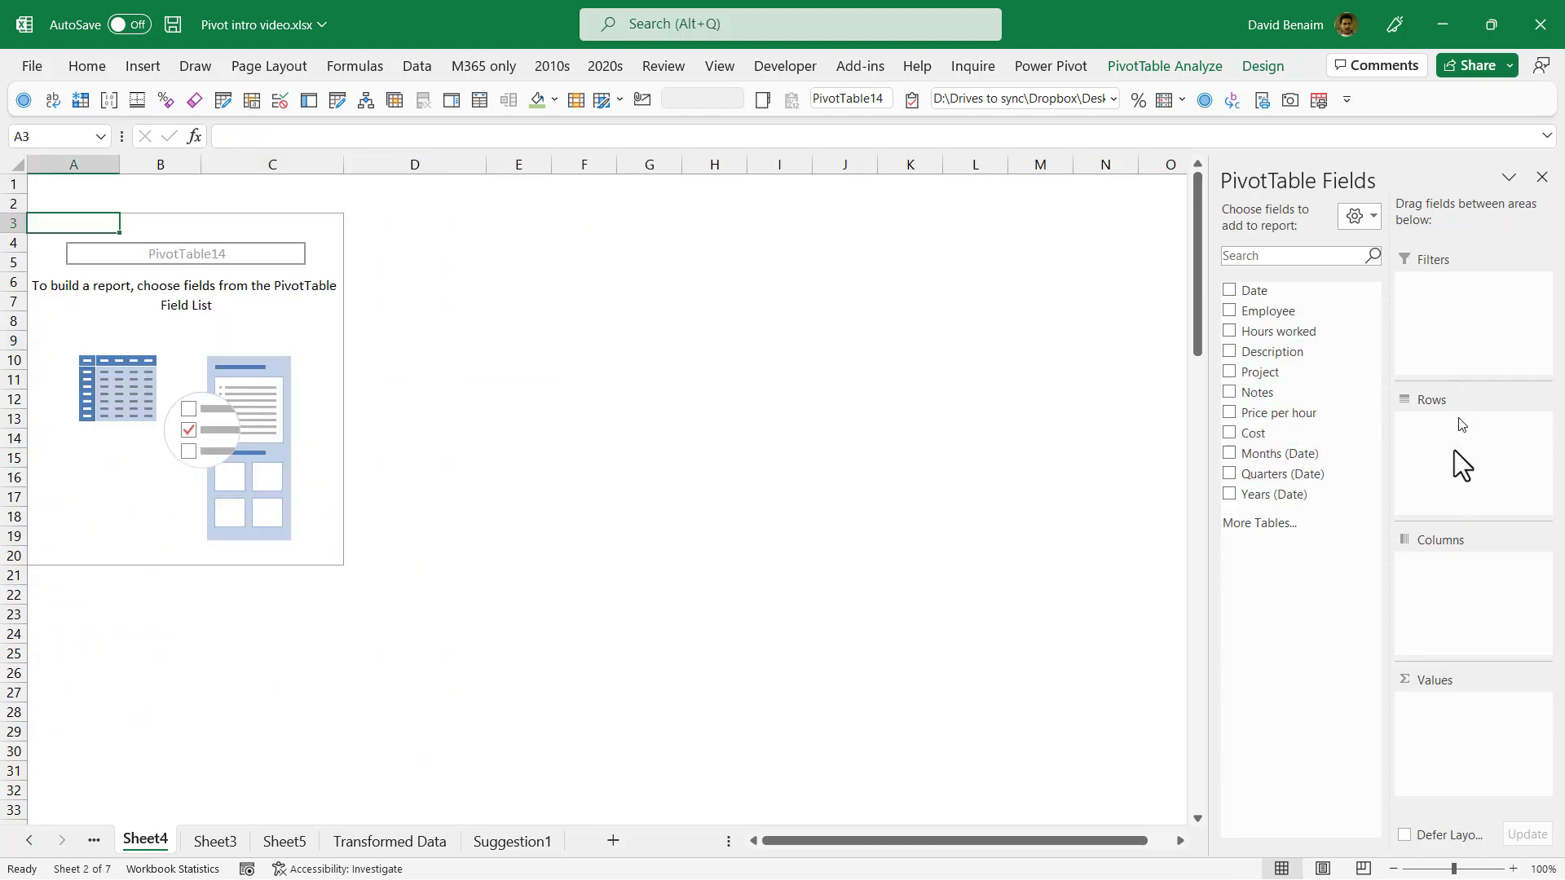